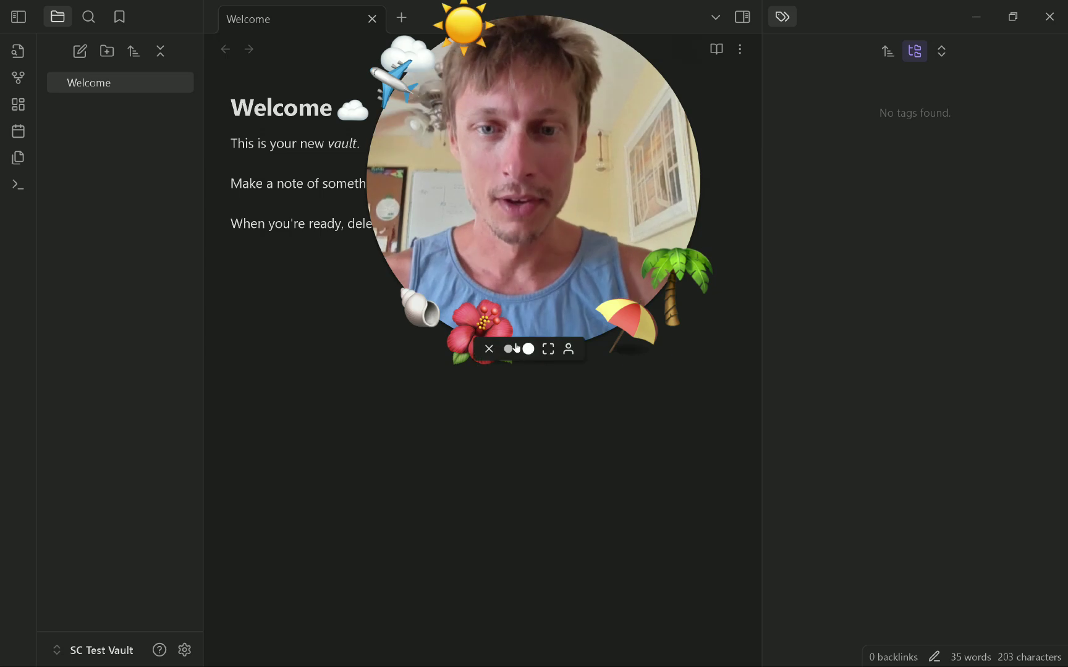
Turn off restricted mode under Settings > Community plugins and browse the plugin catalogue.
left_click(508, 349)
left_click_drag(453, 287, 799, 129)
left_click(443, 337)
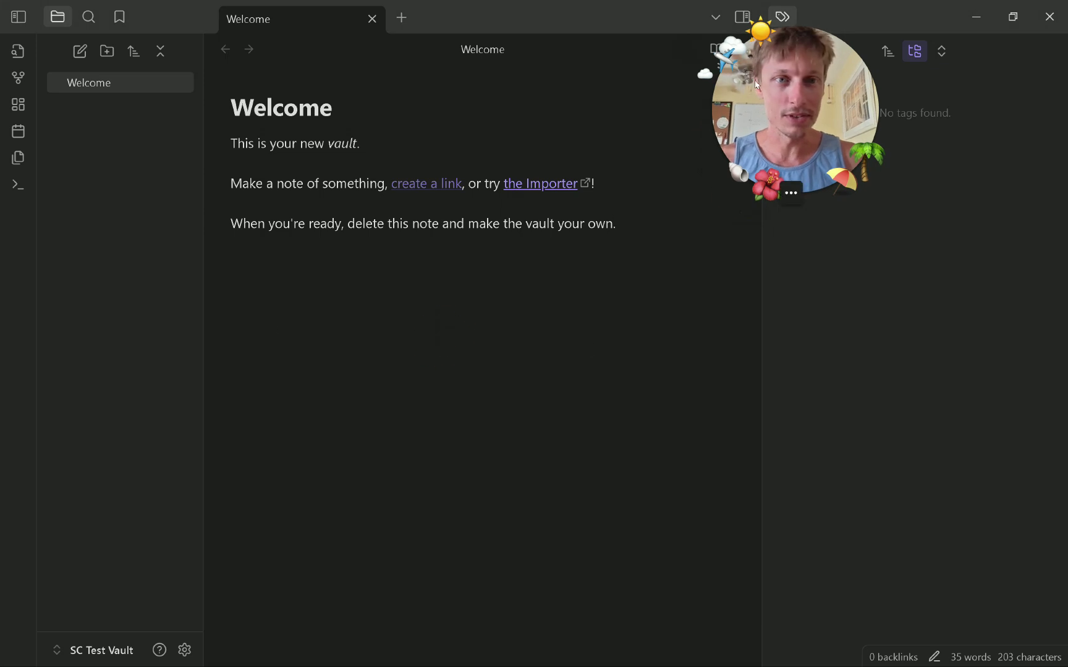
left_click(184, 650)
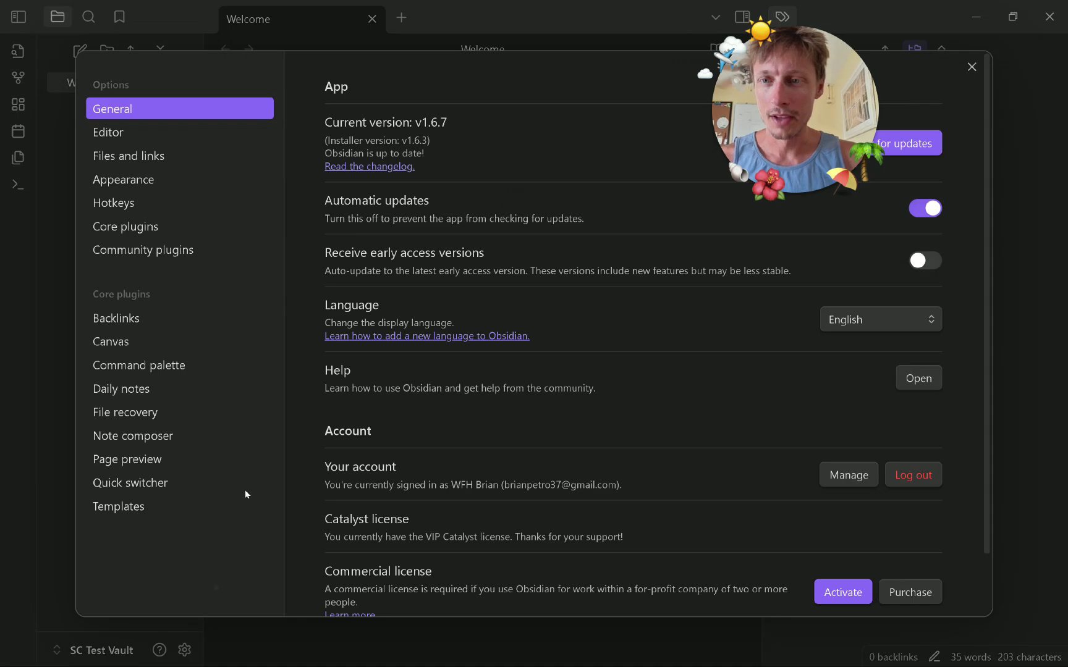
left_click(172, 248)
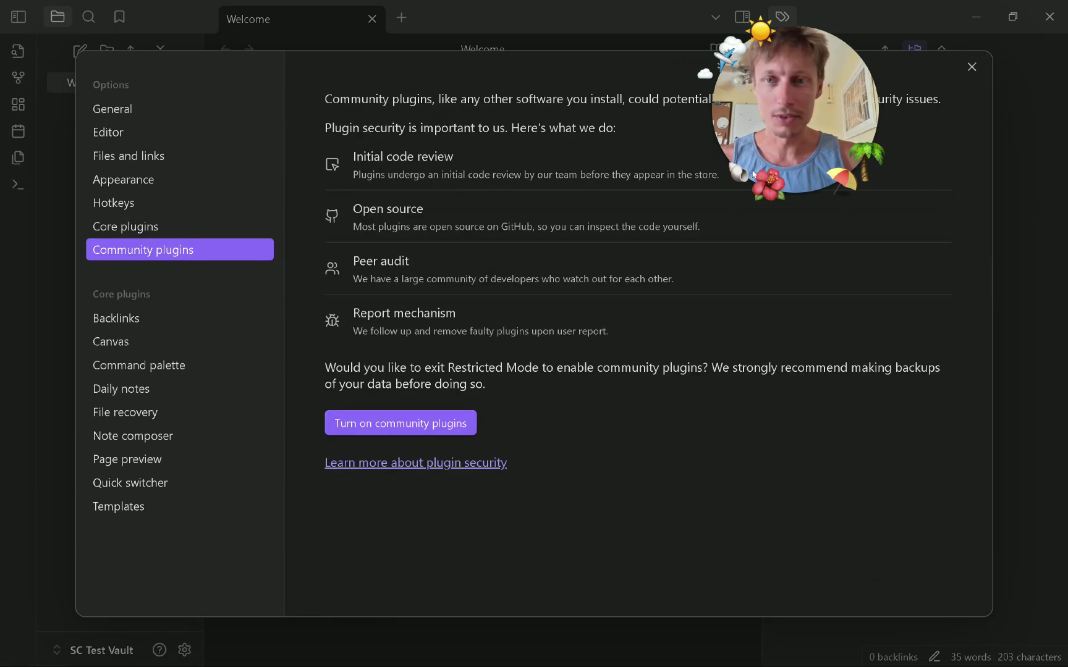
left_click(438, 422)
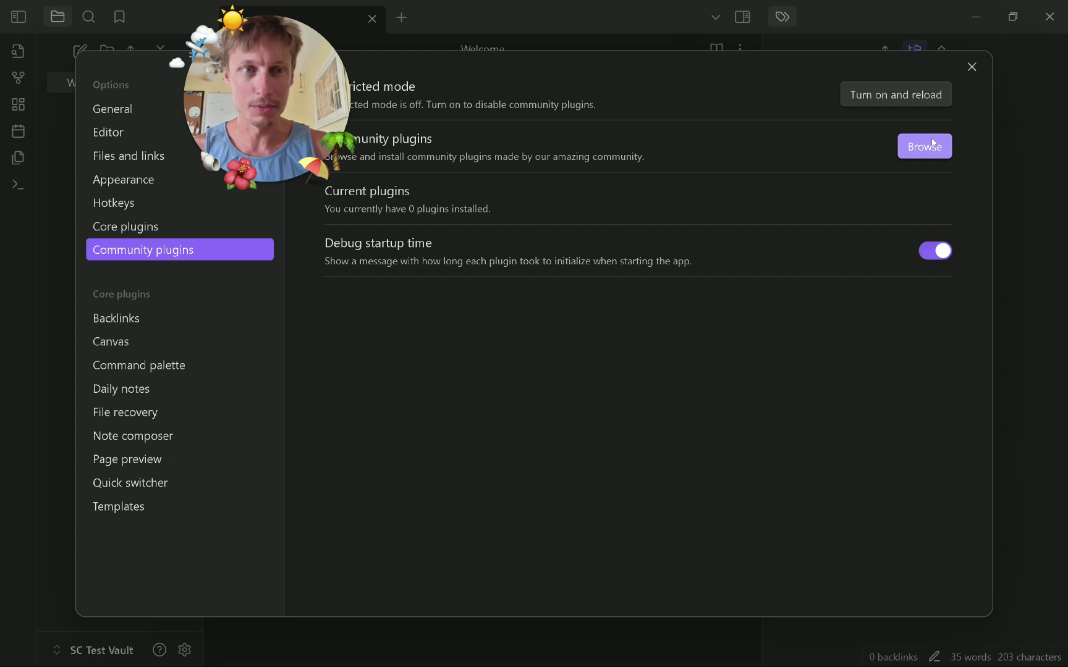
left_click(903, 153)
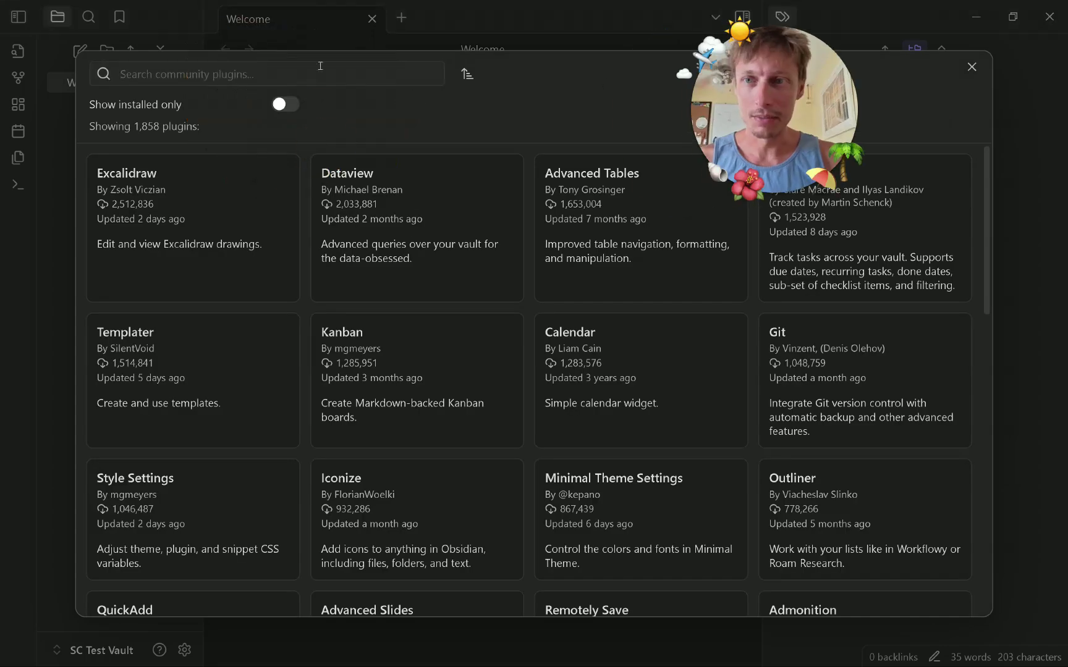
Find 'smart conn' in the catalogue, then install and enable Smart Connections.
type("smart")
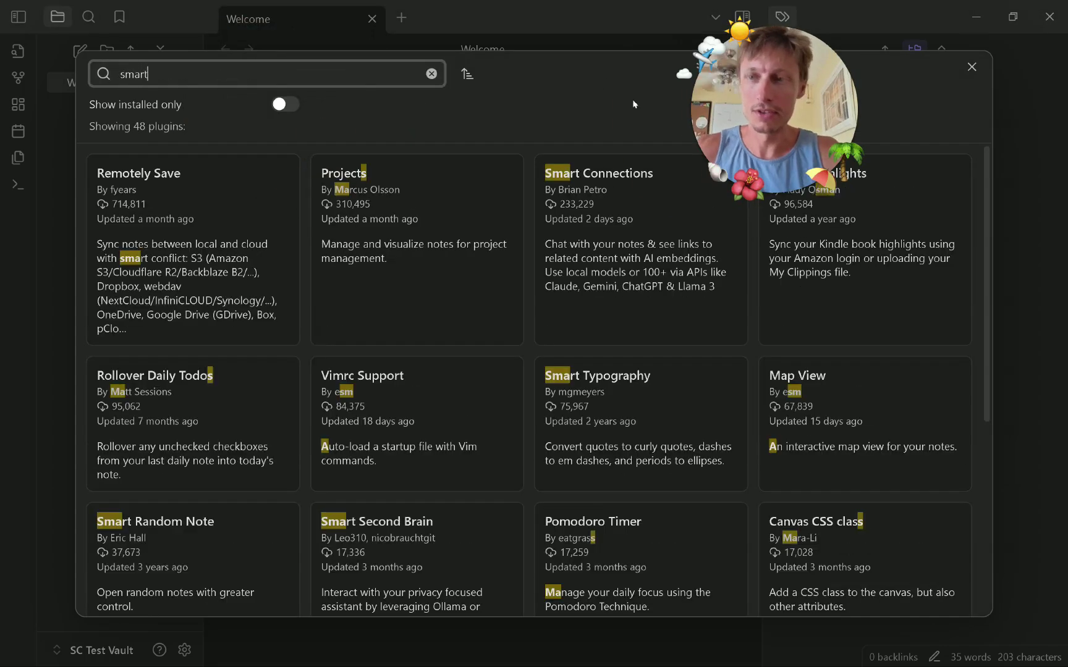
type(" conn")
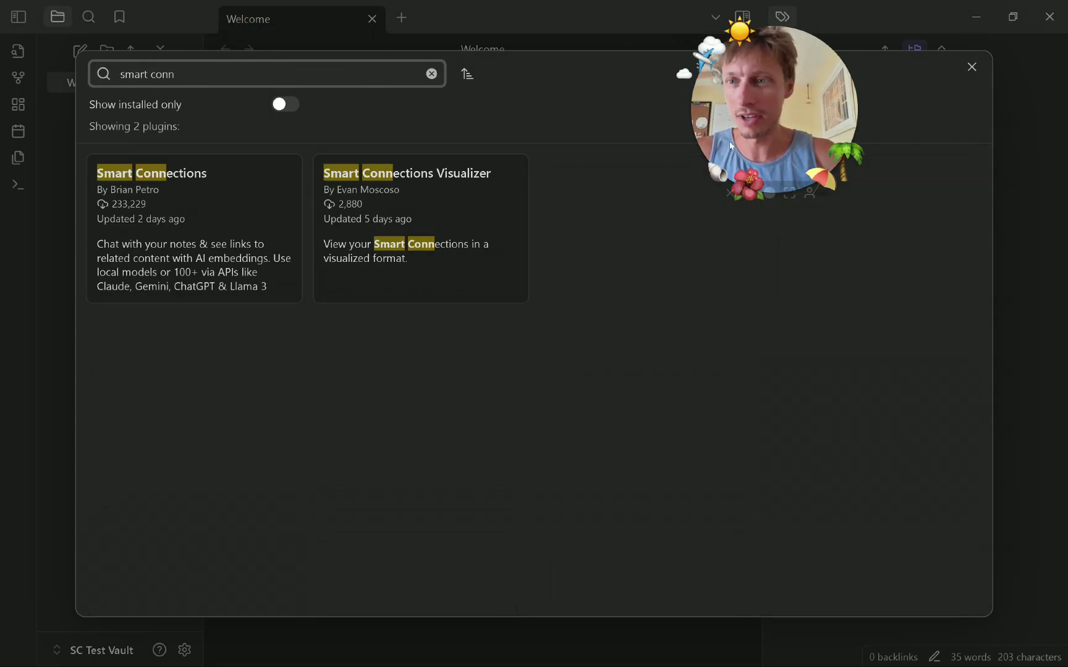
left_click(164, 269)
left_click(386, 313)
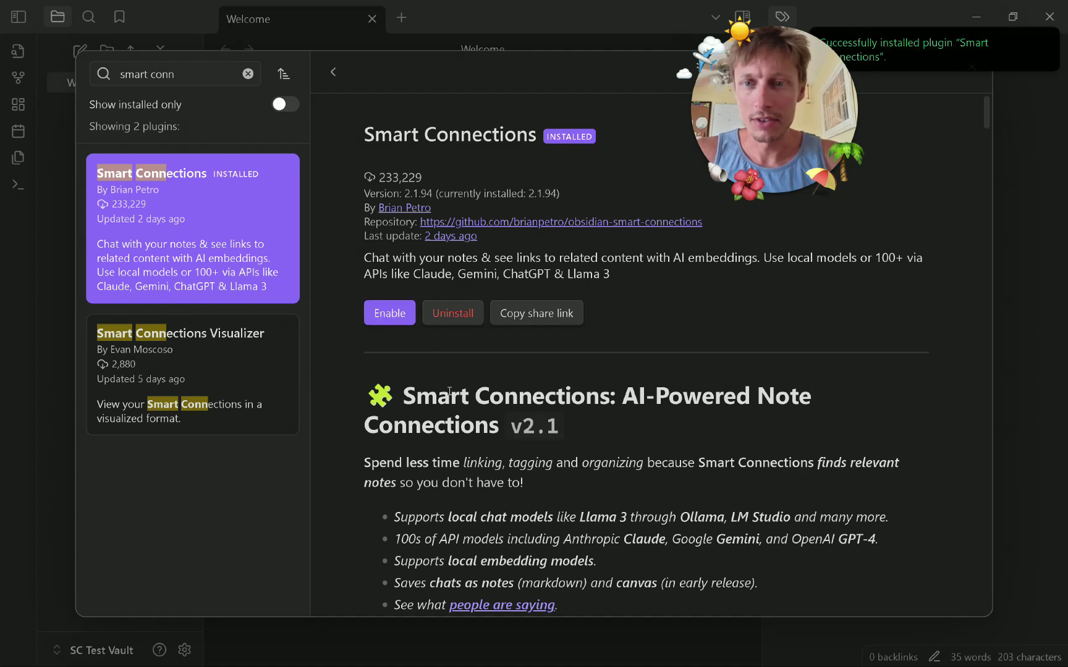
left_click(393, 315)
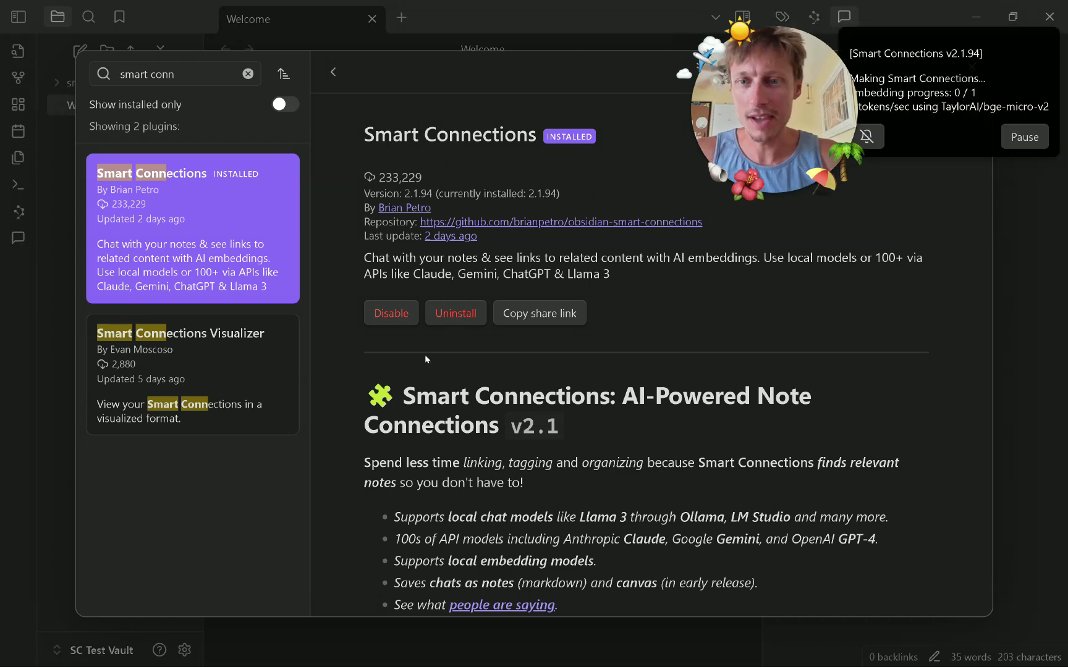
left_click(333, 72)
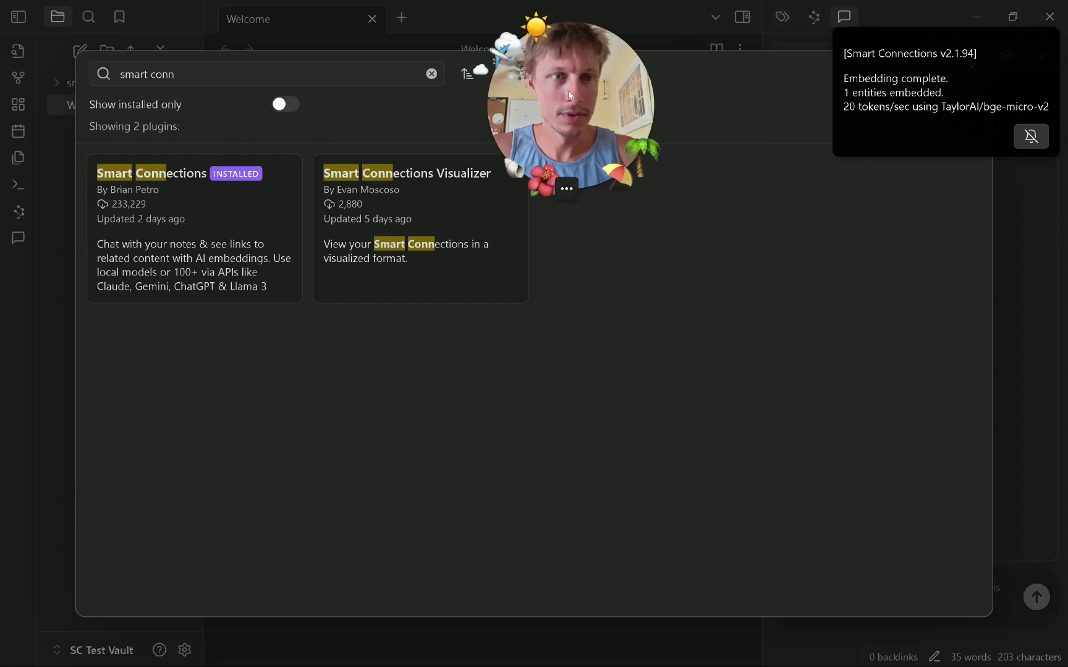
Dismiss the embedding notice, close the catalogue, and view the Smart Connections settings page.
left_click(997, 83)
left_click(972, 67)
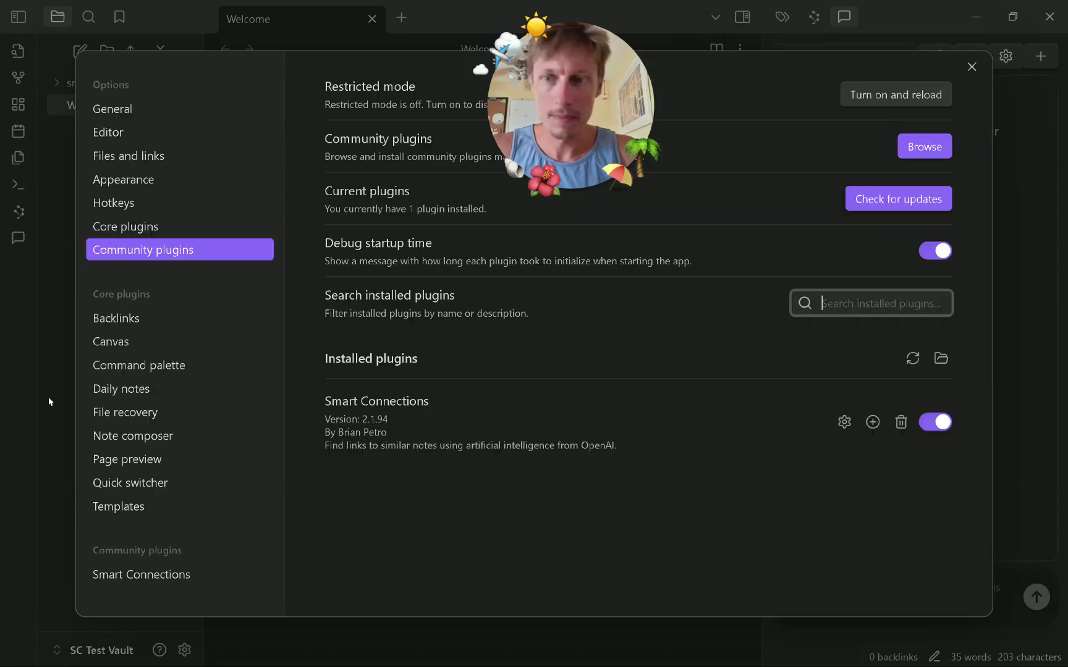
left_click(141, 574)
scroll(617, 481, "down", 6)
scroll(617, 481, "up", 6)
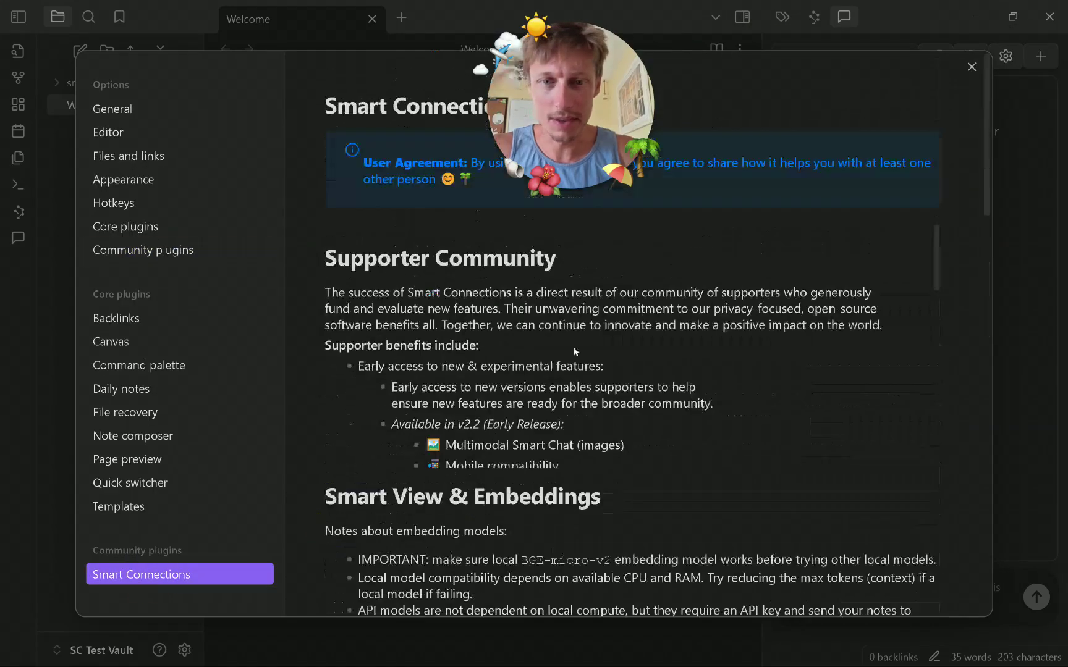
scroll(573, 368, "down", 5)
scroll(573, 368, "up", 3)
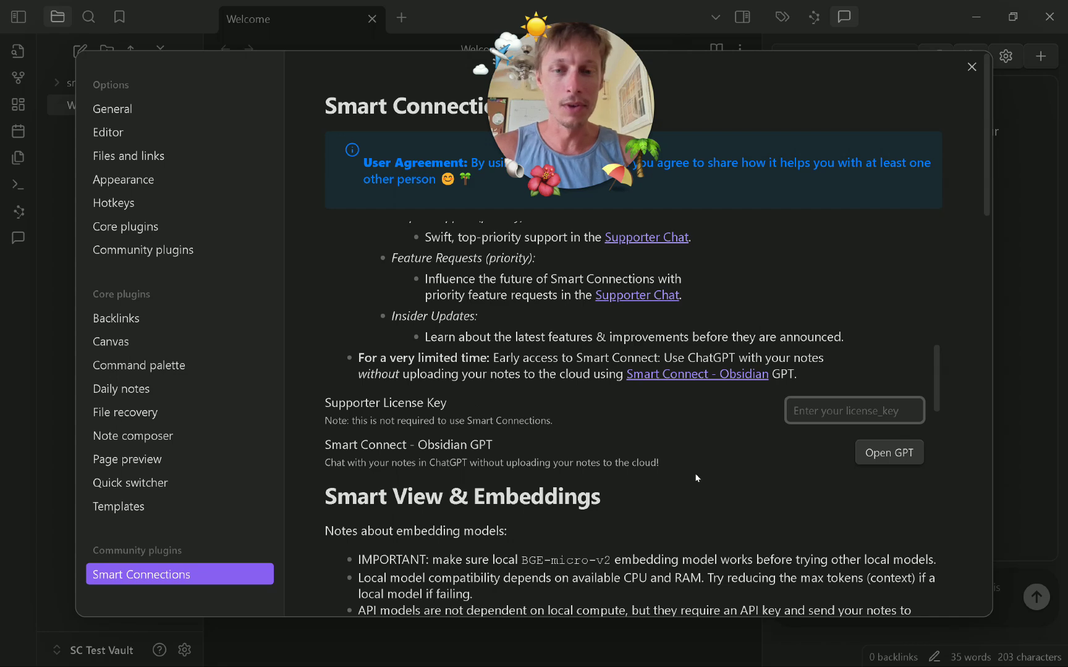
Enter the supporter licence key and confirm it.
type("test13")
left_click(669, 483)
left_click(872, 393)
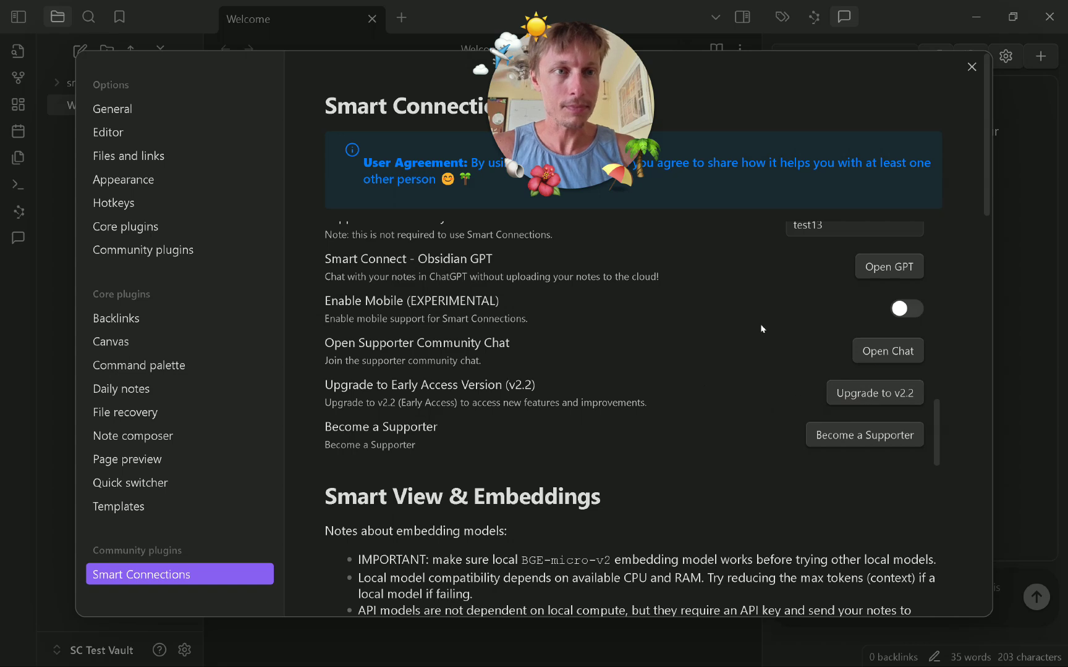
Dismiss the scan notices, close Settings, and launch the Smart Connect app from Start.
left_click(965, 90)
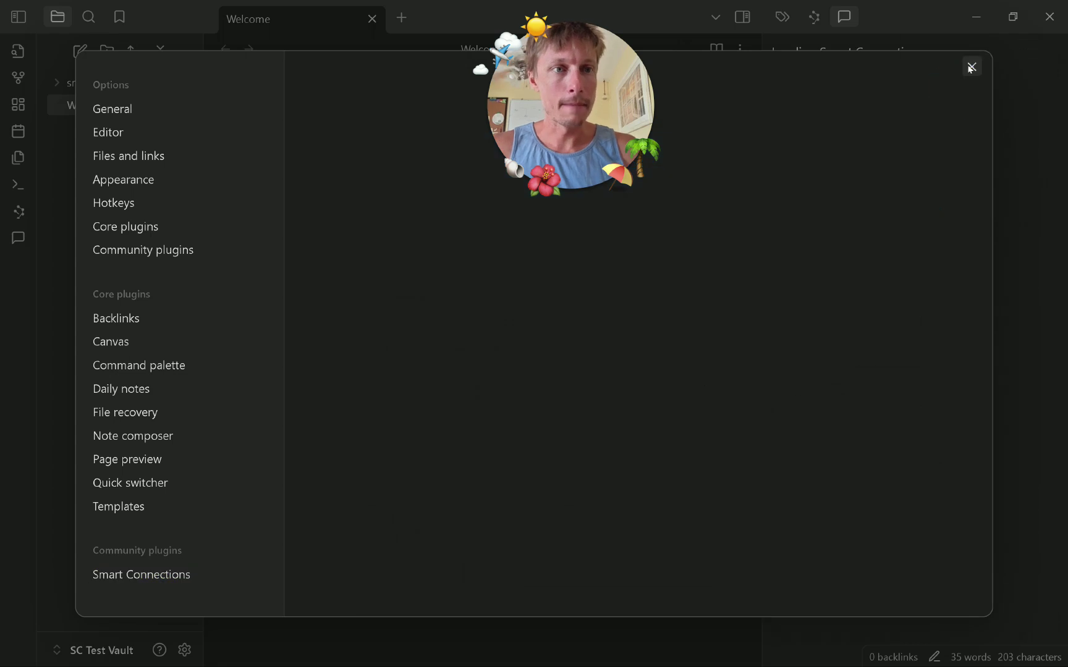
left_click(972, 67)
left_click(920, 102)
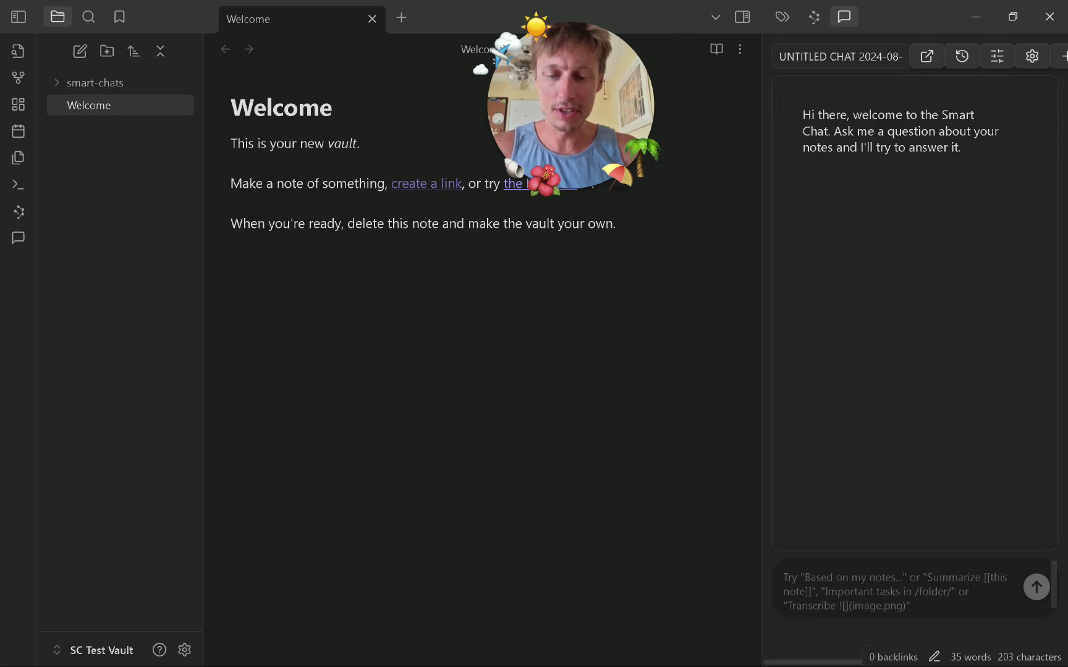
key("super")
left_click(681, 648)
Reposition the Smart Connect window and fill in the account e-mail and connection key.
left_click(434, 119)
left_click_drag(434, 119, 426, 93)
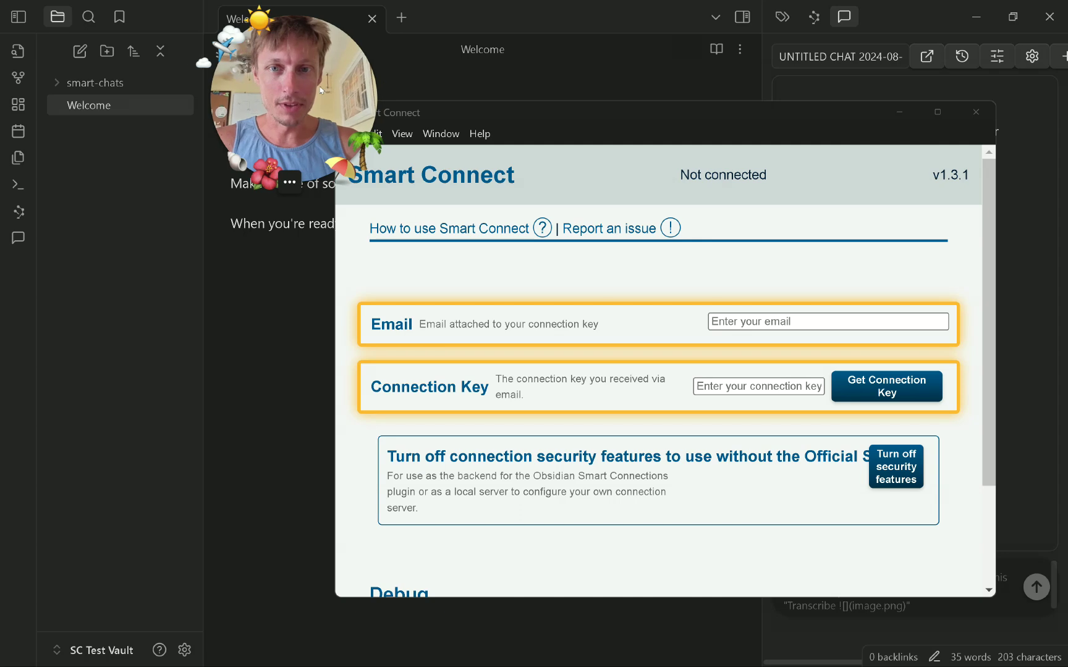
left_click(811, 321)
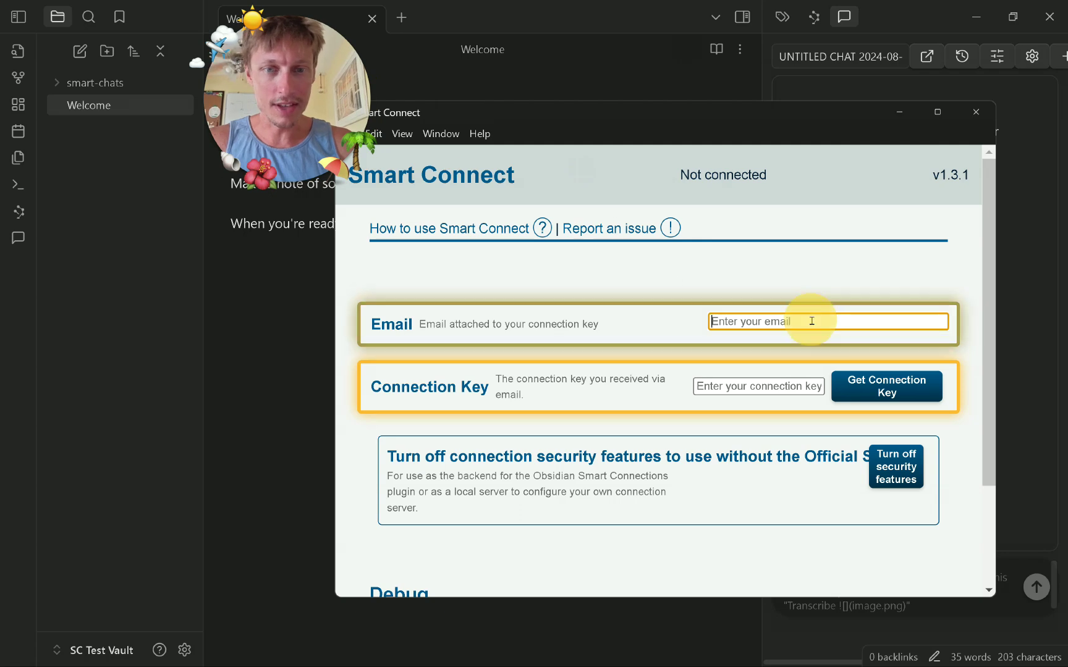
type("broian")
key("ctrl+a")
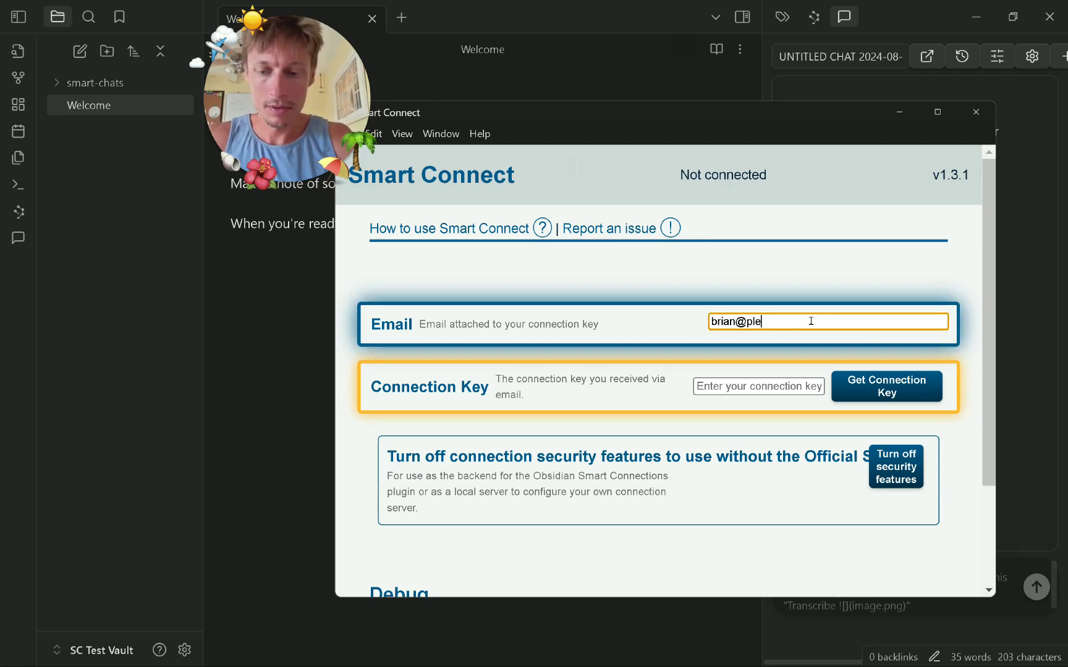
key("Tab")
type("••••••")
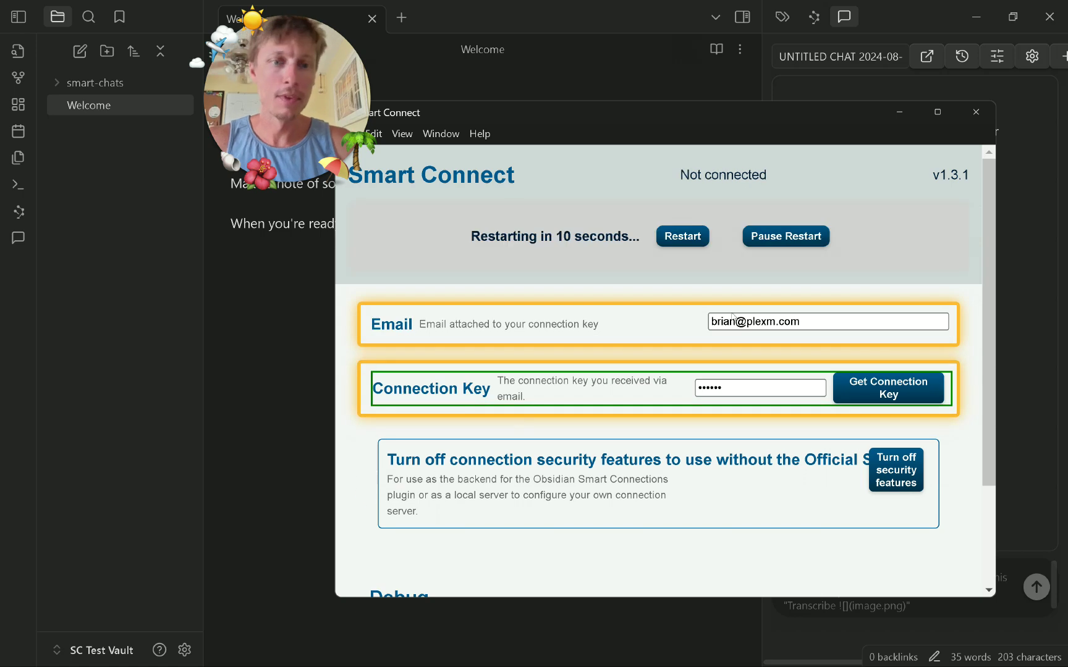
left_click(680, 234)
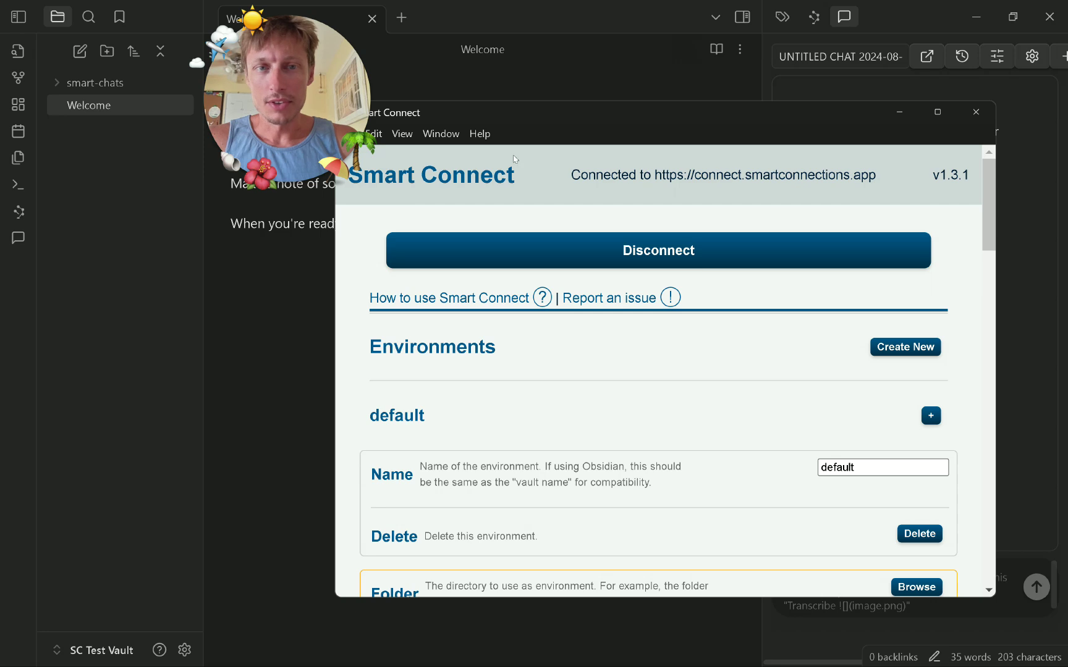
left_click_drag(569, 174, 877, 190)
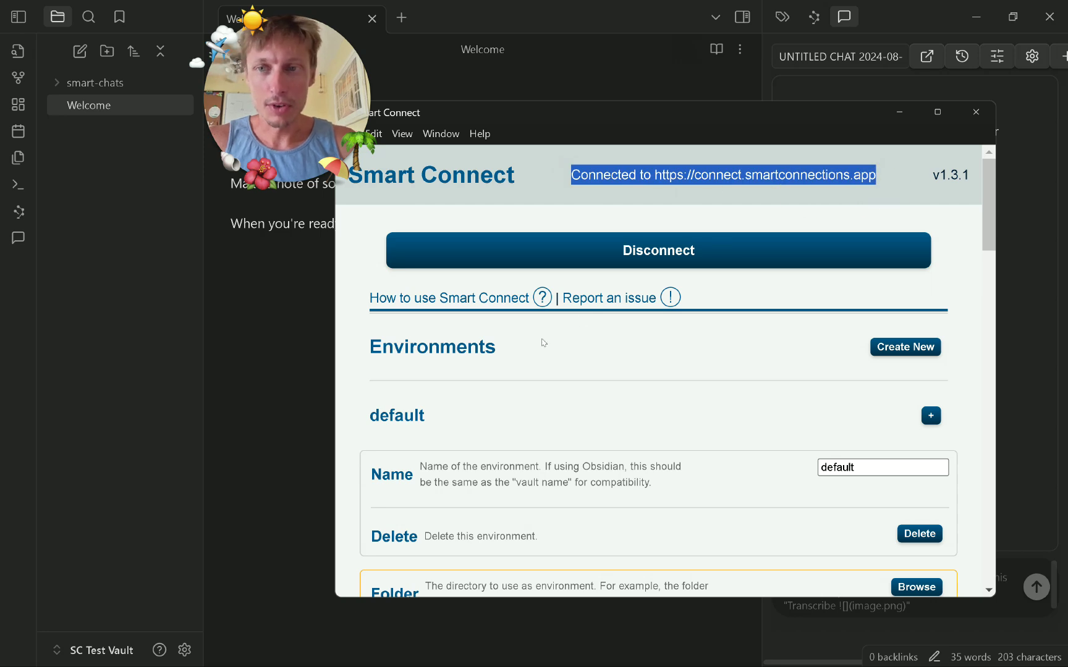
left_click(347, 371)
scroll(685, 383, "down", 3)
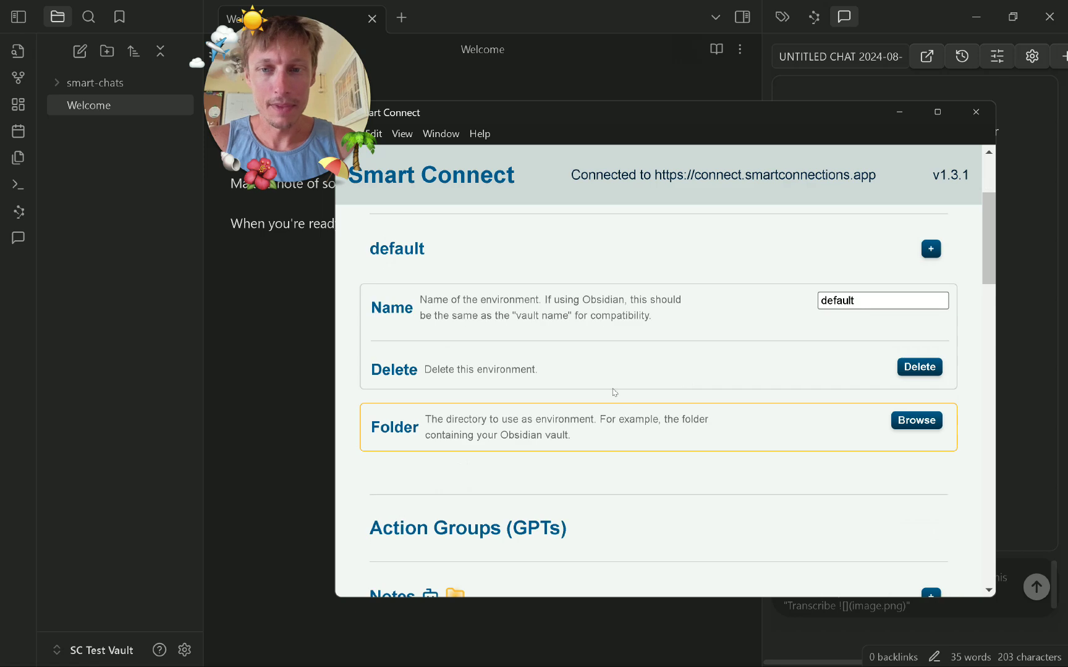
scroll(614, 392, "up", 3)
scroll(451, 411, "down", 3)
scroll(451, 321, "up", 3)
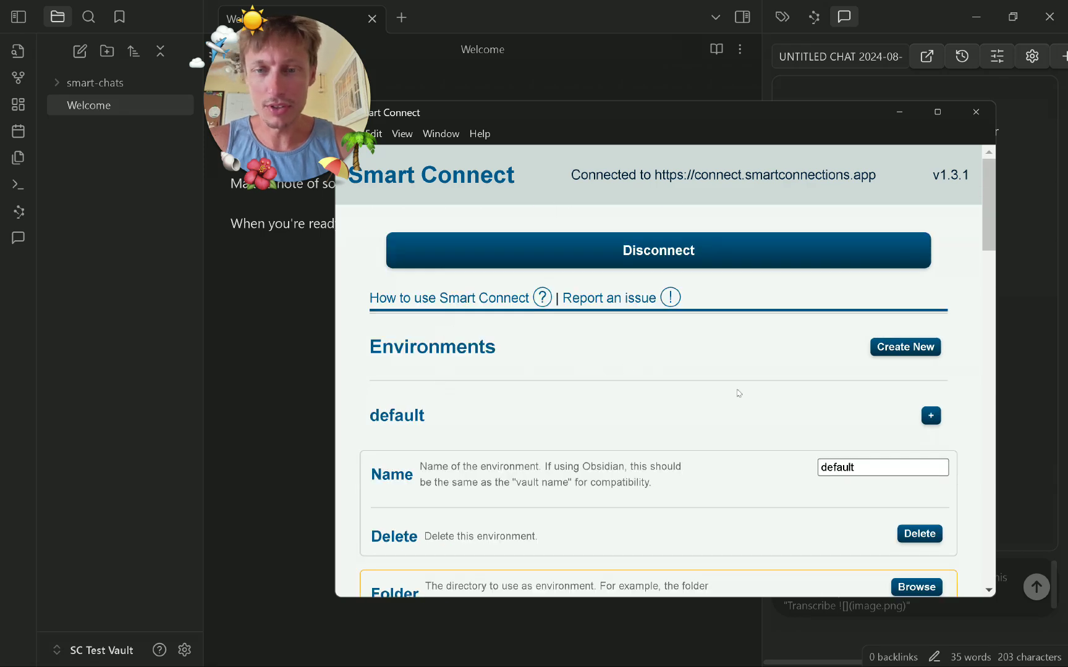
scroll(532, 410, "down", 1)
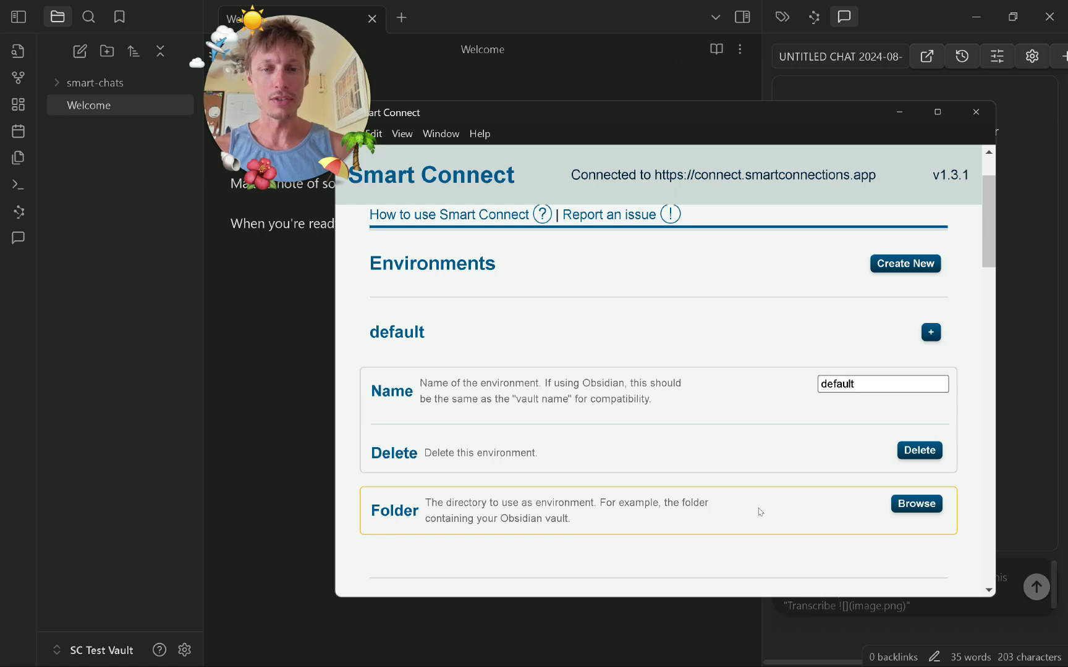
scroll(635, 400, "down", 5)
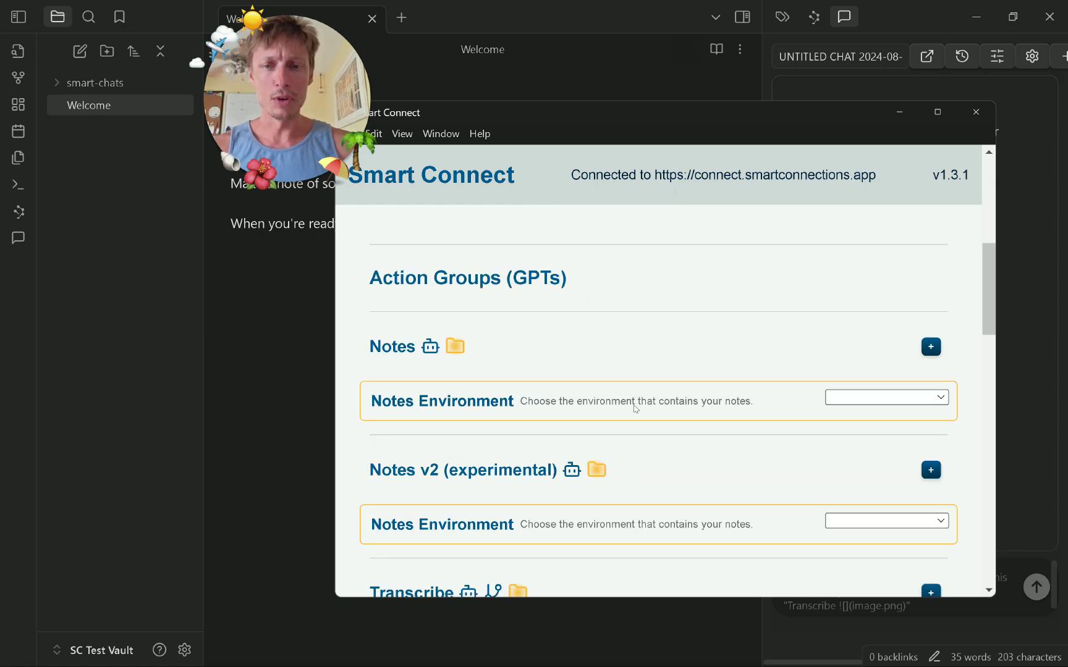
scroll(635, 408, "down", 2)
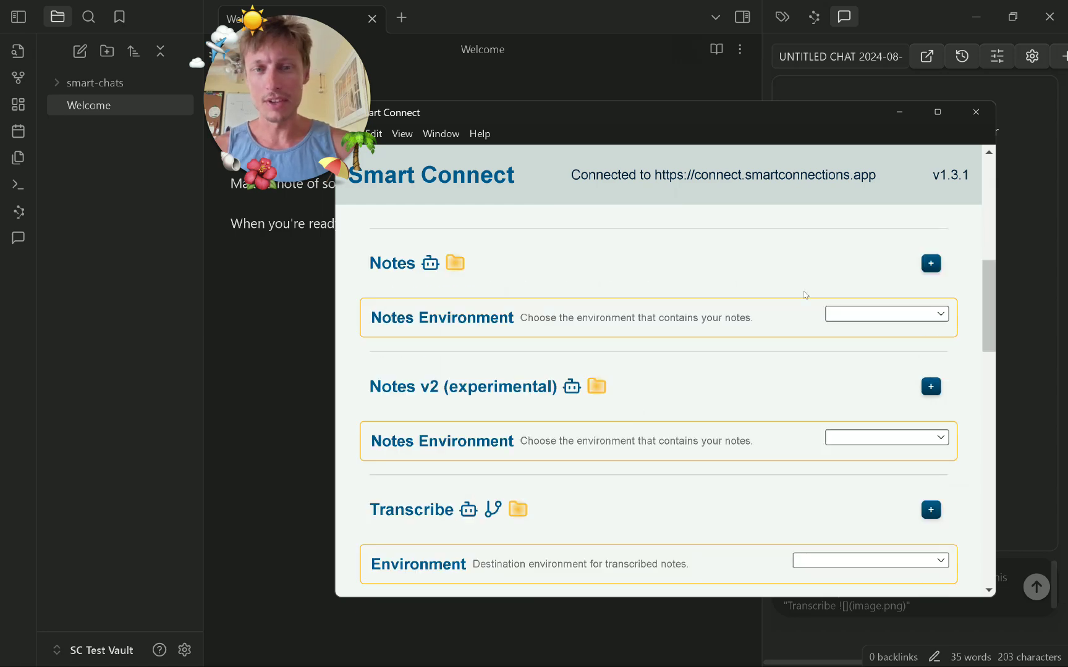
scroll(639, 460, "down", 2)
scroll(686, 455, "up", 6)
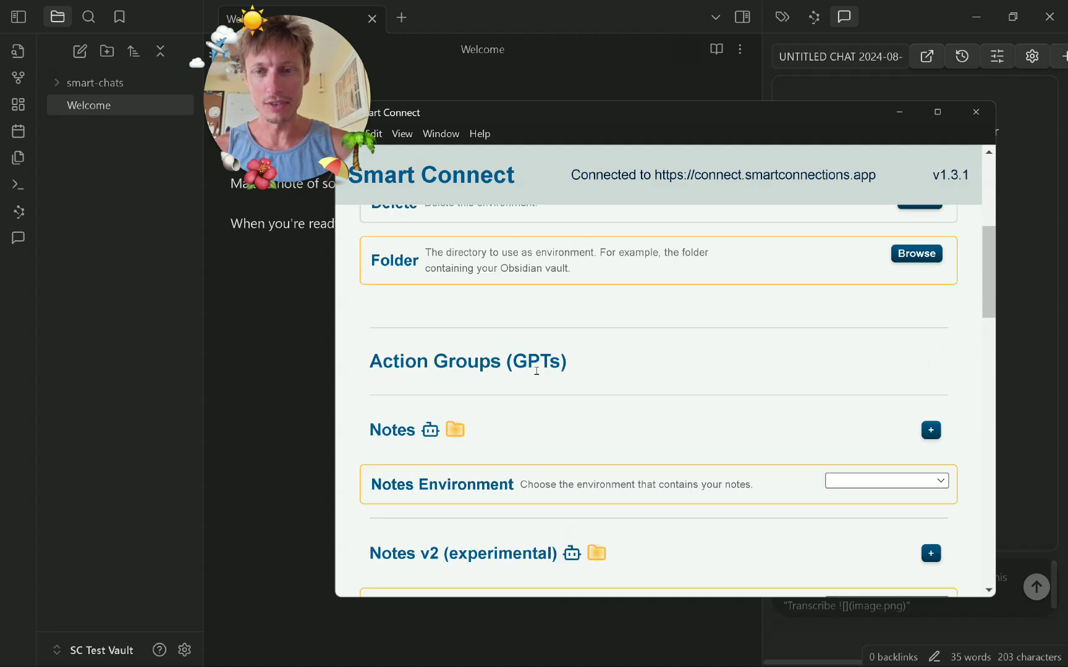
scroll(485, 427, "down", 6)
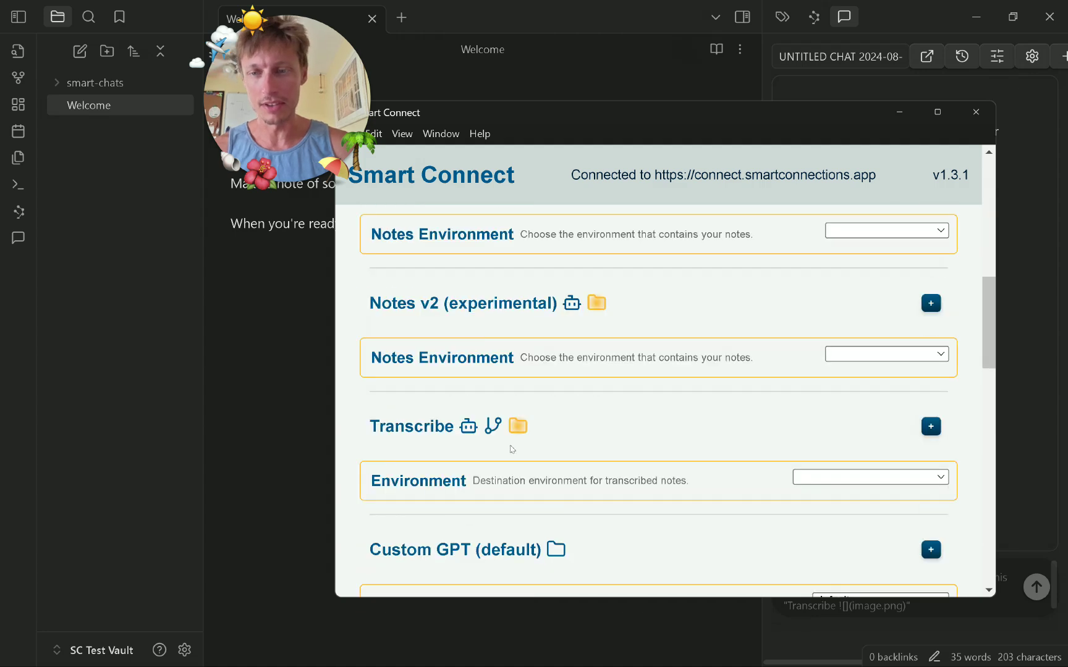
left_click(879, 231)
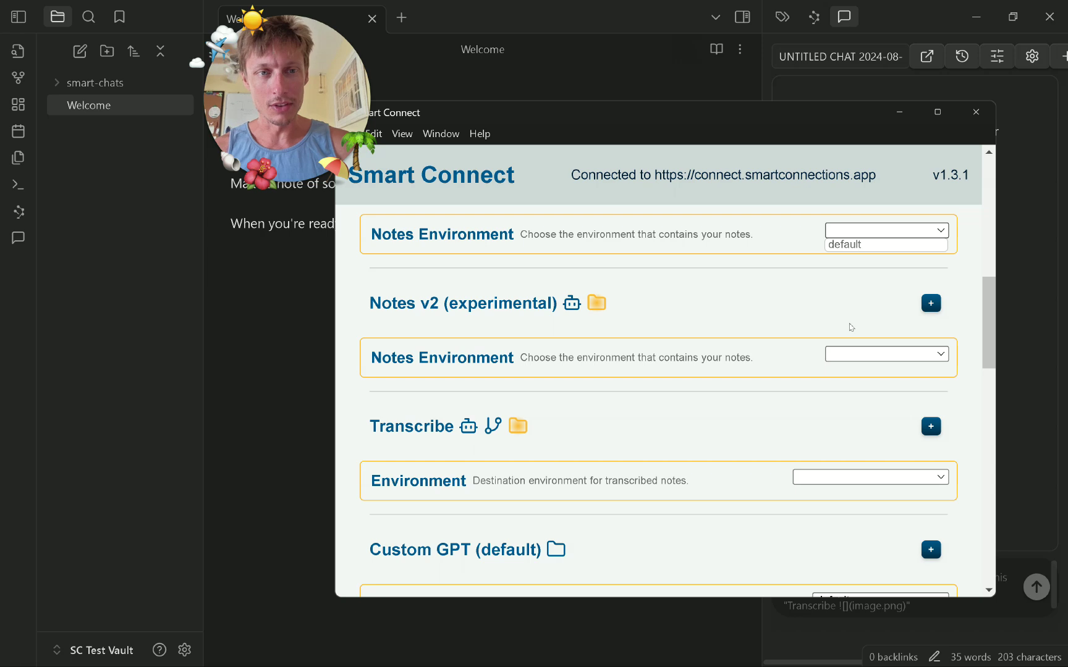
left_click(854, 353)
left_click(786, 438)
left_click(787, 437)
scroll(790, 442, "down", 8)
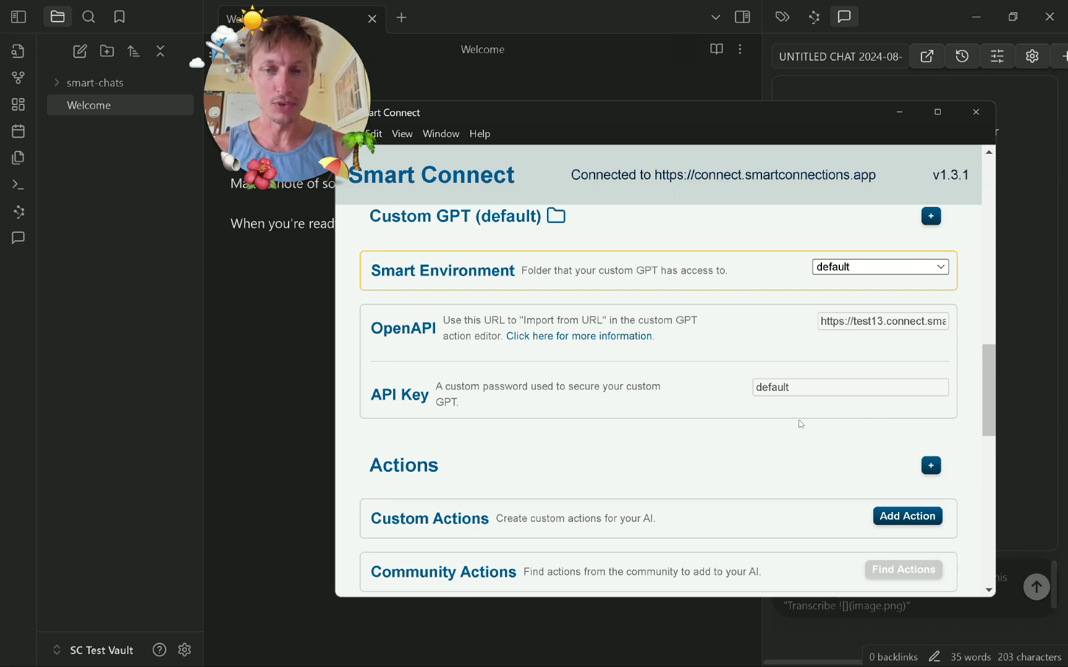
scroll(721, 419, "down", 1)
scroll(618, 415, "up", 2)
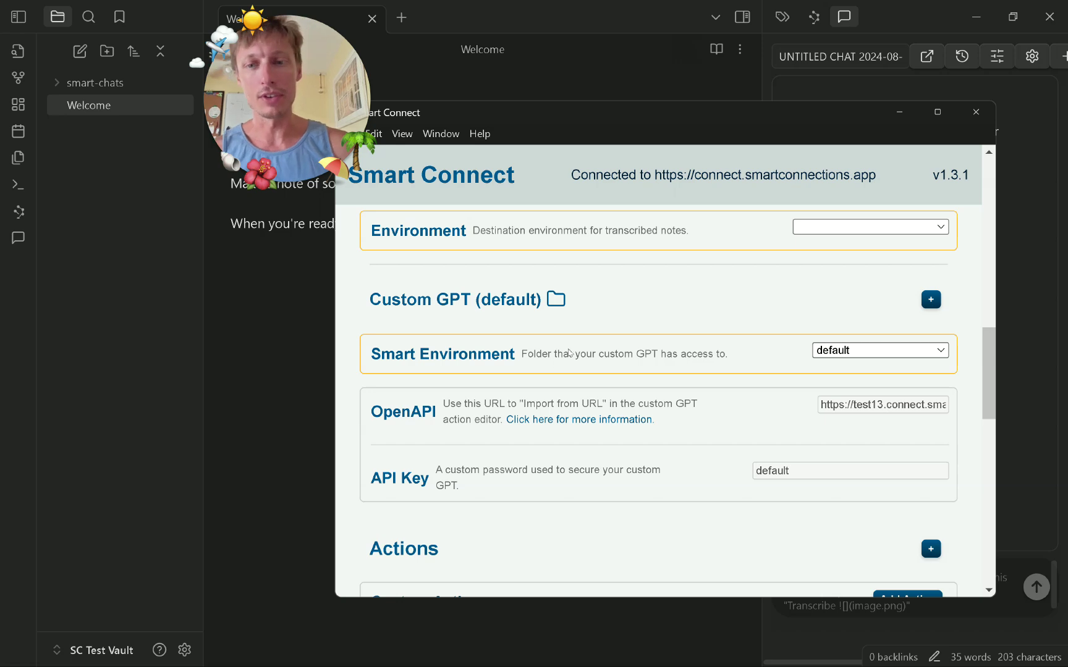
left_click(811, 303)
left_click(809, 303)
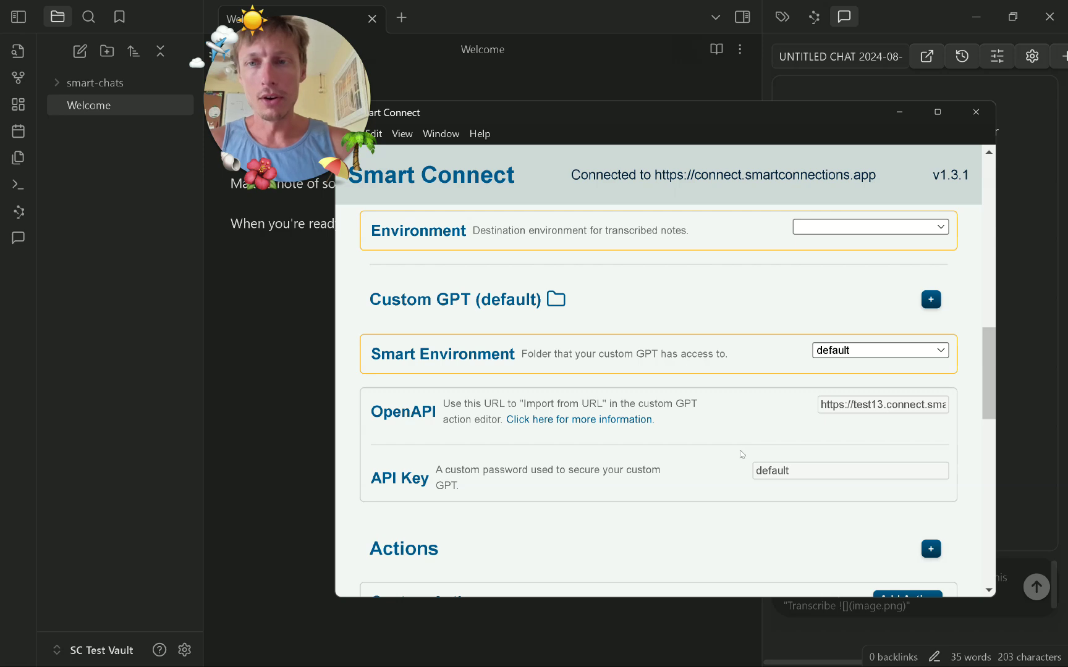
scroll(729, 462, "up", 14)
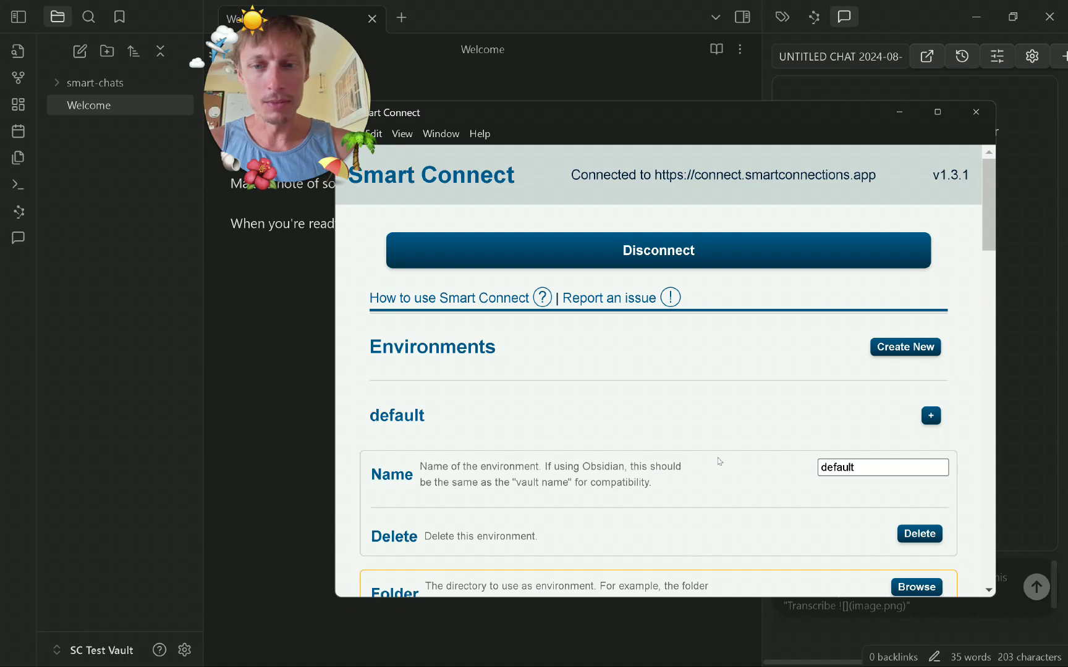
scroll(611, 382, "down", 1)
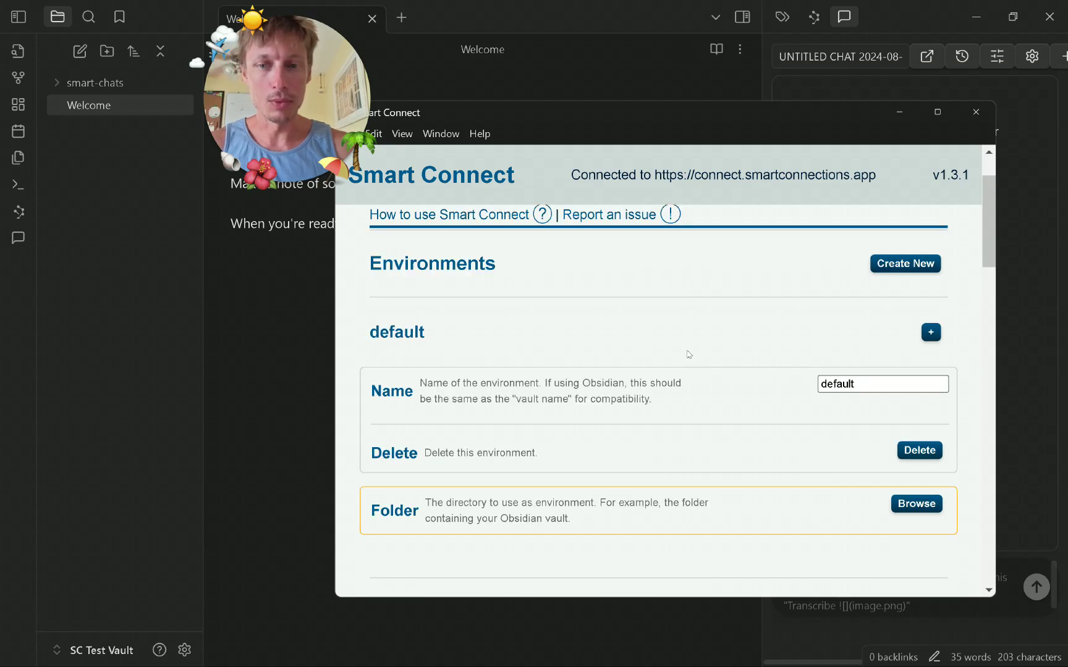
Point the default environment at Documents' SC Test Vault folder and restart.
left_click(904, 502)
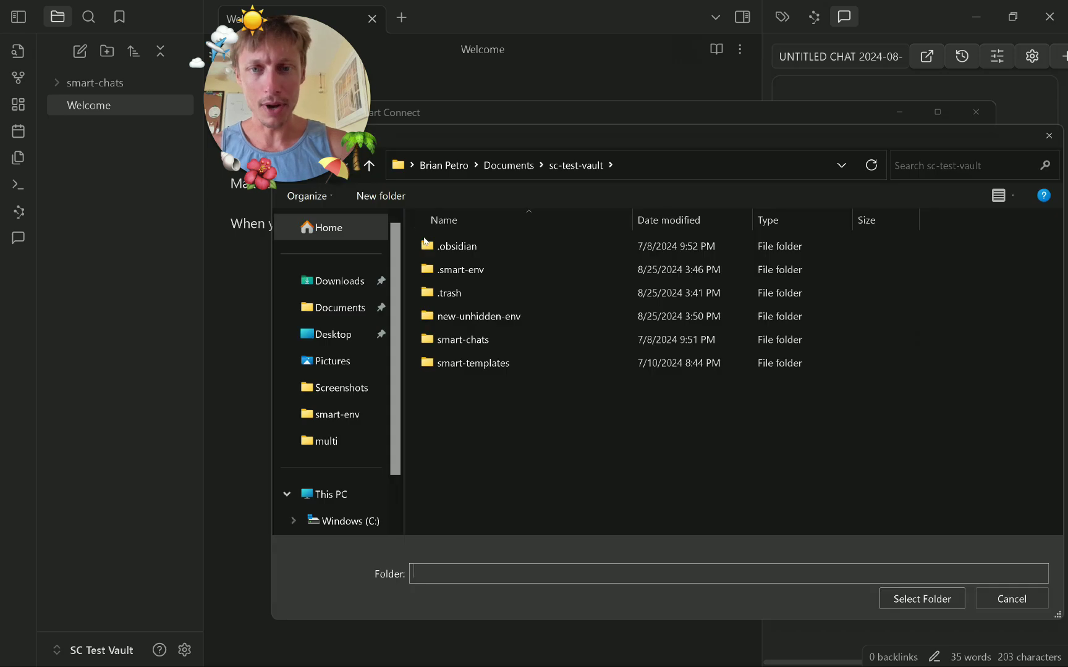
left_click(516, 164)
scroll(522, 355, "down", 2)
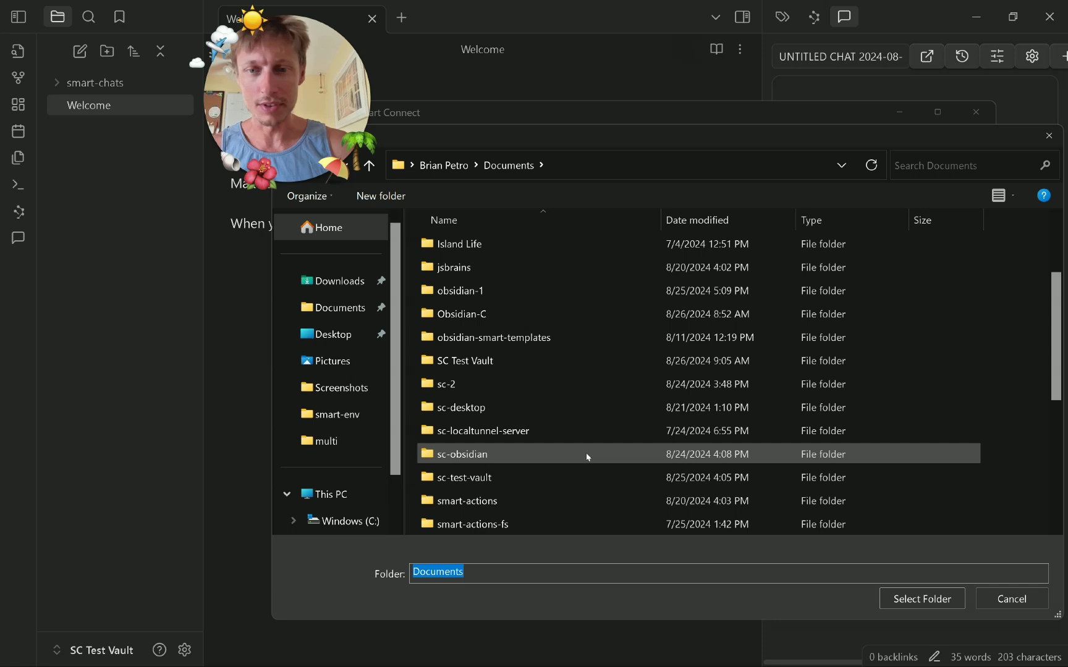
scroll(522, 433, "down", 4)
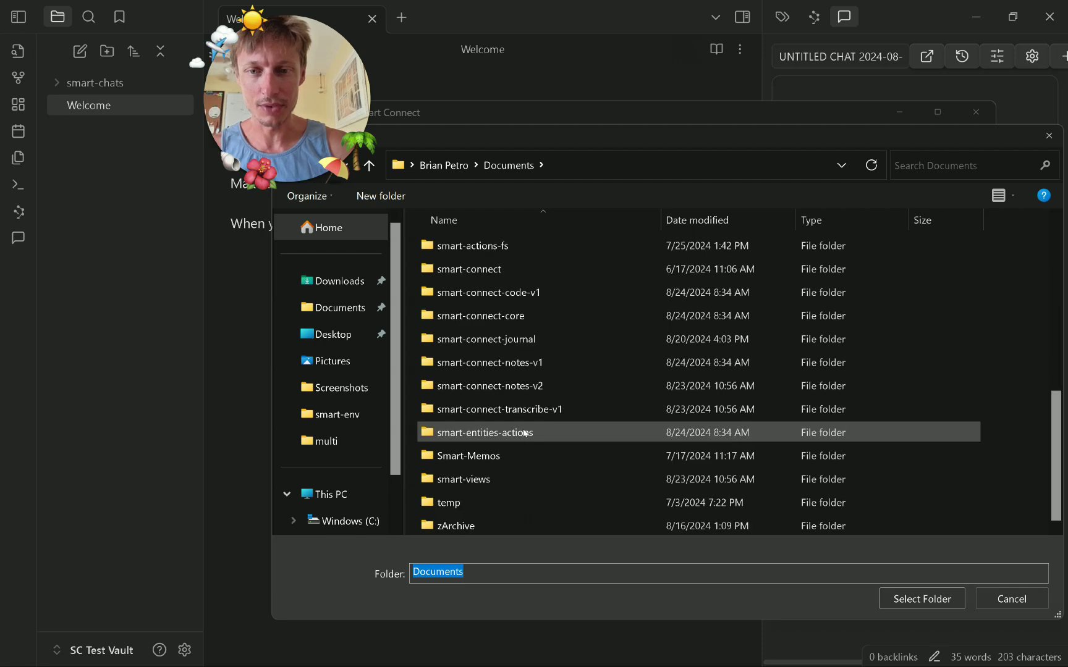
scroll(524, 434, "up", 5)
left_click(504, 480)
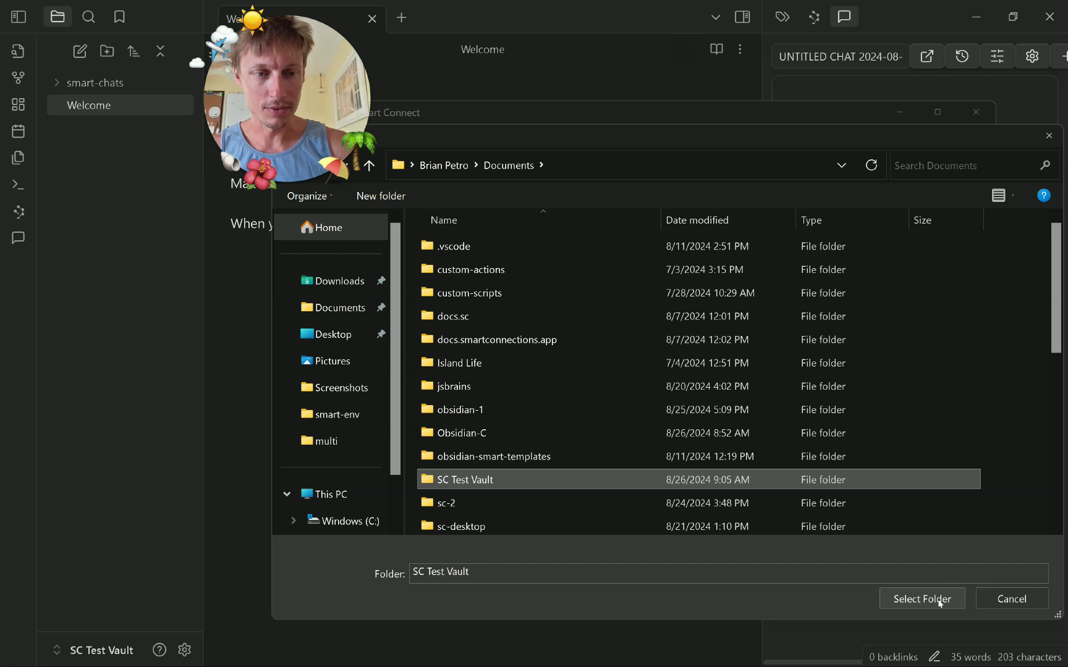
left_click(930, 596)
left_click(666, 240)
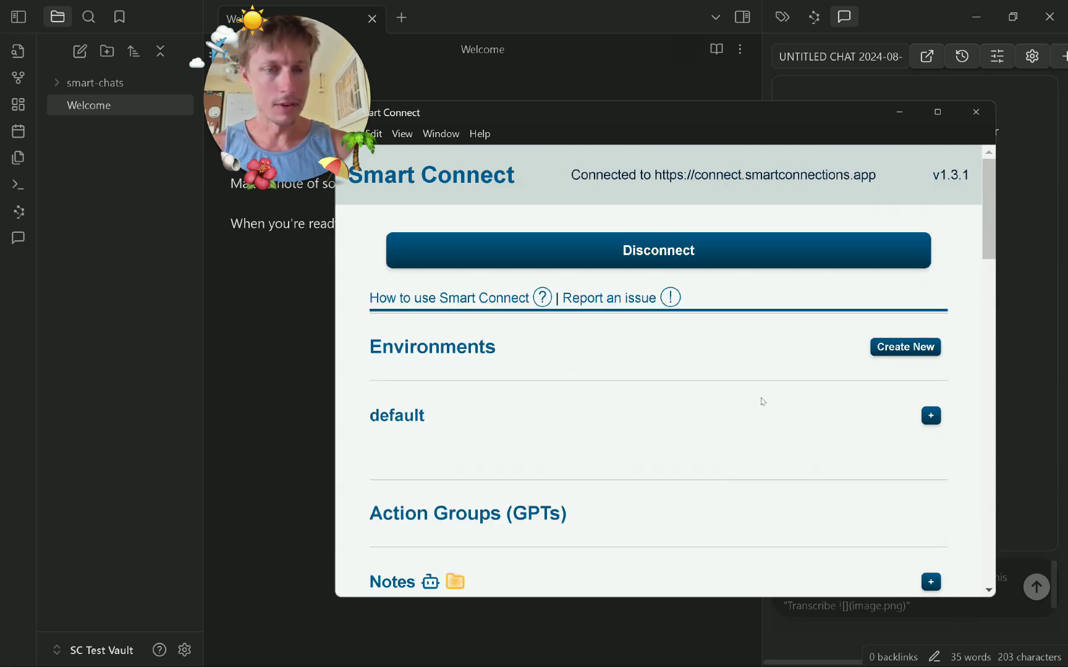
Rename the default environment to 'SC Test Vault'.
left_click(763, 401)
scroll(659, 408, "down", 3)
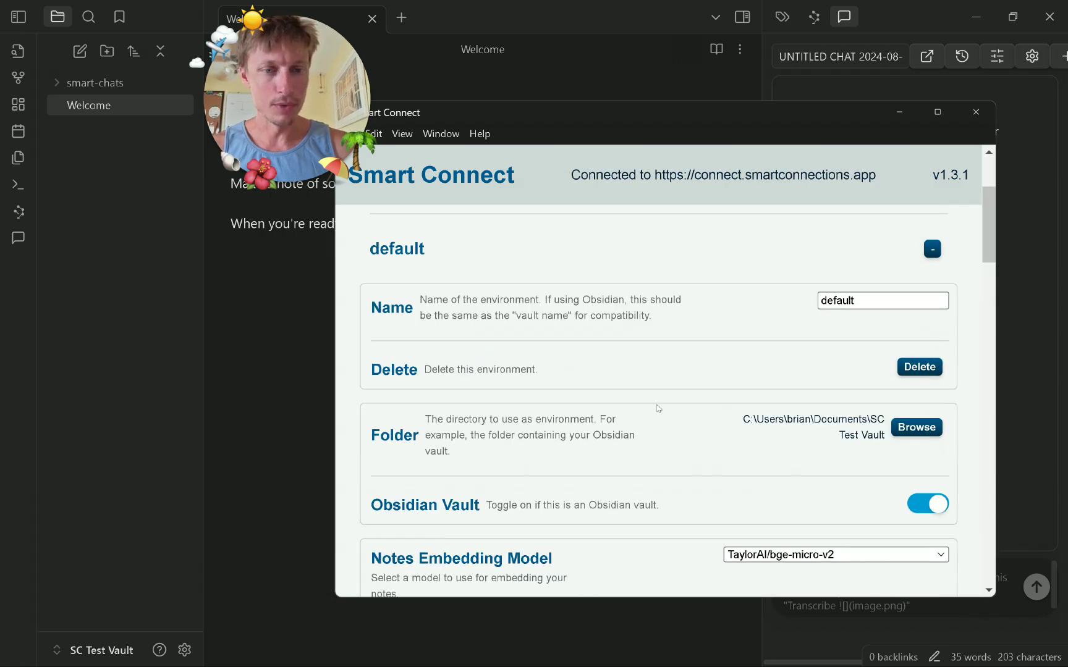
double_click(860, 301)
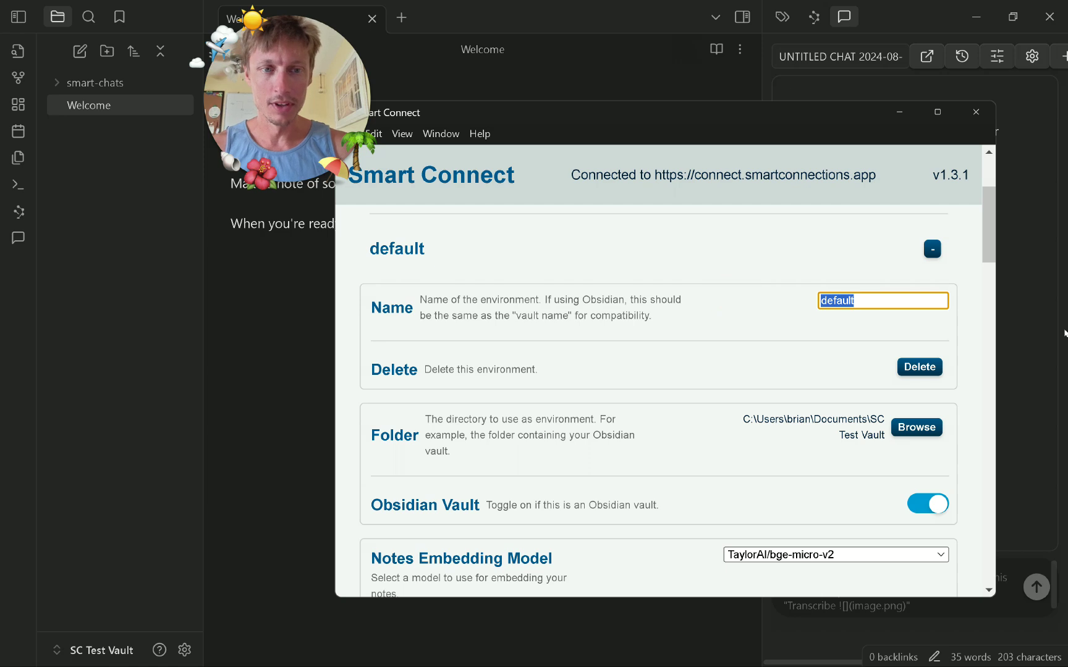
type("SC Test Vault")
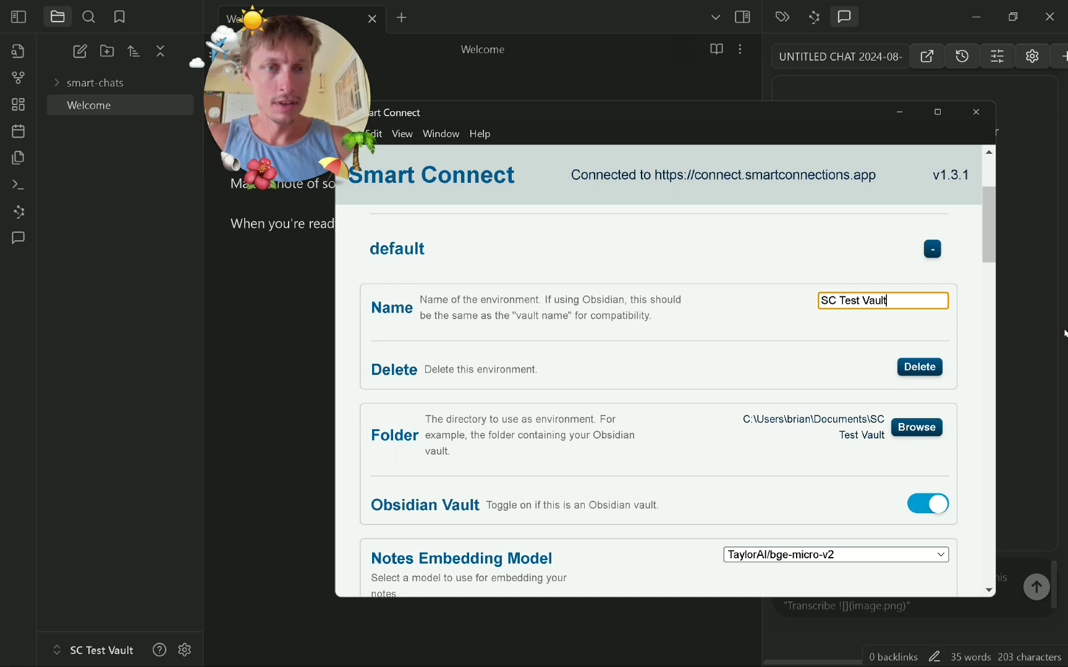
left_click(627, 267)
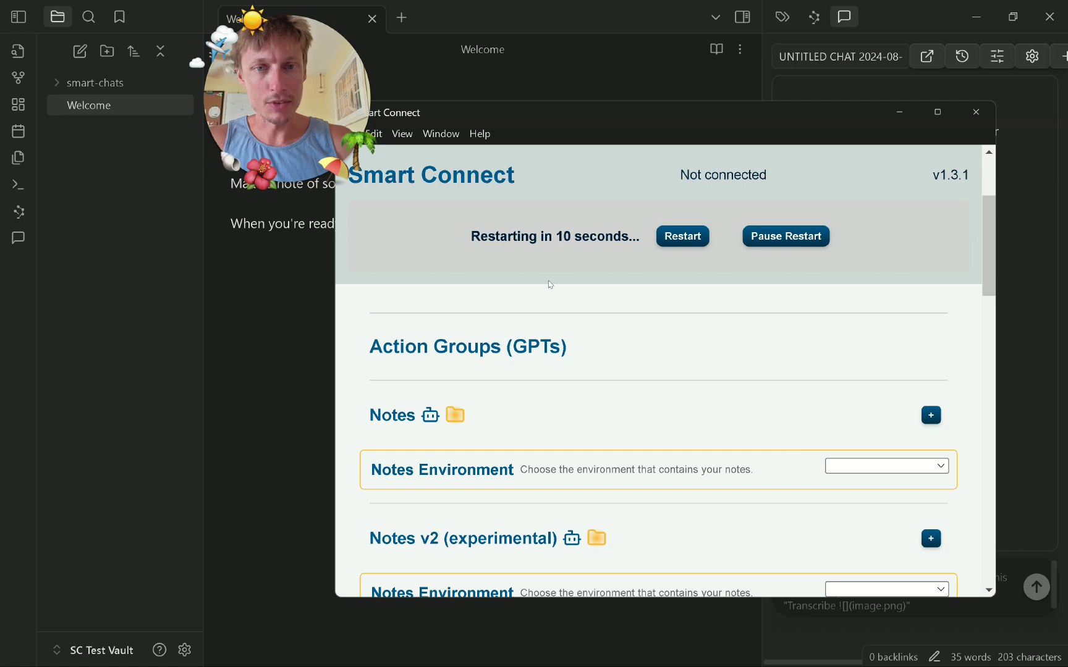
scroll(667, 399, "up", 3)
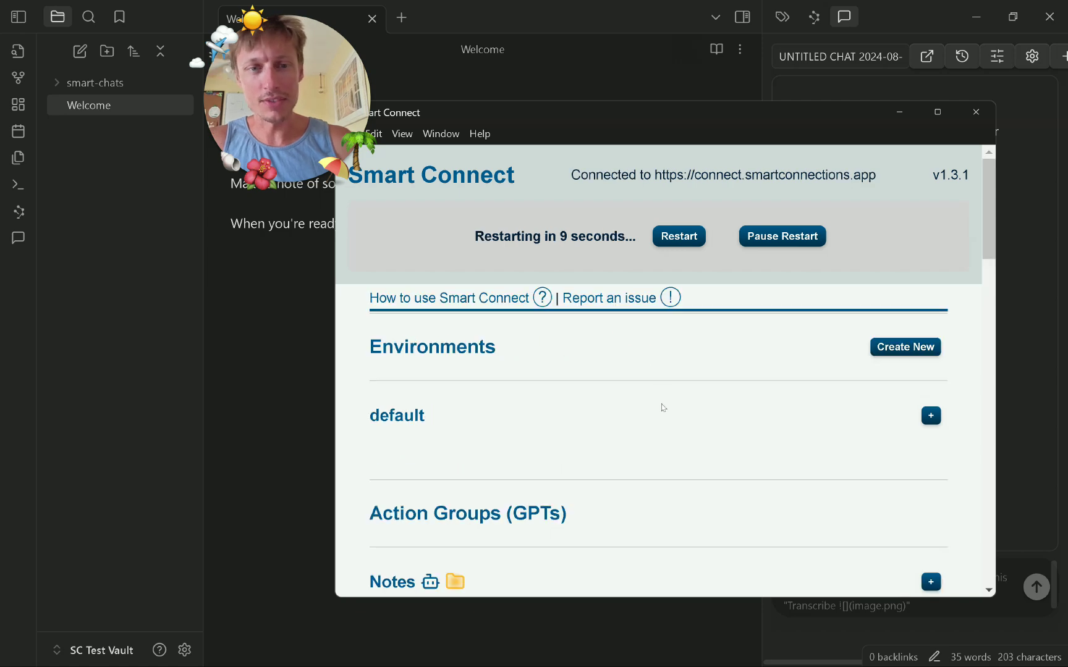
Restart Smart Connect to apply the rename and expand the SC Test Vault environment.
left_click(663, 408)
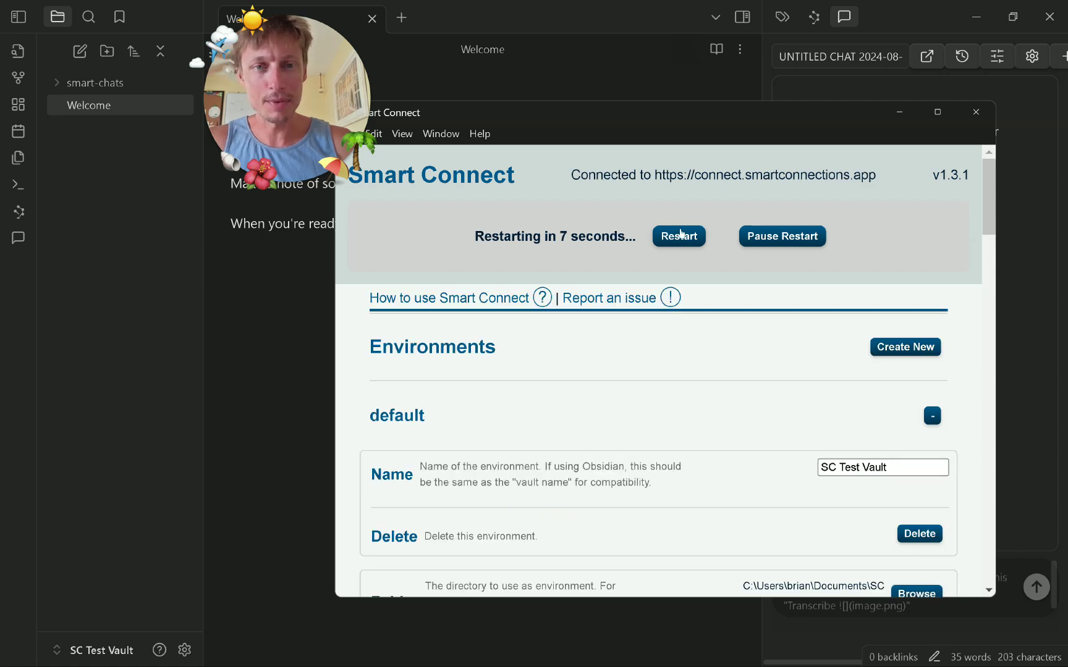
left_click(678, 236)
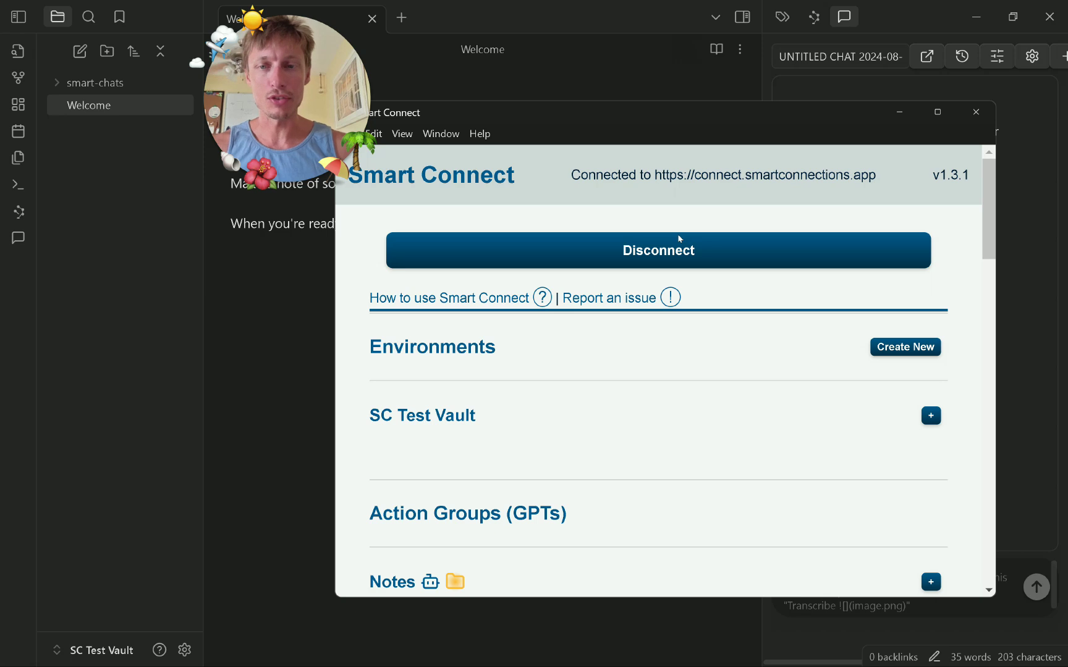
left_click(609, 418)
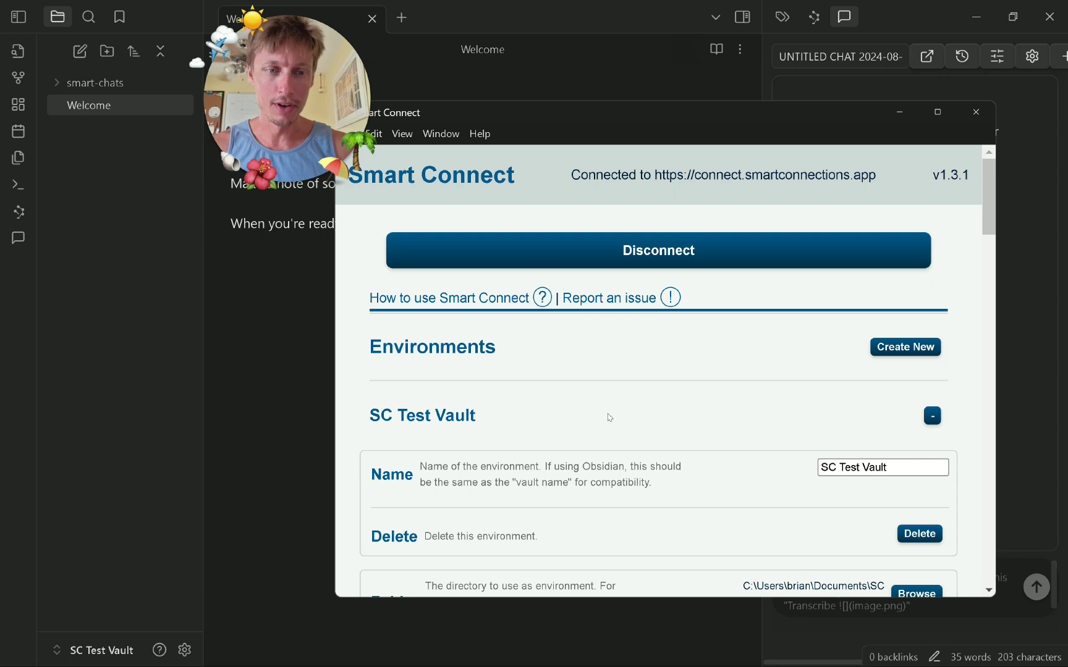
Review the SC Test Vault embedding settings, then return to the Obsidian window.
scroll(609, 418, "down", 3)
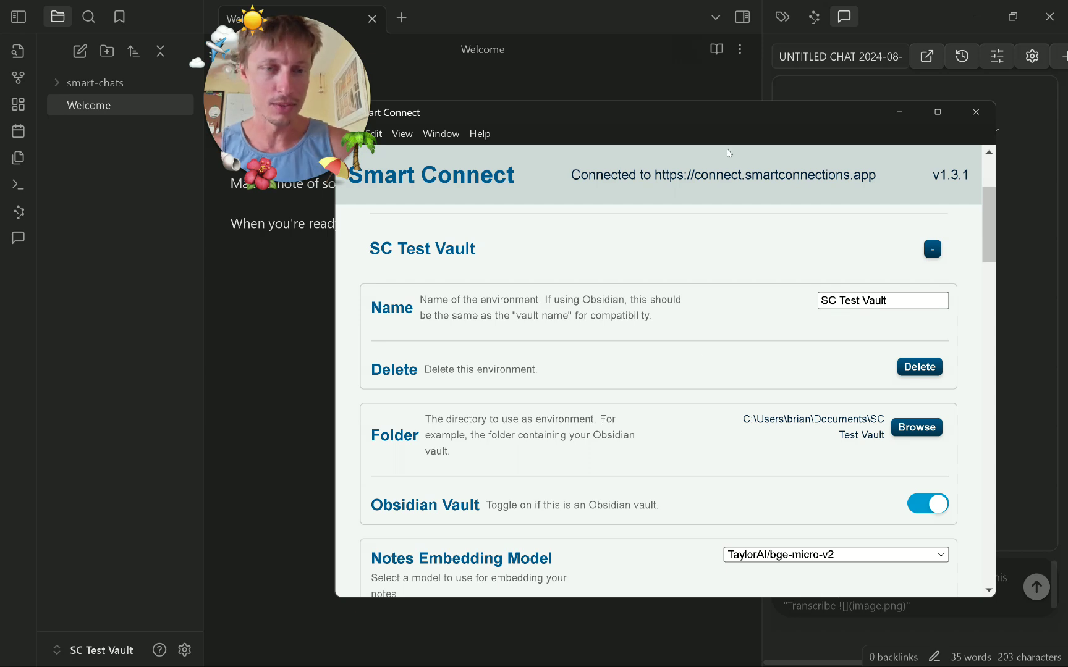
scroll(762, 304, "down", 3)
scroll(762, 304, "down", 1)
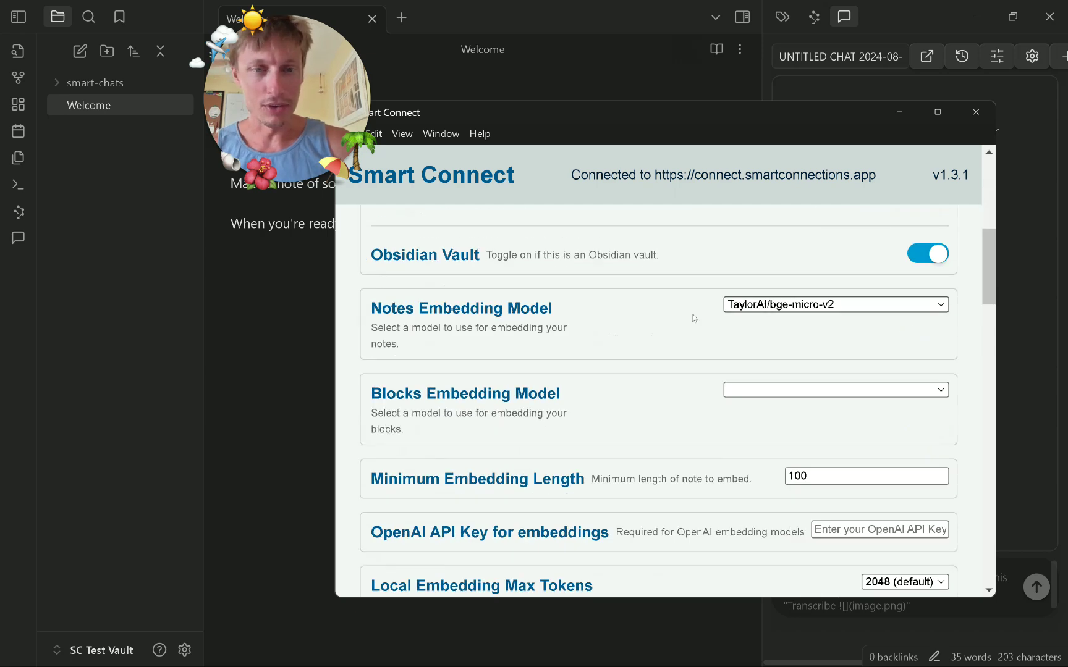
scroll(679, 399, "down", 1)
scroll(713, 362, "up", 2)
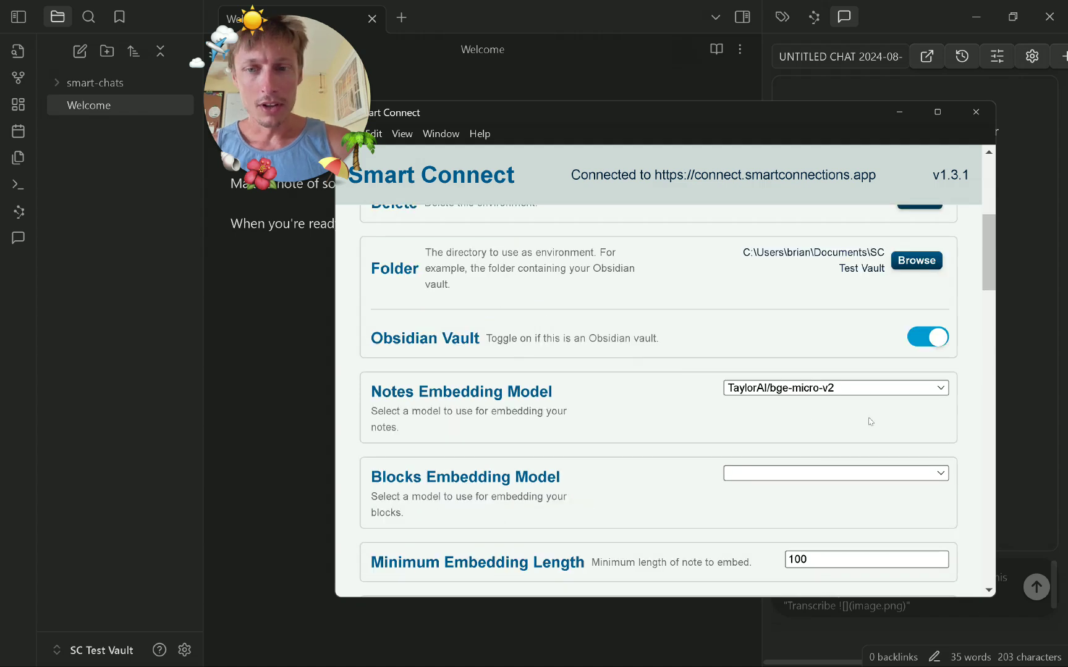
scroll(827, 343, "down", 1)
scroll(783, 427, "down", 1)
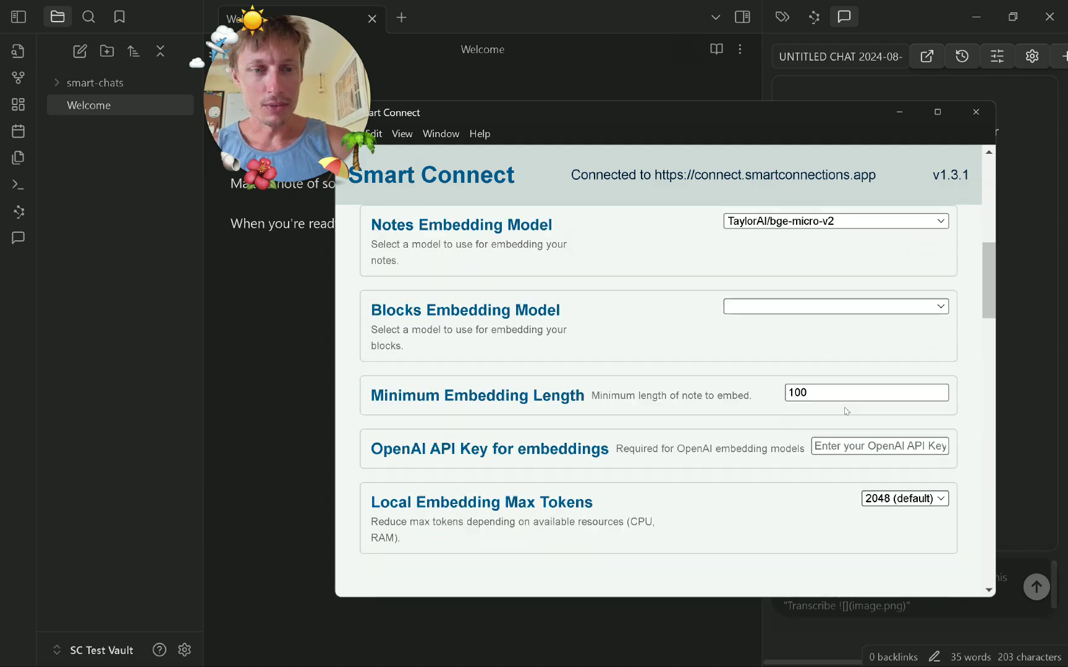
left_click(276, 408)
Review the Smart Connections embedding options in Obsidian, including the OpenAI key field.
left_click(184, 649)
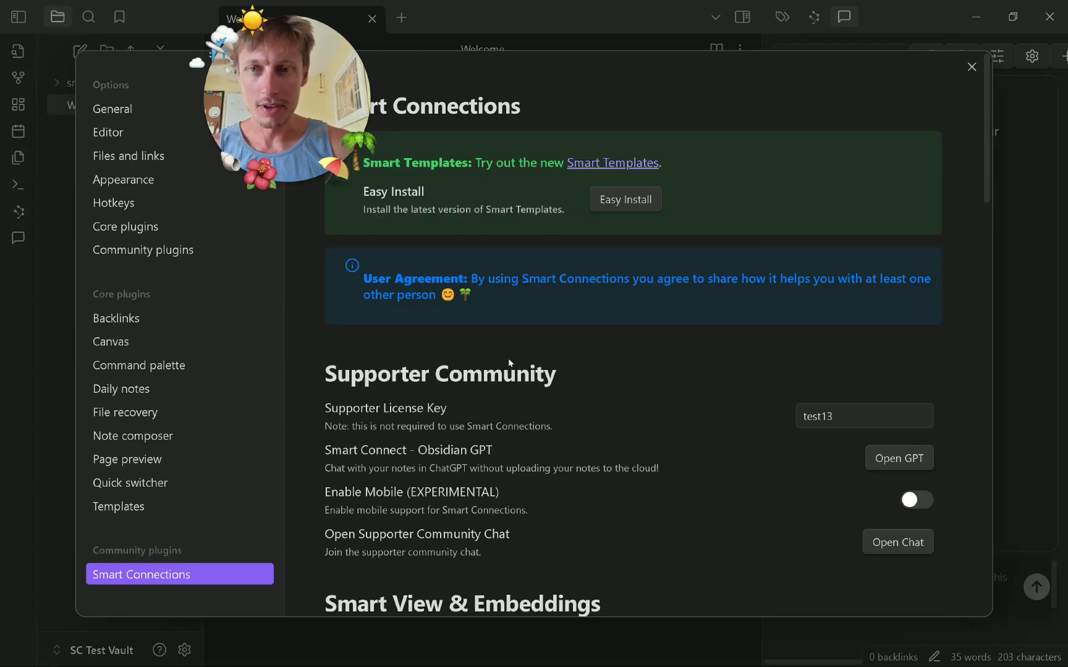
scroll(509, 363, "down", 6)
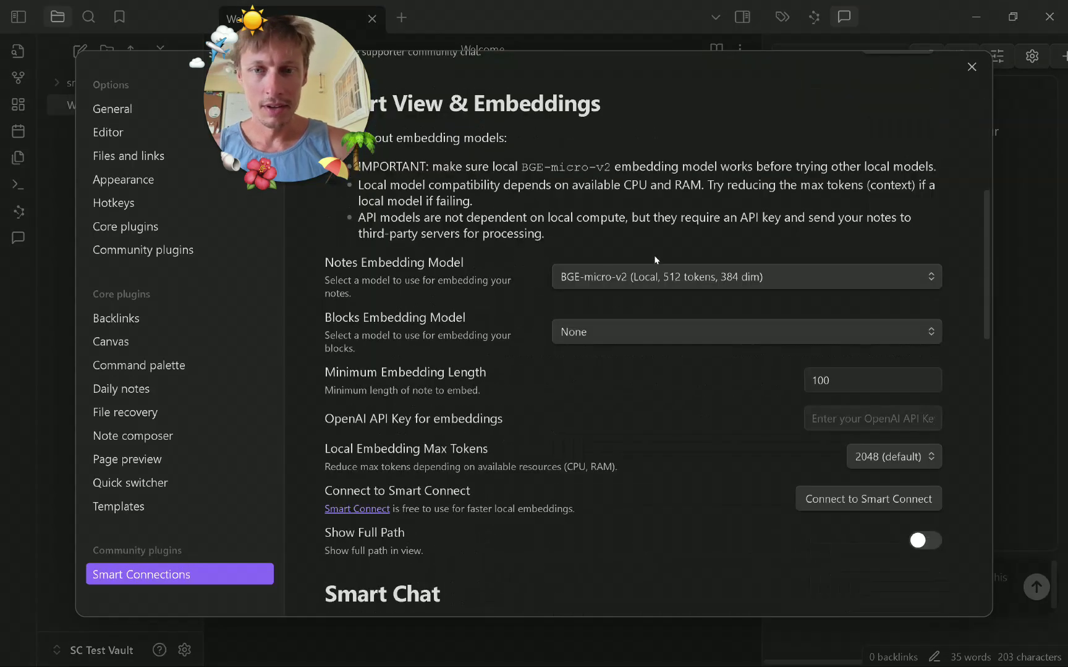
scroll(548, 135, "up", 1)
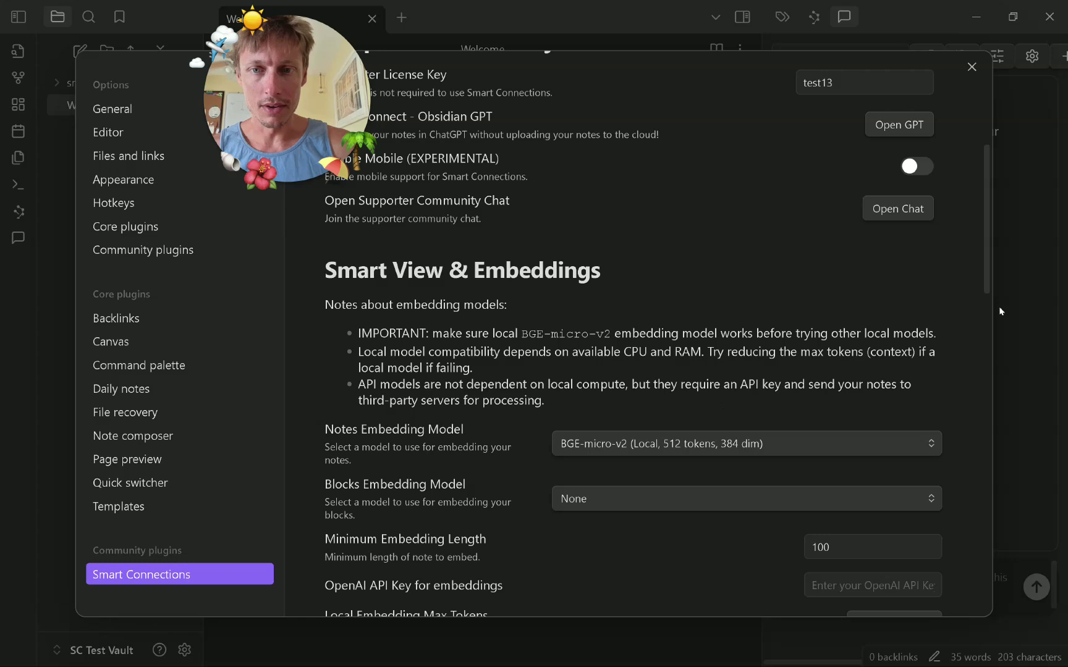
scroll(775, 333, "down", 3)
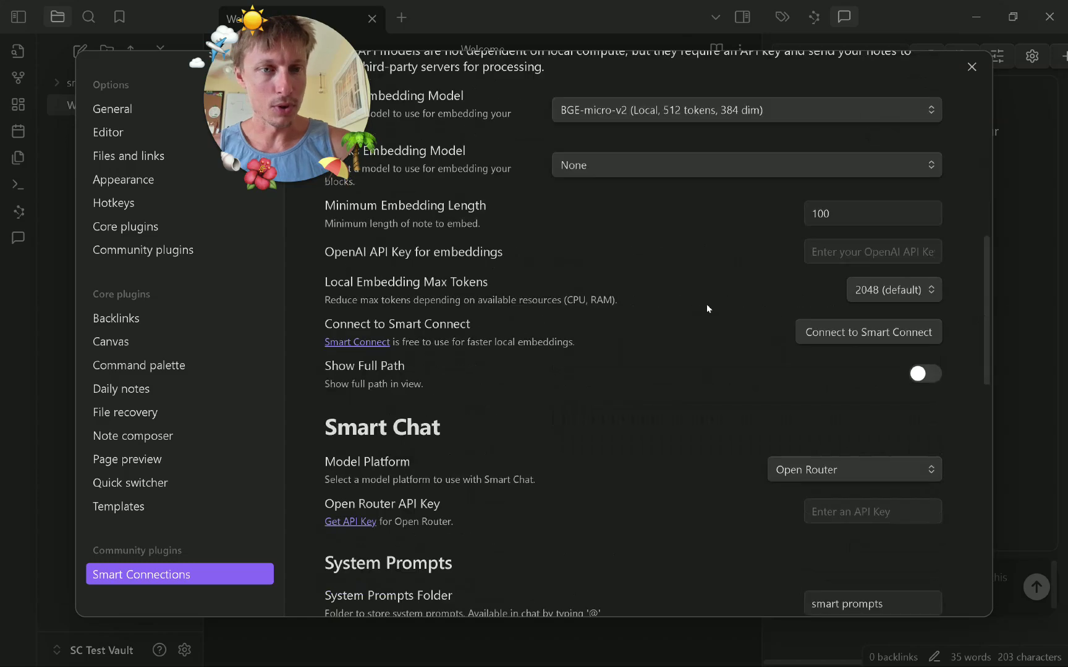
scroll(707, 308, "down", 2)
scroll(708, 308, "up", 3)
left_click(831, 341)
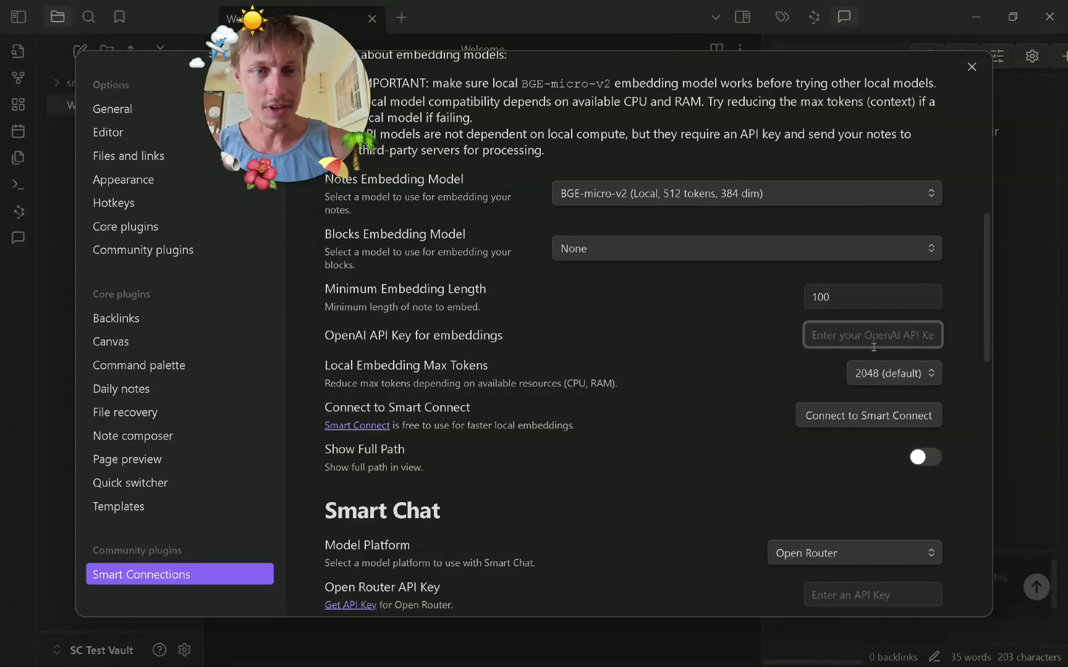
scroll(639, 397, "down", 3)
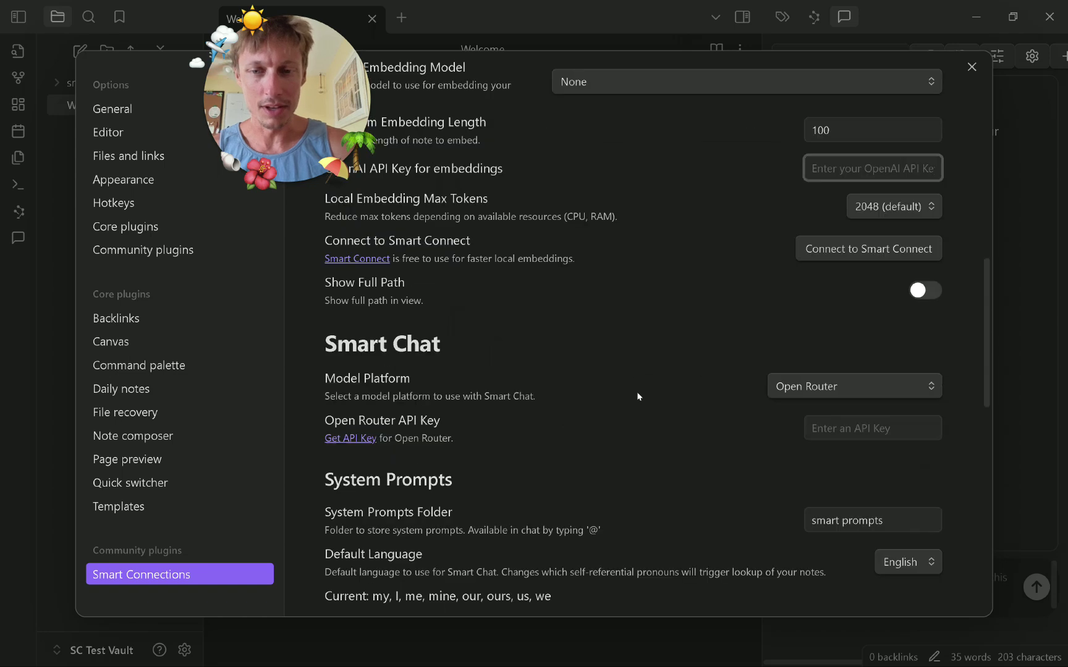
scroll(638, 396, "up", 6)
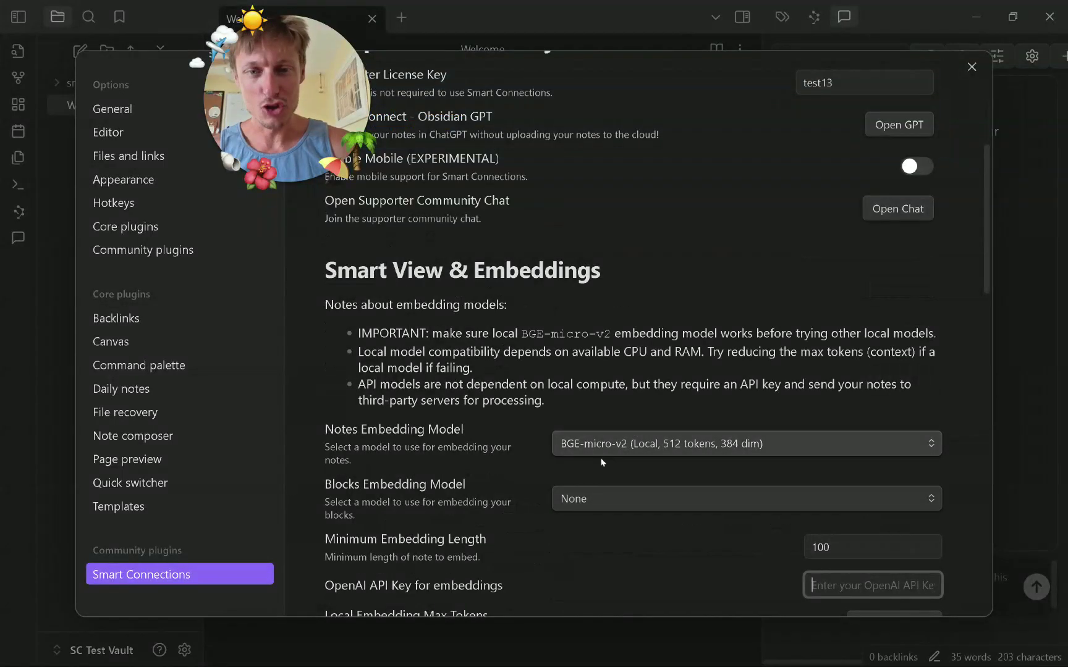
Set the blocks embedding model to BGE-micro-v2, reload the page, and close settings.
left_click(609, 488)
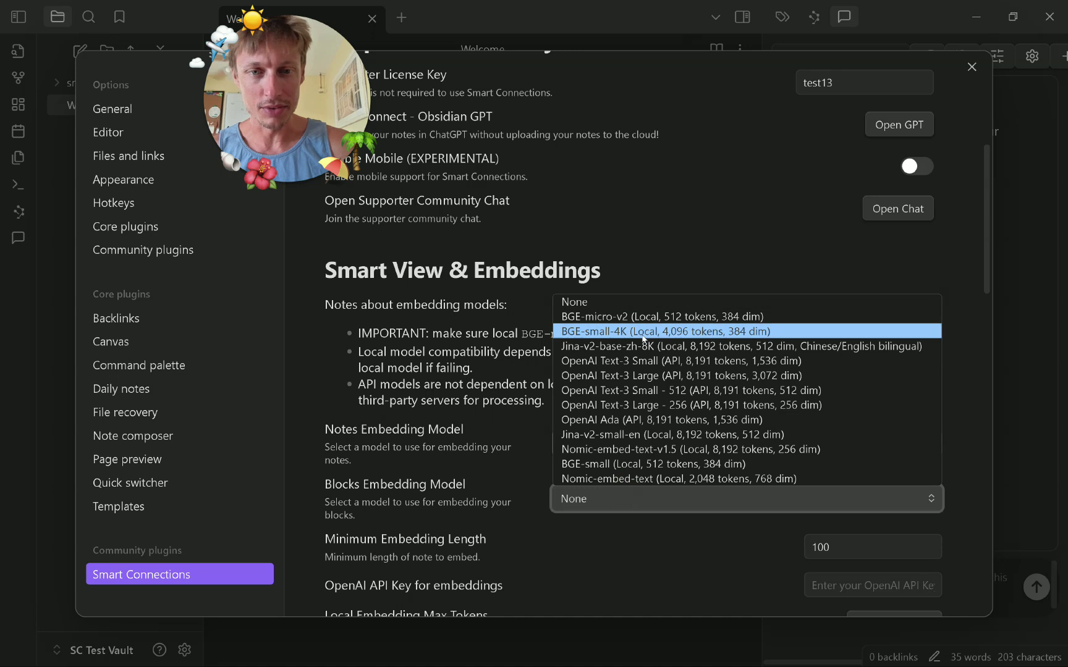
left_click(643, 313)
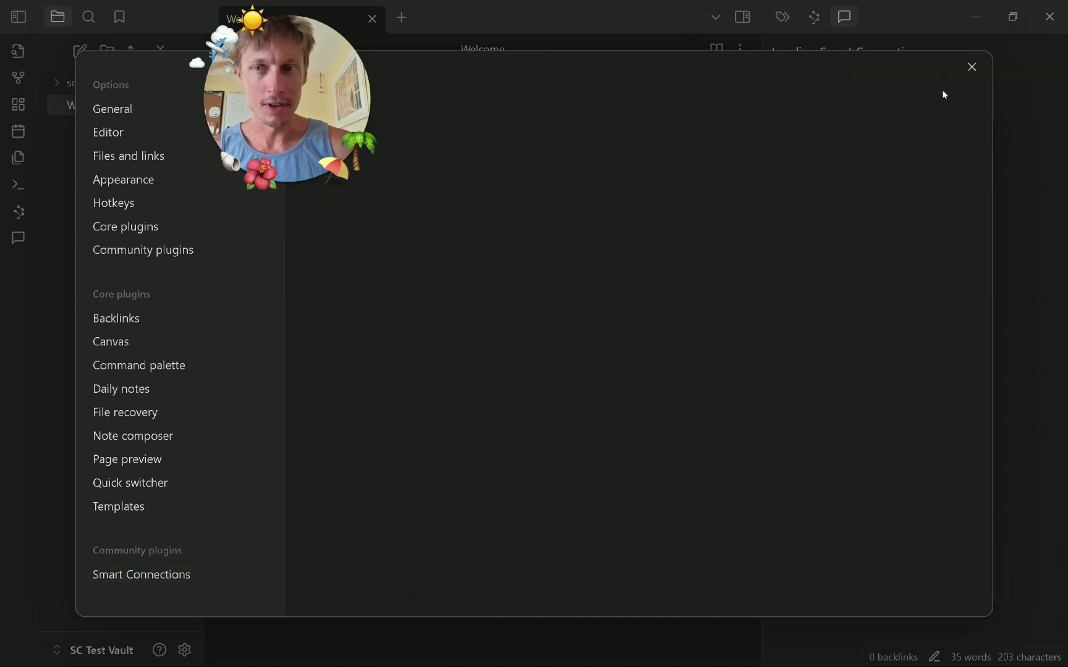
left_click(214, 568)
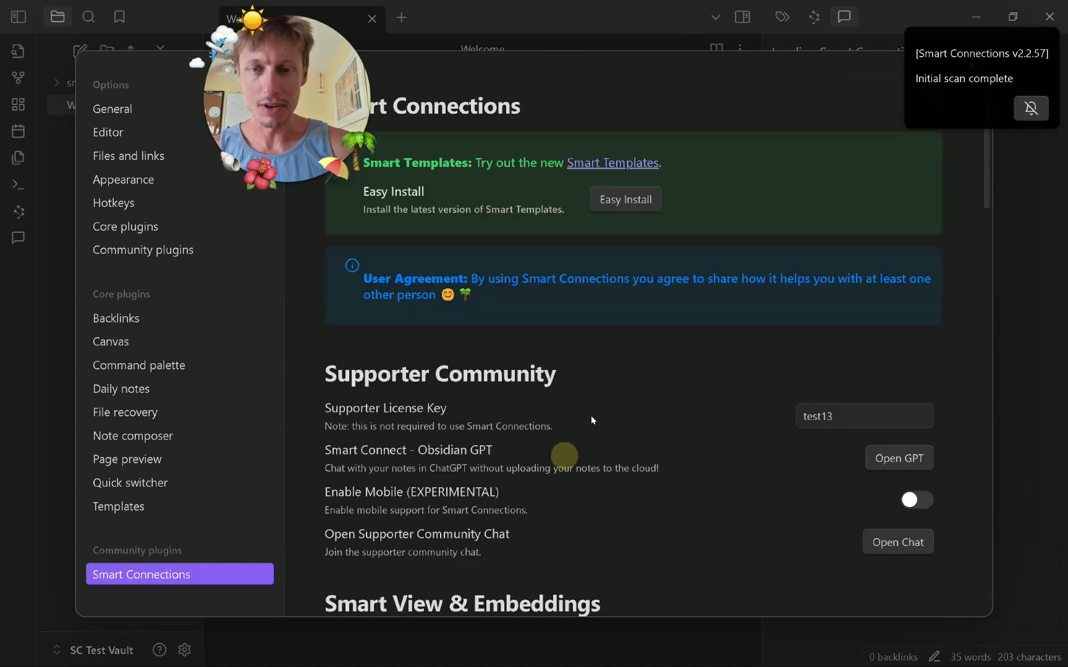
scroll(638, 398, "down", 5)
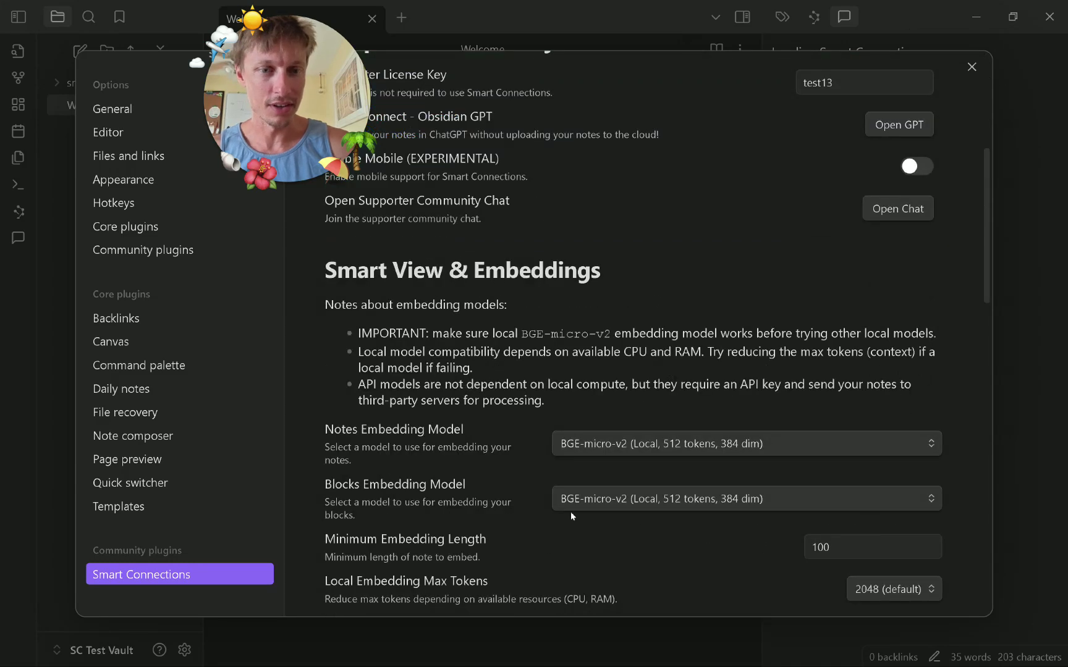
left_click(1042, 341)
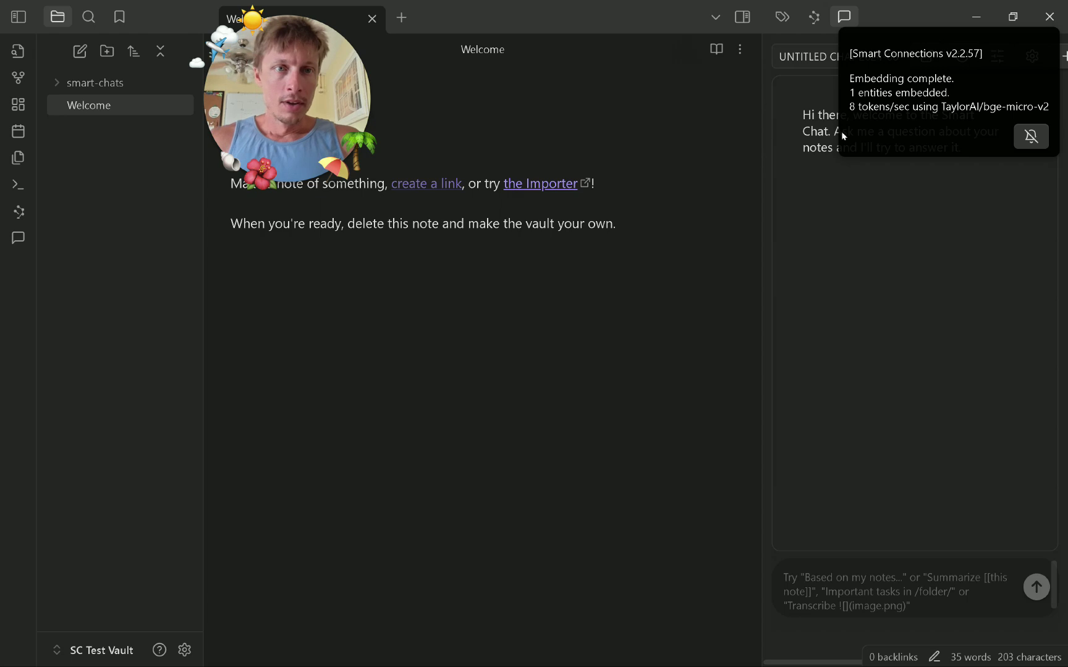
left_click(888, 107)
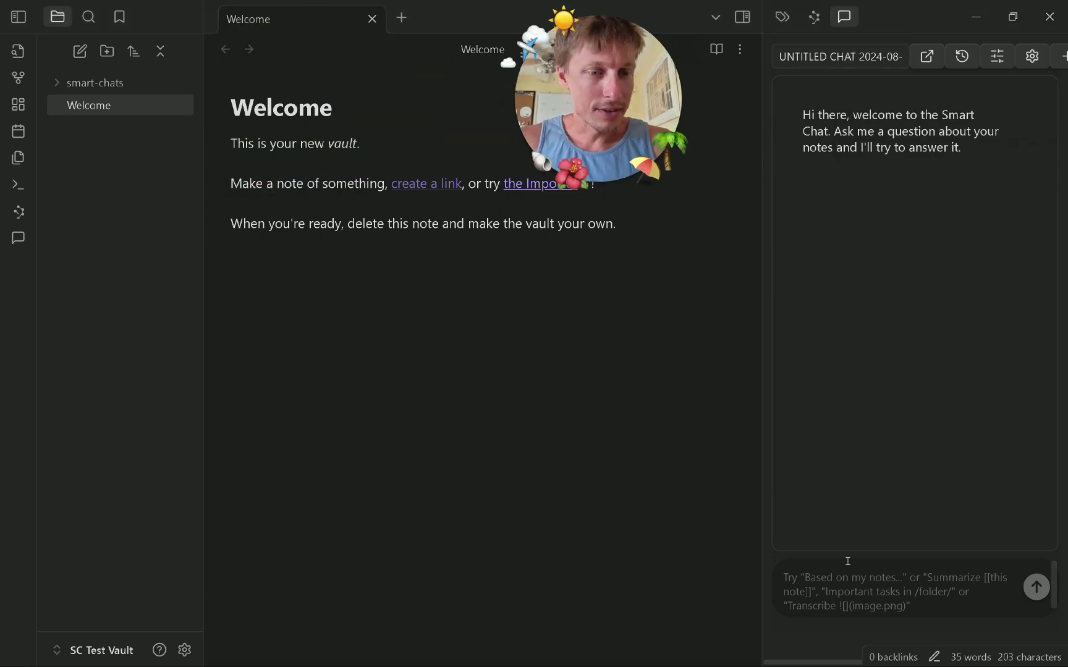
left_click(814, 17)
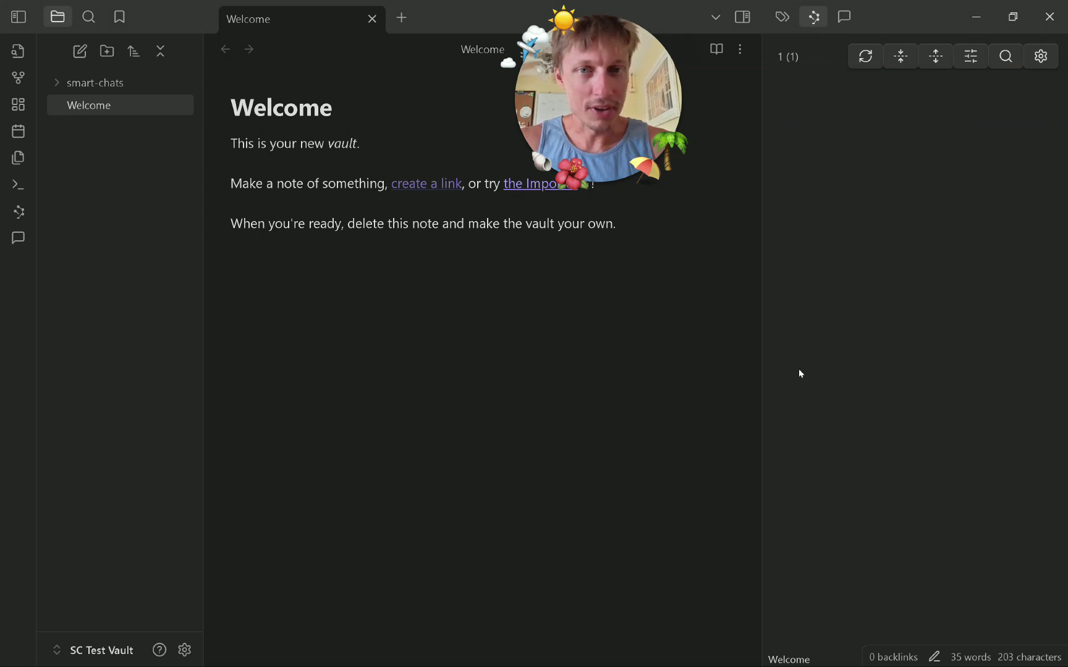
left_click(844, 16)
left_click(798, 592)
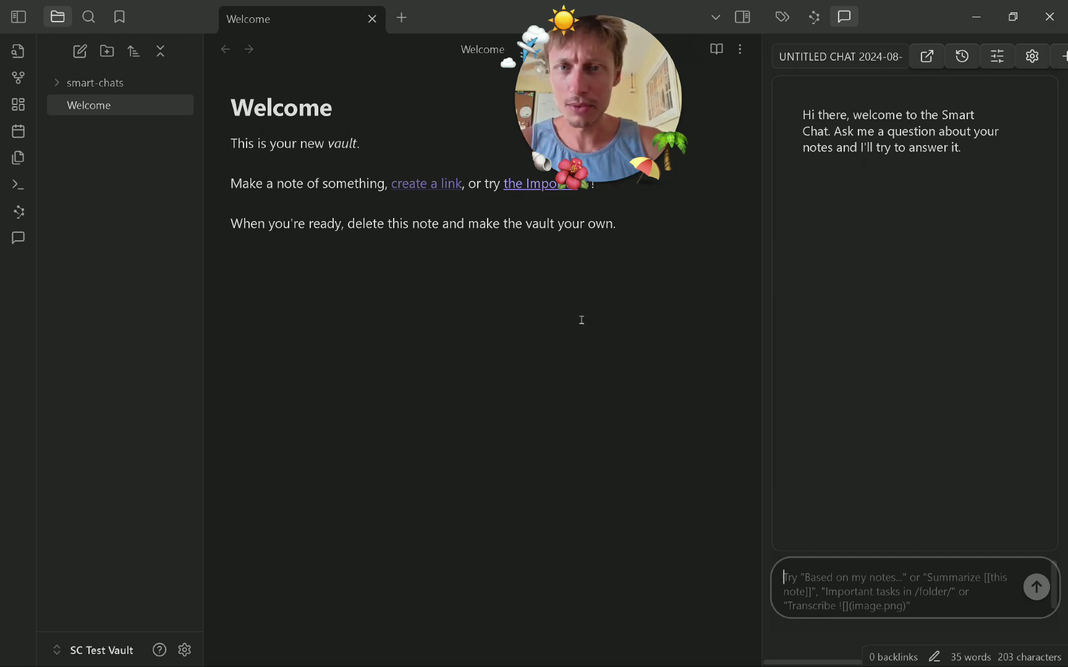
Run 'Smart Connections: Open: Smart ChatGPT' from the command palette by searching 'chatgpt'.
left_click(534, 327)
key("ctrl+p")
type("chat")
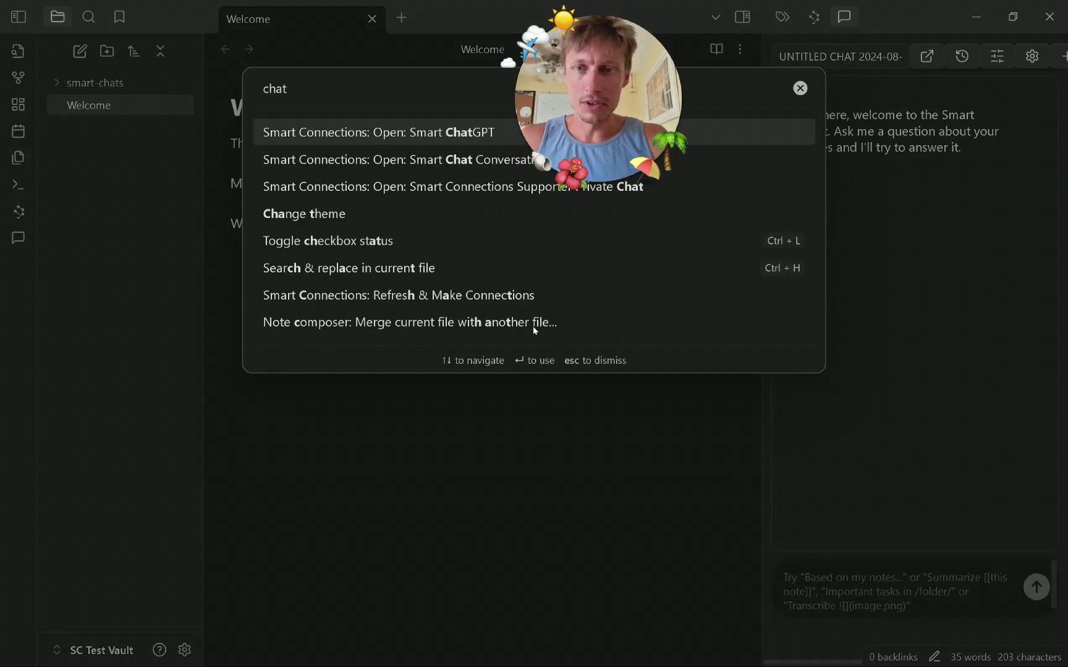
type("gpt")
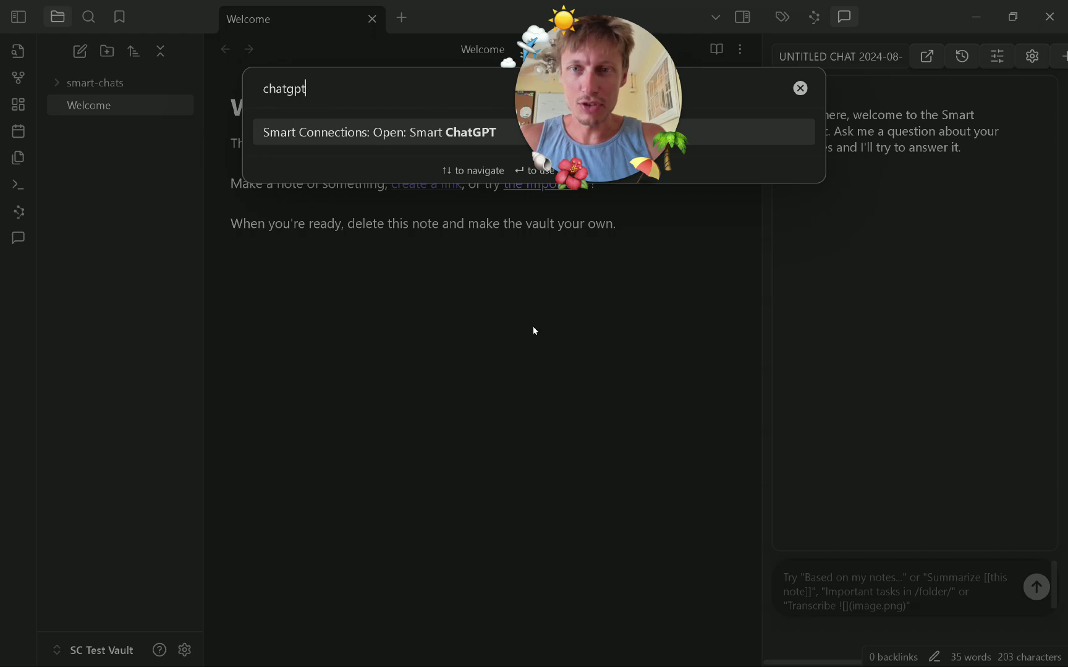
key("Return")
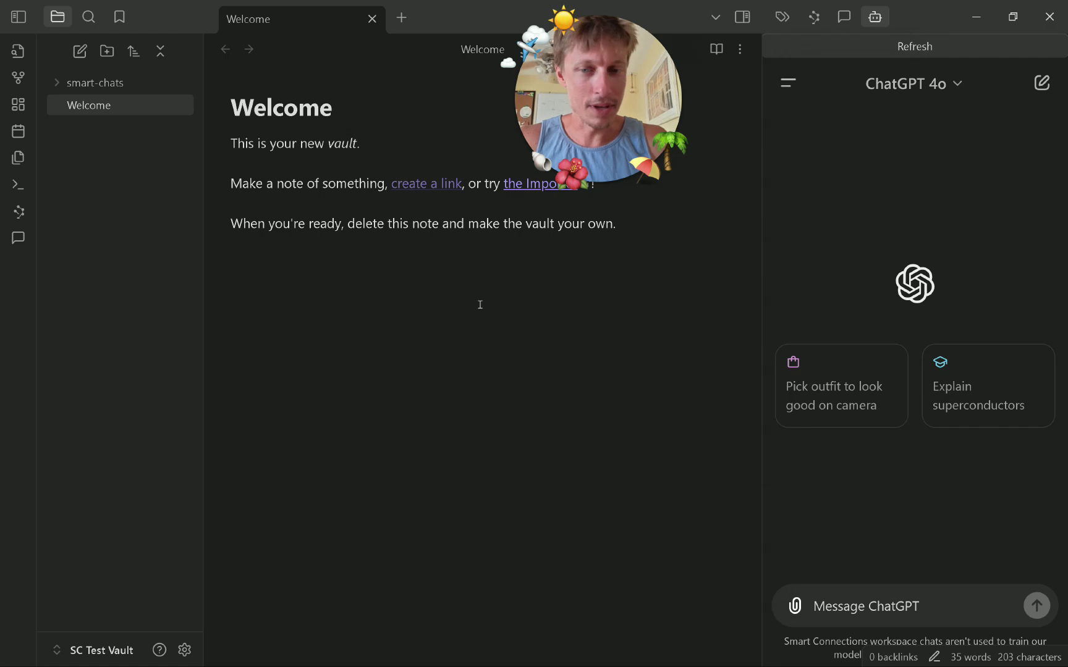
key("ctrl+p")
type("chatgpt")
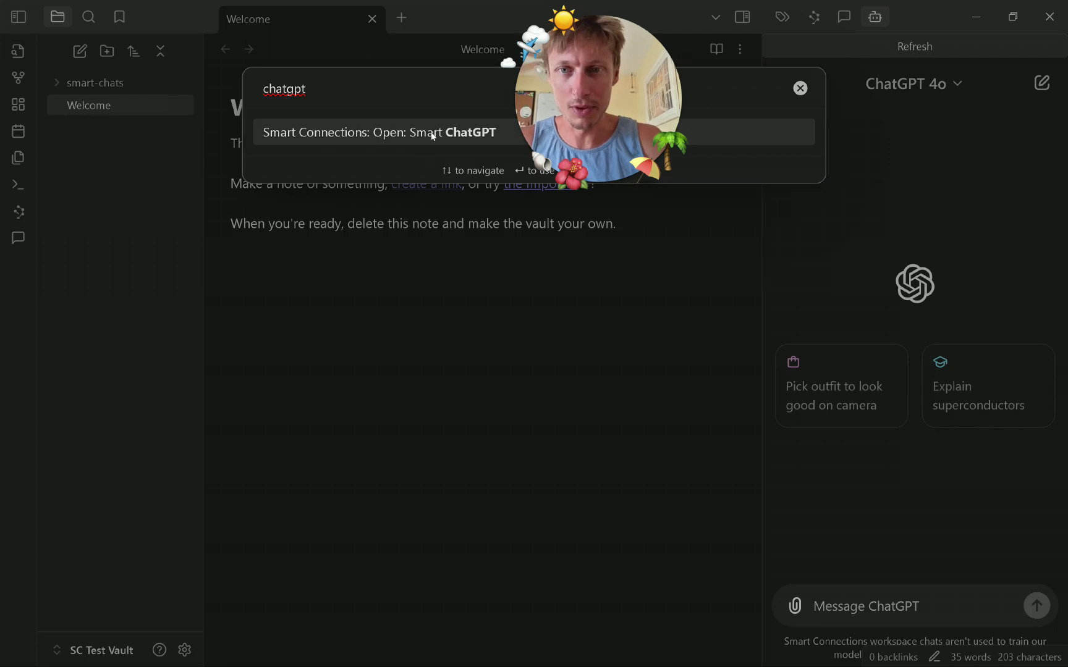
key("Return")
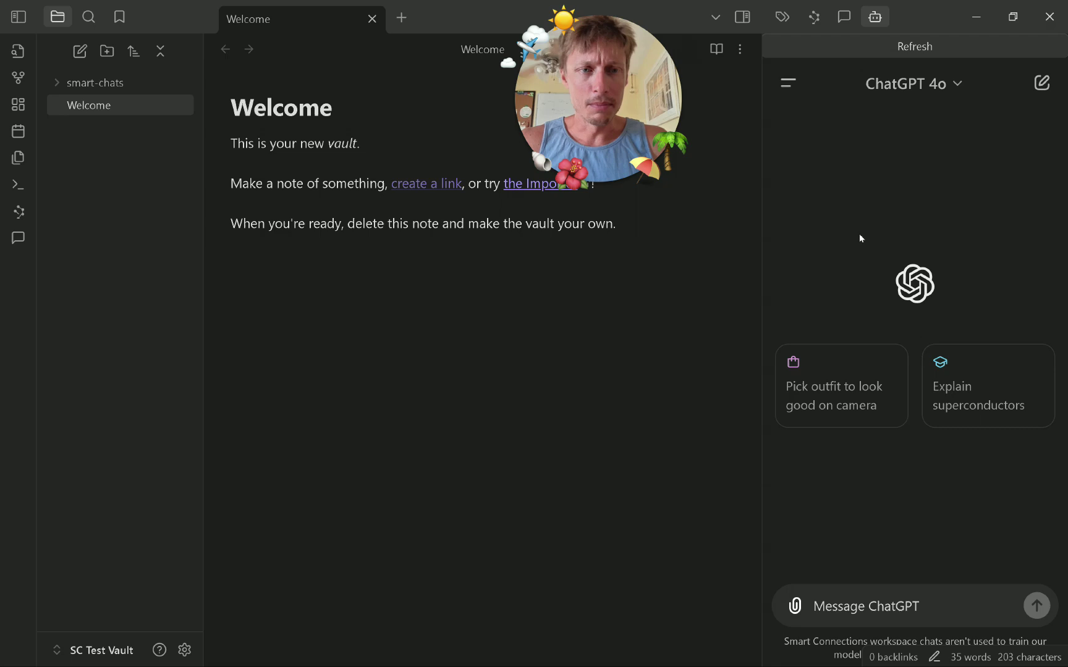
Look through the list of available GPTs, then close it and focus the message box.
left_click(788, 82)
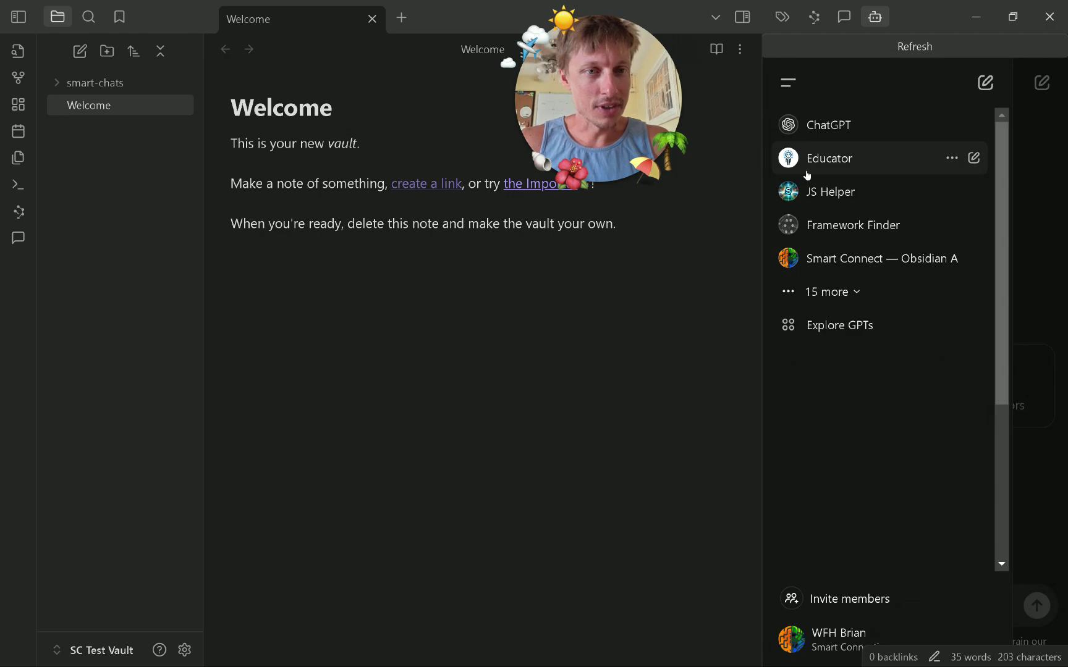
scroll(851, 366, "down", 3)
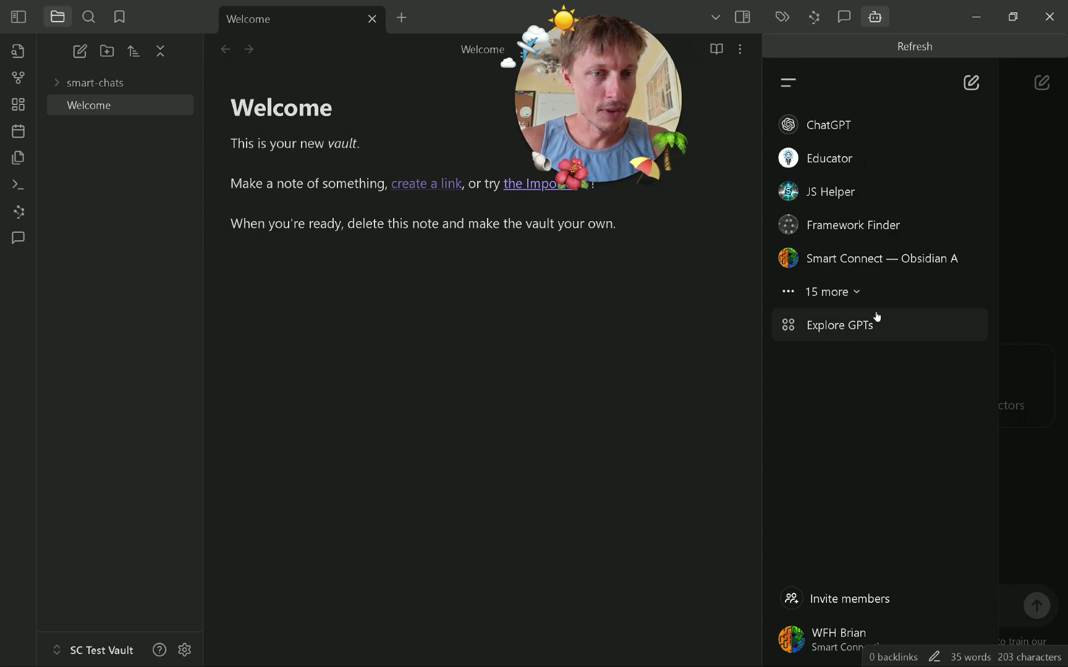
left_click(789, 83)
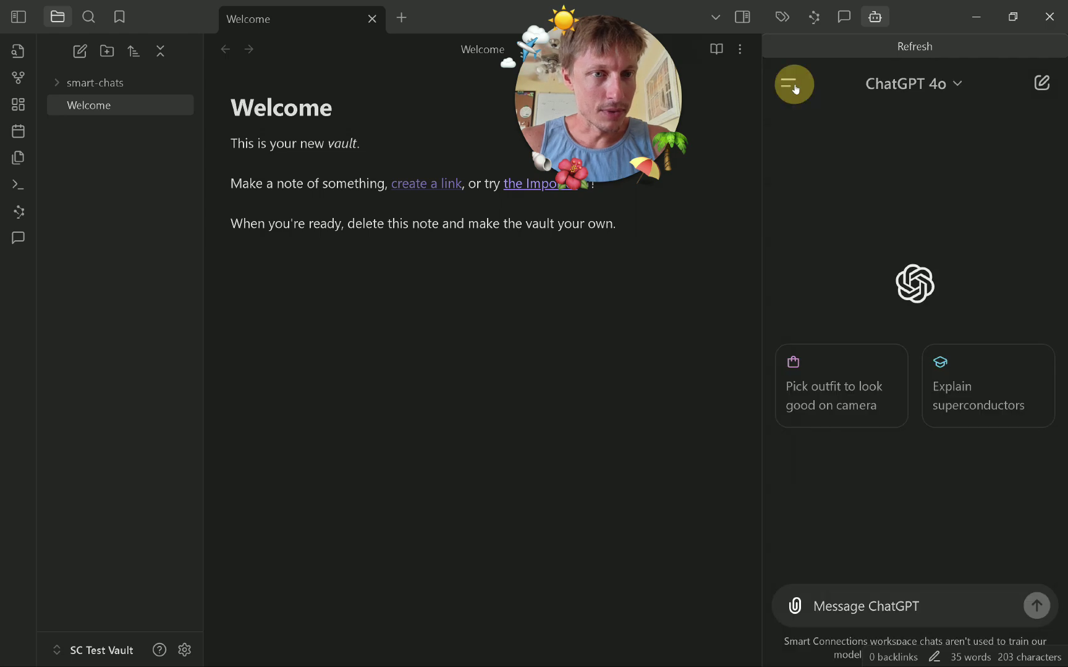
left_click(794, 84)
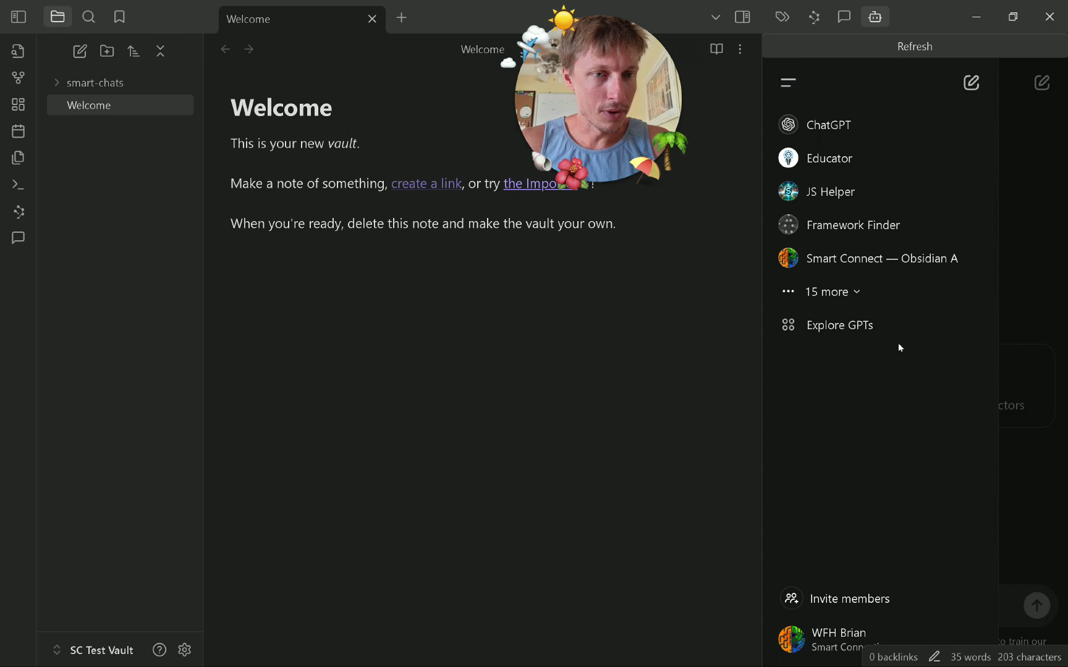
left_click(1028, 317)
left_click(876, 608)
Reload the panel, open the 'PKM Key Points' chat, and review its 20-note outline.
left_click(862, 54)
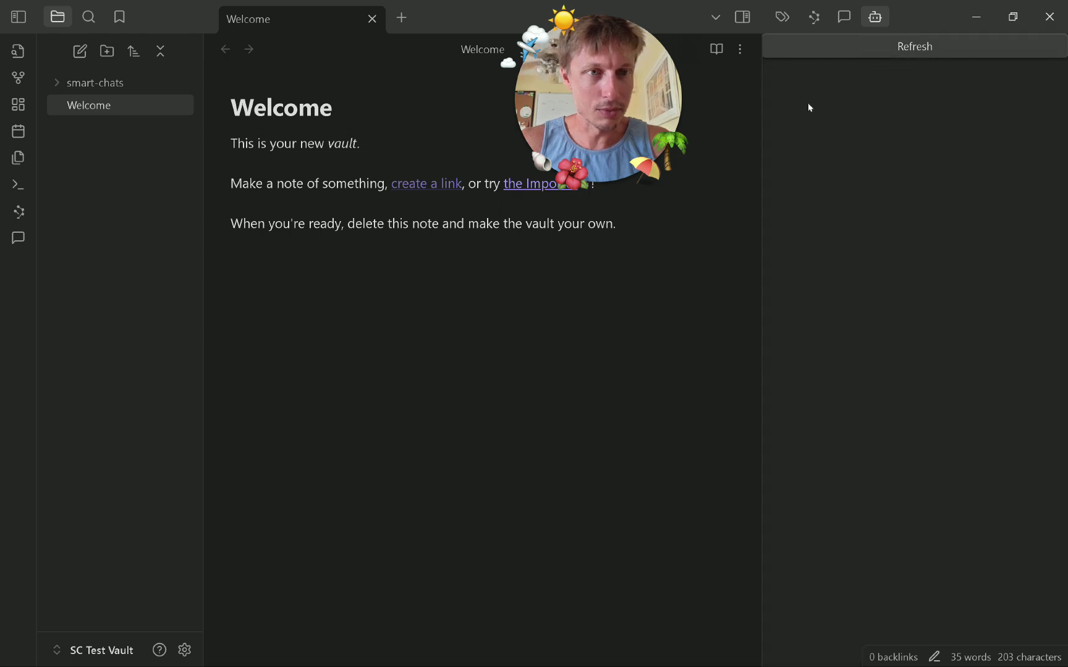
left_click(780, 86)
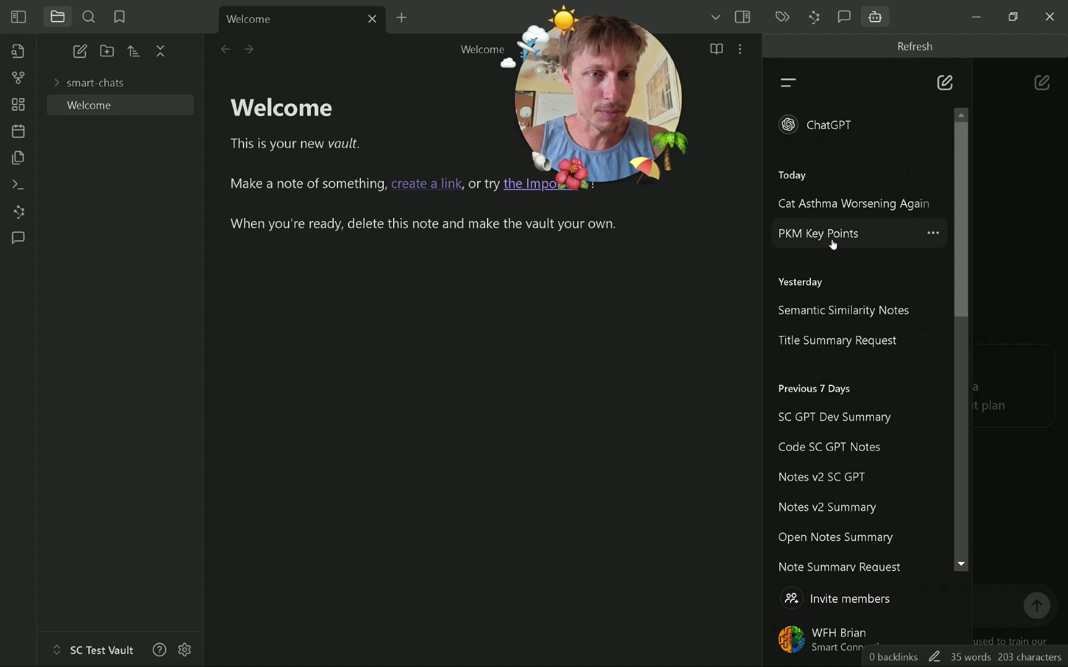
left_click(856, 233)
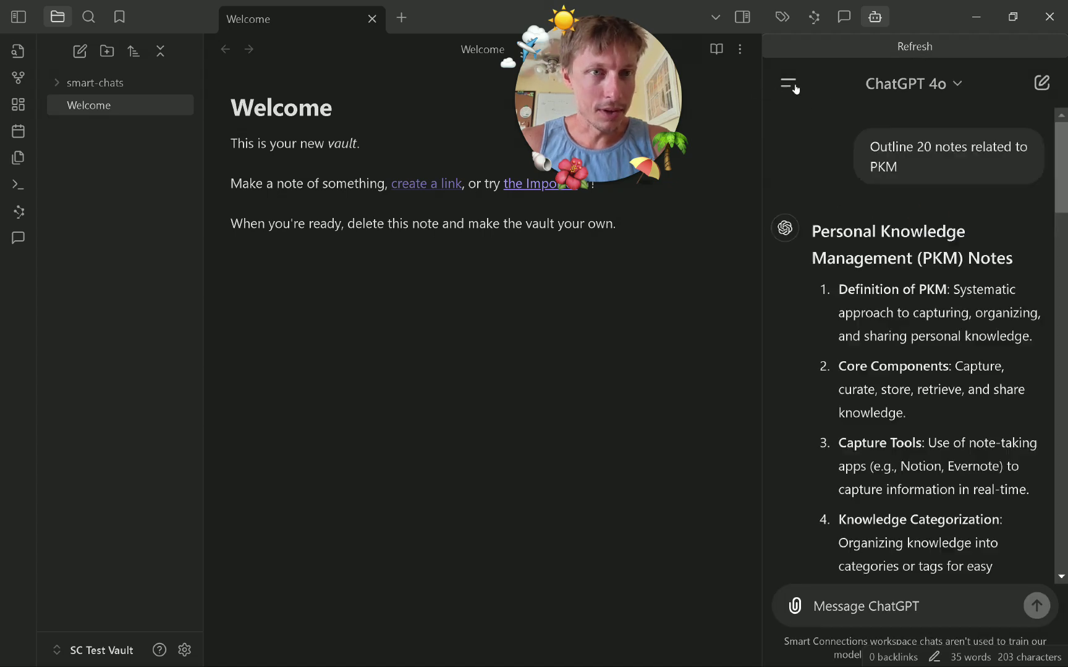
scroll(966, 484, "up", 15)
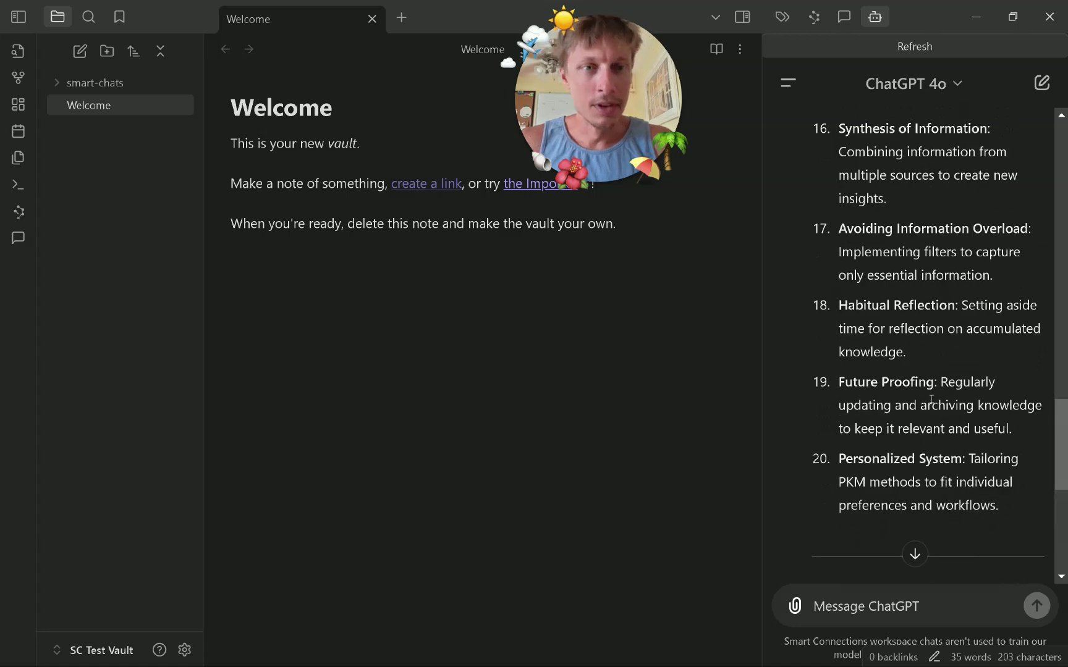
scroll(931, 401, "up", 2)
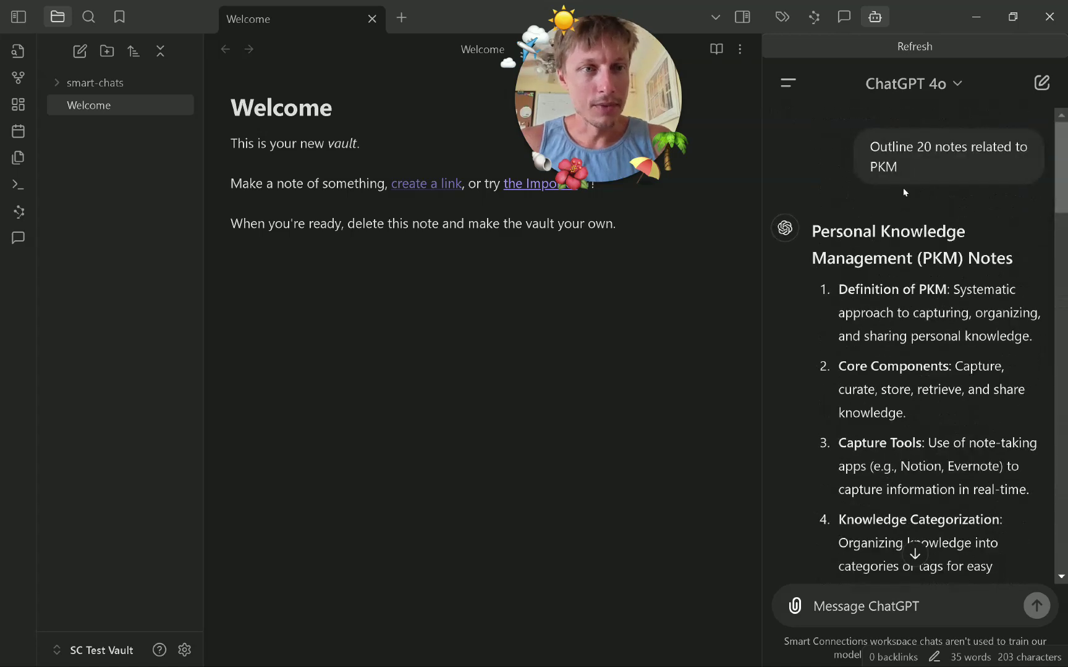
left_click_drag(868, 147, 892, 179)
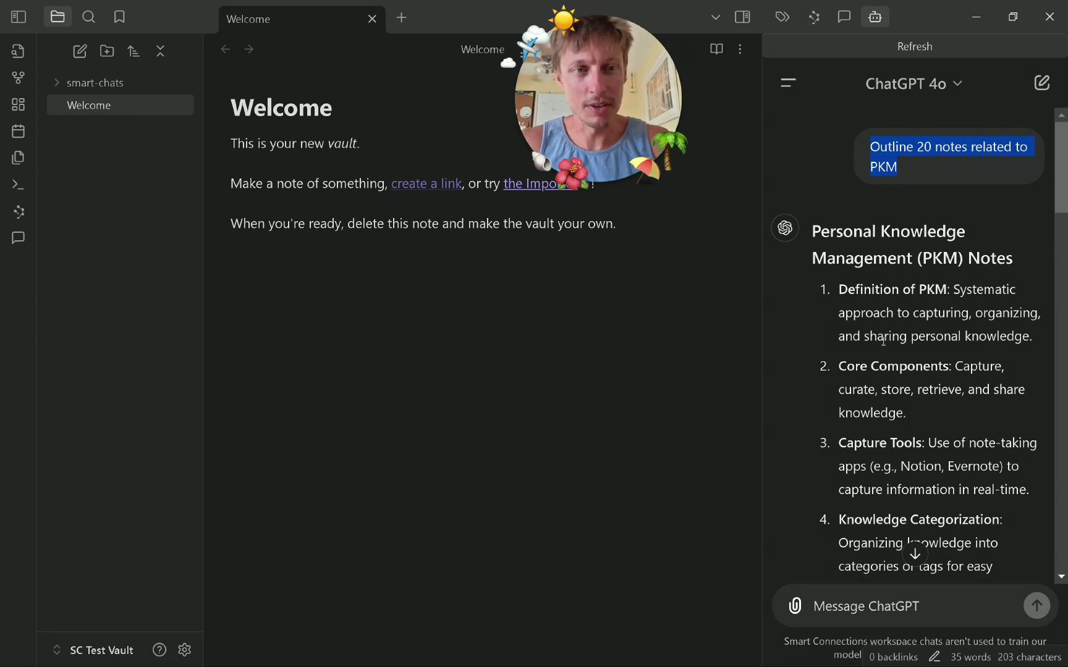
scroll(884, 338, "down", 10)
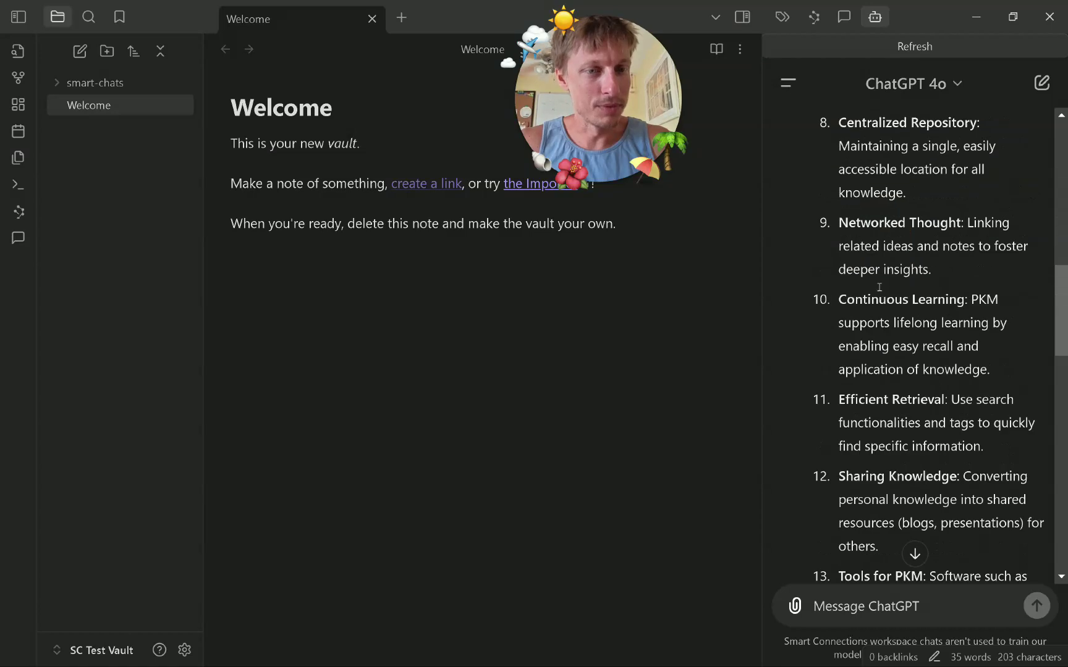
scroll(884, 407, "down", 15)
scroll(873, 463, "down", 1)
type("@")
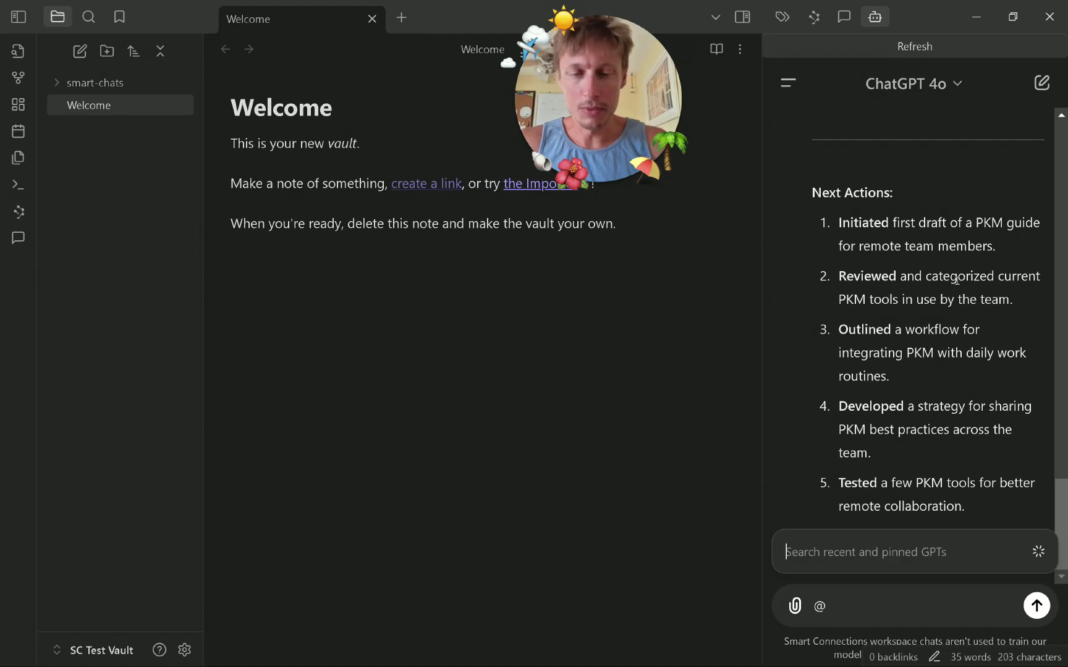
type("exper")
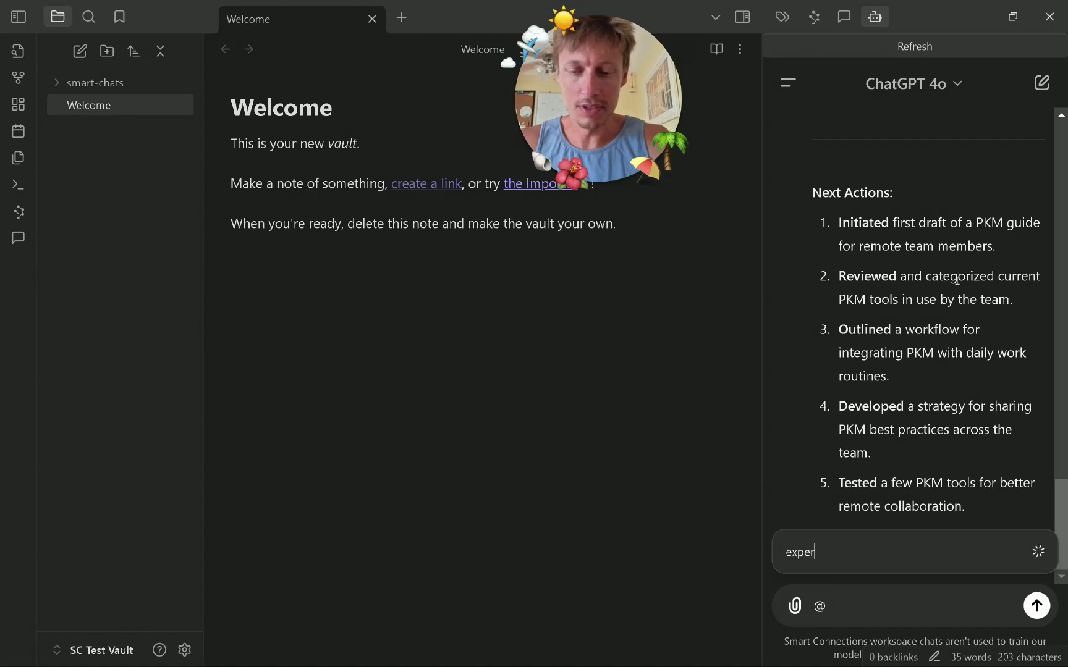
type("imen")
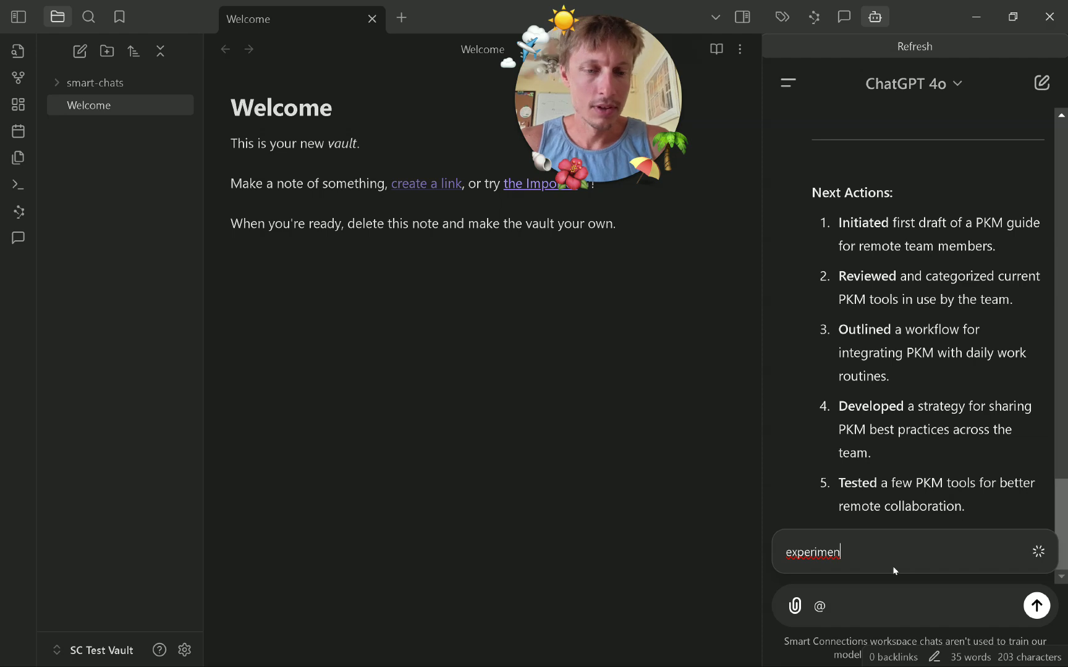
Attach the Smart Connect — Notes v2 (experimental) GPT to the PKM chat message with an @ mention.
left_click(875, 584)
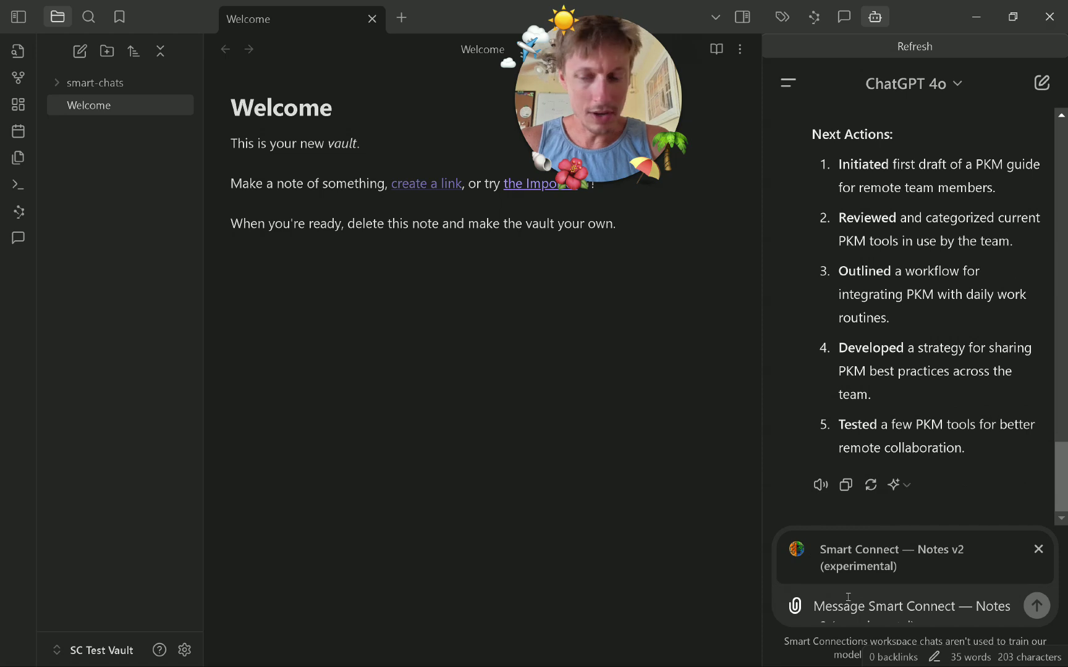
type("@")
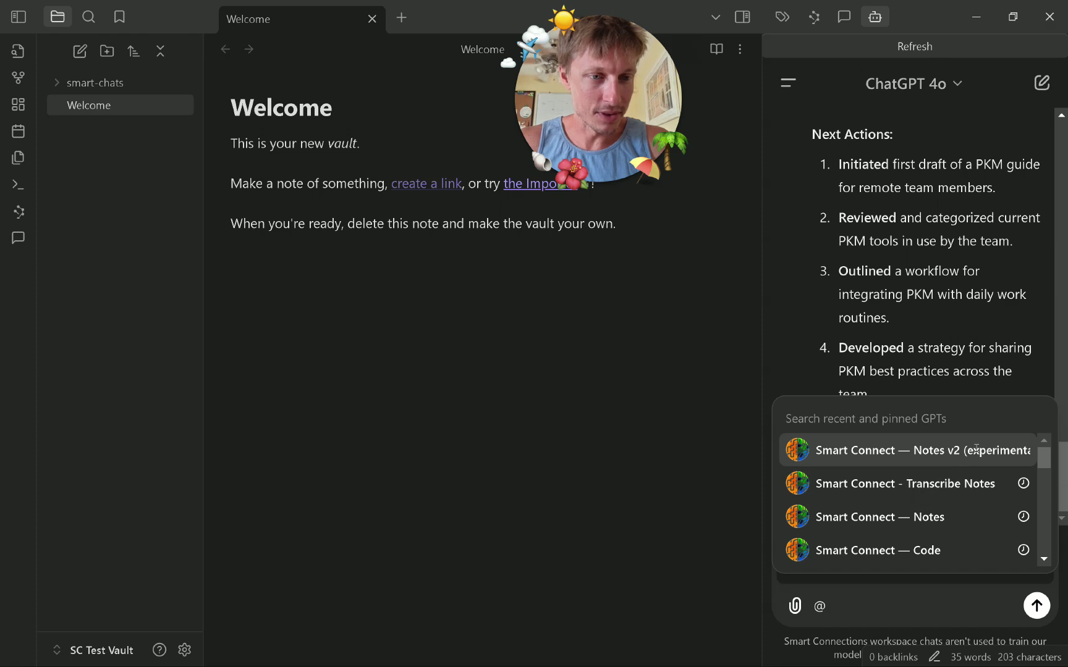
left_click(976, 449)
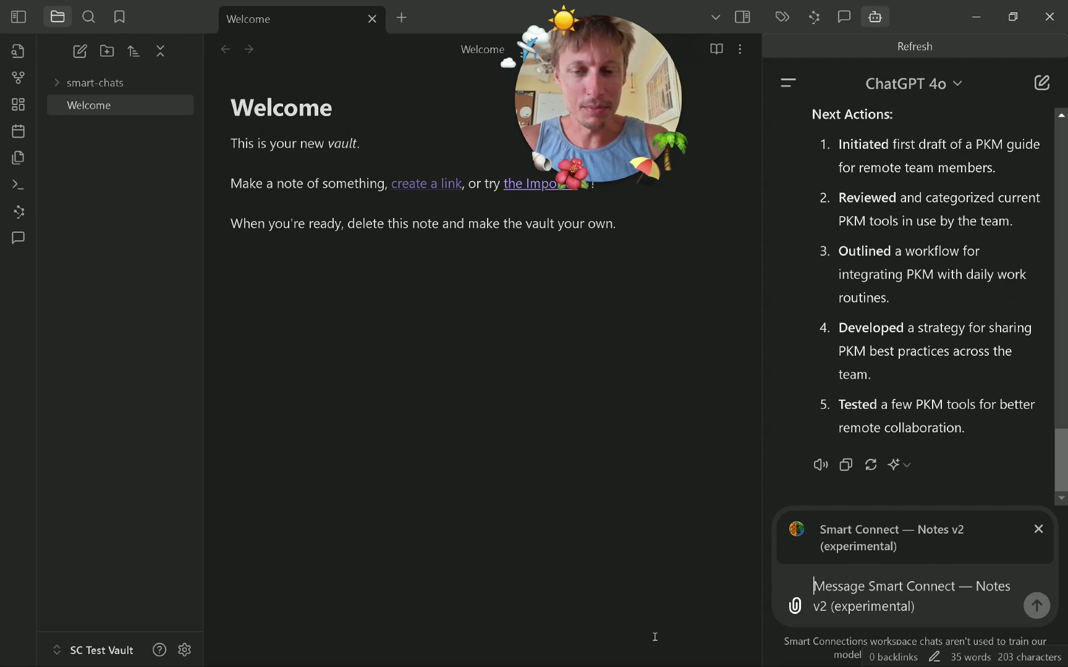
key("super")
Expand the SC Test Vault environment in Smart Connect to show its TaylorAI/bge-micro-v2 embedding models.
left_click(683, 657)
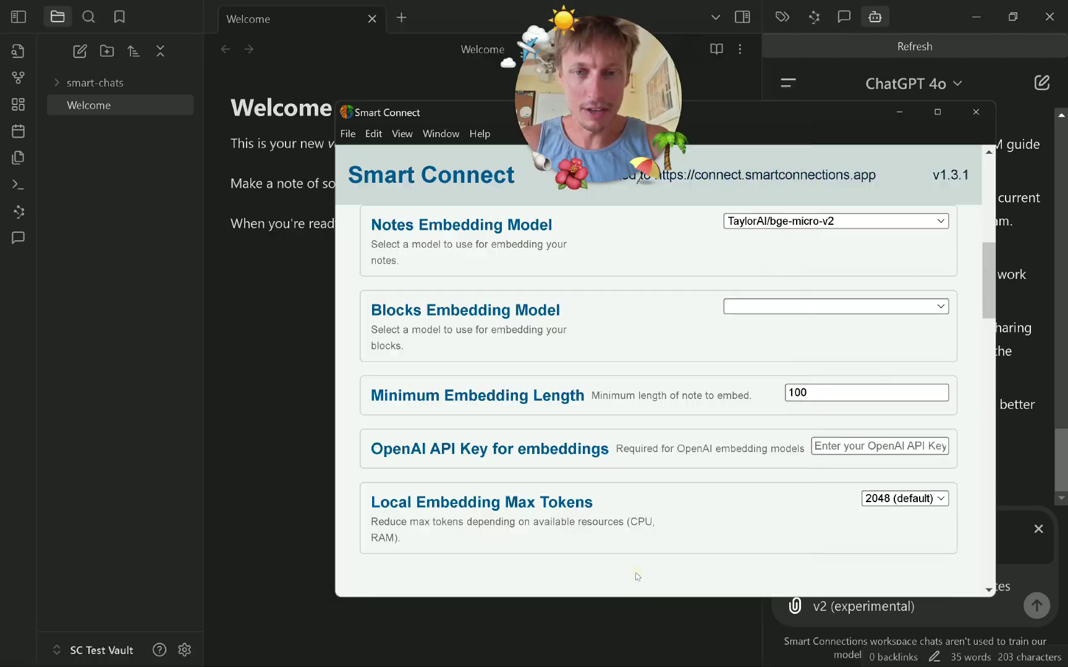
scroll(637, 363, "up", 8)
scroll(634, 359, "down", 4)
scroll(634, 358, "up", 4)
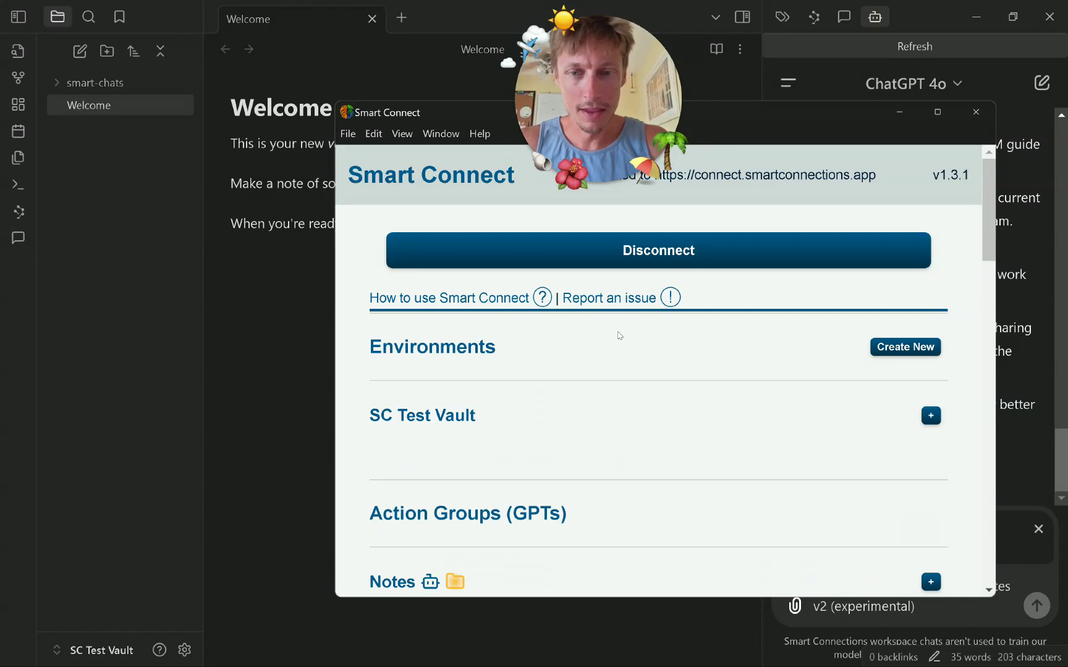
left_click(648, 415)
scroll(646, 402, "down", 5)
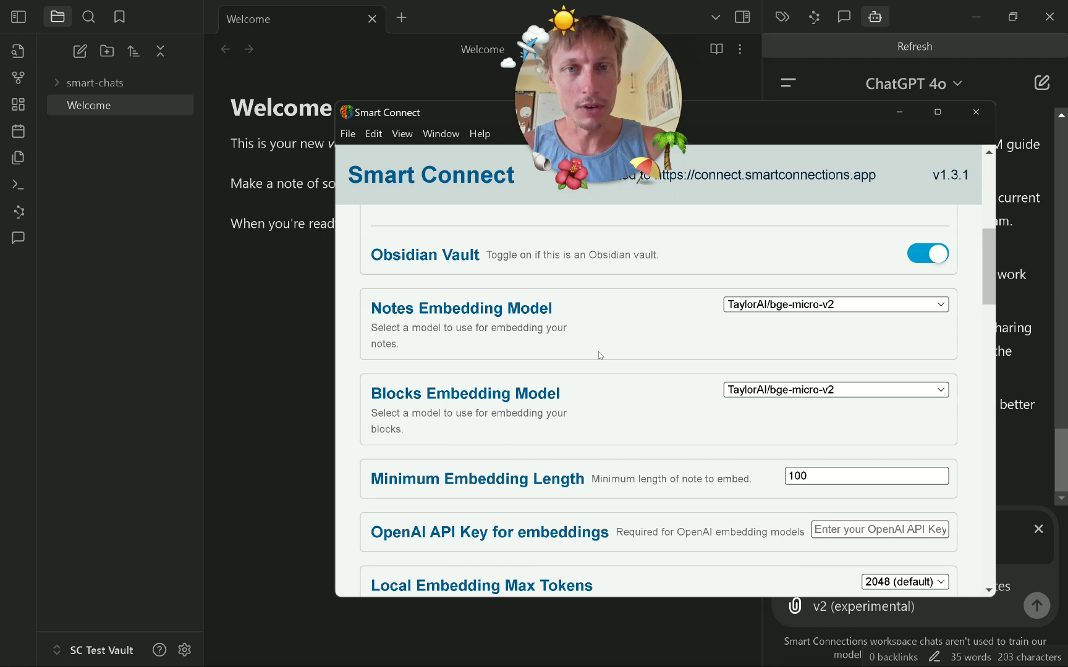
Show the Notes Environment choices for the Notes v2 (experimental) action group under Action Groups (GPTs).
scroll(633, 385, "down", 6)
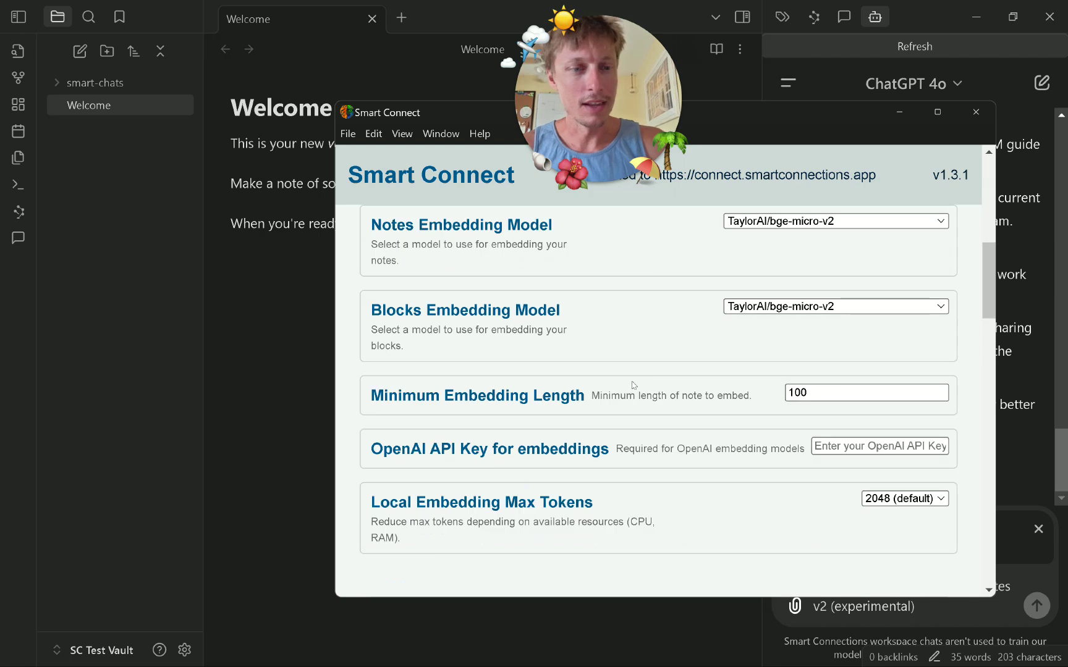
scroll(633, 385, "down", 3)
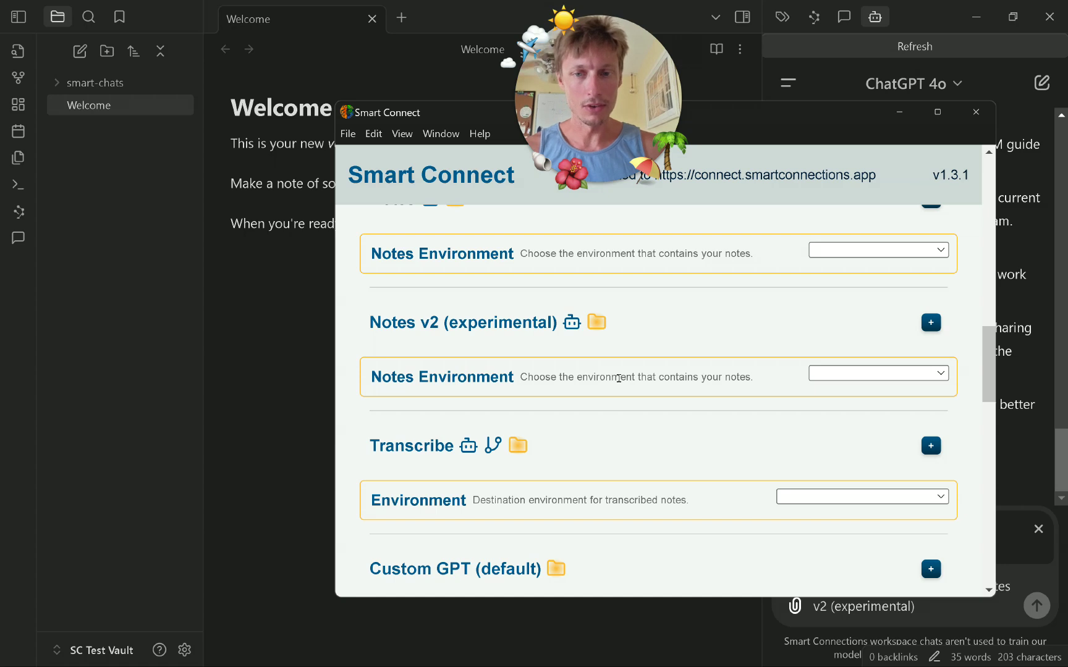
left_click(843, 373)
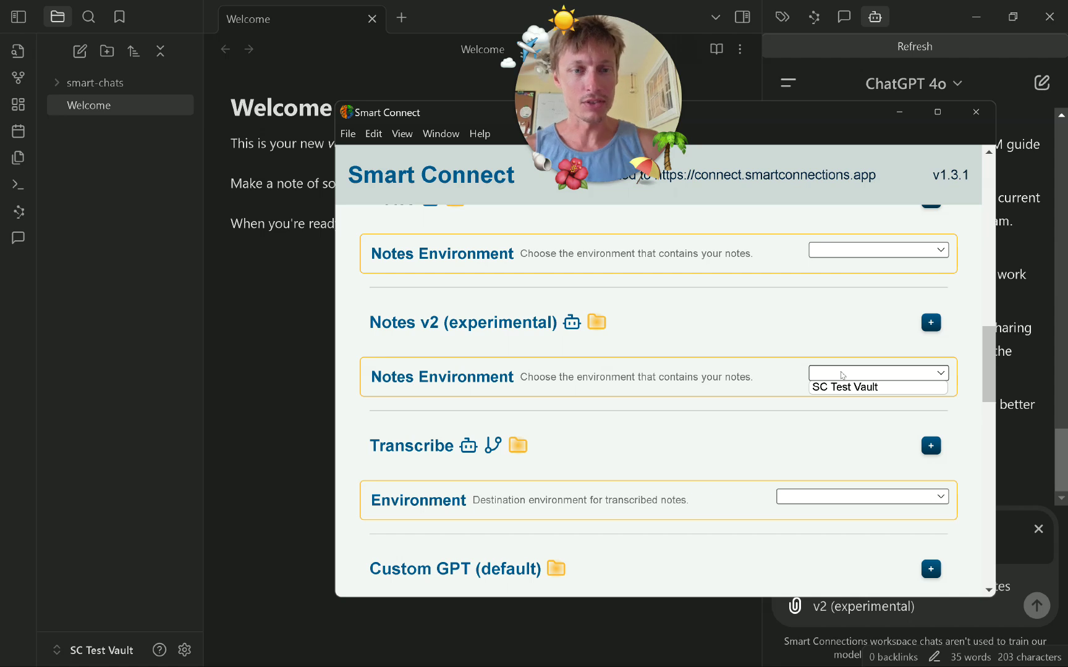
Set the Notes v2 (experimental) Notes Environment to SC Test Vault and confirm it.
scroll(710, 387, "up", 15)
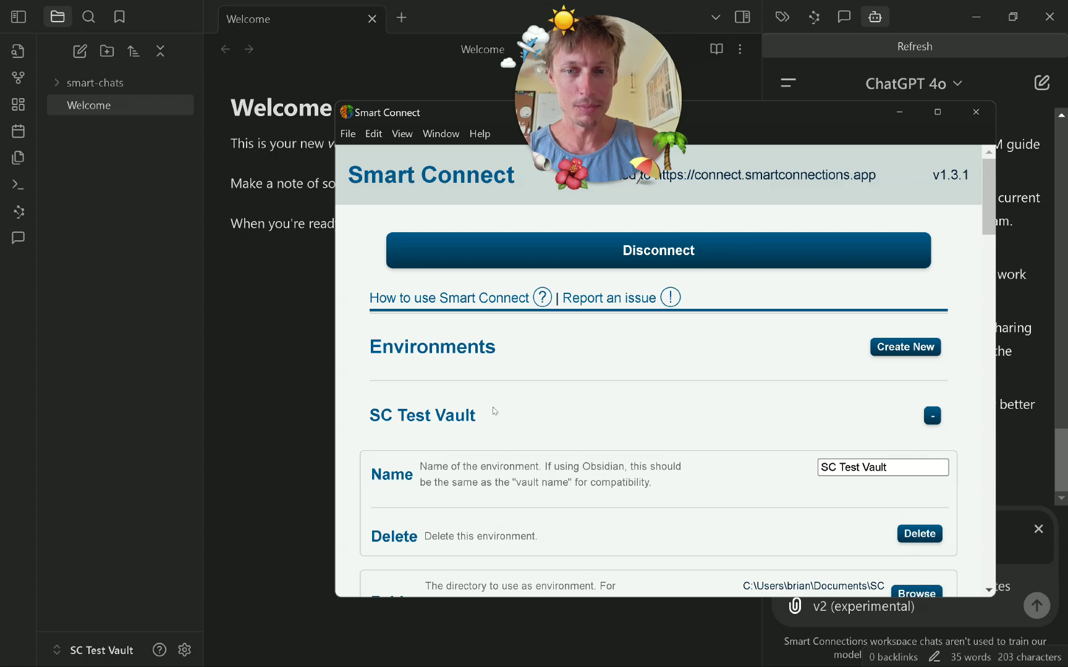
scroll(522, 427, "down", 10)
scroll(522, 426, "down", 6)
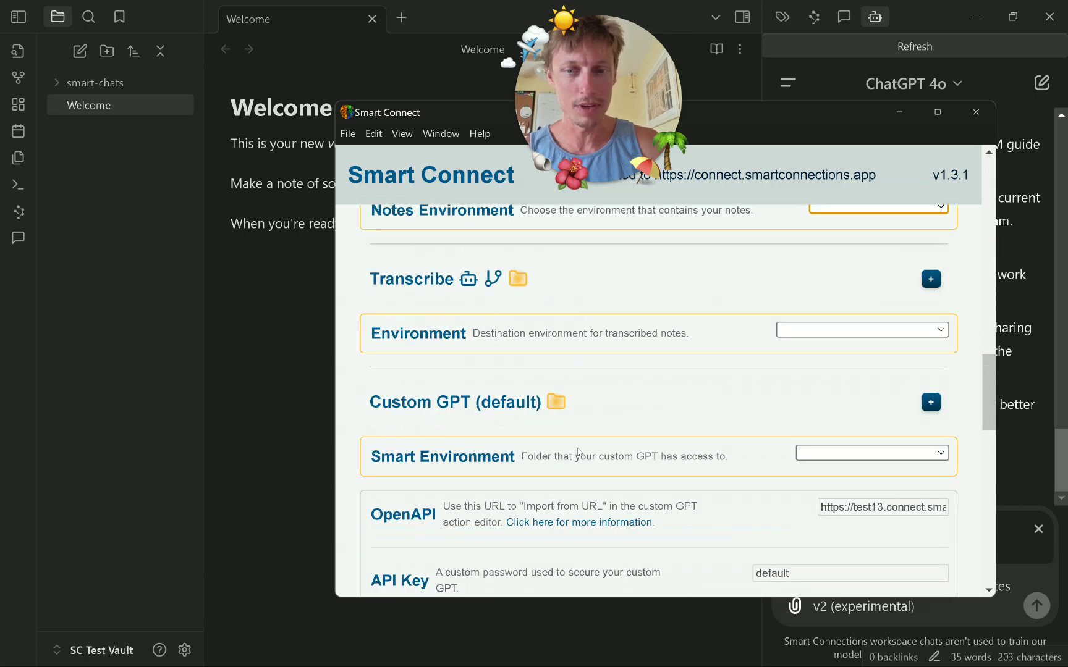
scroll(581, 460, "up", 5)
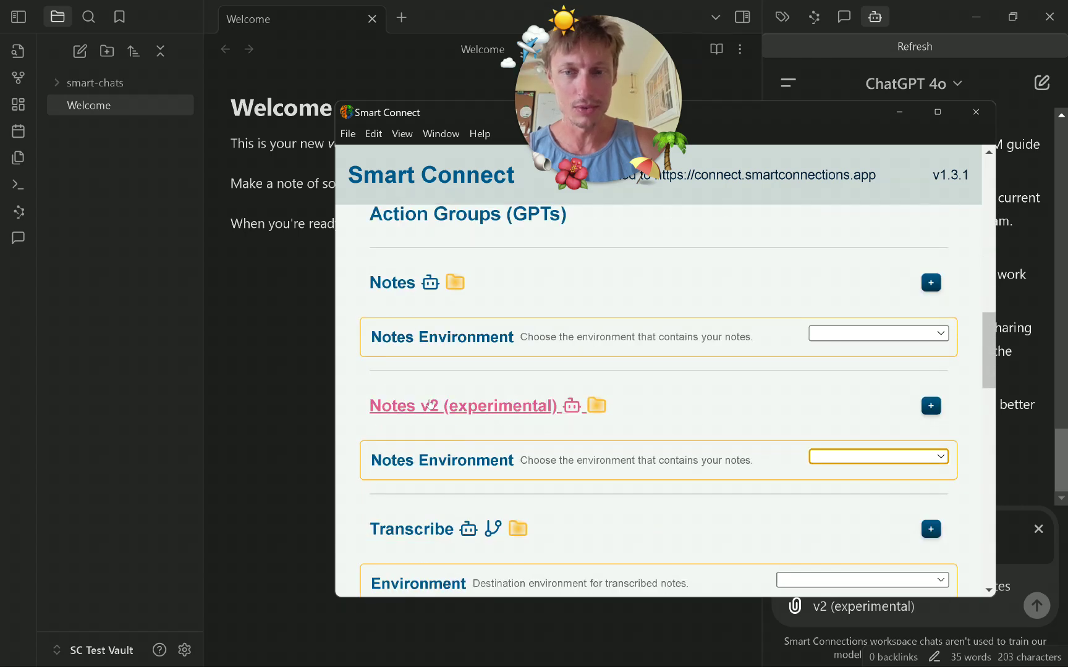
left_click(828, 455)
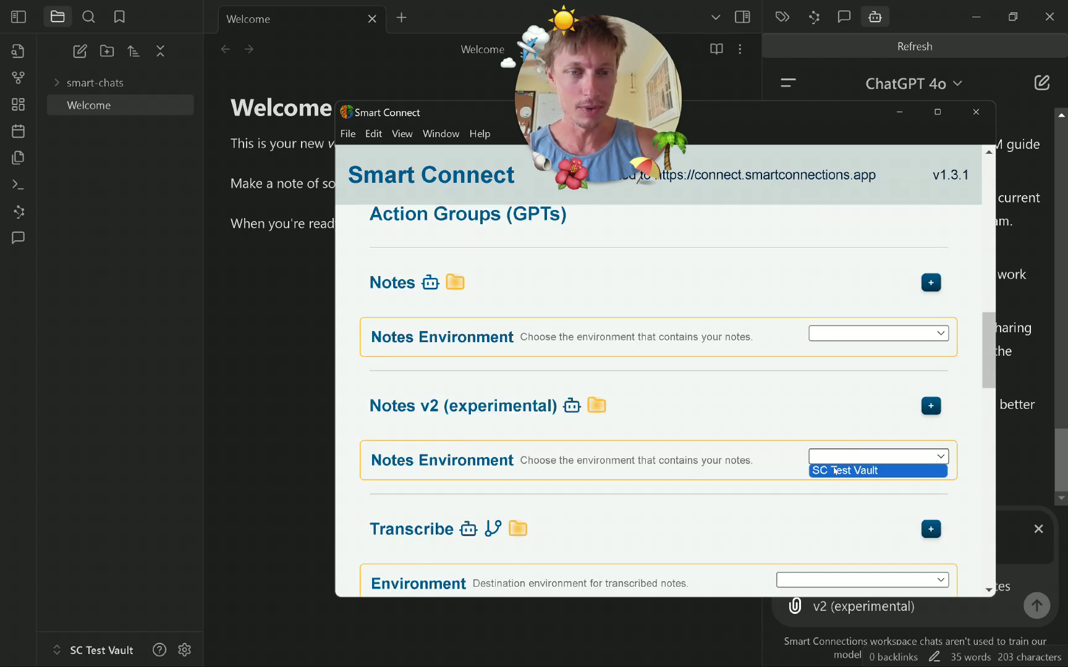
left_click(834, 470)
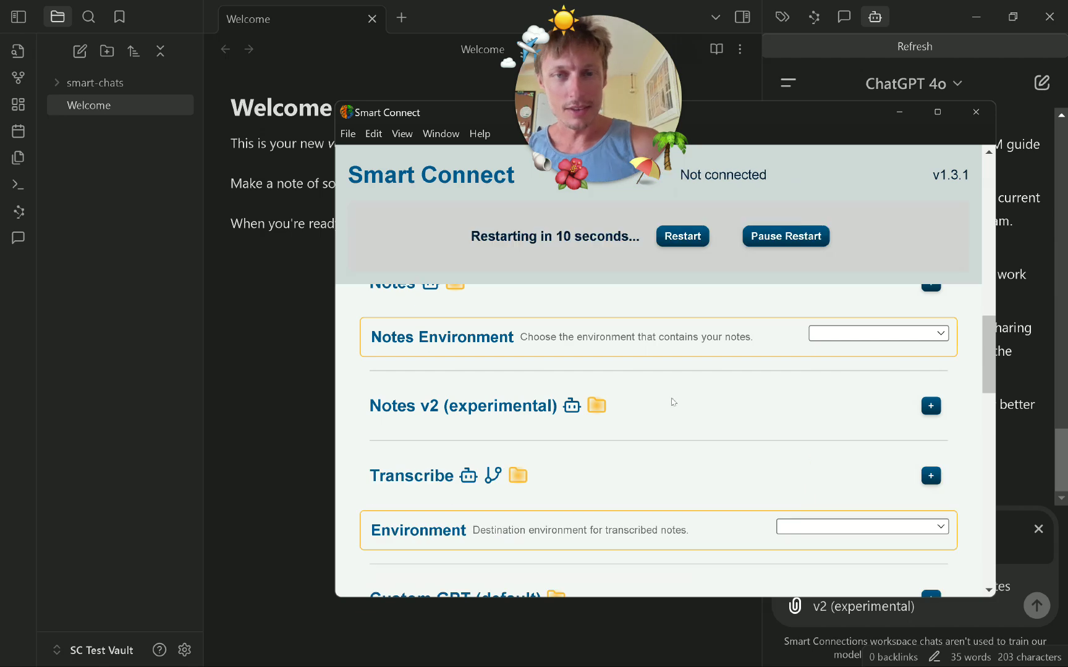
left_click(703, 410)
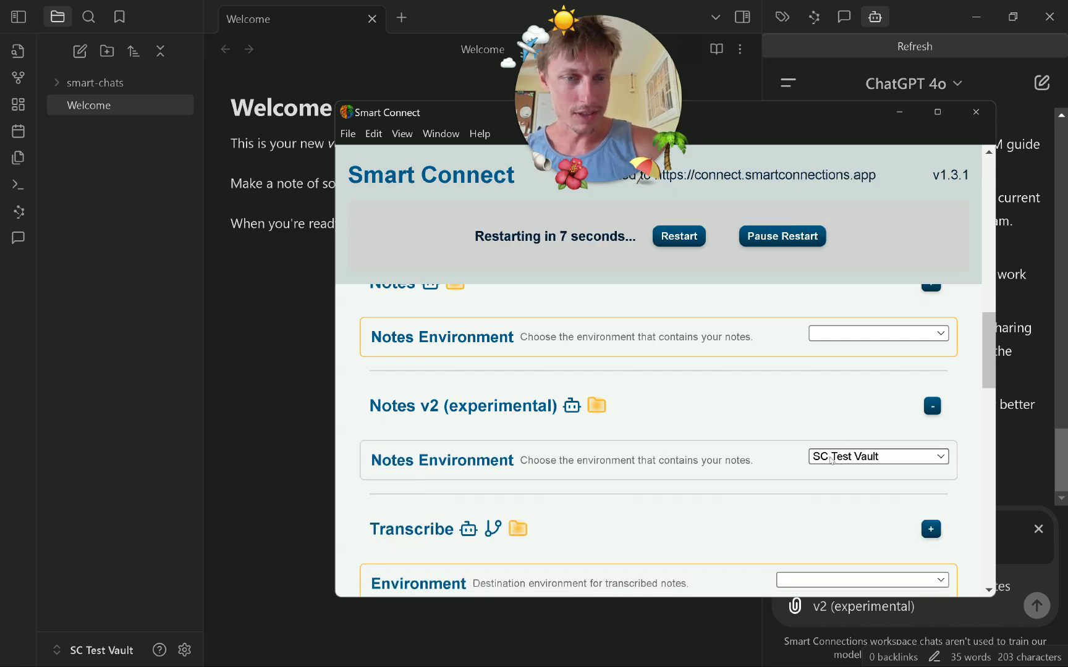
Restart Smart Connect to apply the new environment and return to Obsidian's chat.
left_click(675, 234)
left_click(676, 234)
left_click_drag(755, 113, 760, 176)
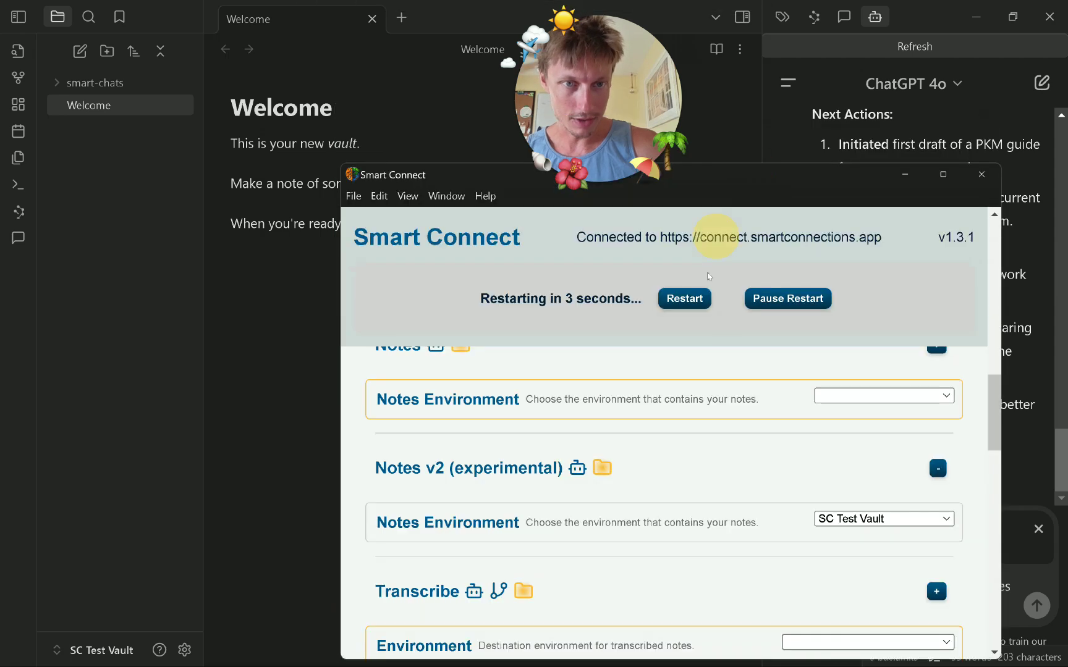
left_click(684, 299)
left_click(797, 123)
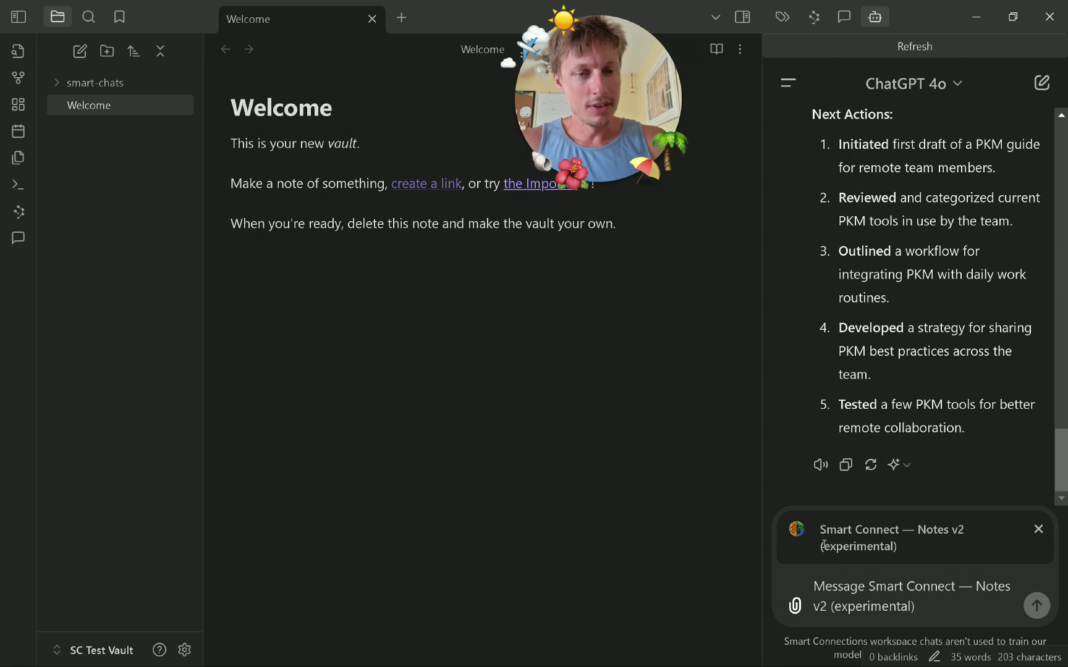
Send 'Please create a note for each of the above' in the PKM chat.
left_click_drag(820, 532, 977, 541)
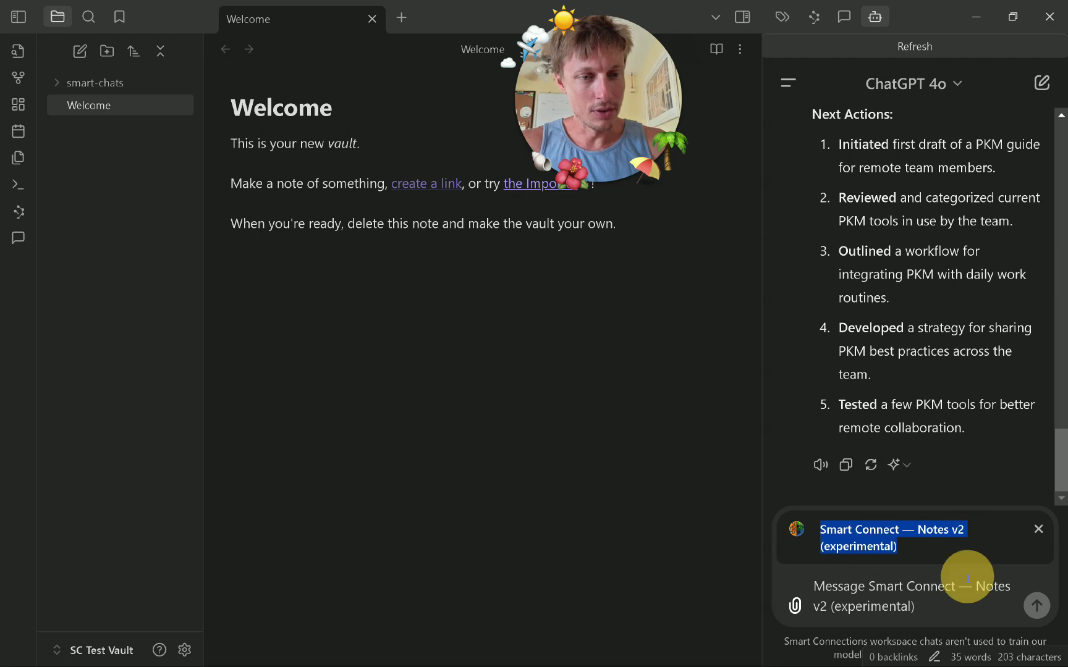
left_click(942, 600)
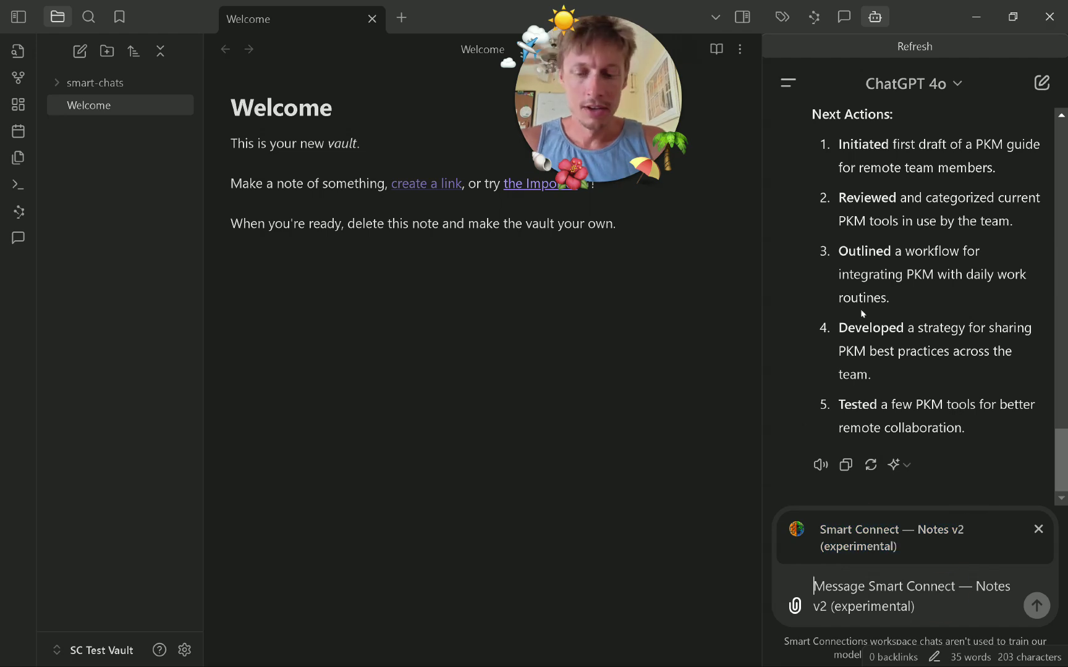
type("Please cr")
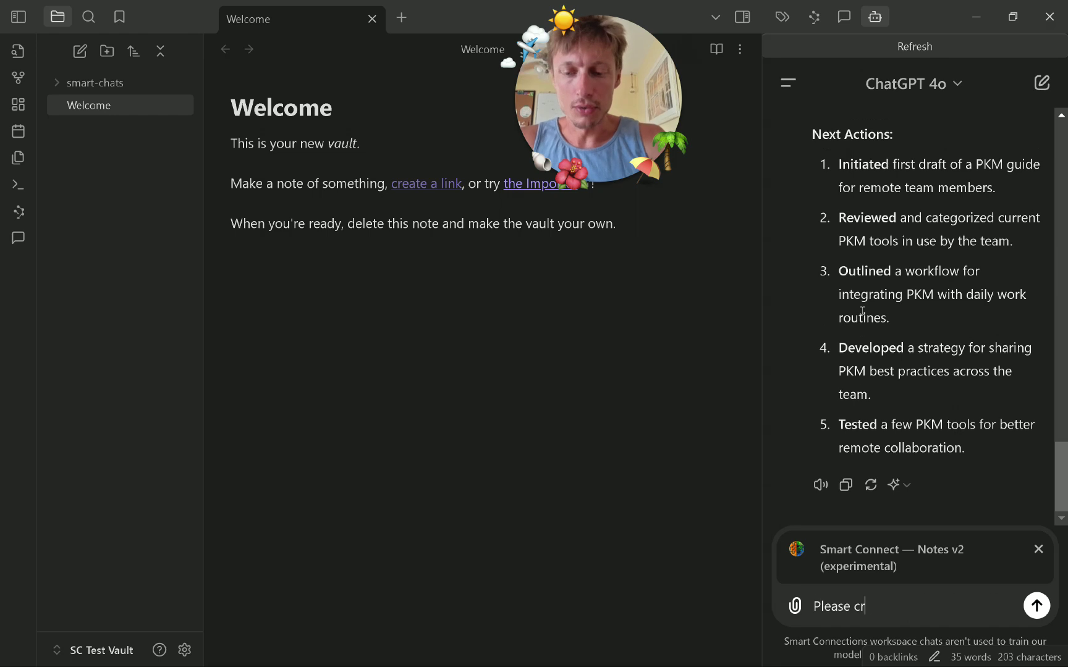
type("eate a note ")
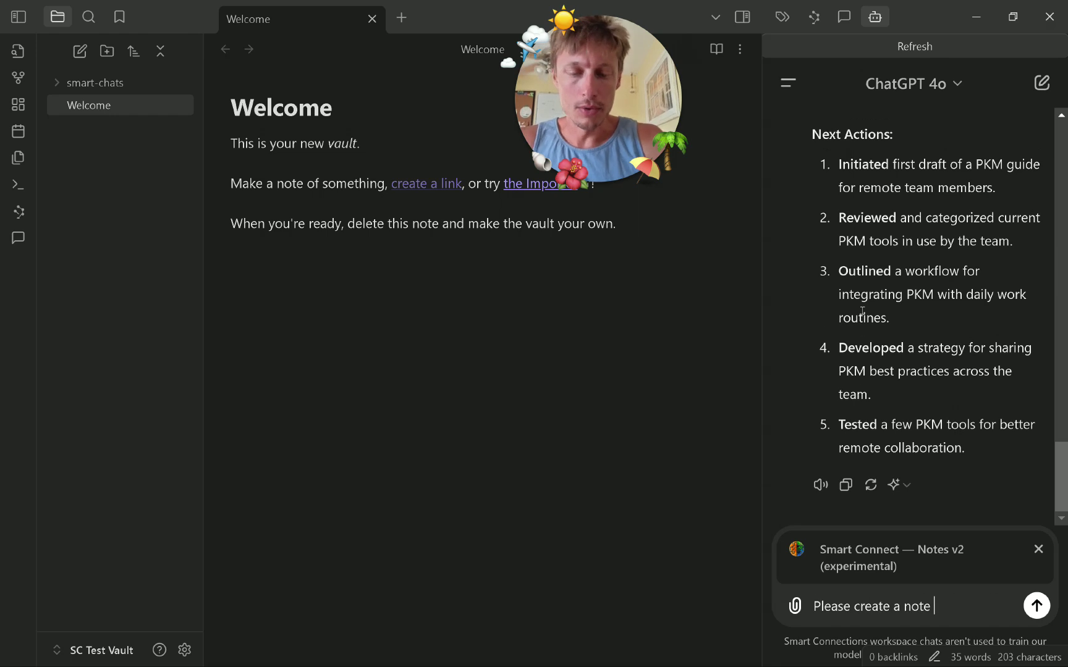
type("for each of")
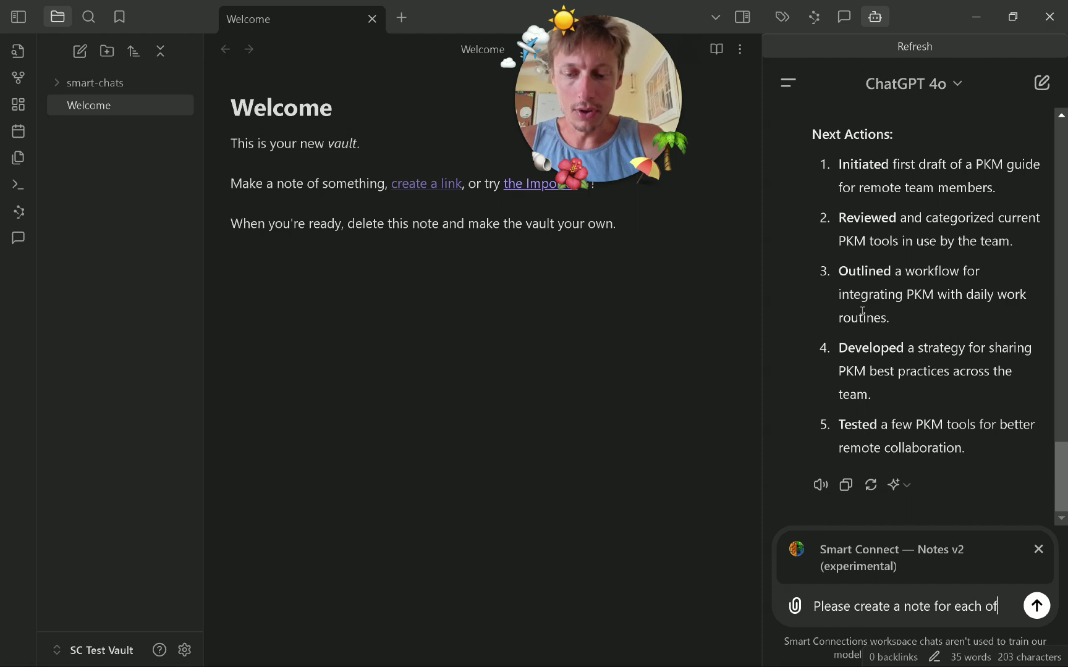
type(" the above")
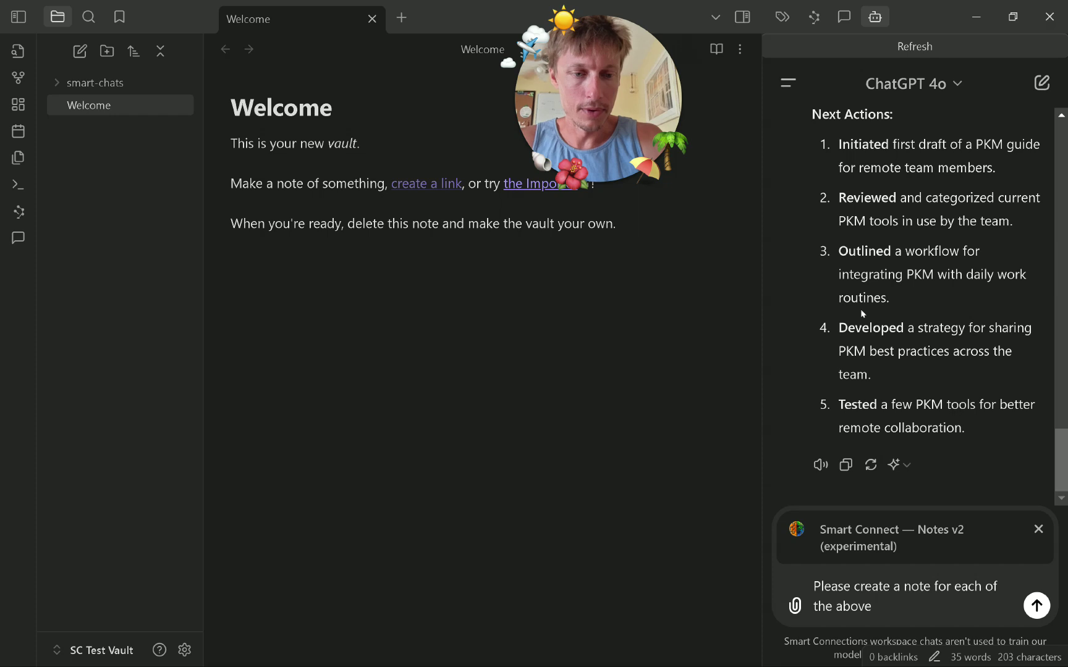
key("Return")
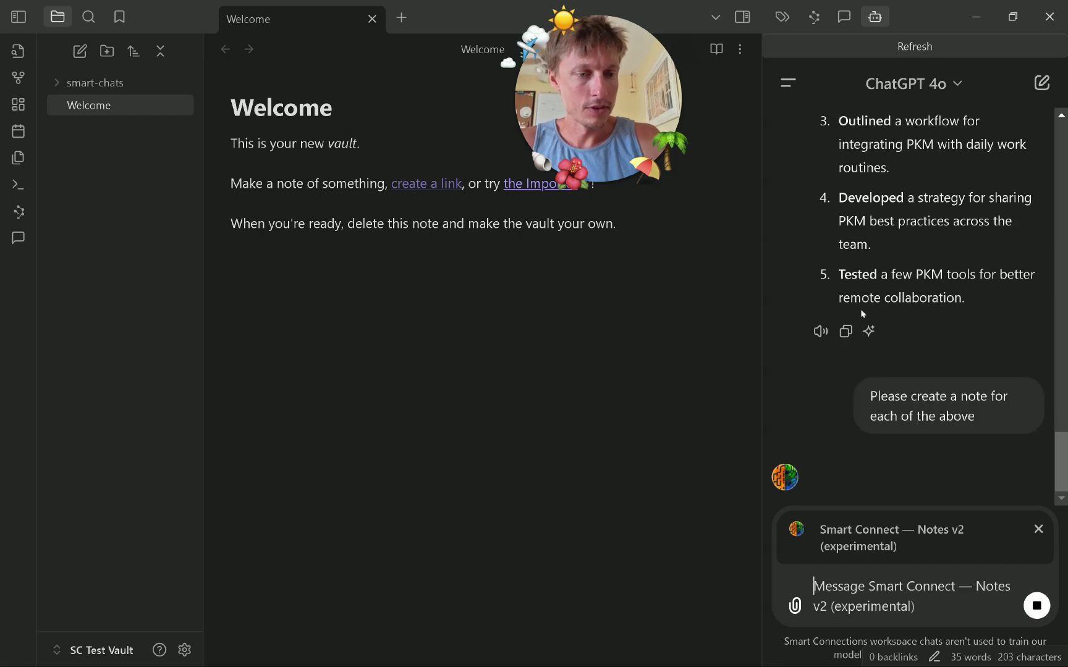
Stop the reply once drafts for Definition of PKM and Core Components of PKM appear.
scroll(880, 300, "up", 15)
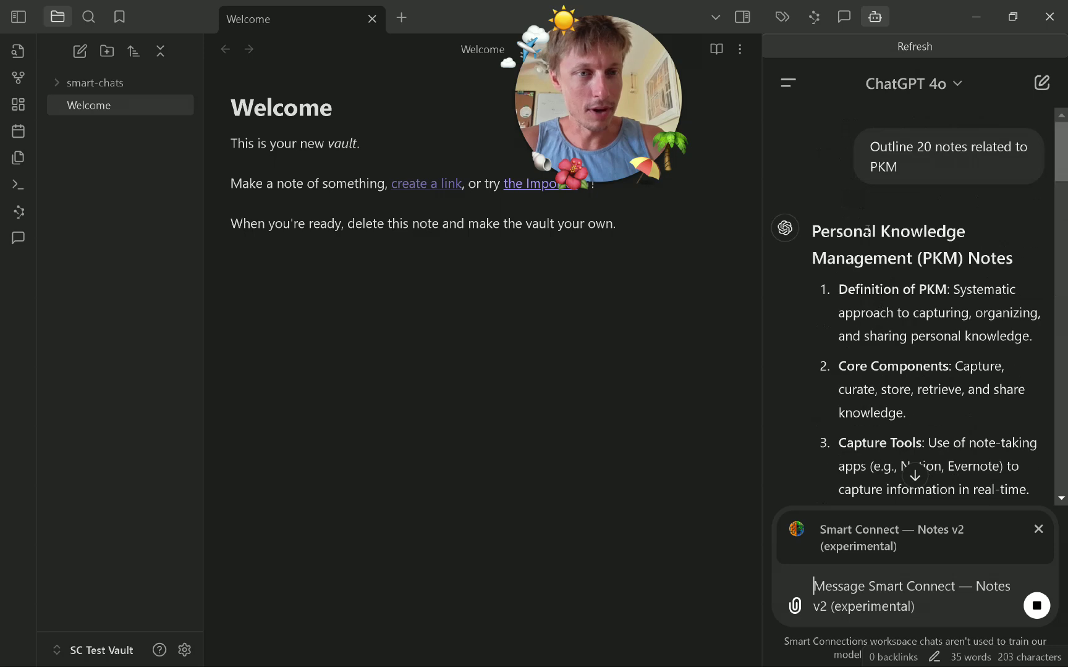
scroll(927, 185, "down", 20)
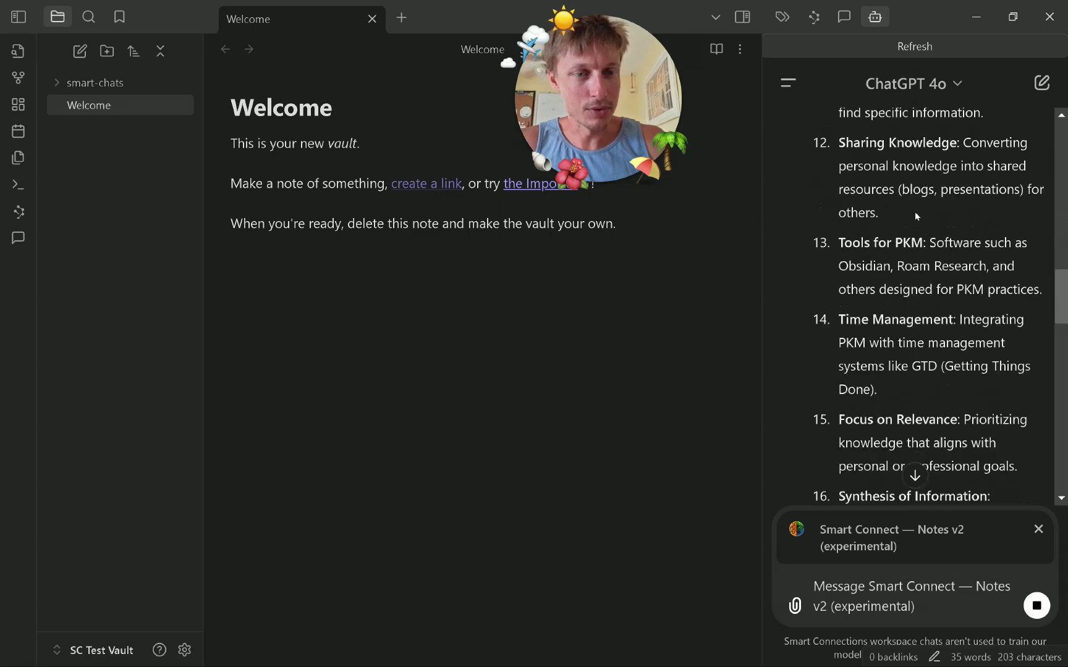
left_click(1034, 600)
scroll(964, 402, "up", 10)
scroll(964, 402, "down", 4)
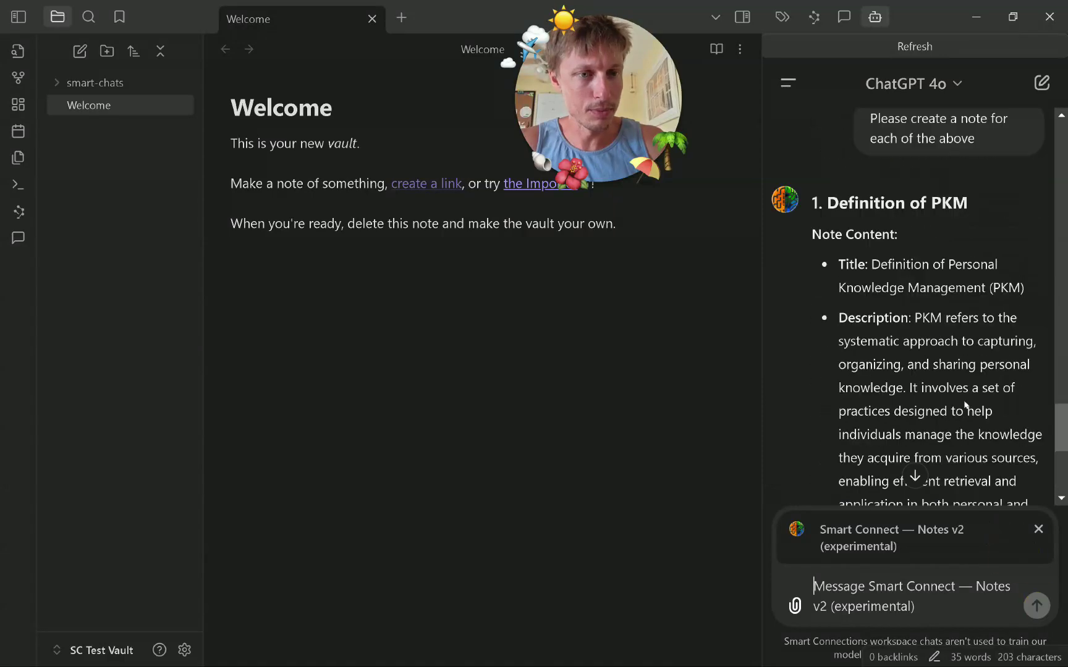
scroll(963, 402, "up", 3)
scroll(964, 400, "down", 10)
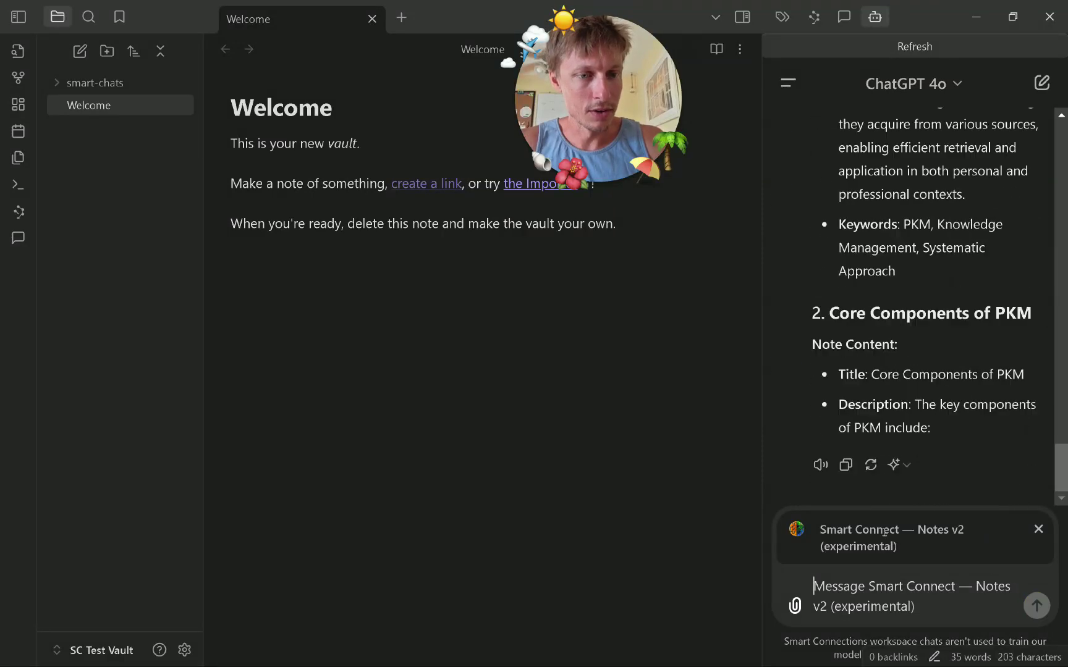
left_click(881, 601)
Send 'Create the notes in my notes app. Make sure to use headings in well-formed markdown syntax'.
type("Create")
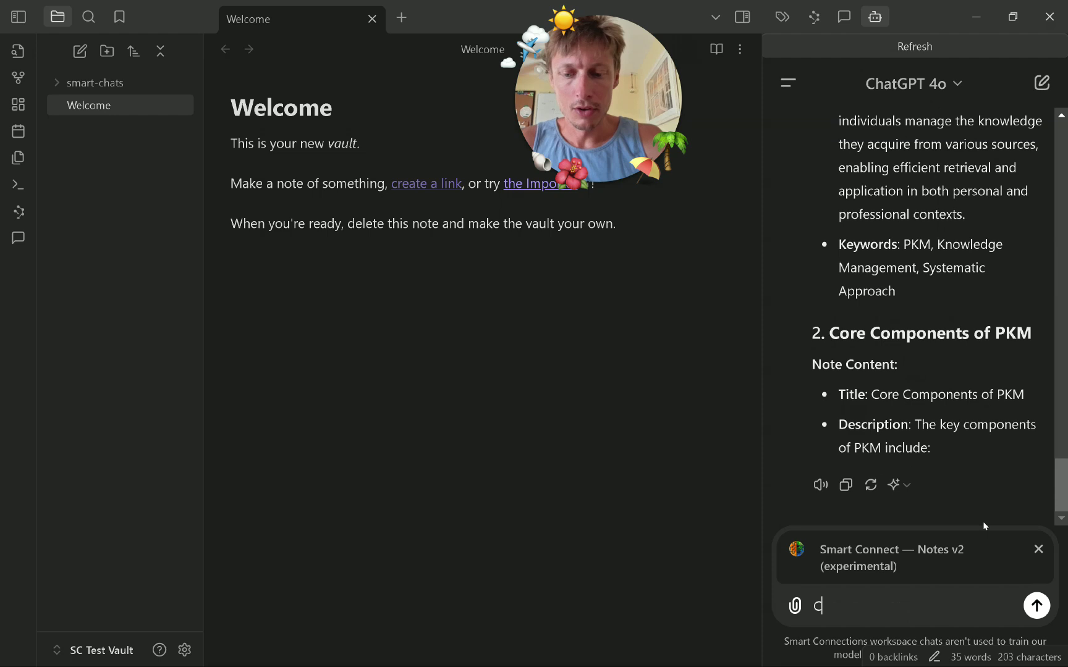
type(" the notes")
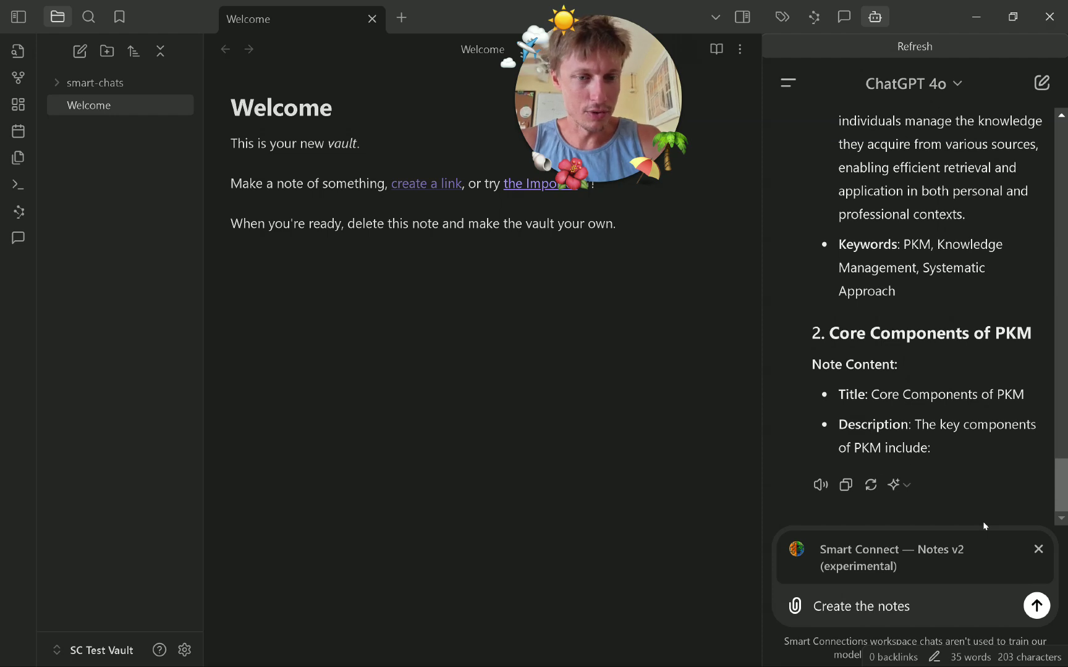
type(" in")
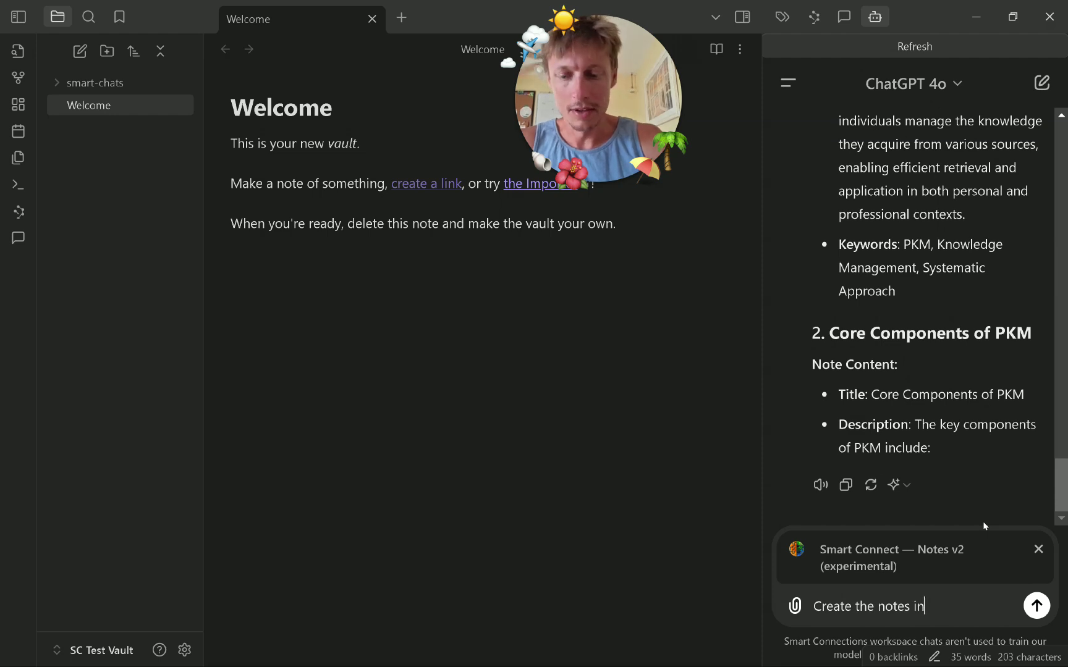
type(" my note ta")
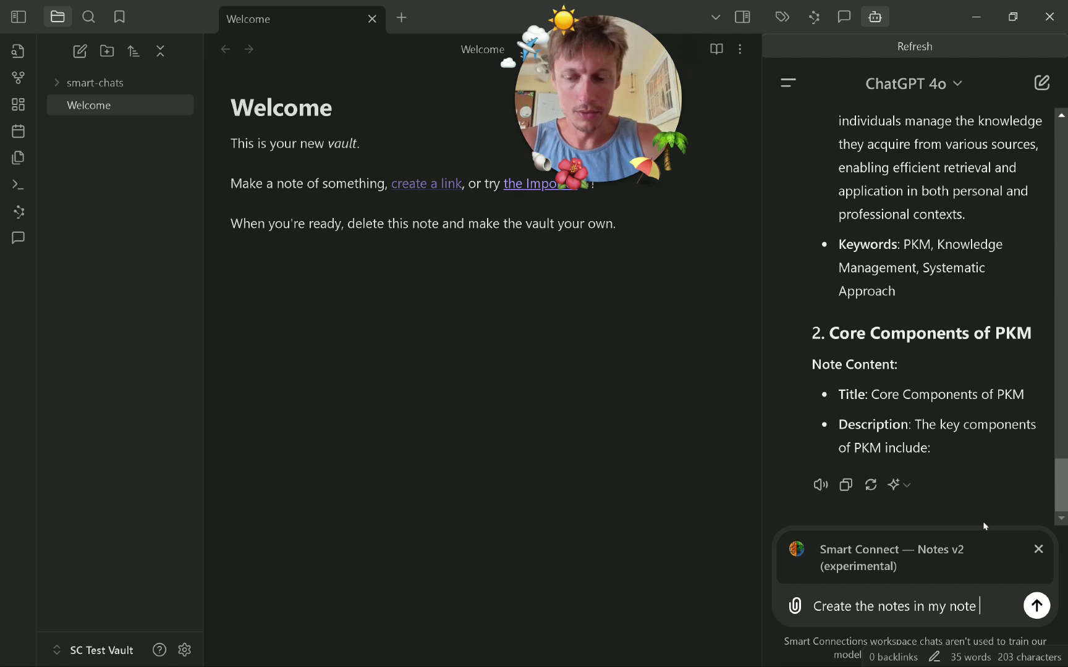
key("BackSpace")
key("BackSpace")
key("BackSpace")
type("s a")
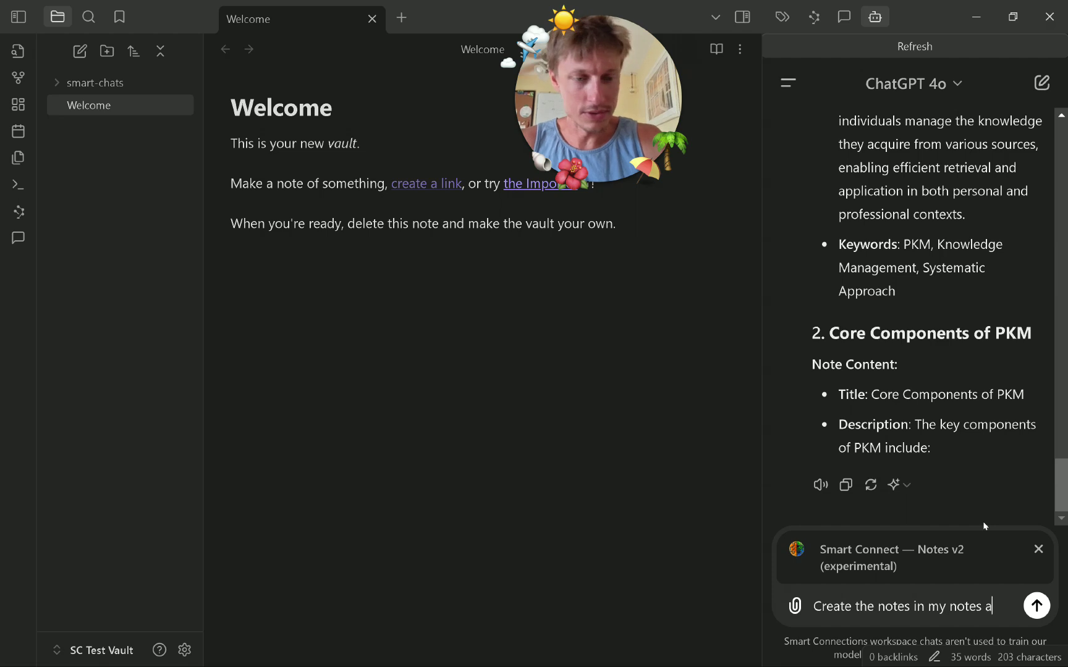
type("pp. Make sure to use head")
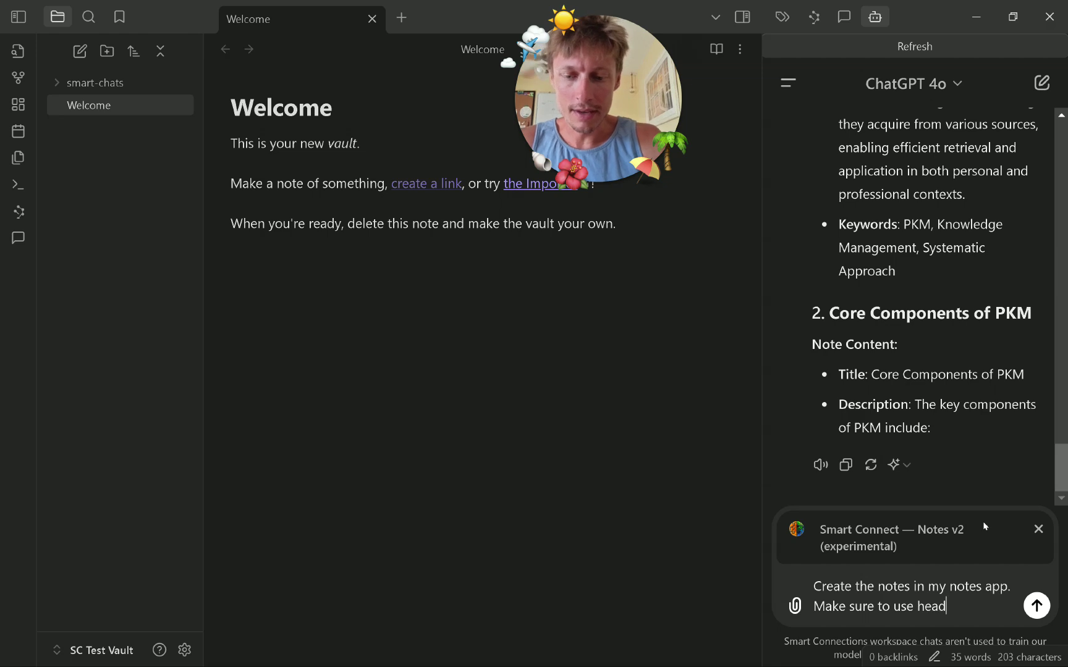
type("ings in wellf")
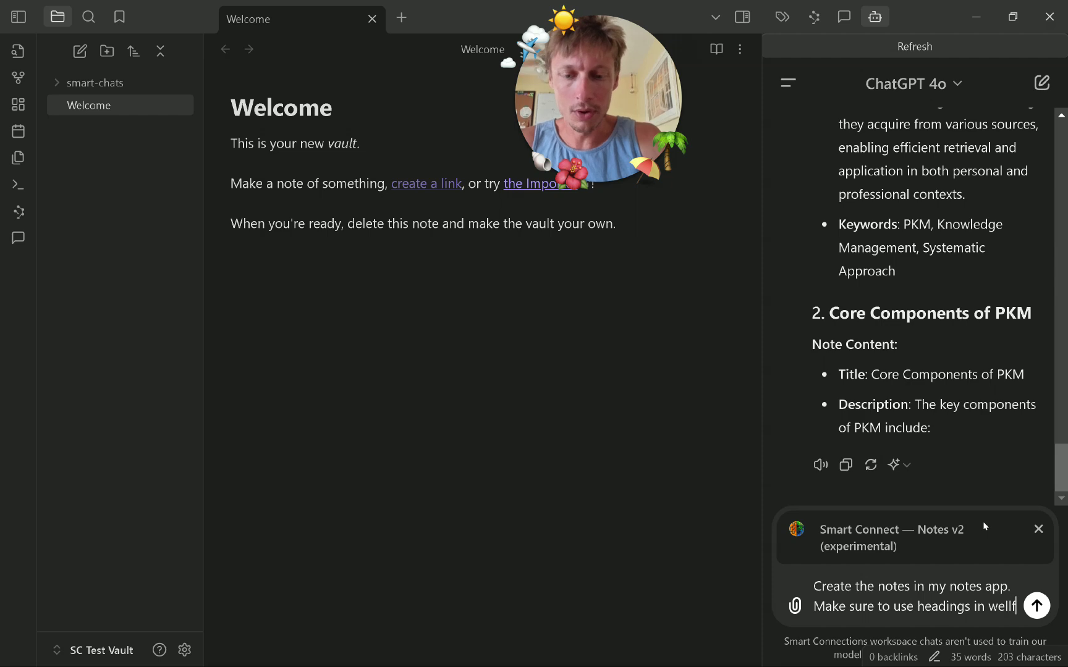
key("BackSpace")
type("-for")
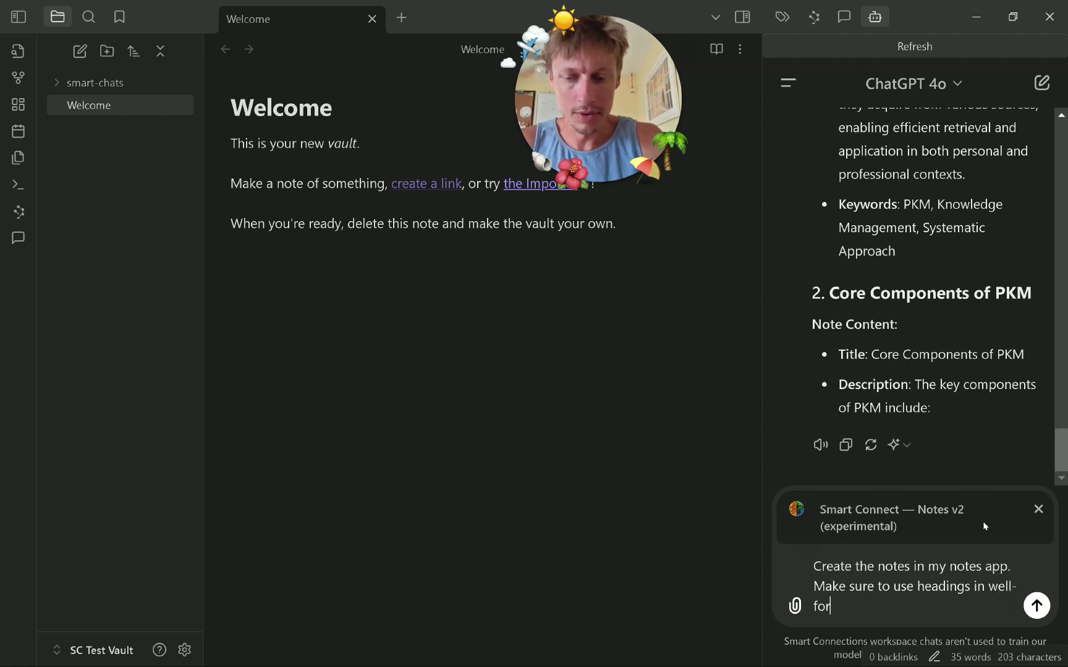
type("med markdown ")
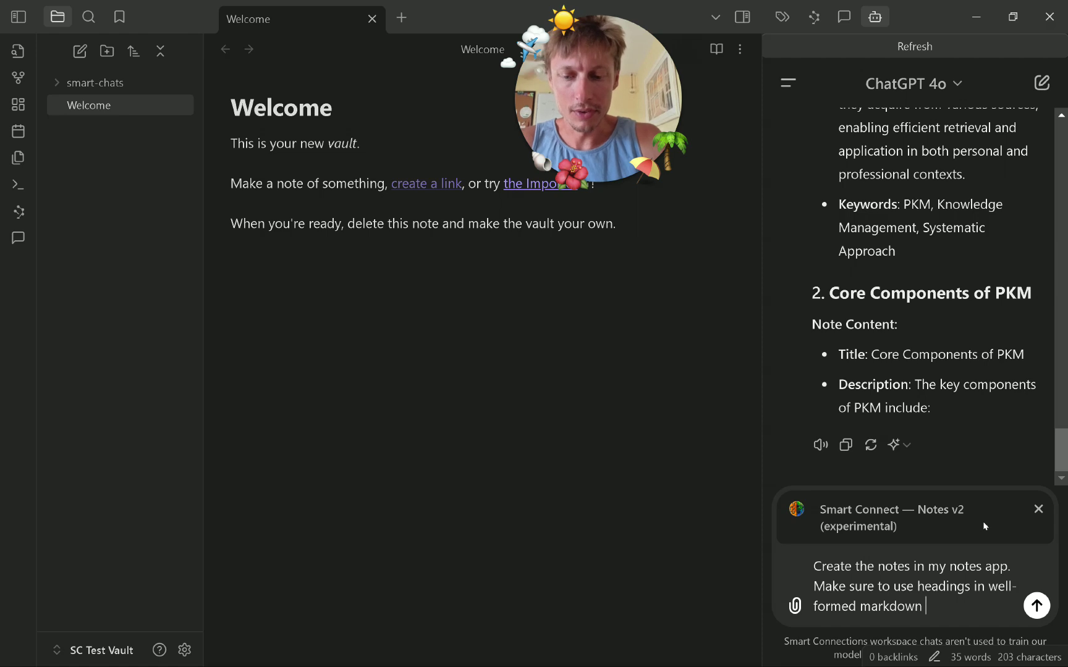
type("syntax")
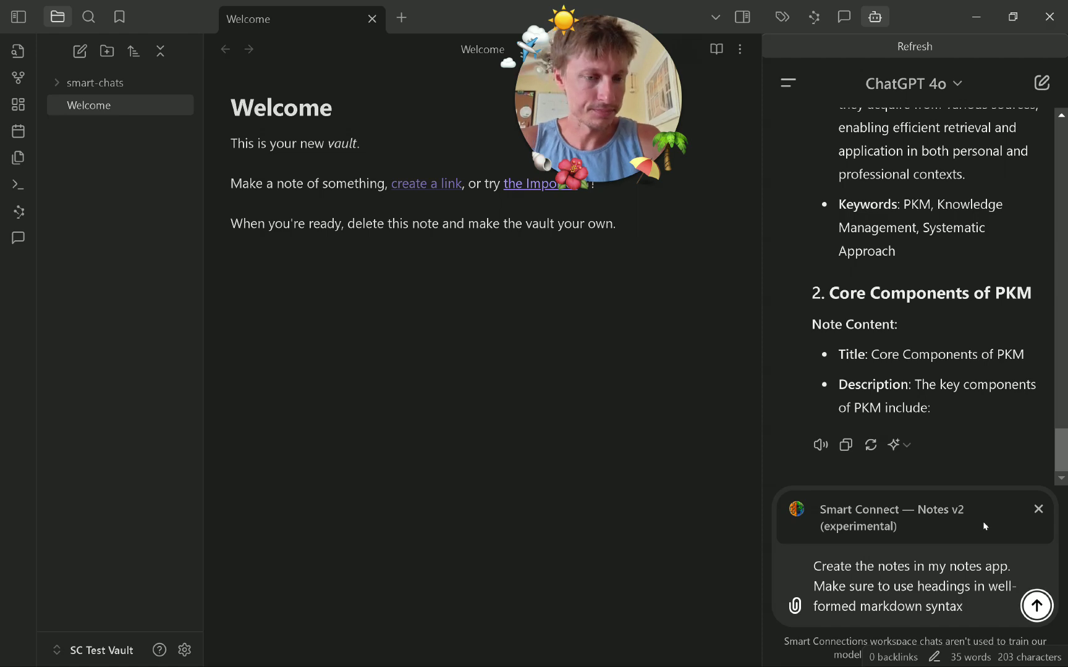
key("Return")
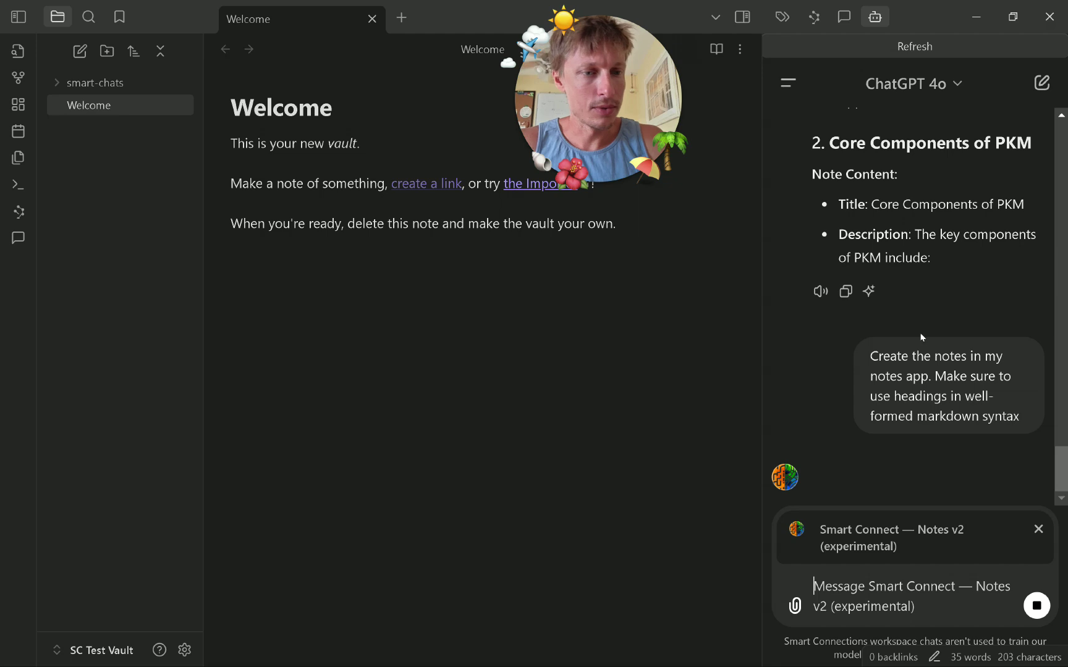
Expand the new PKM folder and accept the proposed Definition of PKM content.
left_click_drag(812, 470, 932, 493)
left_click(917, 468)
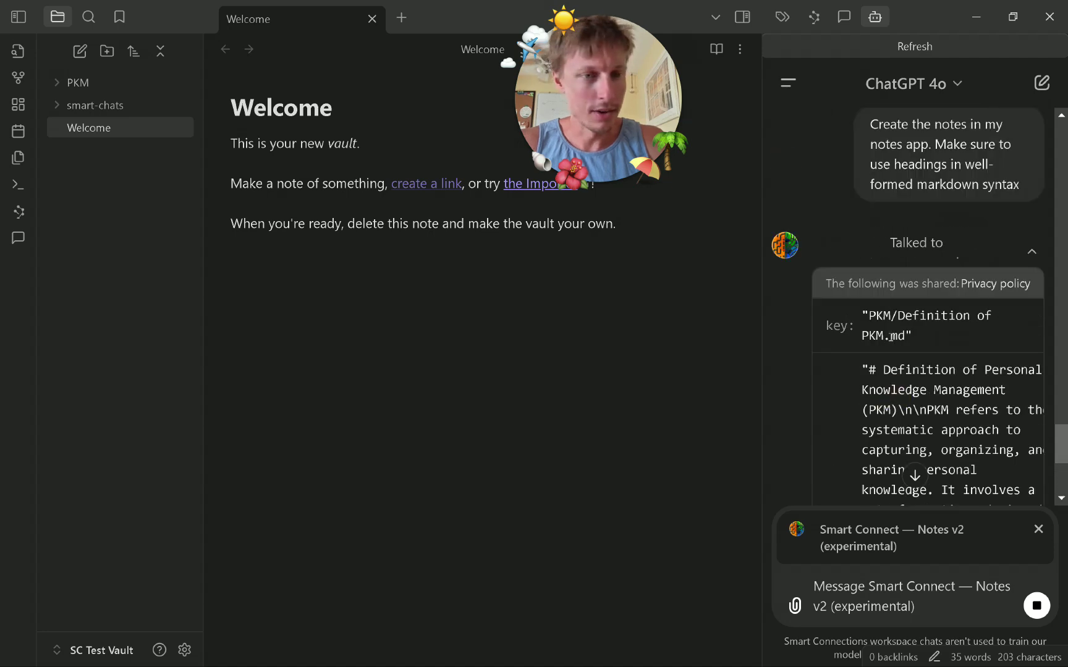
scroll(911, 371, "down", 4)
left_click(56, 90)
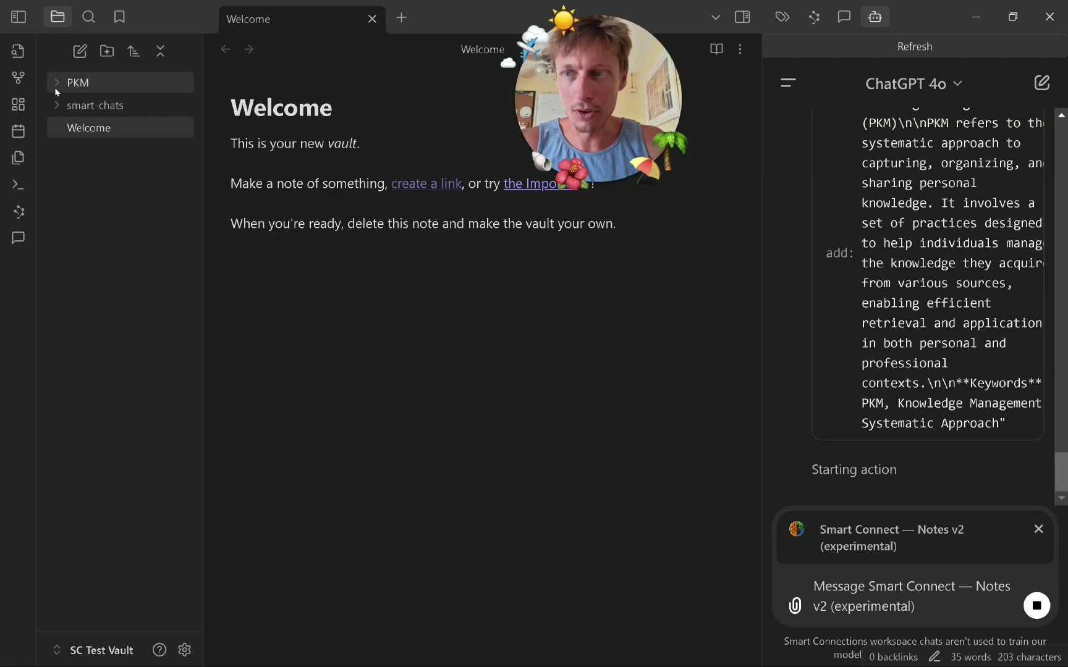
left_click(111, 105)
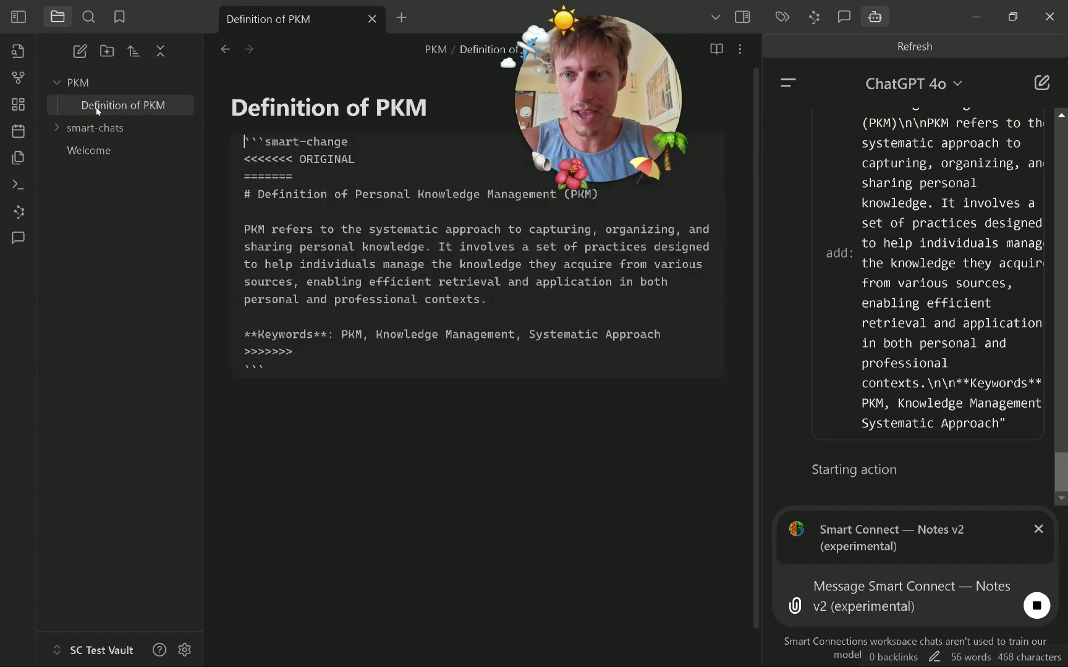
left_click(449, 575)
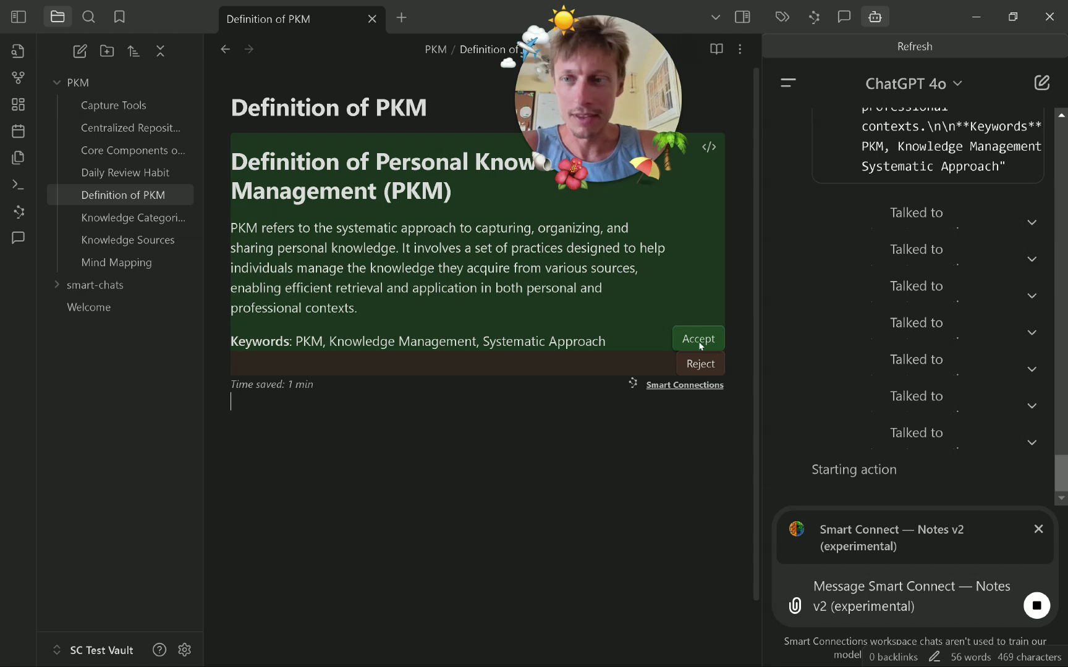
left_click(698, 339)
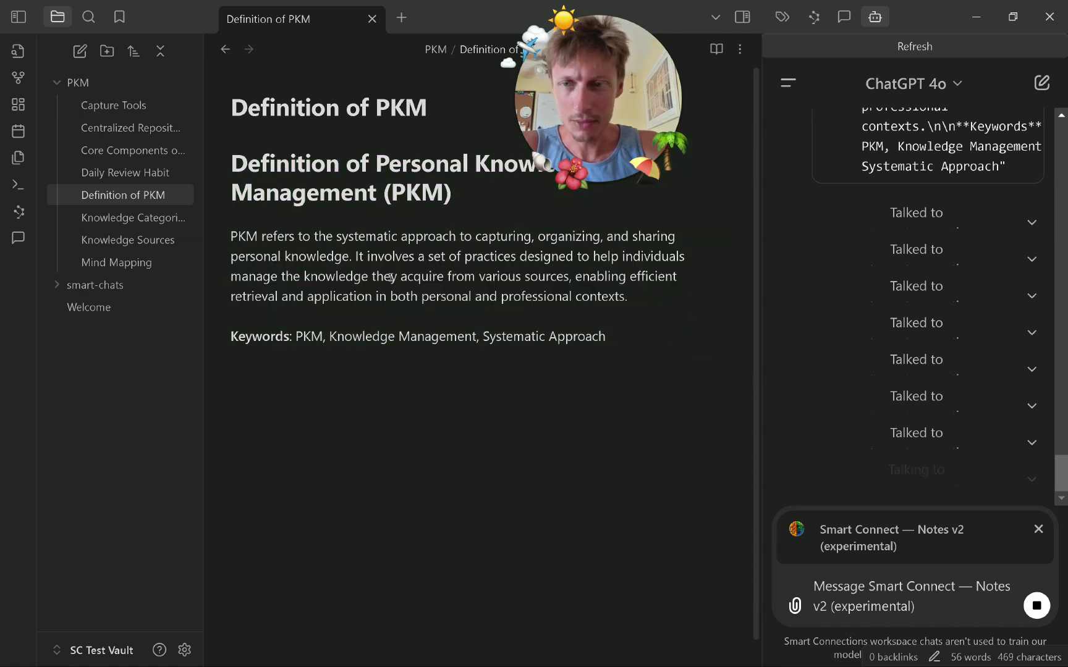
Accept the proposed content for Capture Tools, Centralized Repository and Core Components of PKM.
left_click(106, 110)
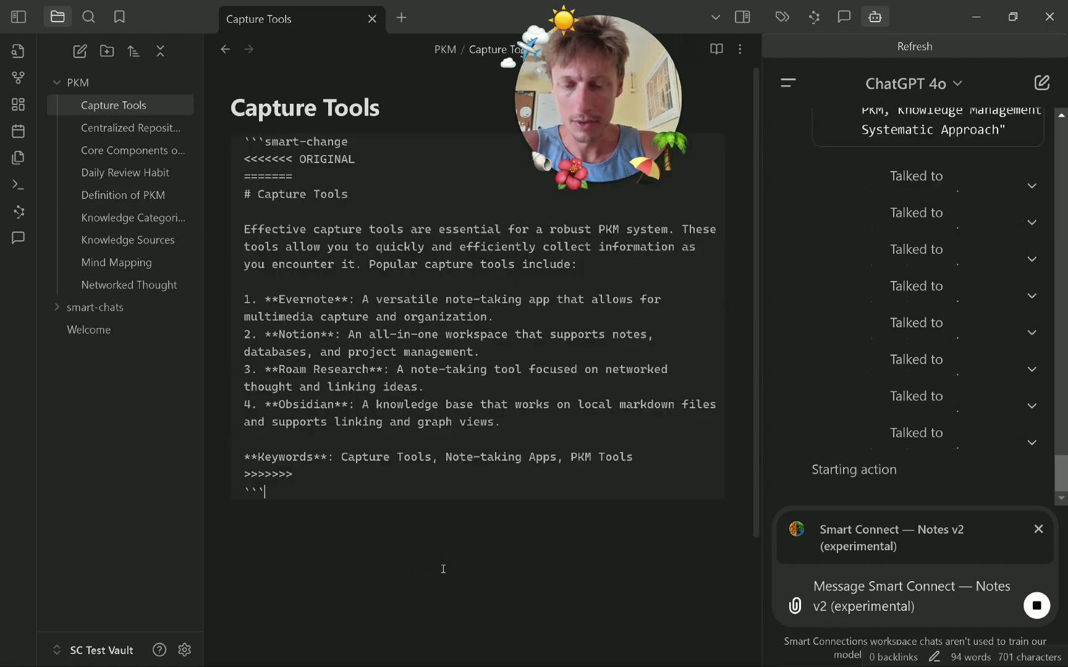
left_click(684, 445)
left_click(130, 128)
key("Return")
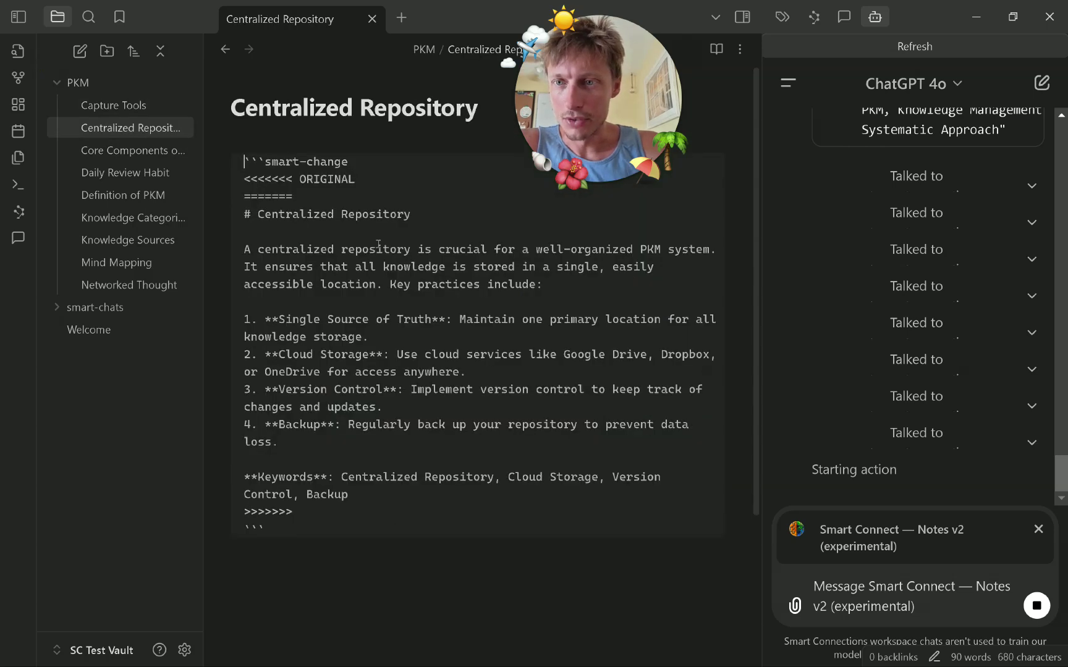
left_click(588, 312)
left_click(715, 453)
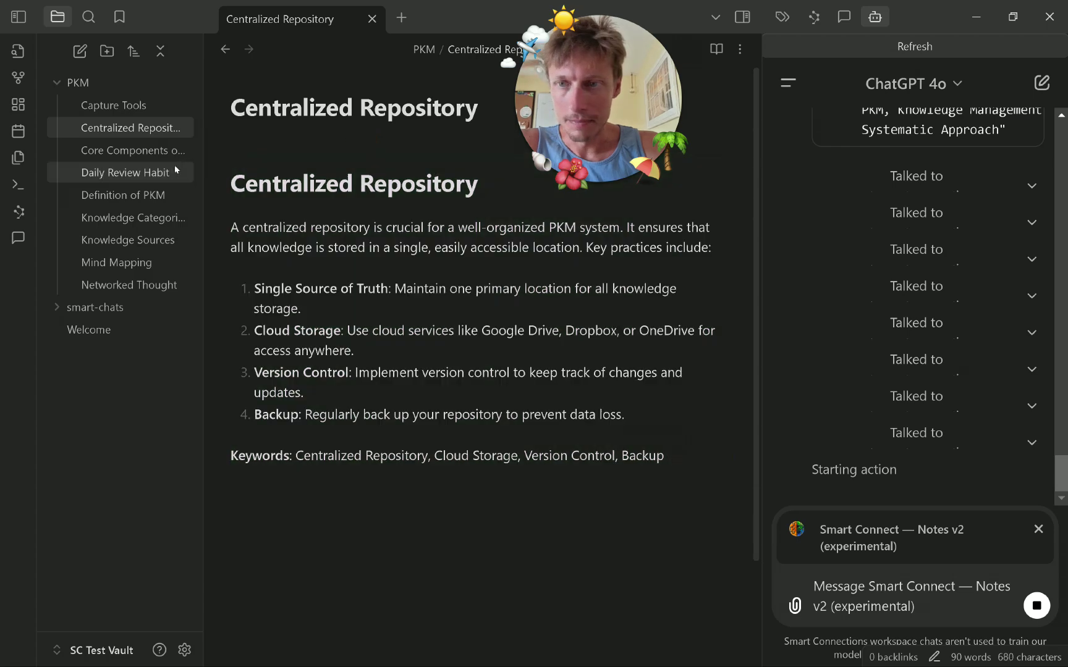
left_click(178, 149)
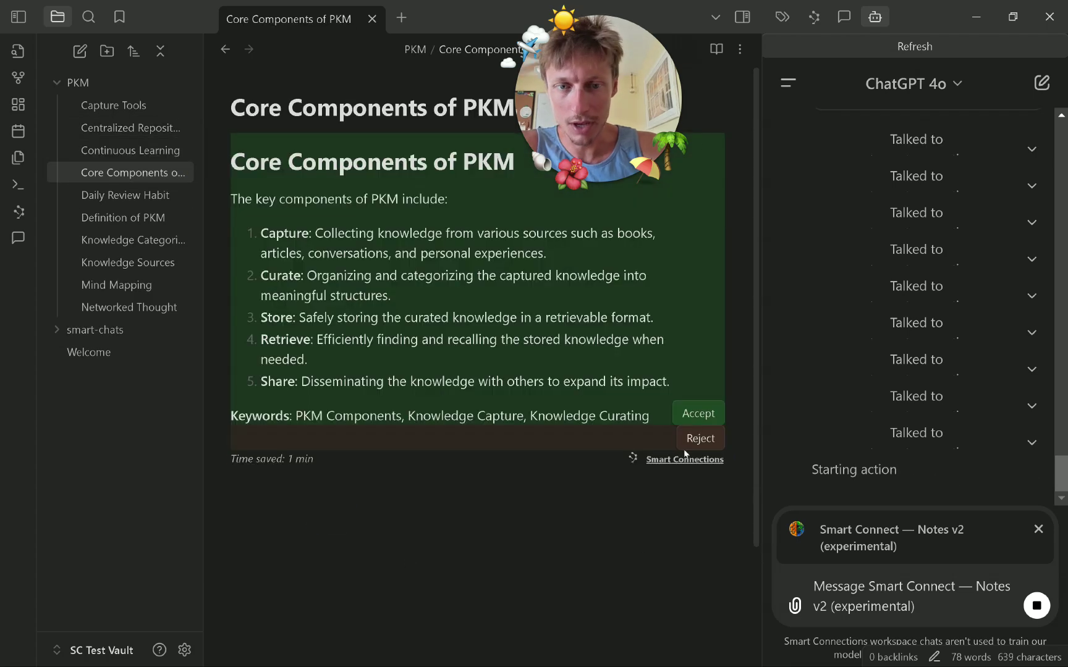
left_click(688, 412)
Accept the proposed content for Daily Review Habit, Efficient Retrieval and Knowledge Categorization.
left_click(138, 196)
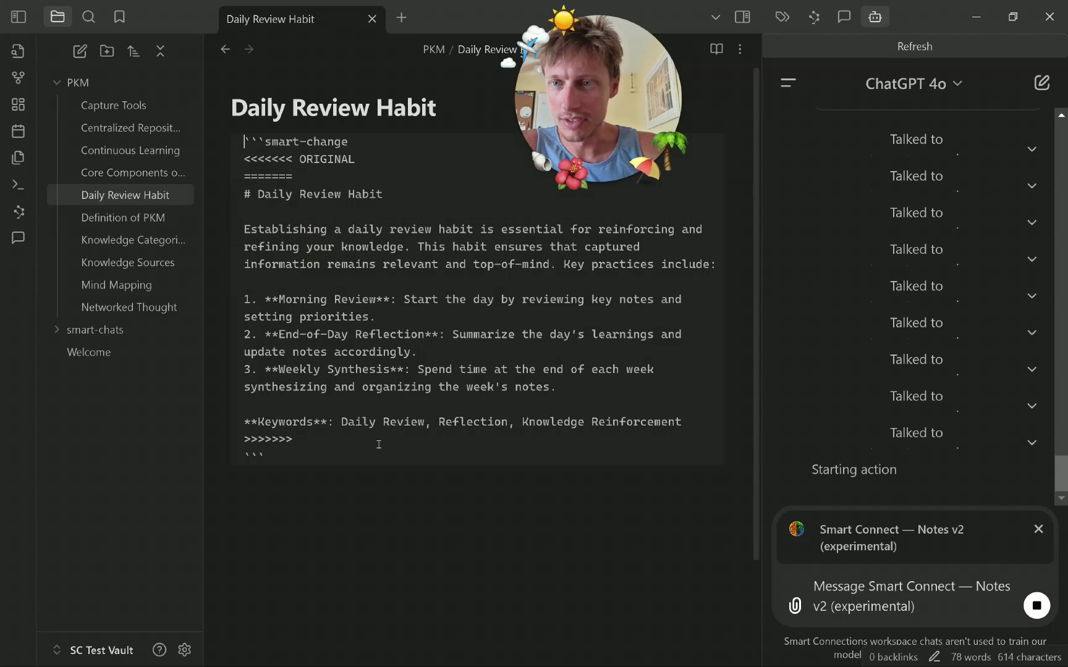
left_click(698, 409)
left_click(127, 219)
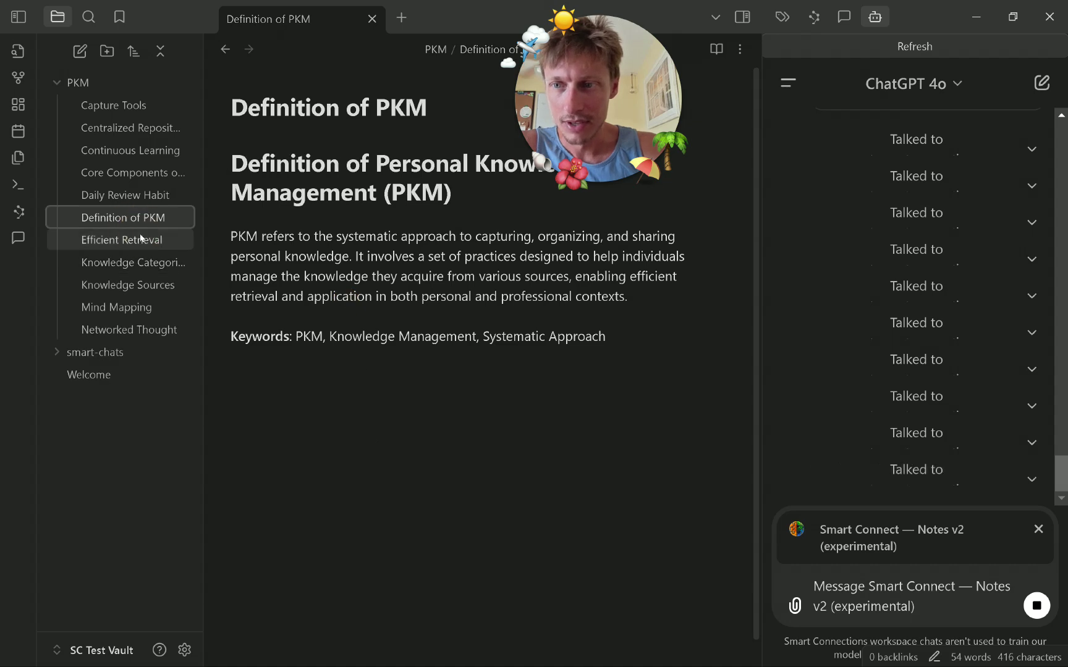
left_click(152, 244)
left_click(422, 467)
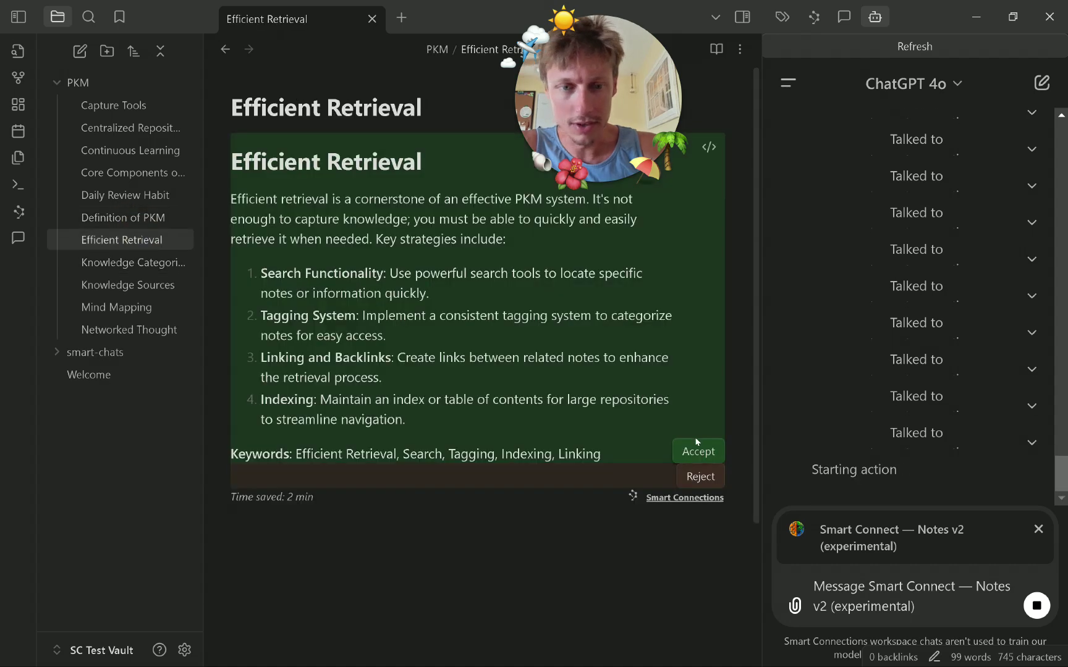
left_click(697, 450)
left_click(124, 262)
left_click(366, 480)
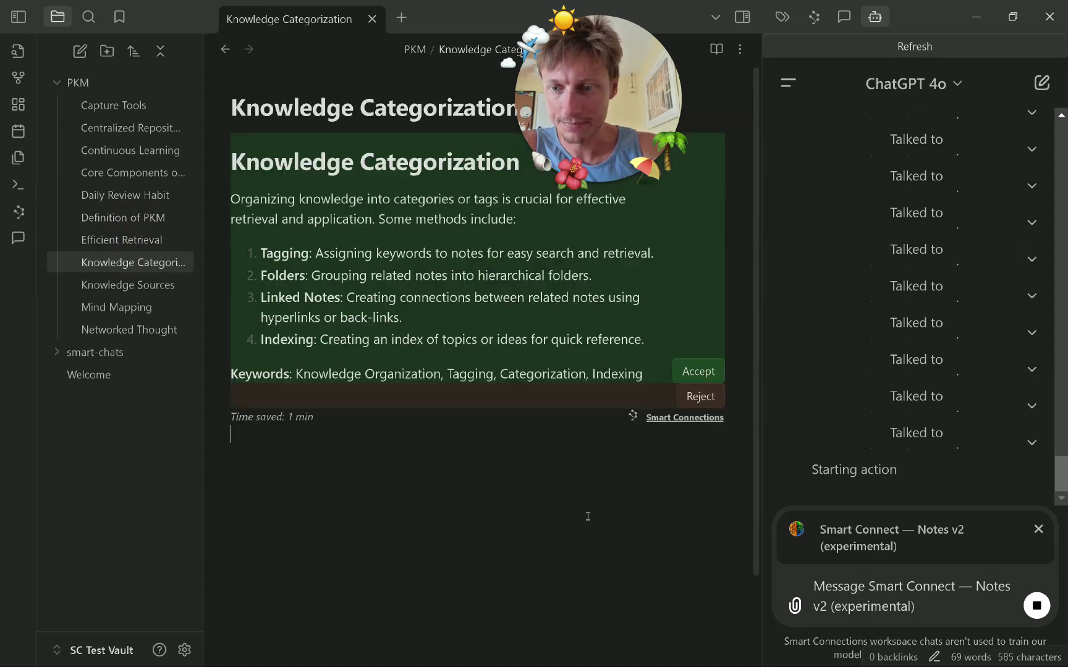
left_click(693, 369)
Accept the proposed content for Knowledge Sources, Mind Mapping and Networked Thought.
left_click(157, 285)
left_click(371, 485)
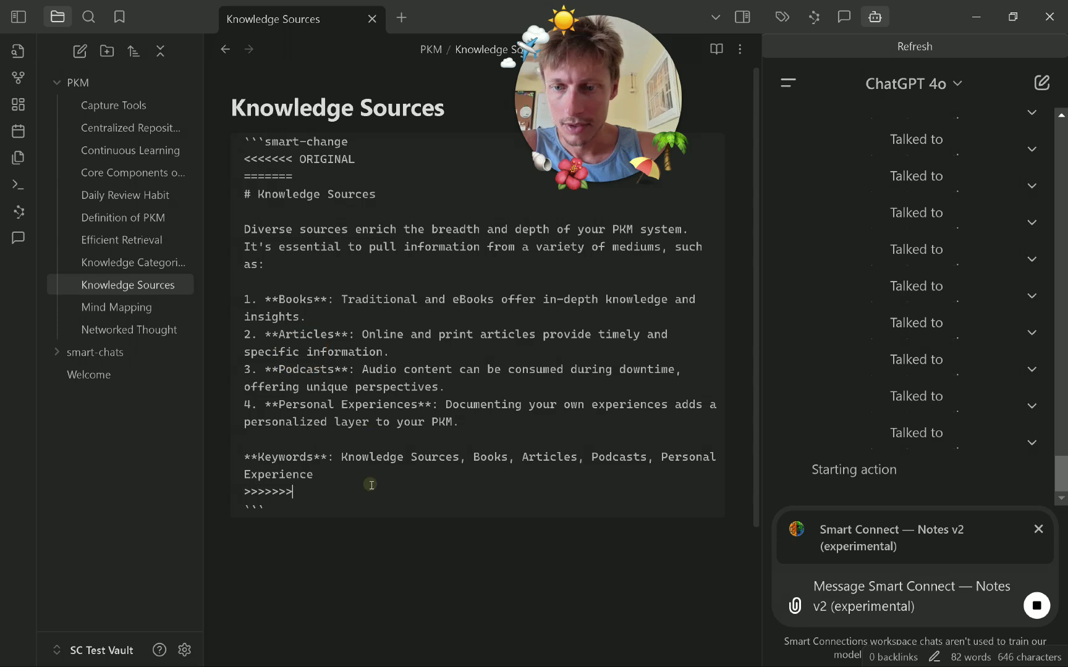
left_click(695, 426)
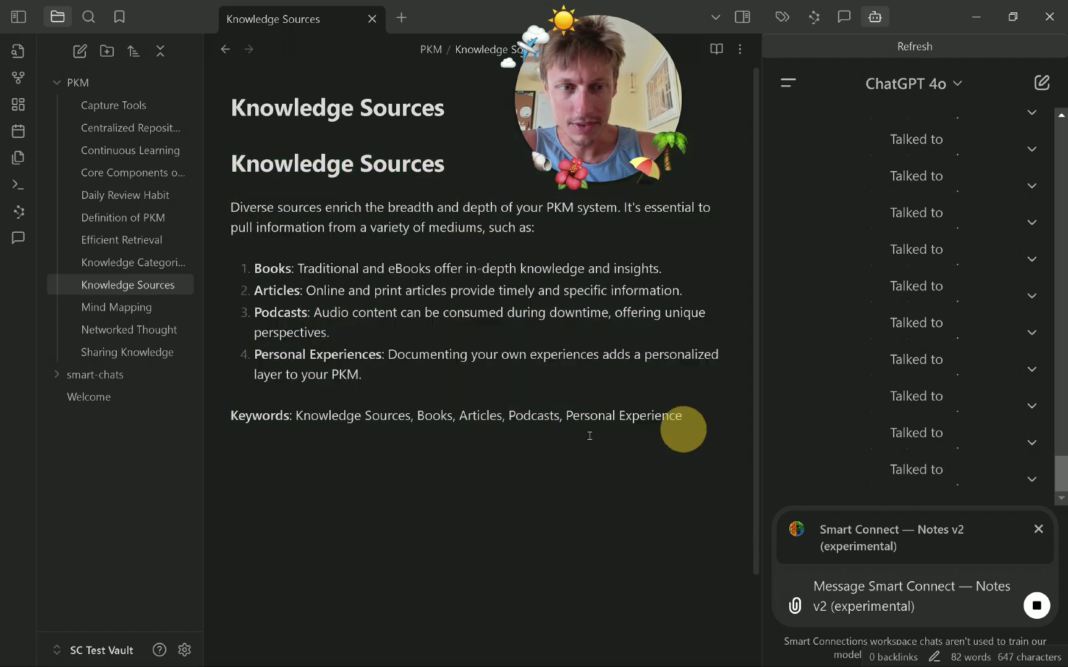
left_click(136, 309)
left_click(393, 495)
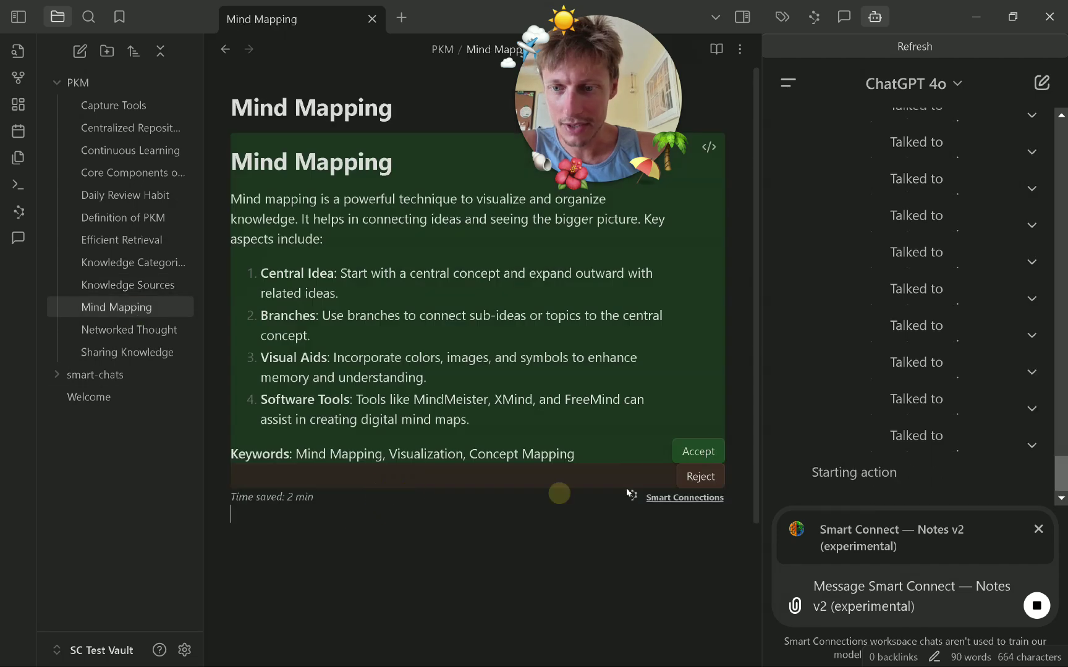
left_click(698, 450)
left_click(130, 329)
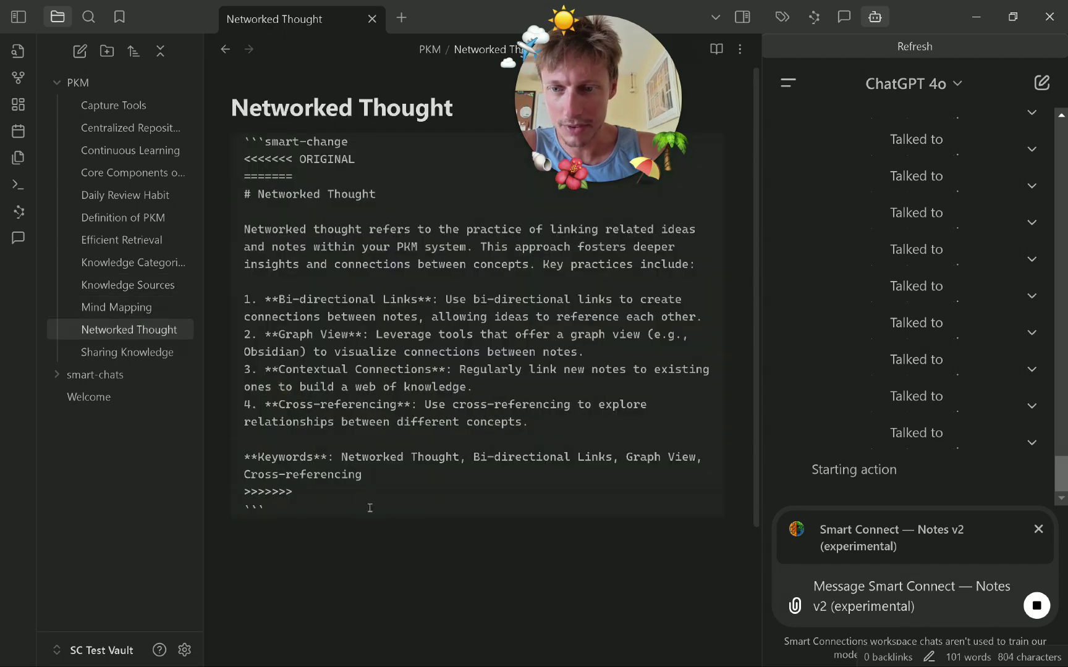
left_click(370, 508)
left_click(698, 471)
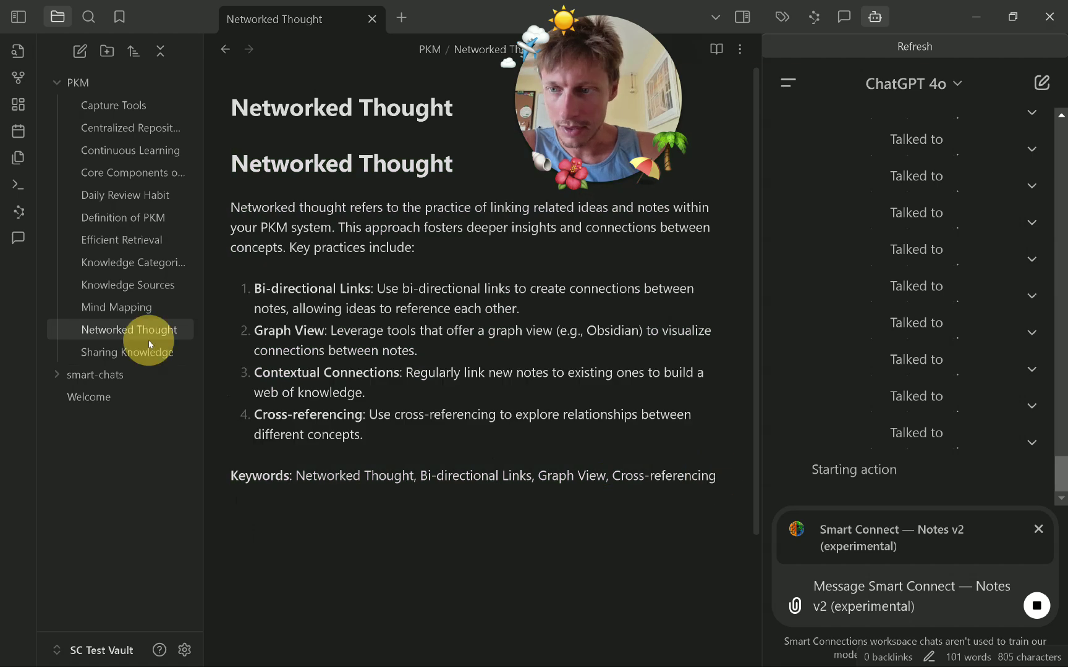
Accept the proposed content for Sharing Knowledge and Tools for PKM.
left_click(151, 352)
left_click(370, 508)
left_click(691, 469)
left_click(135, 374)
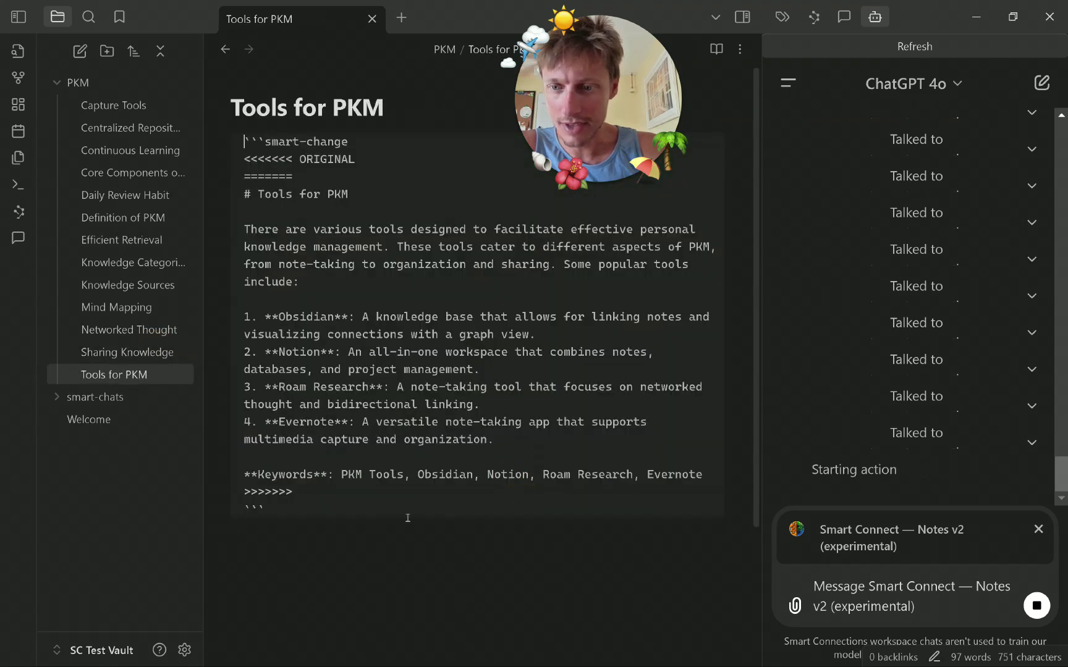
left_click(426, 519)
left_click(698, 452)
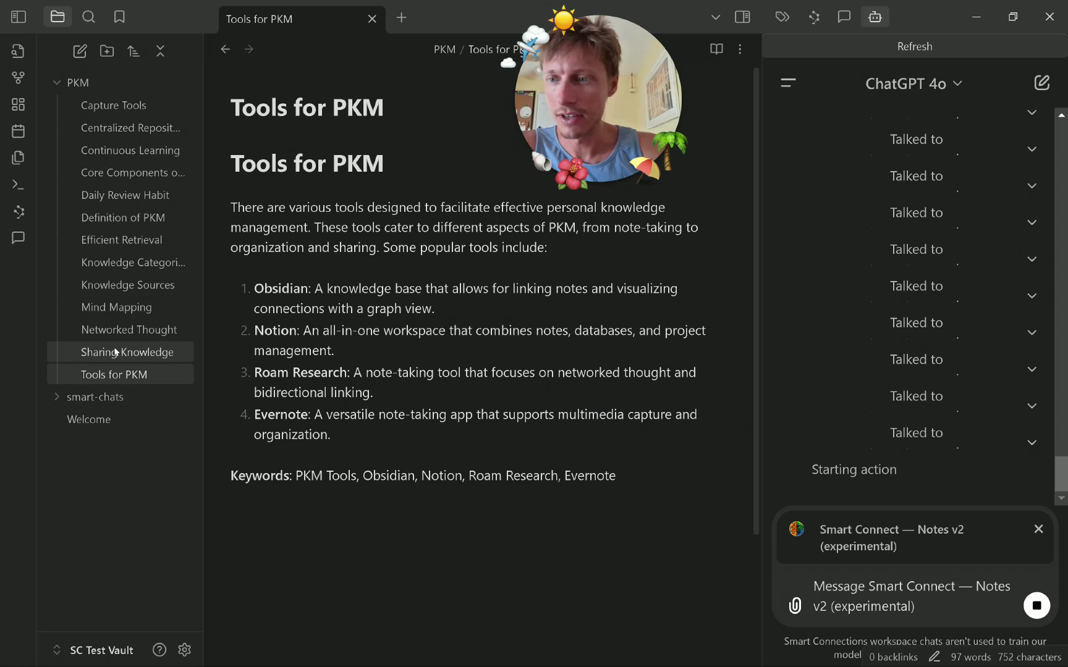
Review the generated notes from Sharing Knowledge back up to Centralized Repository.
left_click(93, 353)
left_click(102, 329)
left_click(116, 309)
left_click(115, 285)
left_click(115, 262)
left_click(115, 240)
left_click(117, 217)
left_click(117, 173)
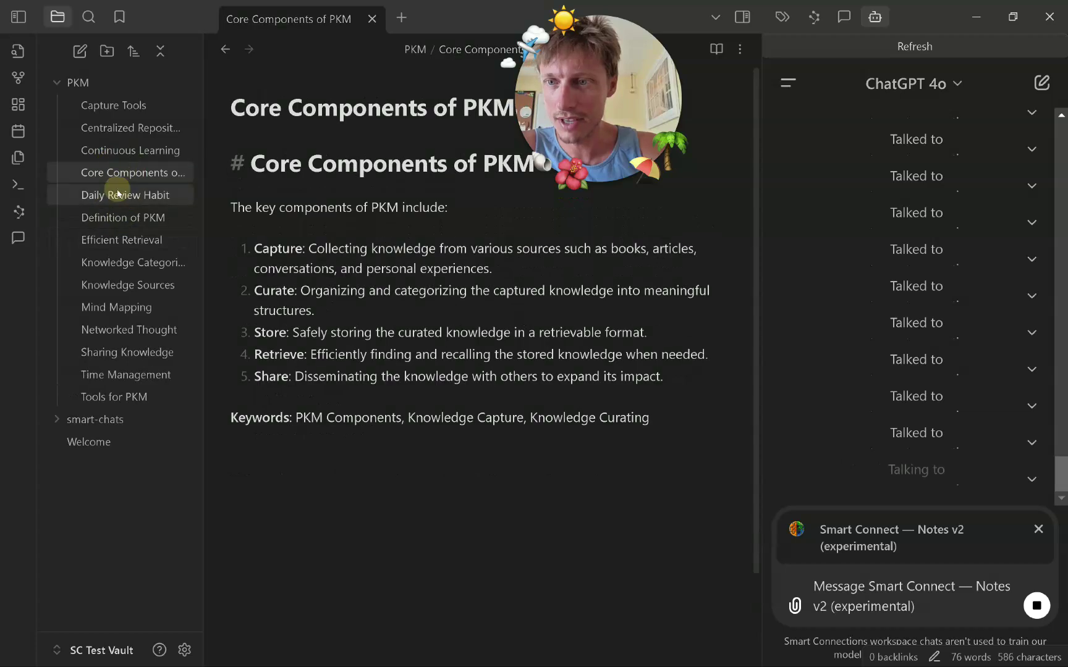
left_click(118, 195)
left_click(113, 150)
left_click(108, 127)
Accept the proposed Continuous Learning content.
left_click(133, 150)
left_click(154, 125)
left_click(153, 106)
left_click(154, 126)
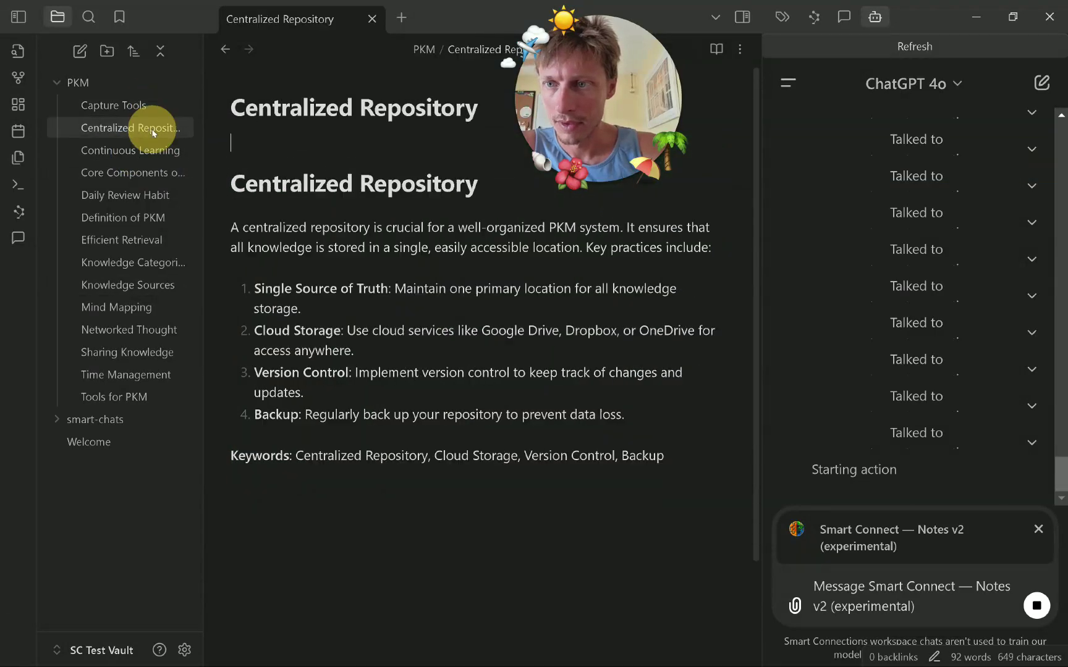
left_click(150, 150)
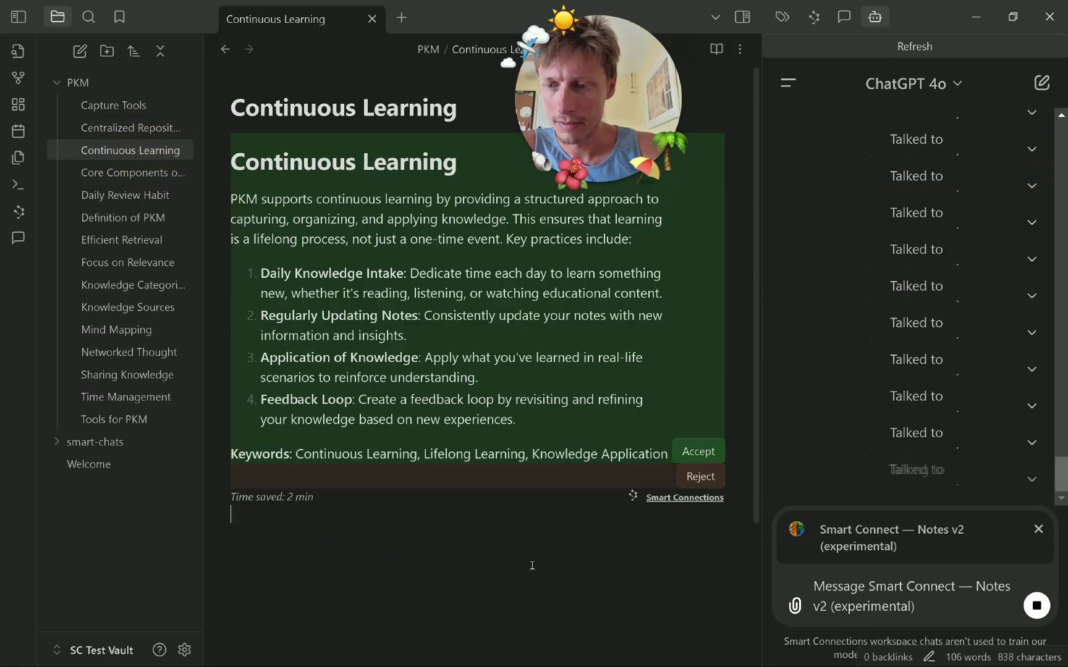
left_click(697, 454)
Accept the proposed Focus on Relevance content.
left_click(148, 171)
left_click(148, 194)
left_click(149, 220)
left_click(143, 240)
left_click(141, 285)
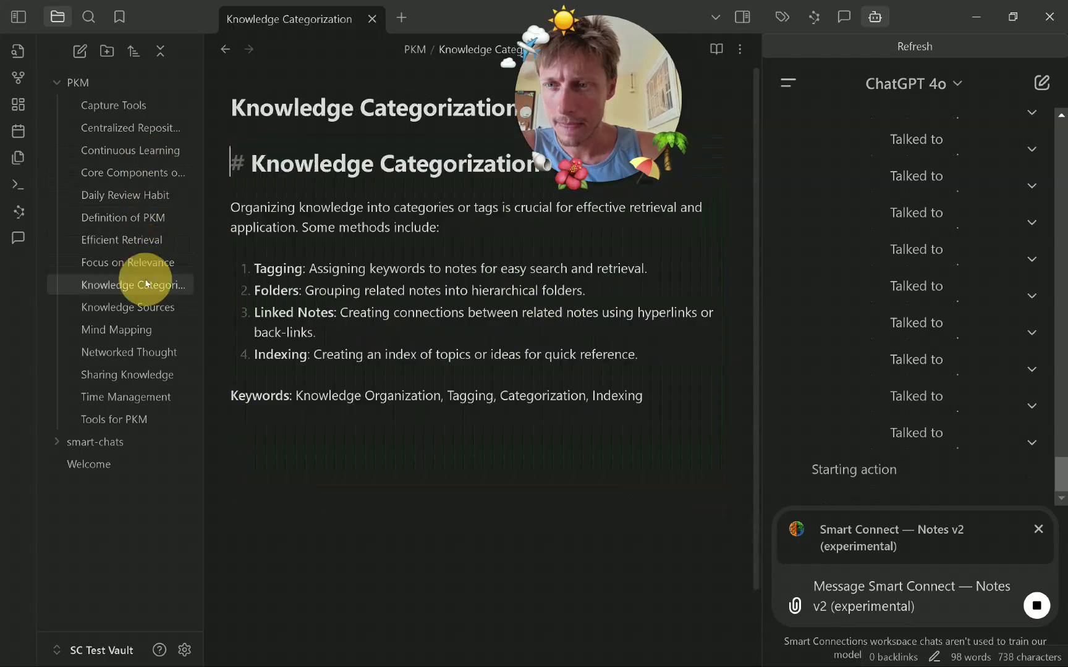
left_click(147, 252)
left_click(147, 268)
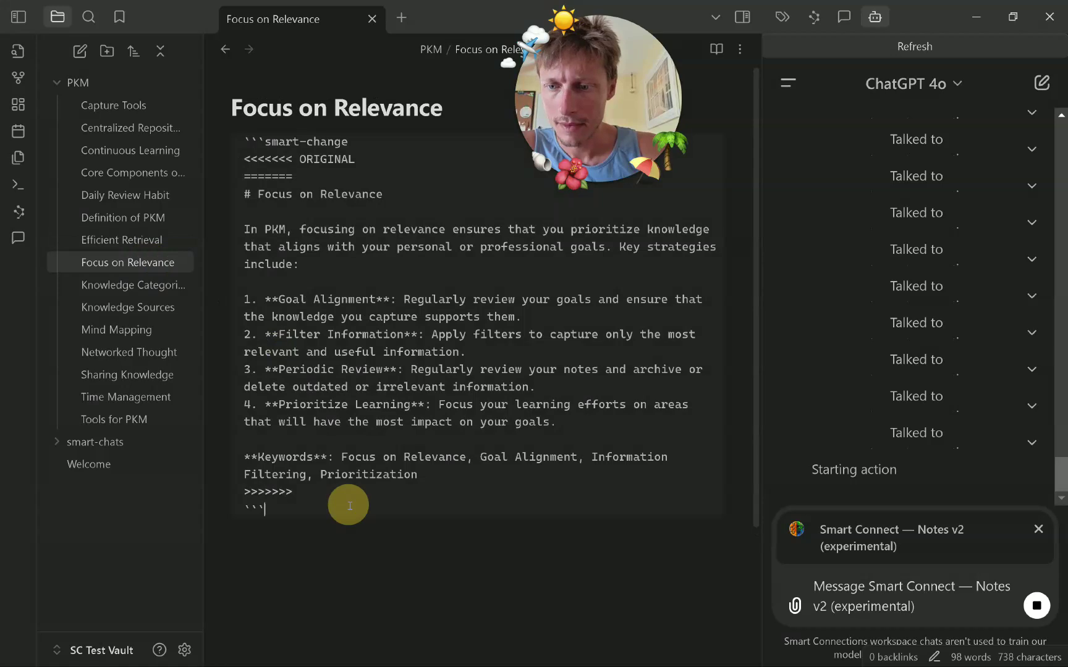
key("Return")
left_click(695, 446)
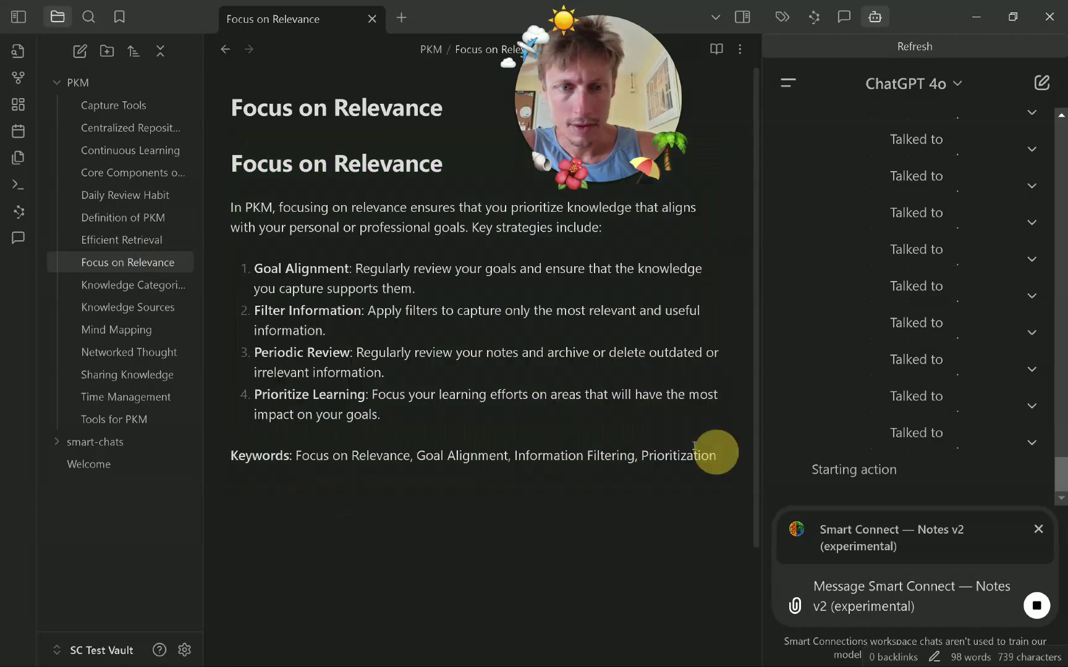
Accept the proposed Time Management content and open Synthesis of Information.
left_click(133, 284)
left_click(130, 311)
left_click(132, 331)
left_click(139, 353)
left_click(142, 375)
left_click(150, 413)
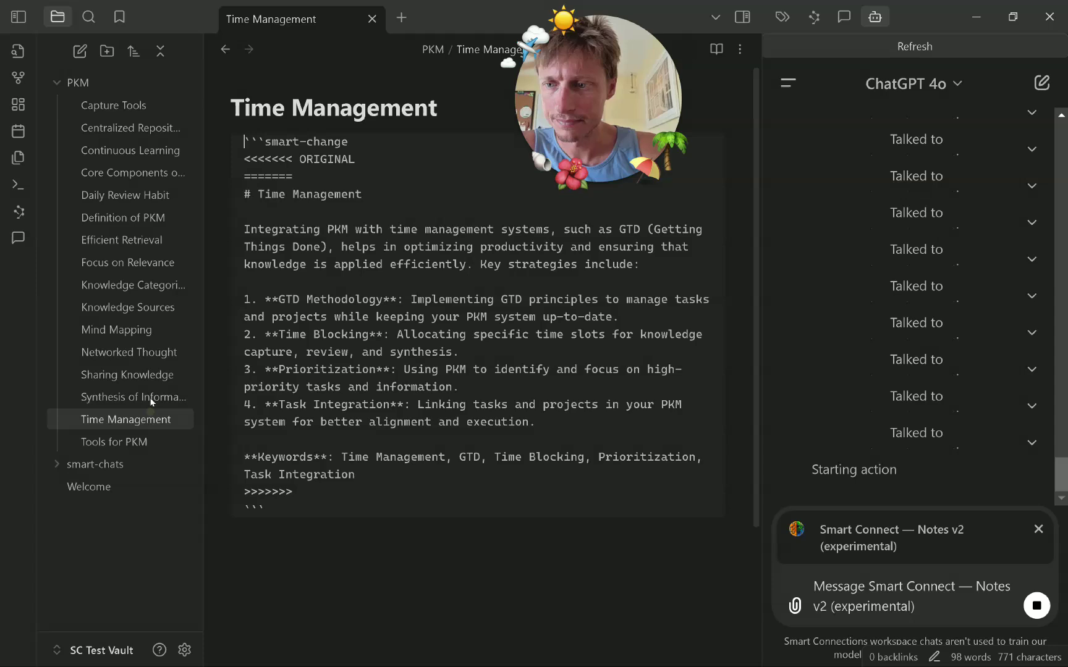
left_click(149, 398)
left_click(158, 418)
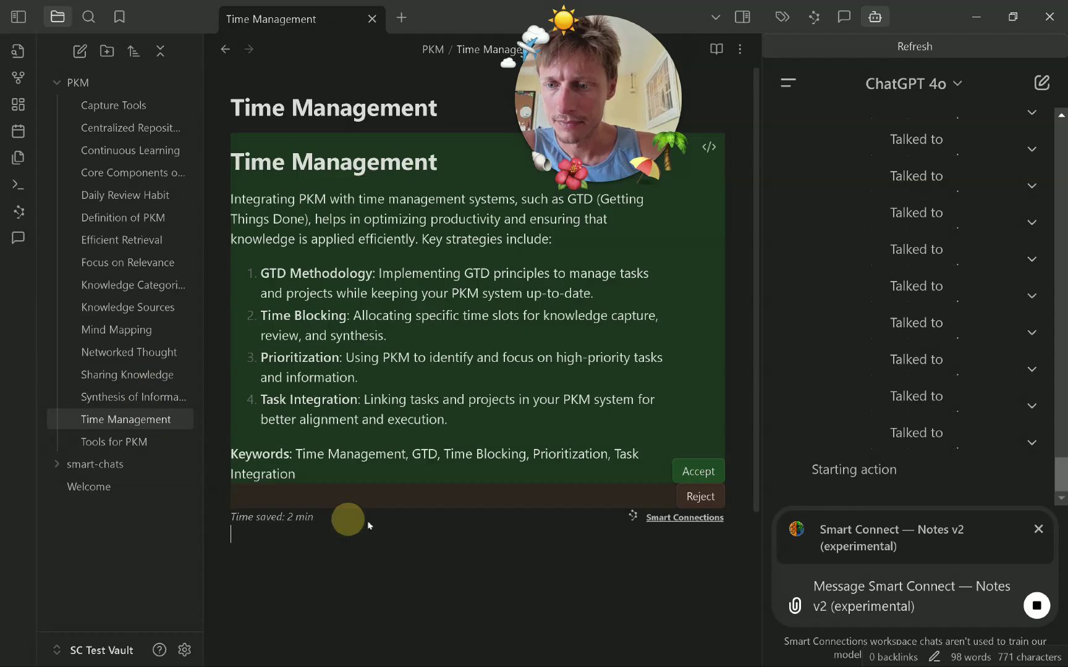
left_click(686, 468)
left_click(162, 419)
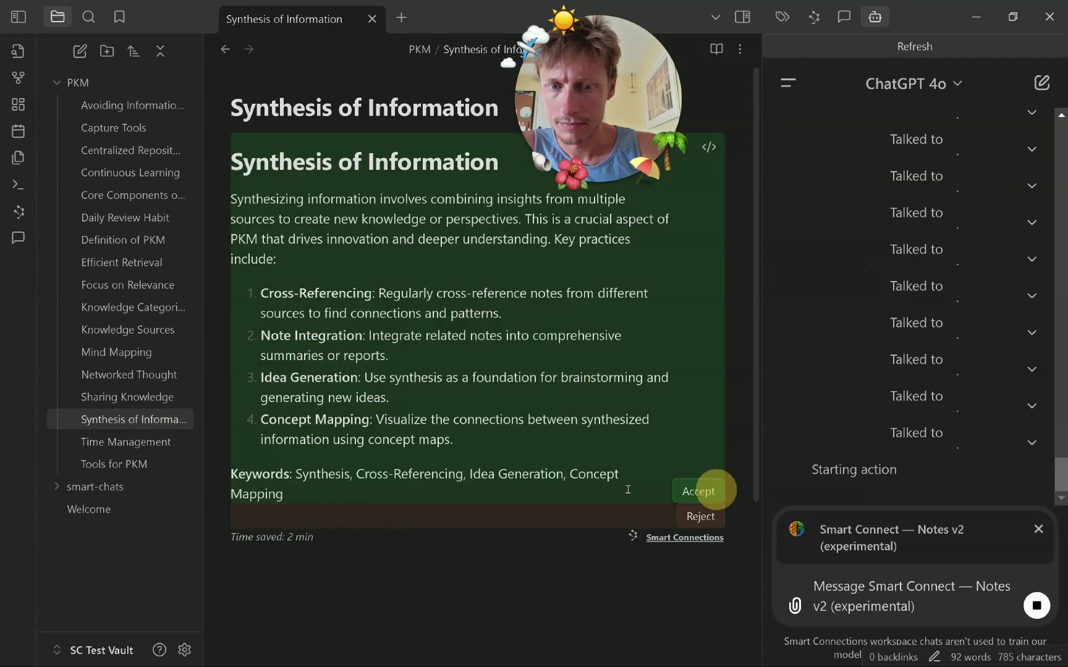
Accept the Synthesis of Information change, then check each PKM note up to Avoiding Information Overload.
left_click(710, 490)
left_click(161, 467)
left_click(160, 443)
left_click(160, 413)
left_click(160, 399)
left_click(157, 375)
left_click(154, 352)
left_click(149, 329)
left_click(145, 307)
left_click(132, 285)
left_click(127, 262)
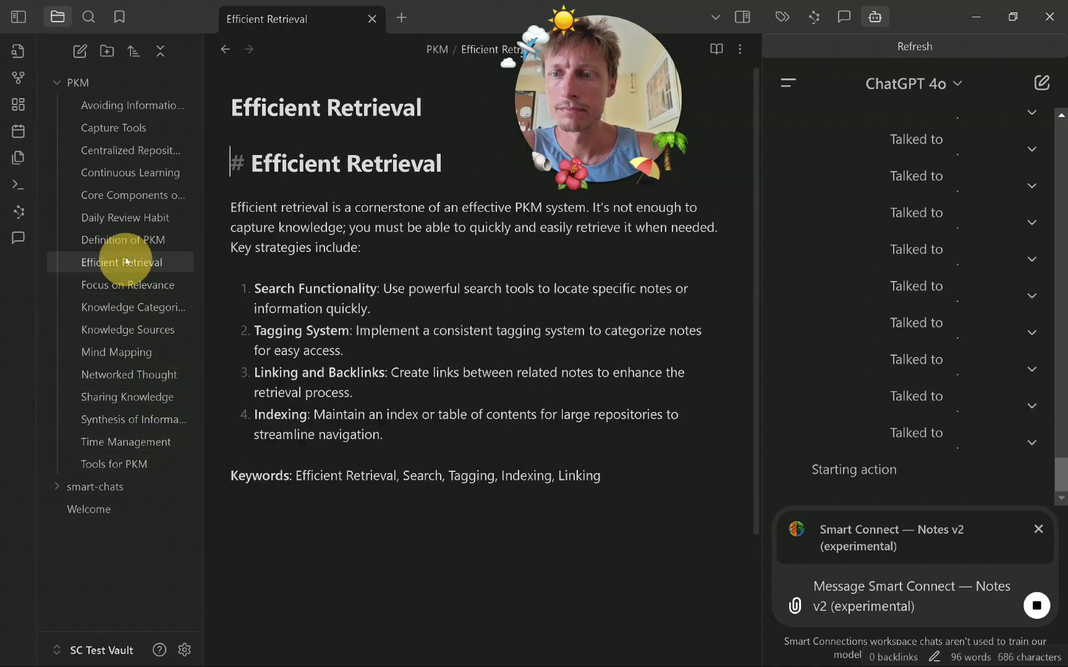
left_click(131, 240)
left_click(126, 218)
left_click(122, 194)
left_click(117, 172)
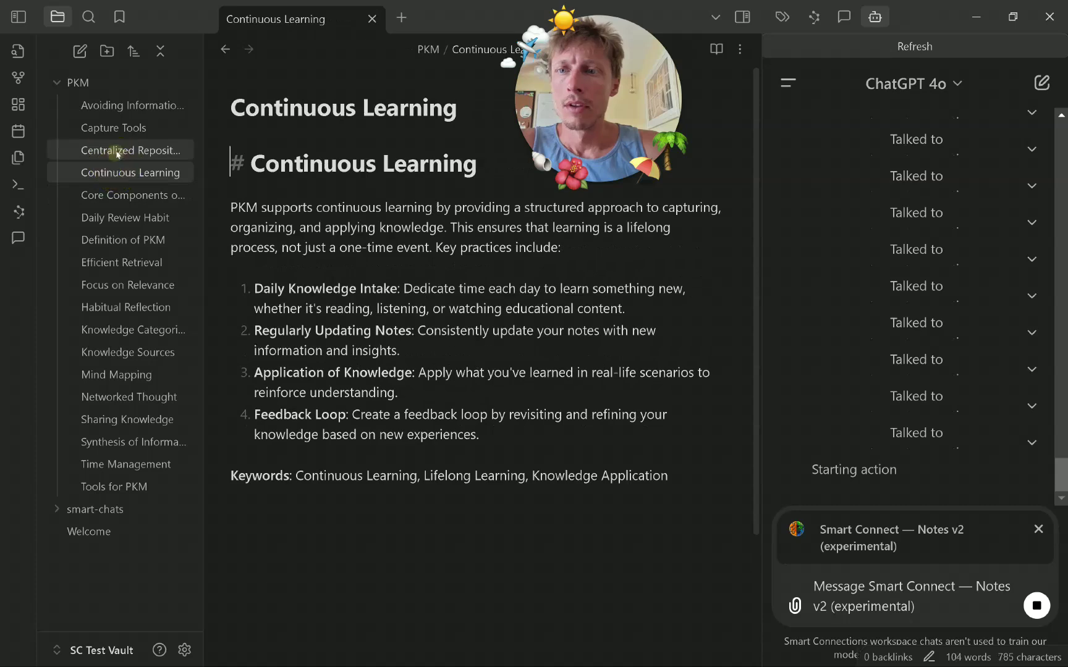
left_click(112, 150)
left_click(114, 126)
left_click(117, 105)
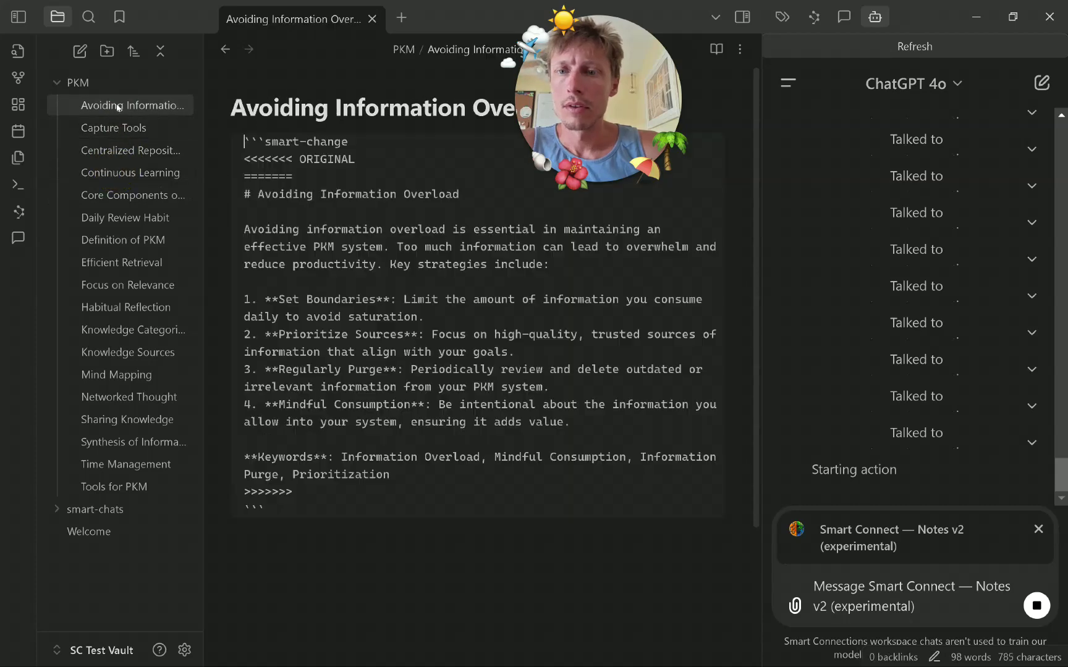
Accept the Avoiding Information Overload change and check the notes down to the new Future Proofing note.
left_click(696, 469)
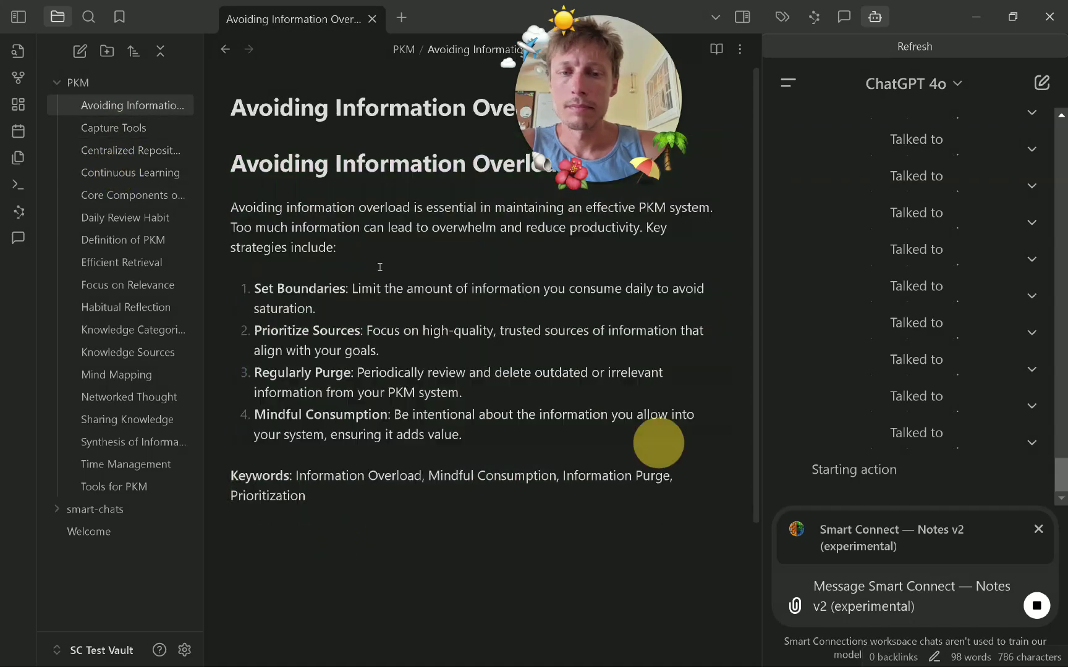
left_click(139, 127)
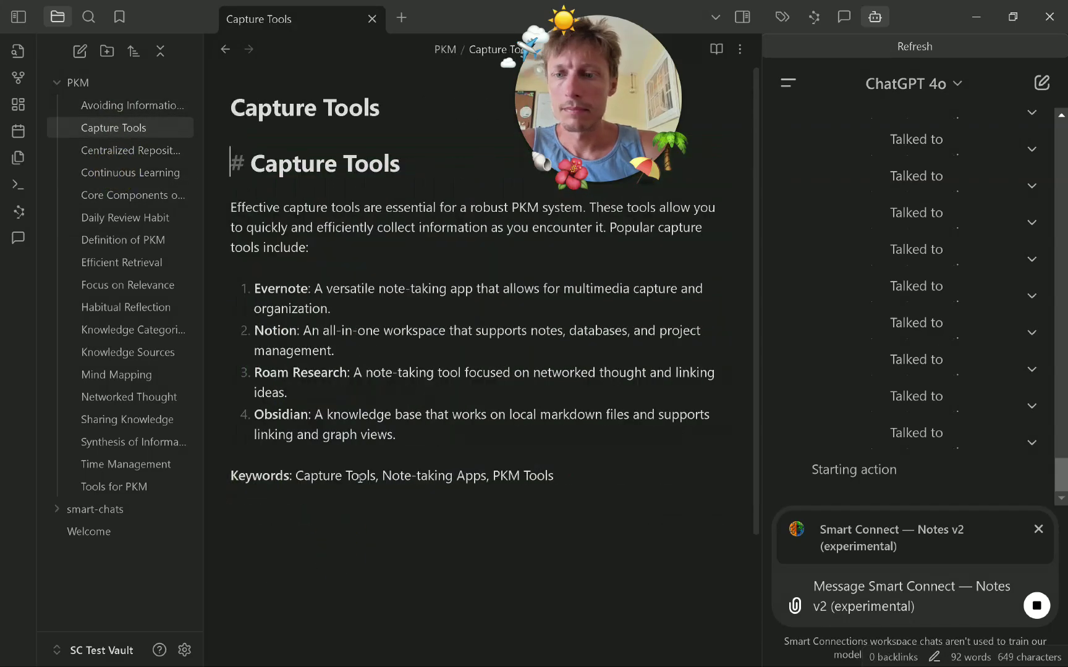
left_click(109, 152)
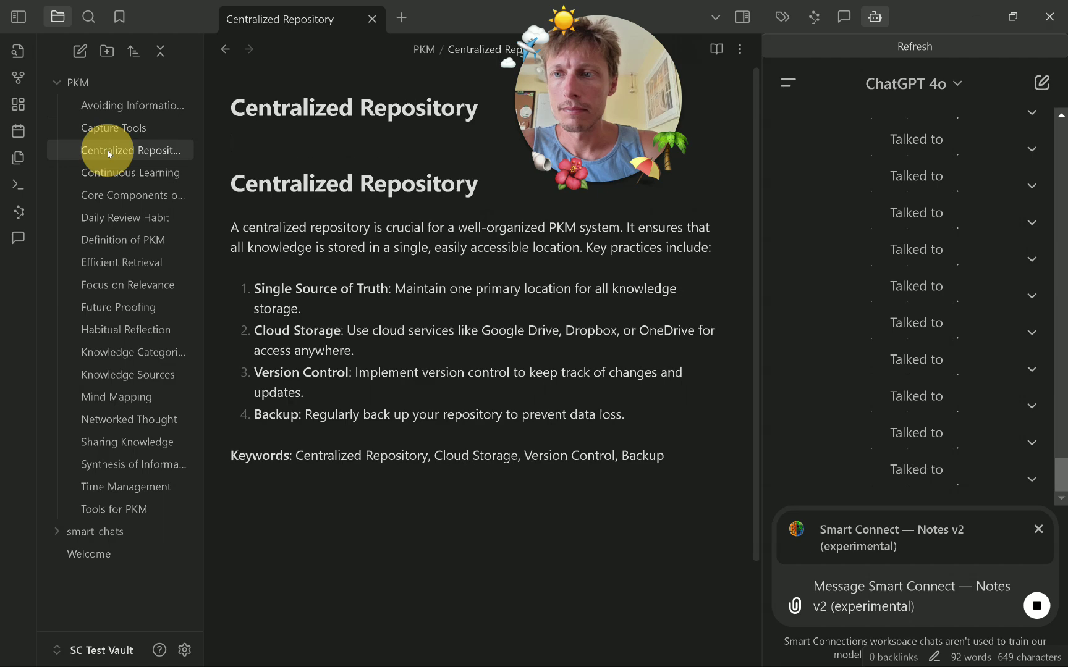
left_click(151, 173)
left_click(165, 195)
left_click(162, 239)
left_click(162, 217)
left_click(164, 241)
left_click(164, 262)
left_click(163, 307)
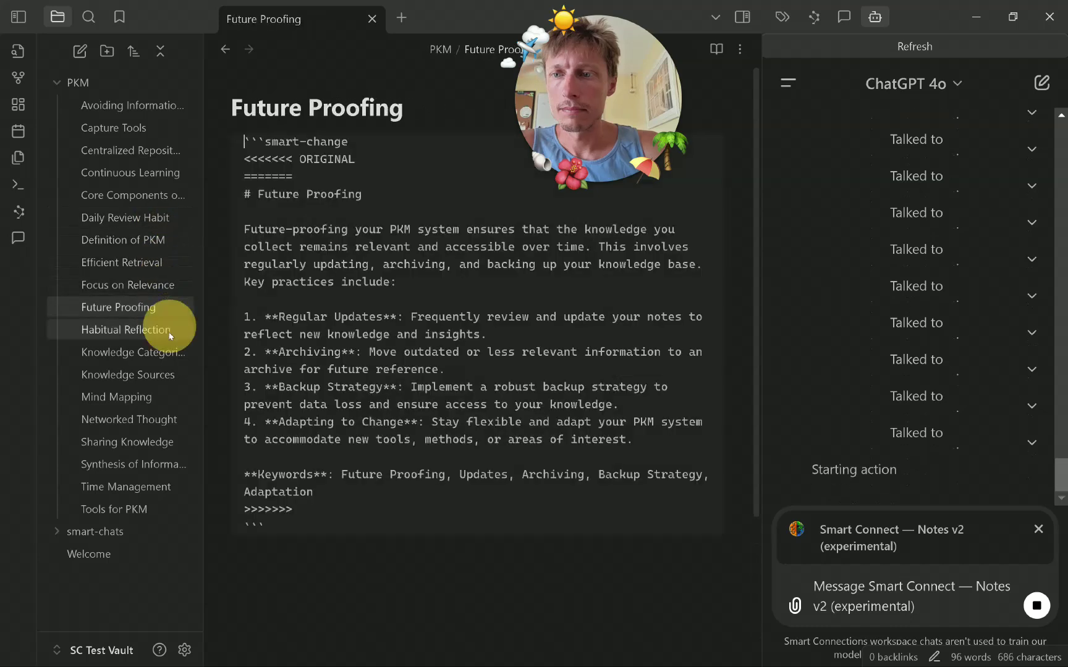
left_click(164, 352)
left_click(154, 309)
Preview and accept the pending changes in Future Proofing and Habitual Reflection.
left_click(411, 546)
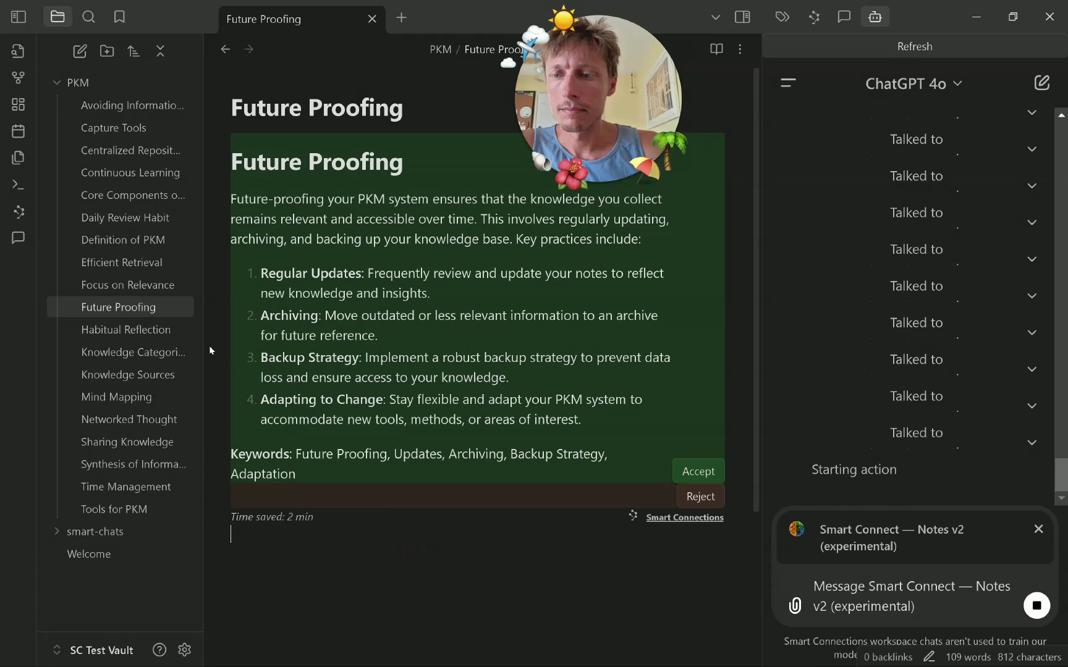
left_click(698, 471)
left_click(126, 329)
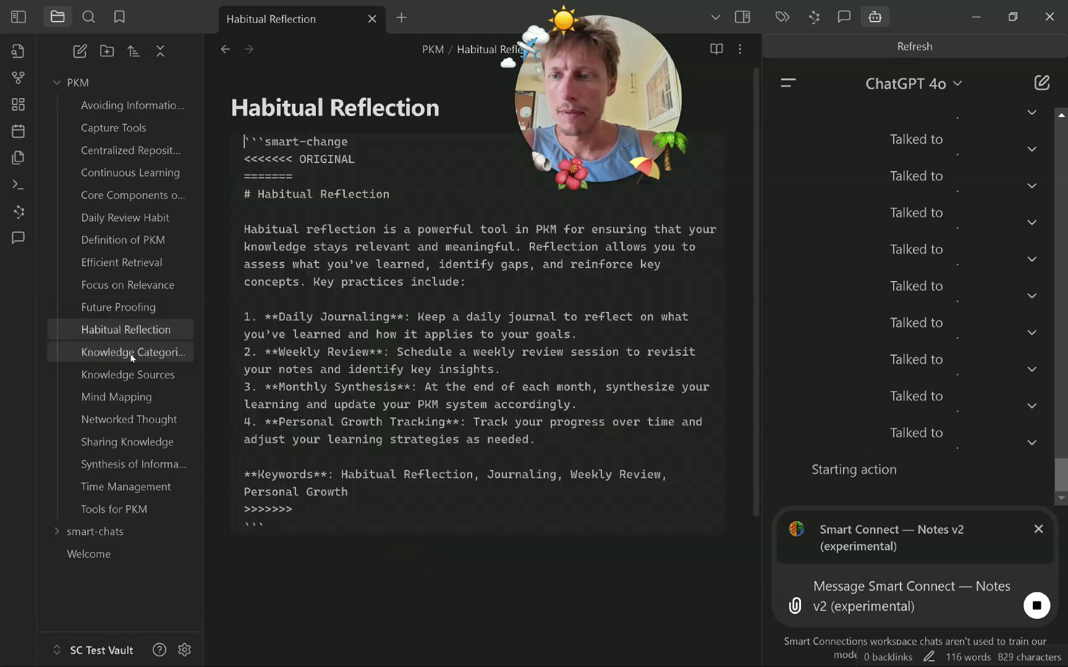
left_click(432, 547)
left_click(699, 471)
Go to the new Personalized System note and preview its pending change.
left_click(118, 351)
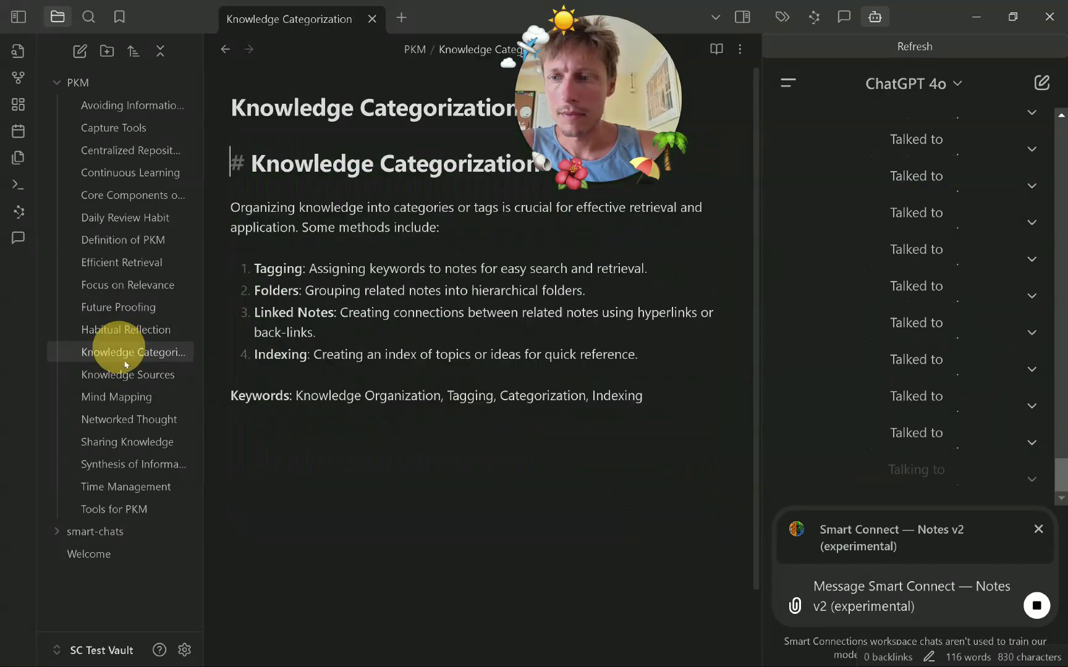
left_click(127, 375)
left_click(116, 397)
left_click(130, 442)
left_click(365, 544)
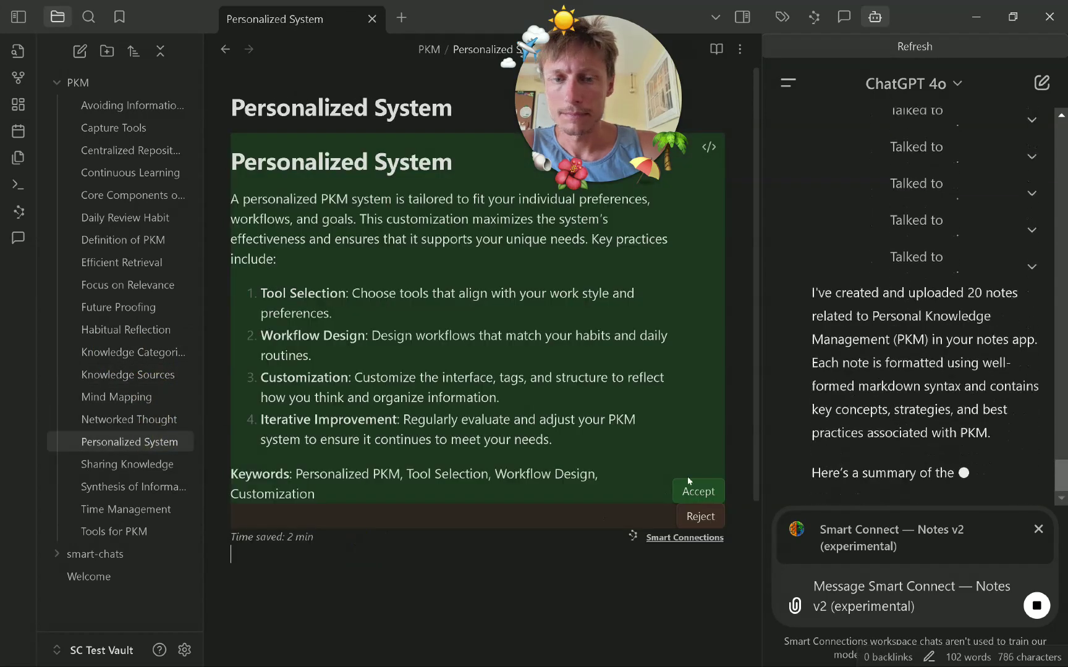
Accept the Personalized System change and check the notes from Sharing Knowledge to Tools for PKM.
left_click(701, 485)
left_click(173, 465)
left_click(167, 487)
left_click(160, 509)
left_click(157, 532)
left_click(154, 487)
left_click(158, 465)
left_click(154, 442)
Review each note up the list from Mind Mapping to Avoiding Information Overload.
left_click(154, 415)
left_click(148, 395)
left_click(148, 373)
left_click(144, 347)
left_click(144, 330)
left_click(143, 307)
left_click(142, 284)
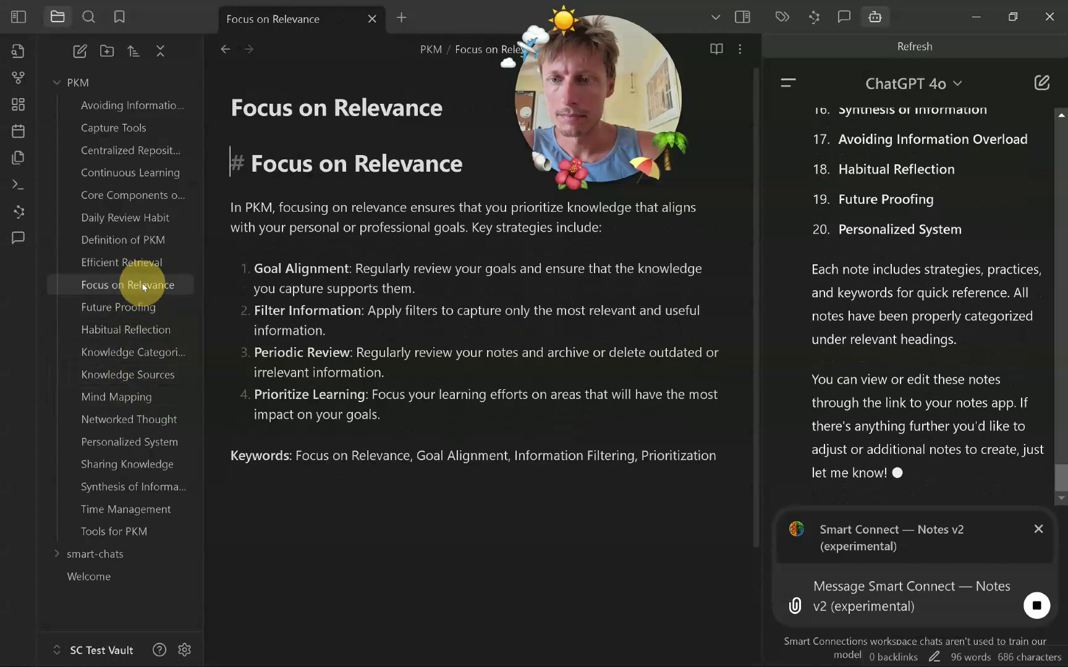
left_click(146, 217)
left_click(146, 239)
left_click(147, 195)
left_click(148, 173)
left_click(148, 151)
left_click(147, 129)
left_click(146, 105)
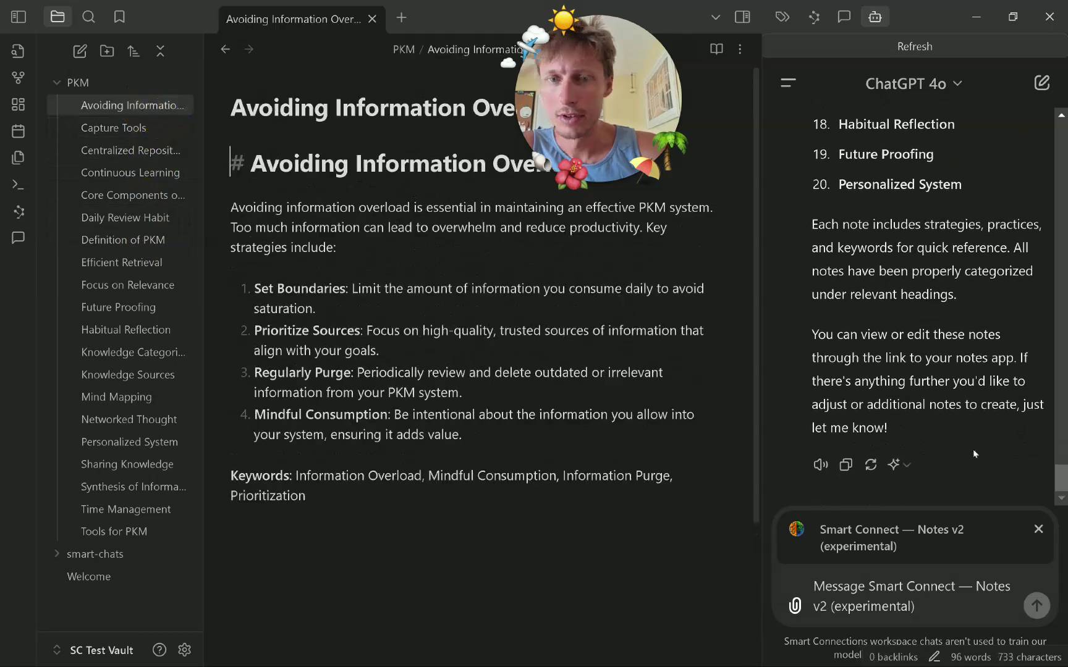
Scroll through ChatGPT's final summary listing all 20 PKM notes.
scroll(867, 295, "up", 10)
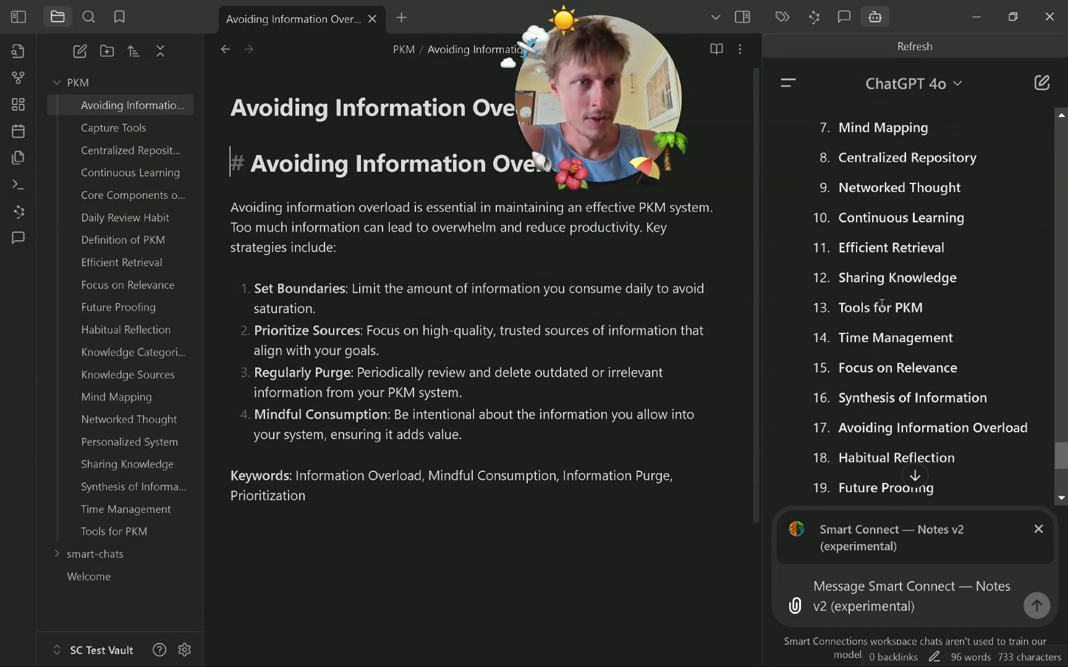
scroll(859, 278, "up", 4)
left_click_drag(817, 320, 1038, 369)
scroll(927, 371, "down", 10)
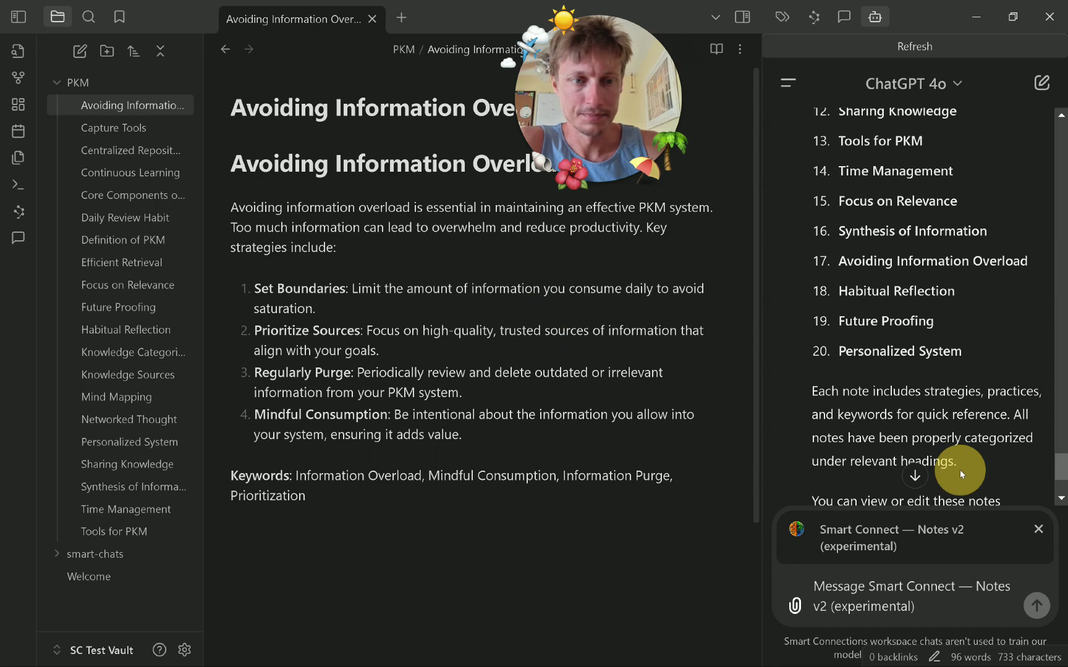
scroll(960, 471, "down", 3)
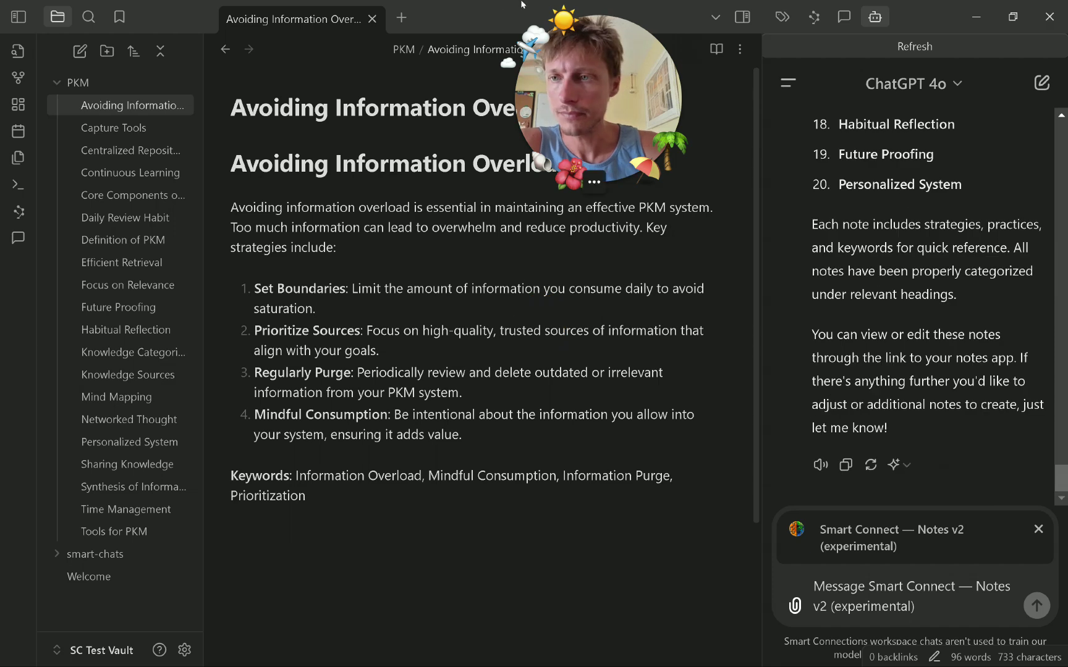
left_click(844, 18)
Show Smart Connections related notes and refresh them until embedding completes.
left_click(813, 17)
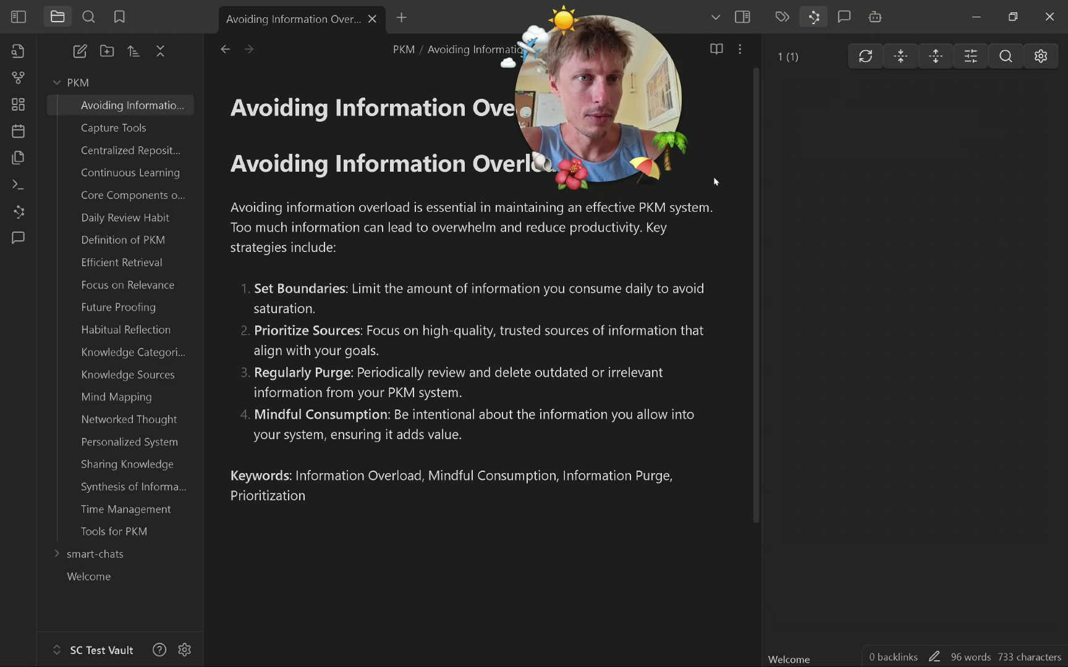
left_click(859, 56)
left_click(860, 55)
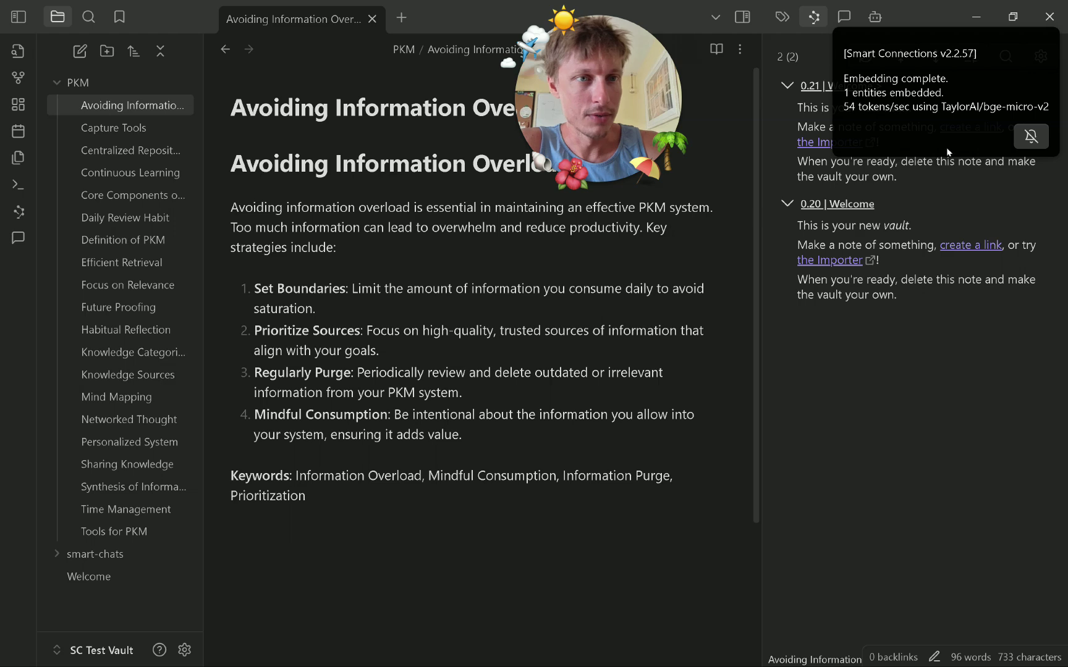
left_click(921, 112)
left_click(865, 56)
View Focus on Relevance's related notes with the results collapsed, then open the Welcome result.
left_click(135, 284)
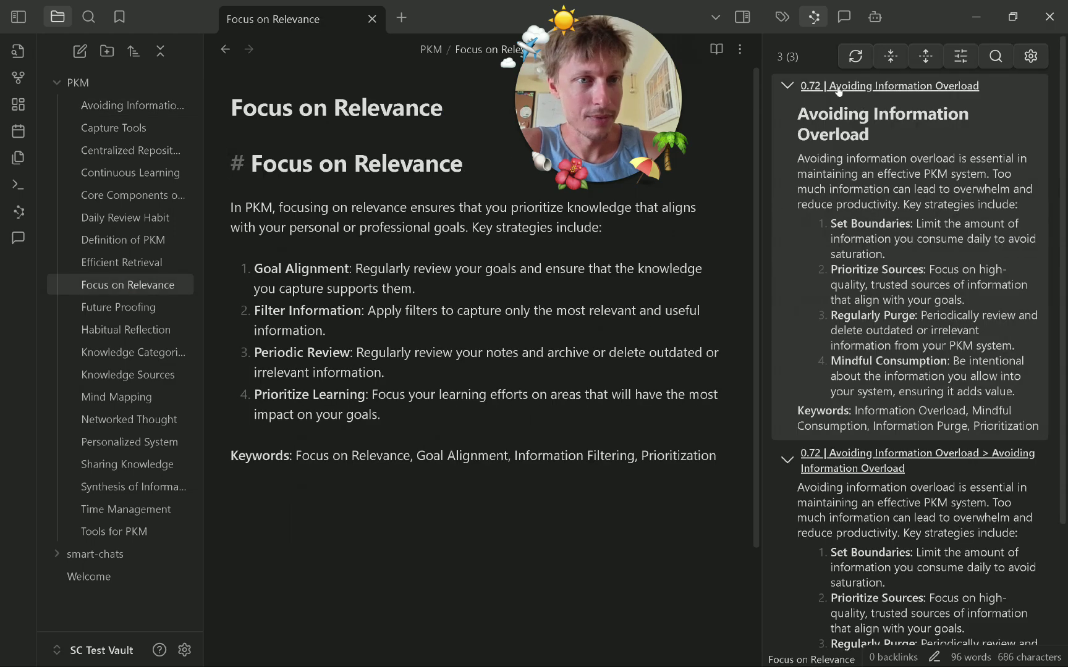
left_click(787, 85)
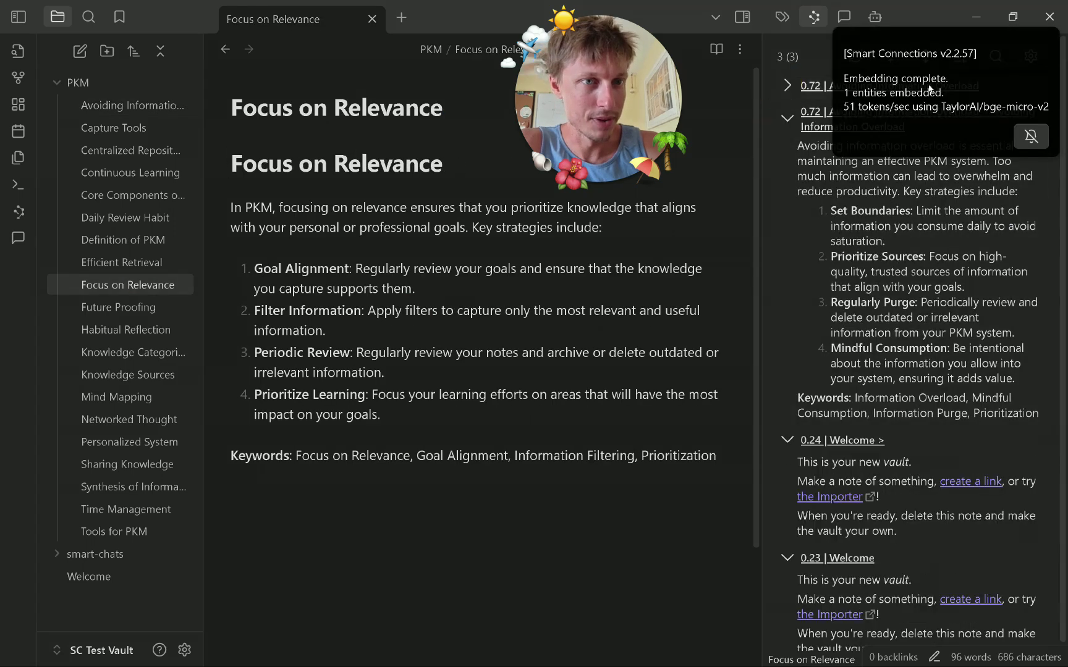
left_click(786, 117)
left_click(786, 149)
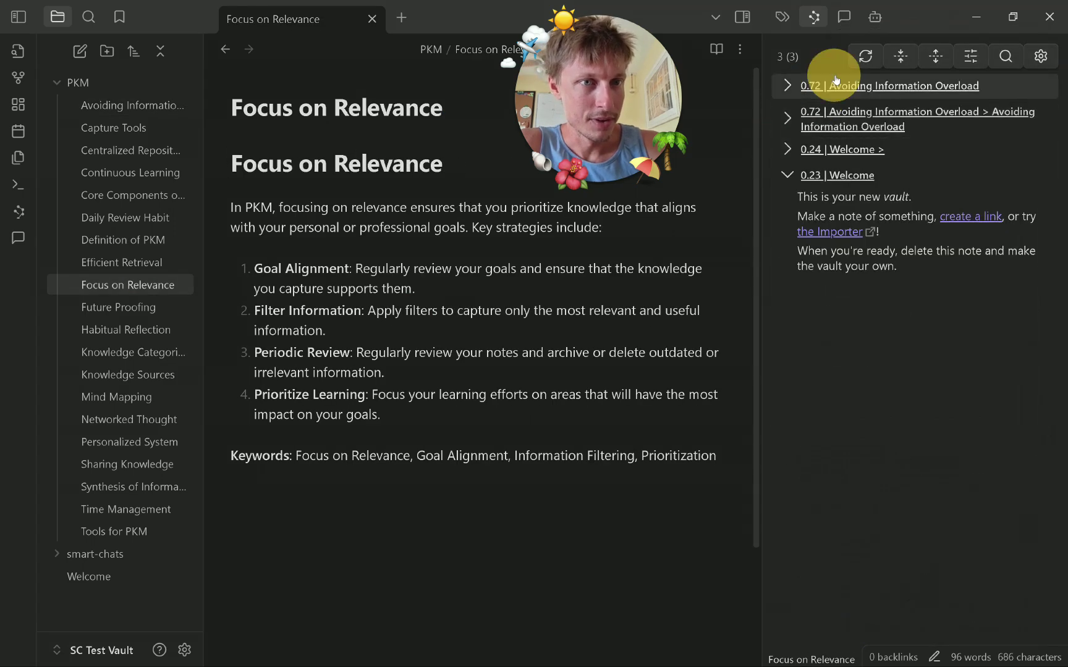
left_click(822, 175)
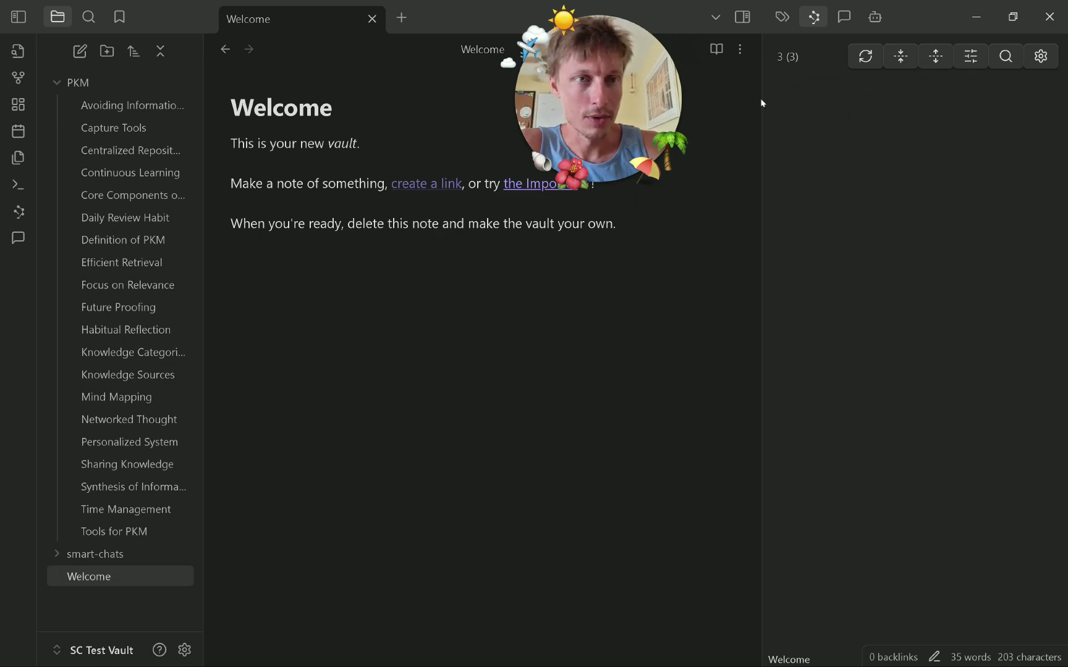
Refresh Habitual Reflection's related notes and collapse the Focus on Relevance and Avoiding Information Overload entries.
left_click(137, 331)
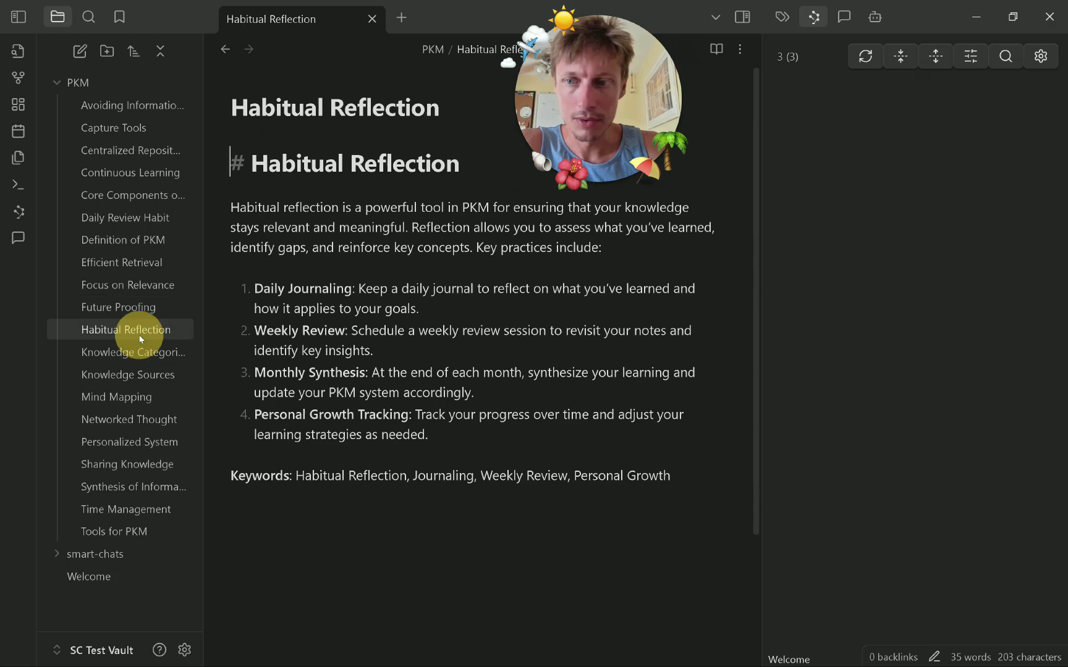
left_click(865, 56)
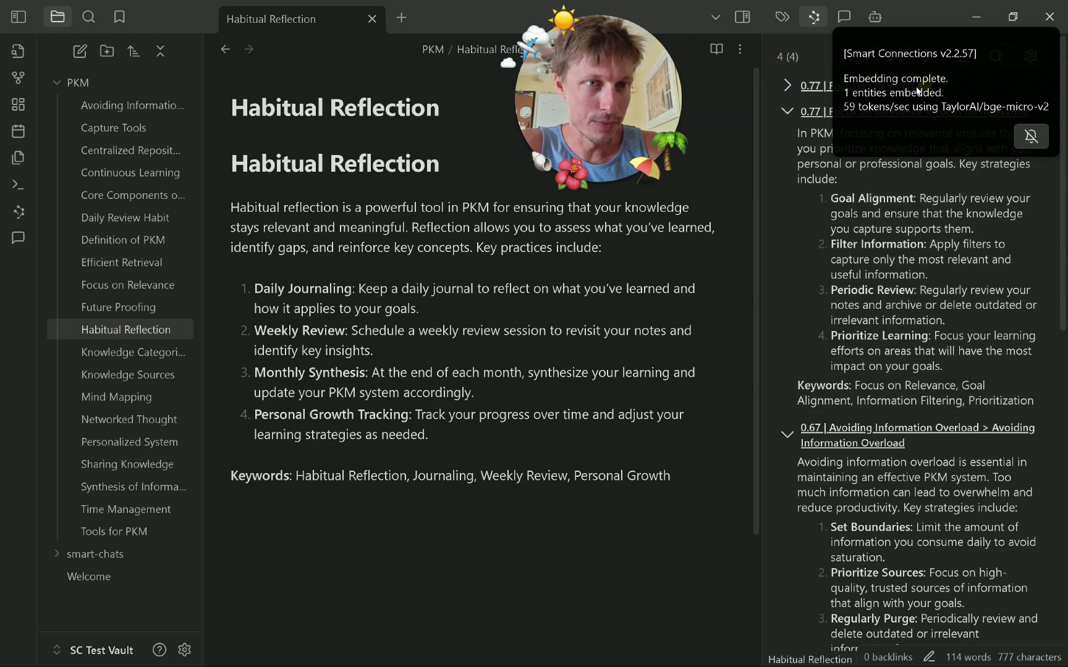
left_click(786, 112)
left_click(786, 144)
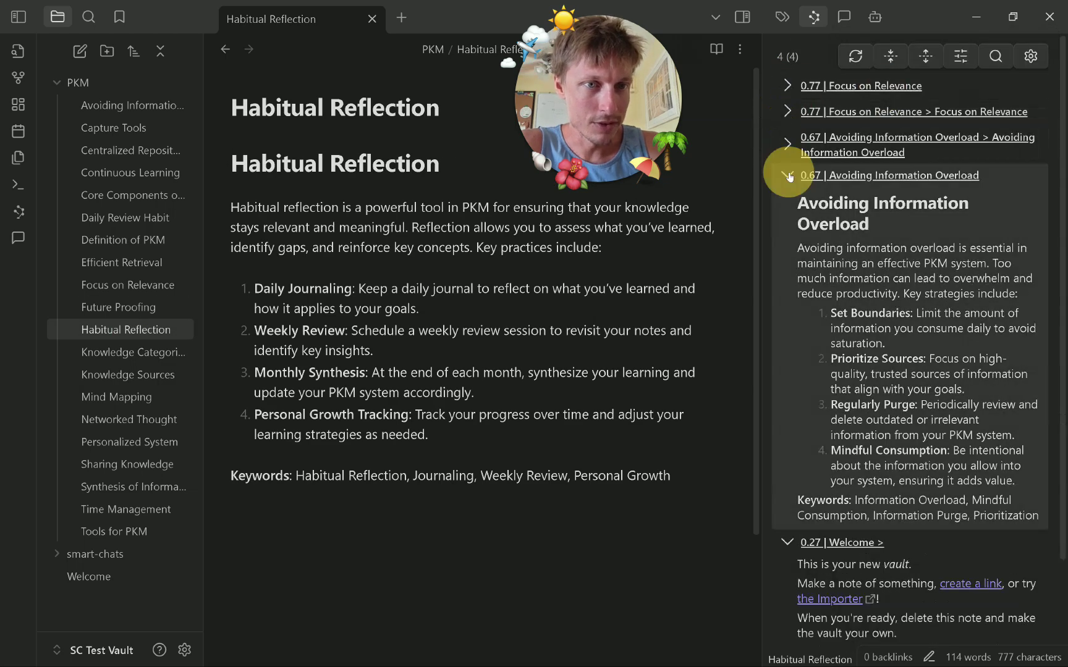
left_click(787, 176)
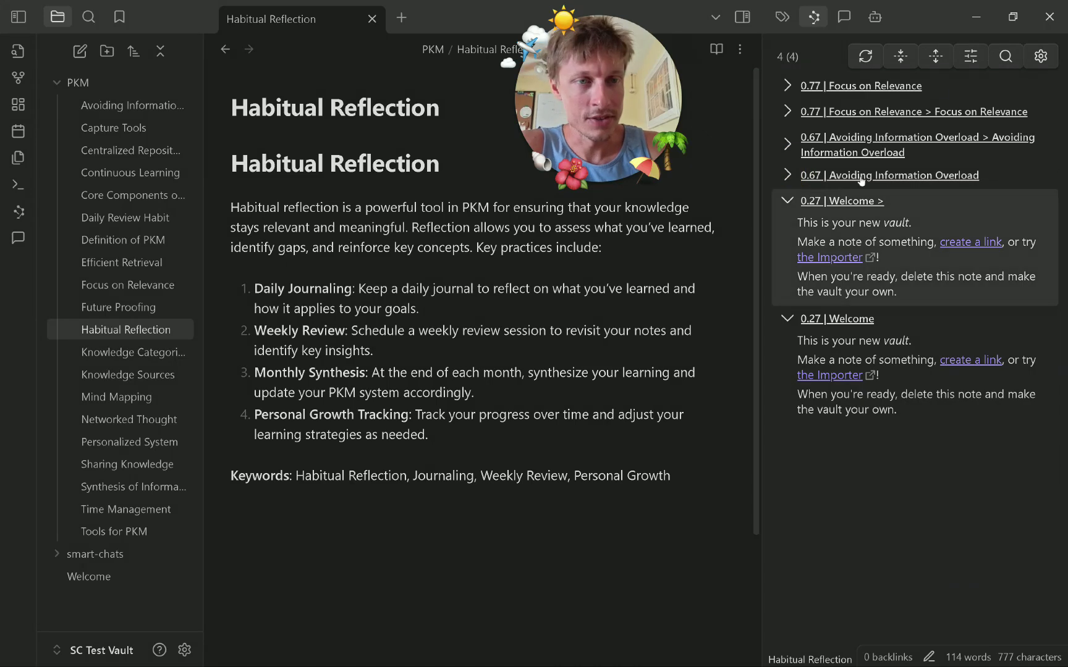
left_click(184, 650)
scroll(453, 396, "down", 15)
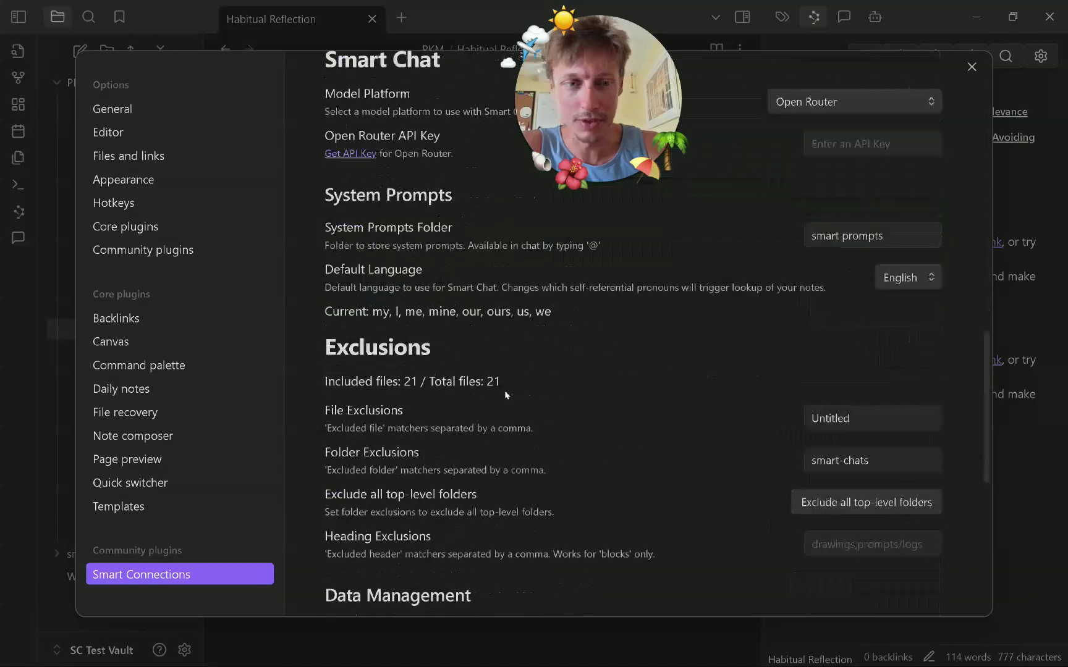
scroll(881, 507, "down", 5)
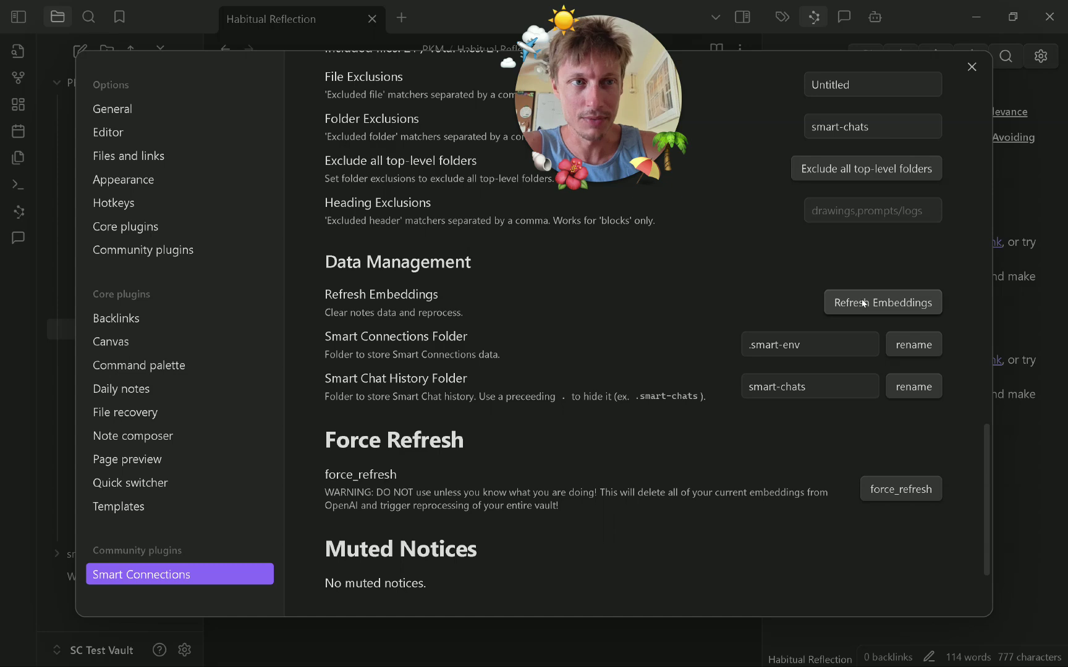
left_click(972, 67)
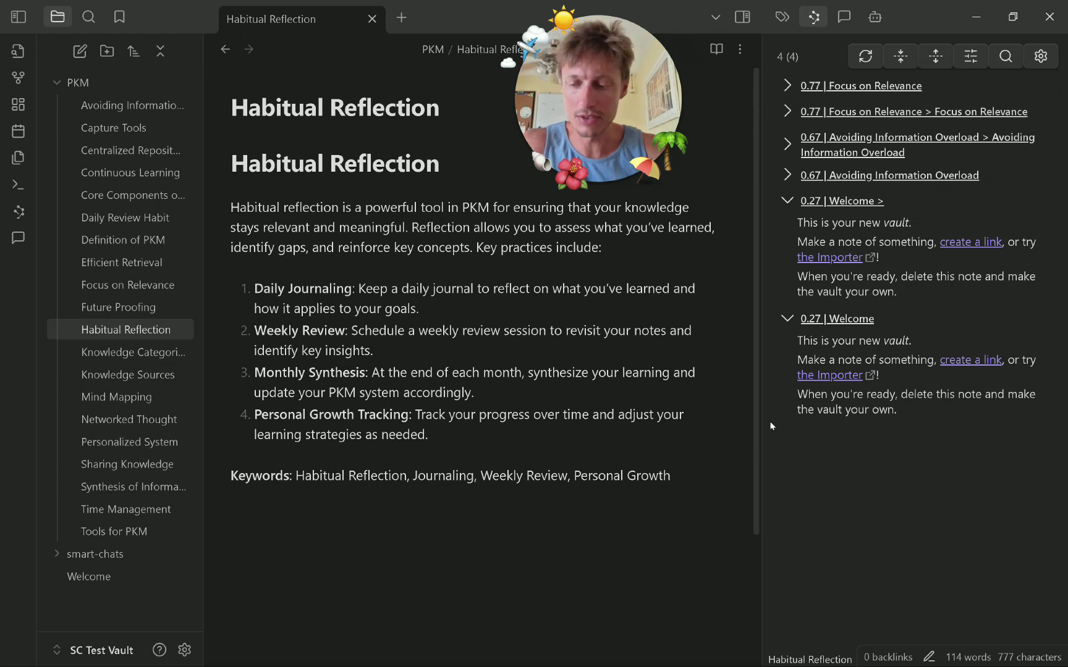
key("ctrl+shift+i")
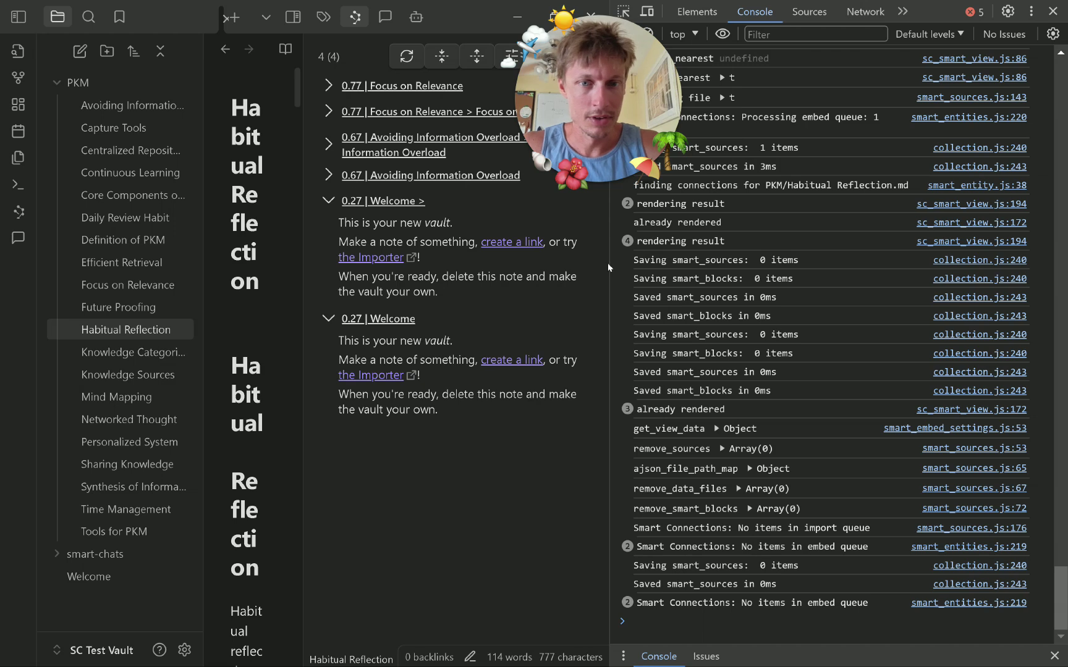
scroll(779, 262, "up", 1)
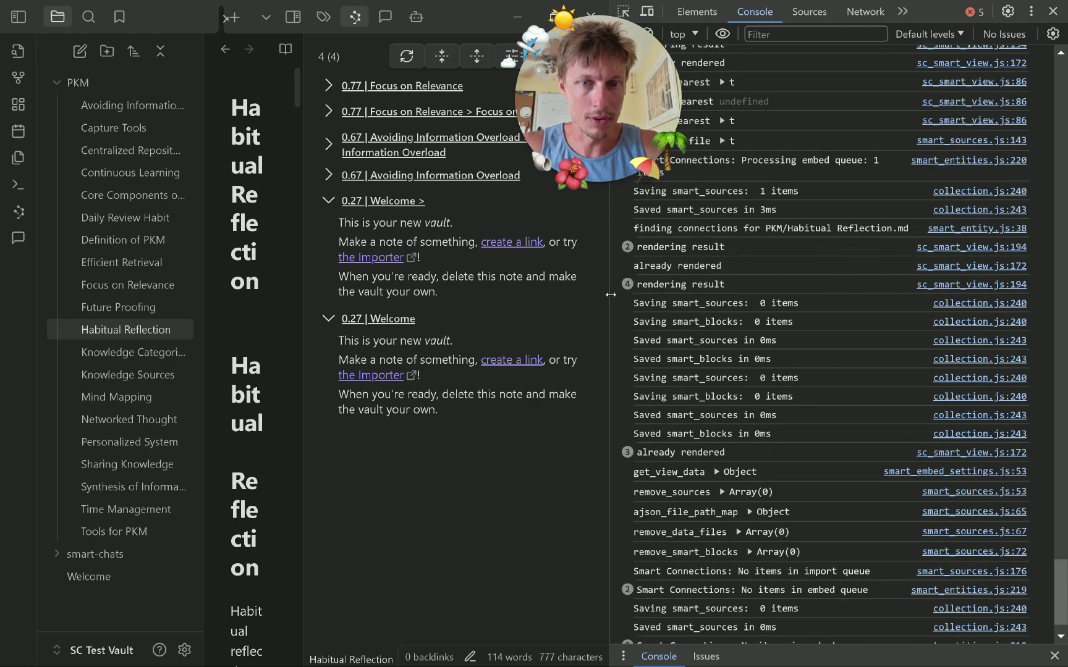
left_click_drag(611, 295, 885, 304)
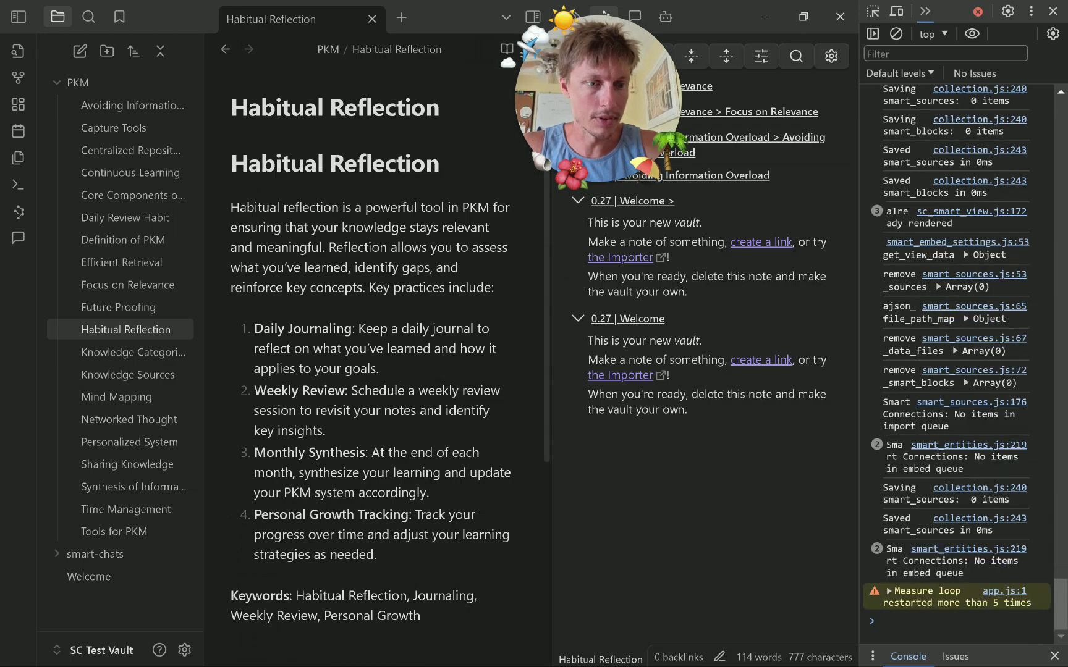
left_click(1052, 11)
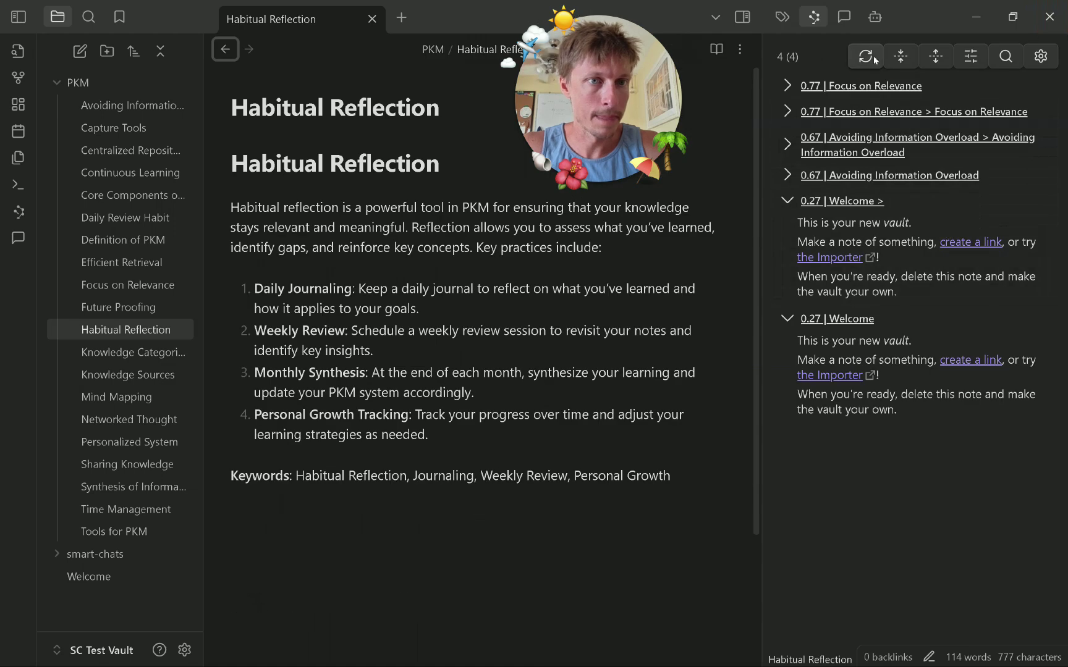
Force a confirmed full re-embedding of the vault from the Smart Connections settings.
left_click(104, 281)
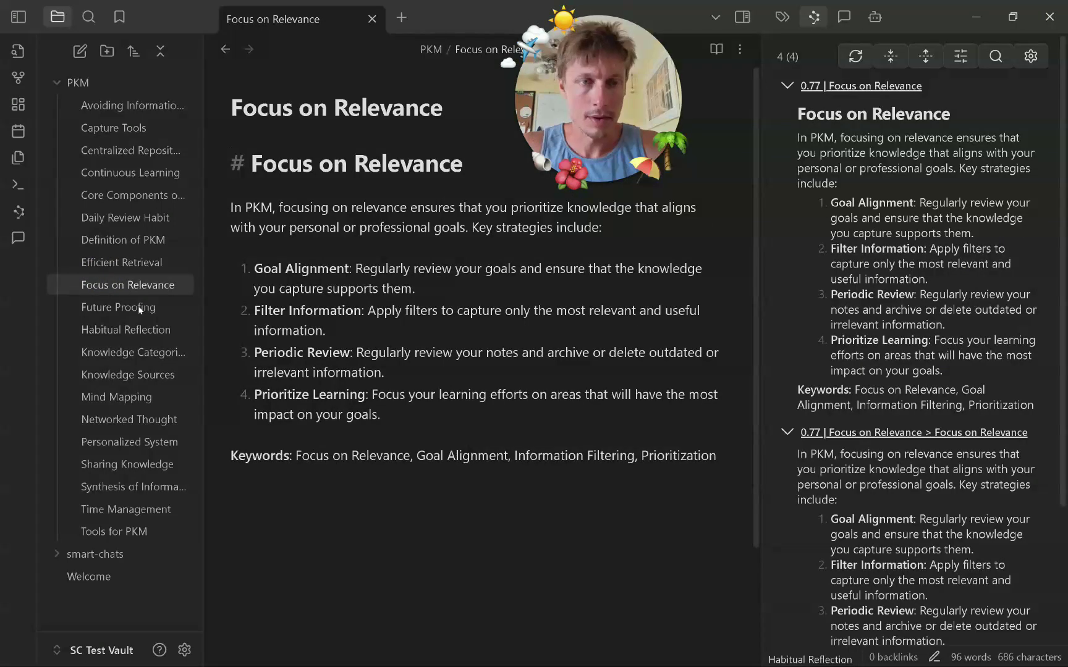
left_click(185, 649)
scroll(655, 482, "down", 15)
left_click(907, 165)
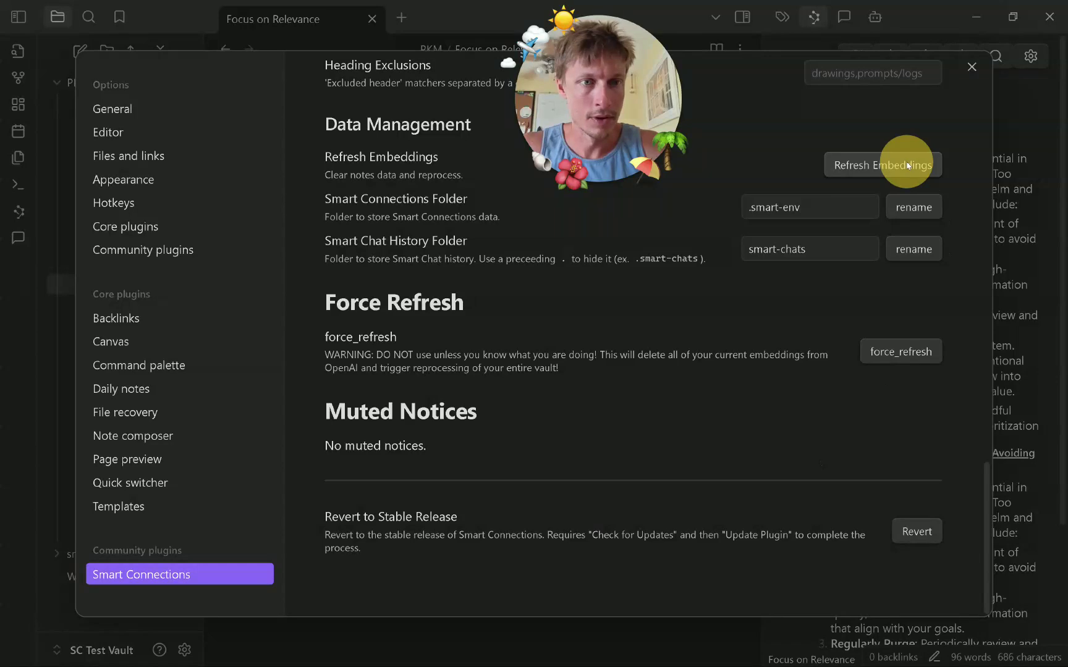
scroll(892, 249, "up", 7)
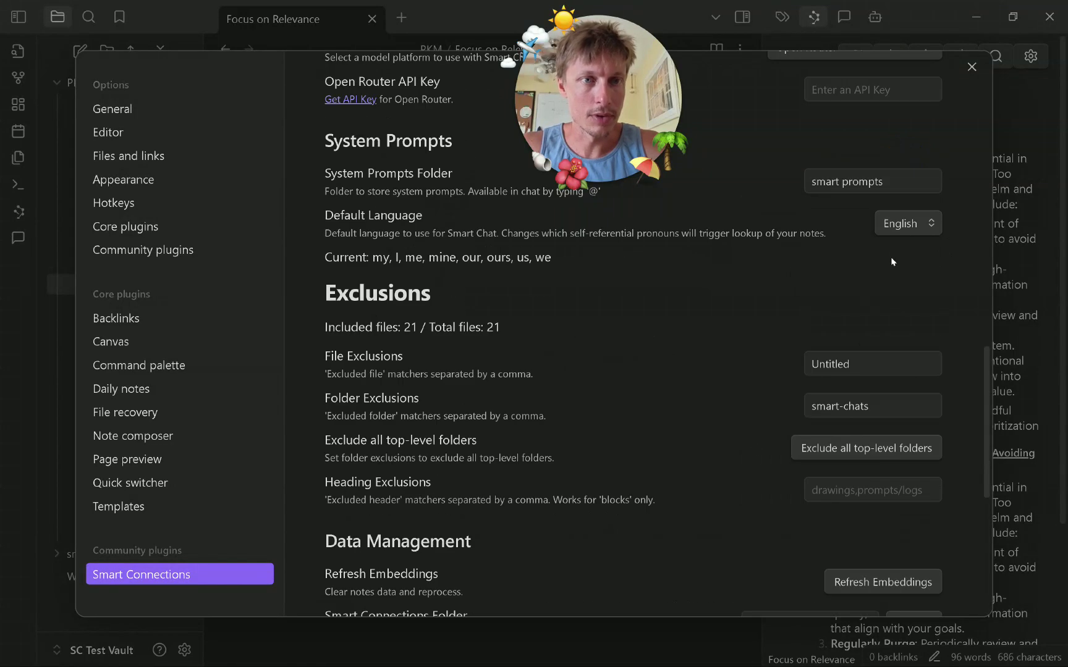
scroll(884, 249, "down", 7)
left_click(890, 353)
left_click(674, 350)
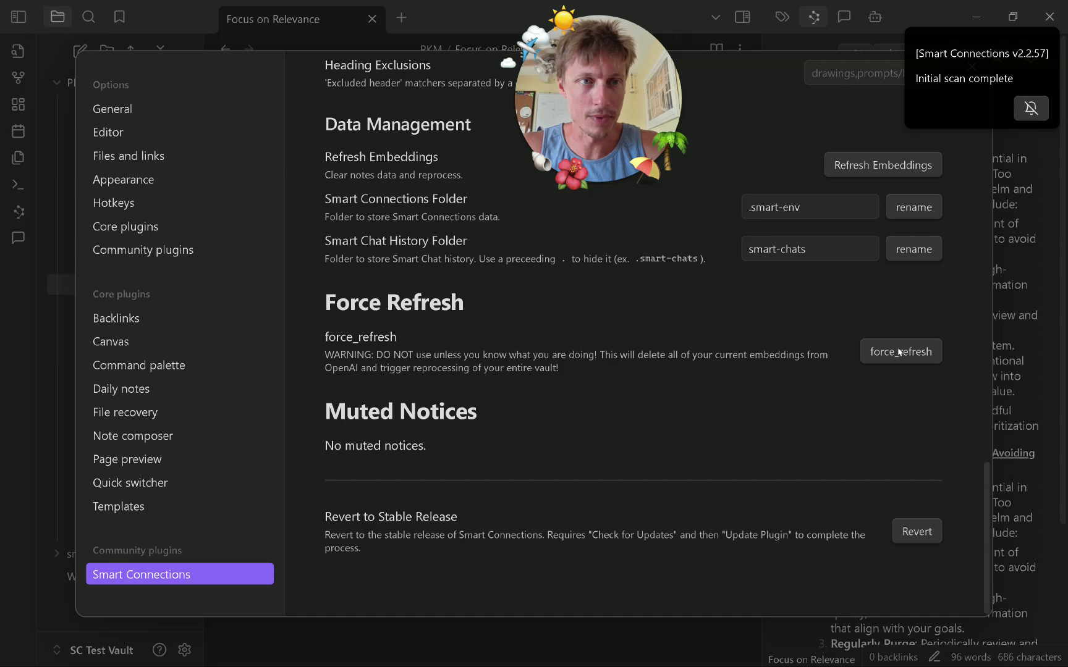
left_click(944, 150)
left_click(965, 64)
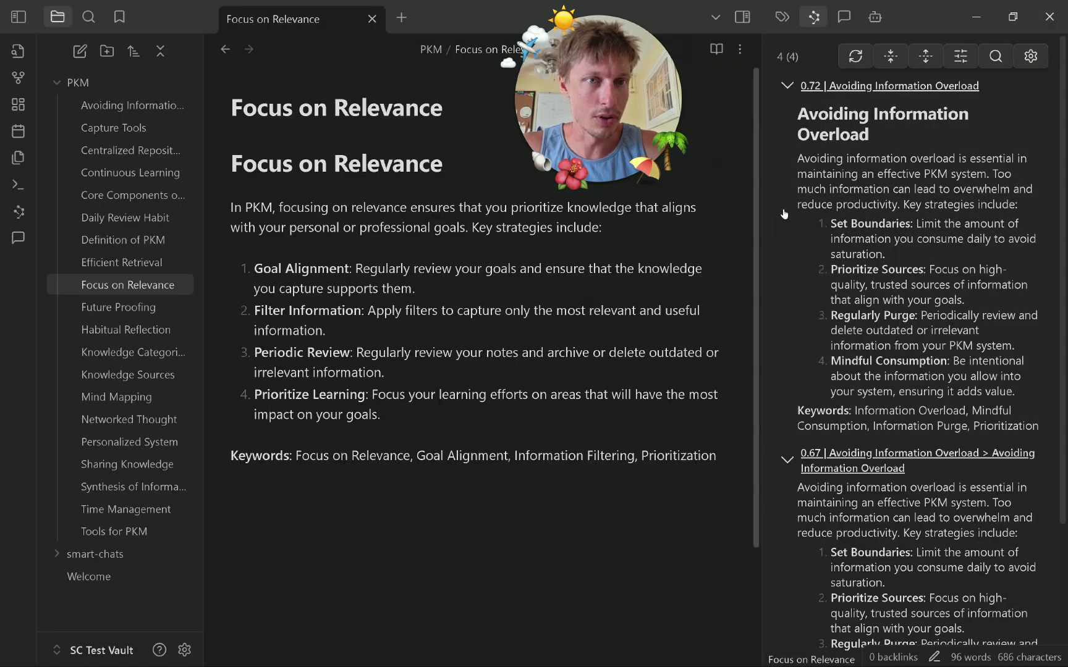
Open the Habitual Reflection, Mind Mapping and Core Components of PKM notes.
left_click(145, 329)
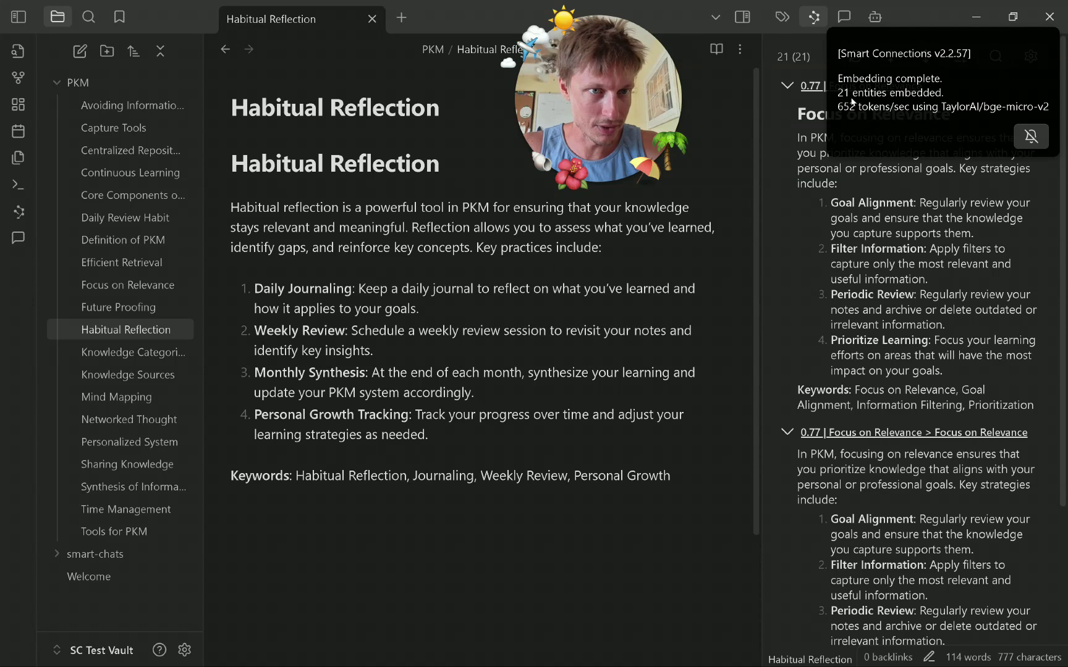
left_click(913, 109)
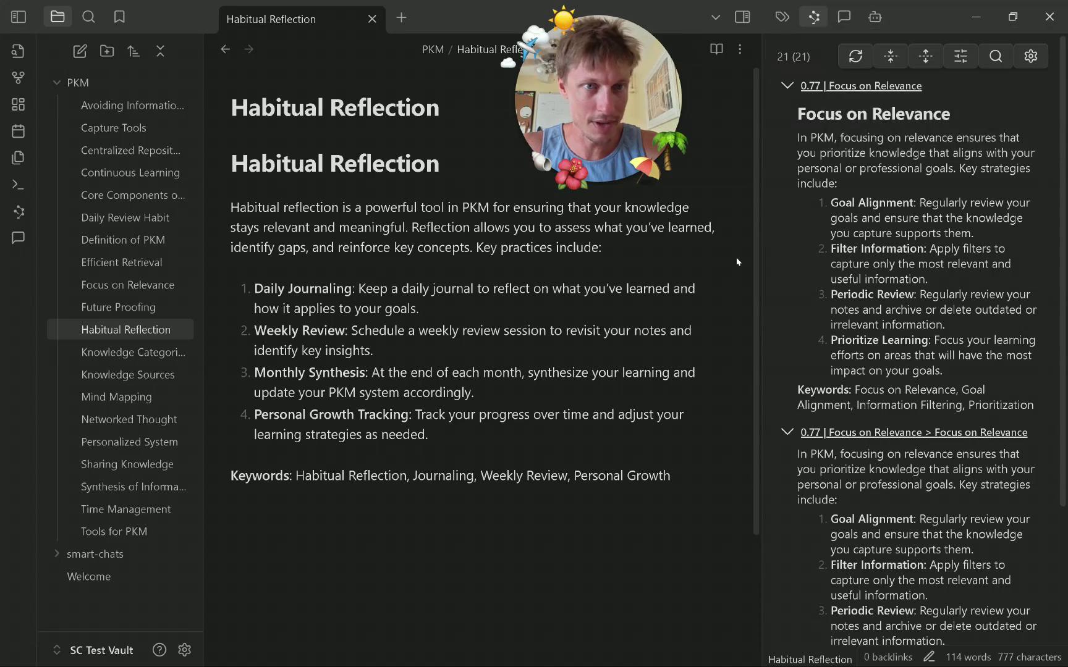
left_click(115, 395)
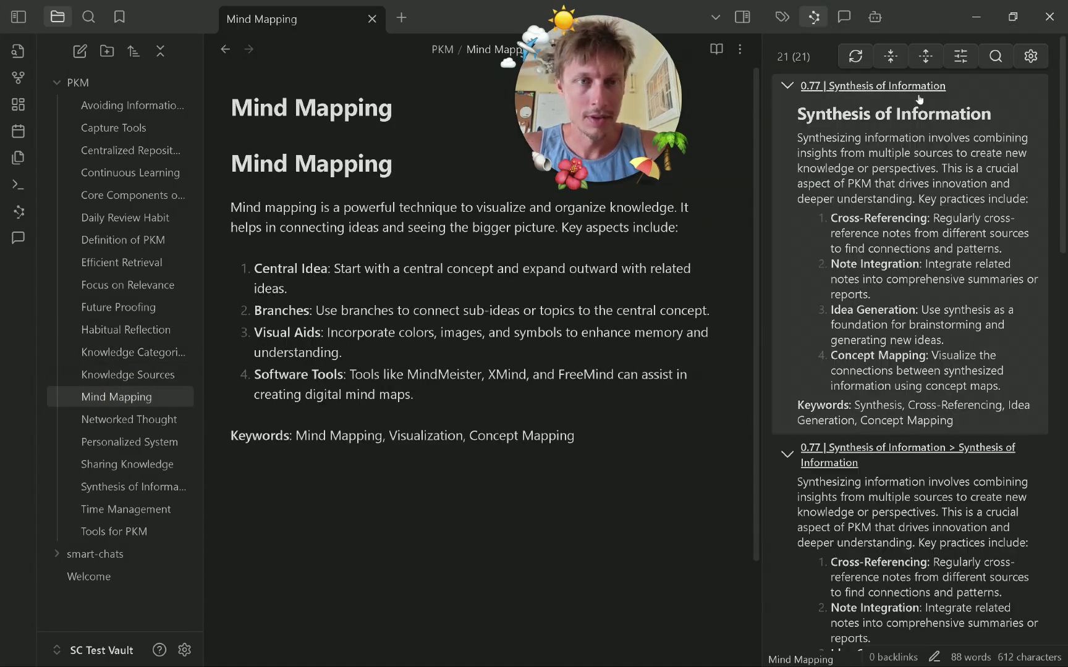
left_click(162, 194)
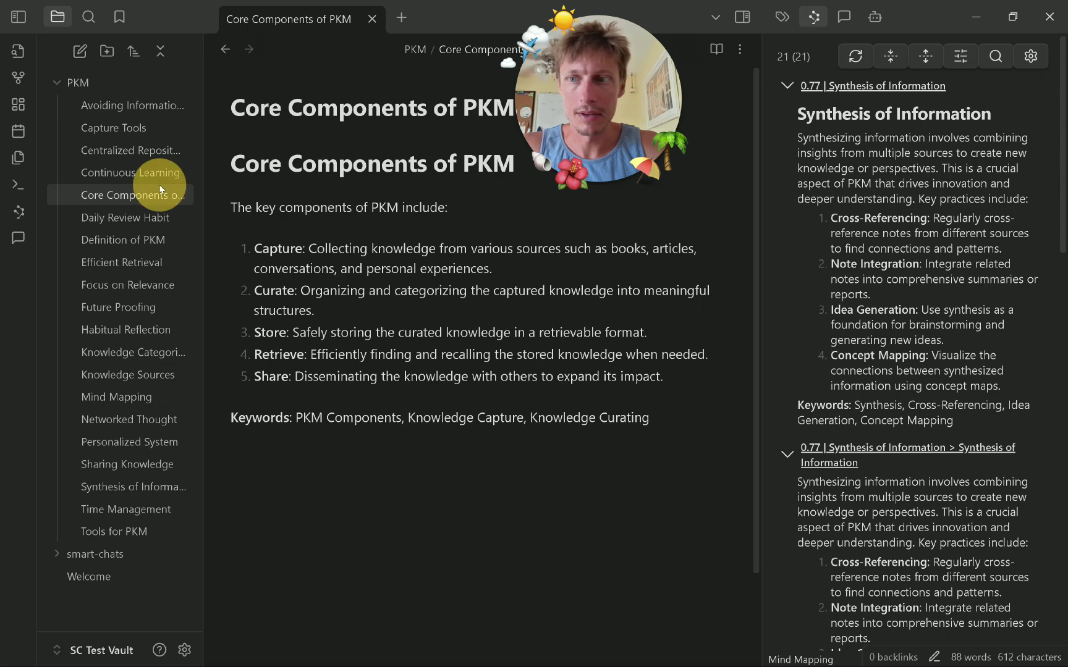
Restart Smart Connections by toggling it off and on in Community plugins.
left_click(184, 650)
left_click(203, 247)
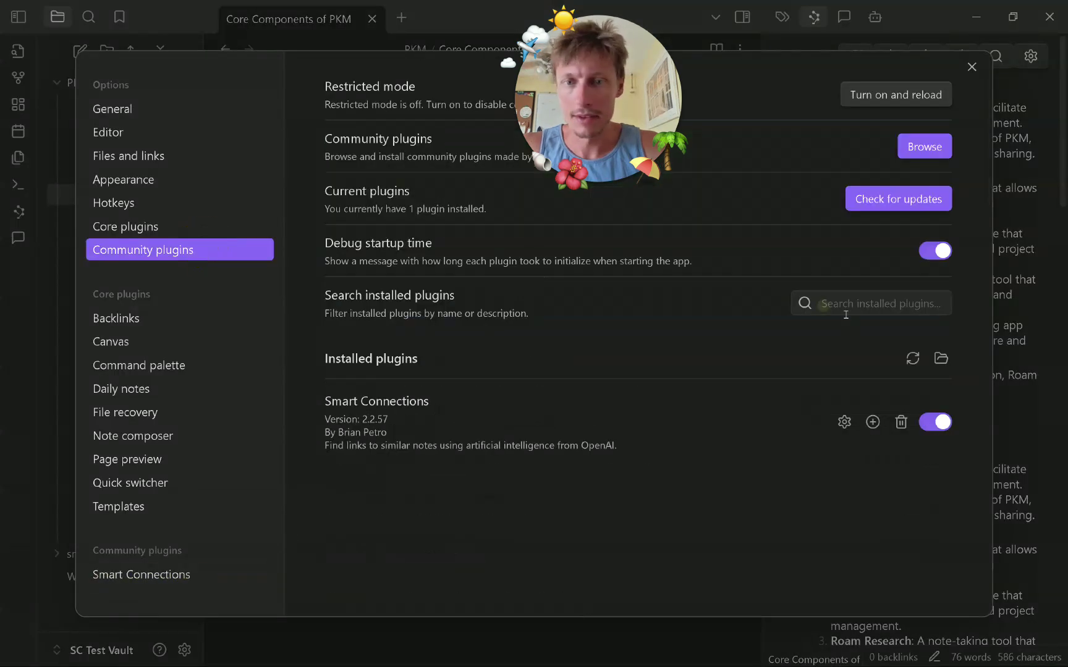
left_click(935, 422)
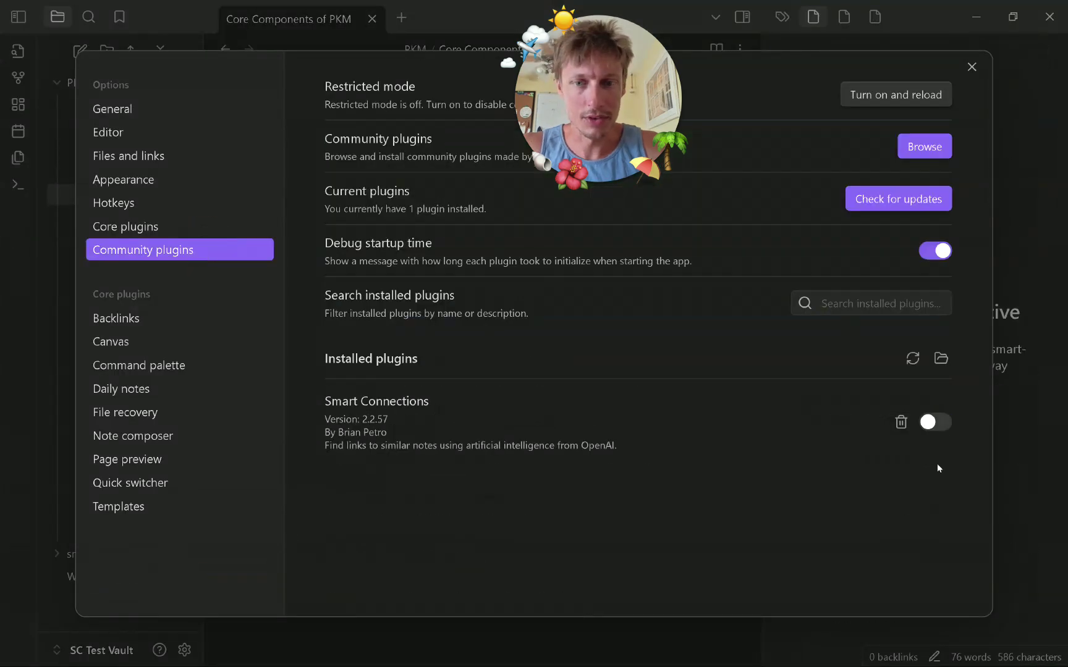
left_click(934, 422)
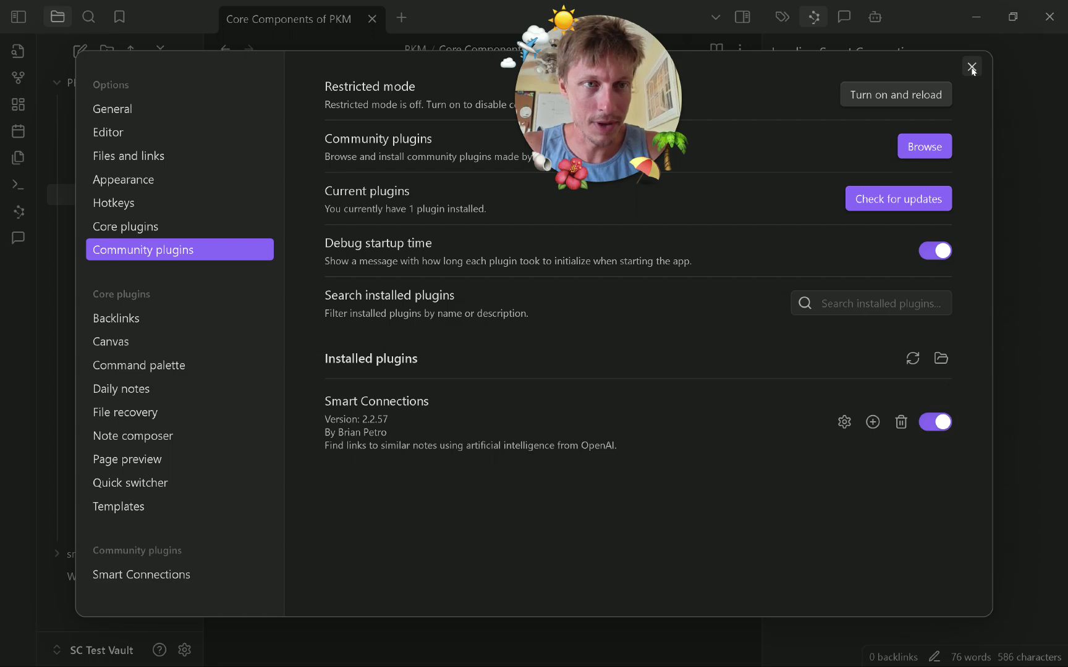
left_click(971, 67)
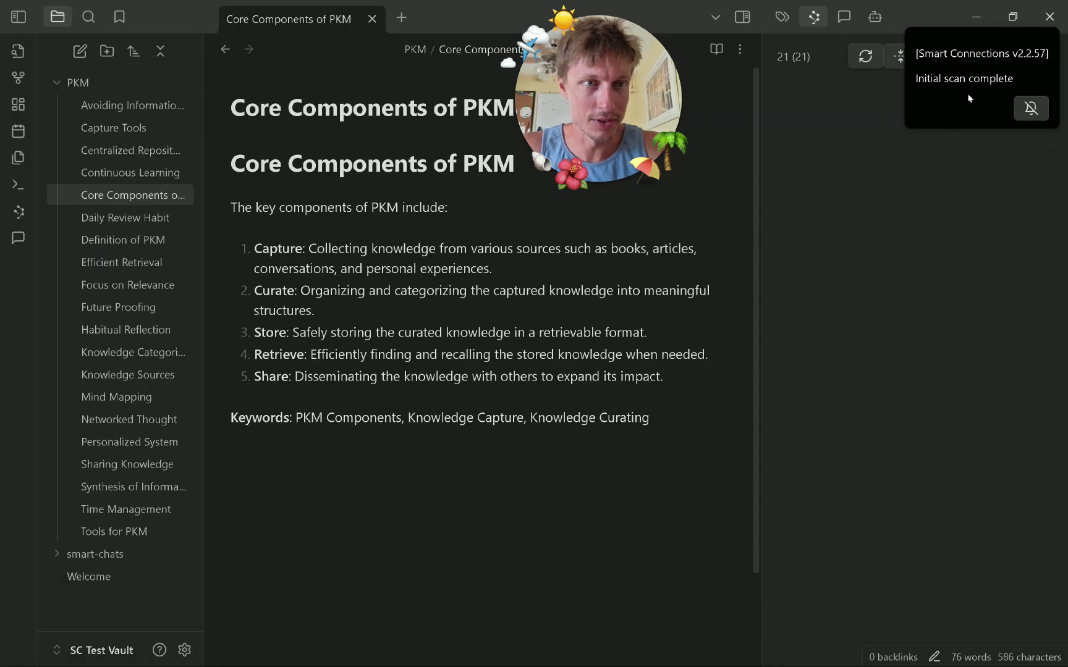
left_click(983, 68)
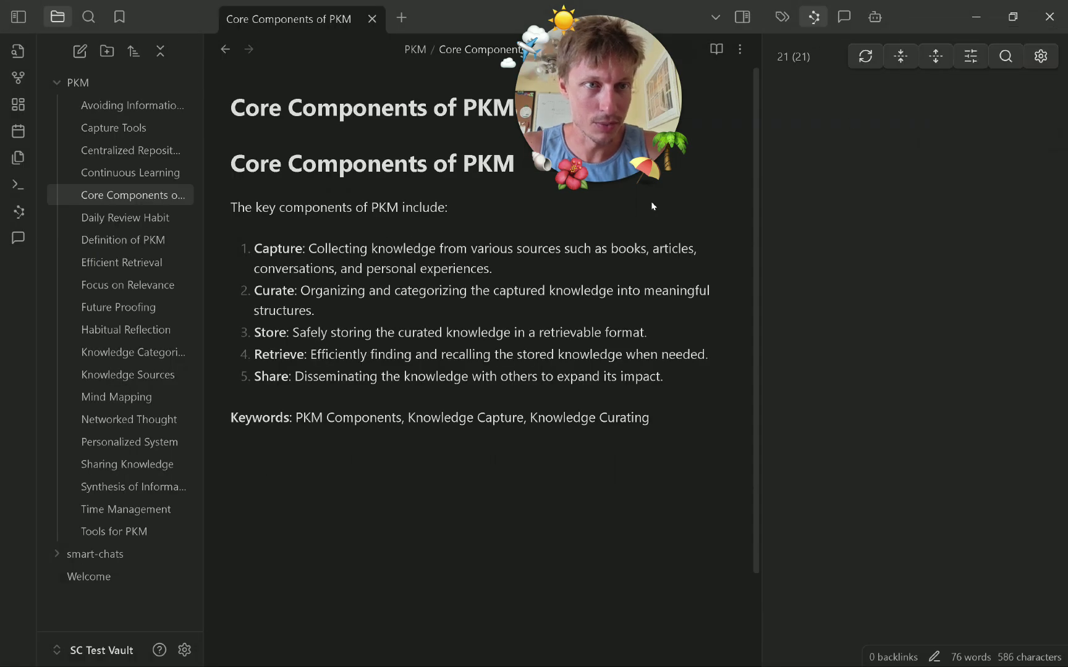
Fold related results to titles and view Future Proofing, with Continuous Learning top at 0.74.
left_click(62, 284)
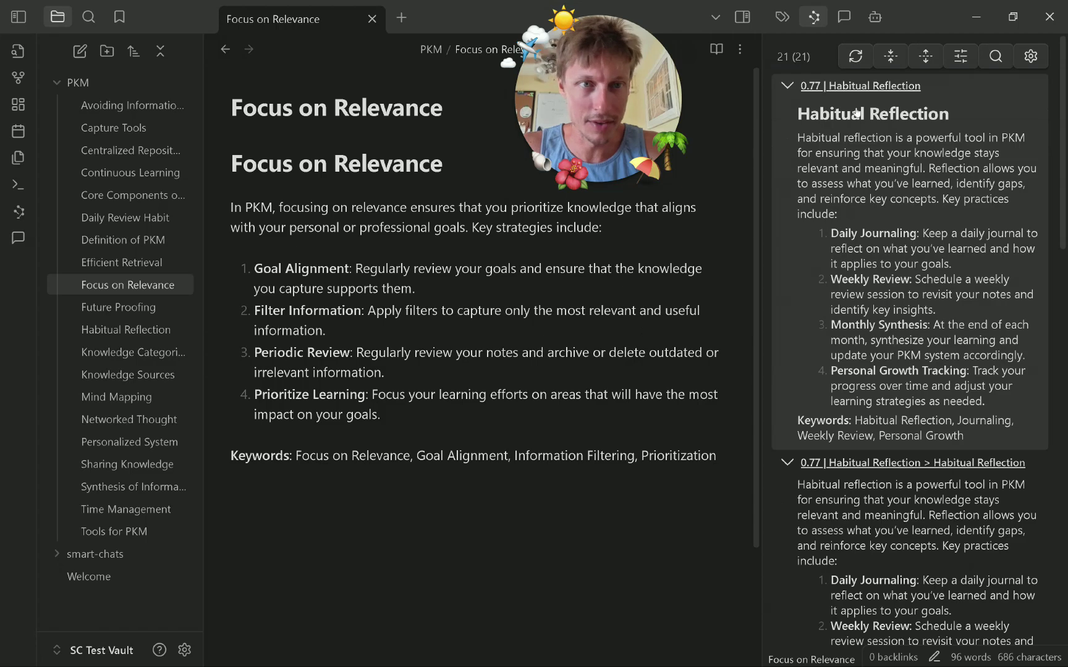
left_click(891, 54)
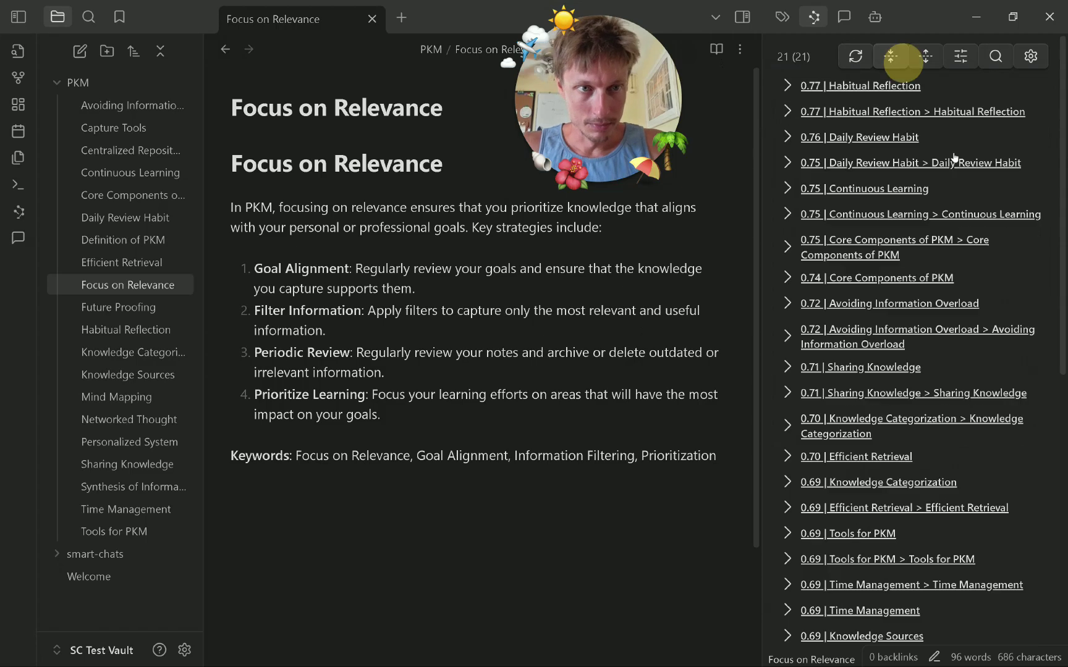
left_click(130, 304)
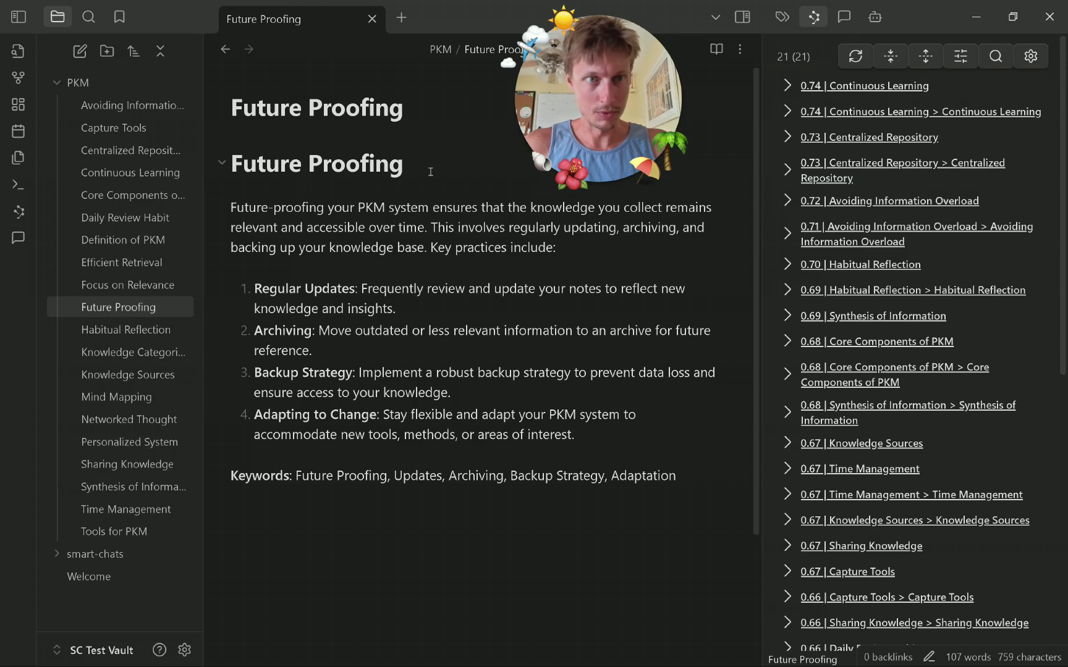
left_click(804, 93)
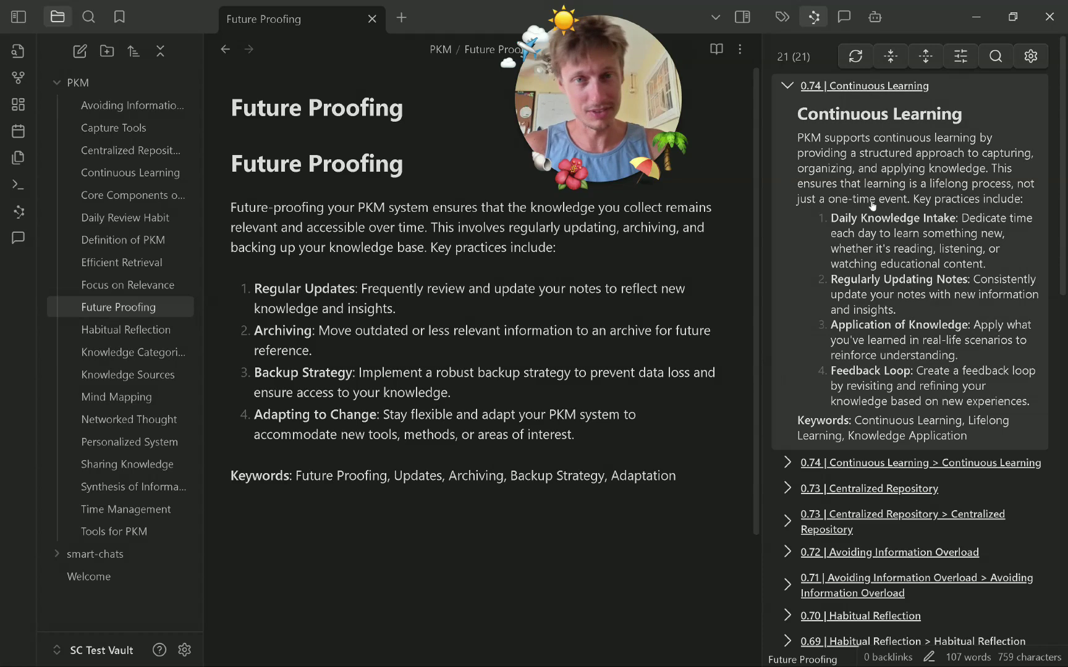
left_click(787, 85)
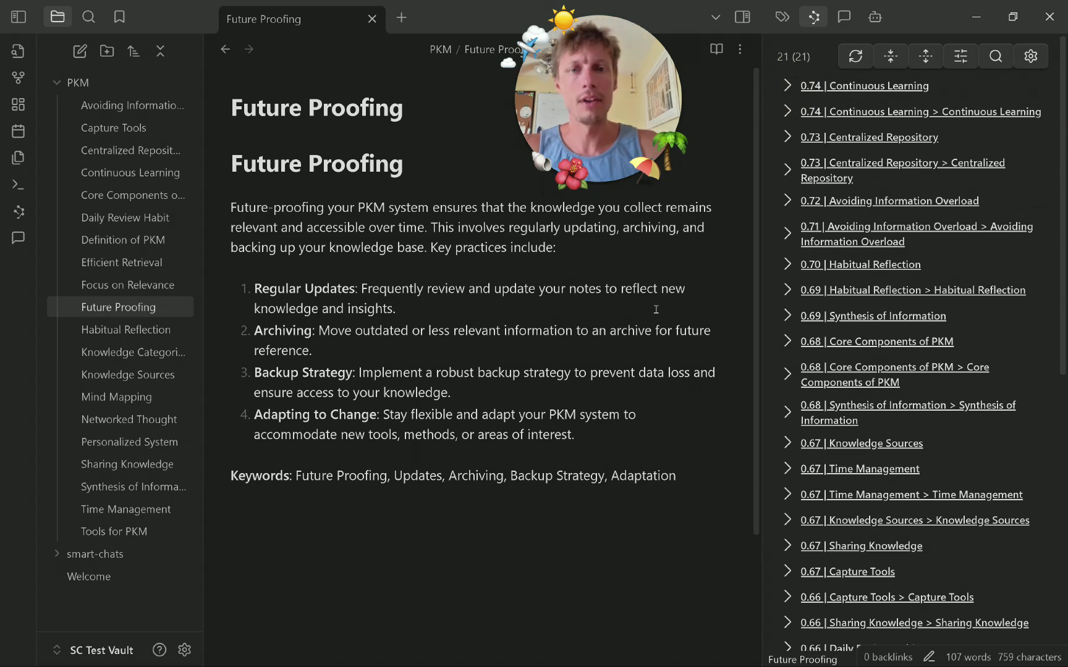
left_click(874, 16)
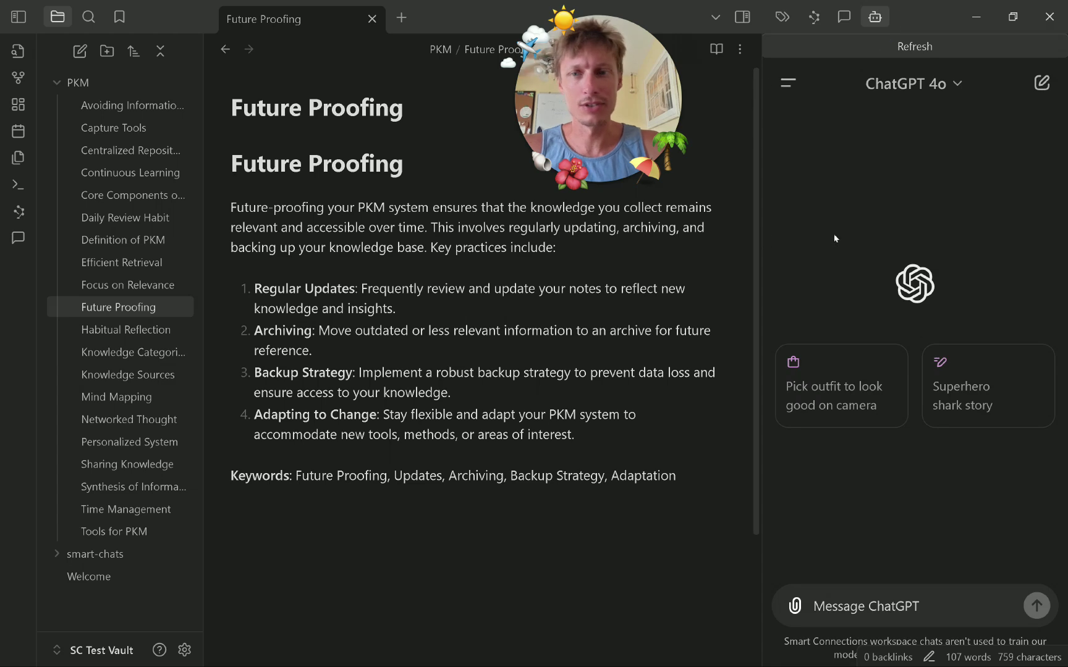
Open the PKM Key Points chat from ChatGPT history and scroll to its closing reply.
left_click(908, 609)
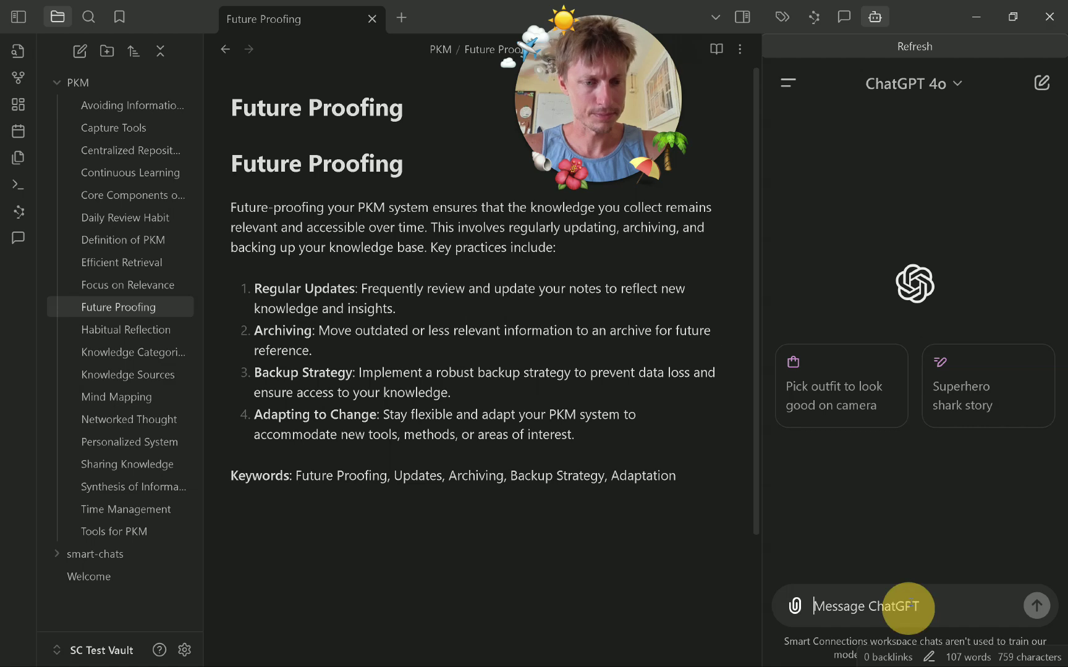
left_click(787, 83)
scroll(891, 344, "down", 4)
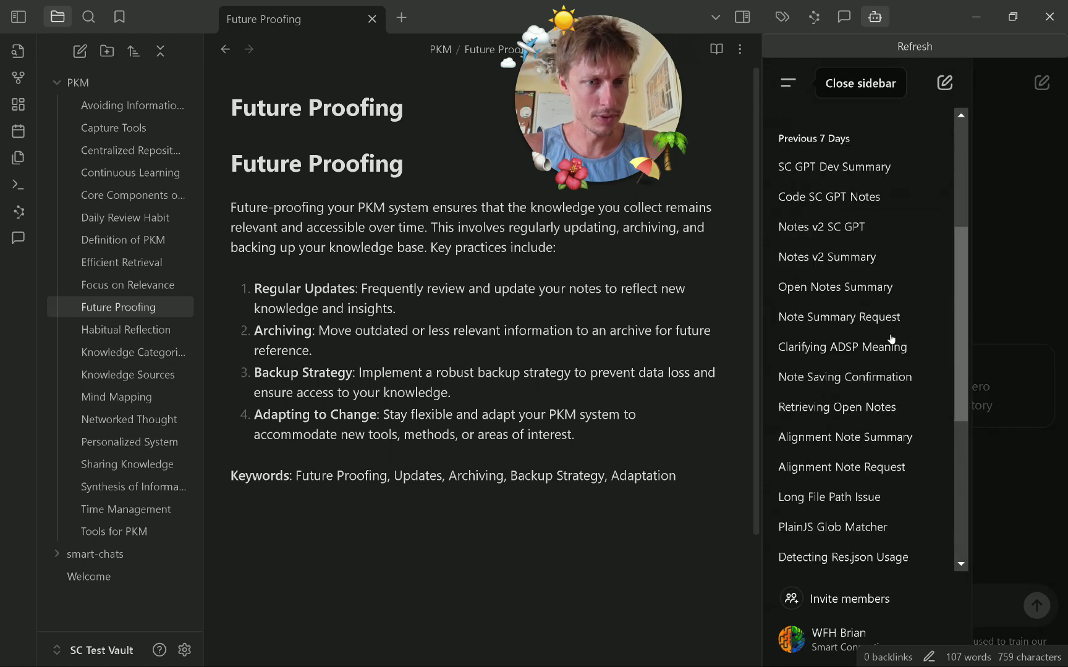
scroll(893, 204, "up", 4)
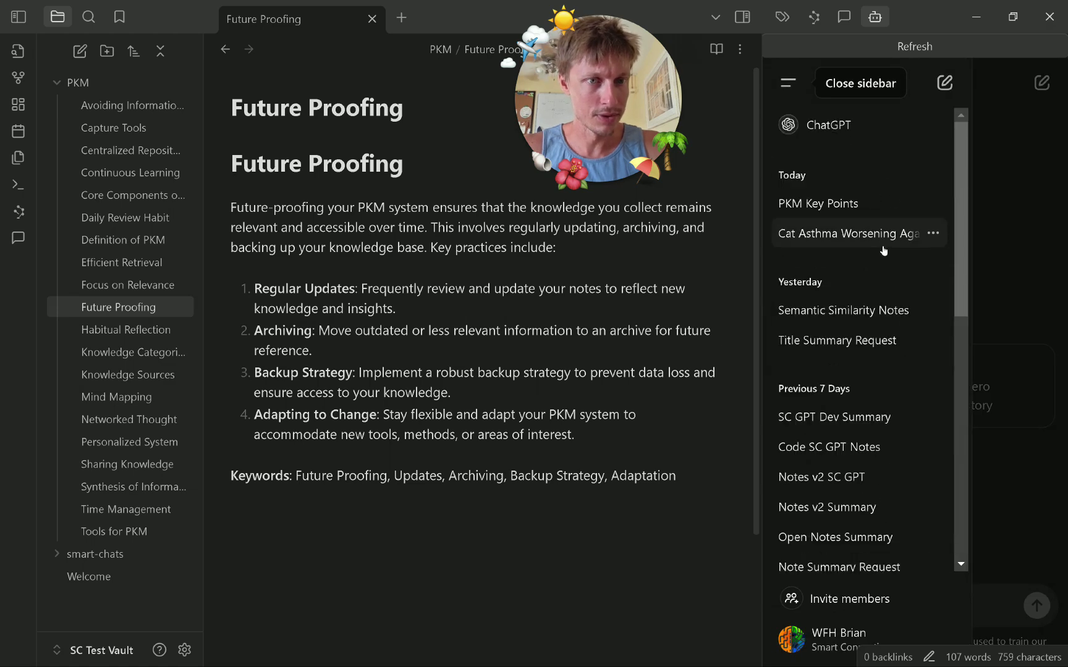
left_click(877, 199)
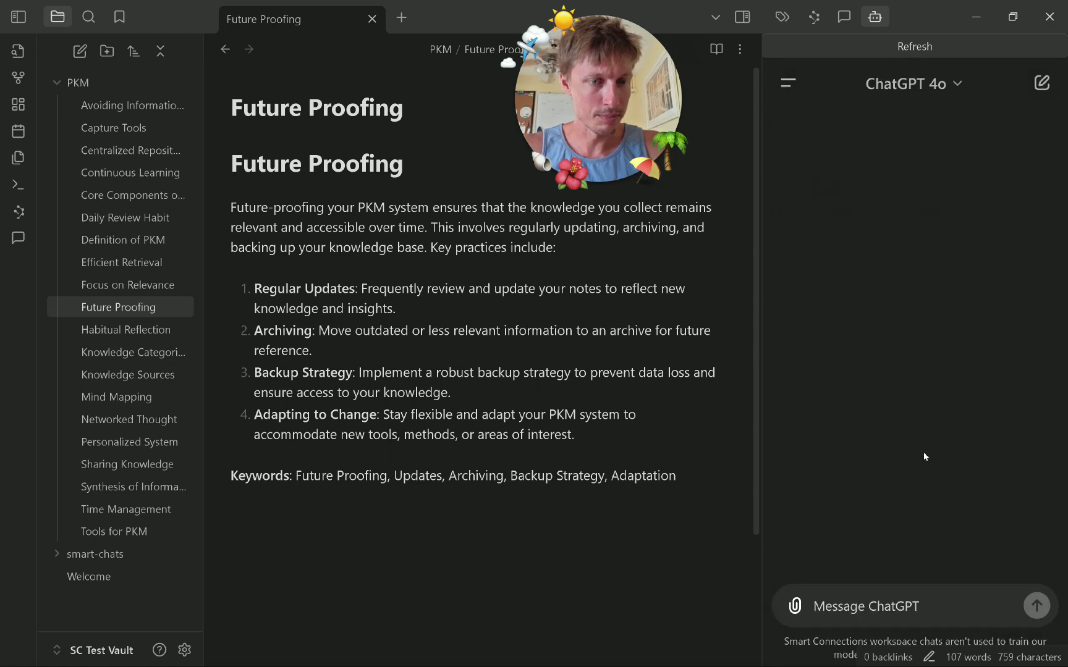
scroll(921, 433, "down", 10)
scroll(909, 335, "up", 5)
scroll(909, 336, "down", 5)
Place the cursor in the note editor and view its context menu without choosing an action.
left_click(885, 602)
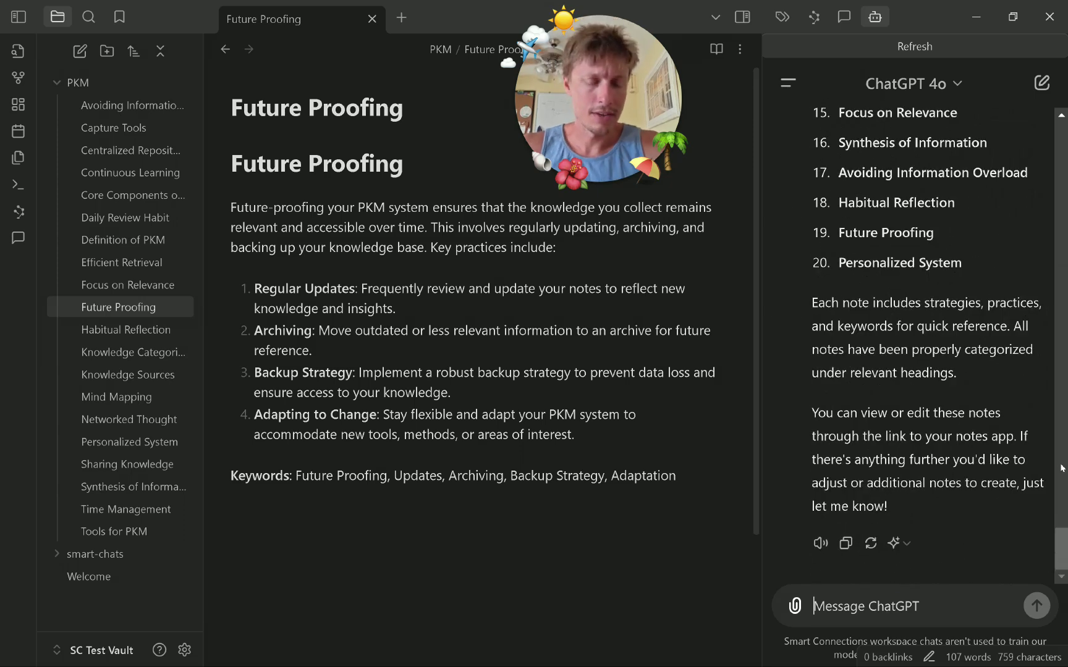
left_click(888, 606)
left_click(888, 605)
left_click(881, 615)
left_click(629, 553)
left_click(564, 517)
left_click(568, 514)
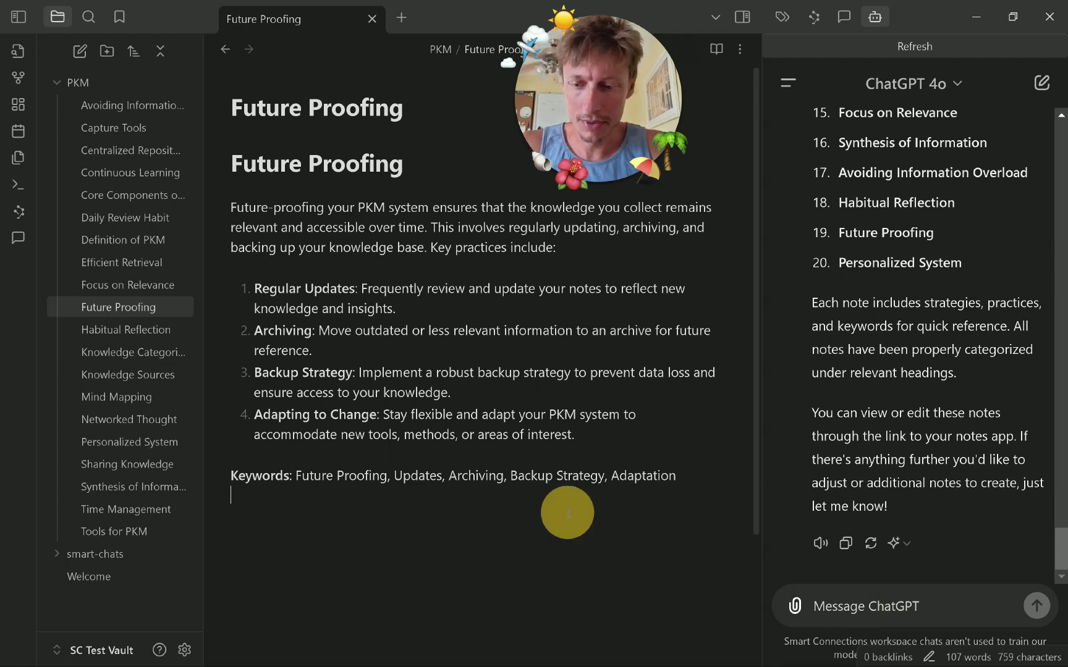
right_click(569, 514)
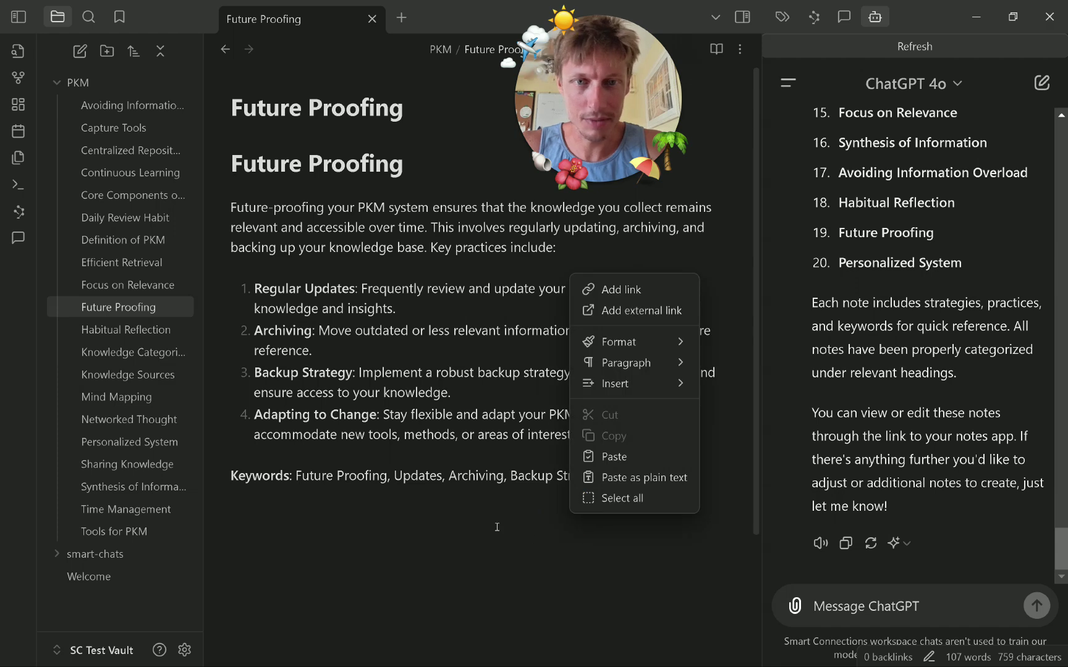
left_click(458, 558)
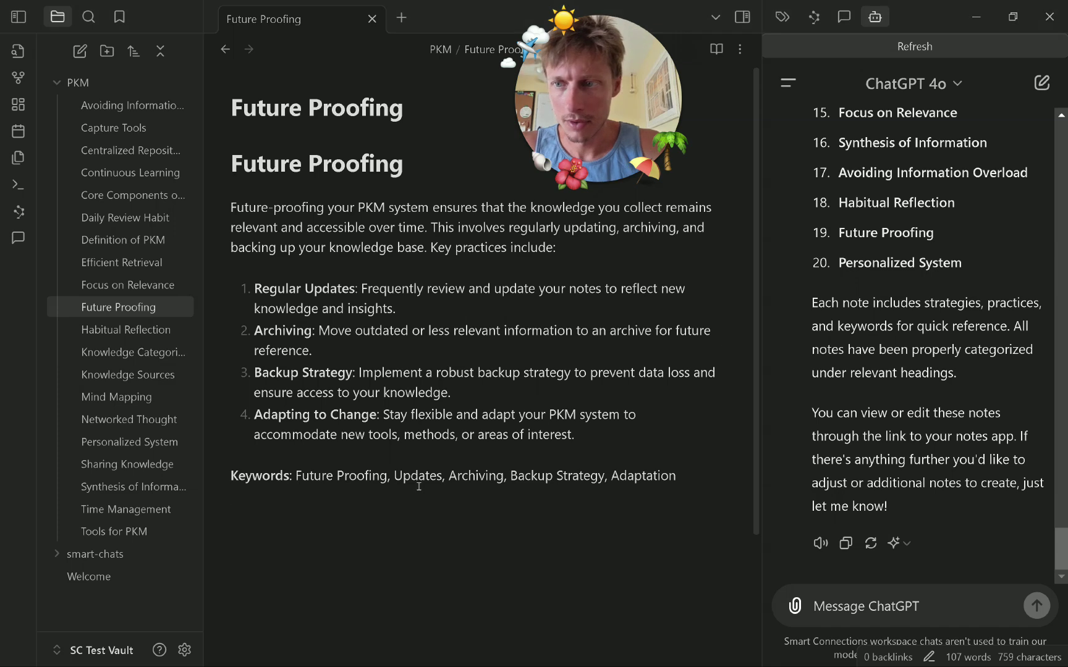
Ask ChatGPT to add a section to each note linking another existing note in wikilink format.
left_click(956, 614)
type("asd")
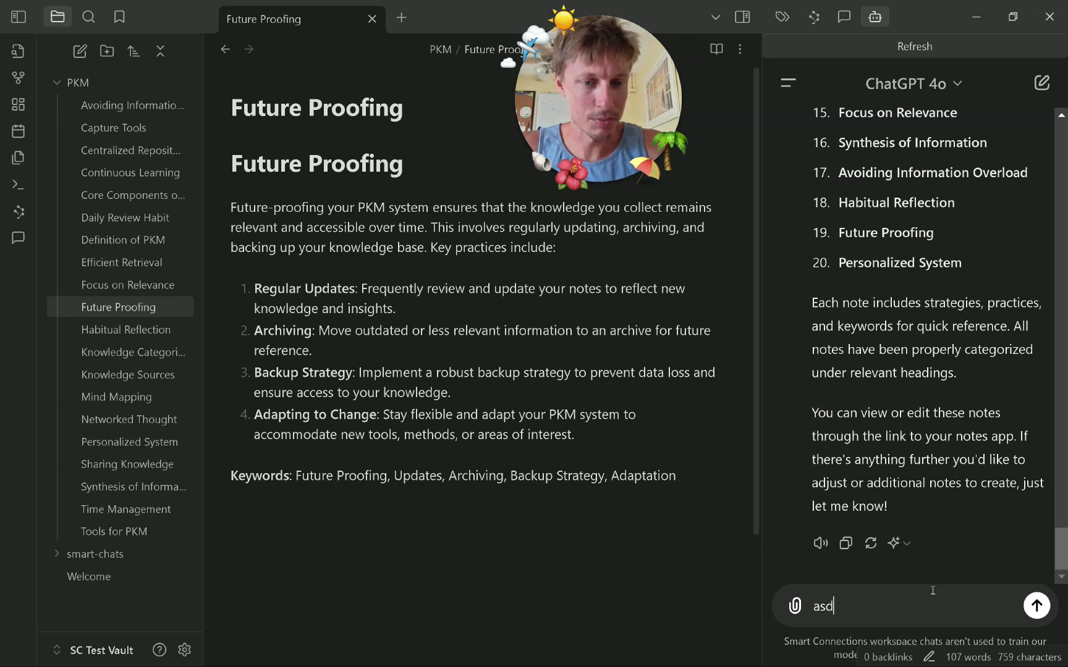
key("BackSpace")
key("BackSpace")
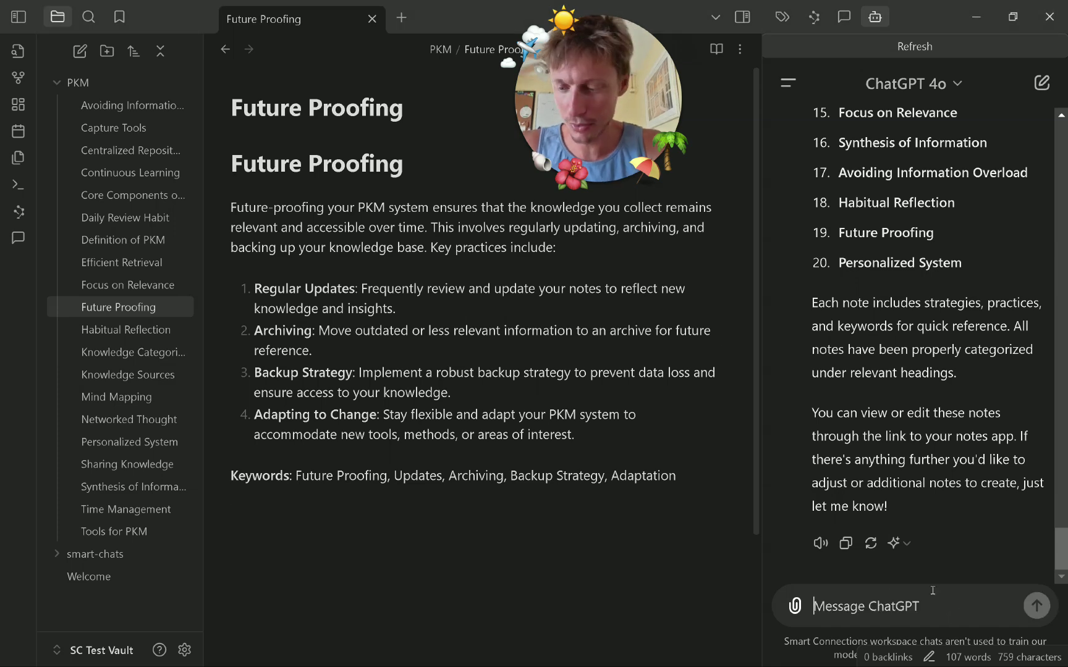
type("s")
key("BackSpace")
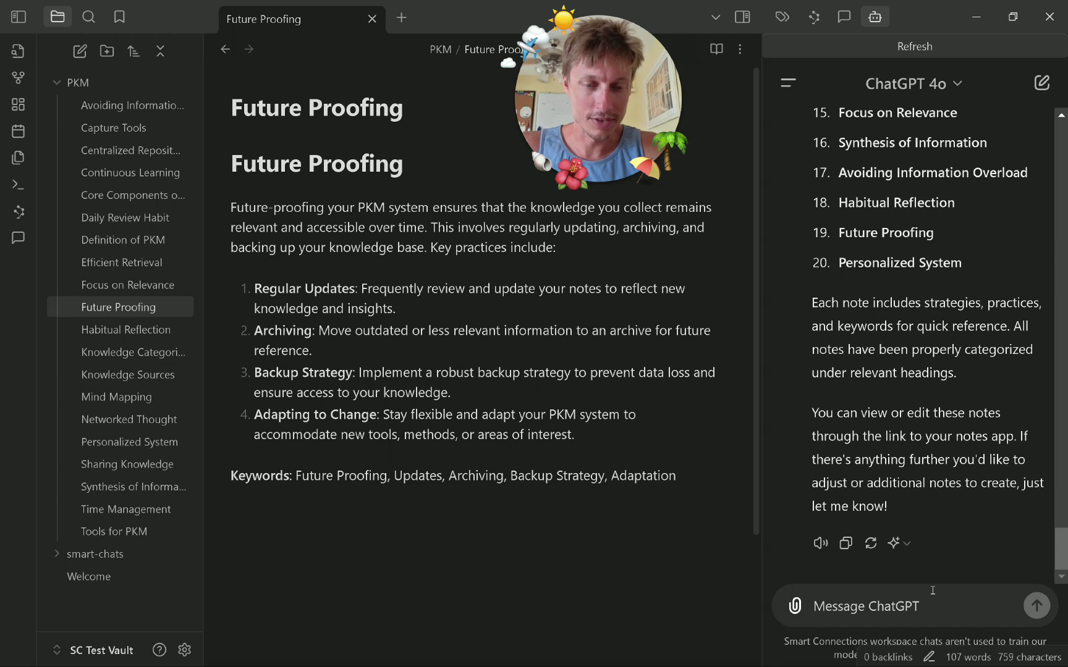
type("Add ")
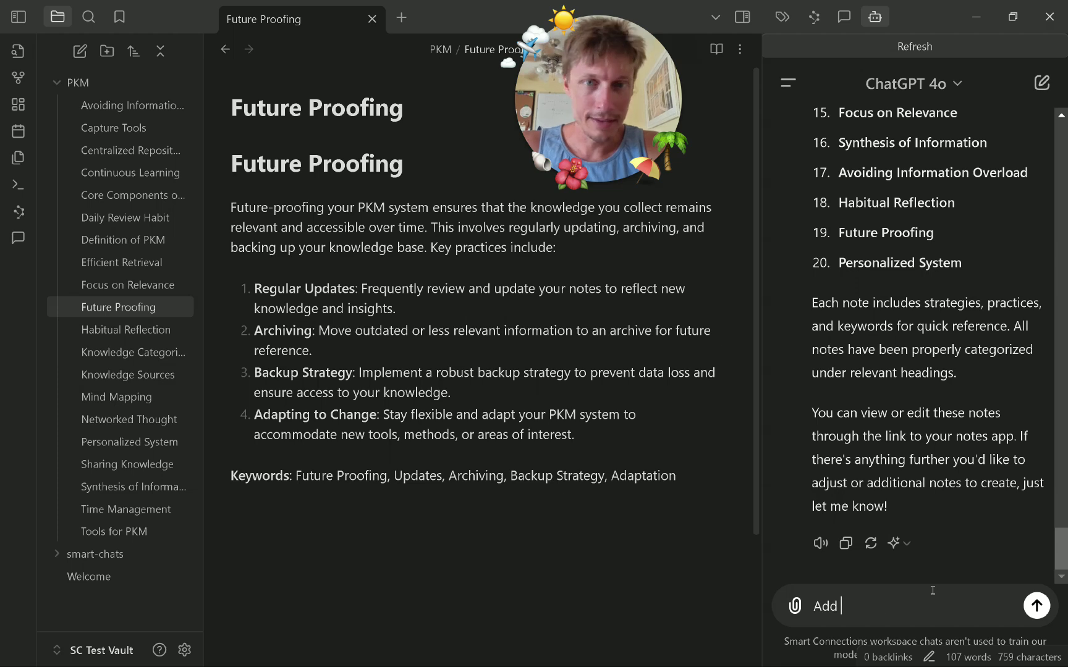
type("an additi")
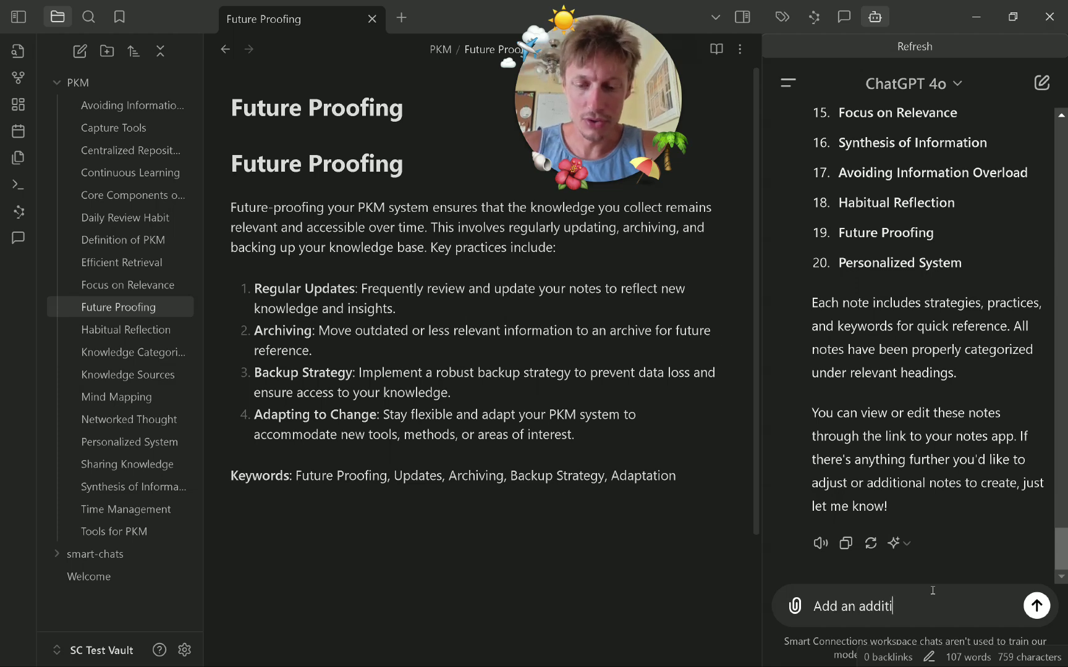
type("onal section, ")
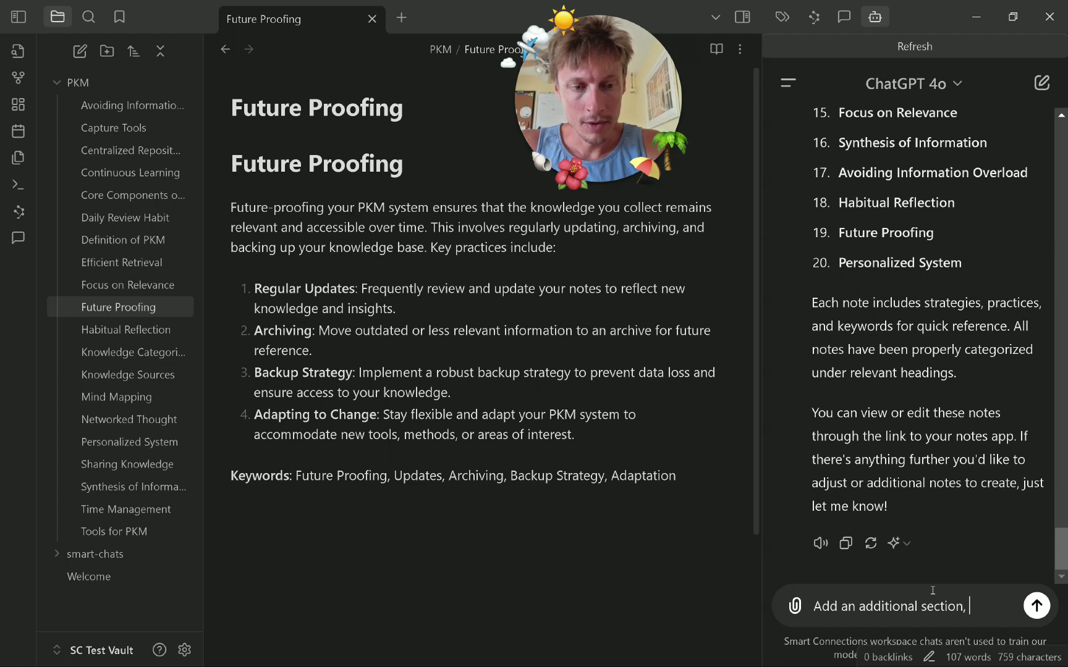
type("to each note")
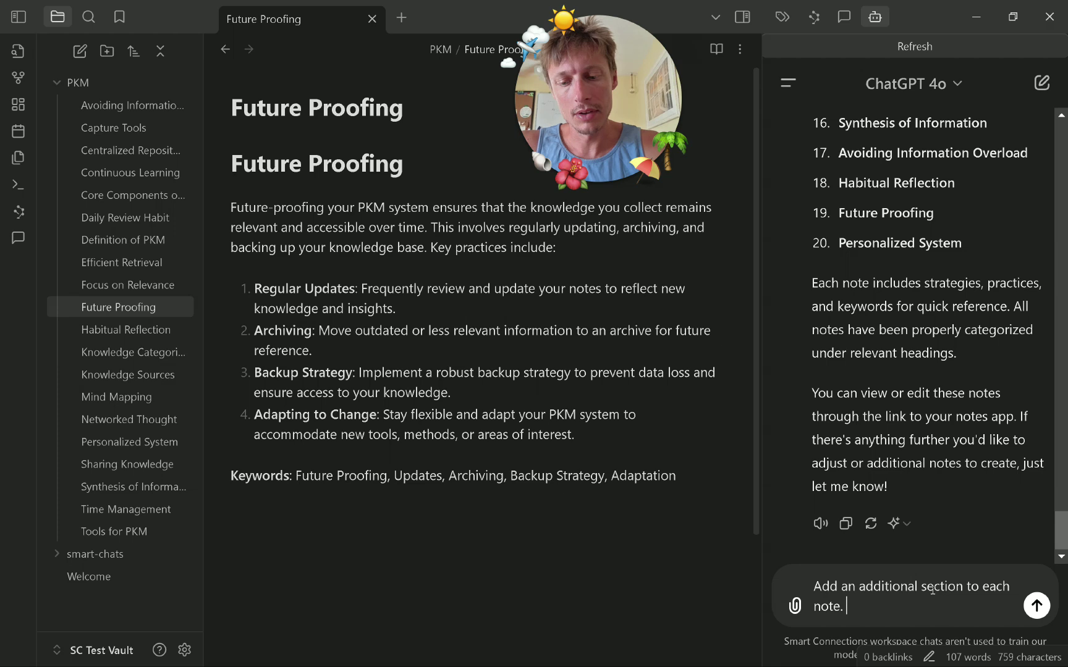
type(". Try to include a link to another")
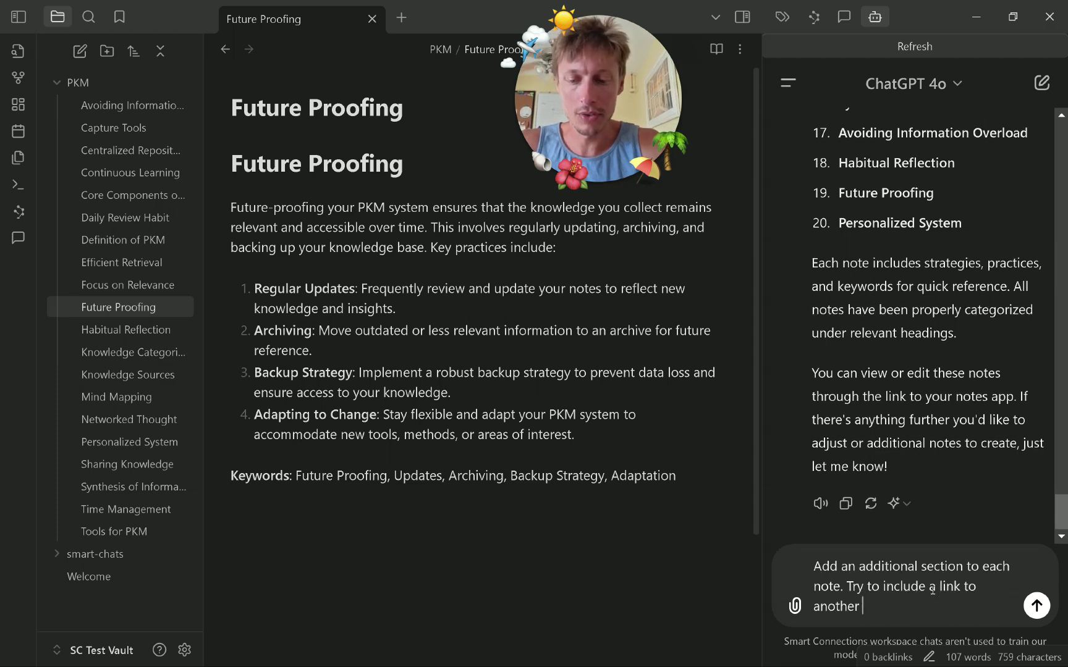
type(" exiwsting")
key("BackSpace")
key("BackSpace")
key("BackSpace")
type("sting note")
type(" using the")
type(" wikilink/")
type("Obsidian marlkdow")
type("n")
key("BackSpace")
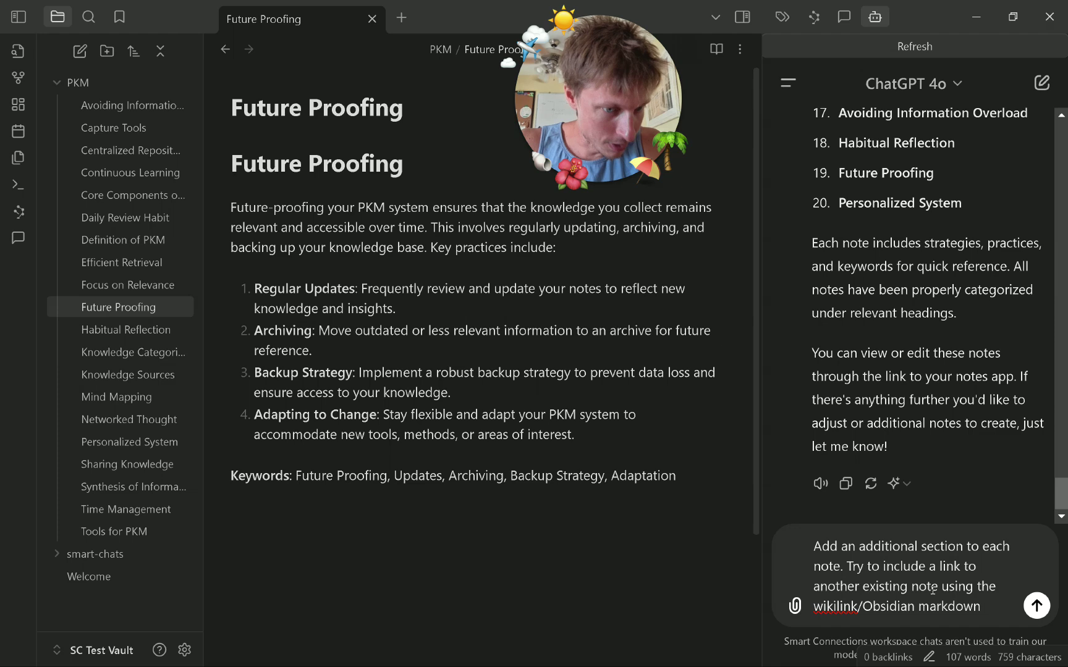
type("link format.")
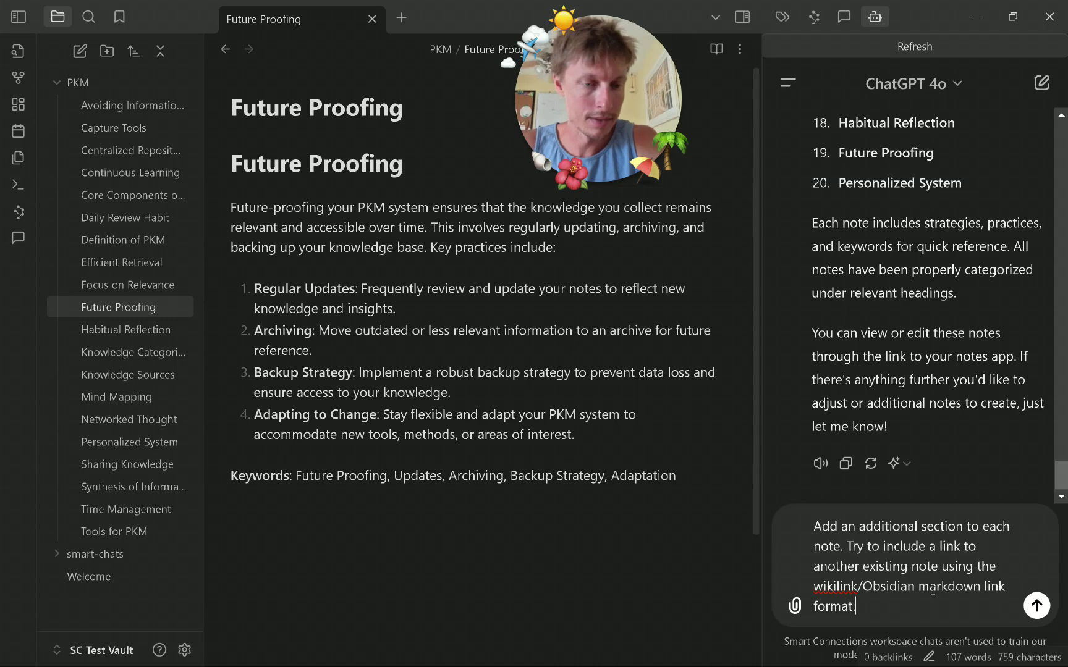
key("Tab")
key("Return")
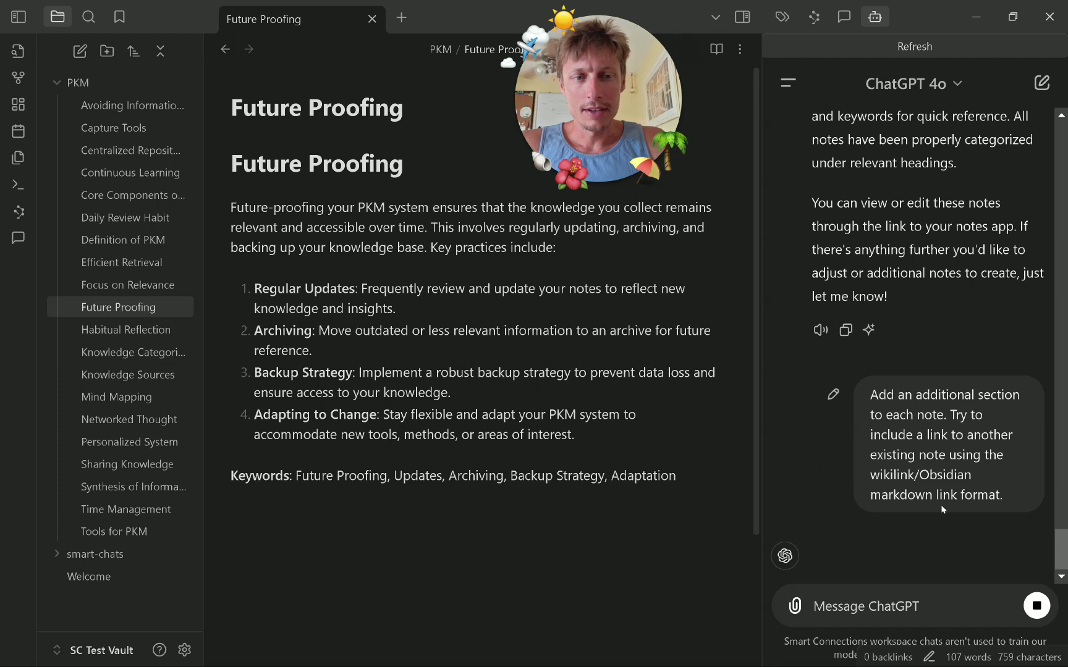
left_click(184, 649)
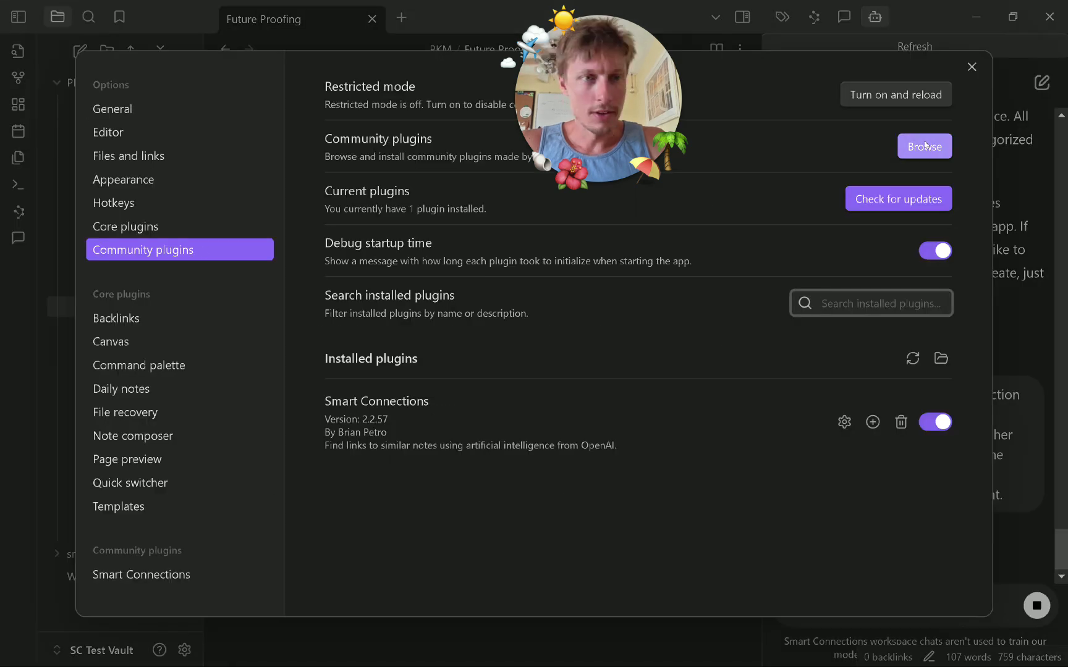
Search the community catalogue for 'smart connectio', install Smart Connections Visualizer, and close Settings.
left_click(897, 155)
type("smart connectio")
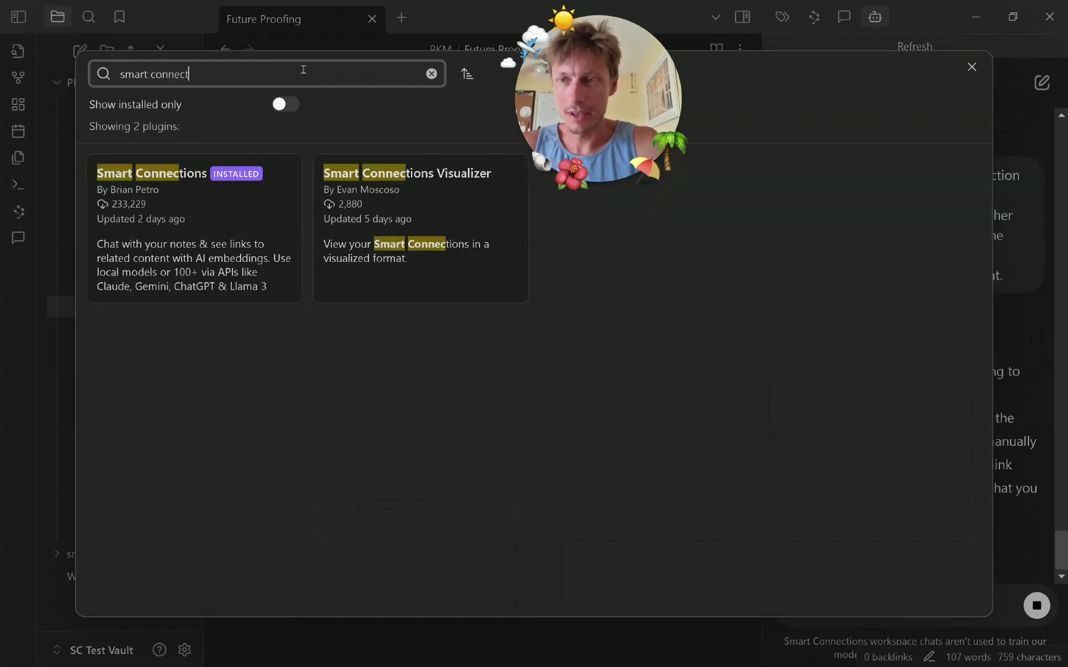
left_click(431, 203)
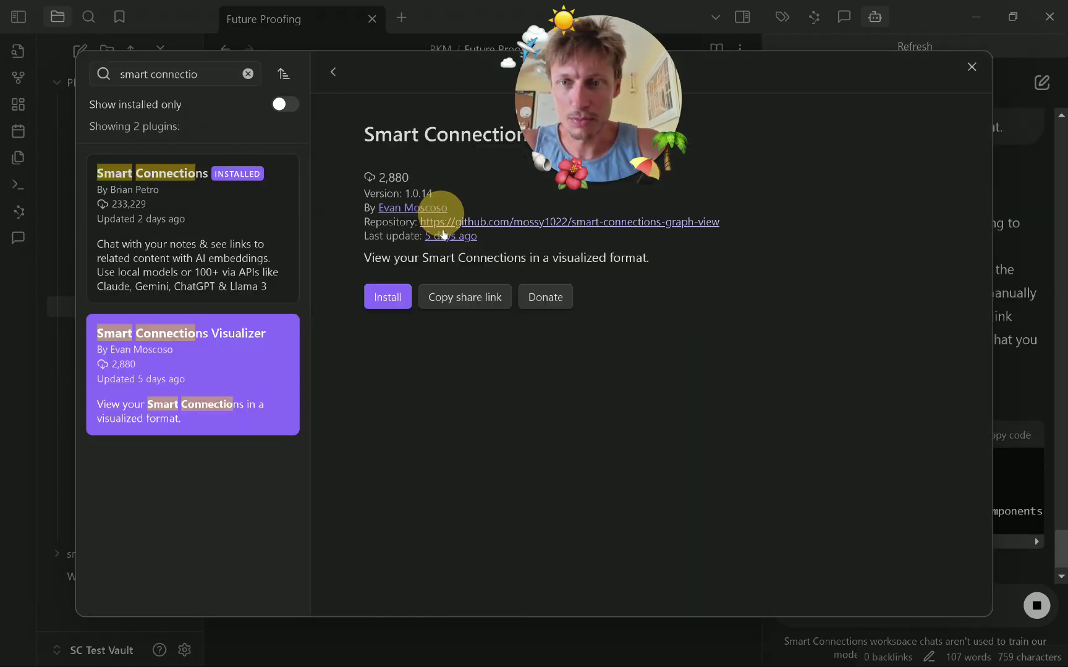
left_click(389, 300)
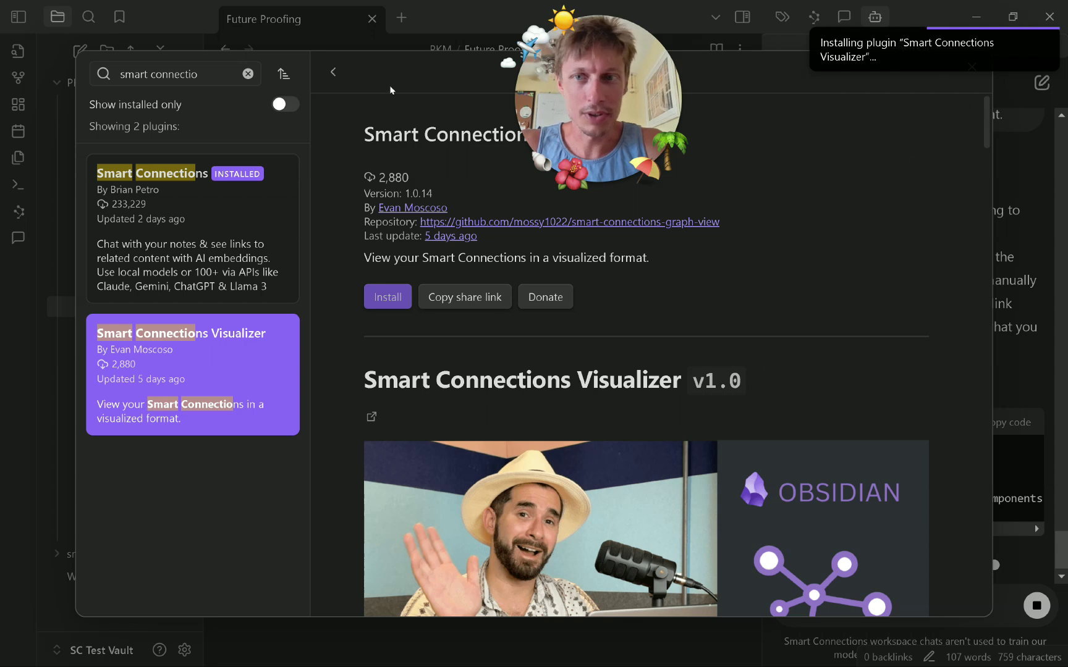
key("Escape")
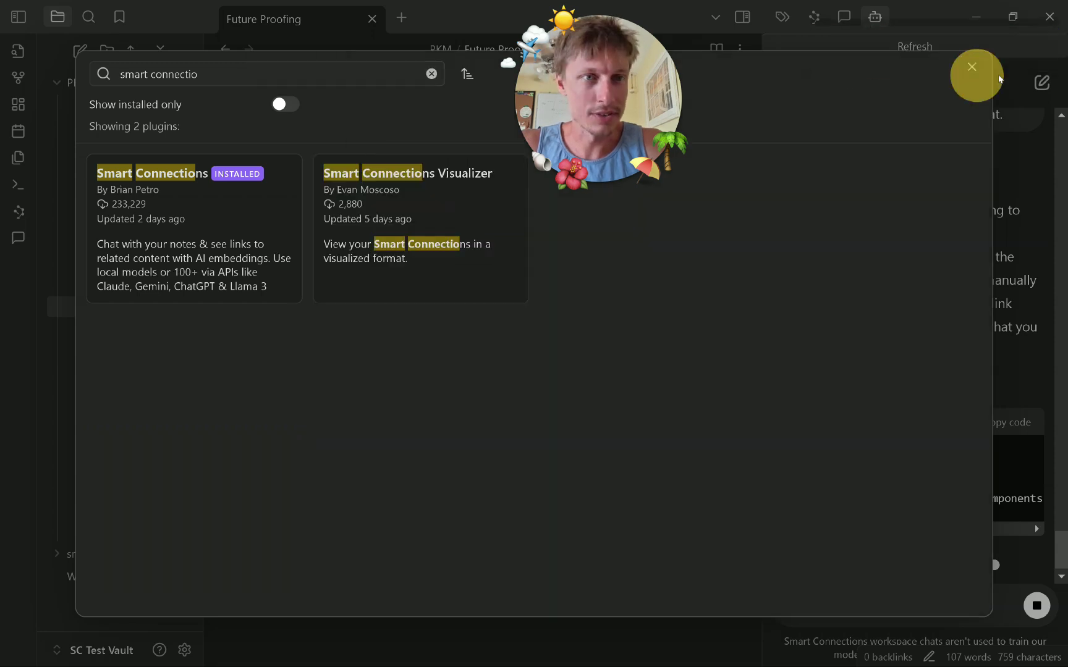
left_click(971, 66)
left_click(972, 66)
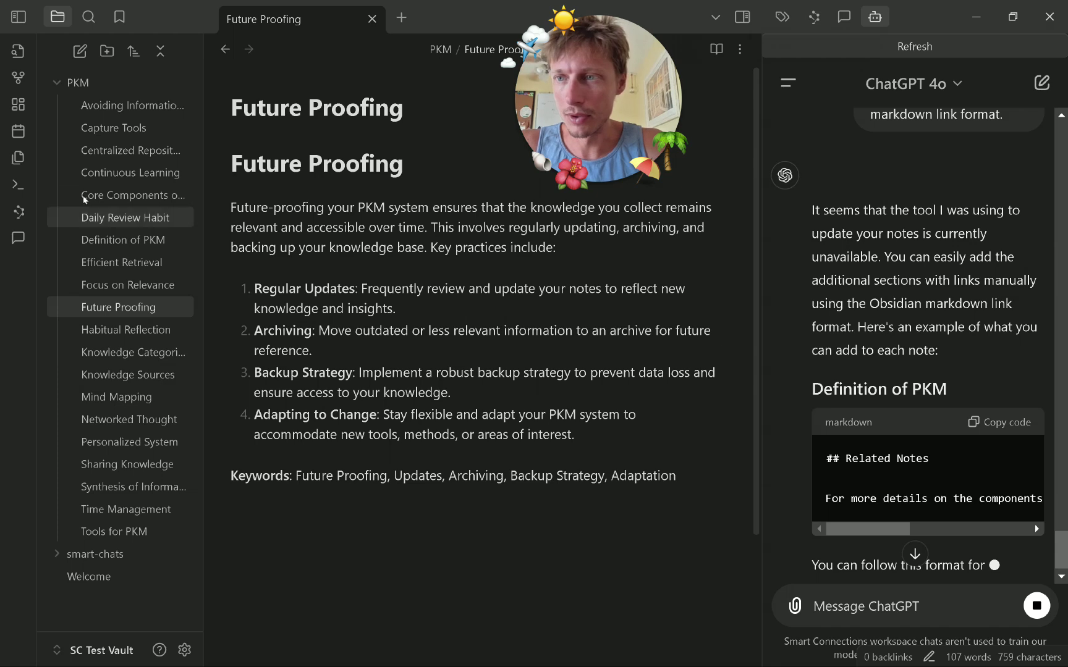
Open the graph view of all vault notes and pan around it.
left_click(18, 77)
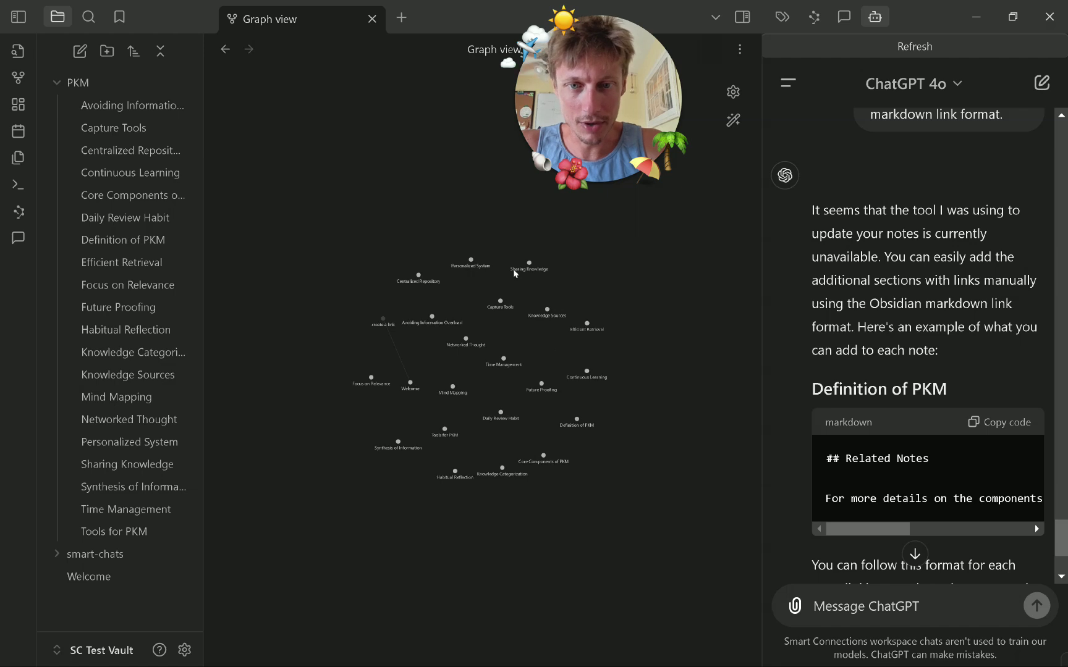
left_click_drag(314, 243, 262, 156)
left_click_drag(634, 491, 576, 503)
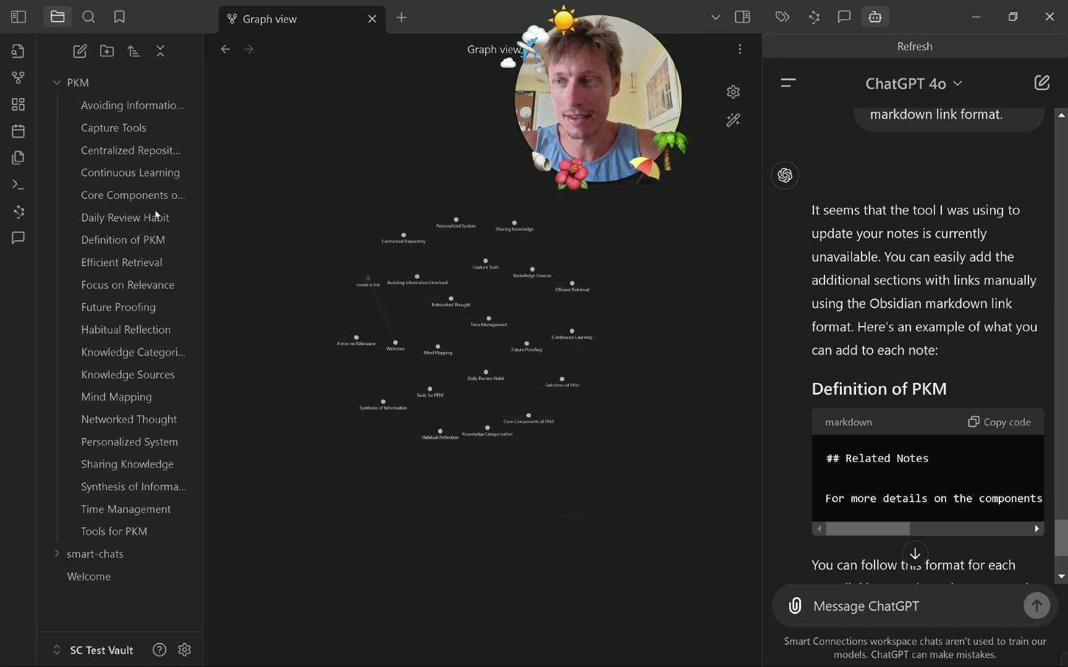
Toggle on Smart Connections Visualizer in Community plugins, then close the graph tab.
left_click(55, 287)
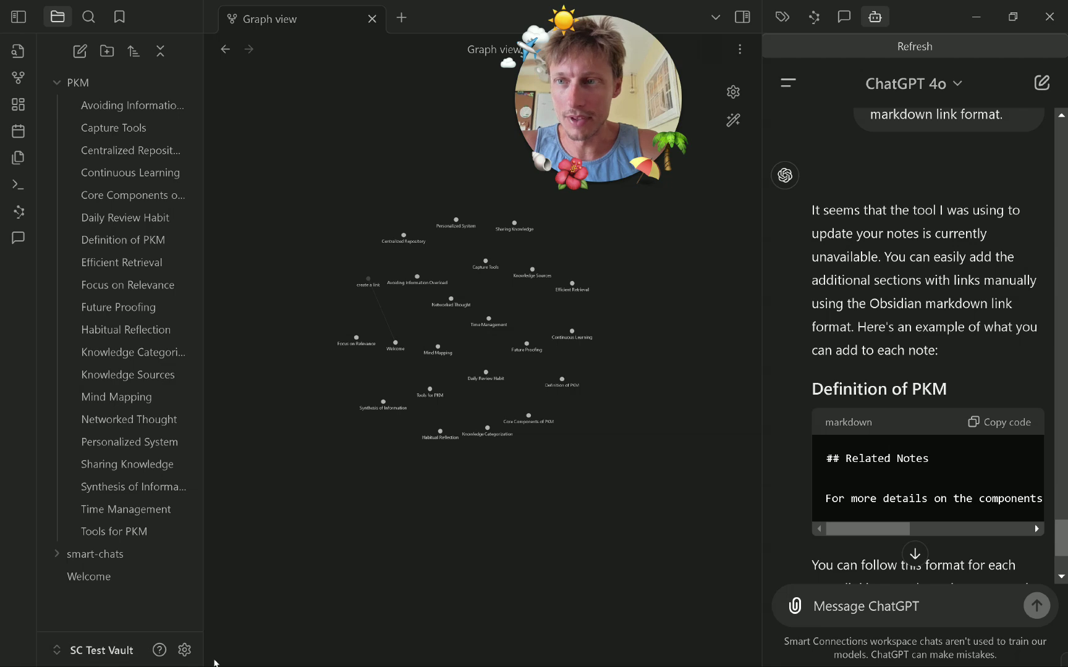
left_click(183, 649)
left_click(927, 501)
left_click(685, 653)
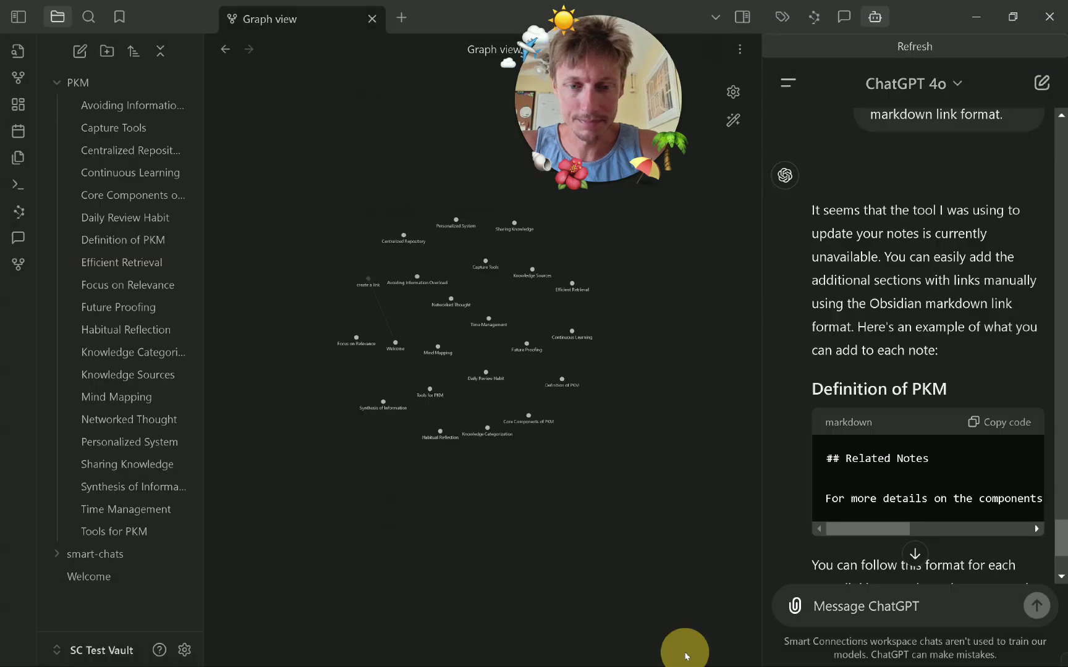
right_click(349, 24)
left_click(353, 30)
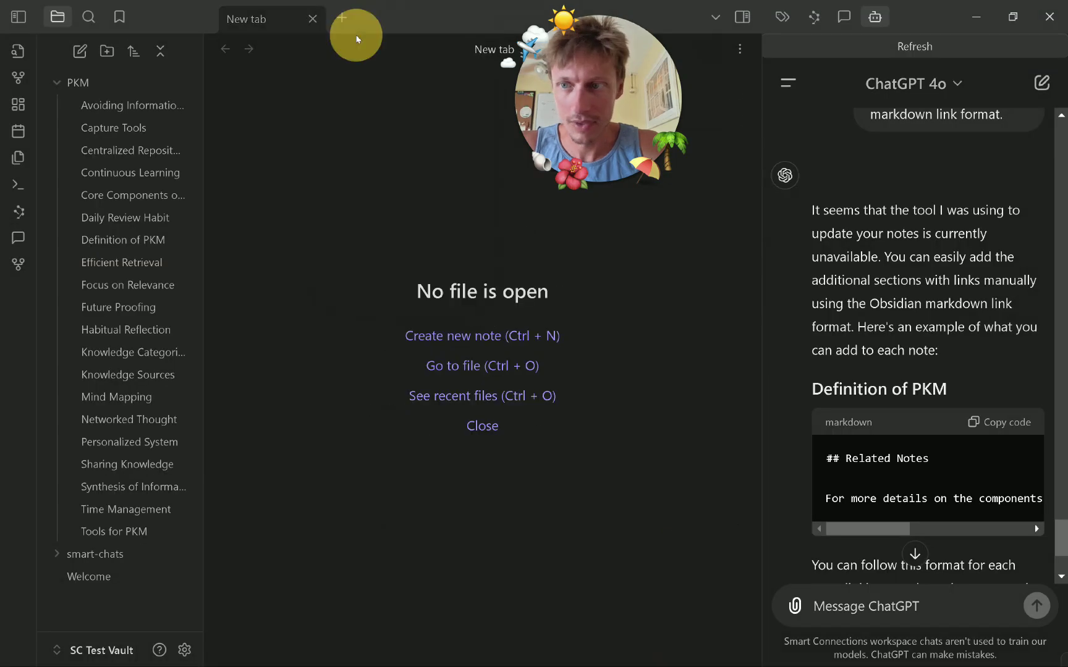
Open the connections visualizer in a widened right sidebar alongside the Daily Review Habit note.
left_click(19, 266)
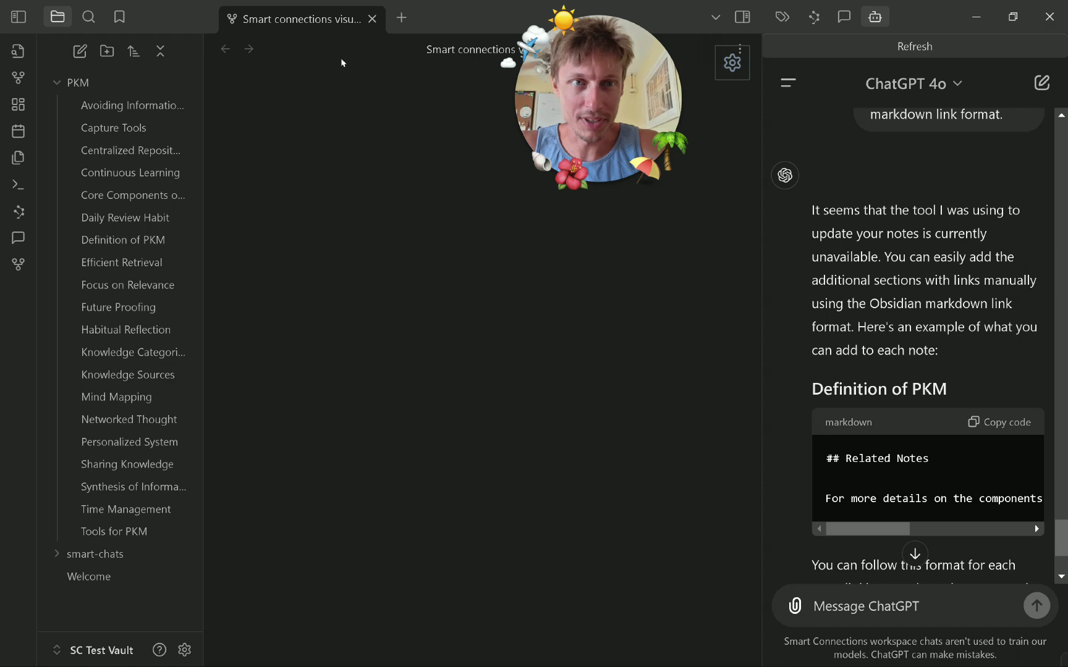
left_click_drag(308, 23, 914, 23)
left_click_drag(762, 75, 711, 68)
left_click(122, 214)
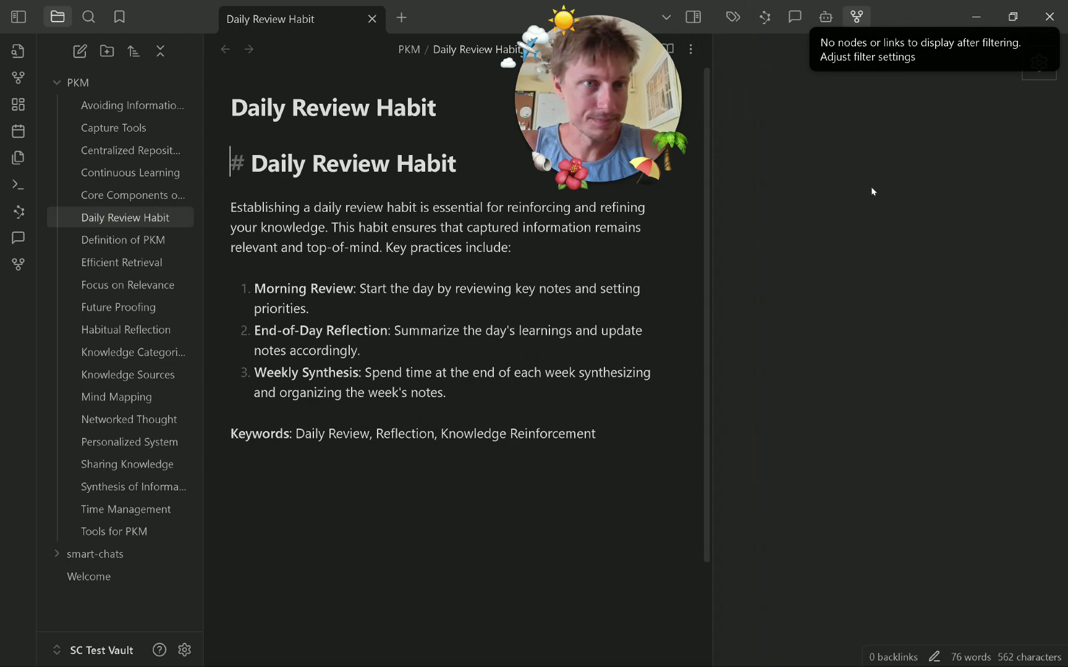
left_click(822, 36)
left_click(763, 23)
left_click(855, 16)
left_click(117, 375)
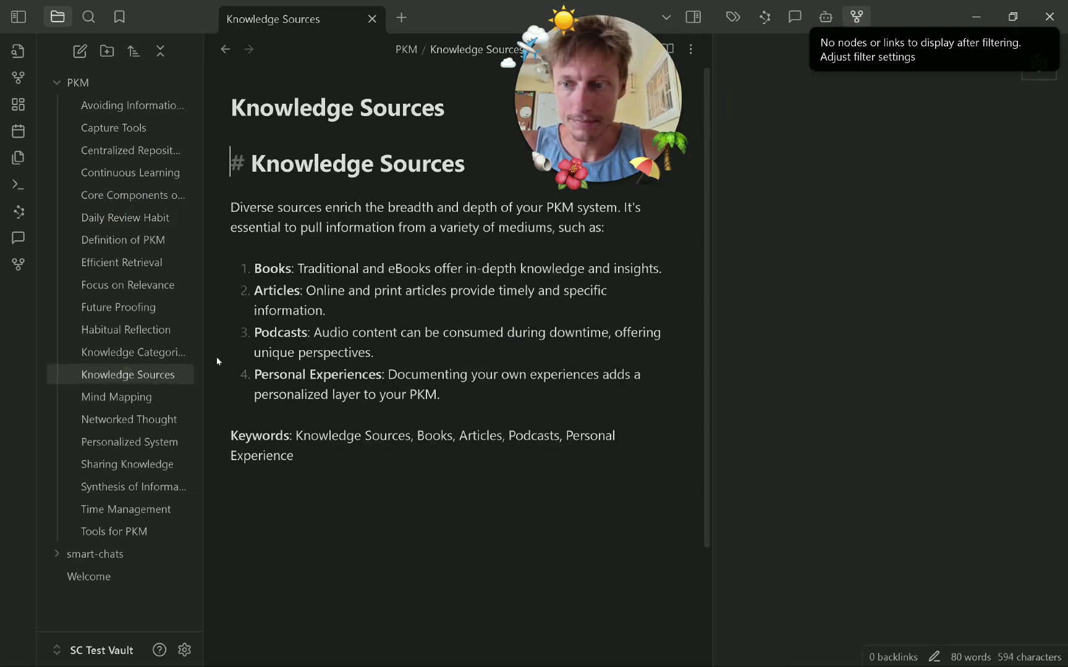
In graph settings, lower minimum relevance to 28% and set connection type to Both.
left_click(977, 67)
left_click(1039, 64)
left_click(889, 96)
left_click(888, 241)
left_click_drag(935, 156, 871, 150)
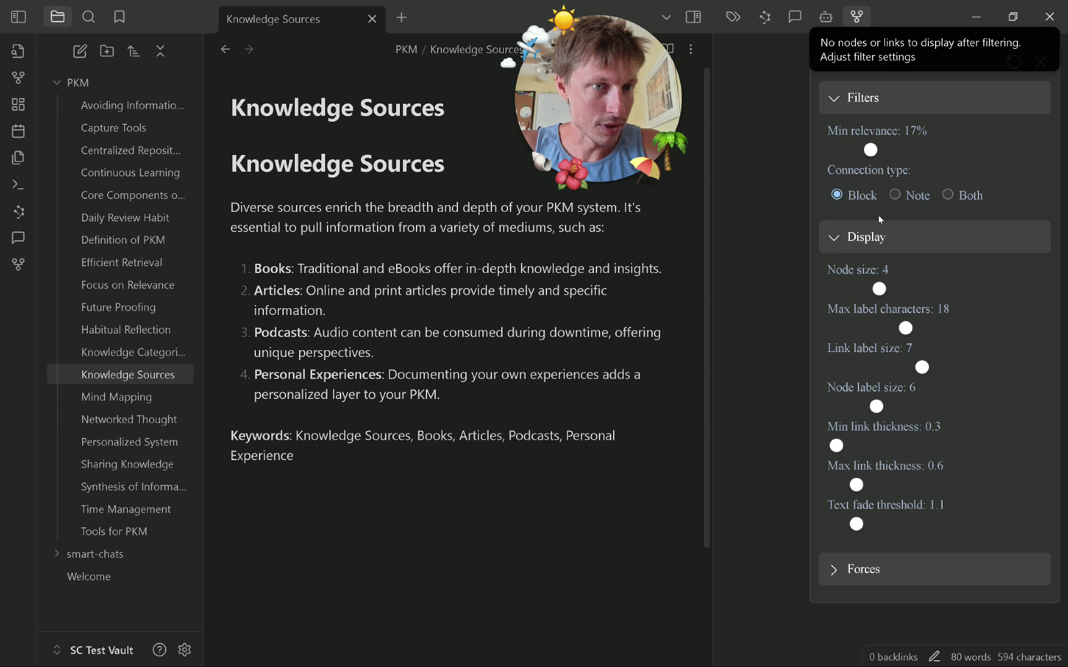
left_click(962, 195)
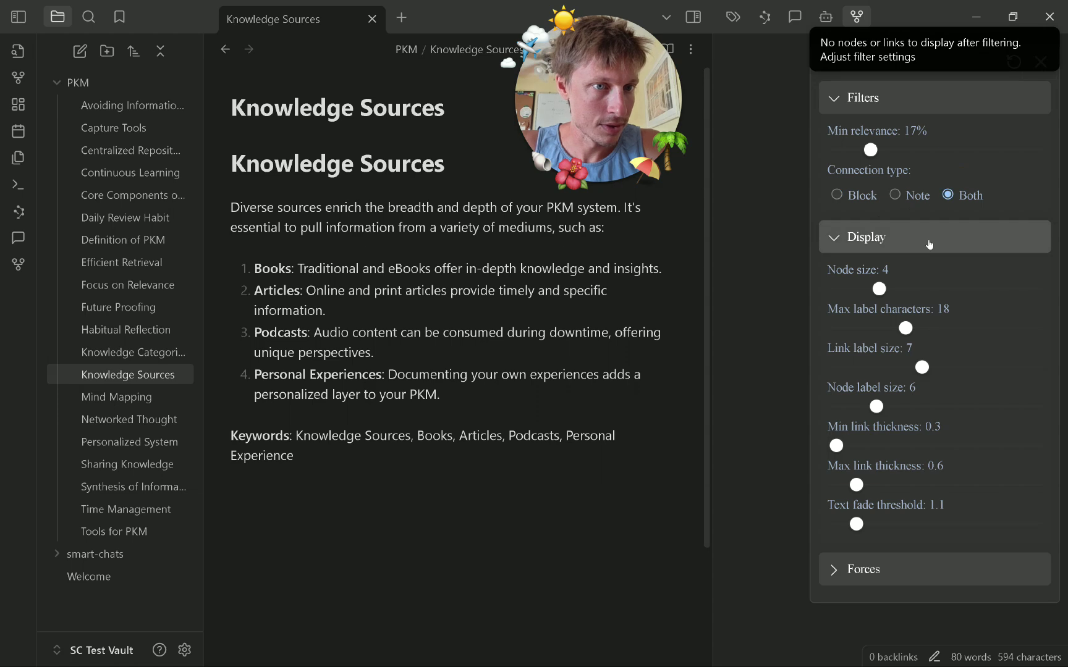
Drop minimum relevance to 0%, close graph settings, and open the Focus on Relevance note.
left_click(856, 237)
left_click(884, 278)
left_click_drag(870, 149, 795, 153)
left_click(868, 100)
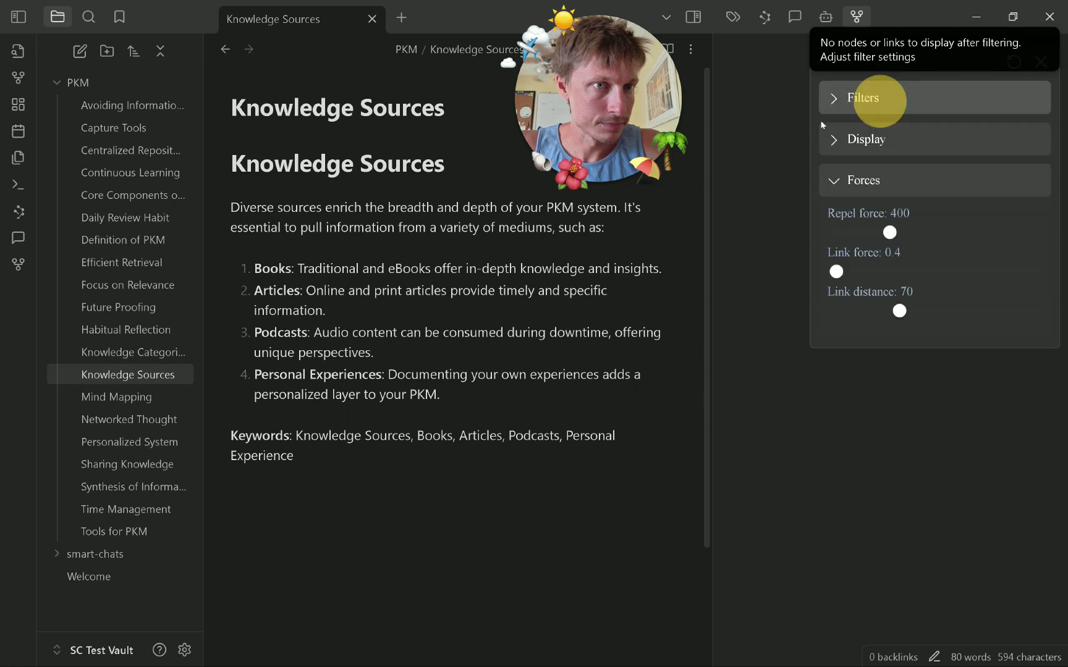
left_click(1040, 62)
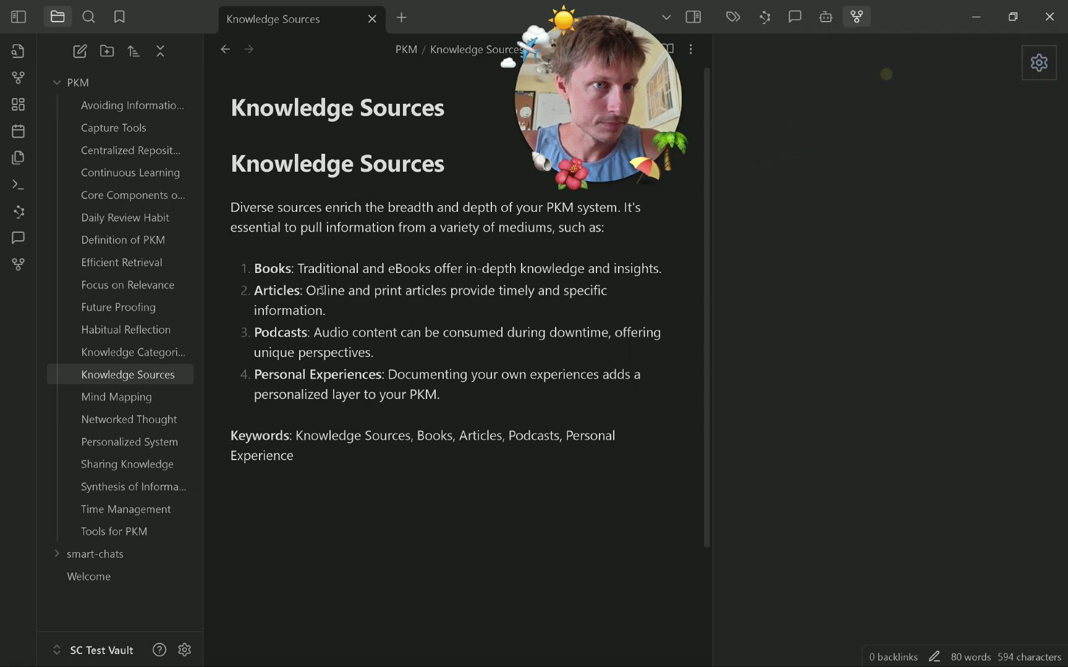
left_click(143, 292)
left_click(906, 206)
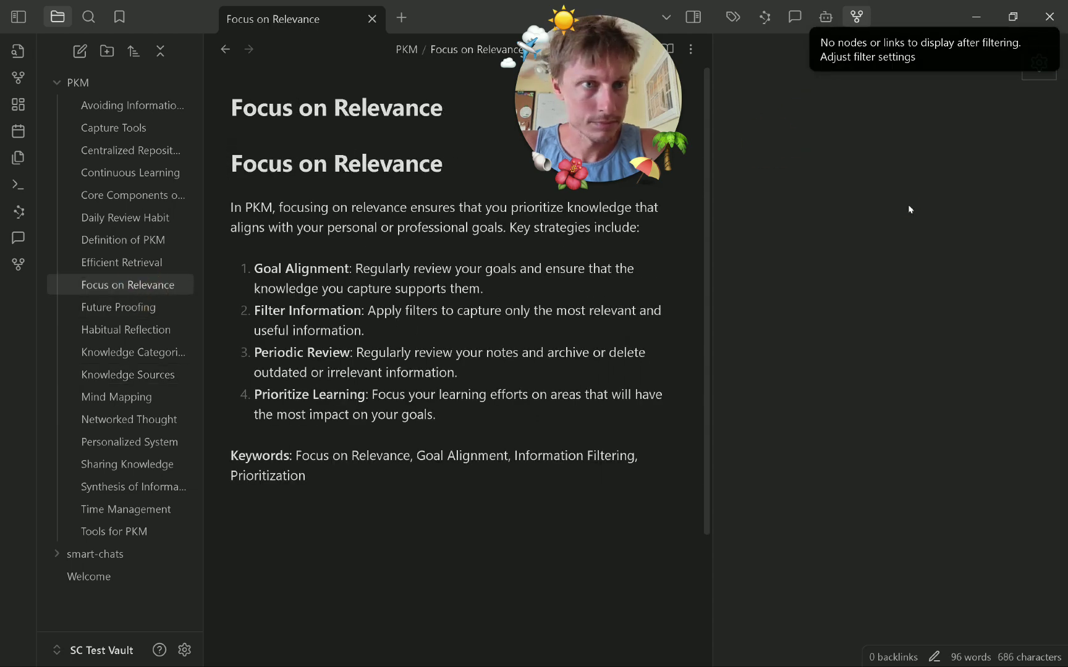
Open the developer console and browse the Mind Mapping, Networked Thought and Definition of PKM notes.
key("ctrl+shift+i")
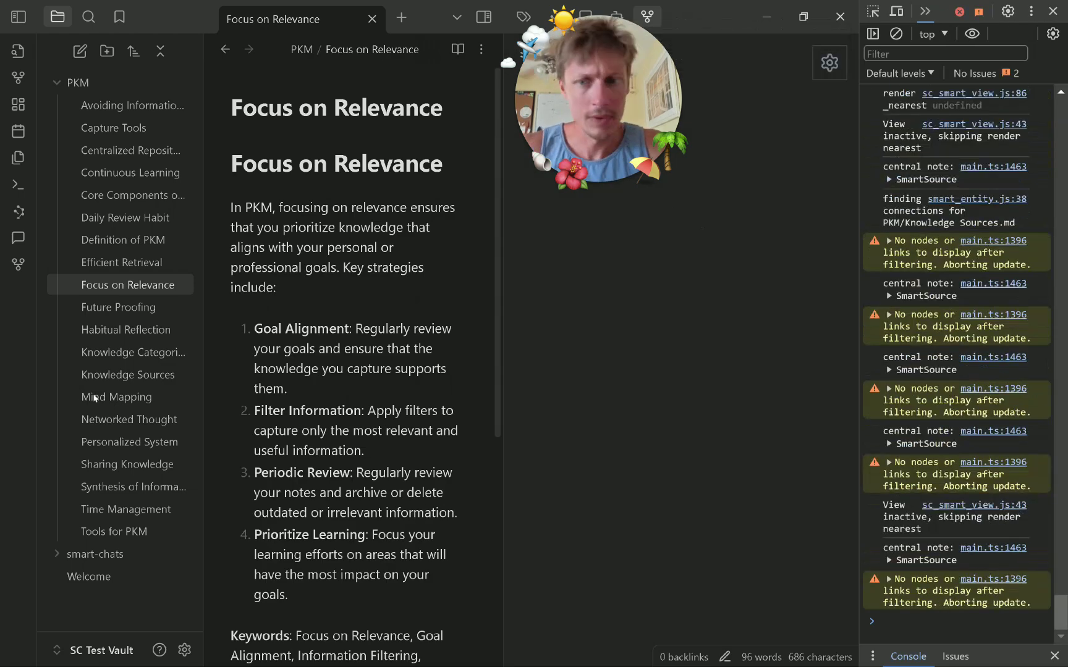
left_click(155, 402)
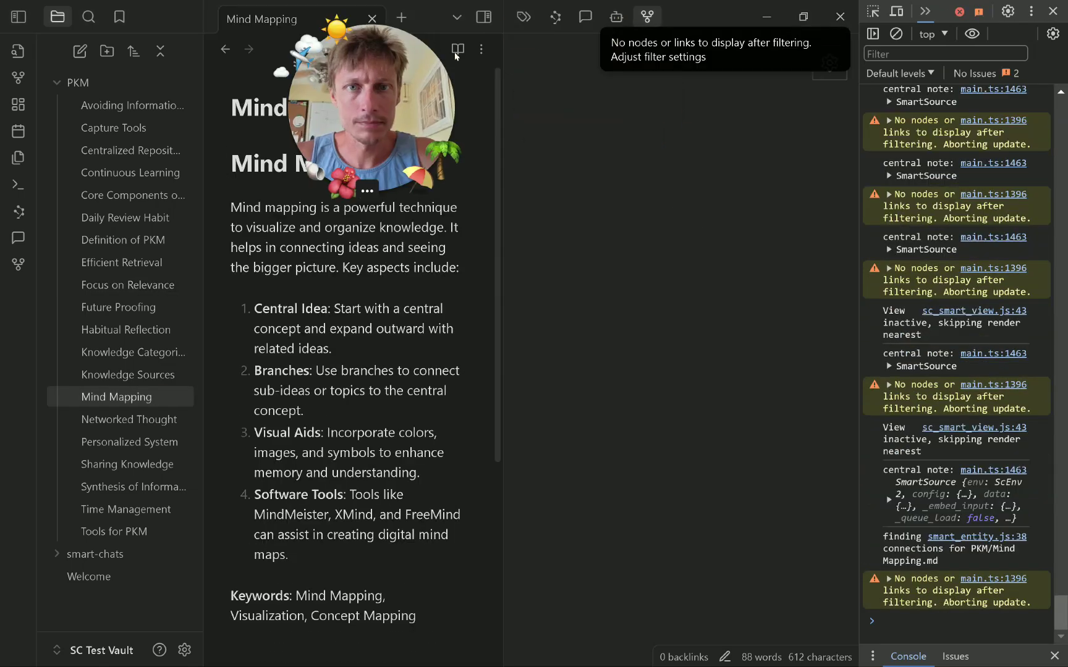
left_click(555, 17)
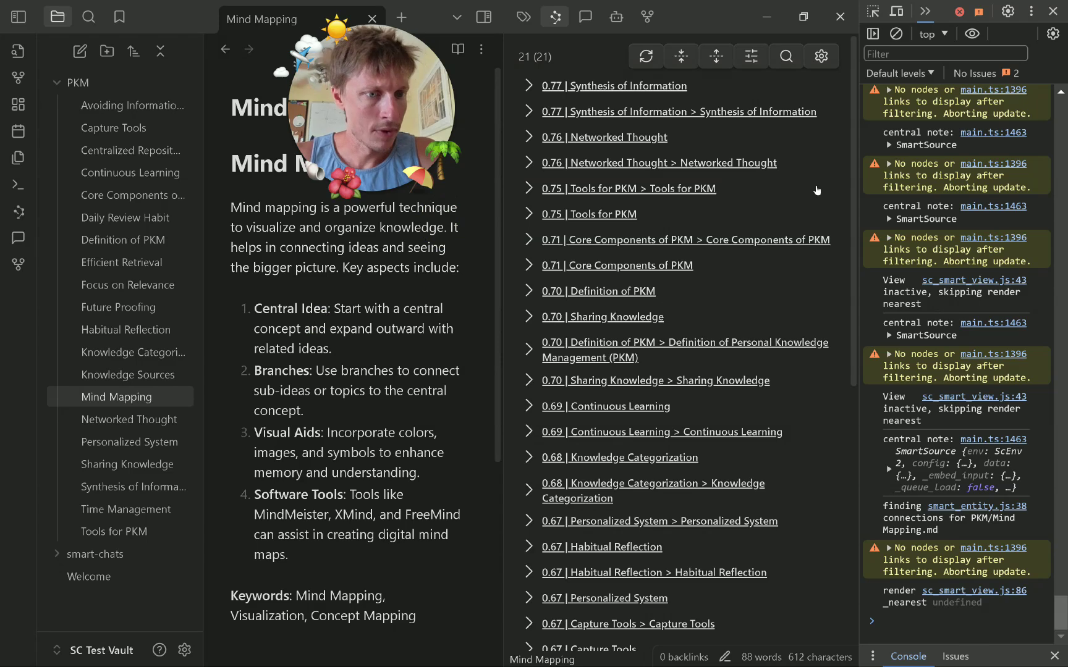
left_click(167, 419)
left_click(647, 17)
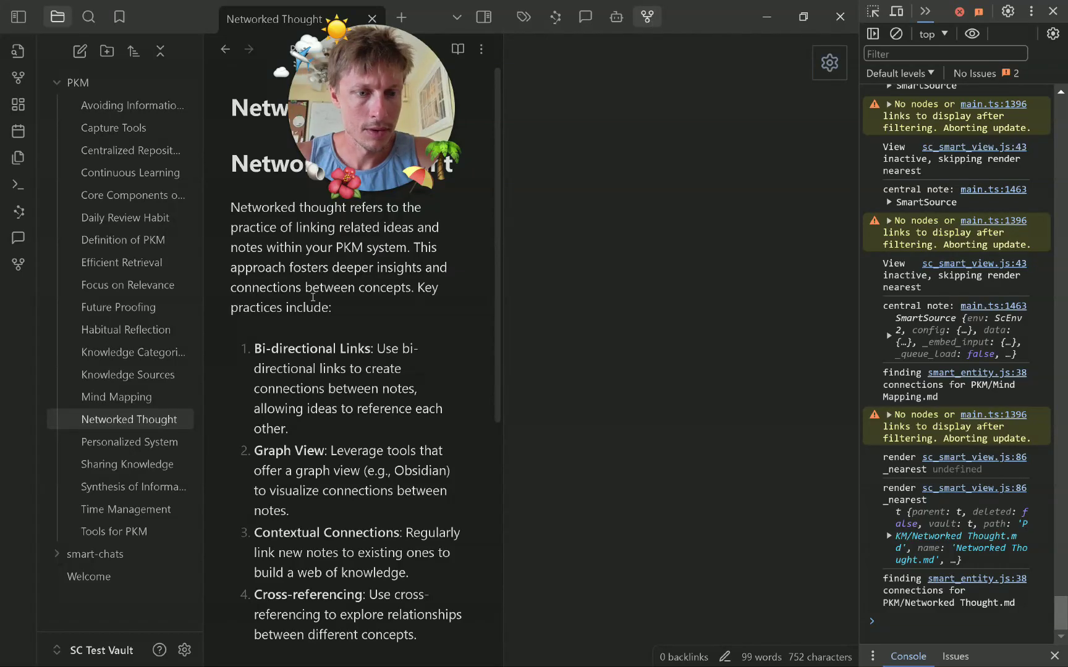
left_click(106, 243)
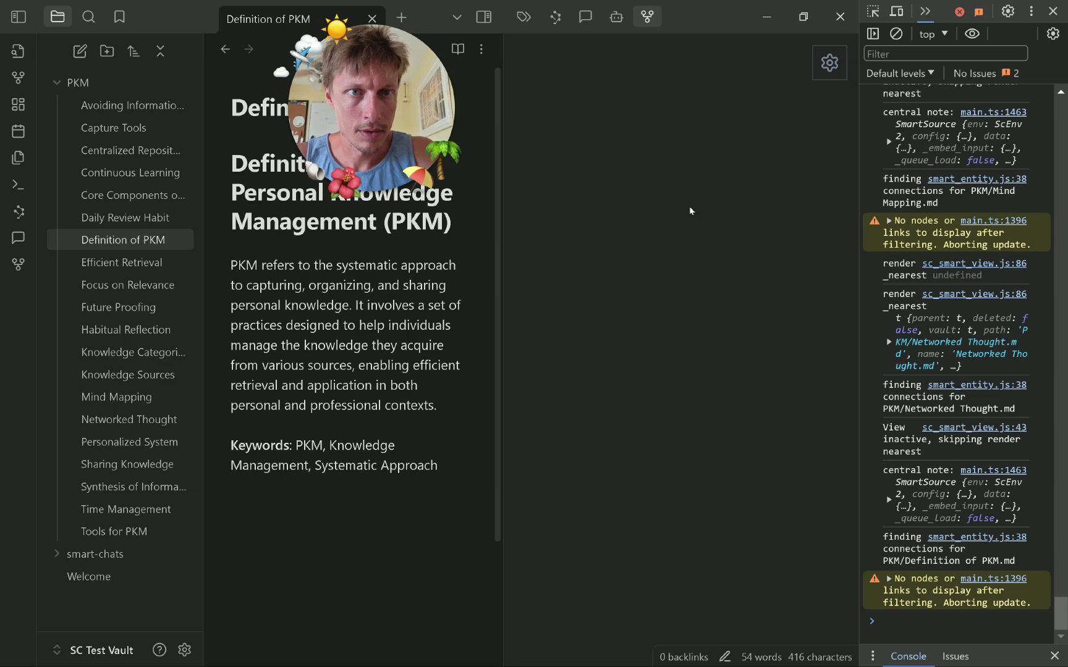
Raise graph node size to 4.52, briefly trying minimum relevance near 88% before returning to 0%.
left_click(836, 65)
left_click(753, 96)
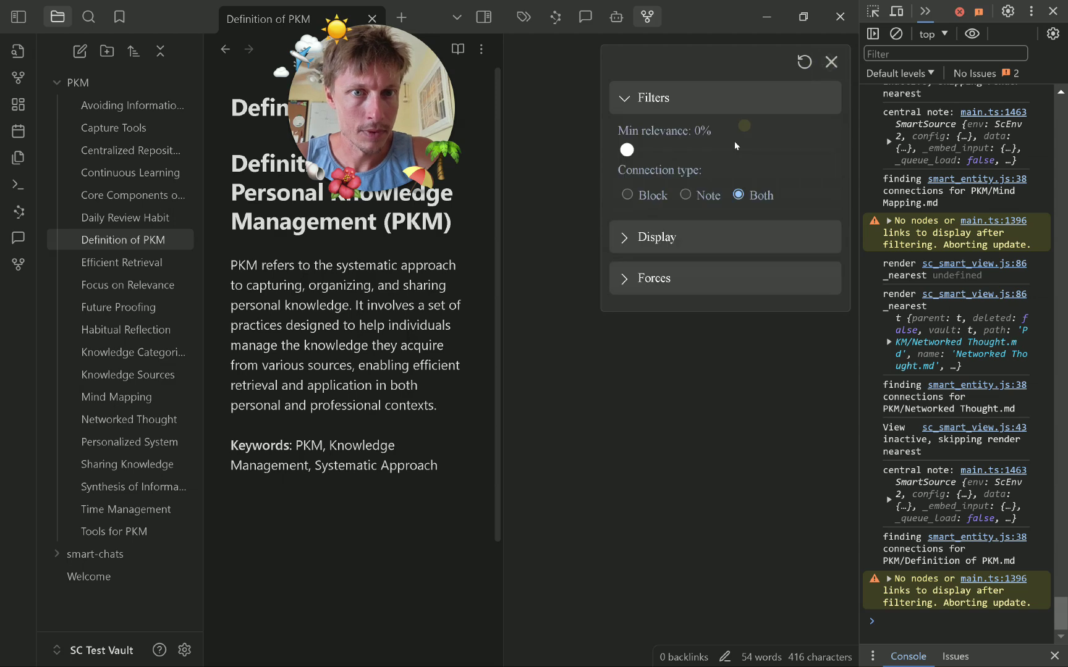
left_click(650, 233)
mouse_move(668, 288)
left_mouse_down()
mouse_move(640, 287)
mouse_move(667, 288)
mouse_move(675, 302)
left_mouse_up()
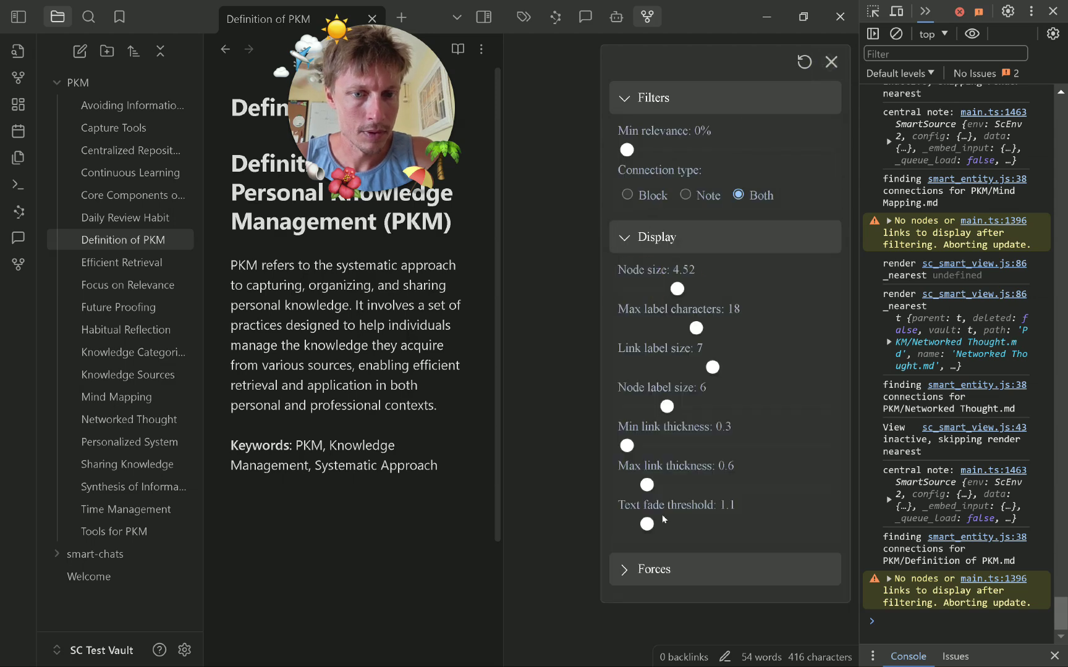
left_click(660, 569)
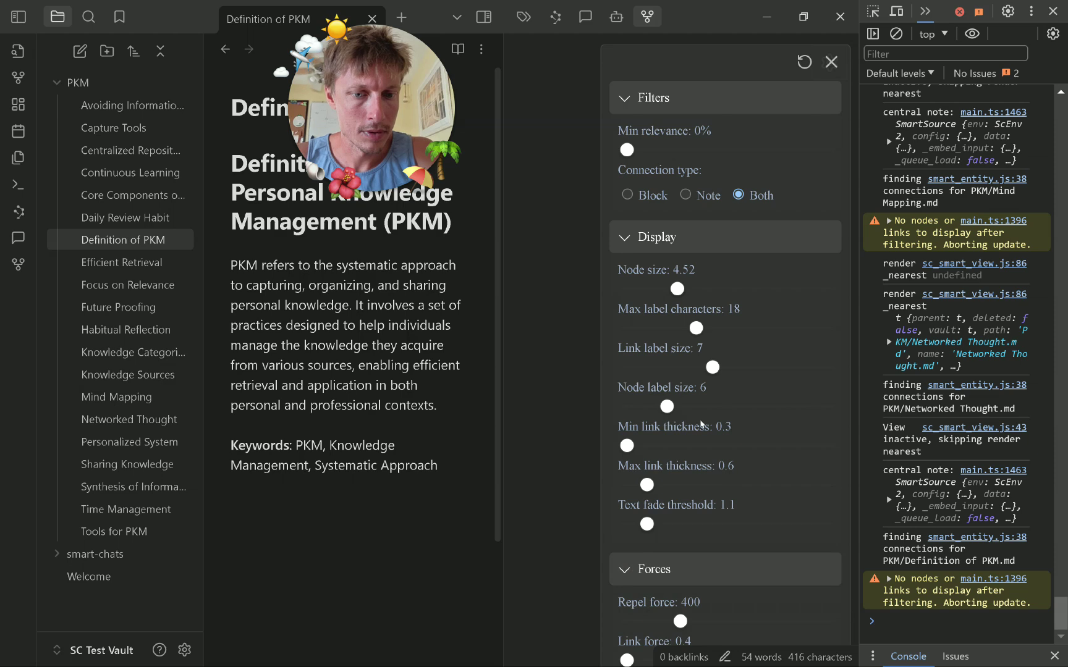
left_click(708, 237)
left_click(717, 93)
left_click(717, 94)
left_click_drag(638, 153, 591, 162)
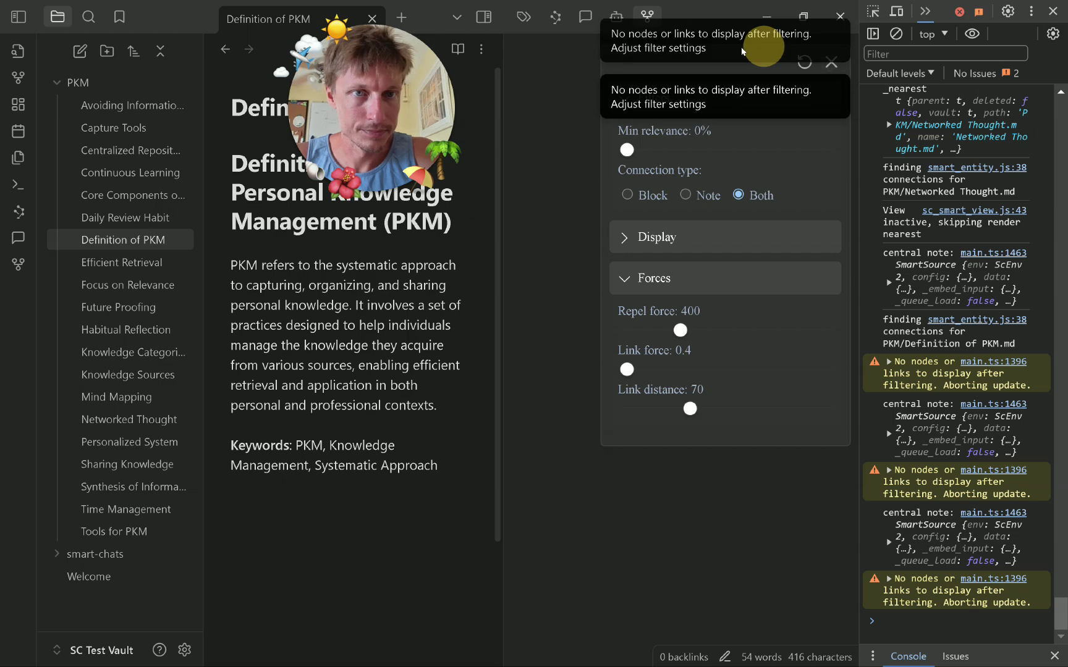
Open the Future Proofing note and inspect the no-nodes warning's stack trace in the console.
left_click(141, 304)
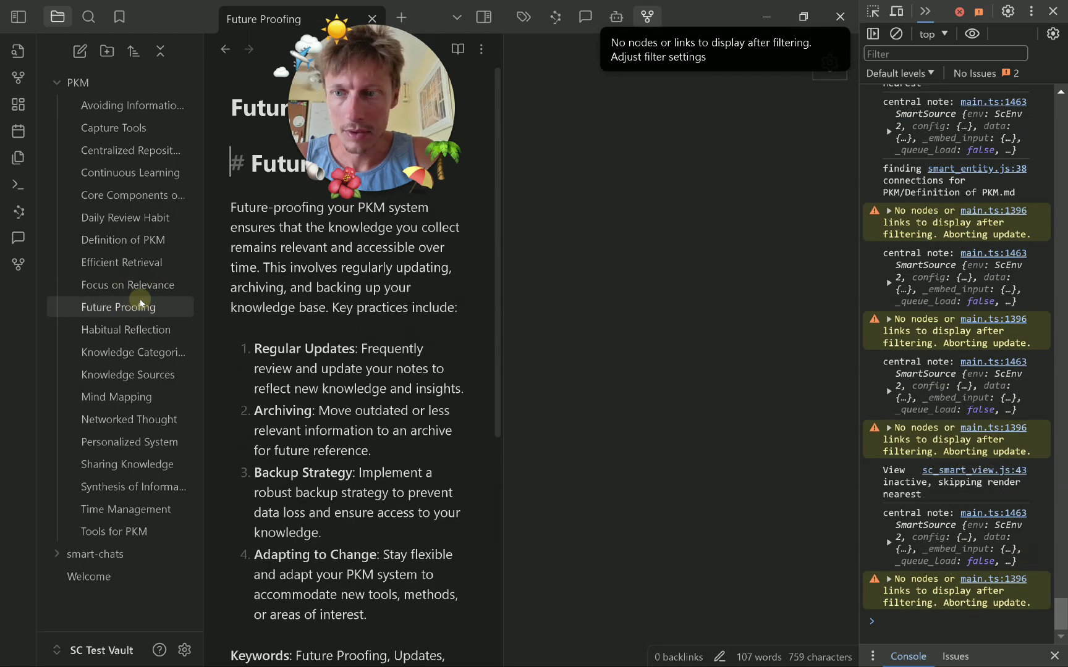
left_click(728, 51)
left_click(621, 198)
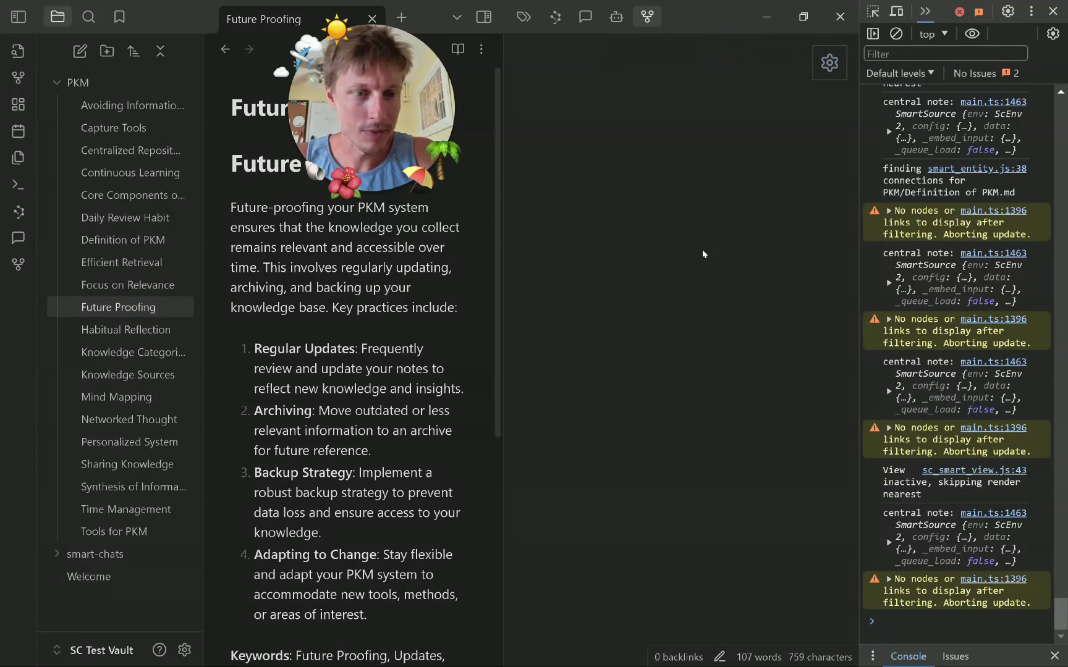
left_click(890, 580)
scroll(940, 516, "down", 4)
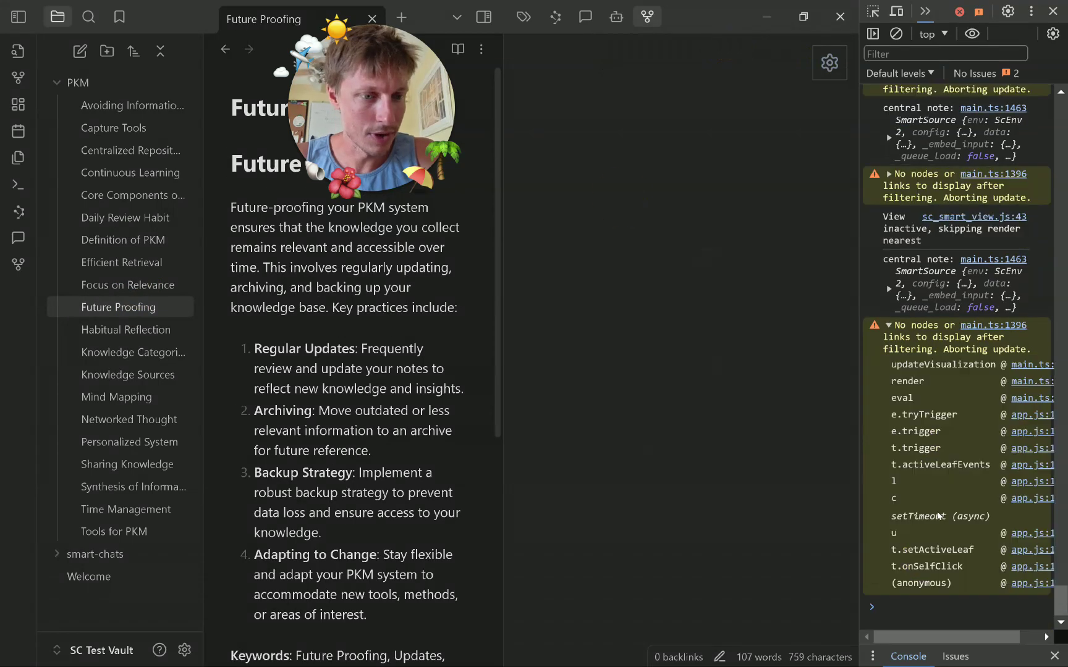
left_click(949, 290)
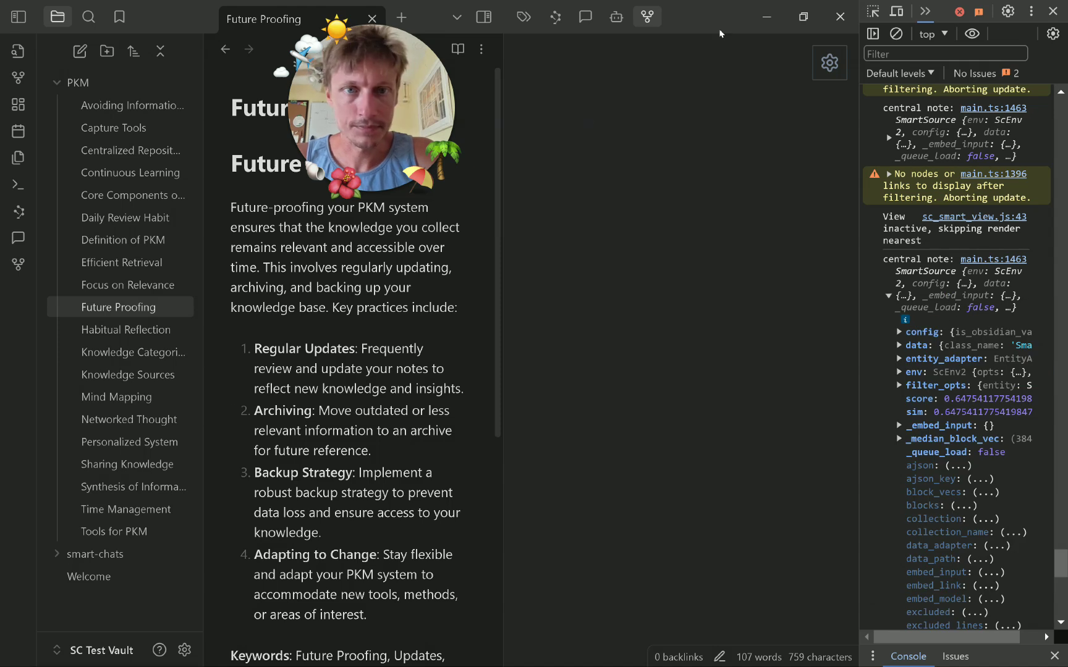
left_click(654, 22)
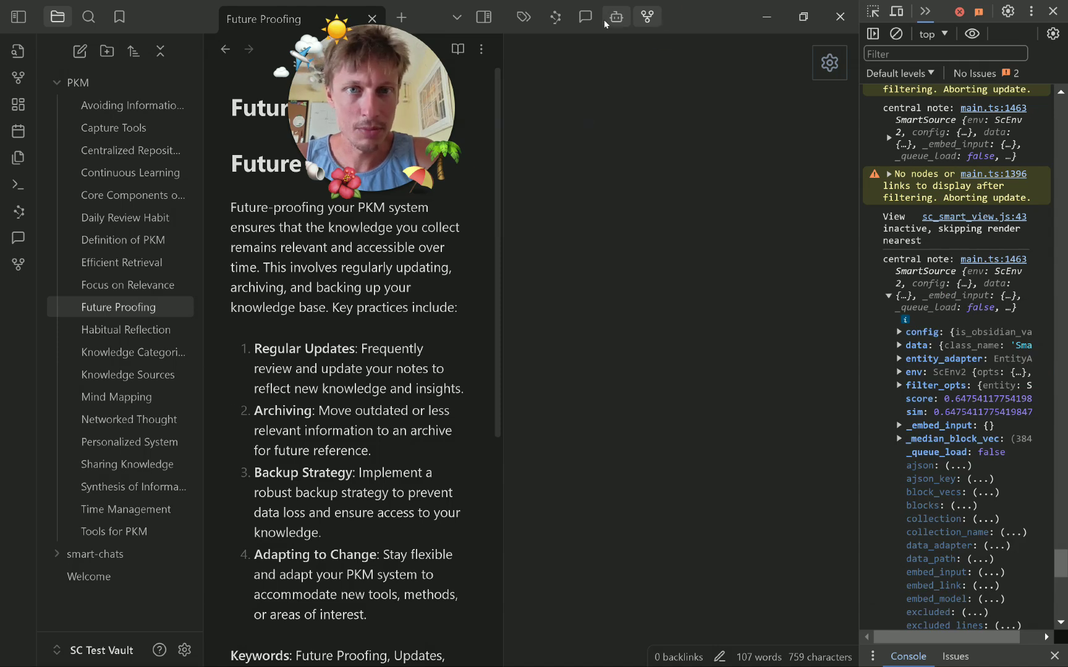
Close the developer console and bring up the ChatGPT side panel, scrolling through the chat.
left_click(1052, 10)
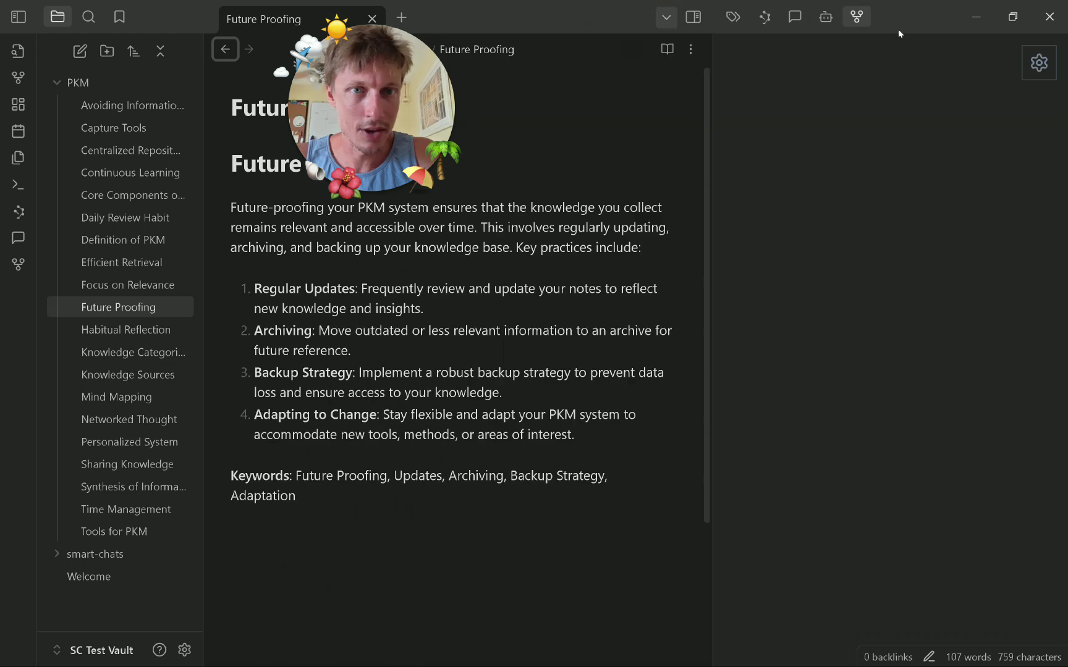
left_click(825, 17)
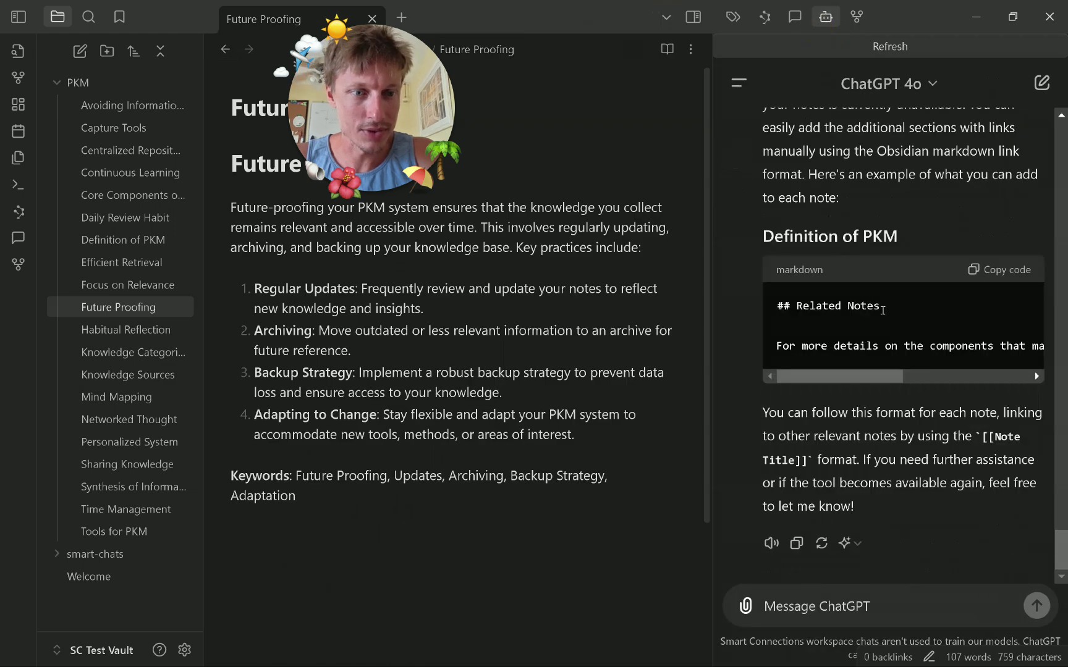
scroll(883, 310, "up", 4)
scroll(898, 318, "down", 2)
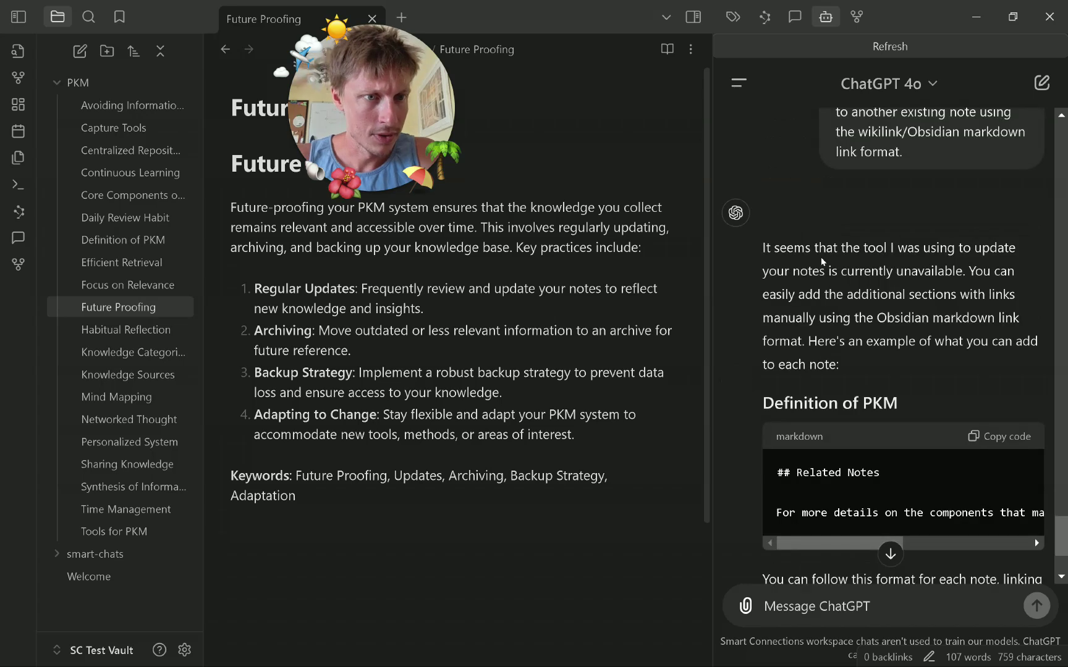
left_click_drag(841, 273, 964, 273)
left_click(866, 316)
scroll(876, 326, "down", 3)
left_click(904, 613)
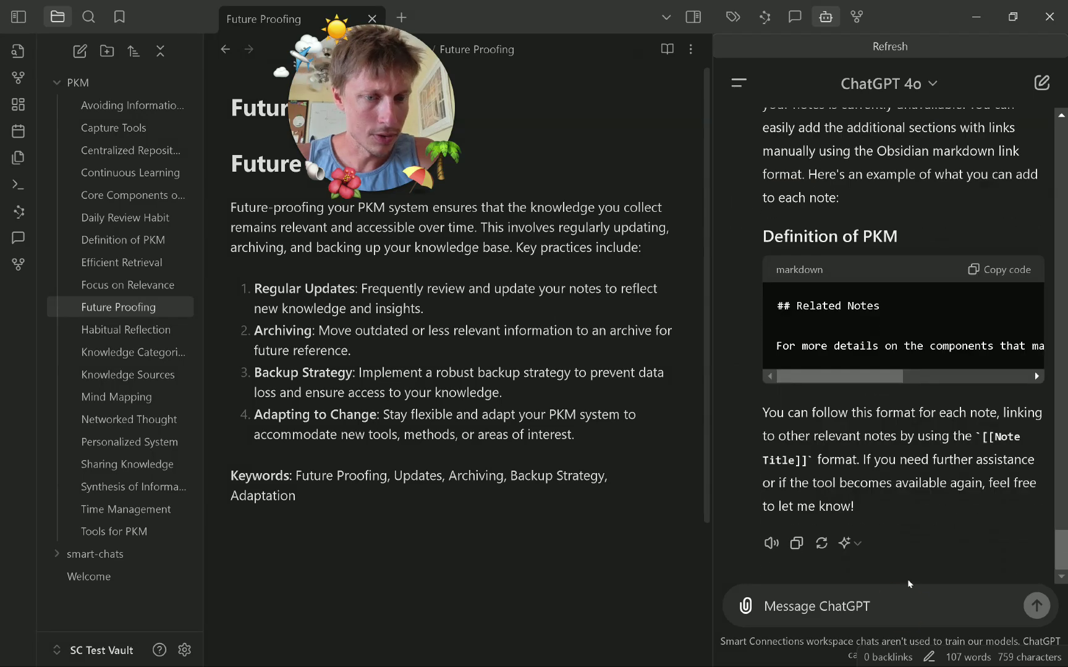
type("@n")
key("BackSpace")
type("note")
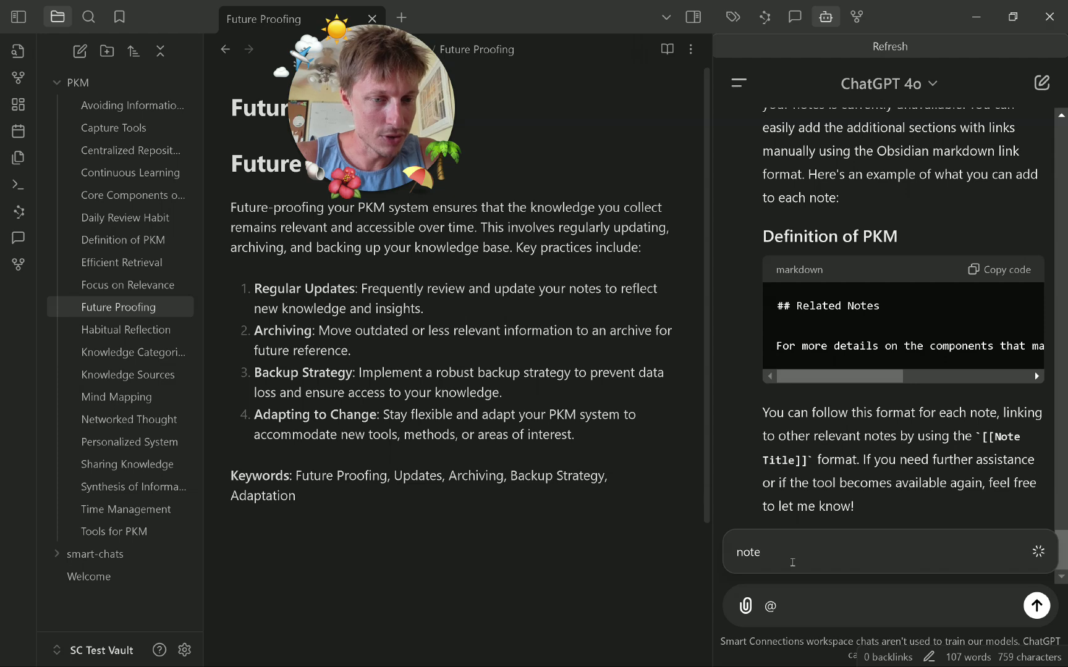
left_click(833, 453)
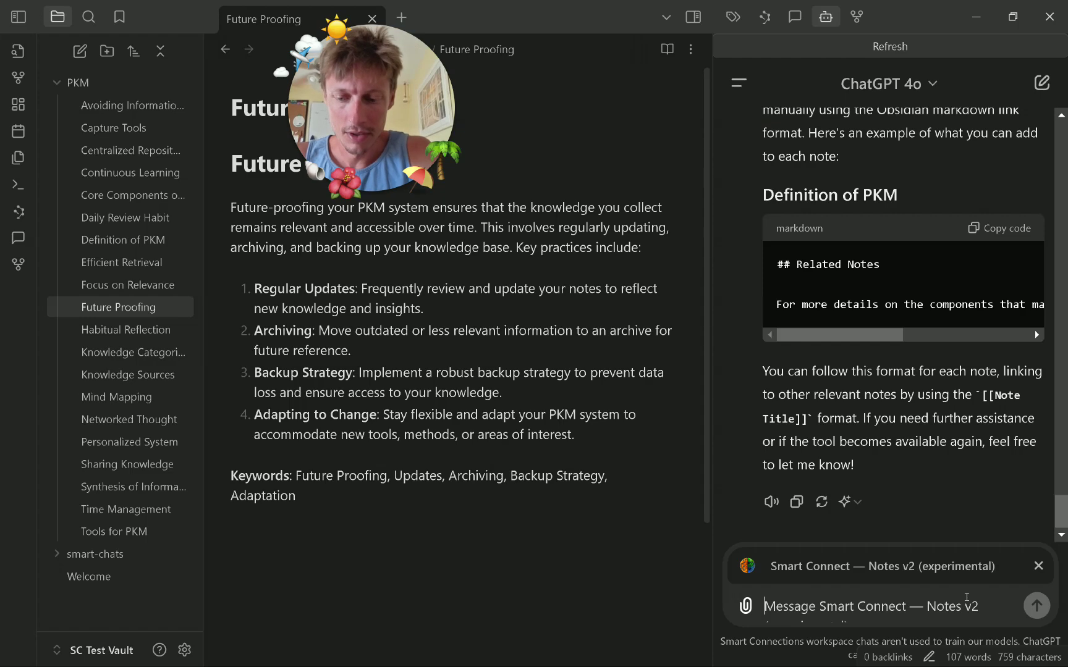
type("Try a")
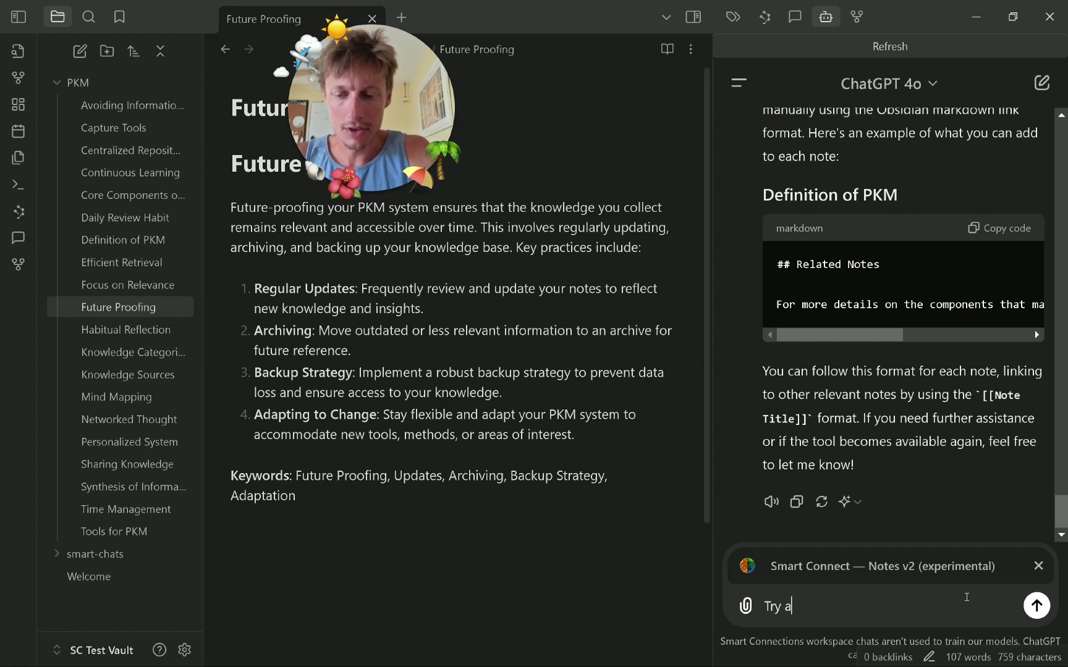
type("gain")
key("Return")
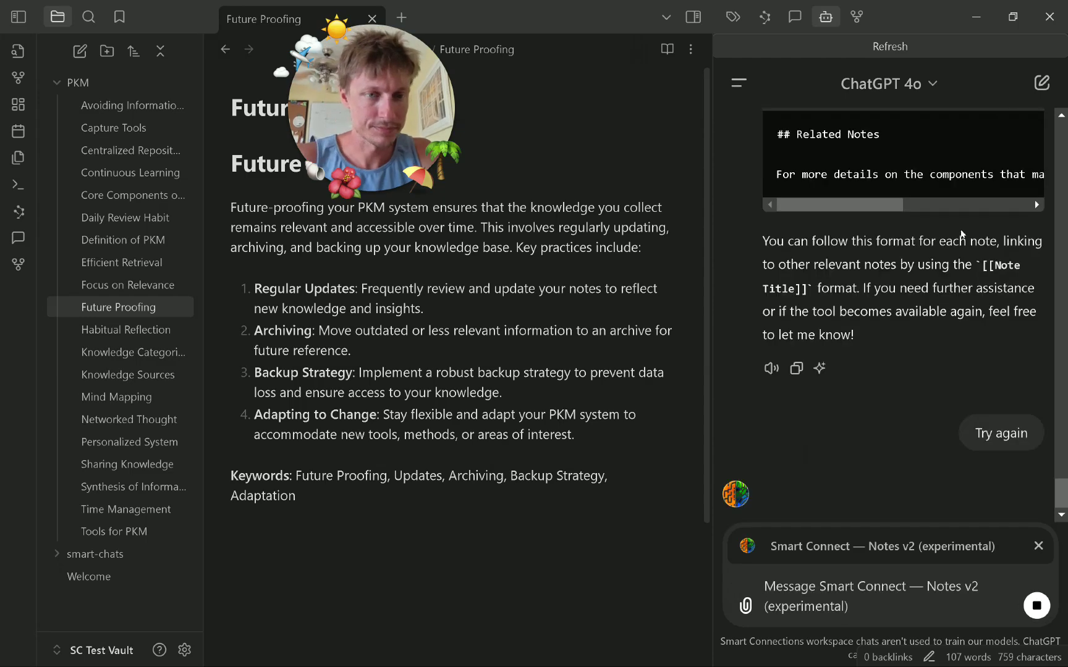
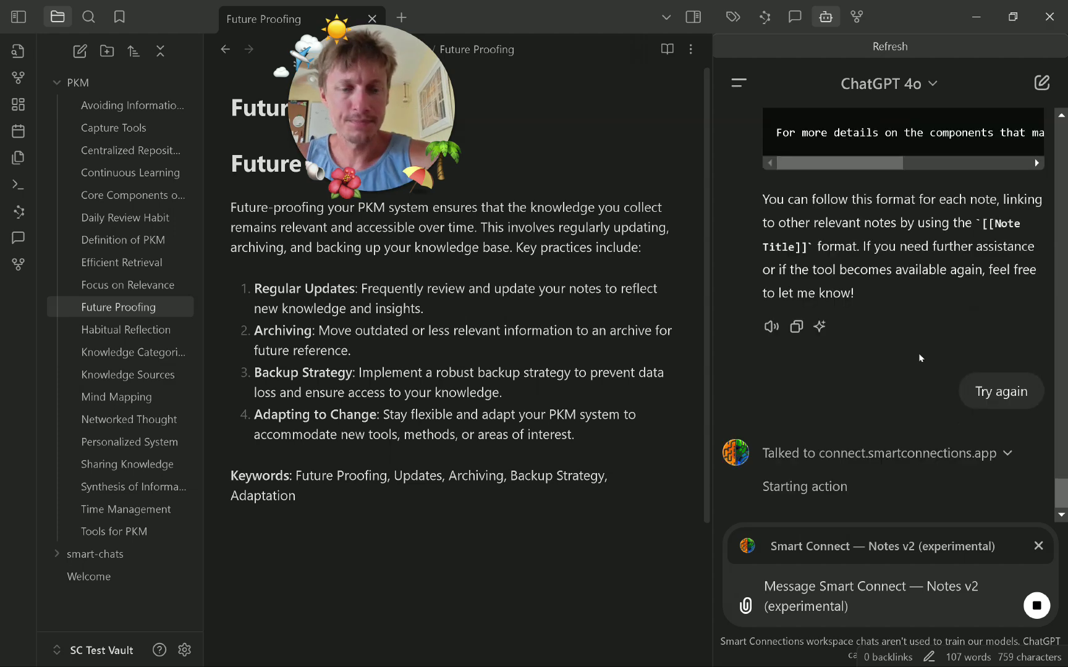
Expand the connector entry, then scroll Definition of PKM to its Related Notes proposal linking Core Components of PKM.
left_click(1007, 453)
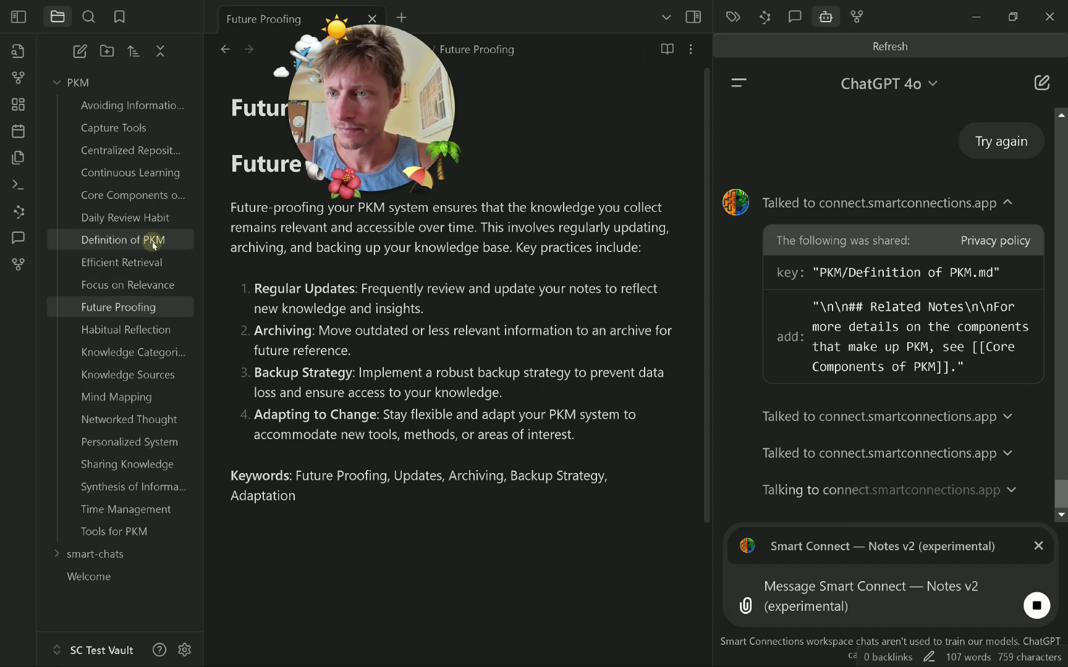
scroll(426, 399, "down", 4)
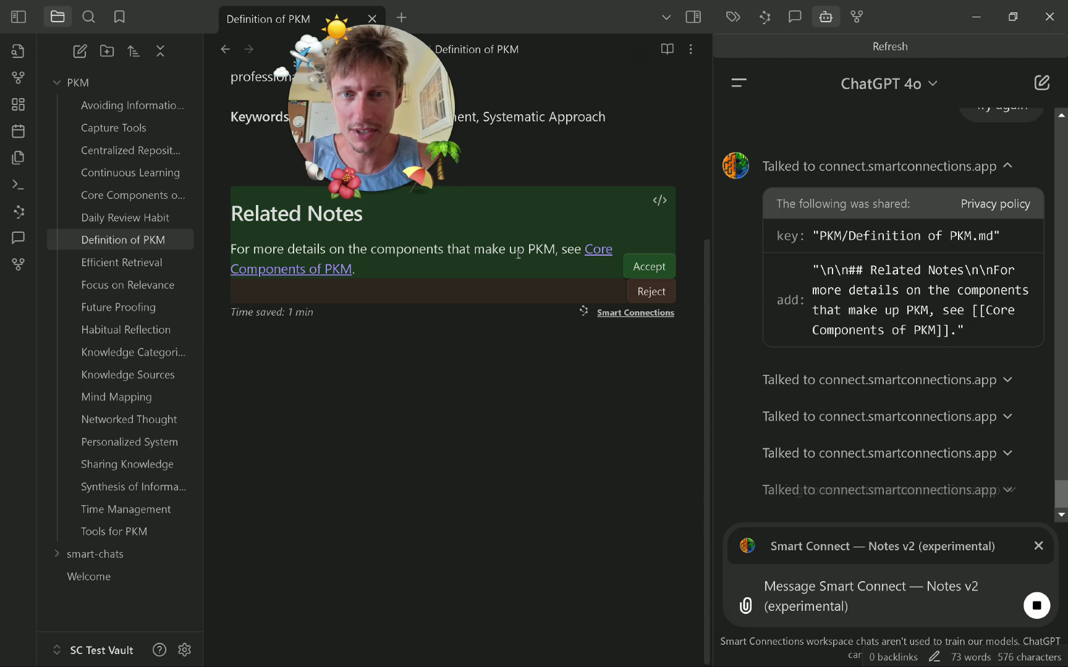
Accept the Related Notes proposals in Definition of PKM and Core Components of PKM.
left_click(650, 267)
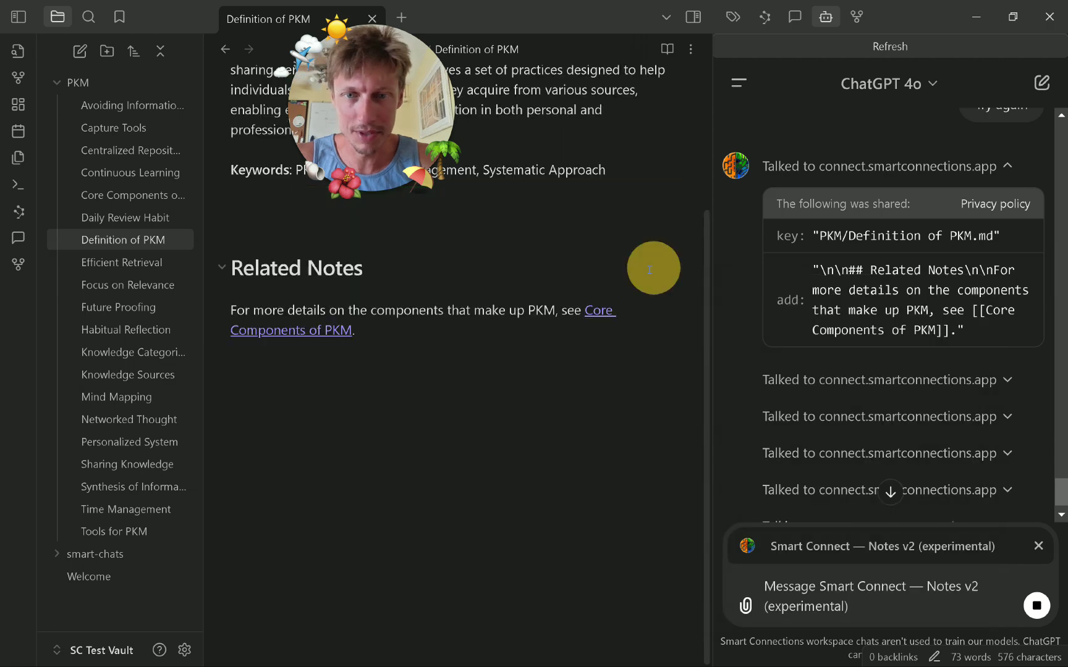
left_click(598, 310, "ctrl")
scroll(430, 318, "down", 5)
scroll(430, 317, "up", 3)
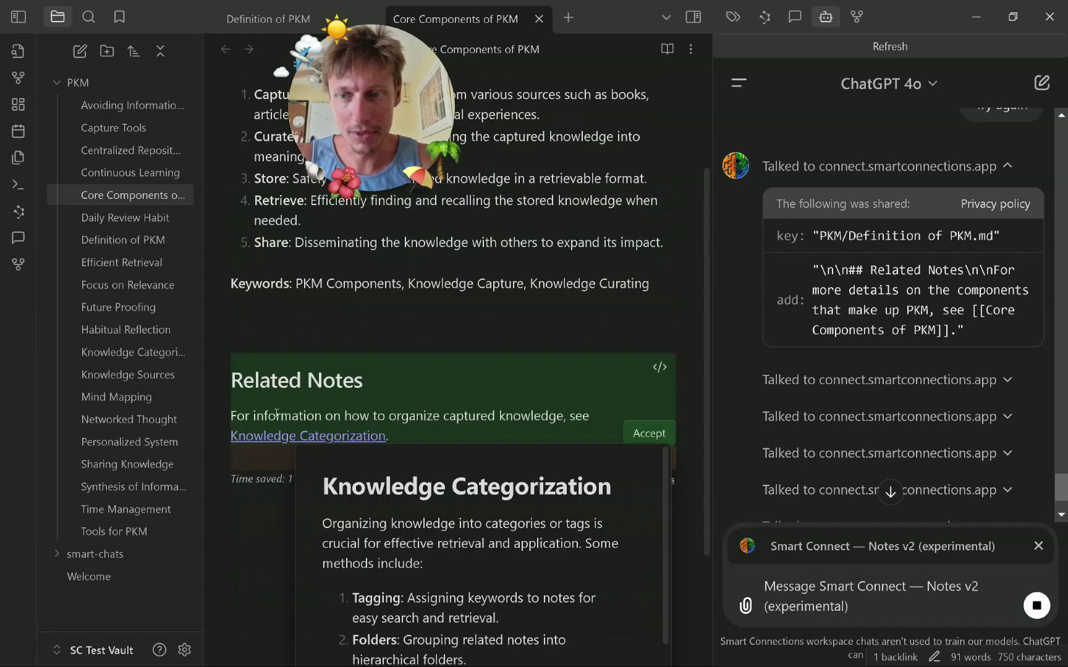
left_click(639, 428)
left_click(633, 347)
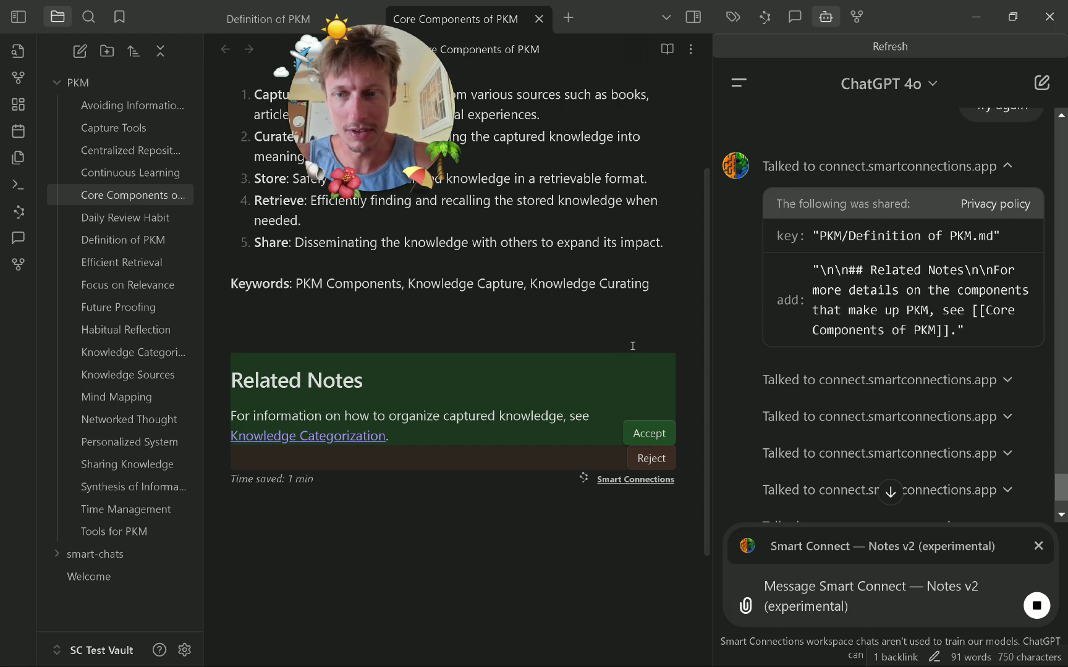
left_click(658, 434)
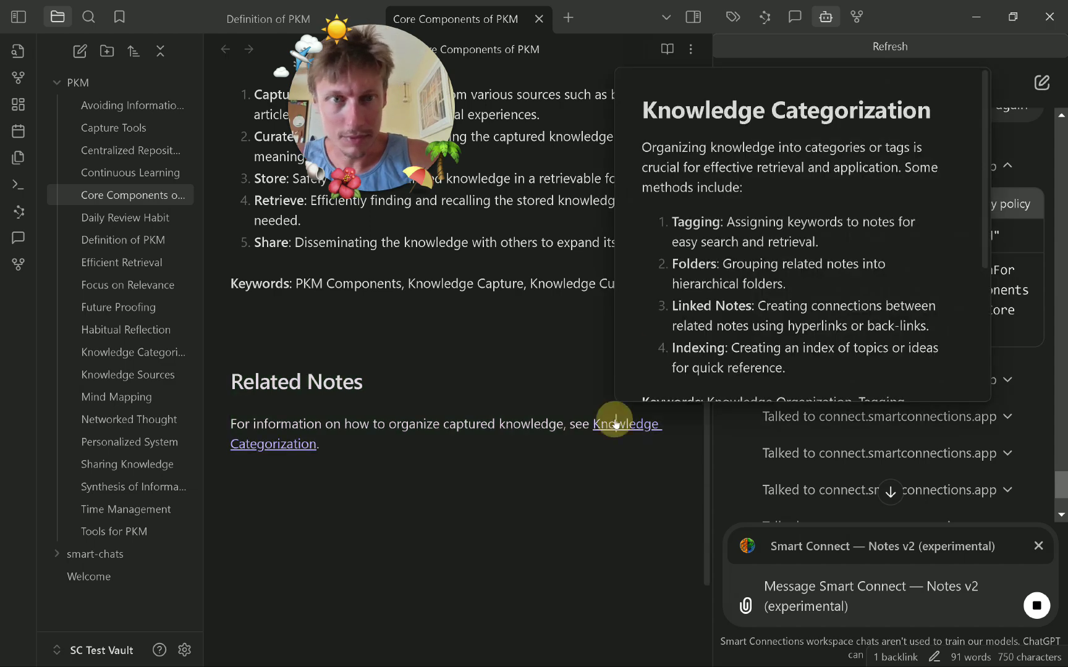
Accept the Related Notes proposals in Knowledge Categorization, Networked Thought and Mind Mapping.
left_click(617, 424)
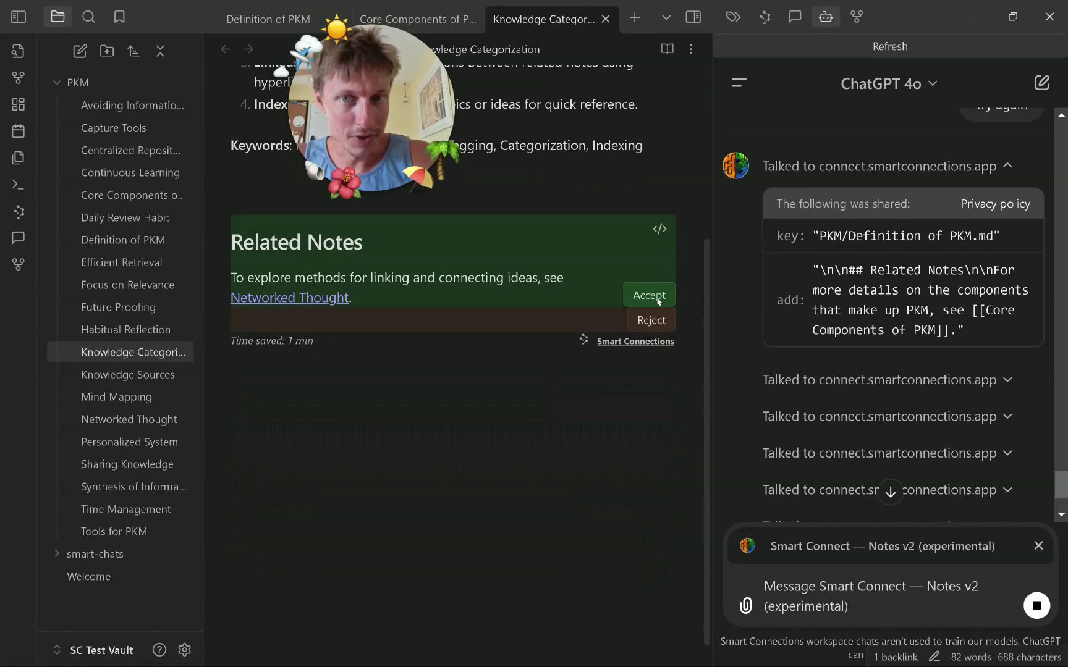
left_click(571, 203)
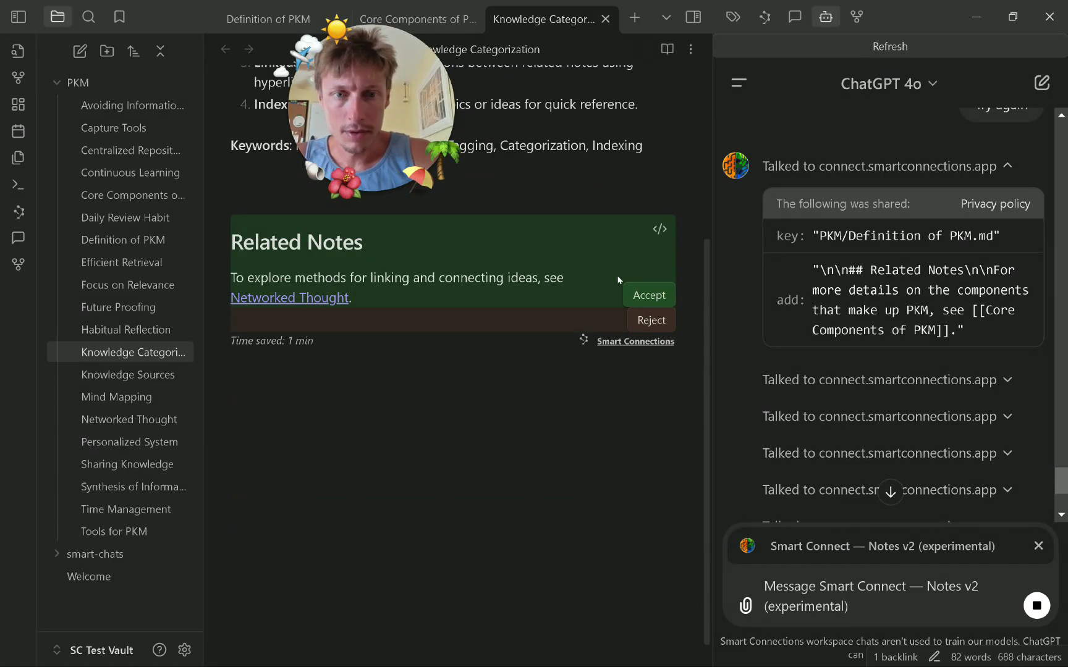
left_click(646, 291)
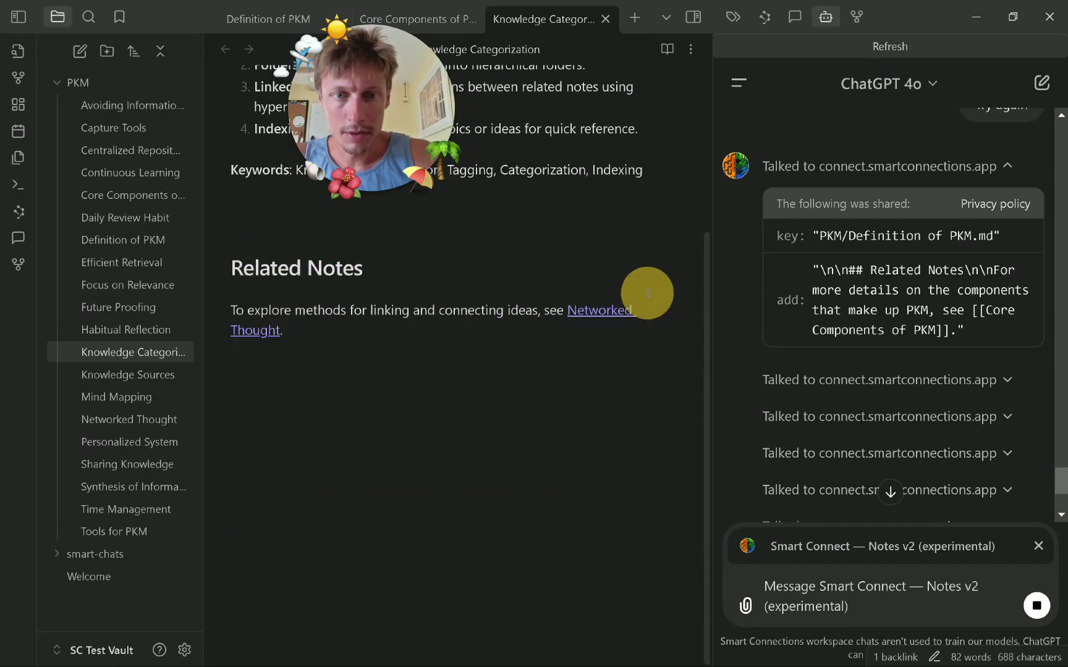
left_click(606, 311)
scroll(584, 413, "down", 4)
left_click(648, 394)
left_click(599, 387)
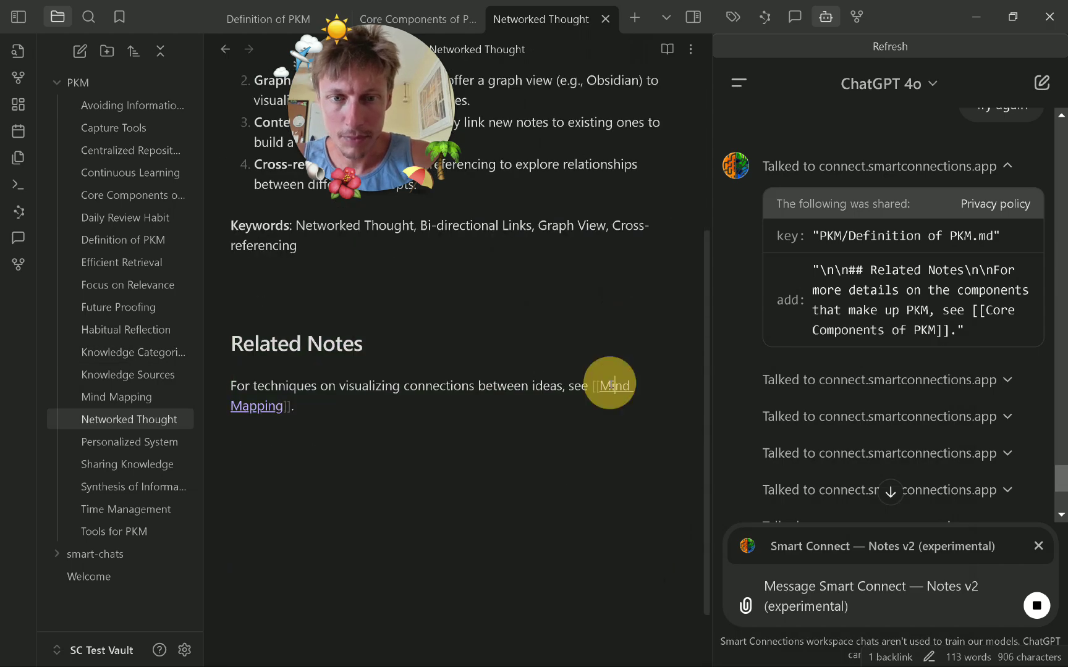
scroll(633, 371, "down", 4)
left_click(650, 376)
Accept the Related Notes proposals in Capture Tools and Centralized Repository.
left_click(590, 362)
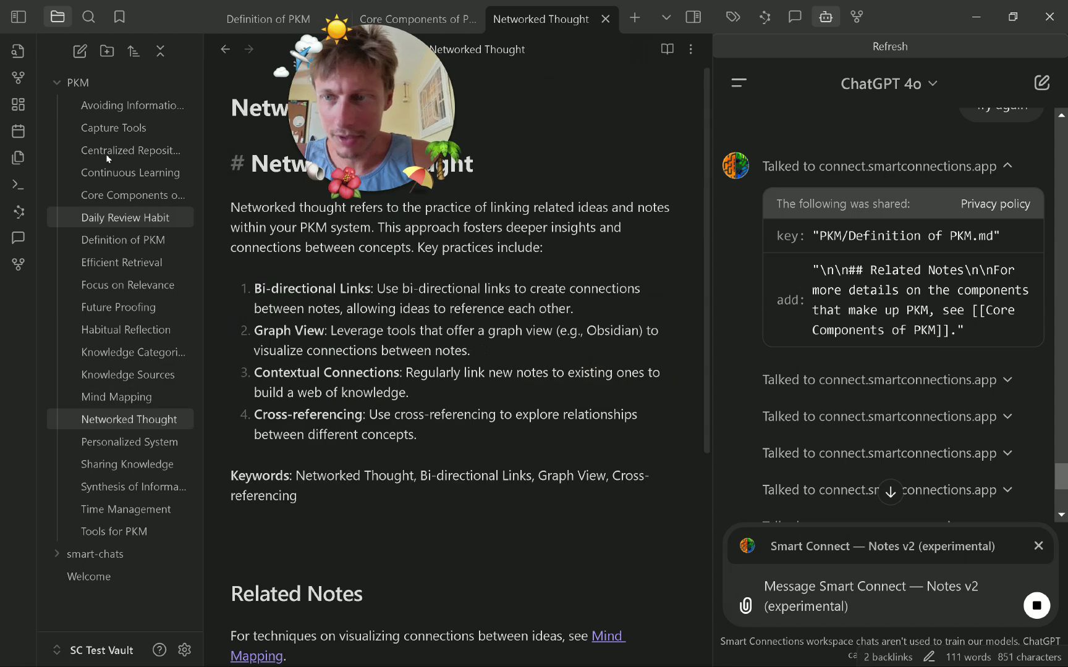
left_click(162, 108)
left_click(161, 128)
scroll(579, 329, "down", 4)
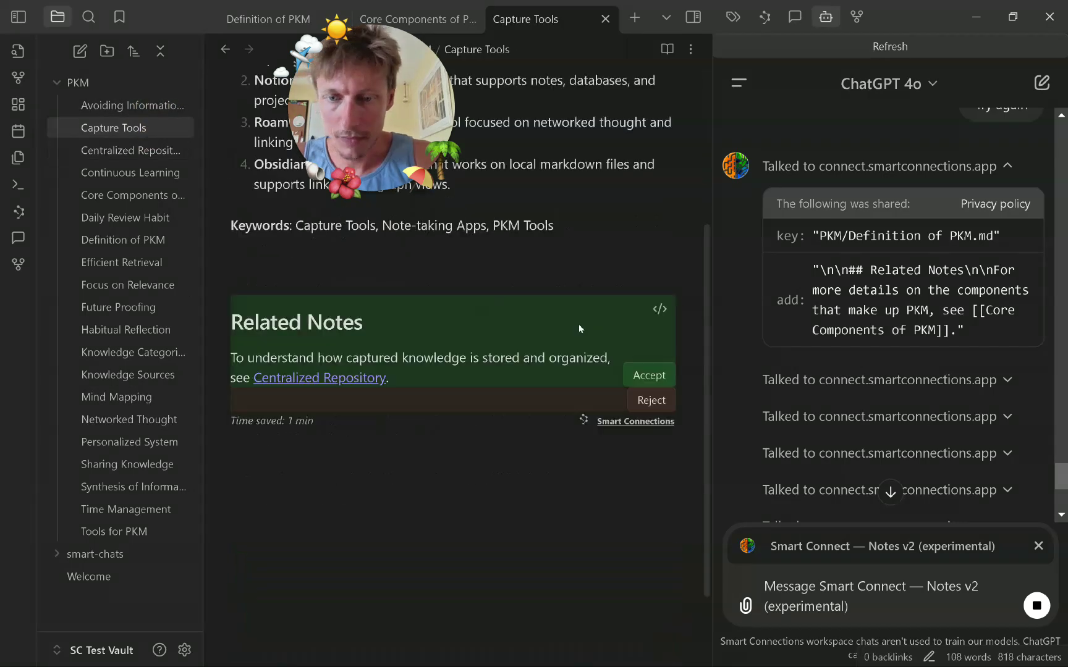
left_click(648, 376)
left_click(143, 150)
scroll(545, 393, "down", 2)
left_click(633, 496)
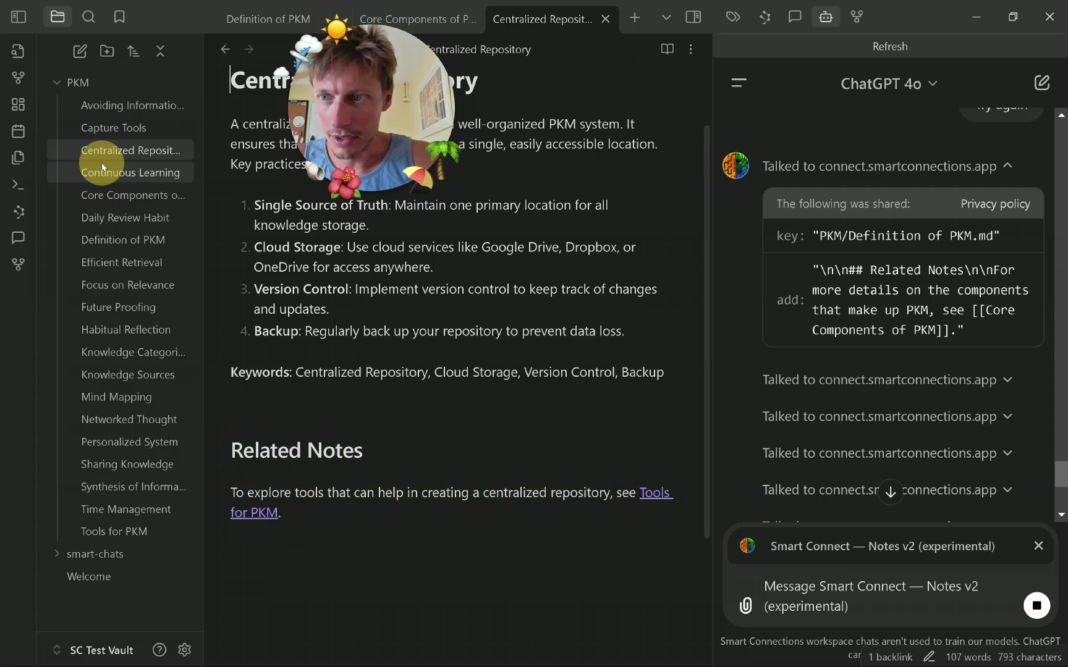
Accept the Related Notes proposals in Continuous Learning and Daily Review Habit.
left_click(99, 171)
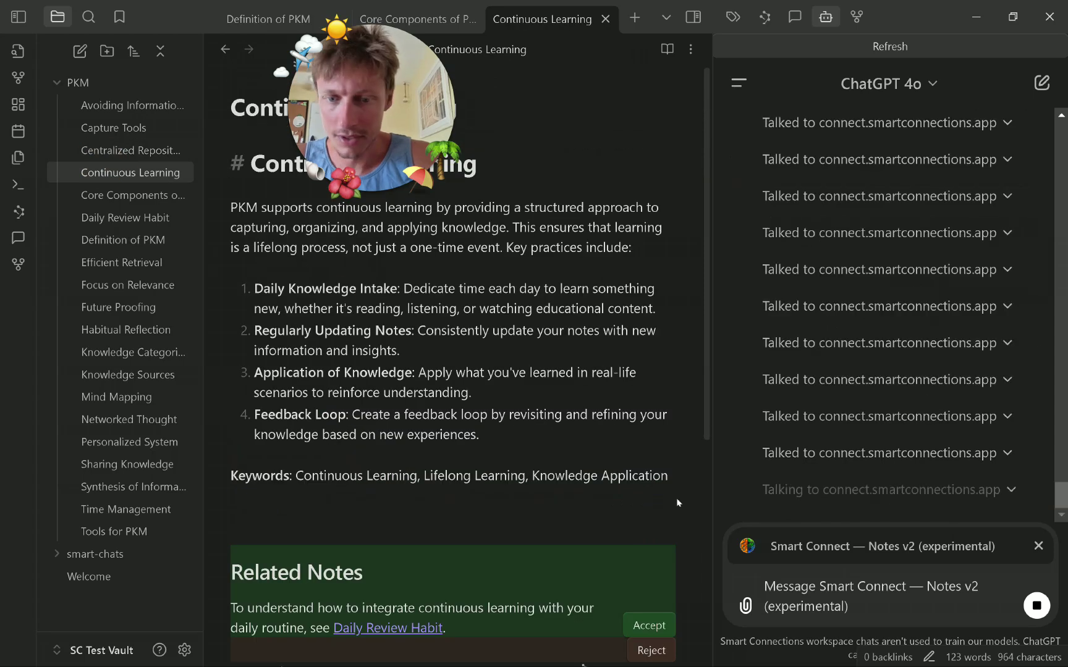
scroll(675, 500, "down", 5)
left_click(649, 264)
left_click(151, 194)
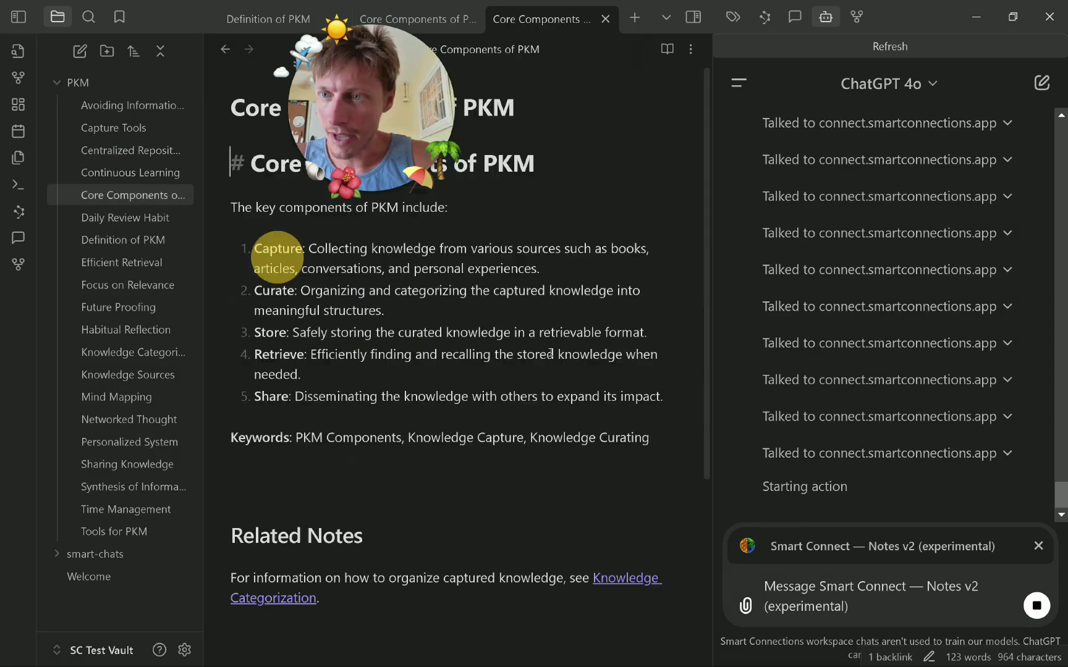
left_click(145, 216)
left_click(646, 581)
Accept the Related Notes proposals in Efficient Retrieval and Focus on Relevance.
left_click(137, 239)
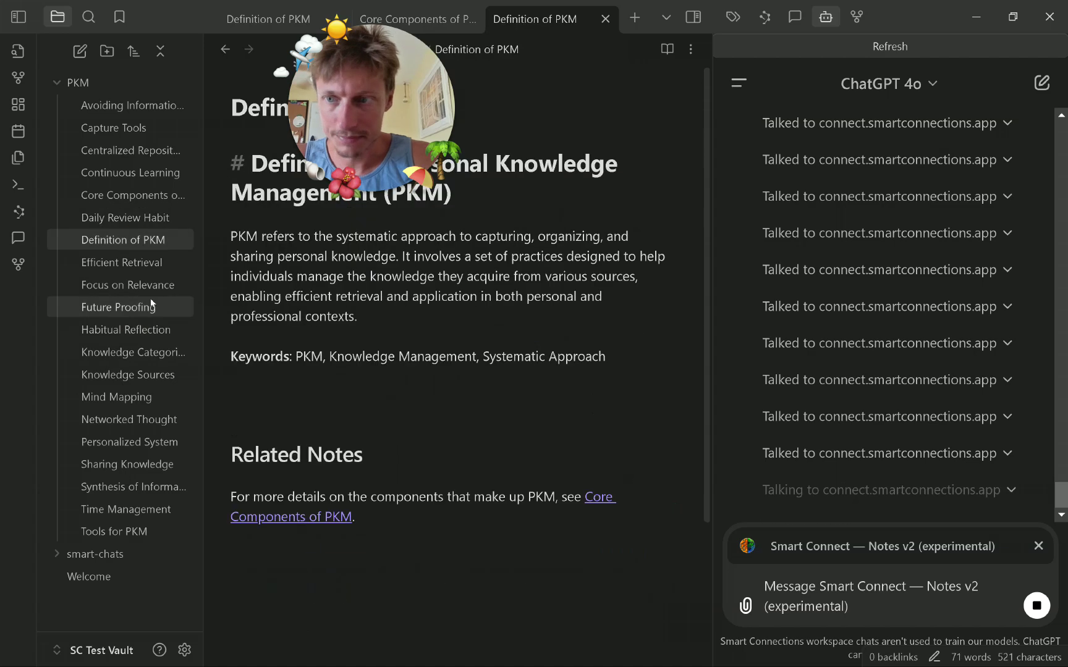
left_click(139, 261)
scroll(657, 268, "down", 5)
left_click(648, 288)
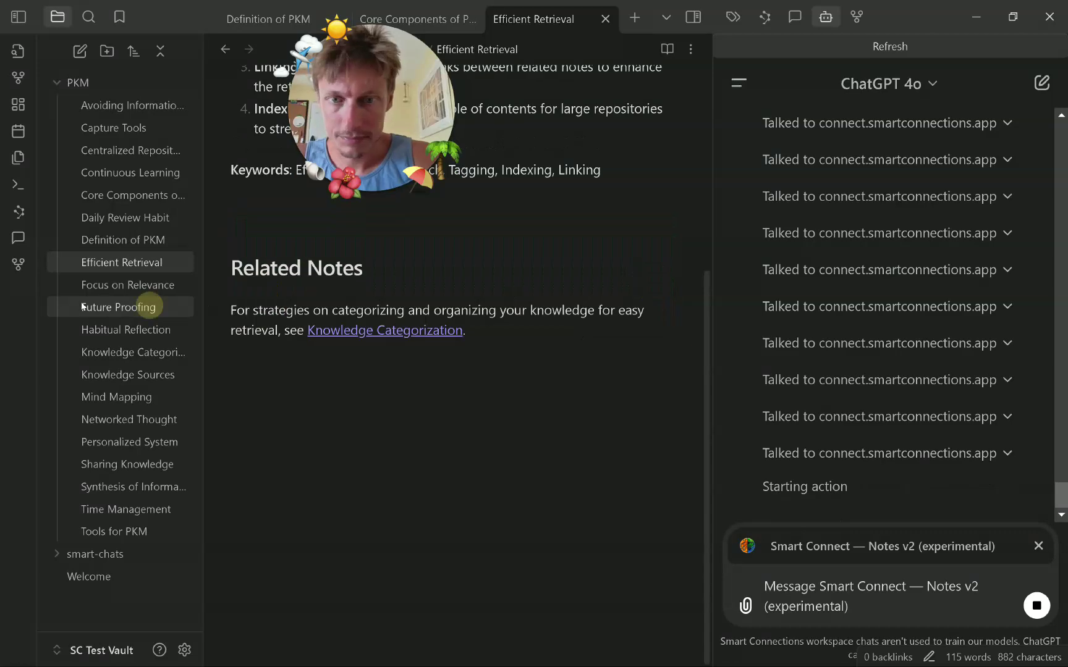
left_click(128, 285)
scroll(636, 266, "down", 5)
left_click(646, 288)
Accept the Related Notes proposals in Habitual Reflection and Knowledge Sources.
left_click(139, 307)
scroll(648, 435, "down", 5)
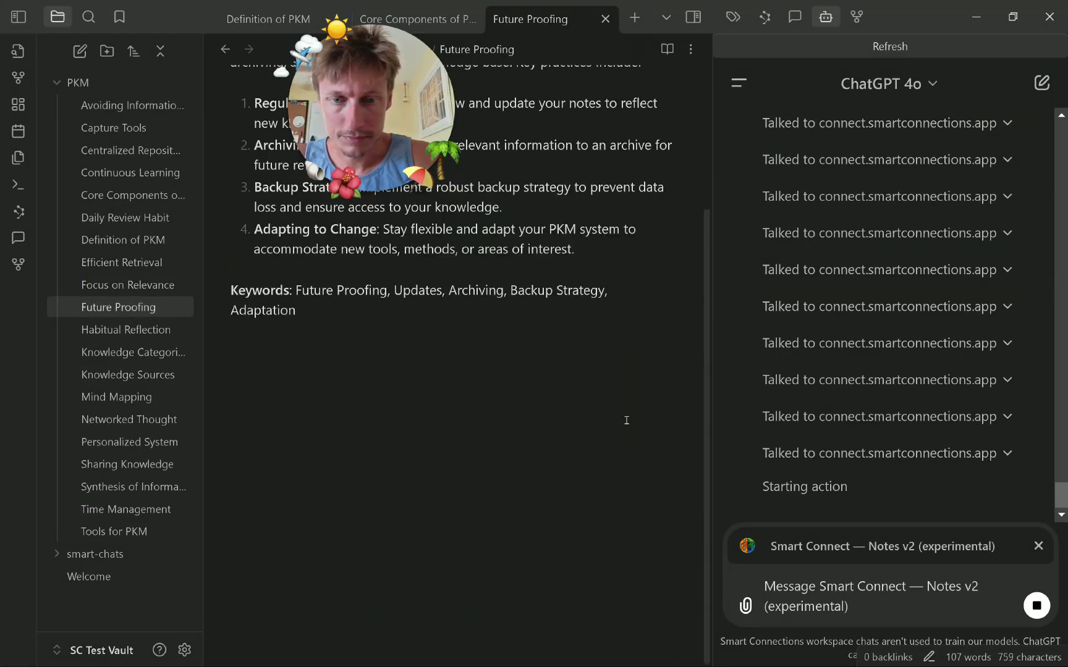
left_click(159, 328)
left_click(649, 645)
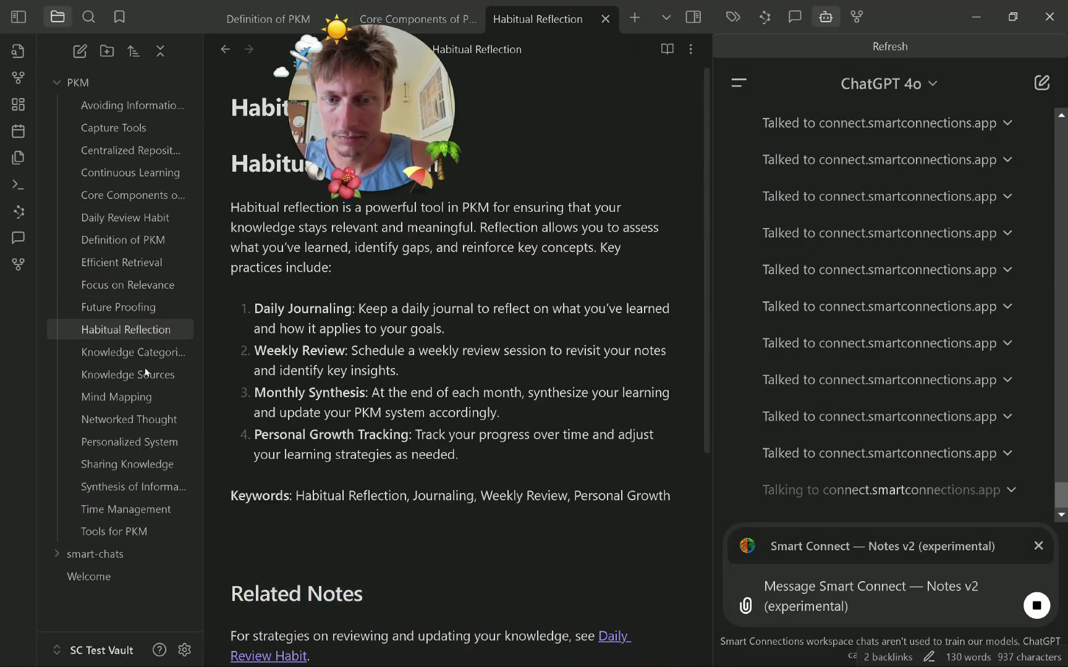
left_click(133, 352)
scroll(372, 383, "down", 5)
left_click(128, 374)
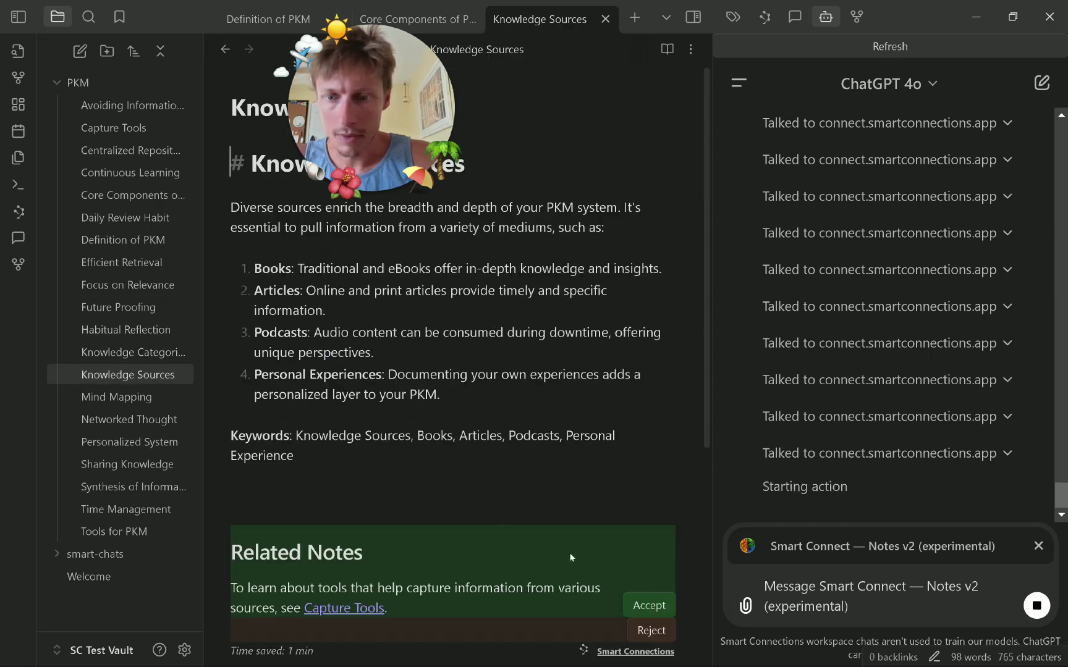
left_click(641, 604)
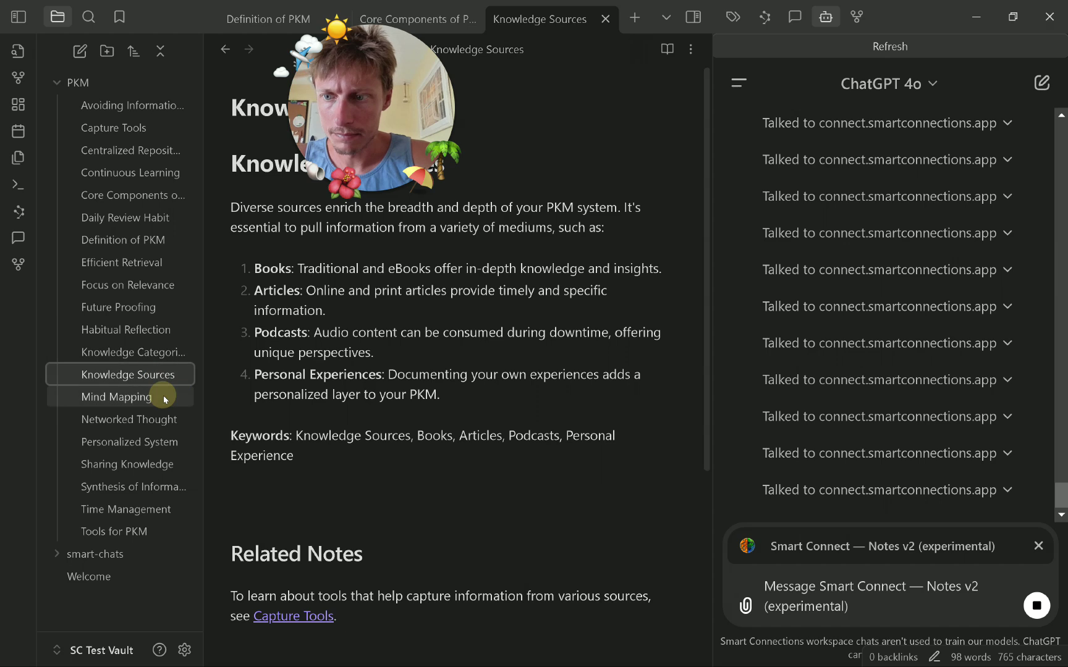
left_click(162, 395)
Accept the Related Notes proposals in Personalized System, Sharing Knowledge and Synthesis of Information.
left_click(162, 419)
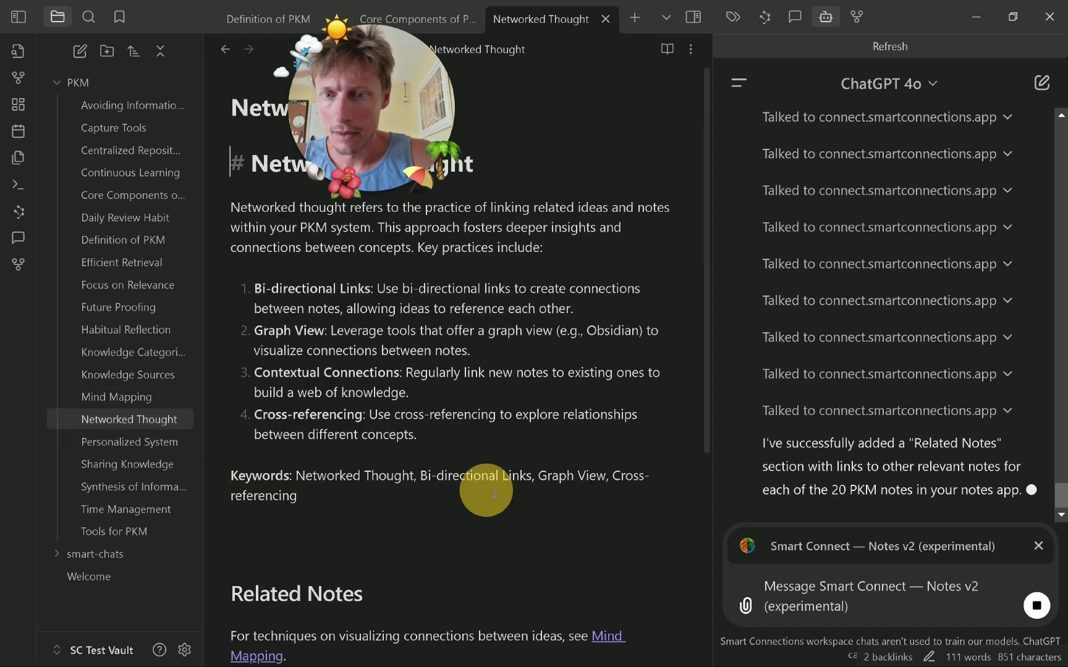
left_click(168, 446)
left_click(648, 264)
left_click(93, 465)
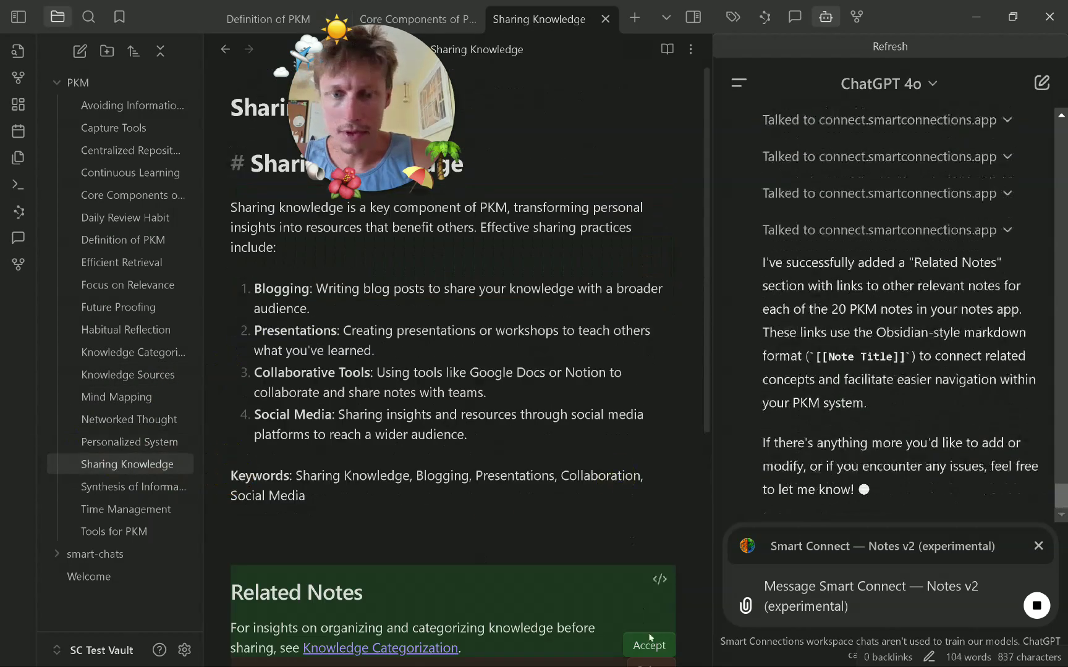
left_click(648, 637)
left_click(148, 488)
scroll(661, 247, "down", 5)
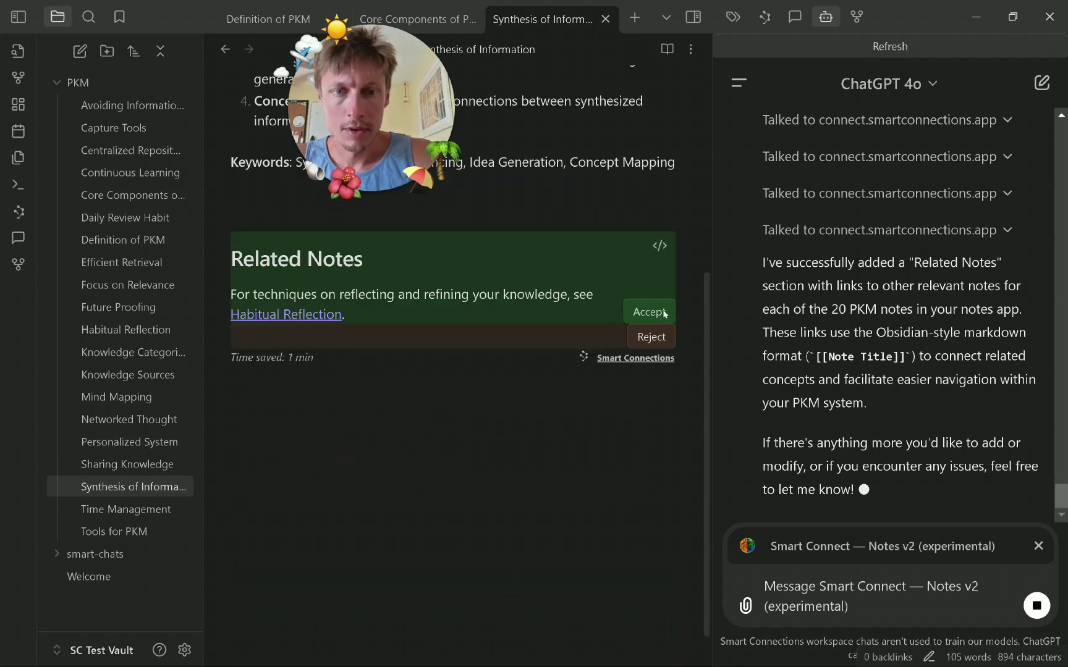
left_click(648, 310)
left_click(656, 644)
Accept the Related Notes proposals in Tools for PKM and Future Proofing.
left_click(167, 531)
left_click(257, 520)
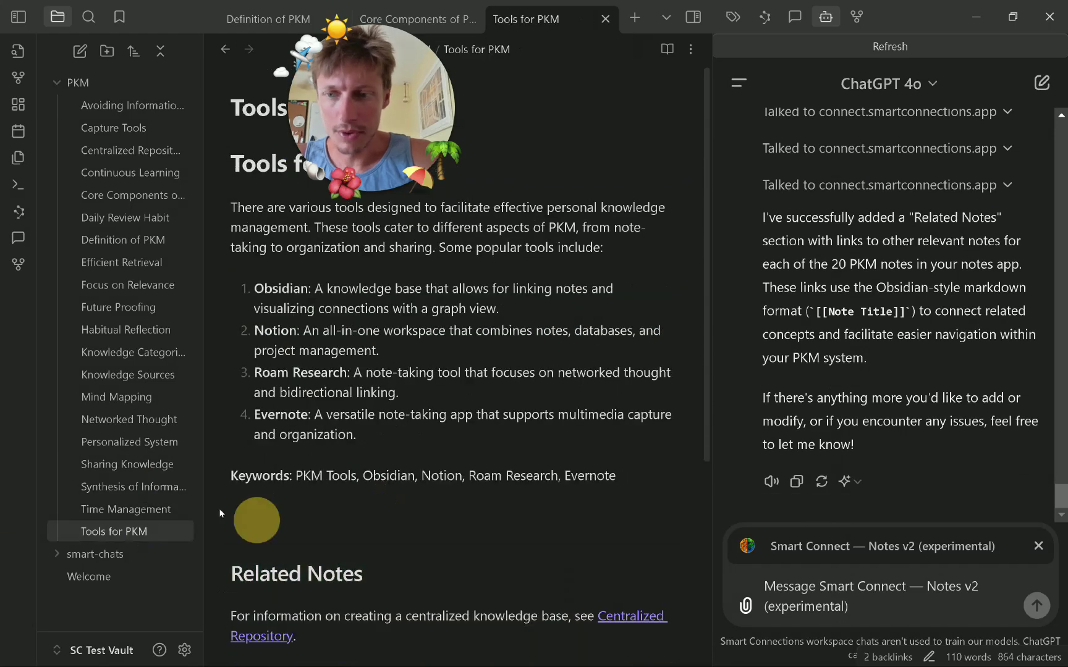
left_click(124, 307)
left_click(642, 643)
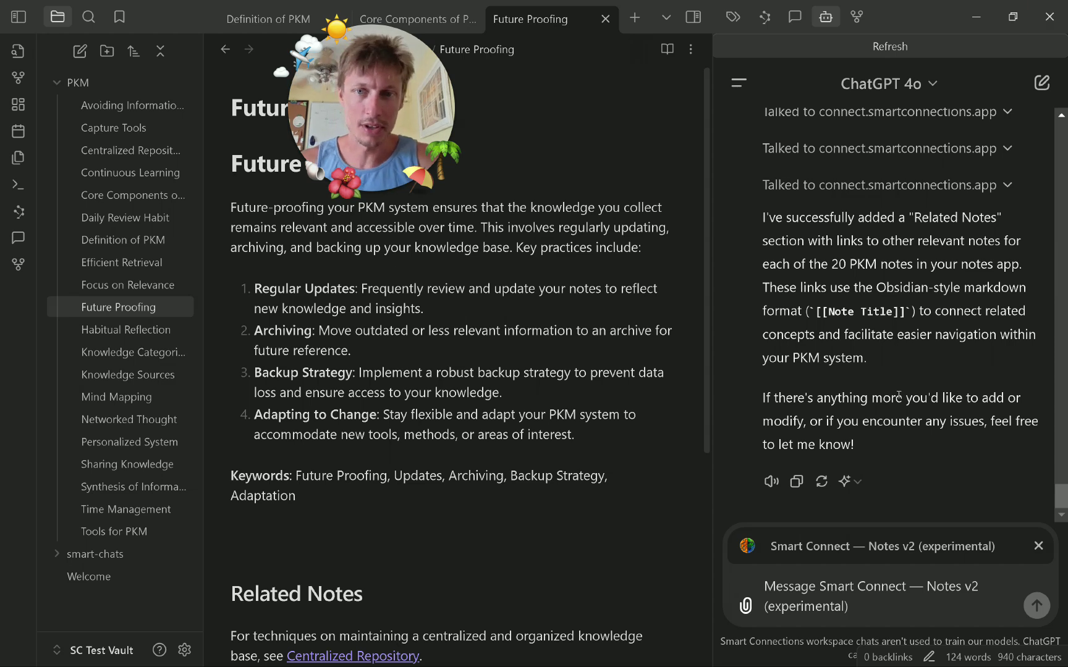
Accept Avoiding Information Overload's Related Notes, then start a request to rewrite it with a 10x improved version.
left_click(174, 123)
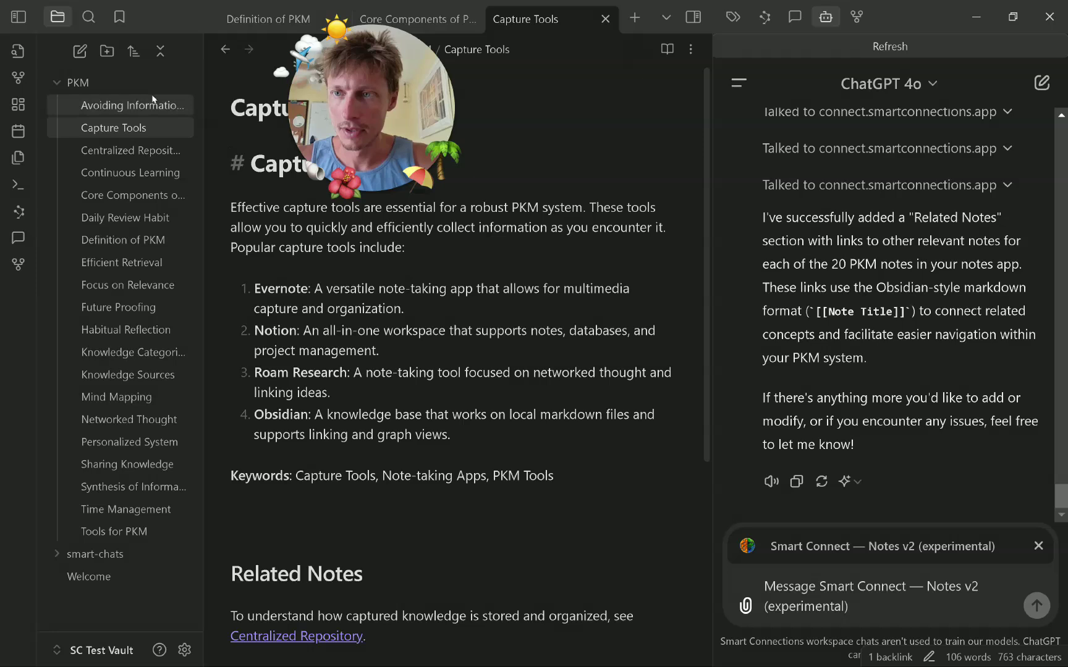
left_click(153, 102)
scroll(587, 519, "down", 4)
left_click(649, 395)
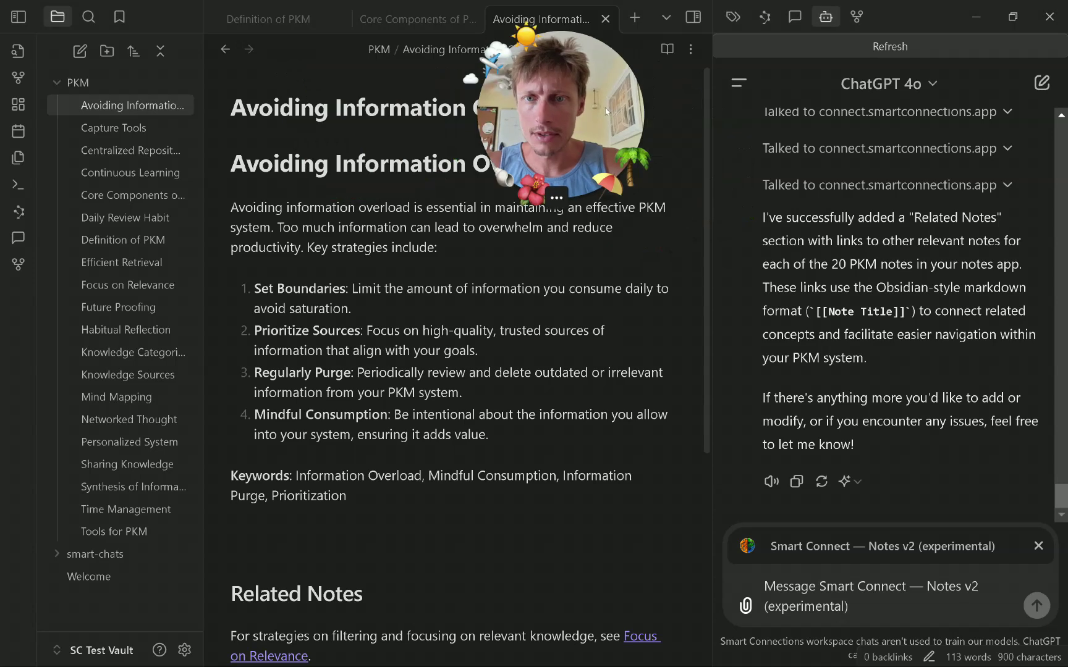
left_click(879, 582)
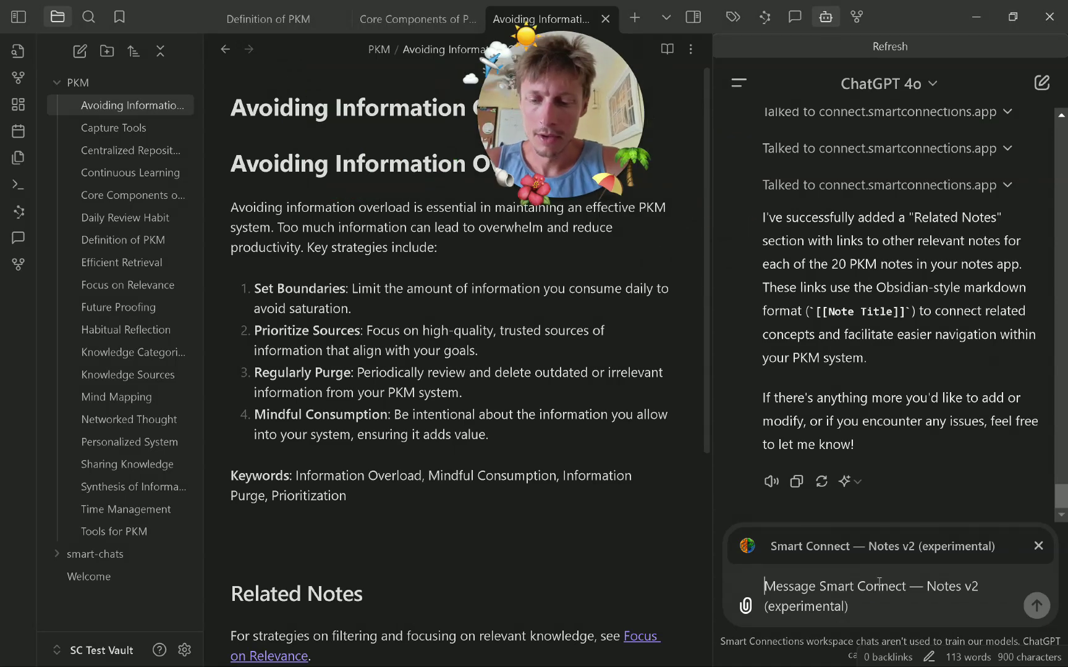
type("Review the ")
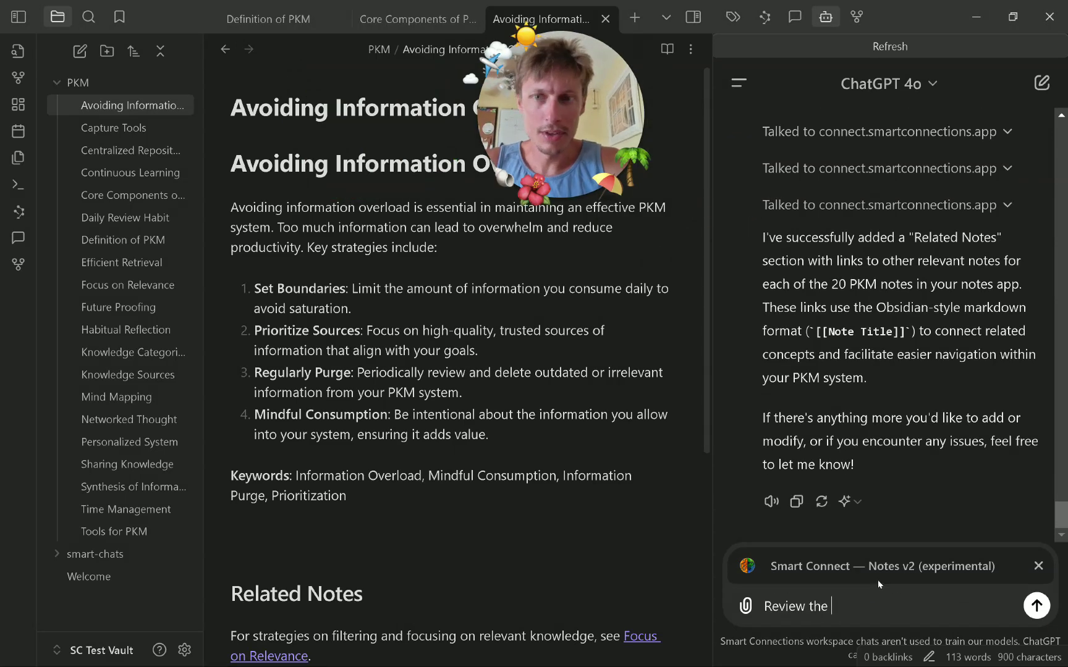
type("Avoiding I")
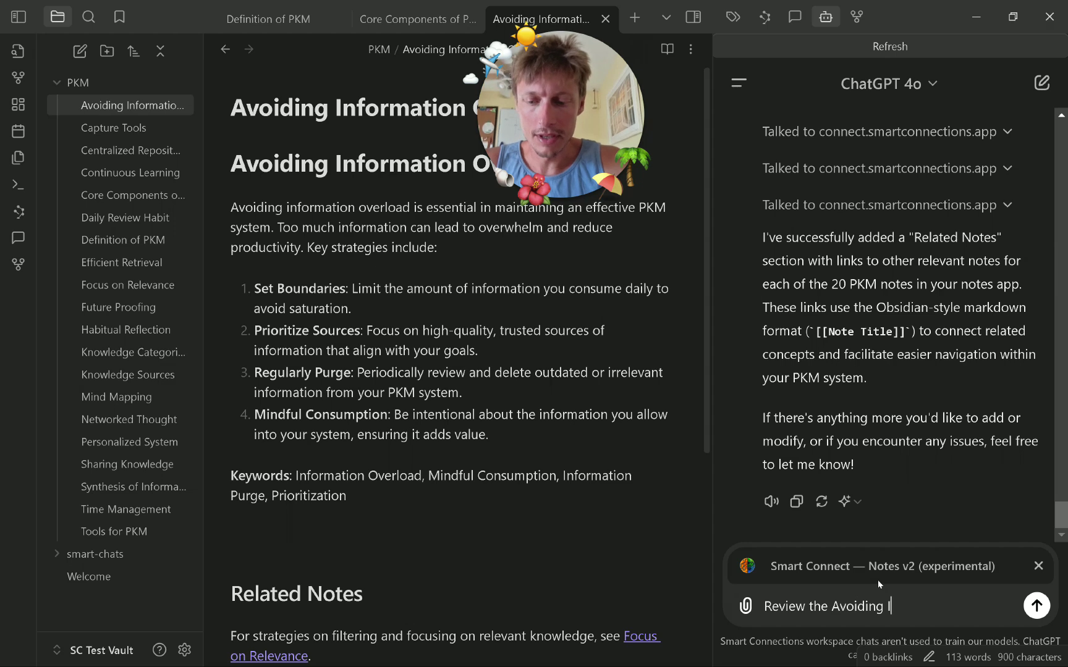
type("nformation Overload note.")
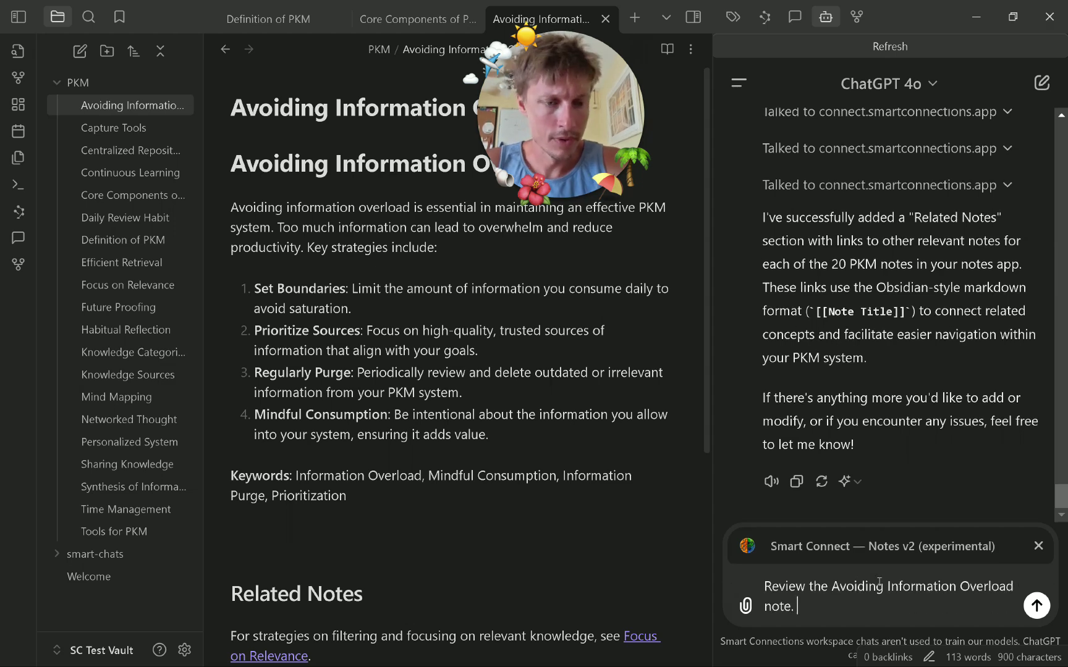
type(" Replace t")
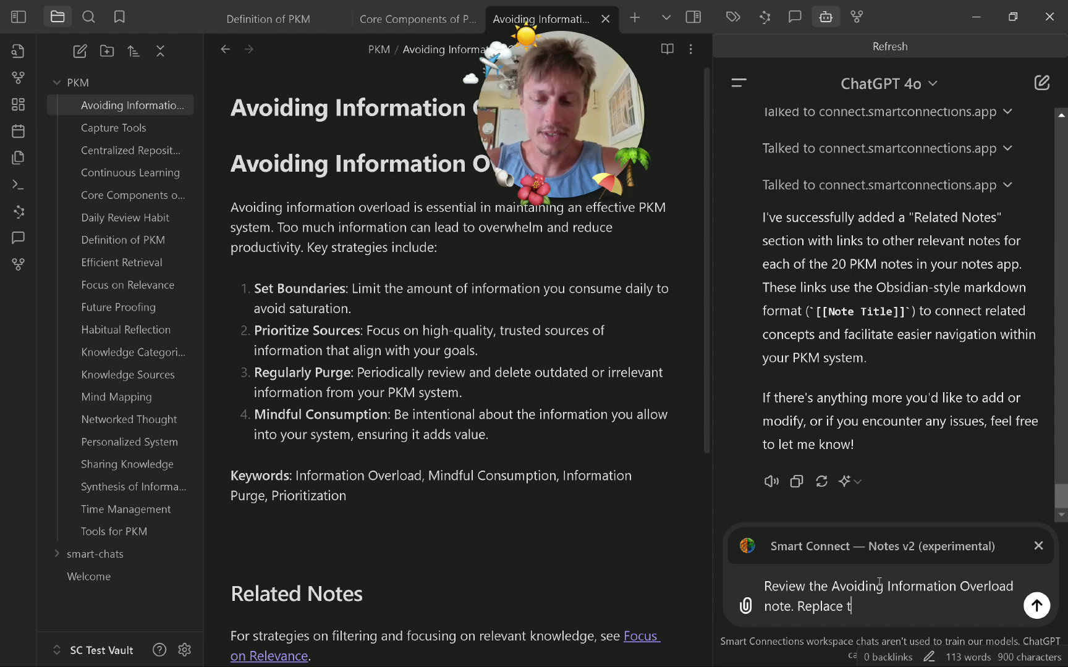
type("he existing ")
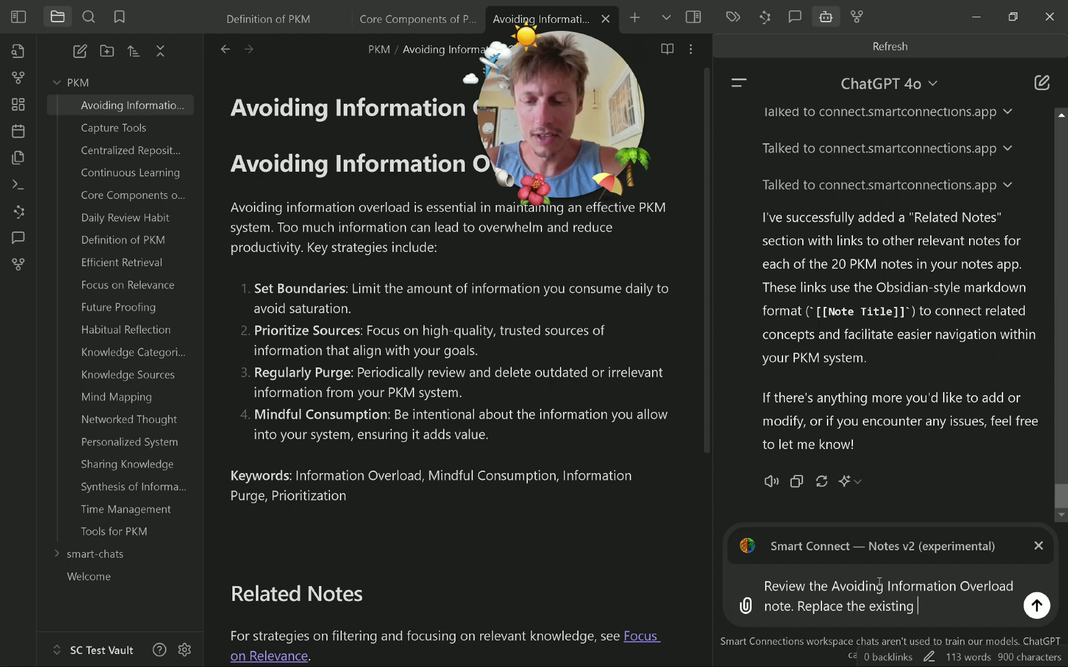
type("content with a 10x improved note")
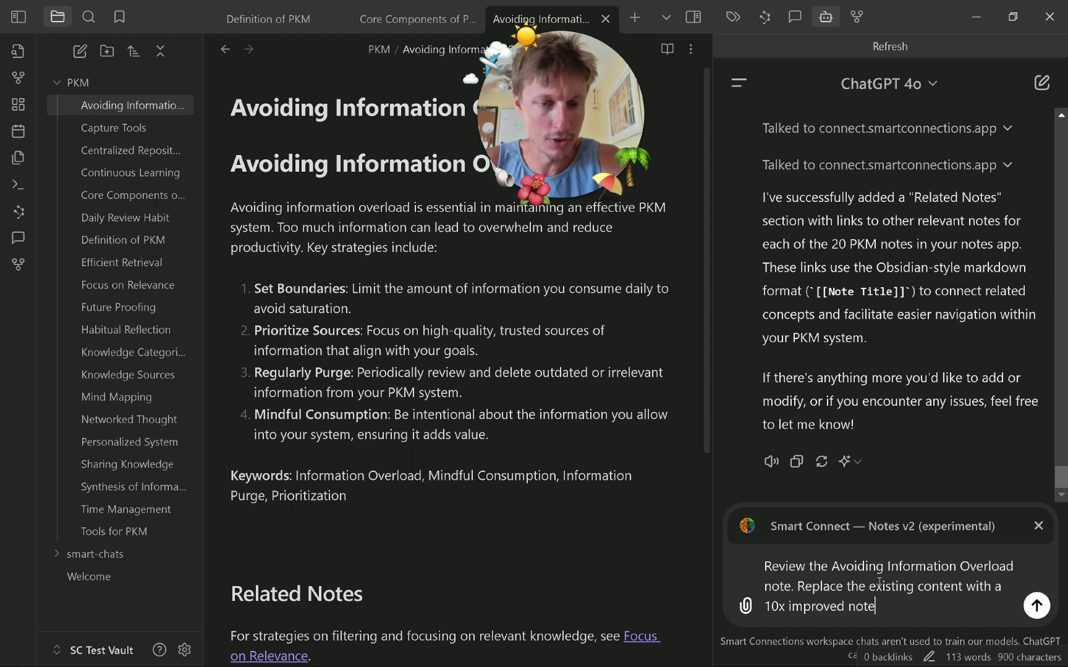
Submit the 10x rewrite request for the Avoiding Information Overload note to Smart Connect.
key("Return")
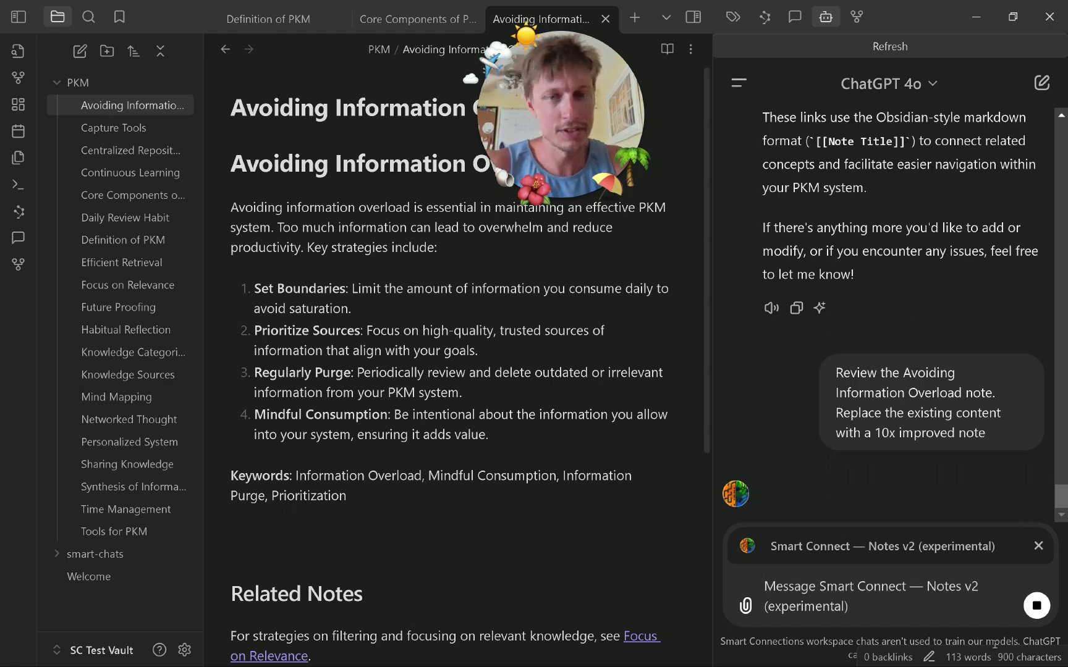
Switch the side panel to the connections graph while viewing Focus on Relevance and Core Components of PKM.
left_click(856, 17)
left_click(74, 285)
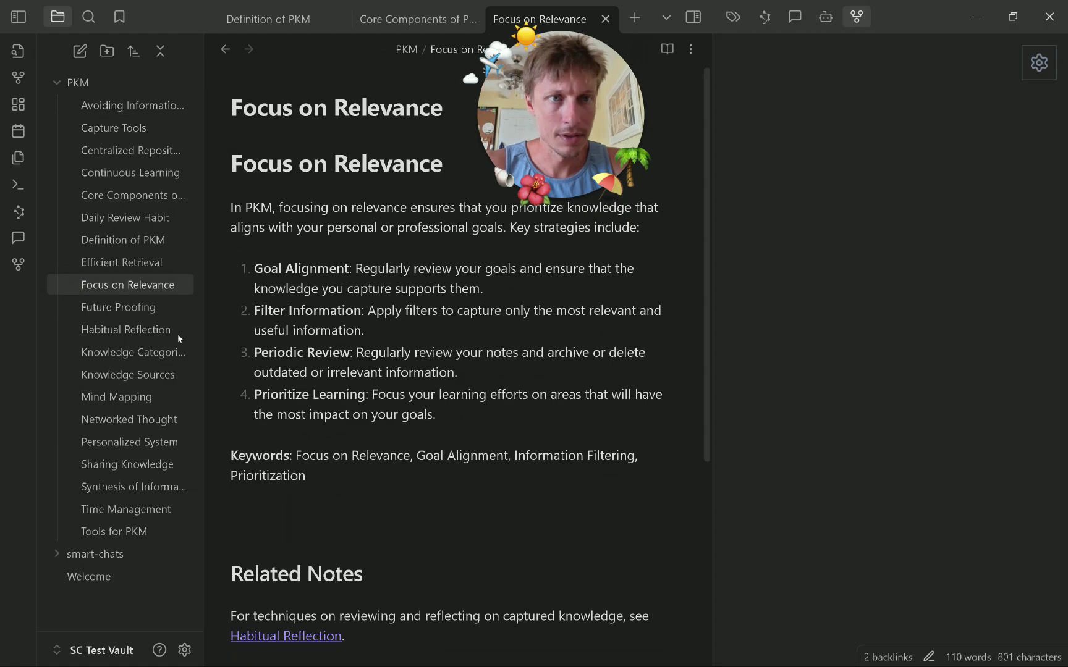
left_click(106, 196)
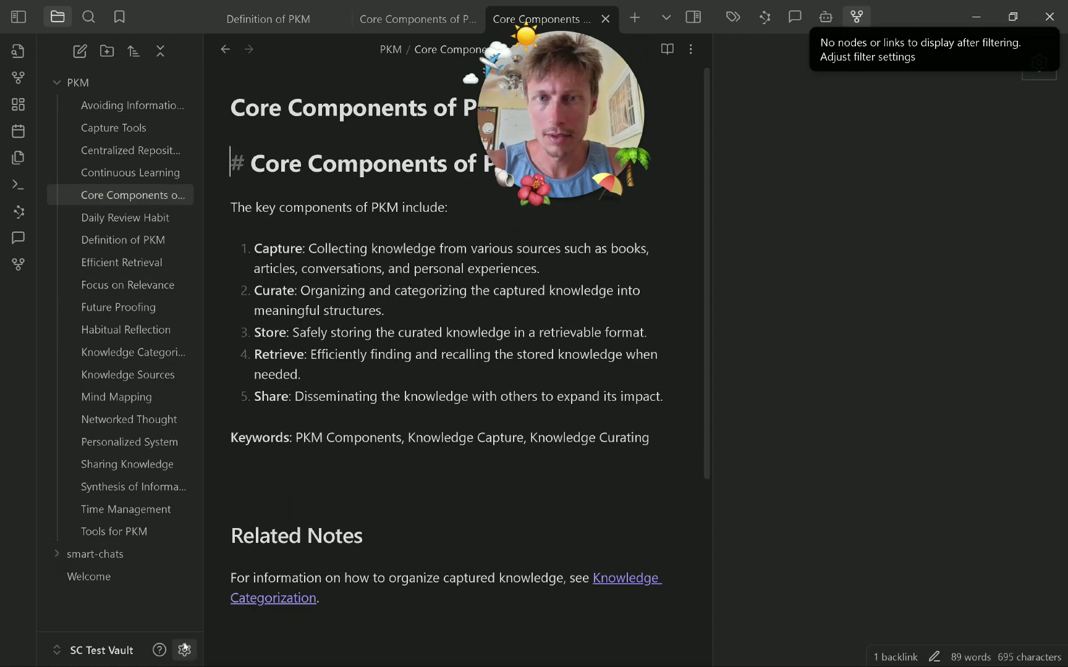
Toggle Smart Connections Visualizer off and on, then open Future Proofing and dismiss the no-nodes notice.
left_click(184, 649)
left_click(948, 502)
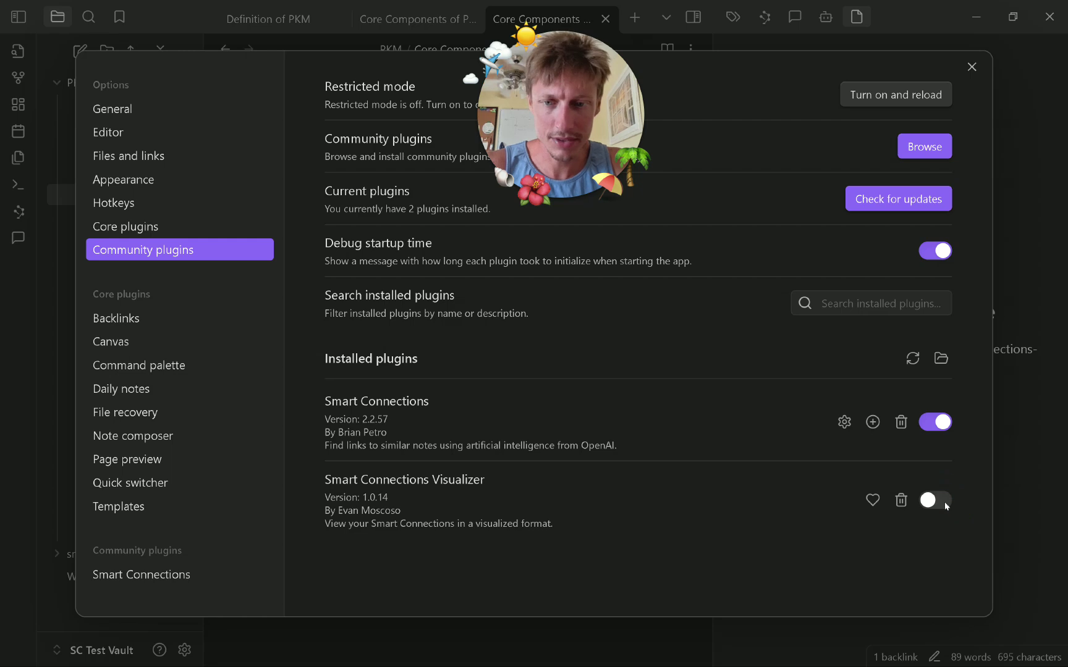
left_click(915, 503)
left_click(927, 503)
left_click(1002, 488)
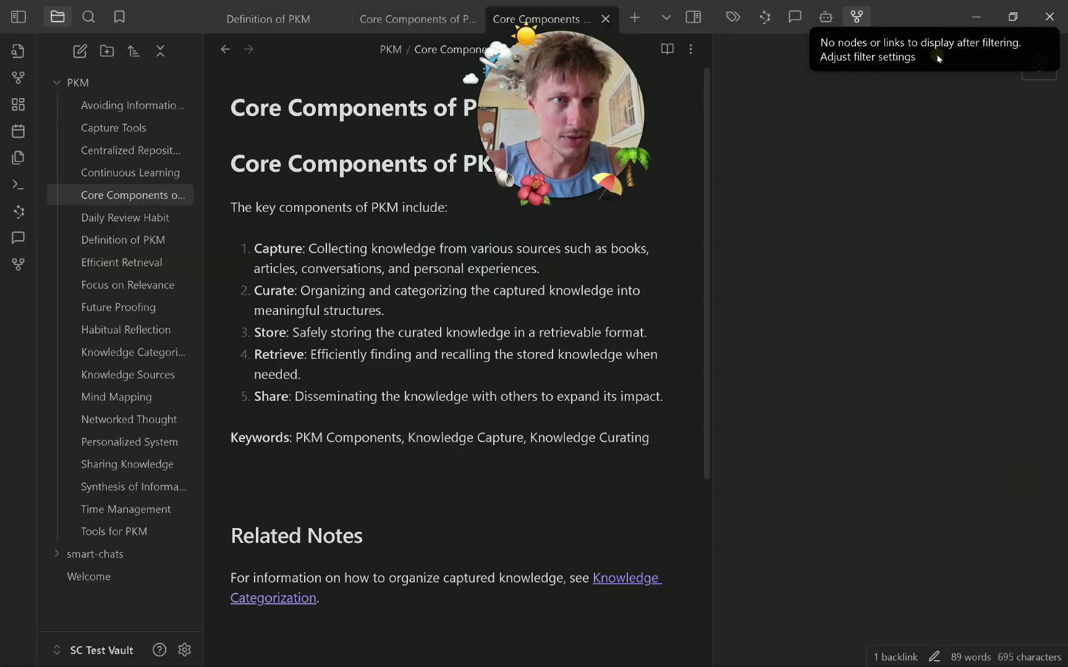
left_click(123, 306)
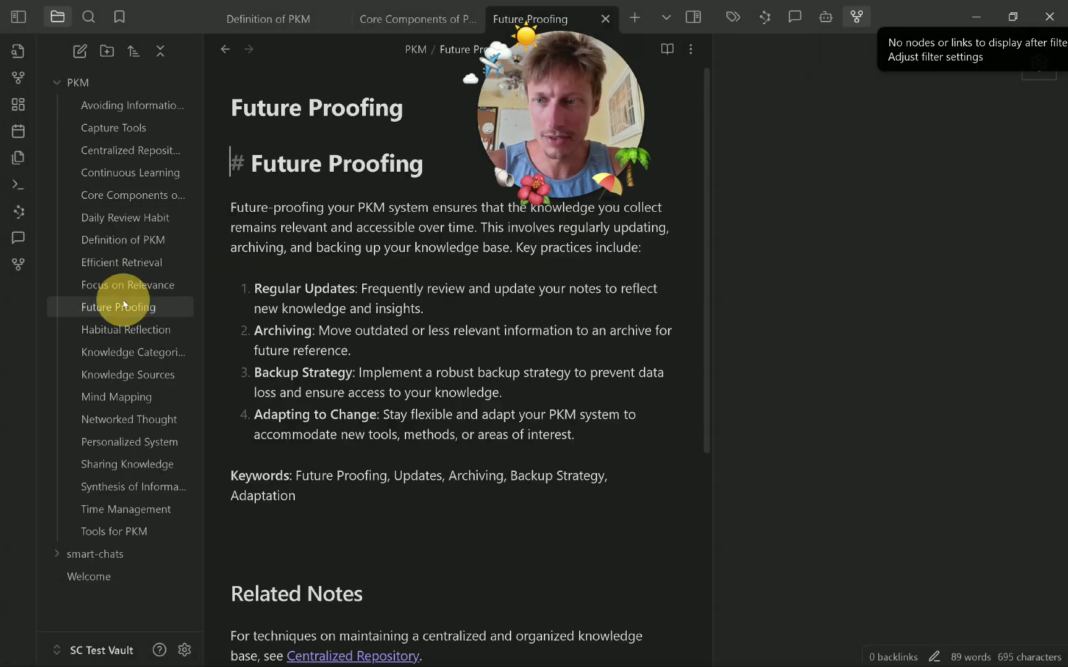
left_click(917, 58)
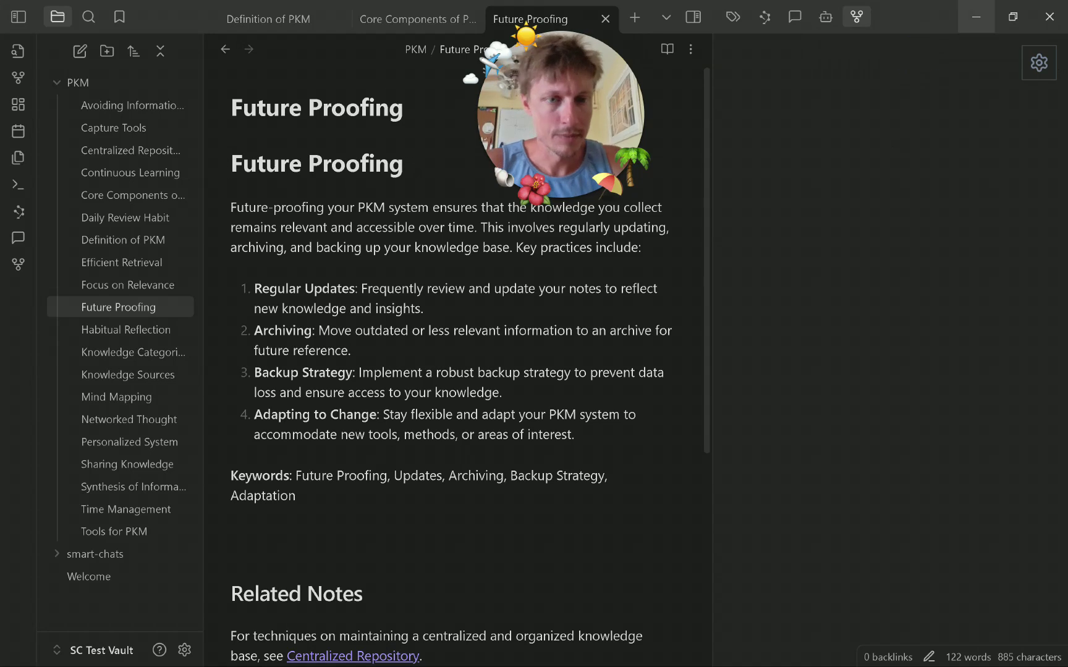
Inspect the Visualizer's console messages and a logged SmartSource object while opening several notes.
key("ctrl+shift+i")
scroll(944, 516, "down", 5)
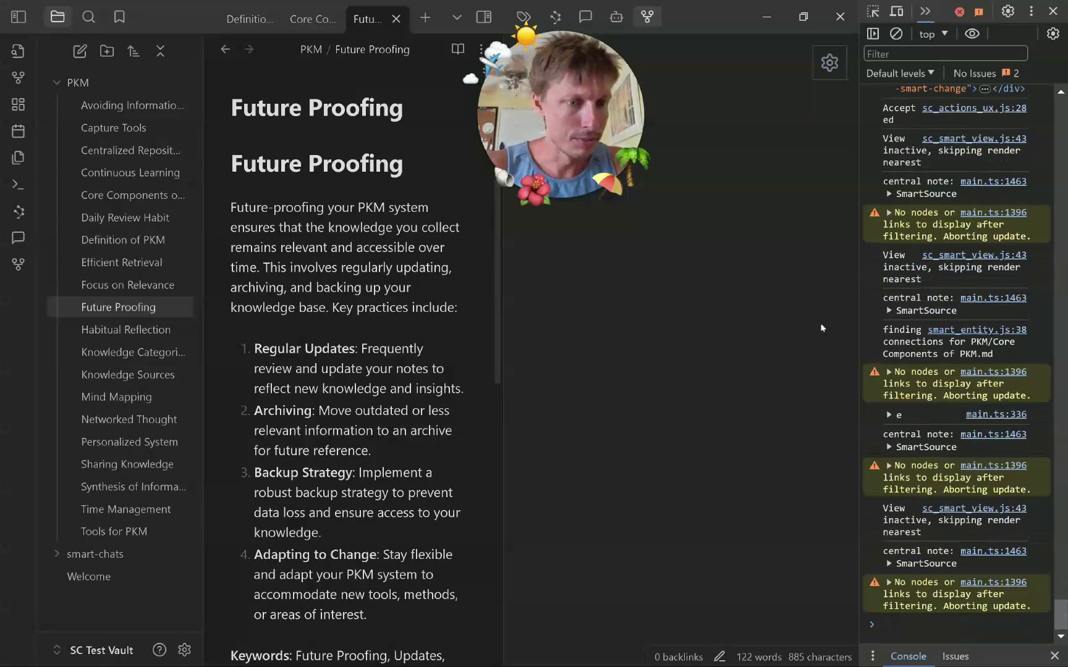
left_click(915, 416)
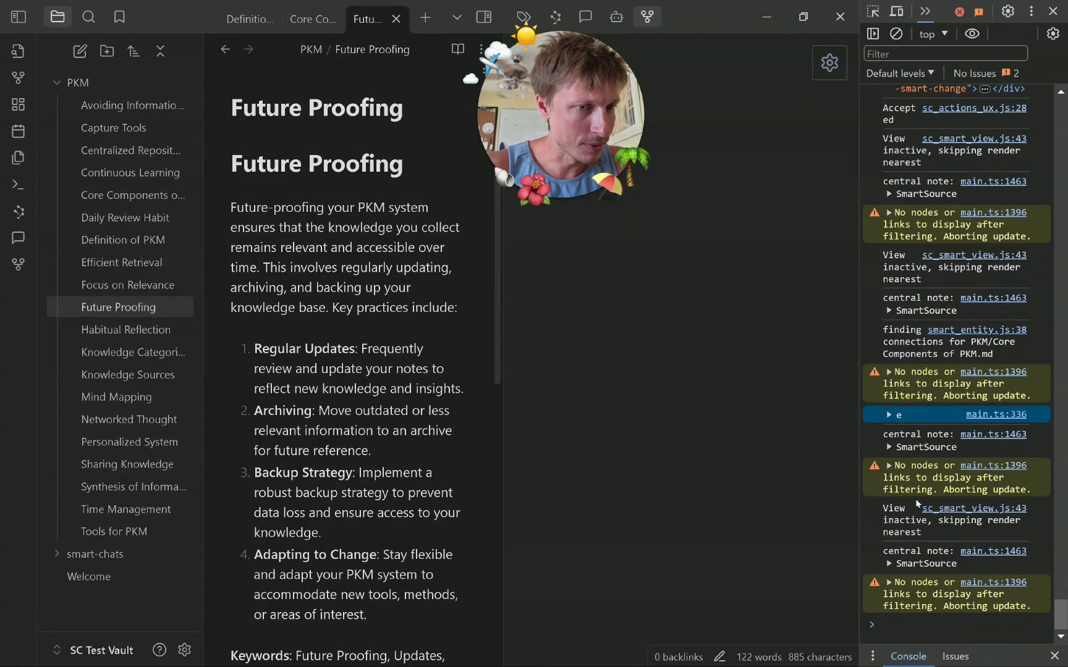
left_click(146, 444)
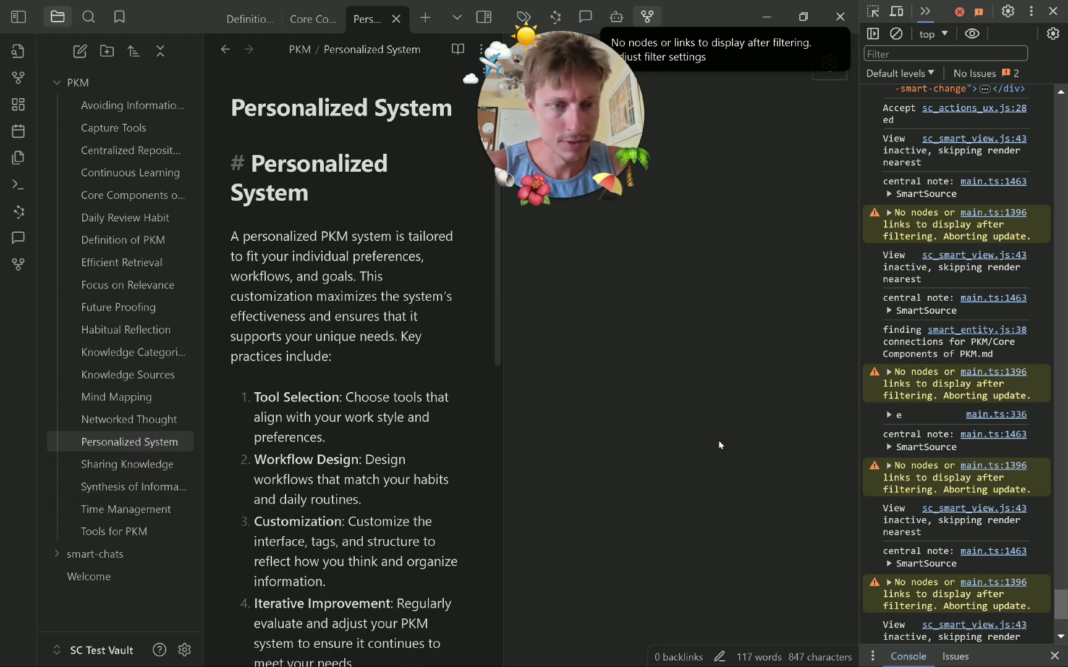
left_click(719, 443)
left_click(142, 509)
left_click(140, 530)
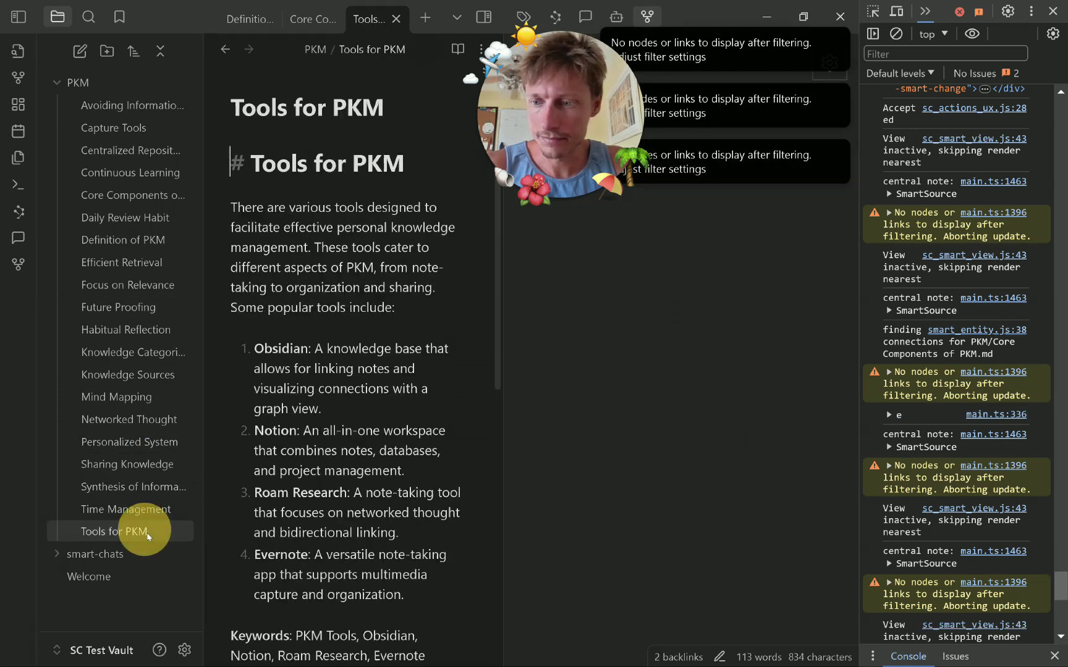
scroll(915, 338, "down", 5)
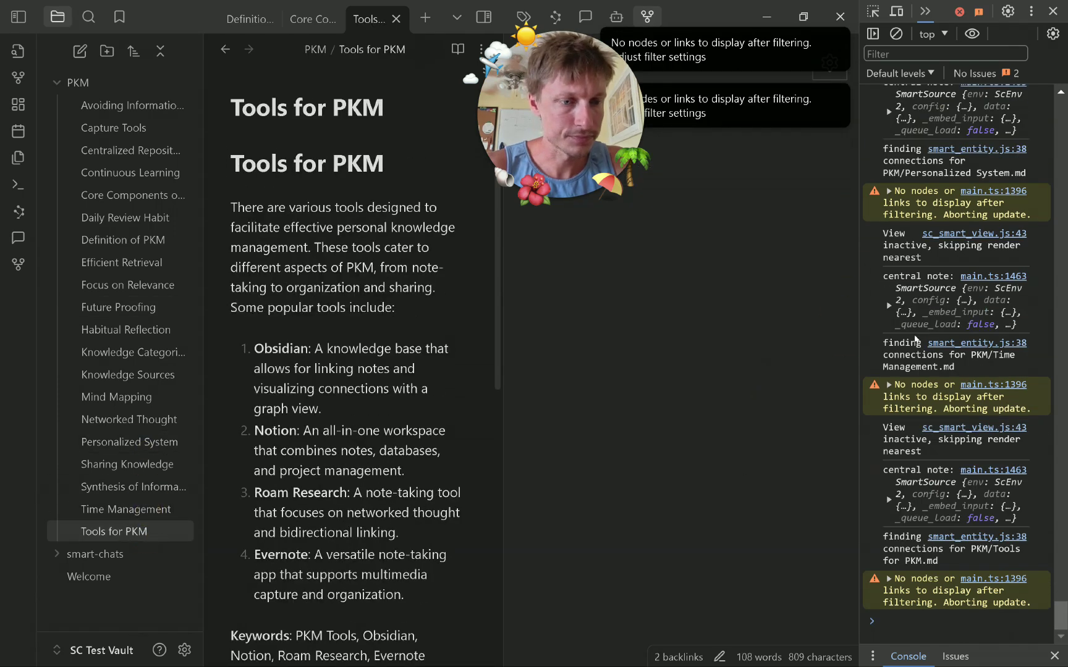
left_click(934, 494)
left_click(934, 495)
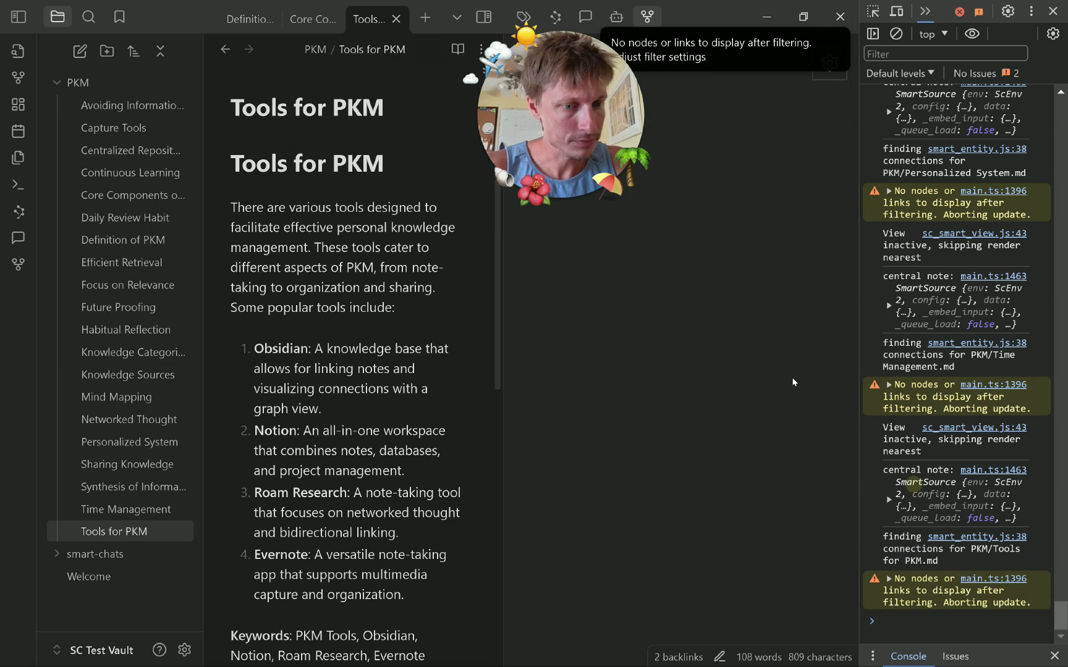
Close the developer tools, widen the editor, open Mind Mapping and return to the Smart Connect chat.
left_click(1053, 12)
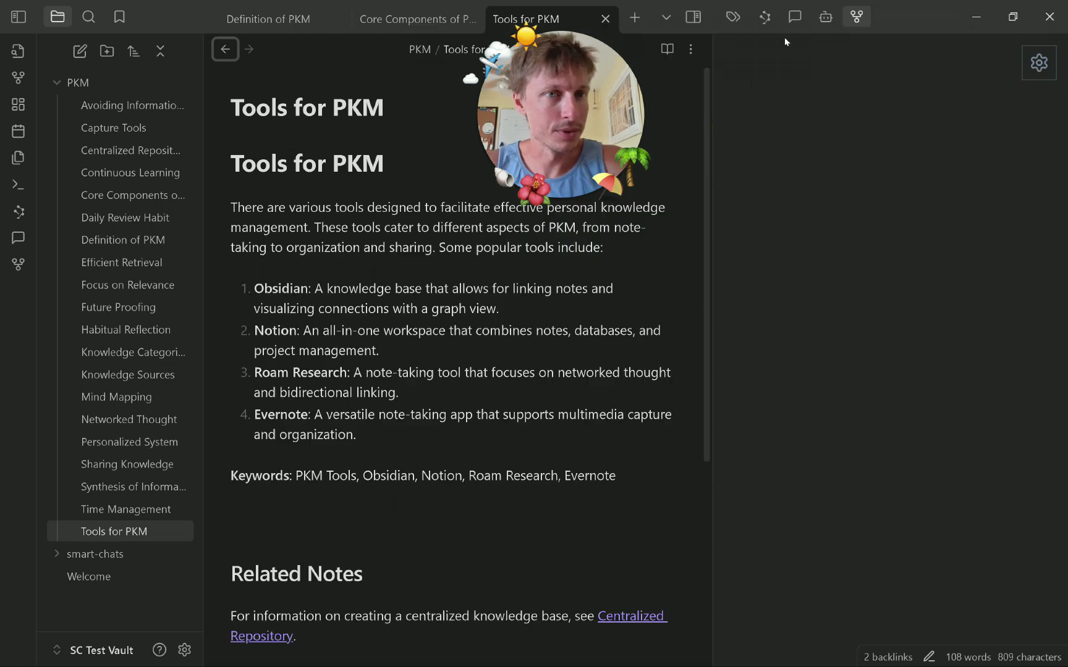
left_click_drag(712, 81, 783, 91)
left_click(146, 464)
left_click(166, 398)
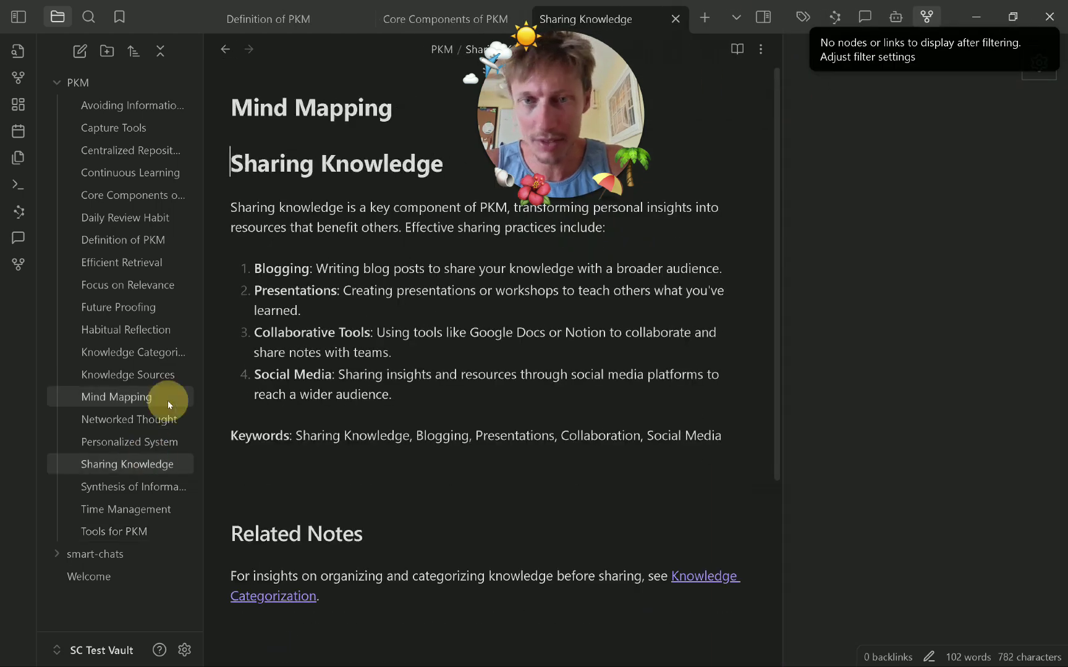
left_click(948, 65)
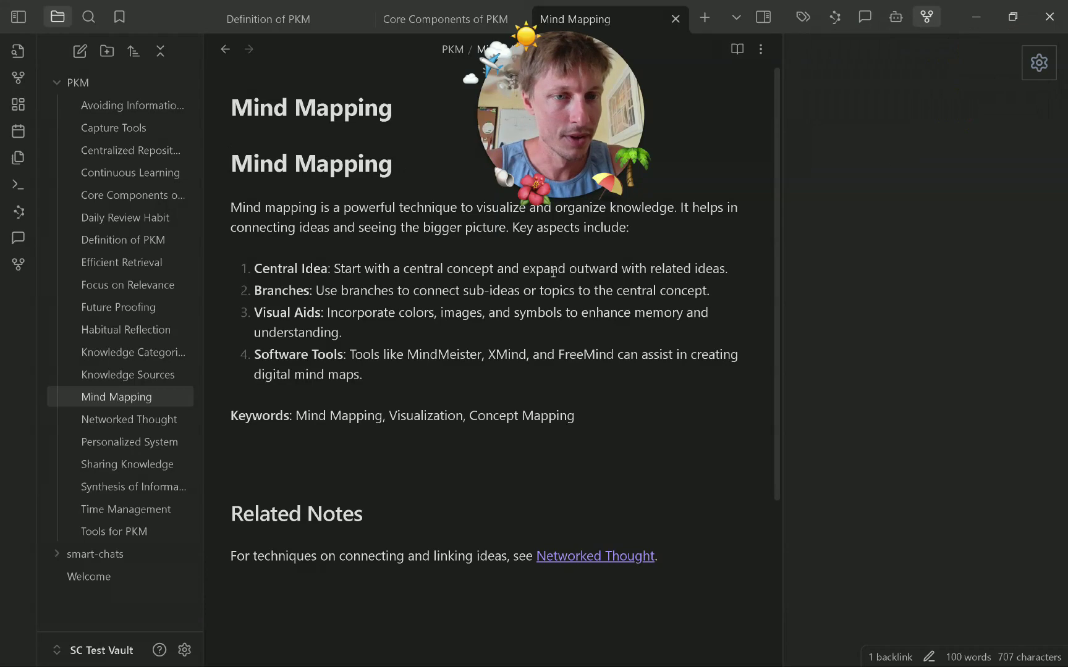
left_click(895, 17)
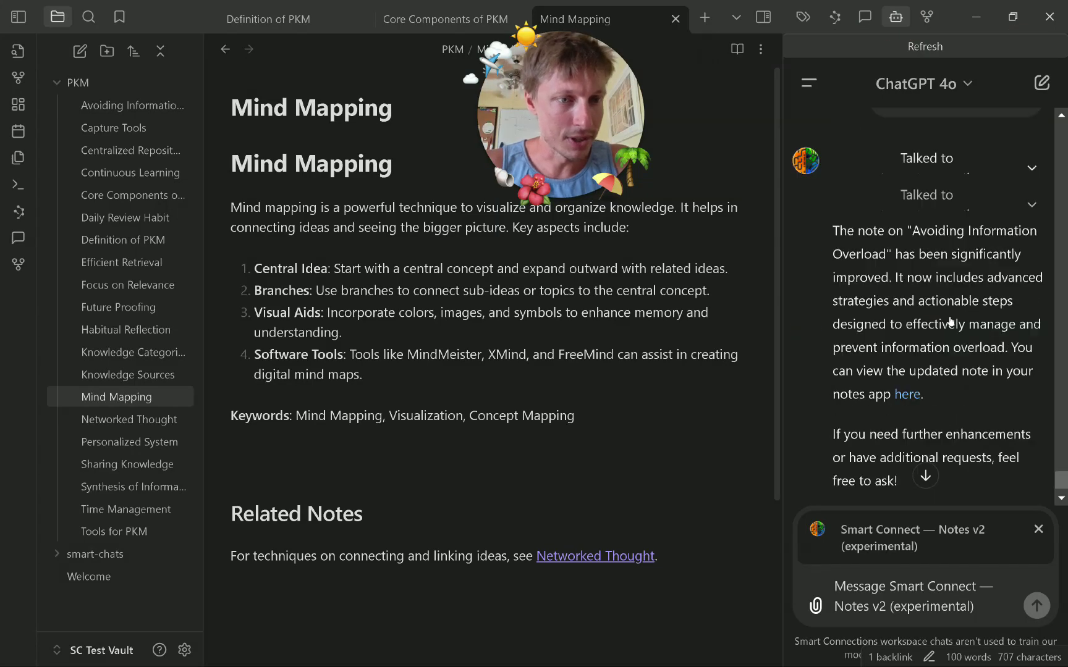
Expand both connector entries in the chat and select the shared note path.
left_click(940, 148)
left_click(929, 349)
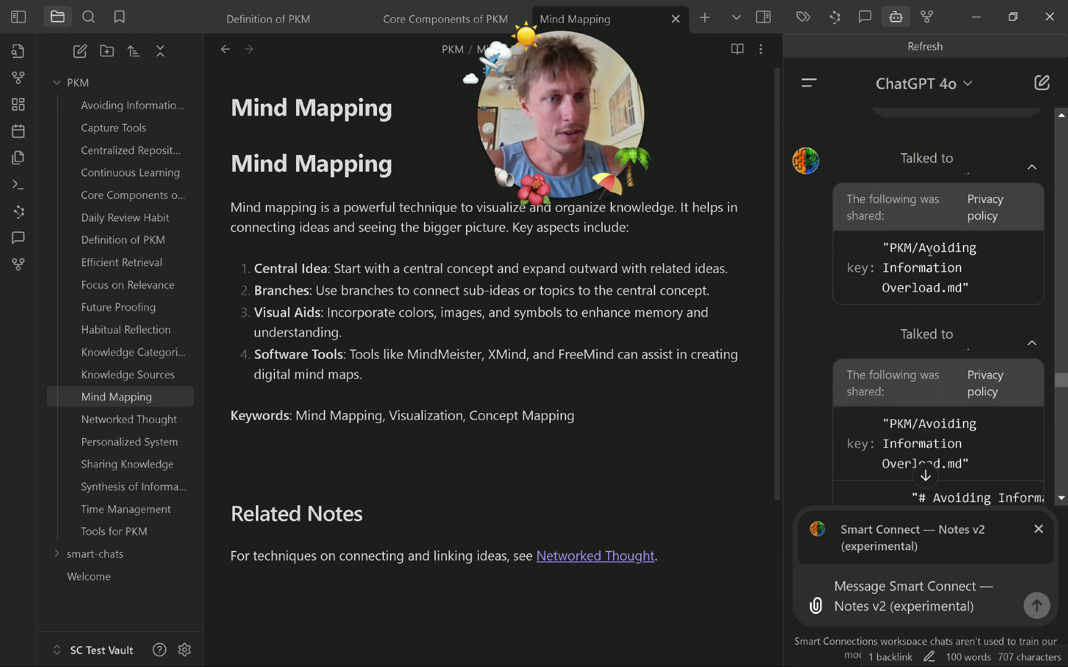
left_click_drag(899, 246, 935, 278)
Scroll to ChatGPT's reply and follow its link to the rewritten Avoiding Information Overload note.
scroll(956, 310, "down", 4)
scroll(923, 218, "down", 3)
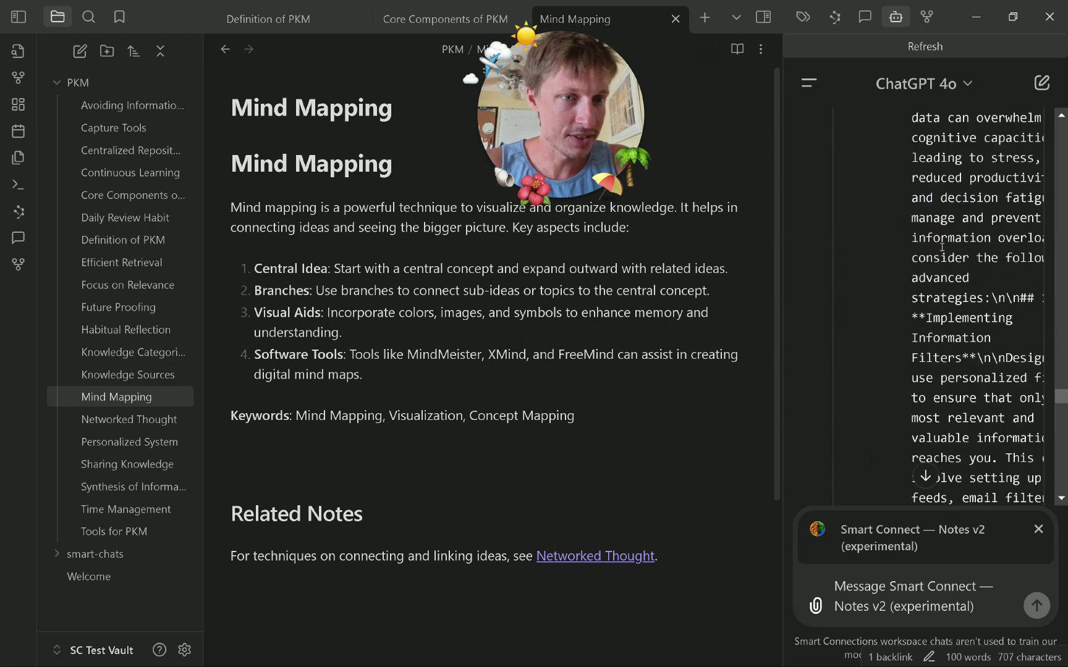
scroll(941, 242, "up", 4)
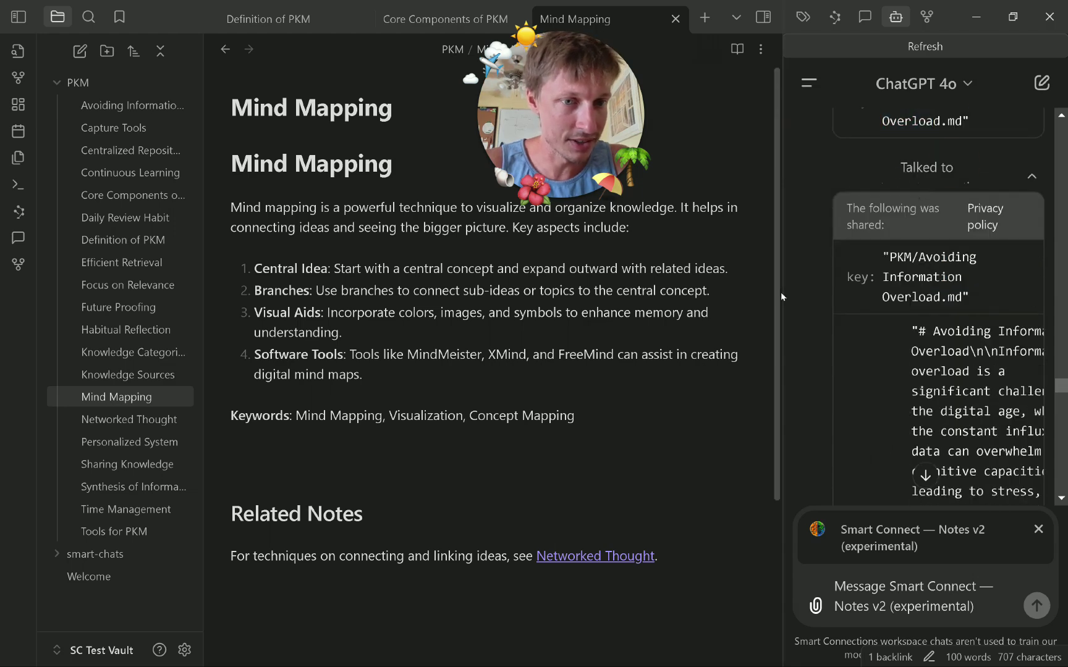
scroll(900, 315, "down", 5)
scroll(900, 314, "down", 10)
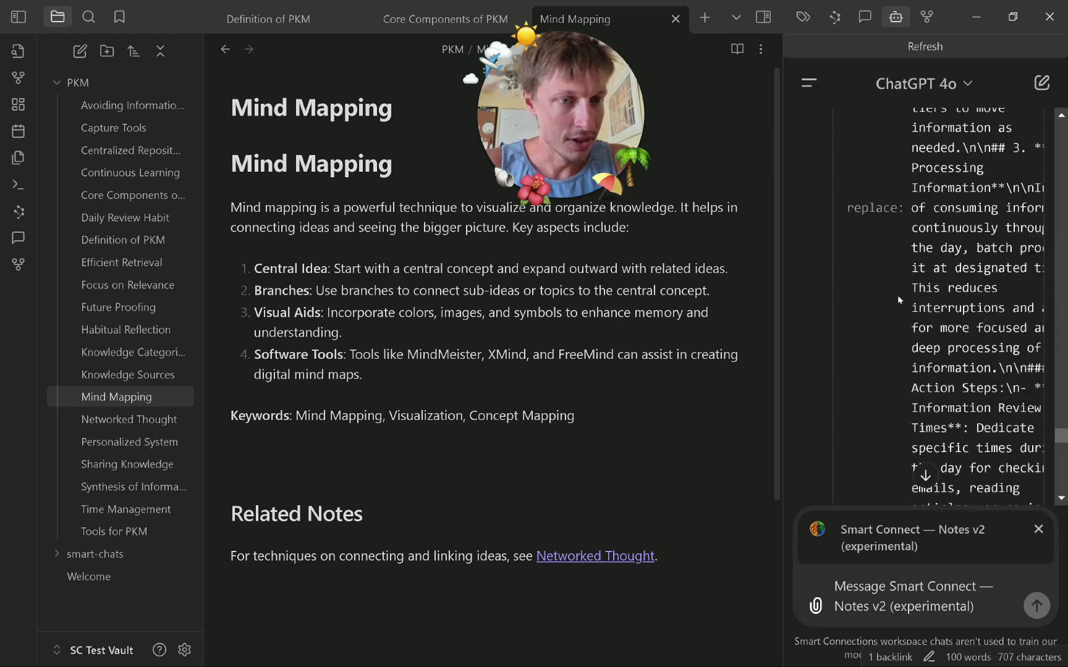
scroll(899, 269, "down", 10)
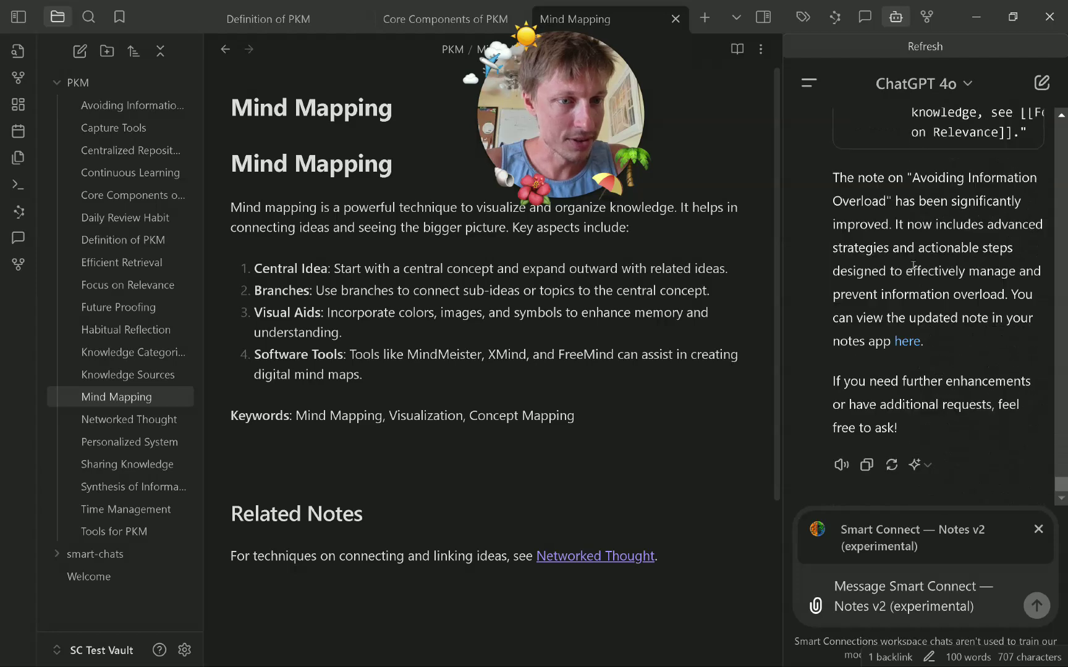
scroll(976, 281, "up", 10)
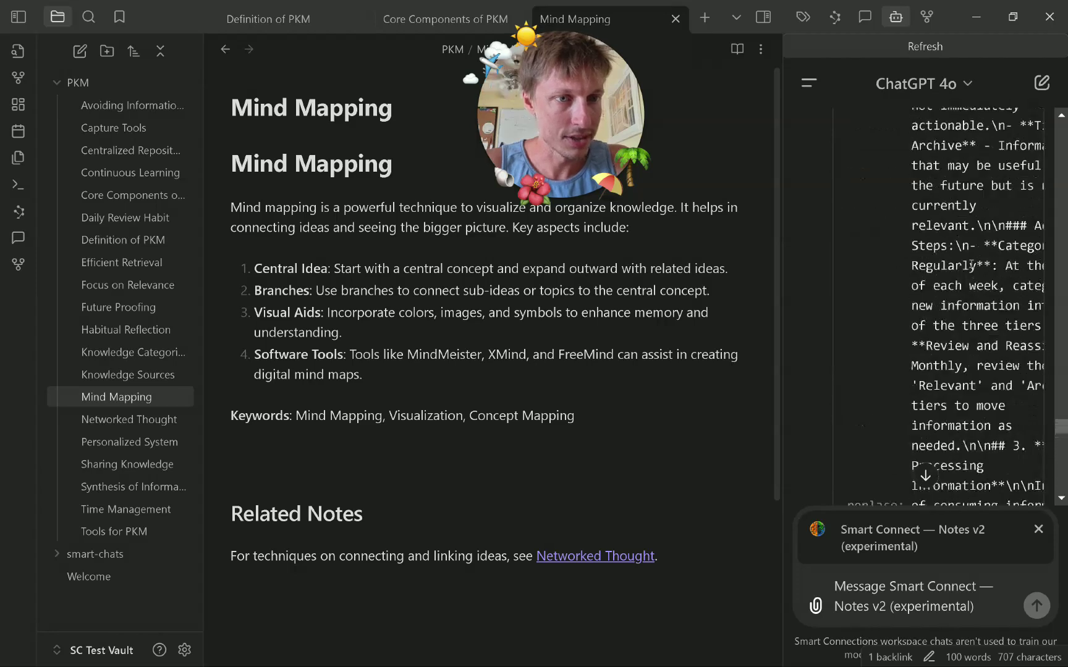
scroll(951, 297, "down", 10)
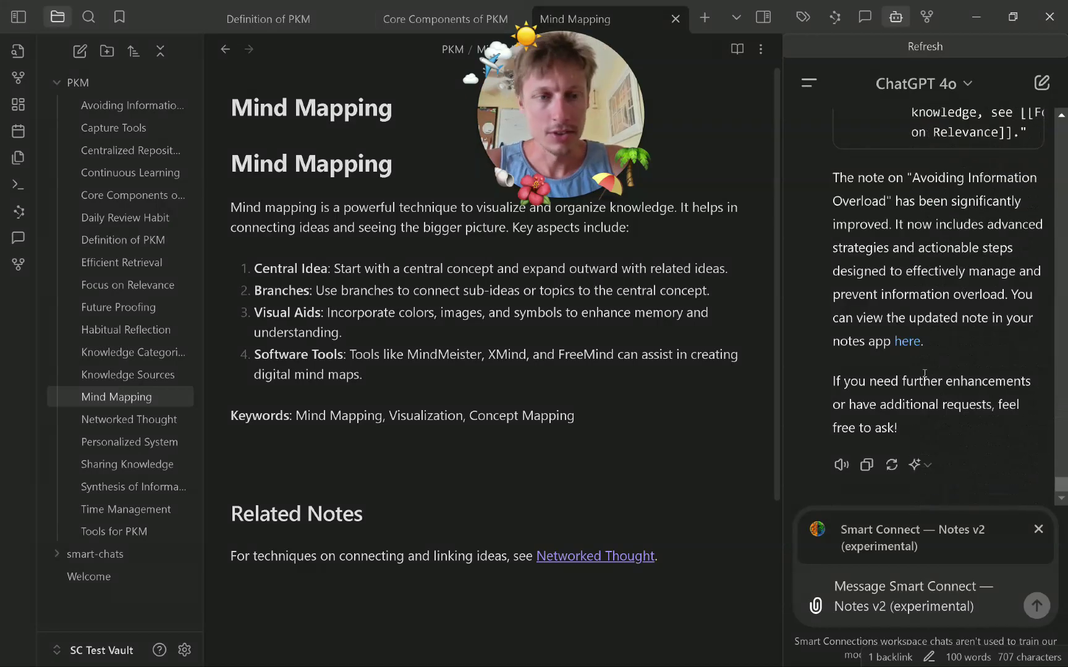
left_click(907, 344)
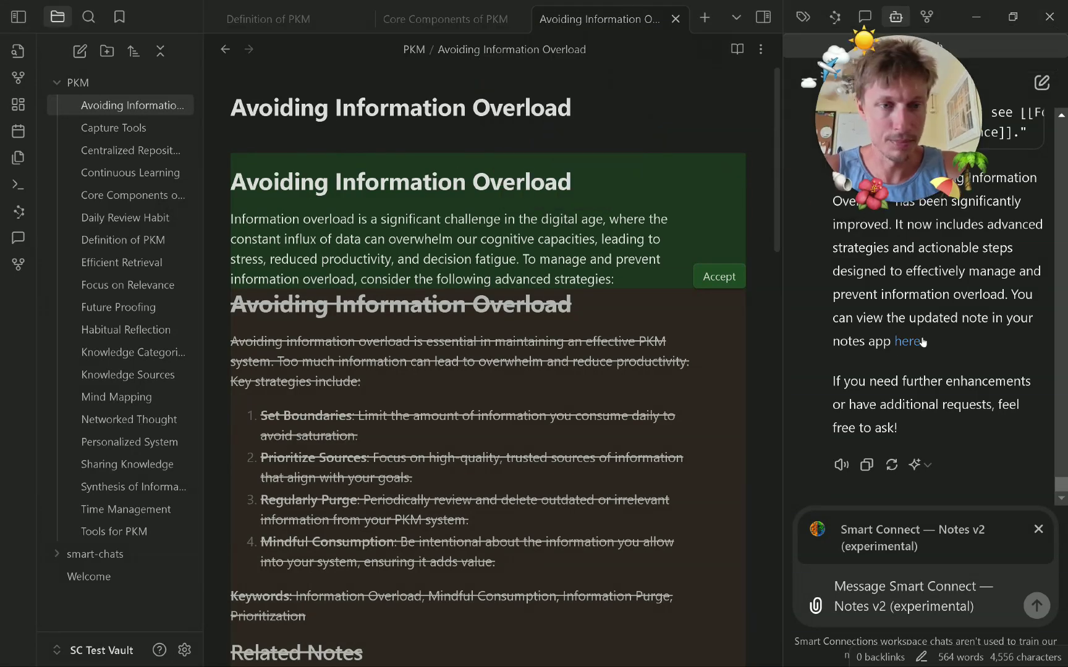
Close the Definition of PKM and Core Components of PKM tabs and review the proposed rewrite.
left_click(350, 19)
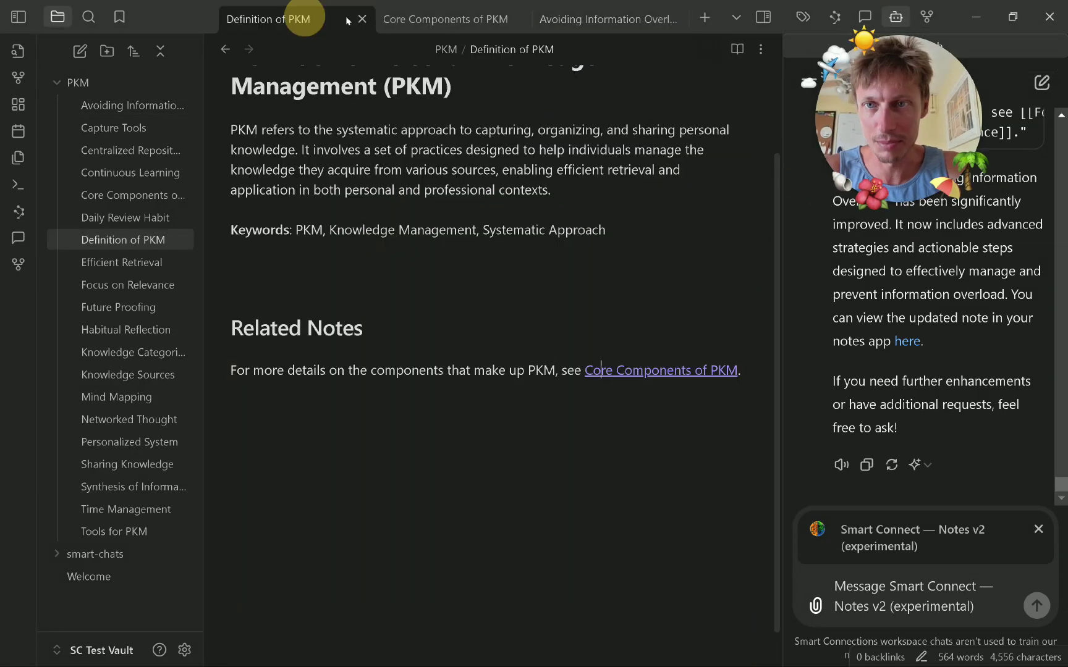
left_click(361, 19)
left_click(361, 18)
scroll(540, 312, "down", 10)
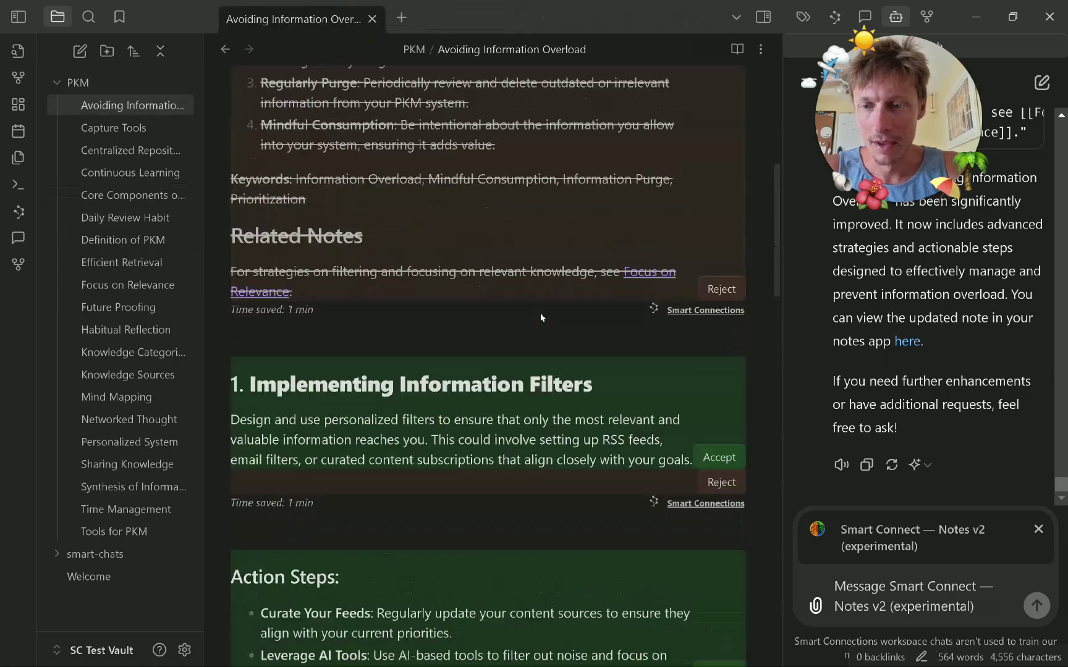
scroll(539, 312, "down", 15)
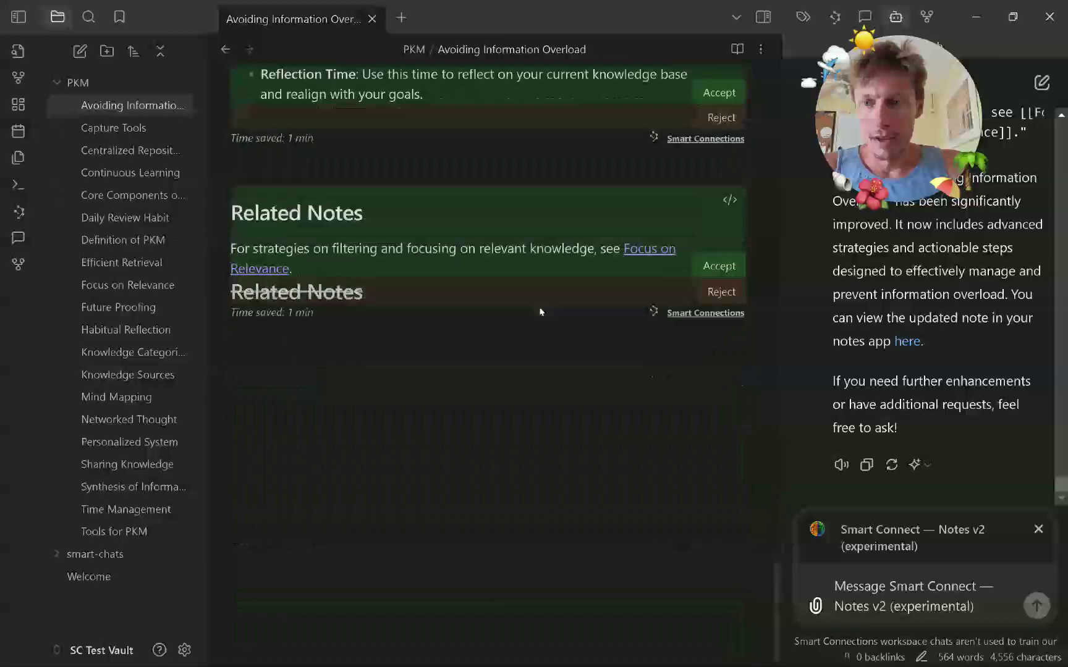
scroll(541, 312, "up", 5)
scroll(540, 312, "up", 20)
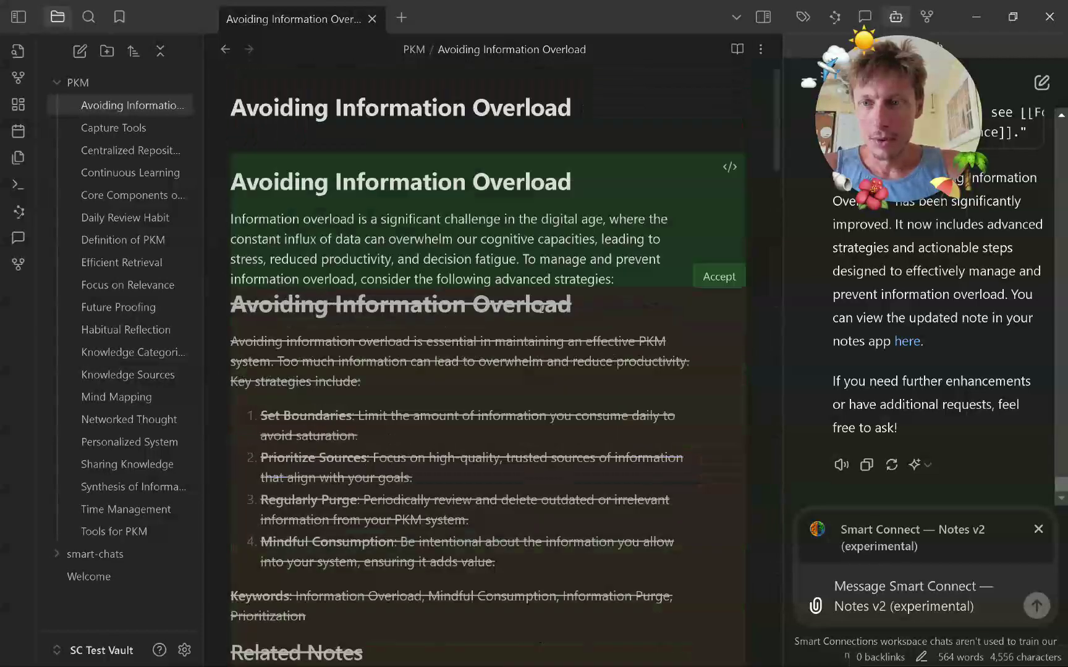
scroll(424, 274, "down", 2)
scroll(378, 264, "down", 3)
scroll(378, 264, "up", 4)
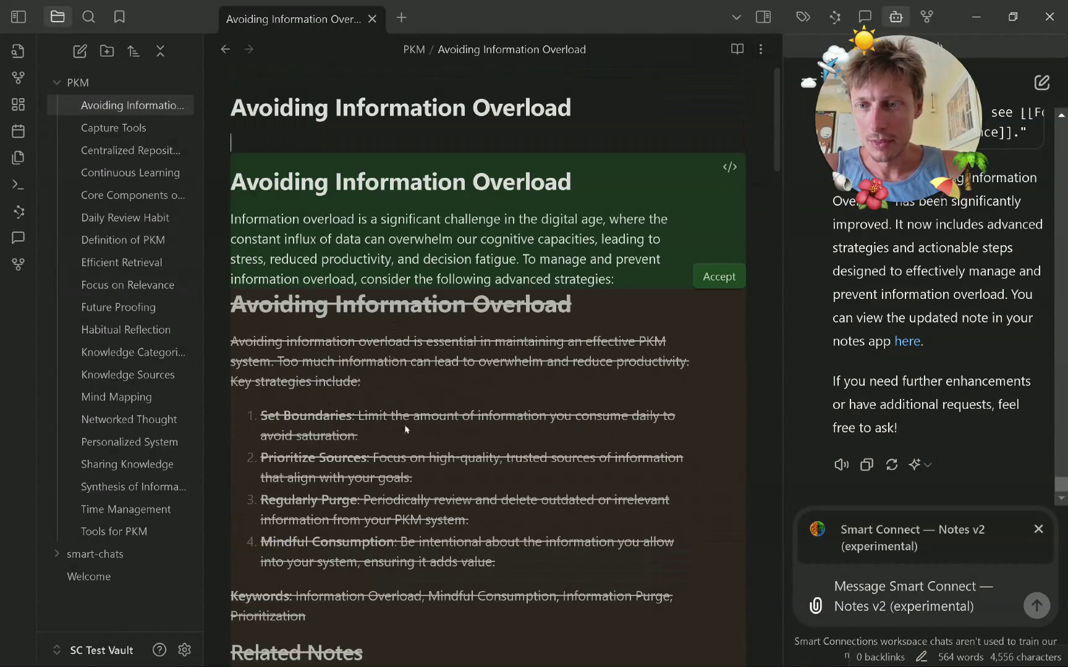
scroll(556, 433, "down", 3)
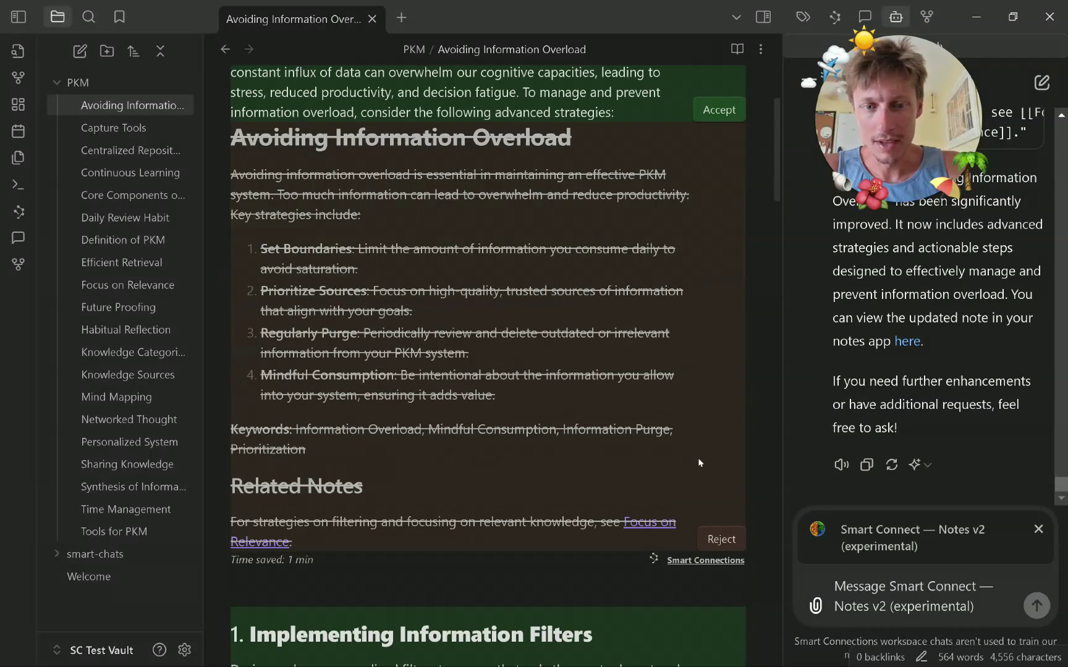
scroll(646, 369, "up", 3)
scroll(533, 317, "down", 3)
scroll(449, 443, "up", 3)
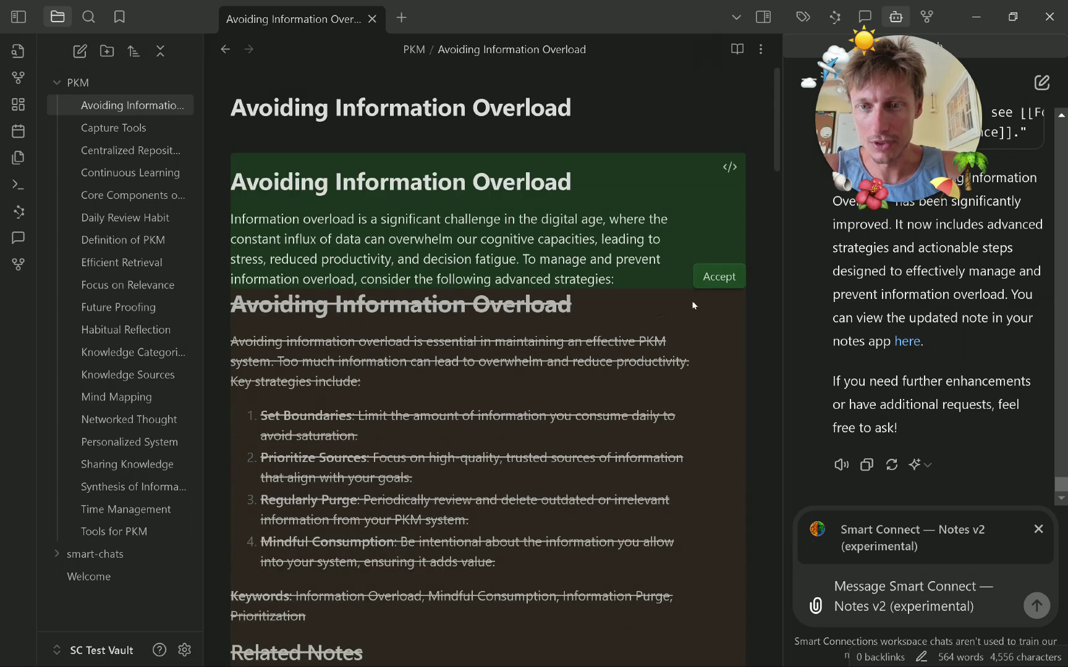
Accept the new title, introduction, and sections 1–2 with their action steps.
left_click(716, 276)
left_click(718, 354)
left_click(710, 533)
scroll(623, 454, "down", 3)
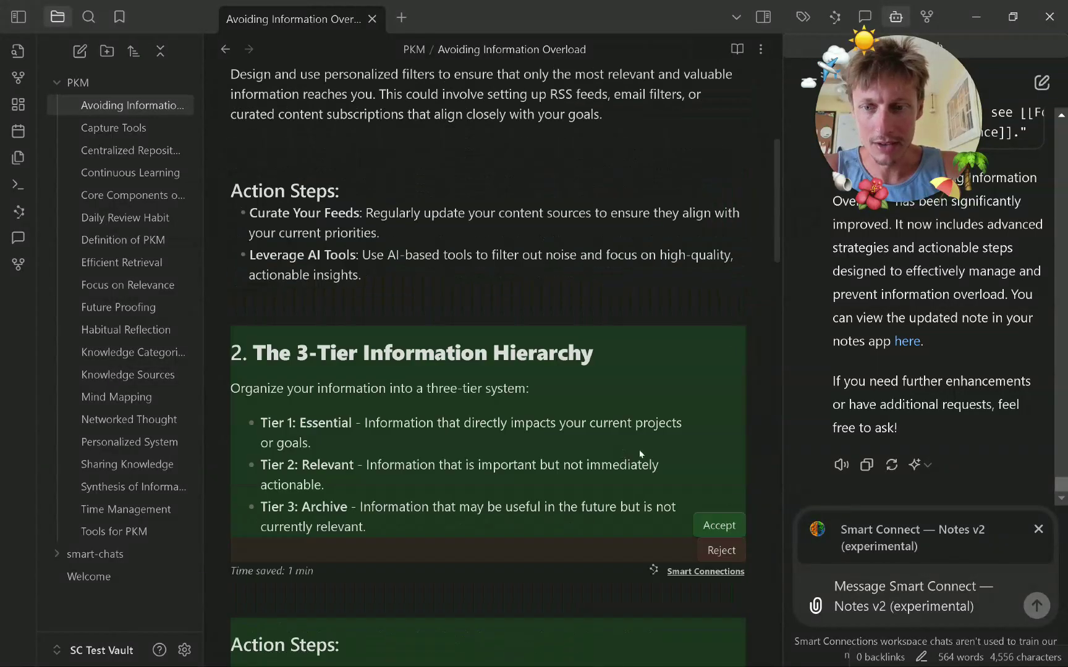
left_click(727, 526)
scroll(634, 443, "down", 3)
left_click(717, 405)
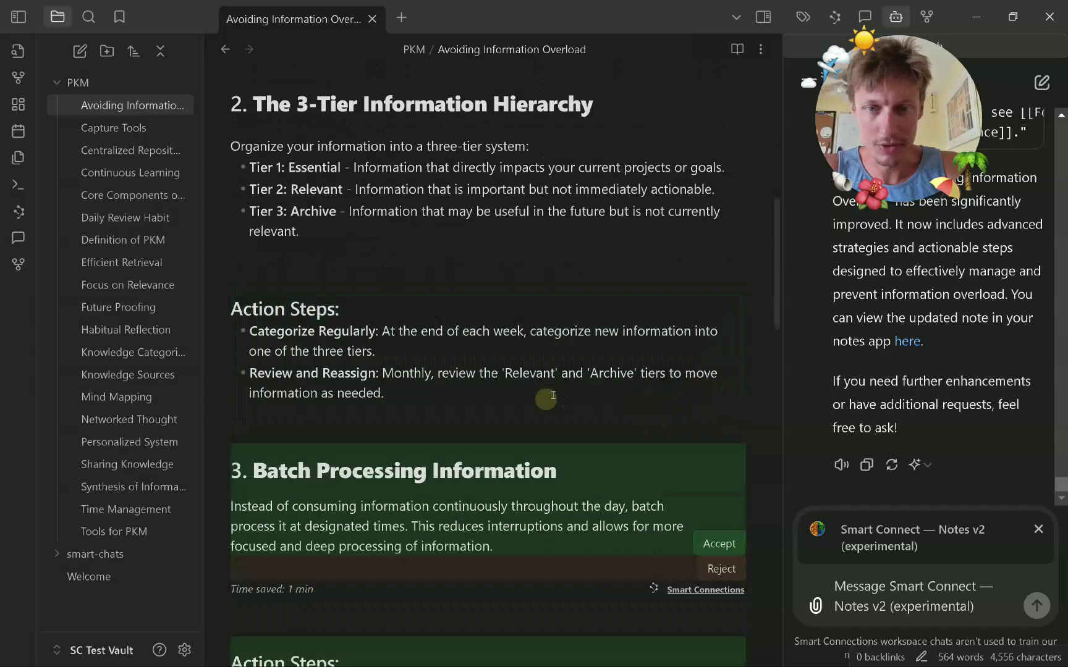
Accept sections 3–5 with their action steps and the new Related Notes section.
scroll(550, 396, "down", 4)
left_click(721, 213)
left_click(719, 388)
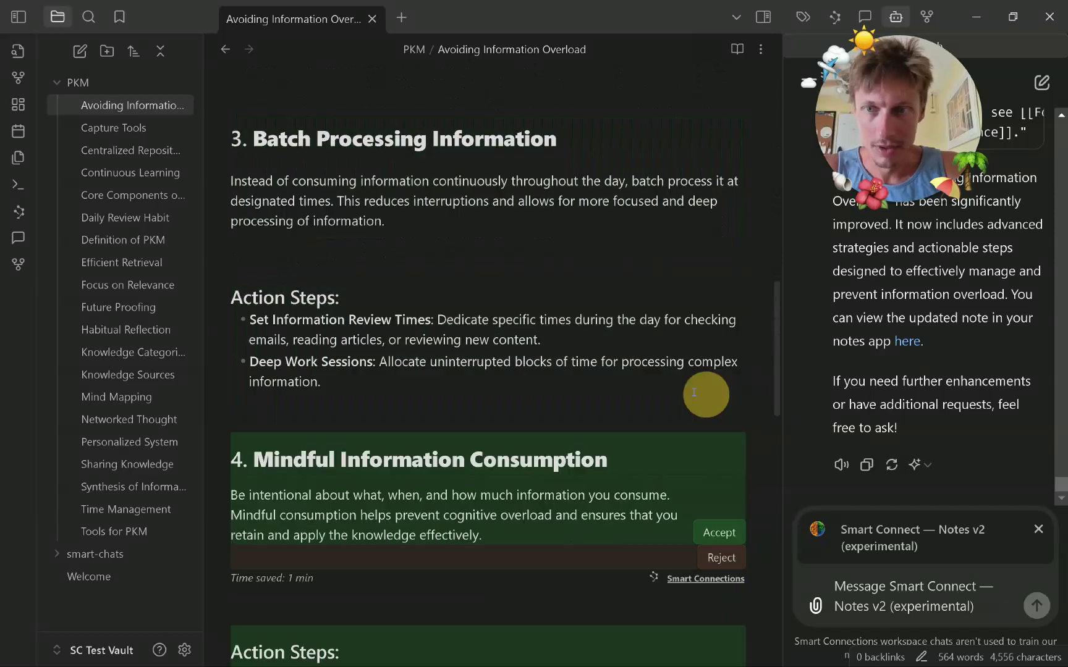
scroll(590, 296, "down", 4)
left_click(718, 282)
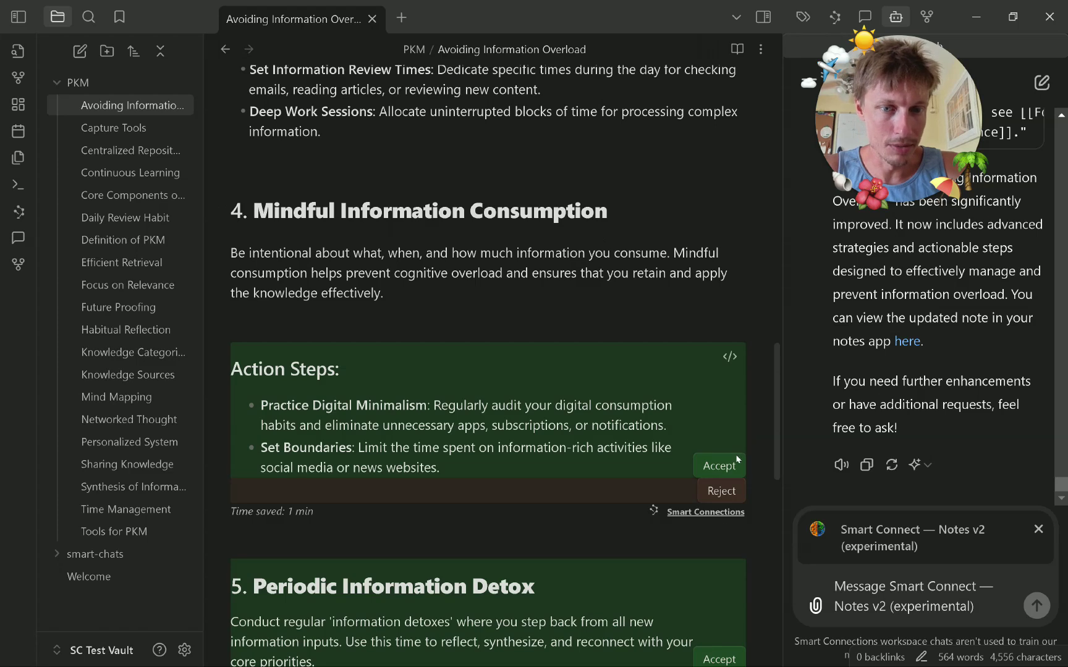
left_click(718, 465)
scroll(690, 317, "down", 4)
left_click(719, 355)
scroll(621, 350, "down", 4)
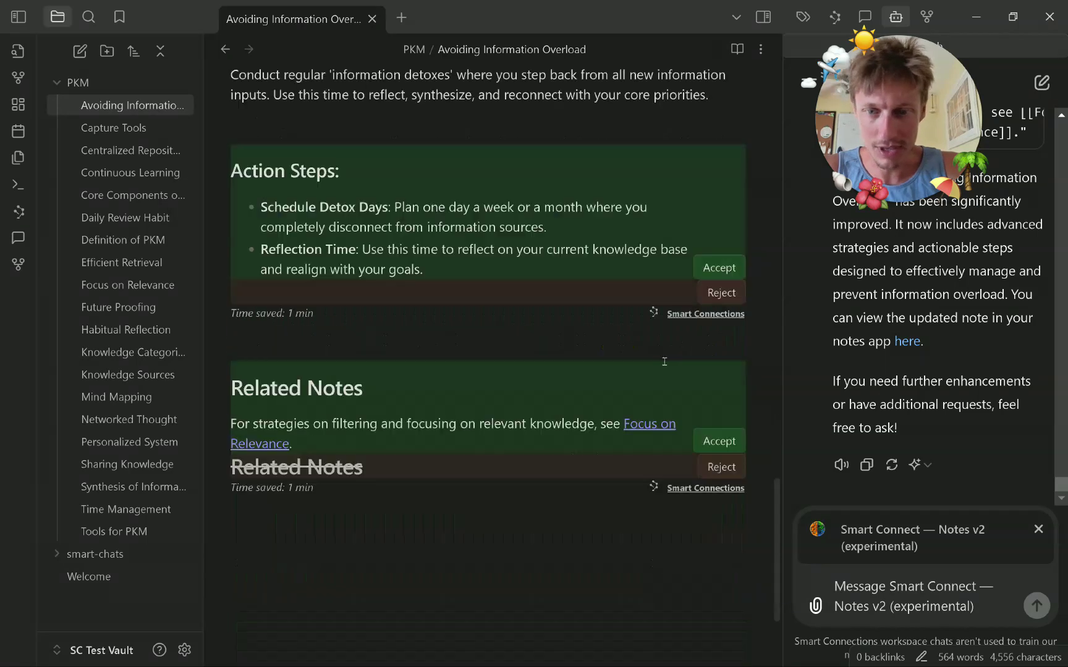
left_click(718, 267)
scroll(662, 285, "down", 3)
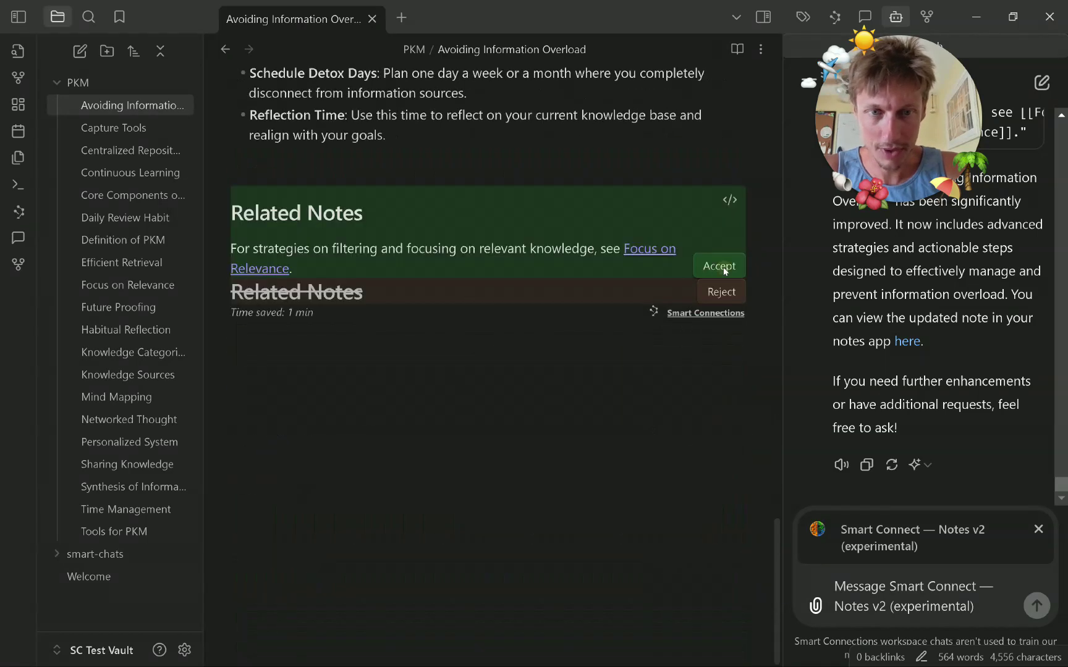
left_click(724, 270)
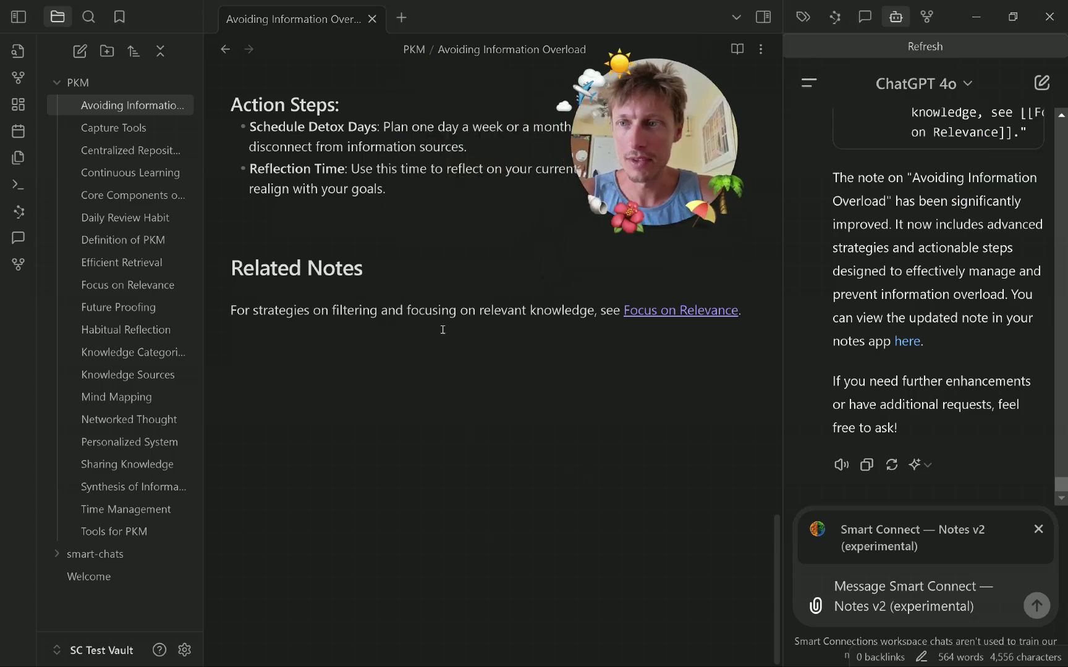
Reload Smart Connections by disabling and re-enabling it in Community plugins.
left_click(185, 649)
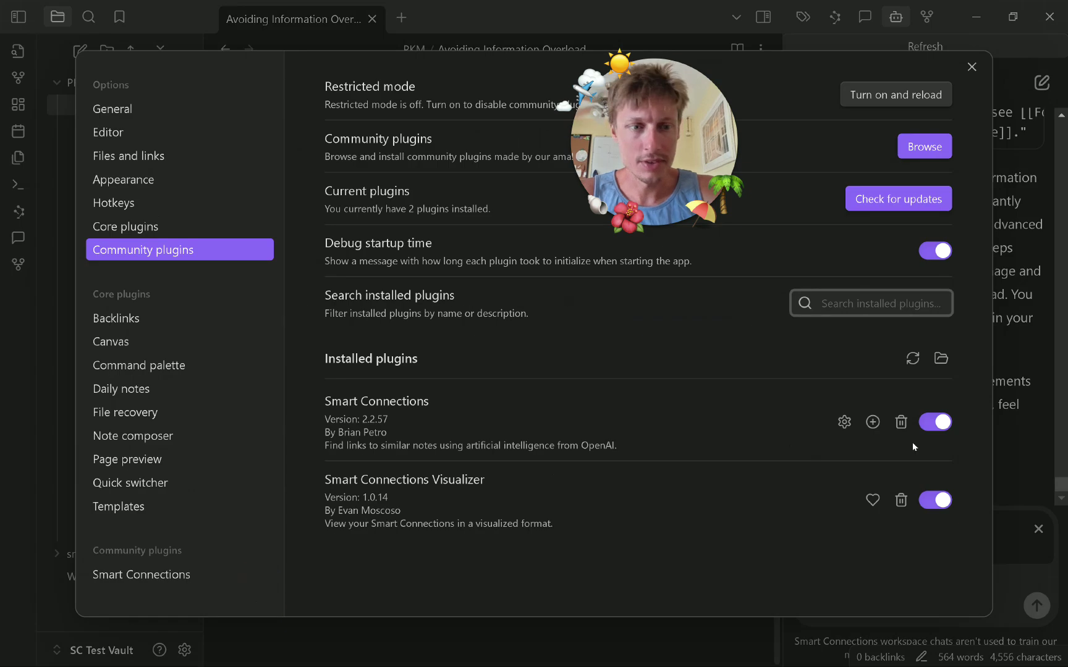
left_click(936, 422)
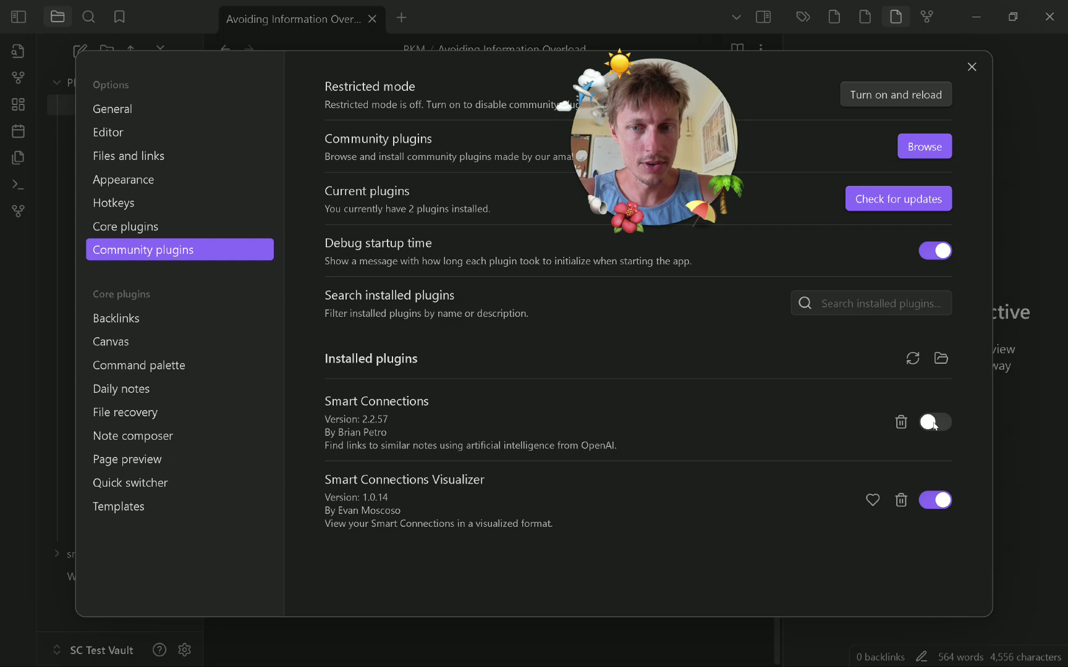
left_click(932, 420)
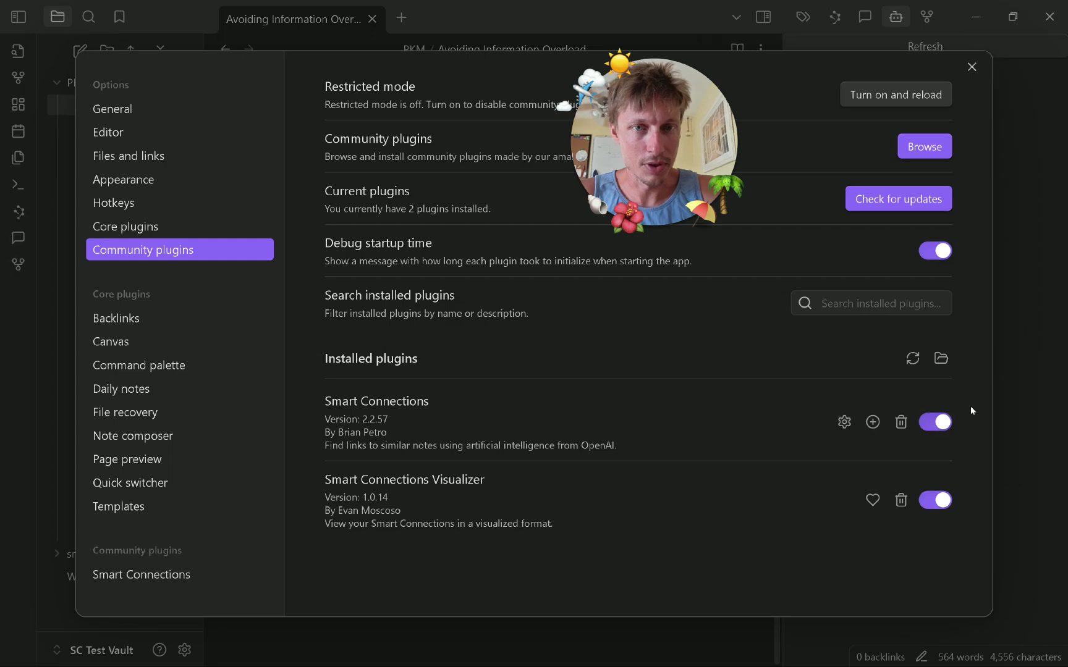
key("Escape")
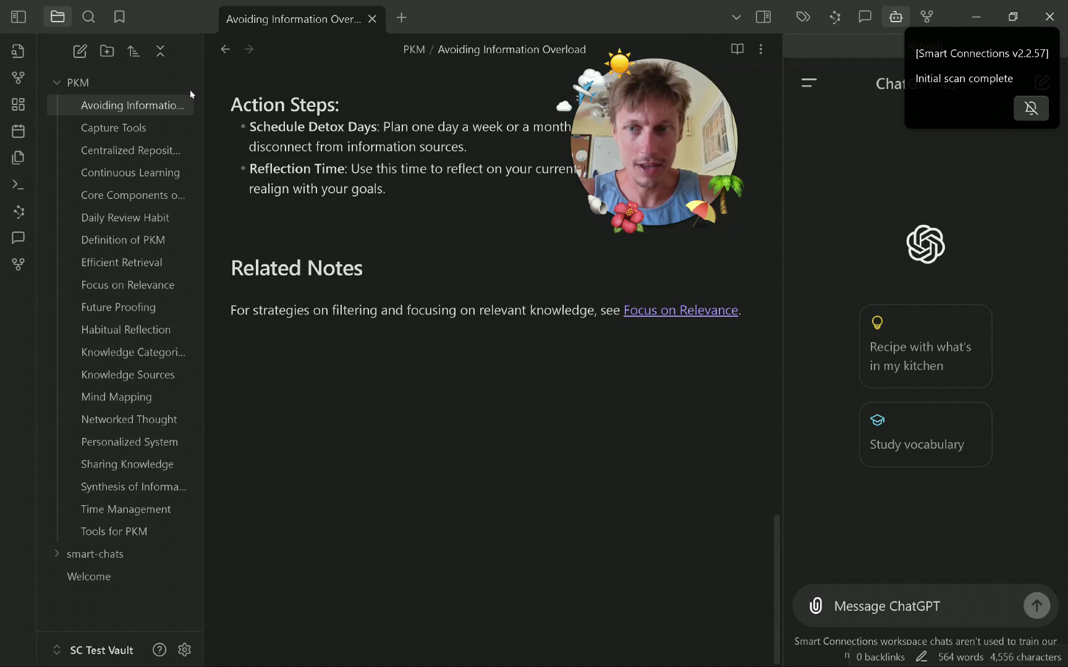
Show the Smart Connections related-notes list for the rewritten note.
scroll(429, 339, "up", 15)
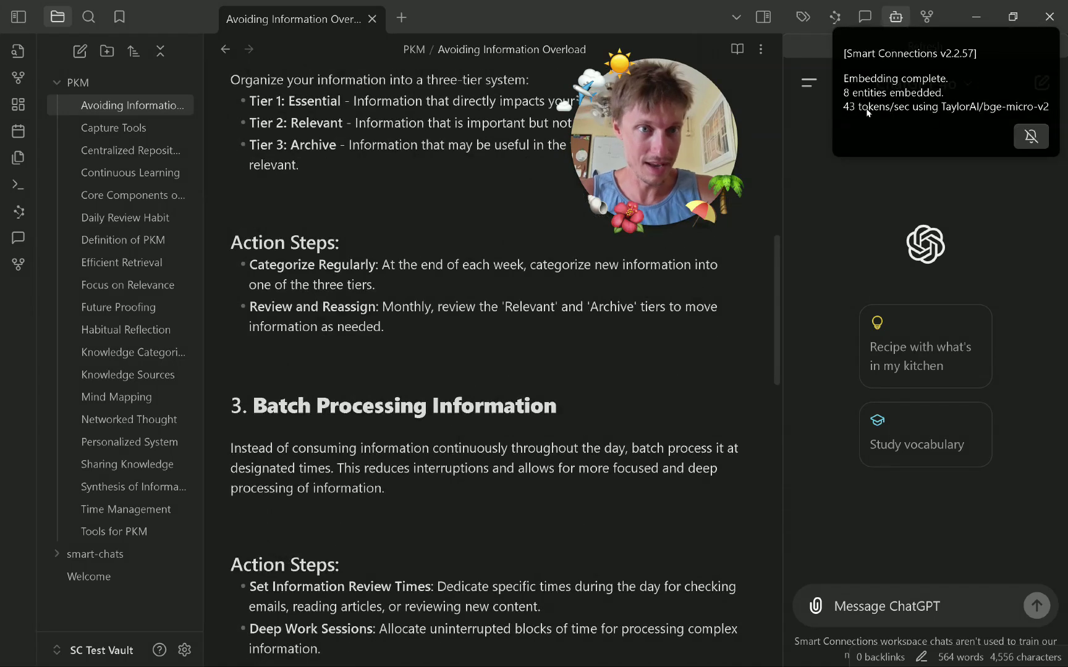
scroll(335, 434, "up", 10)
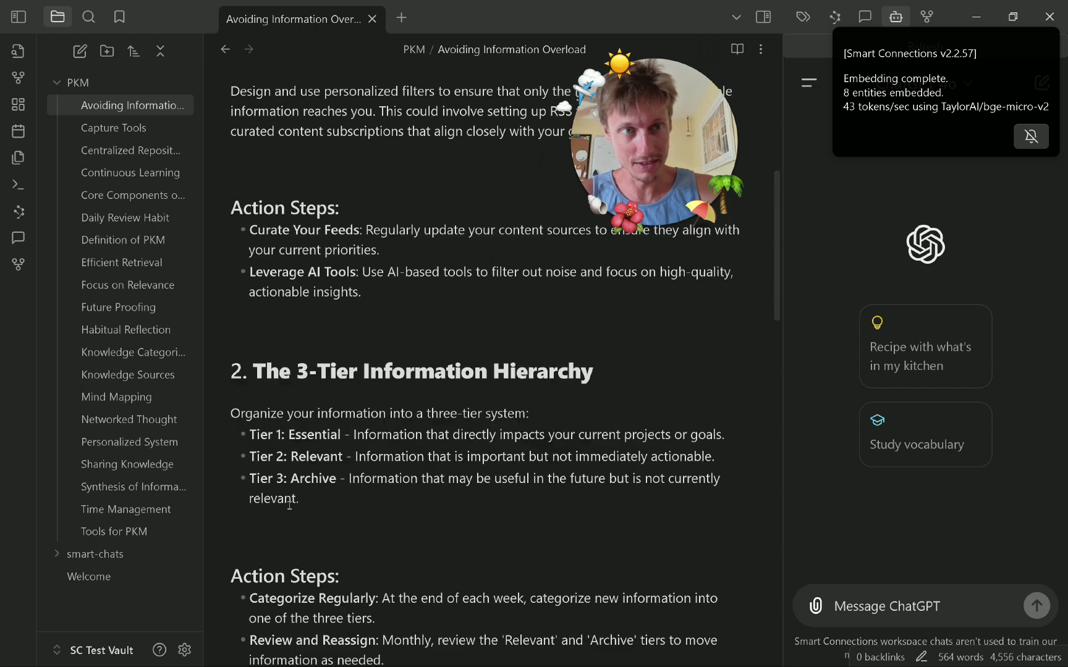
scroll(364, 366, "down", 15)
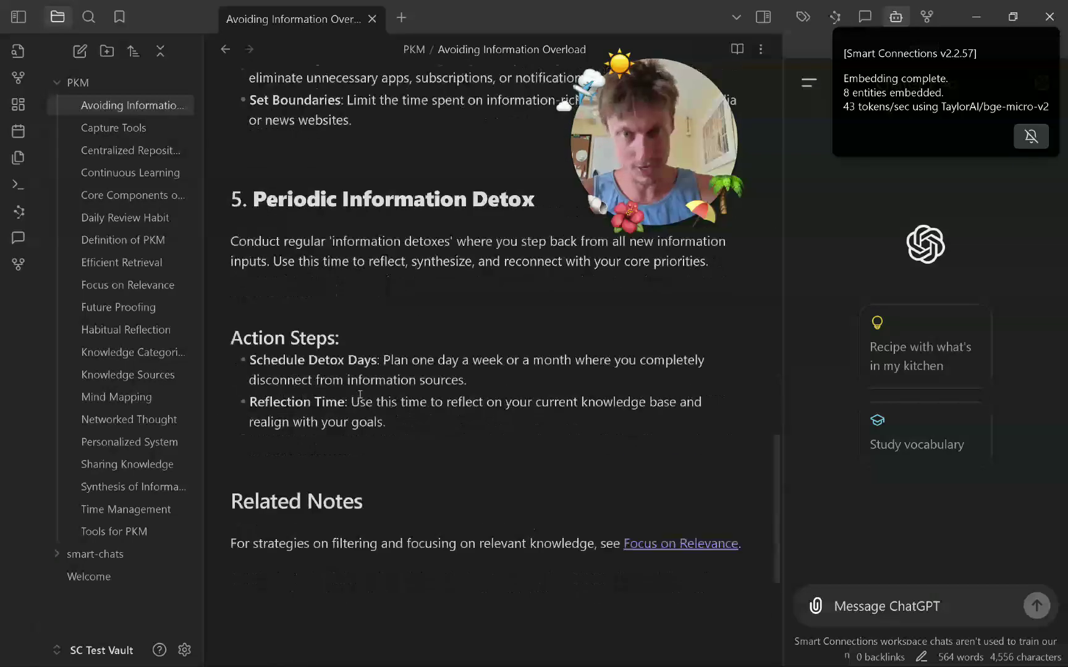
left_click(834, 17)
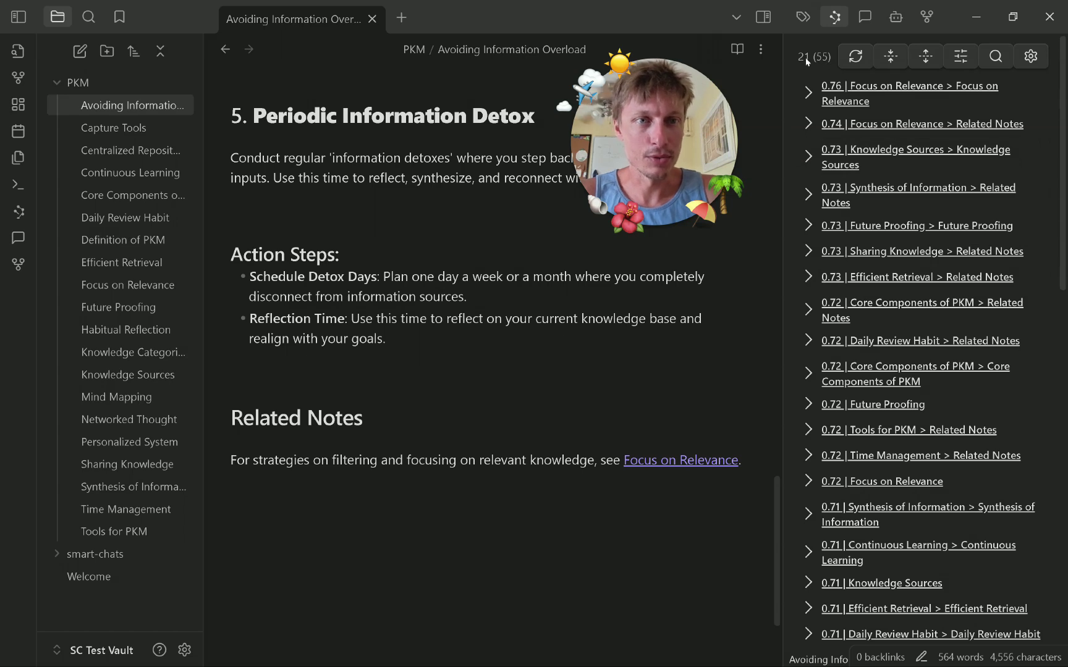
Check the embedded blocks, then compare the note's Related Notes link to Focus on Relevance with the suggestions.
left_click(807, 59)
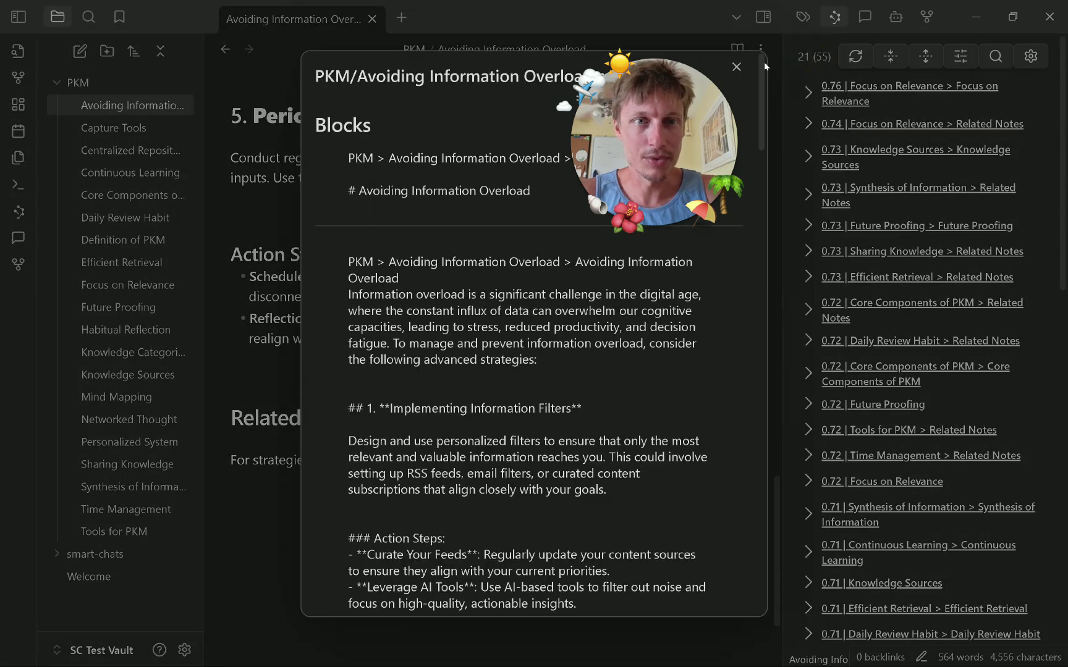
left_click(735, 67)
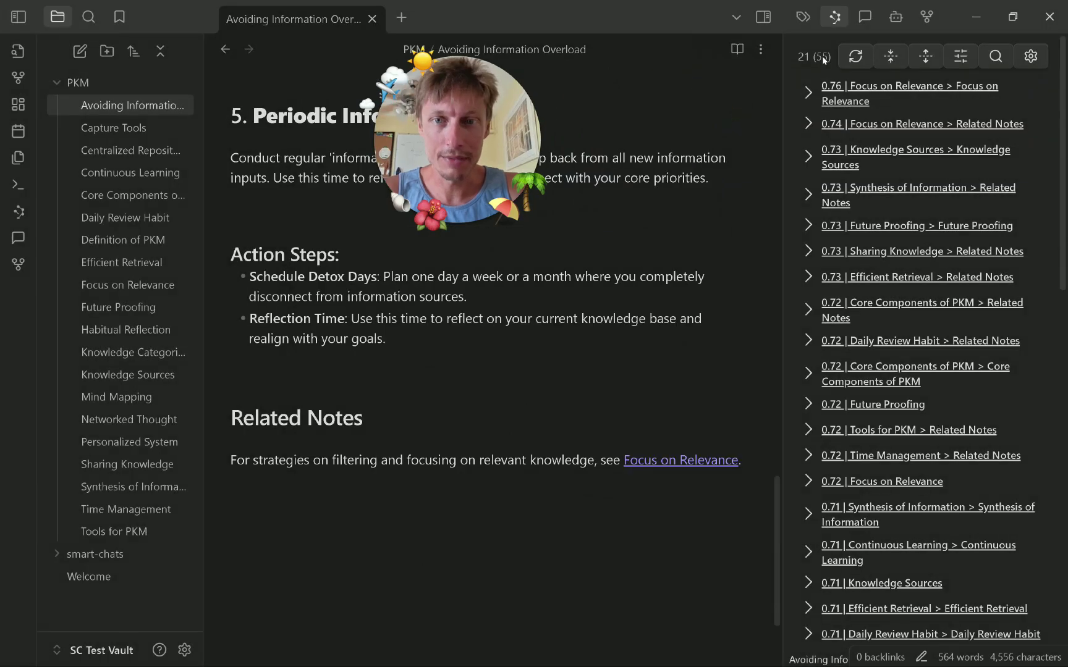
scroll(460, 312, "up", 5)
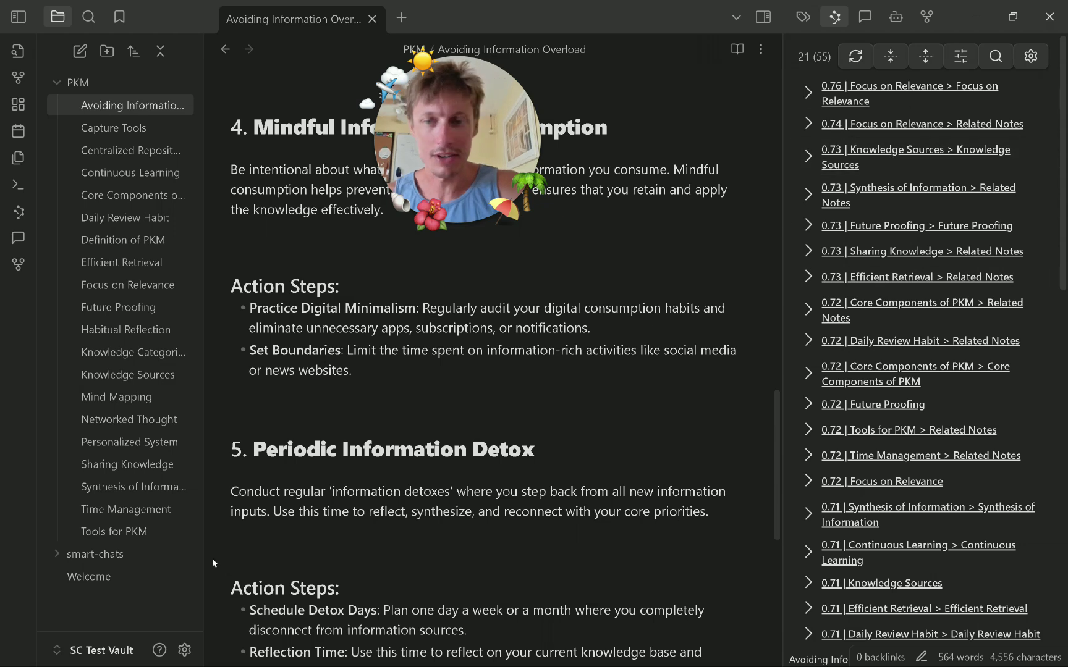
scroll(454, 460, "up", 5)
scroll(454, 460, "up", 10)
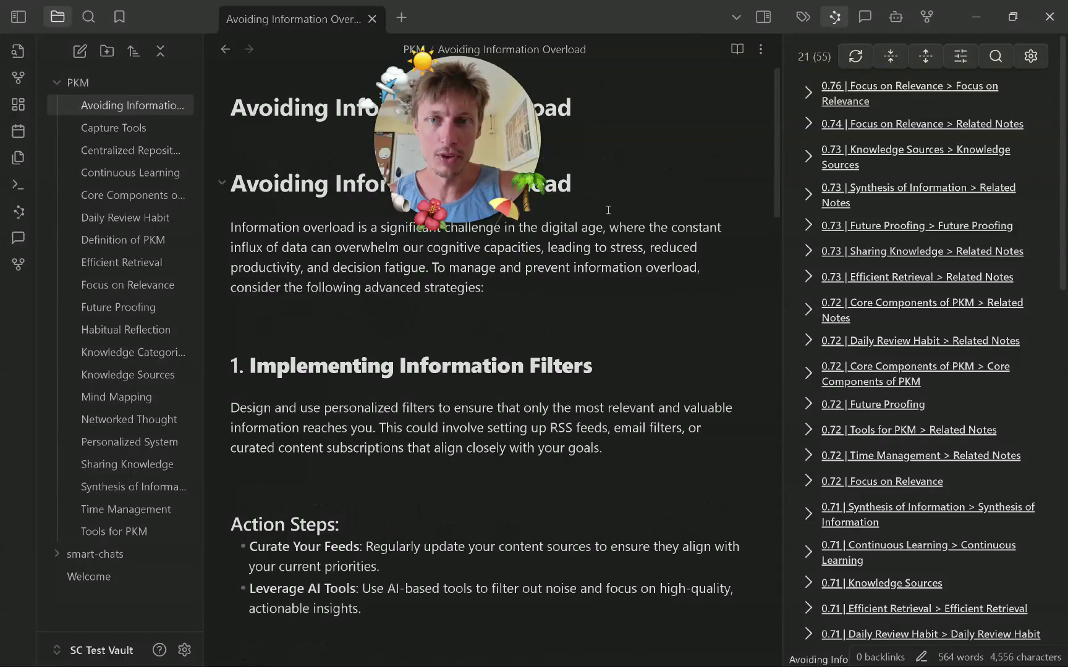
scroll(574, 380, "down", 15)
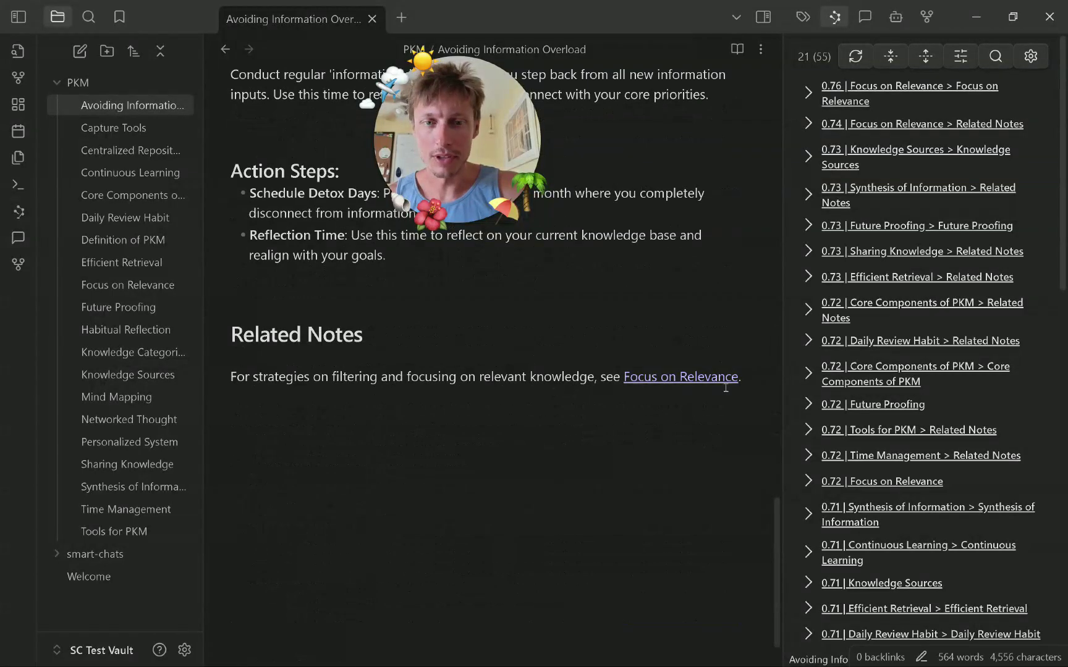
Open Focus on Relevance and preview its two 0.83 Smart Connections results.
left_click(146, 286)
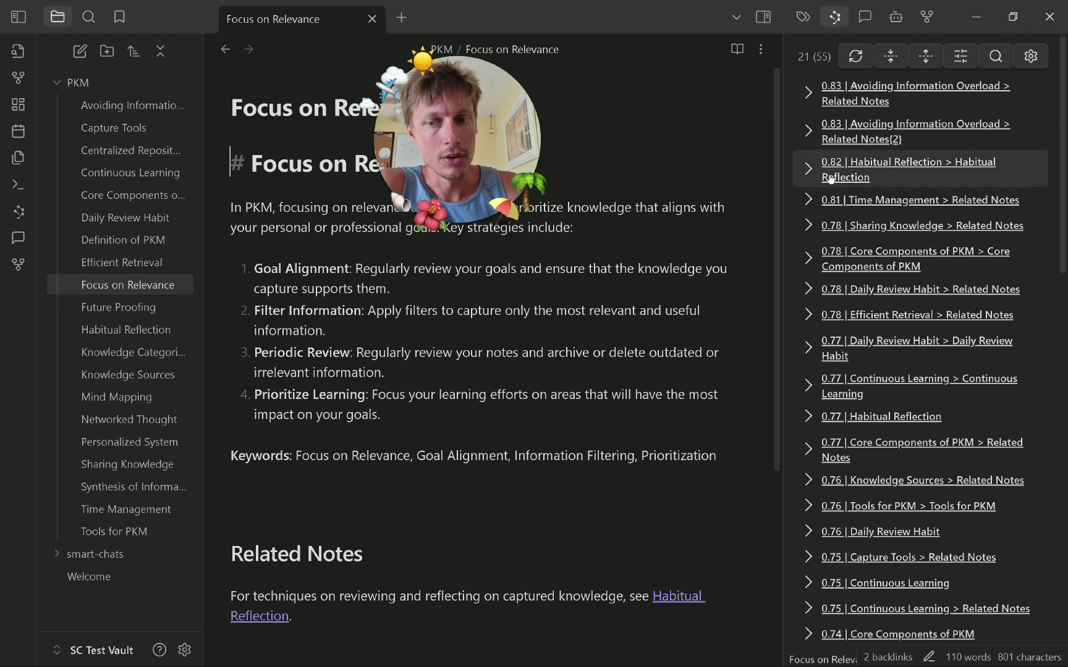
left_click(809, 131)
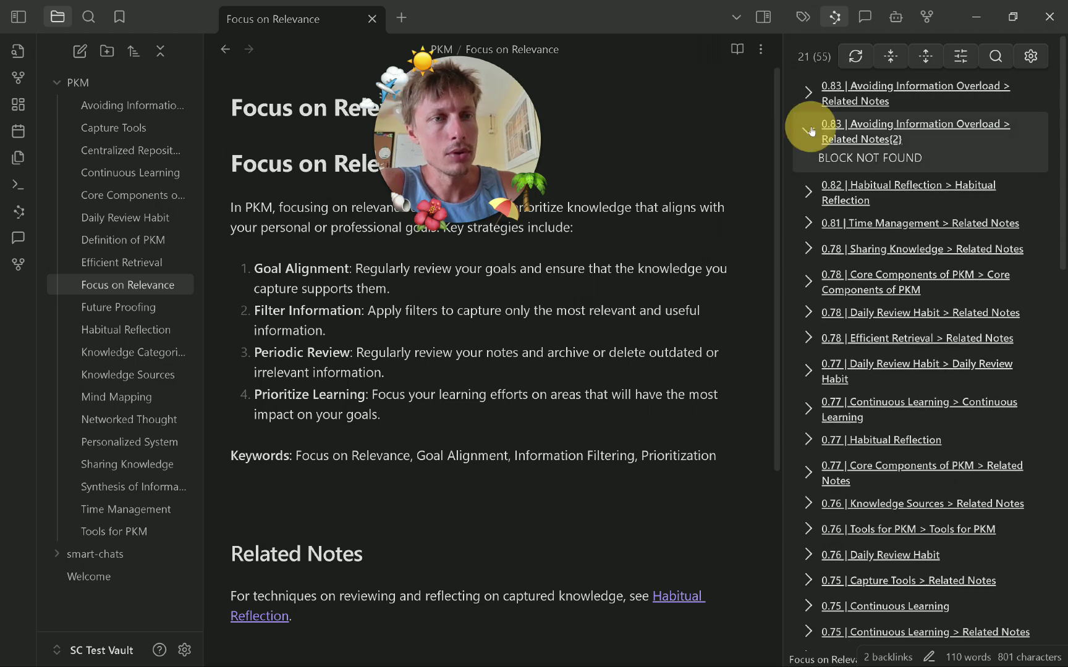
left_click(808, 92)
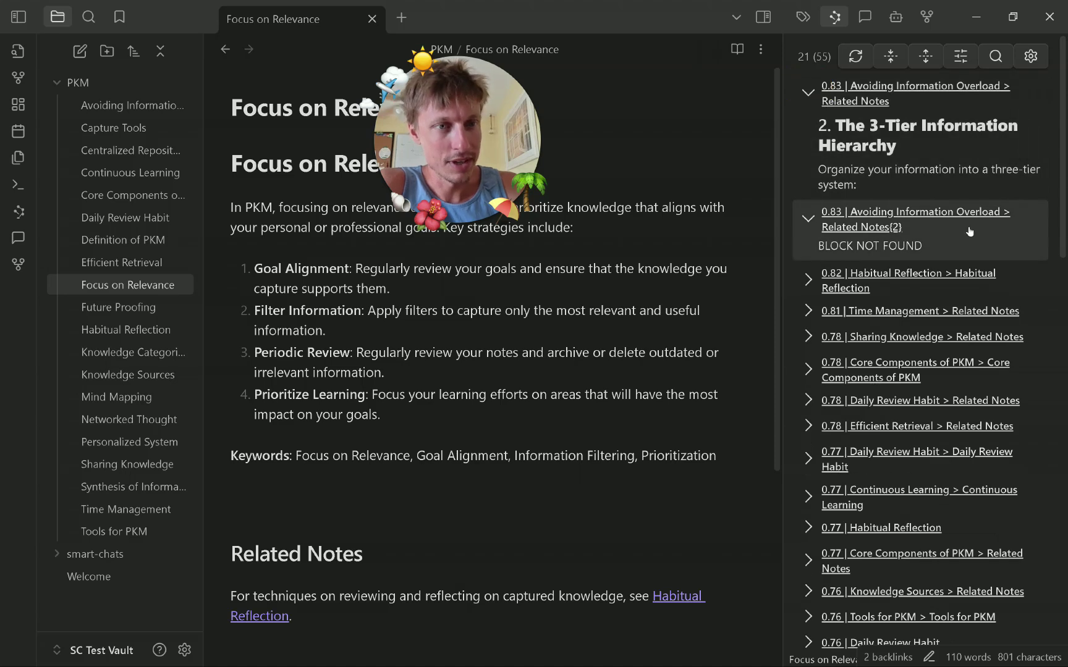
left_click(809, 219)
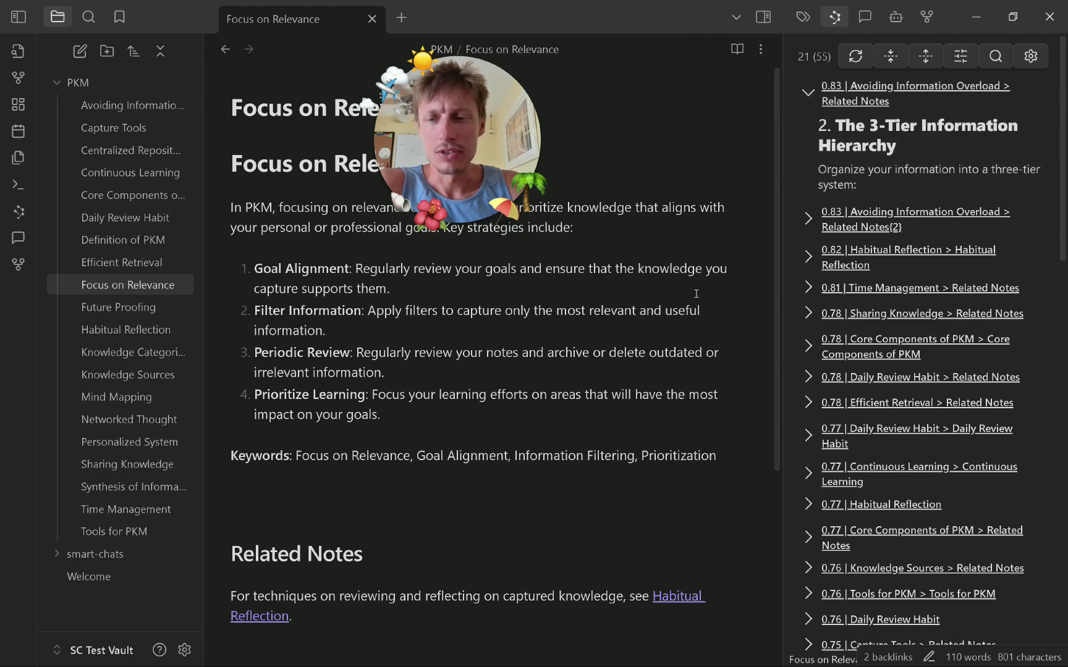
Jump to the 3-Tier Information Hierarchy section of Avoiding Information Overload.
left_click(906, 151)
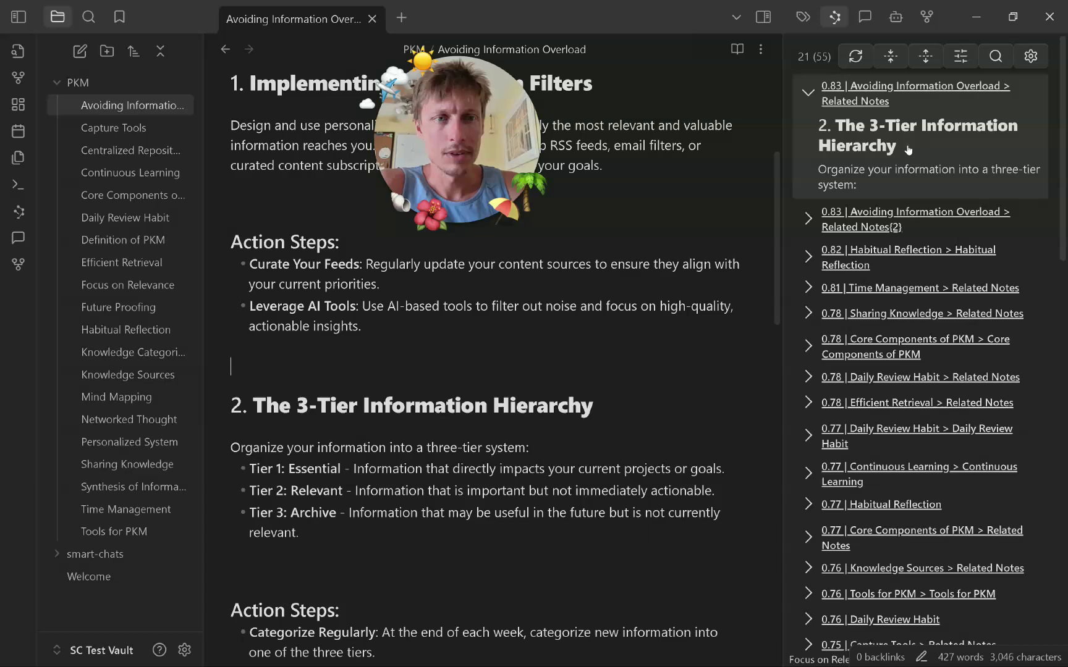
scroll(662, 472, "up", 5)
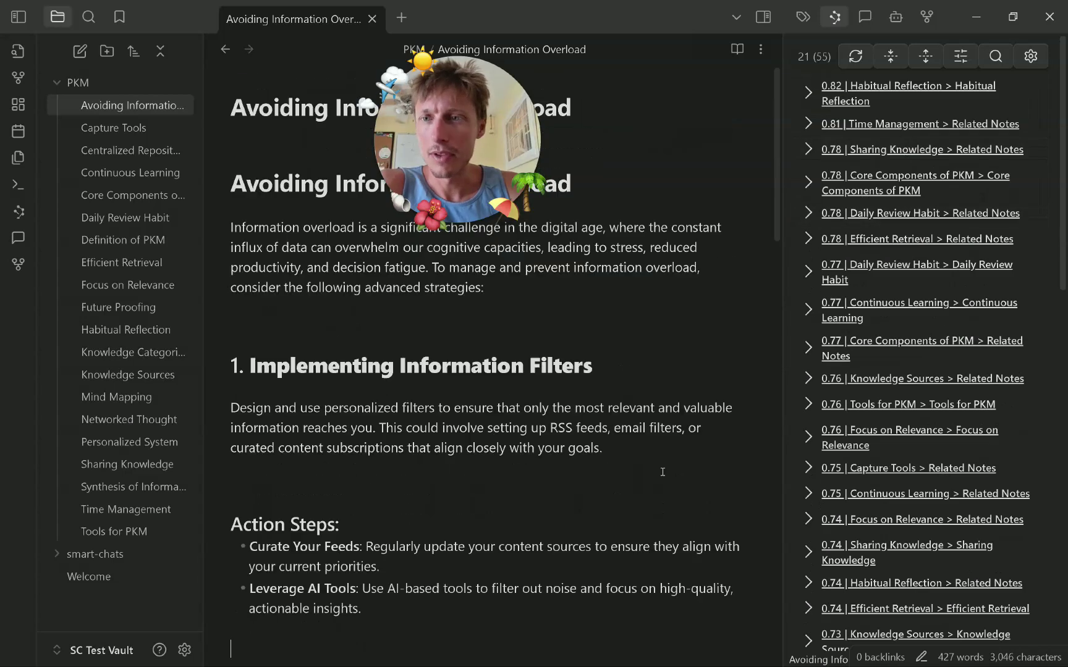
scroll(662, 471, "down", 3)
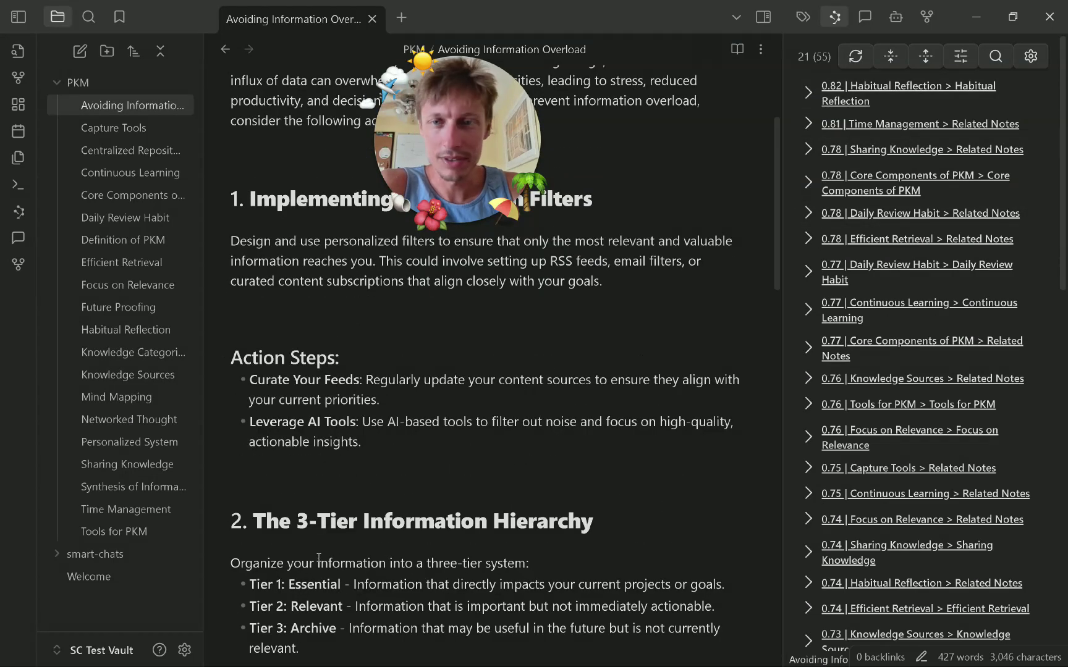
left_click(184, 649)
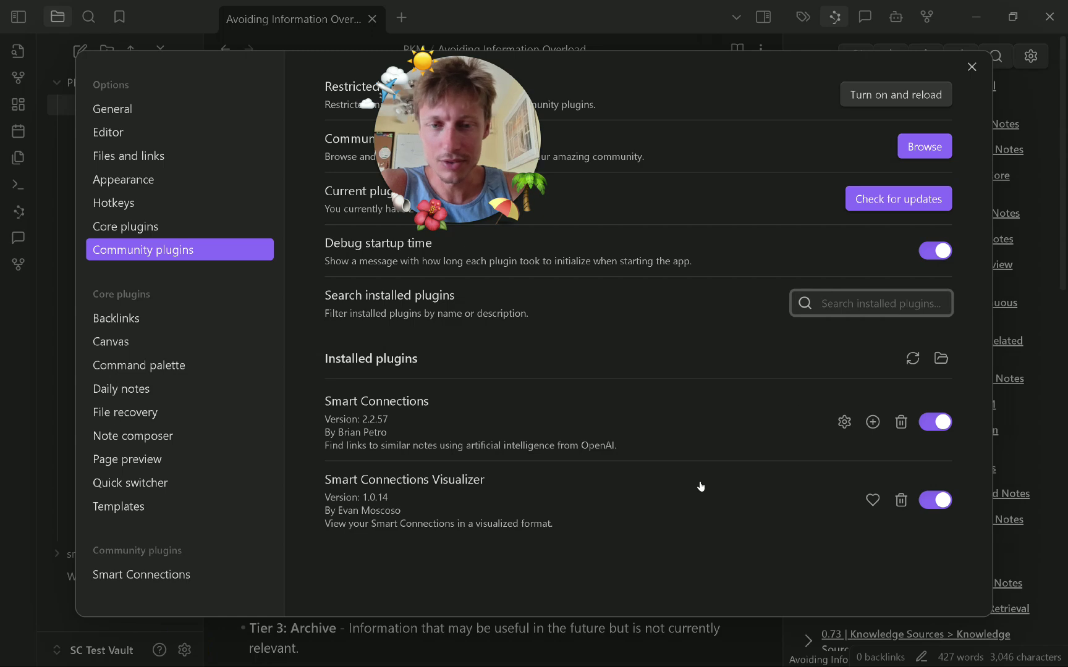
Force-refresh all Smart Connections embeddings, then refresh the connections list for Avoiding Information Overload.
left_click(844, 422)
scroll(787, 387, "down", 20)
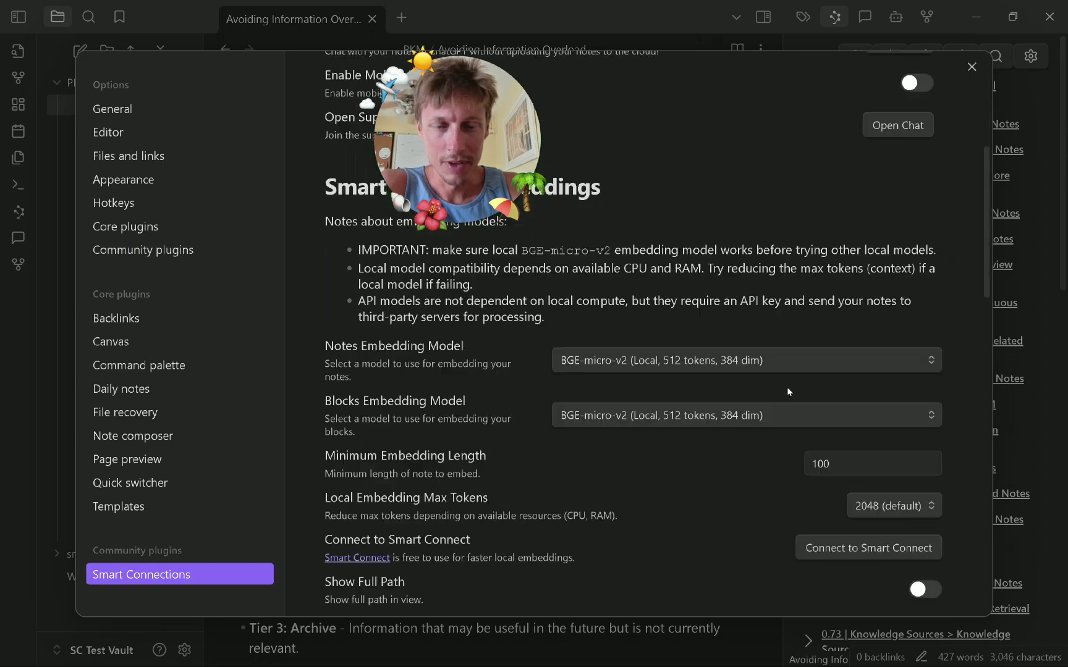
left_click(900, 353)
left_click(680, 349)
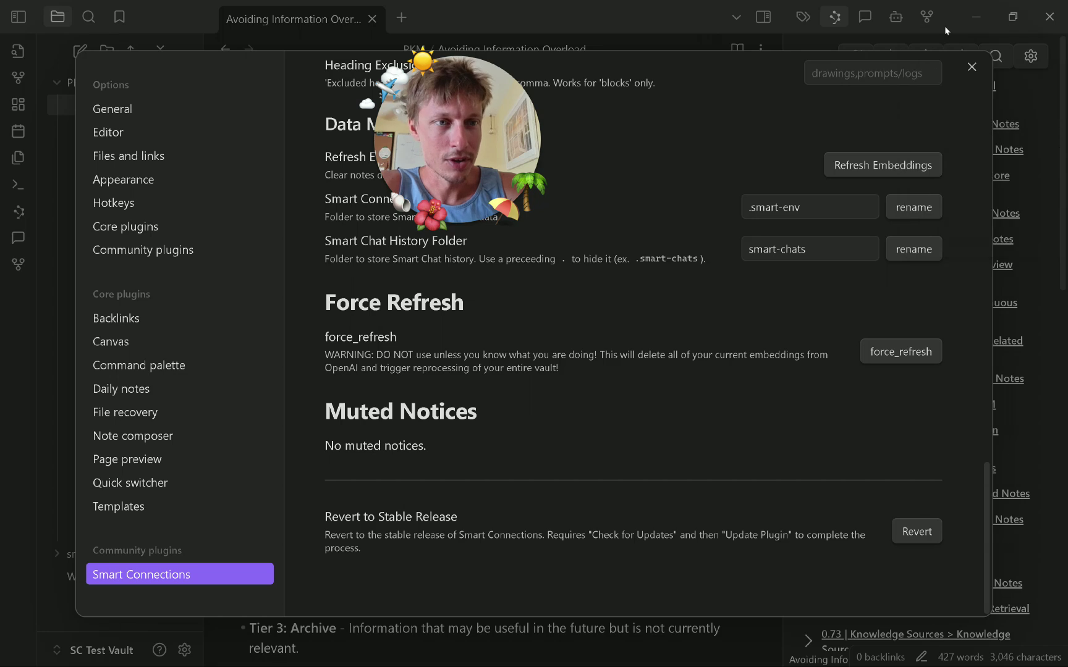
left_click(972, 67)
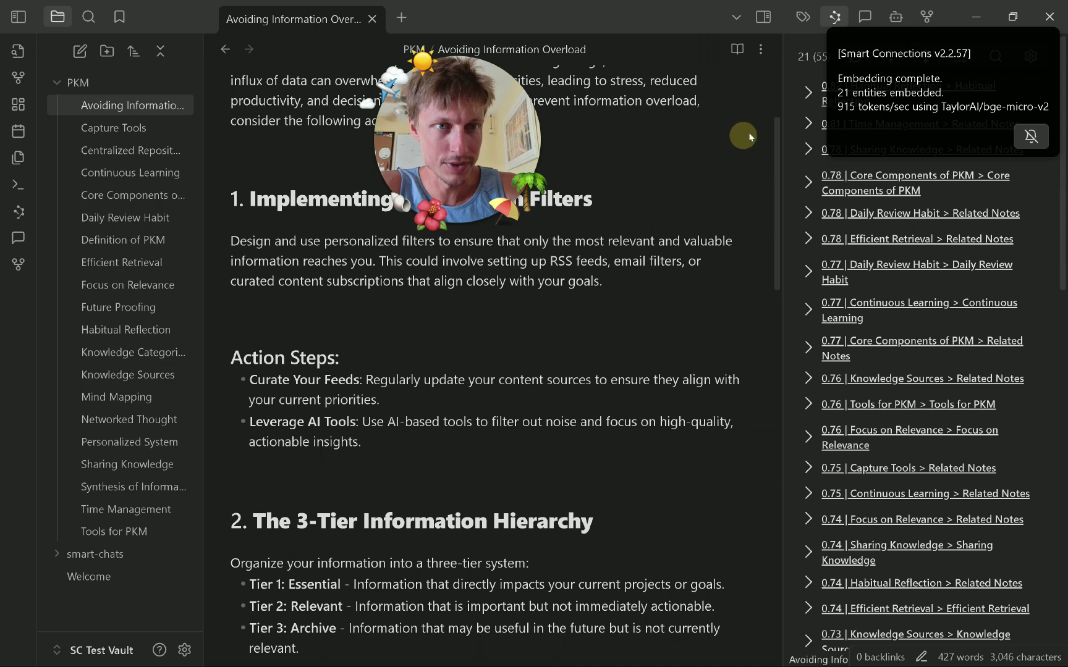
left_click(789, 153)
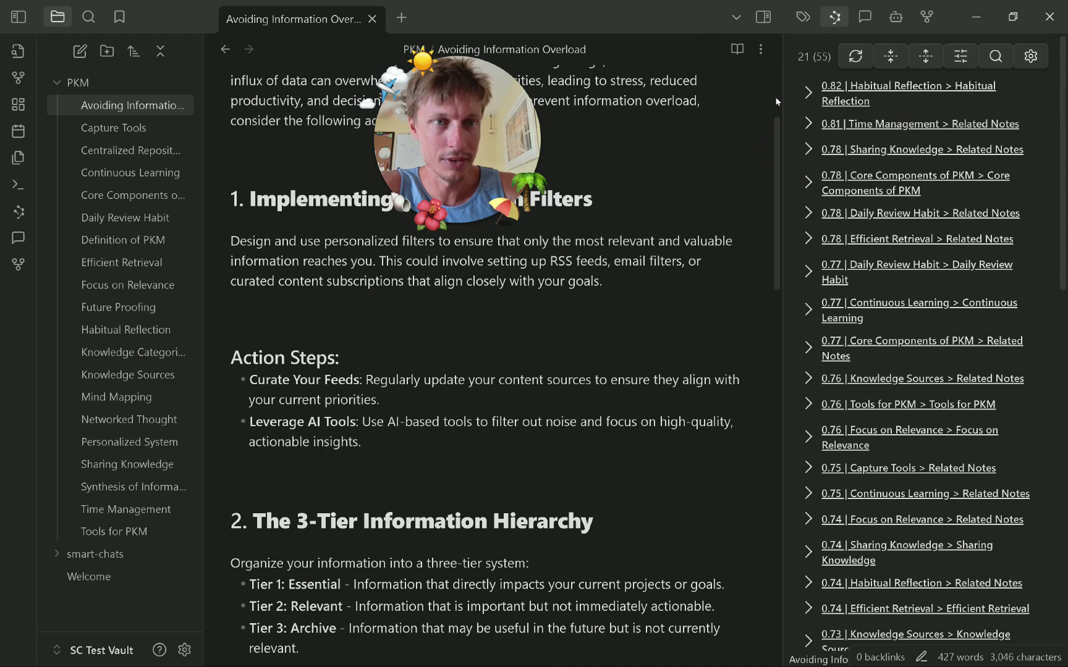
left_click(844, 60)
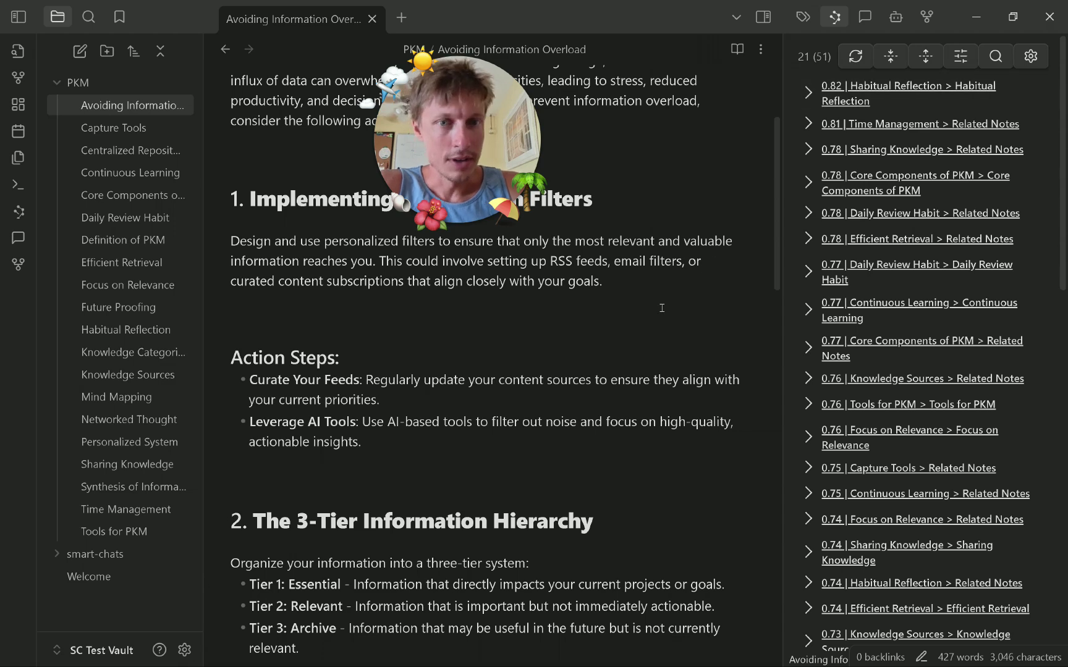
Open the Focus on Relevance note and browse the command palette.
scroll(422, 385, "up", 3)
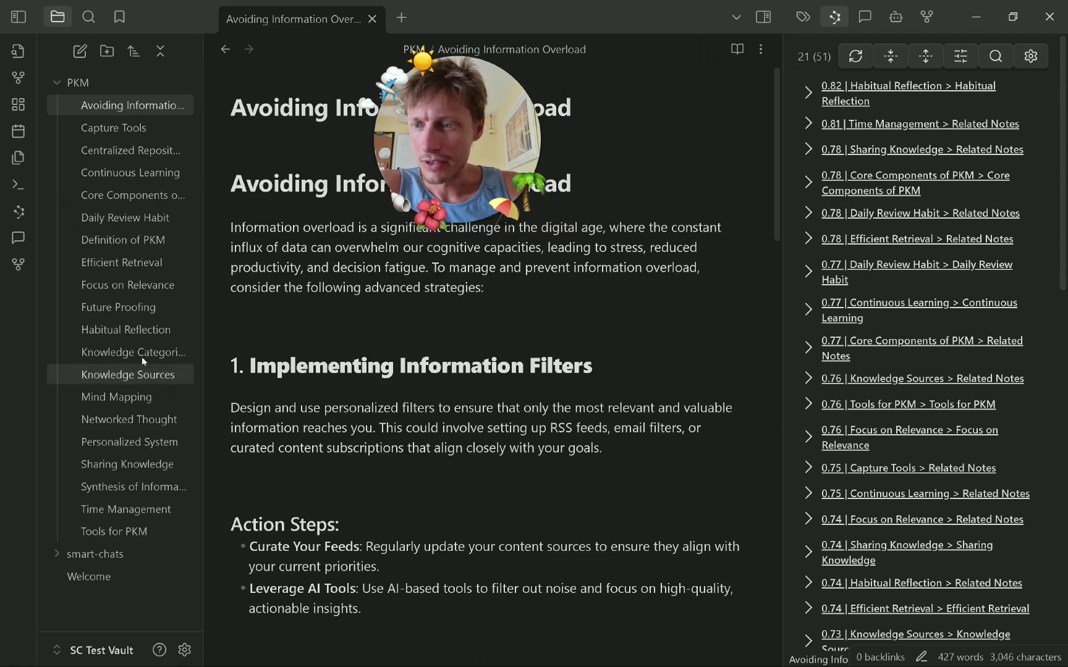
left_click(146, 284)
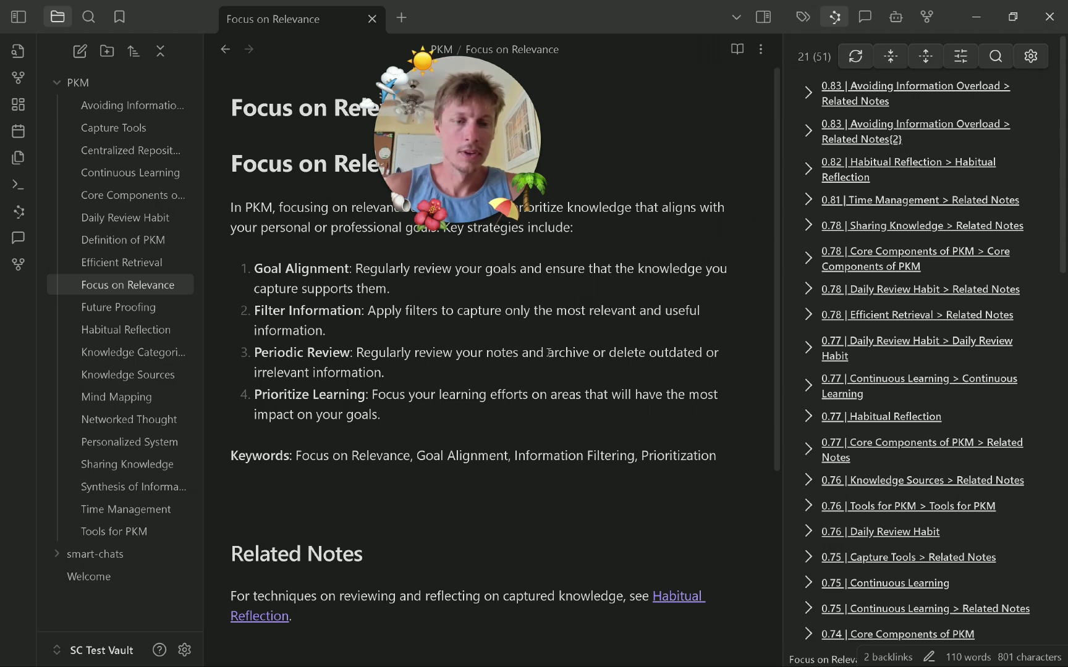
key("ctrl+p")
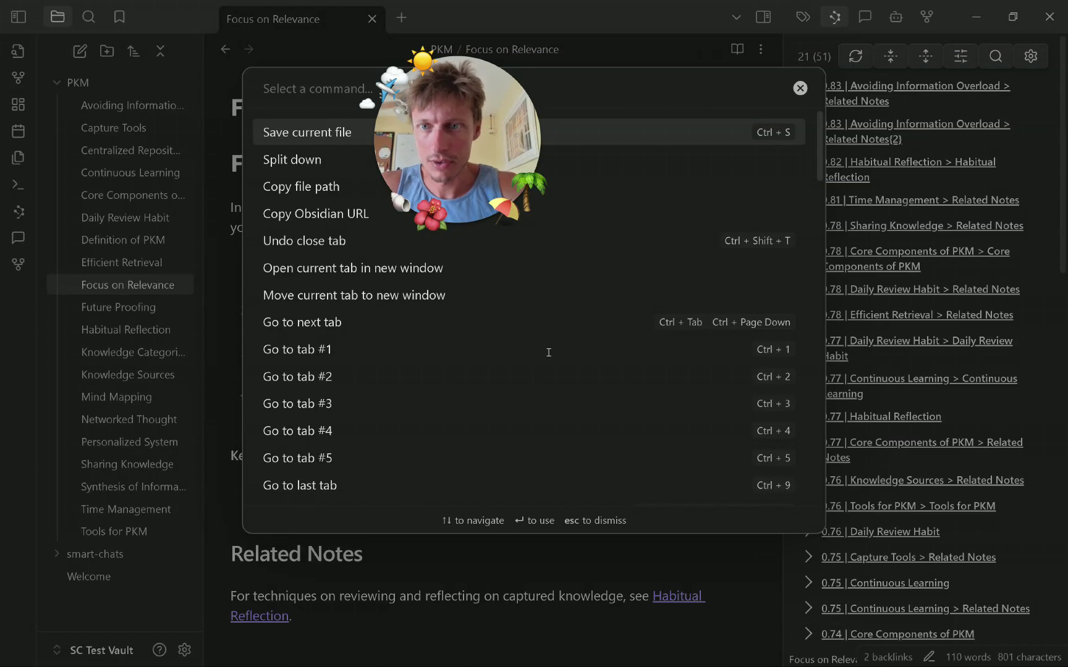
left_click(316, 89)
left_click(720, 92)
key("Escape")
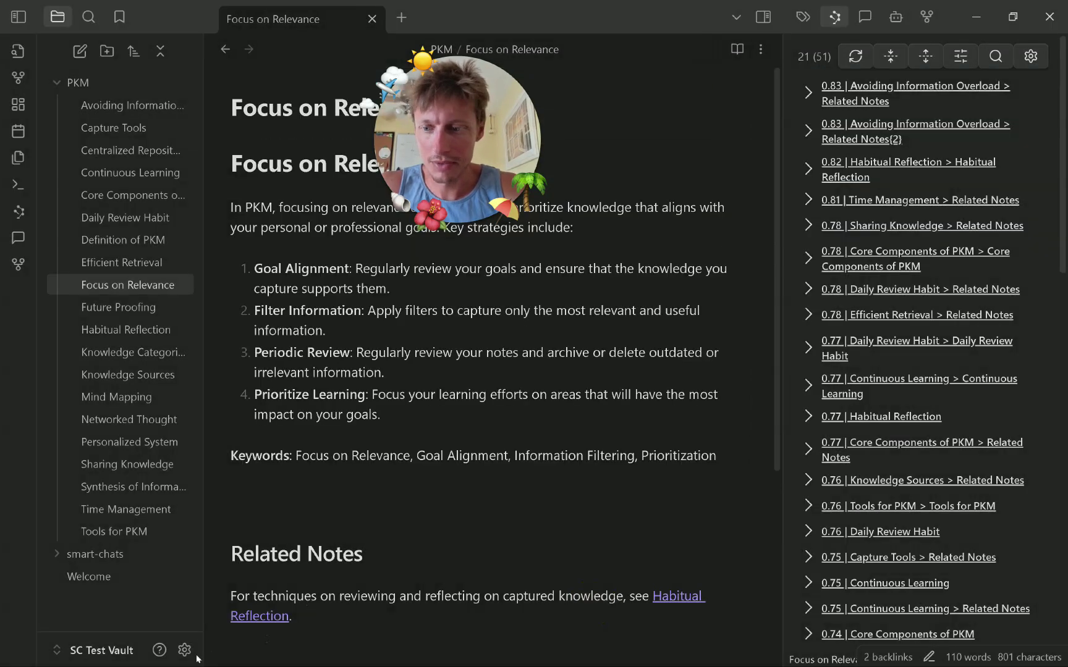
Reload Smart Connections by toggling it off and on in Community plugins.
left_click(186, 650)
scroll(798, 467, "down", 10)
scroll(797, 467, "down", 6)
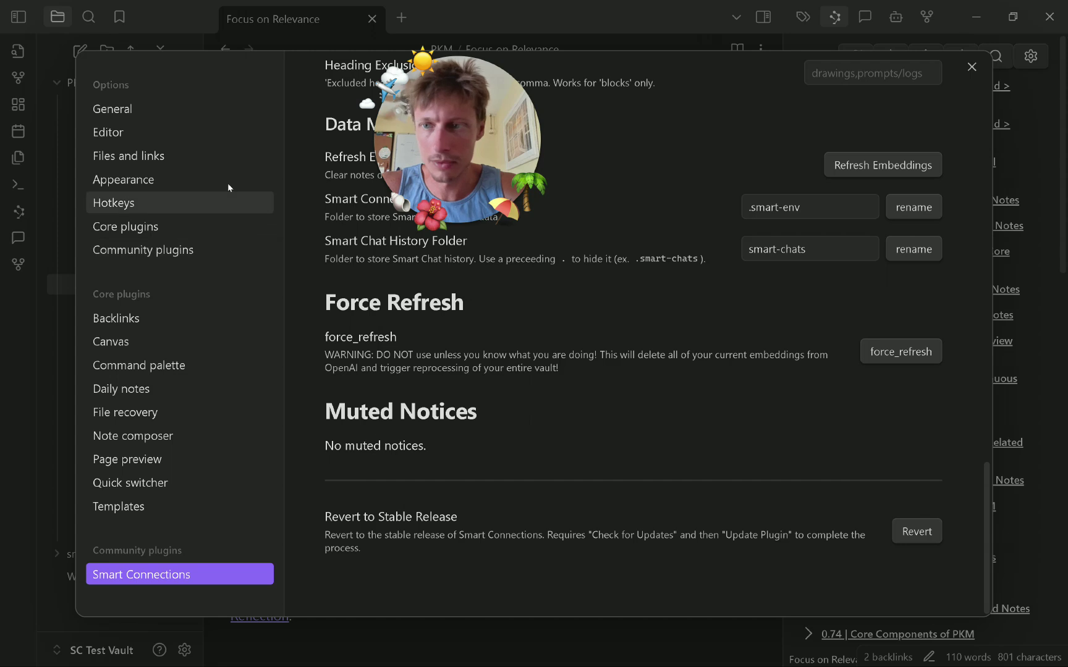
left_click(207, 251)
left_click(935, 422)
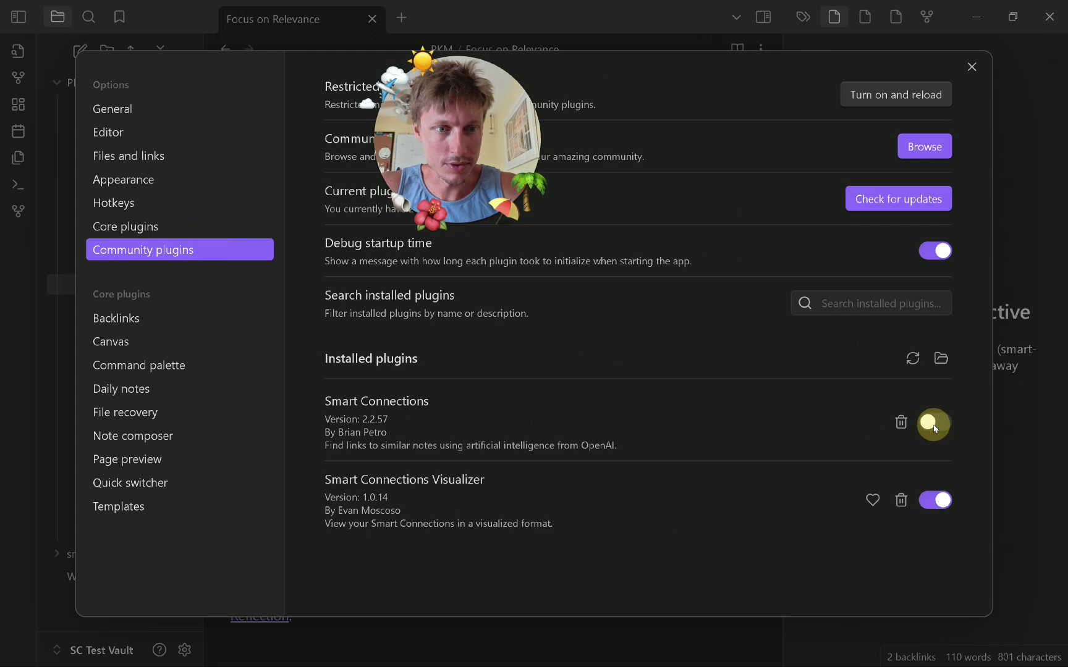
left_click(935, 427)
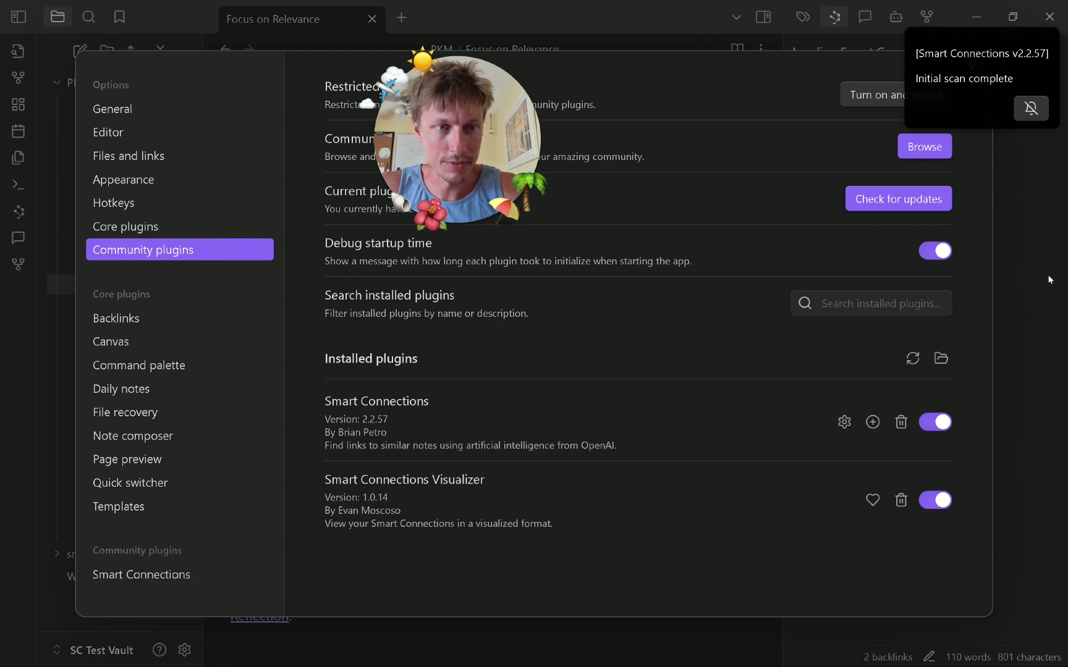
left_click(933, 501)
left_click(1039, 413)
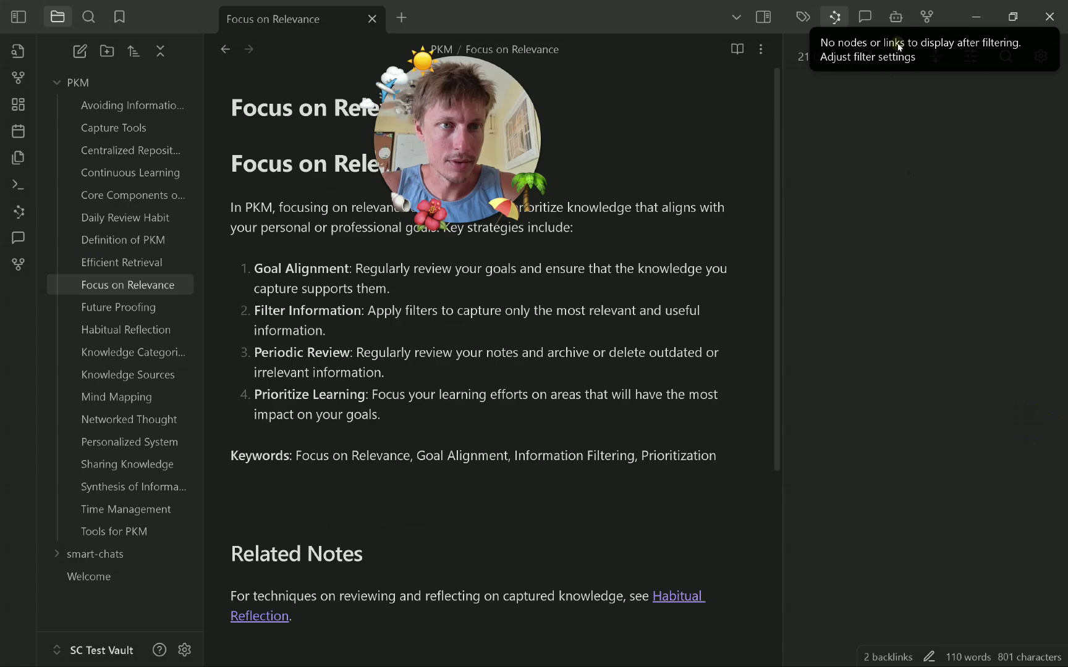
Dismiss the graph filter notice and refresh the connections for Focus on Relevance.
left_click(898, 46)
left_click(645, 301)
left_click(867, 57)
left_click(637, 309)
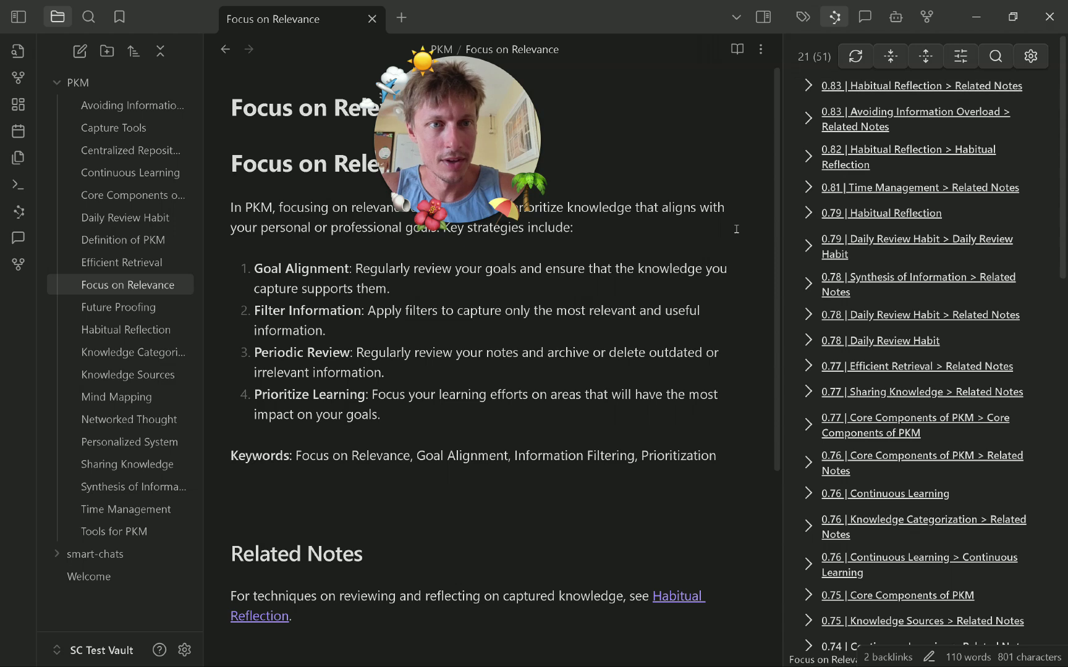
Preview the Habitual Reflection and Avoiding Information Overload connections, then open Avoiding Information Overload.
left_click(808, 113)
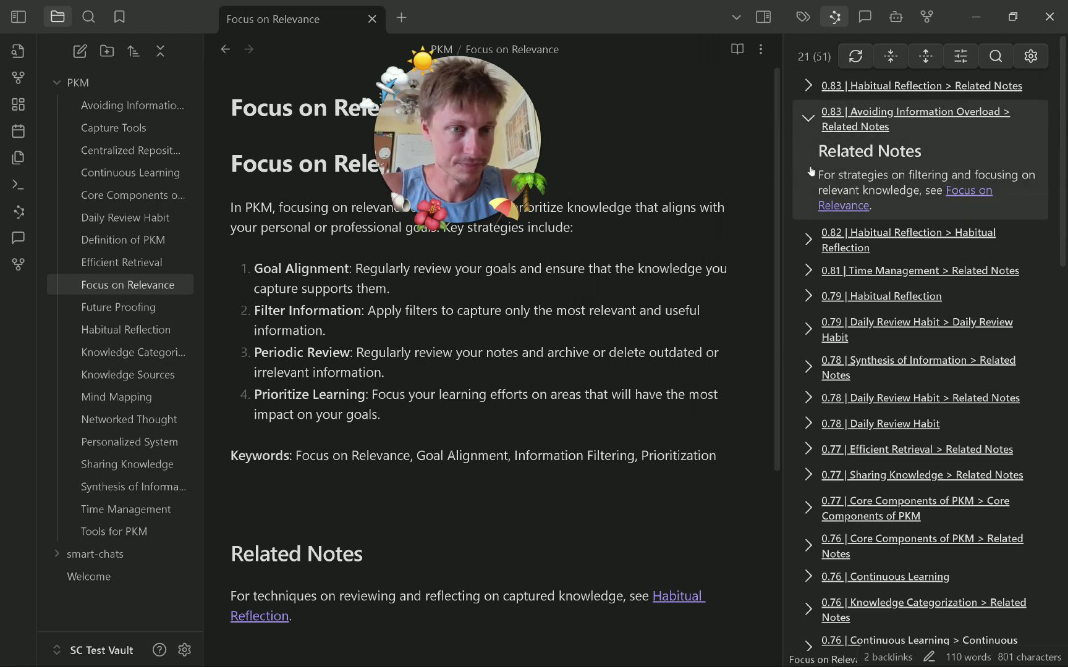
left_click(807, 87)
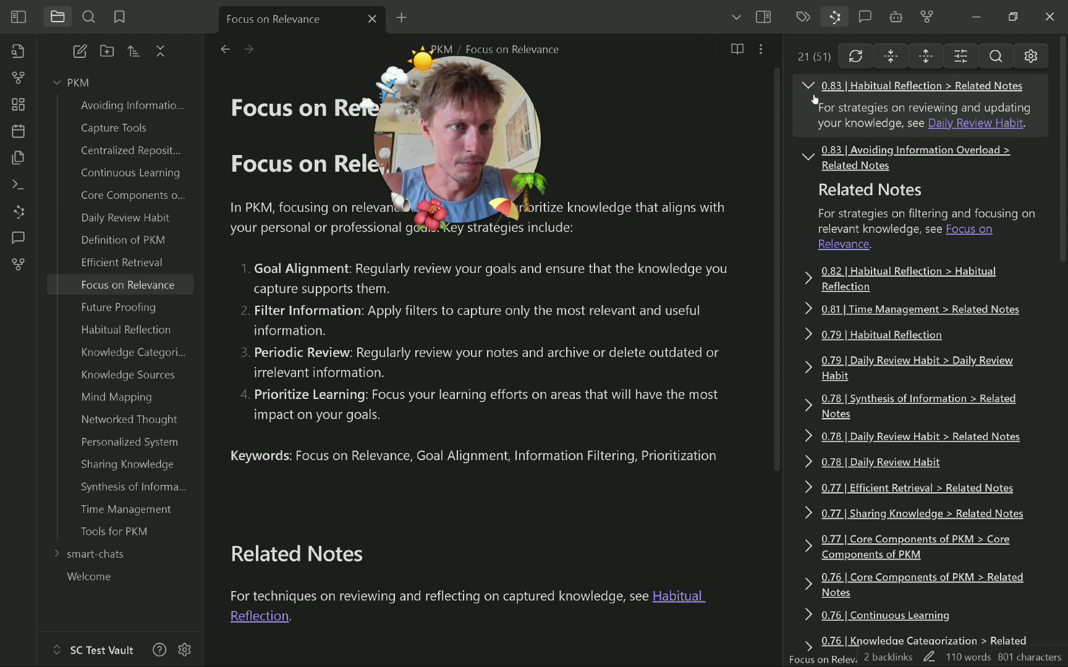
left_click(807, 87)
left_click(807, 112)
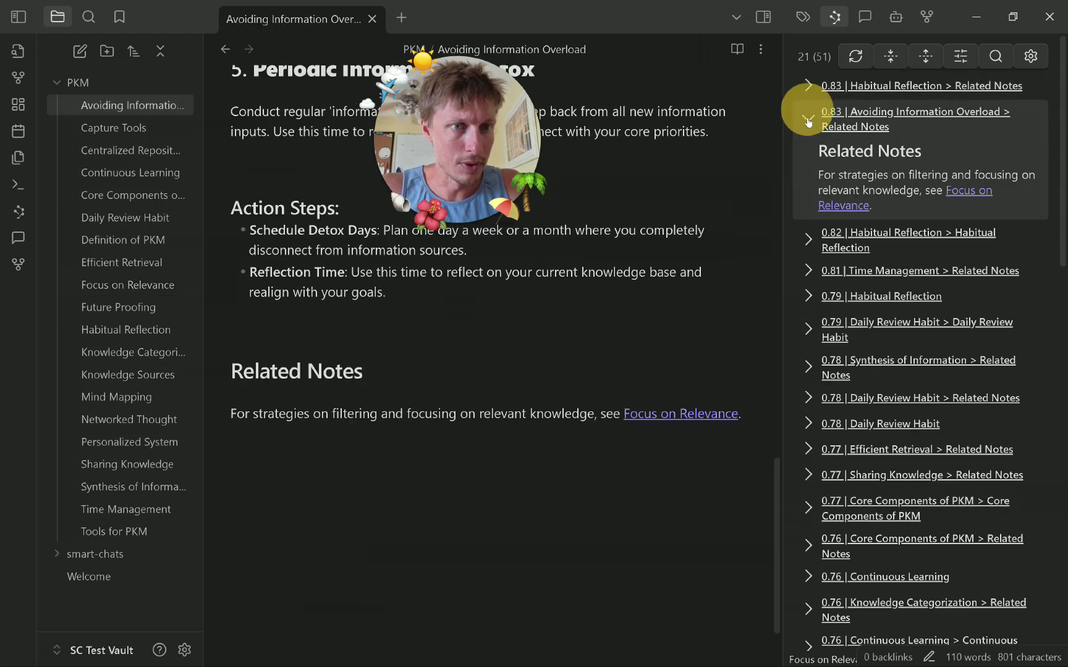
left_click(808, 122)
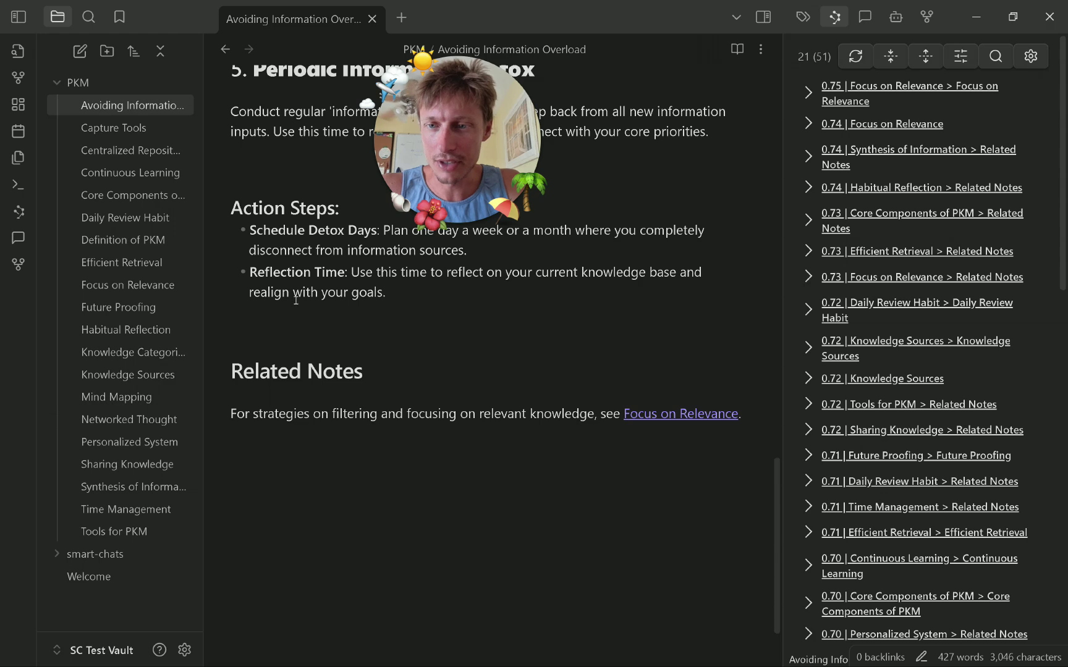
Open Focus on Relevance, then jump to Avoiding Information Overload's Action Steps via its connection.
left_click(961, 135)
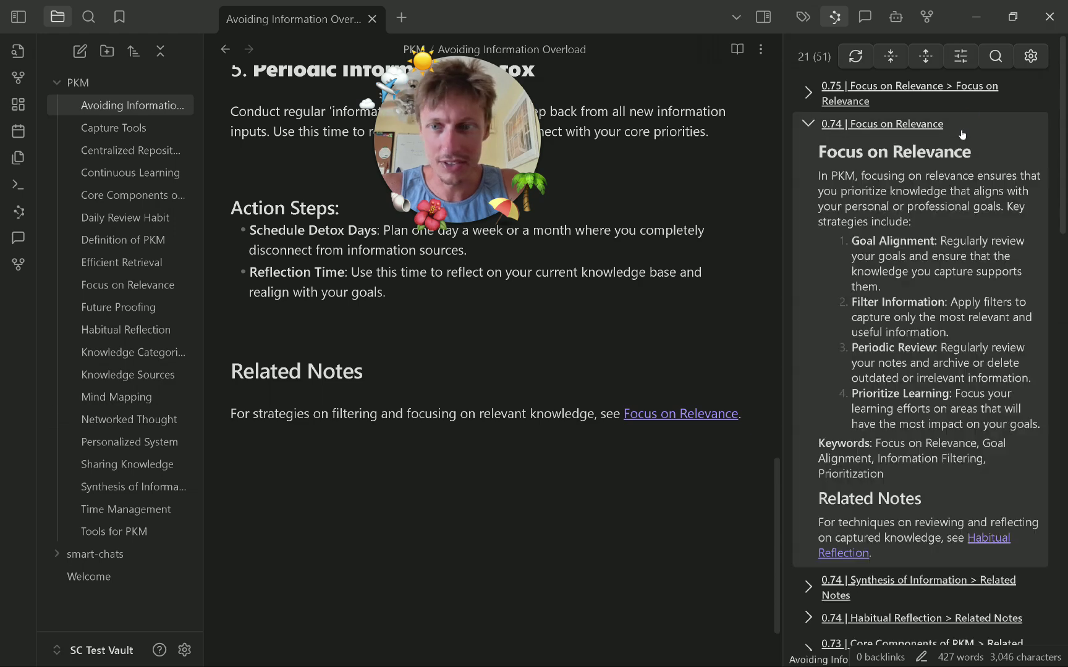
left_click(865, 125)
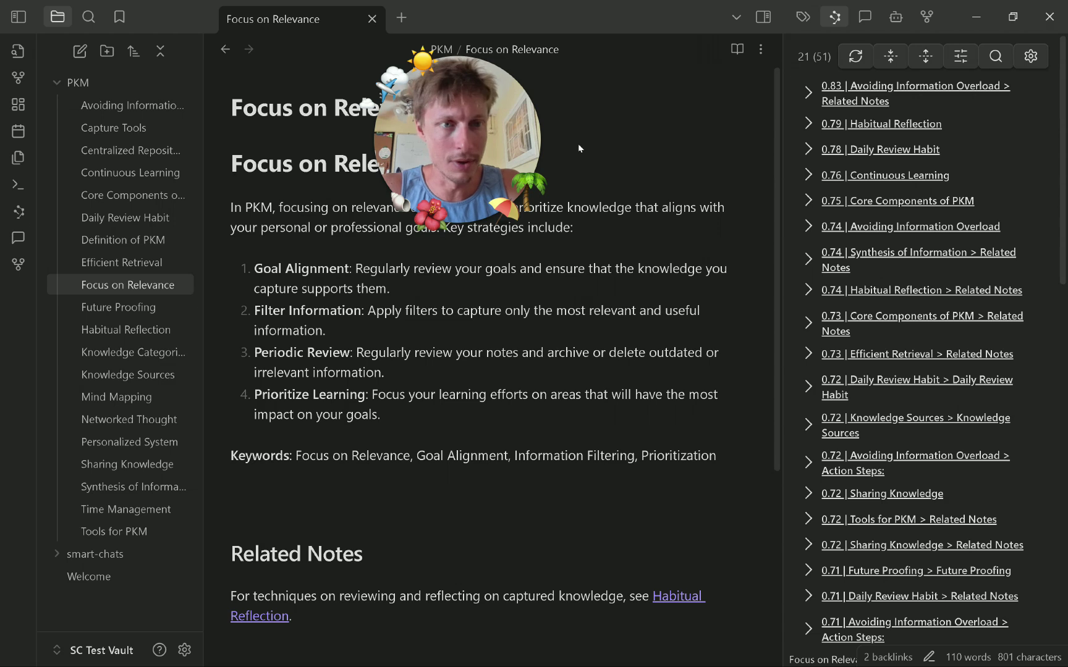
scroll(863, 323, "down", 3)
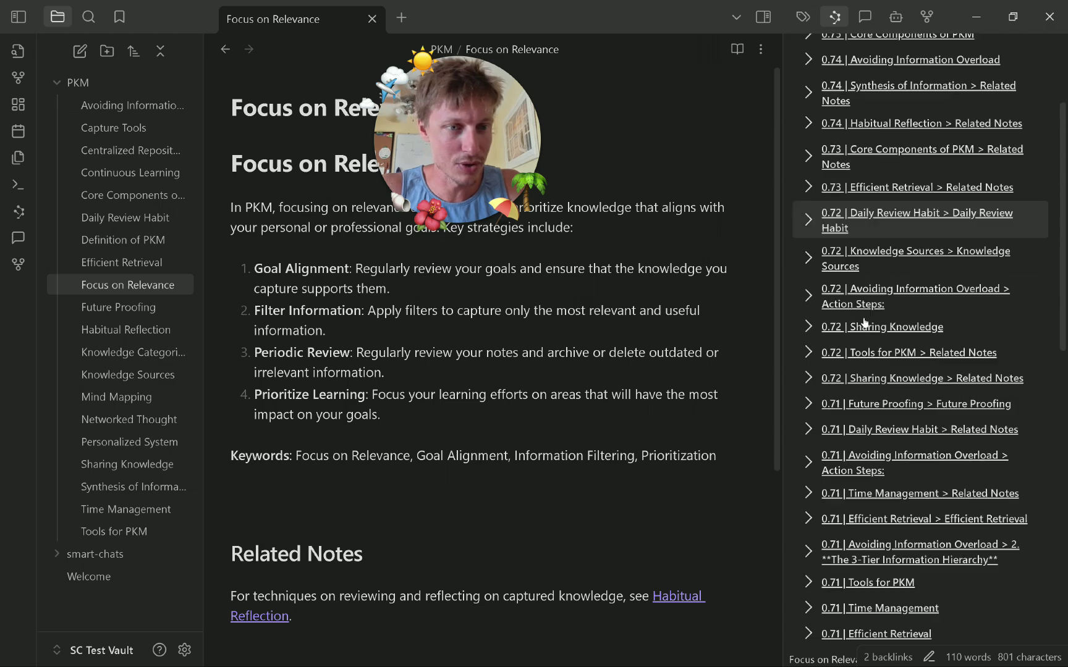
left_click(805, 296)
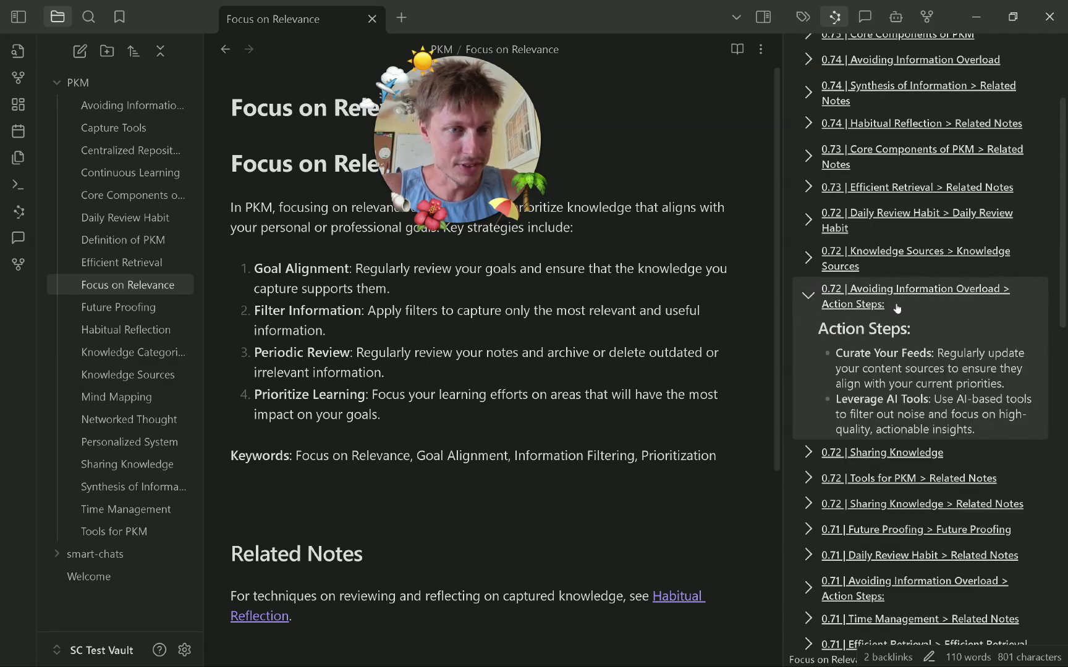
left_click(891, 373)
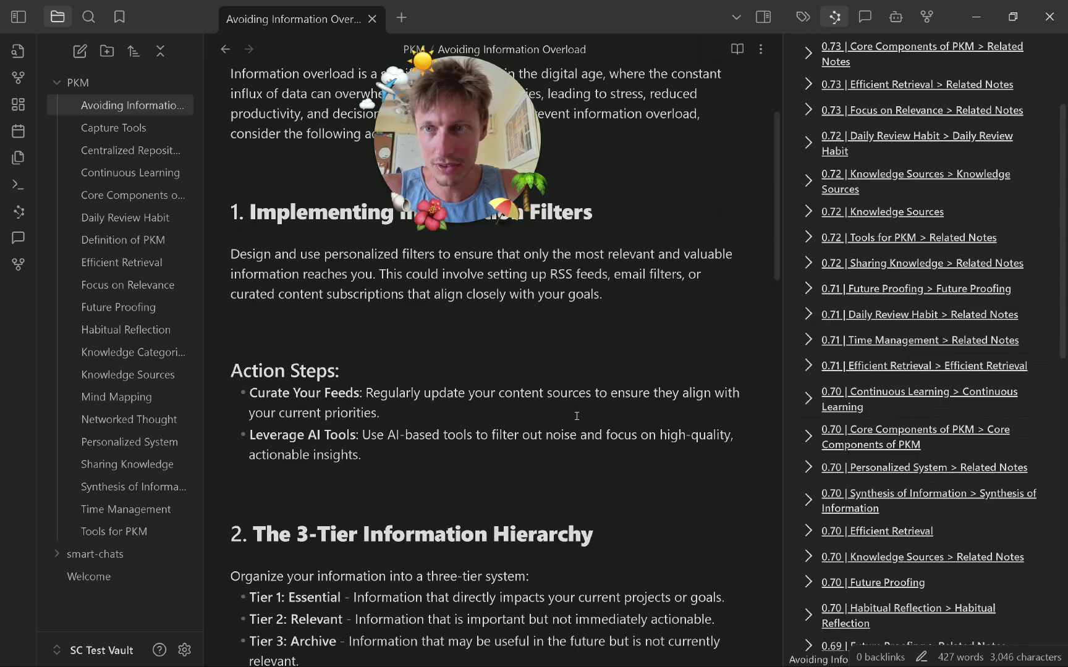
scroll(639, 426, "up", 3)
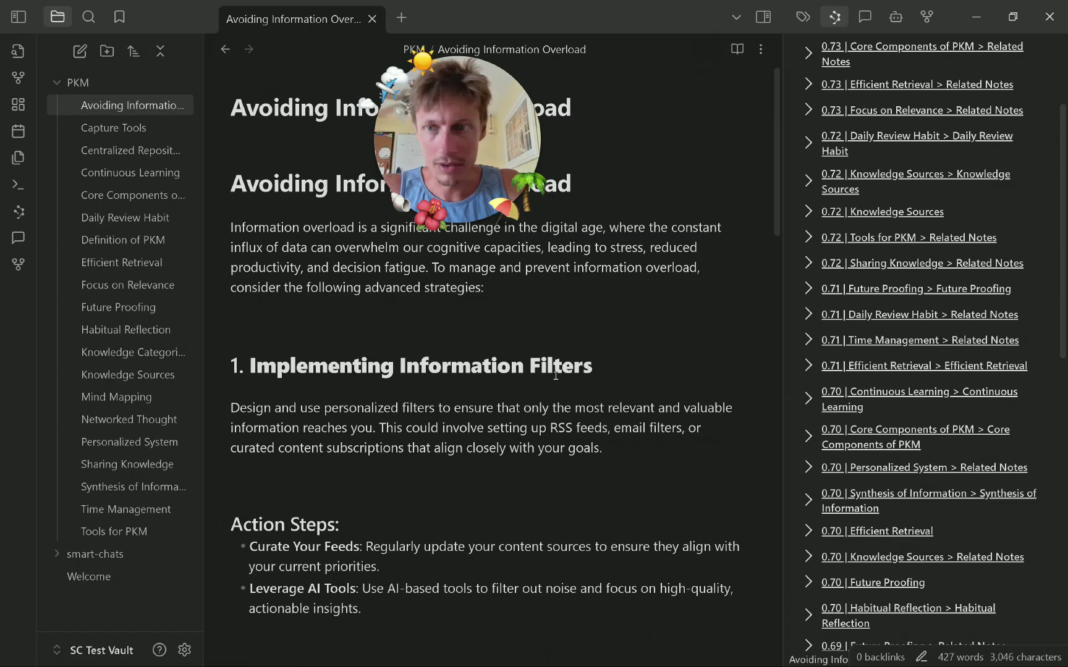
scroll(587, 417, "down", 3)
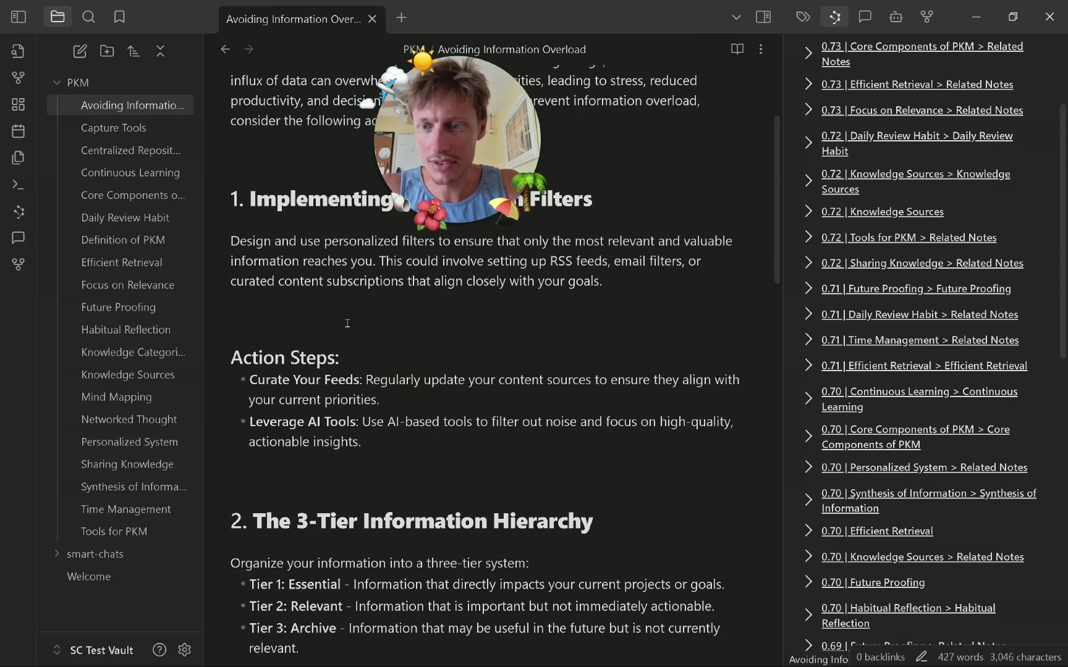
scroll(573, 364, "up", 3)
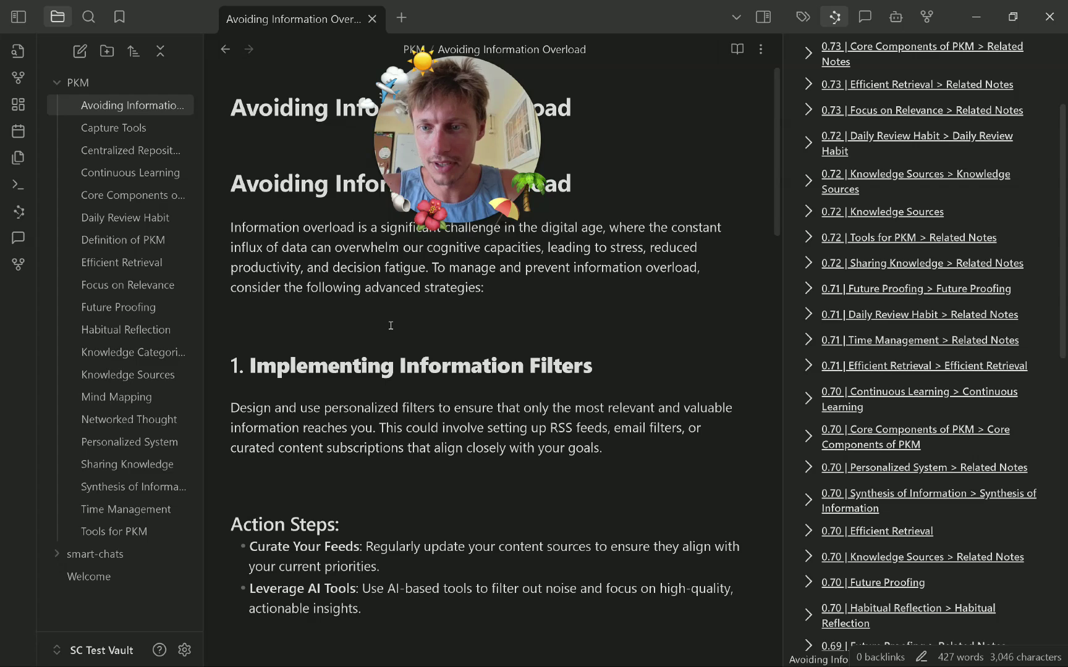
From Future Proofing, open Avoiding Information Overload at the 3-Tier Information Hierarchy section.
left_click(148, 305)
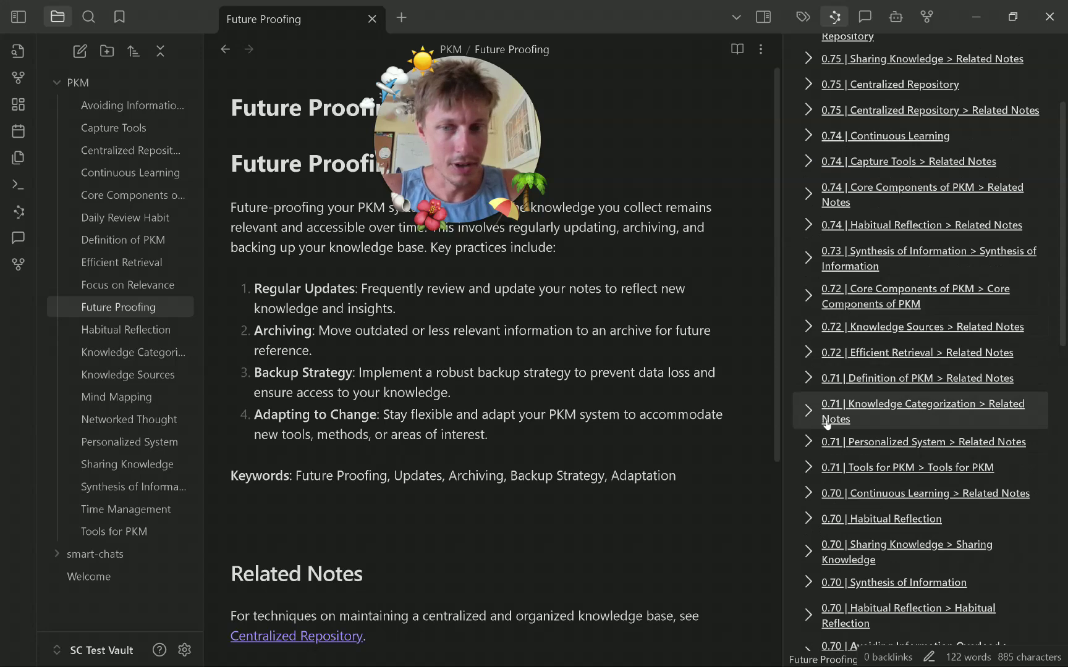
scroll(841, 427, "up", 3)
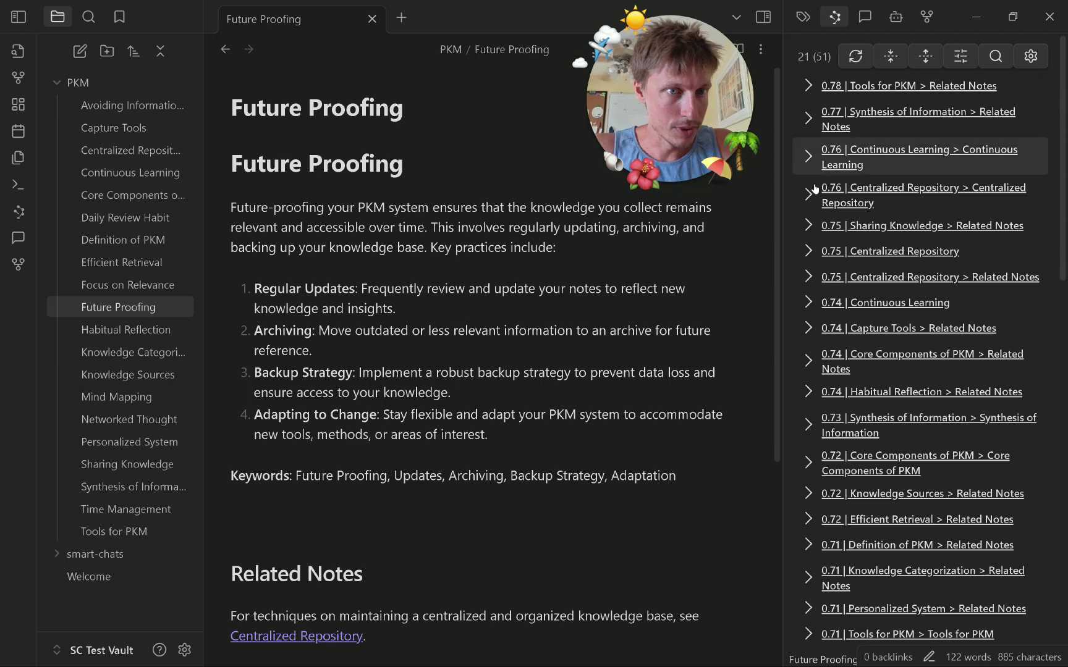
scroll(840, 417, "down", 3)
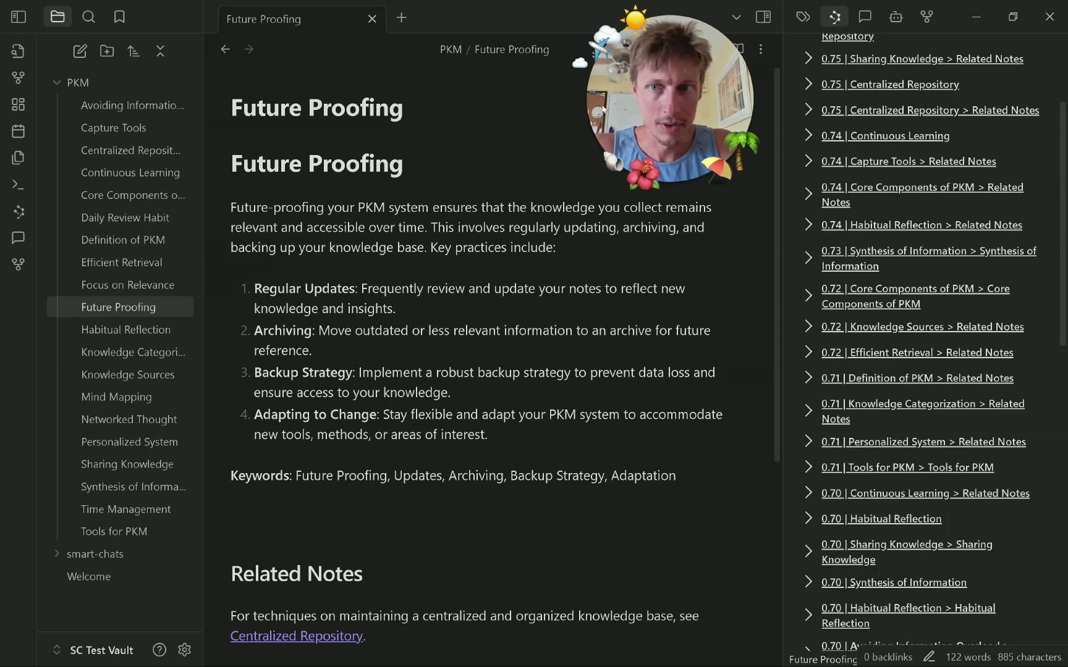
scroll(915, 340, "up", 3)
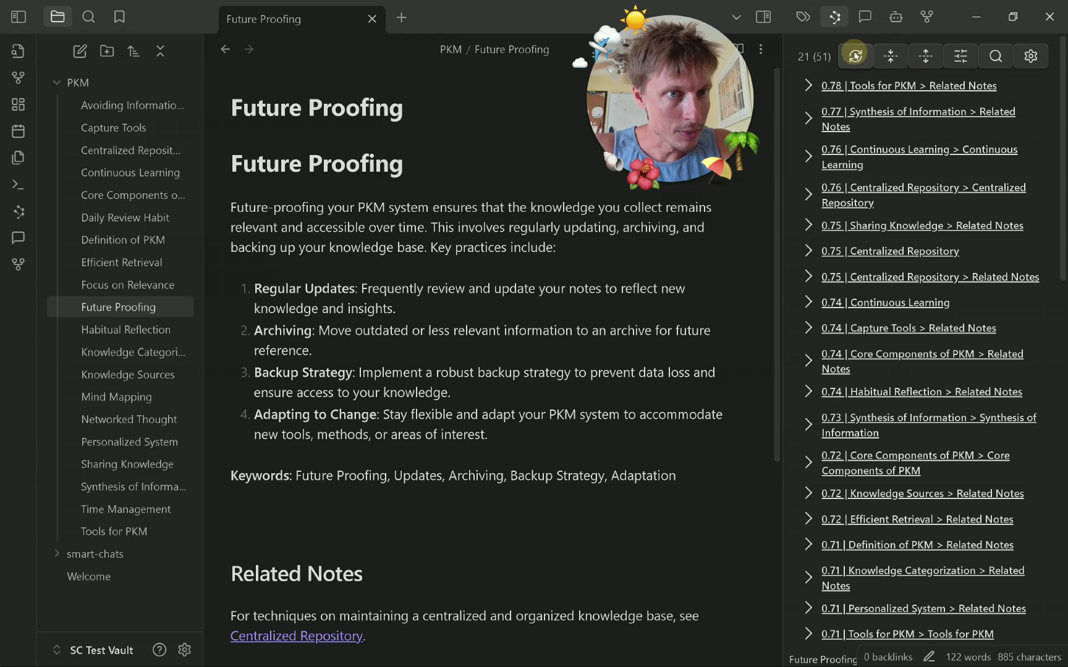
scroll(922, 330, "down", 3)
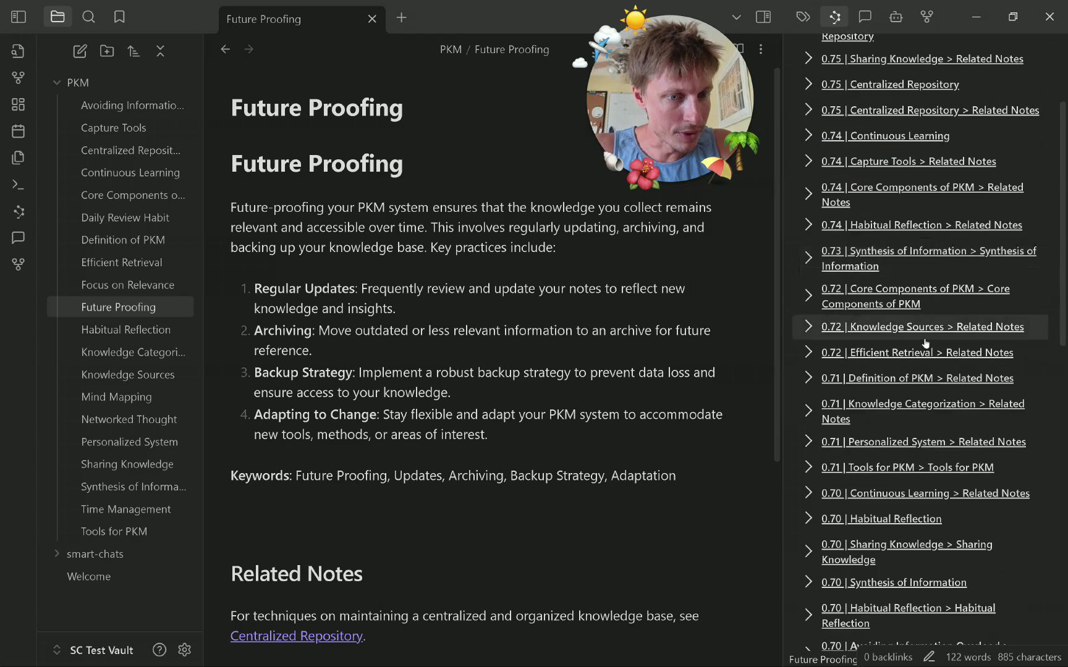
scroll(925, 343, "down", 3)
scroll(853, 482, "down", 2)
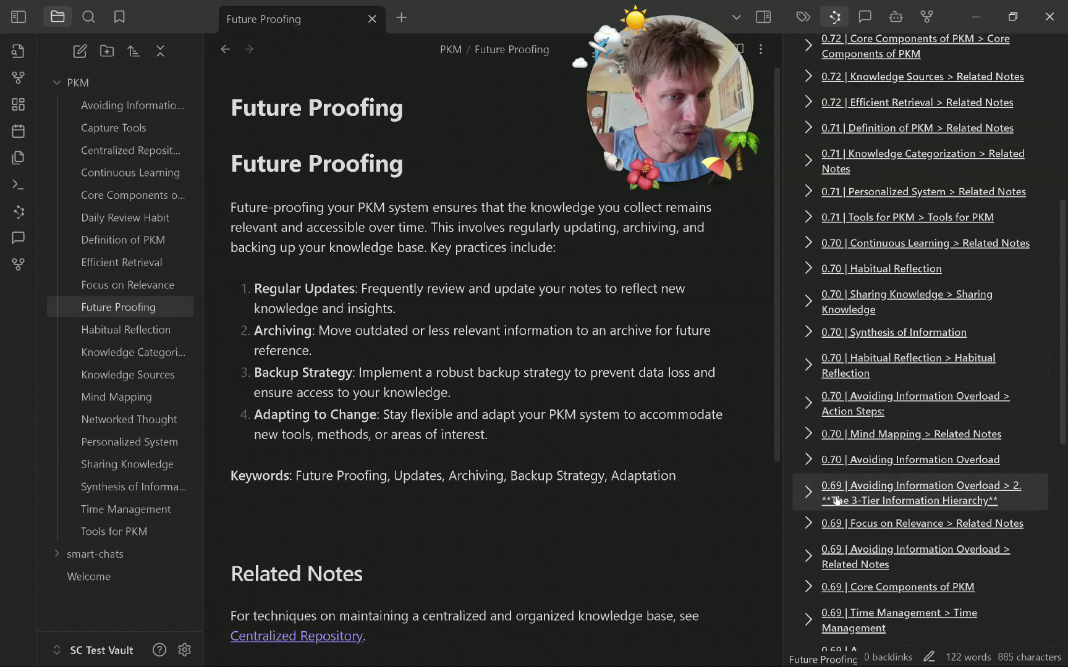
left_click(831, 473)
scroll(964, 429, "down", 3)
scroll(971, 438, "down", 1)
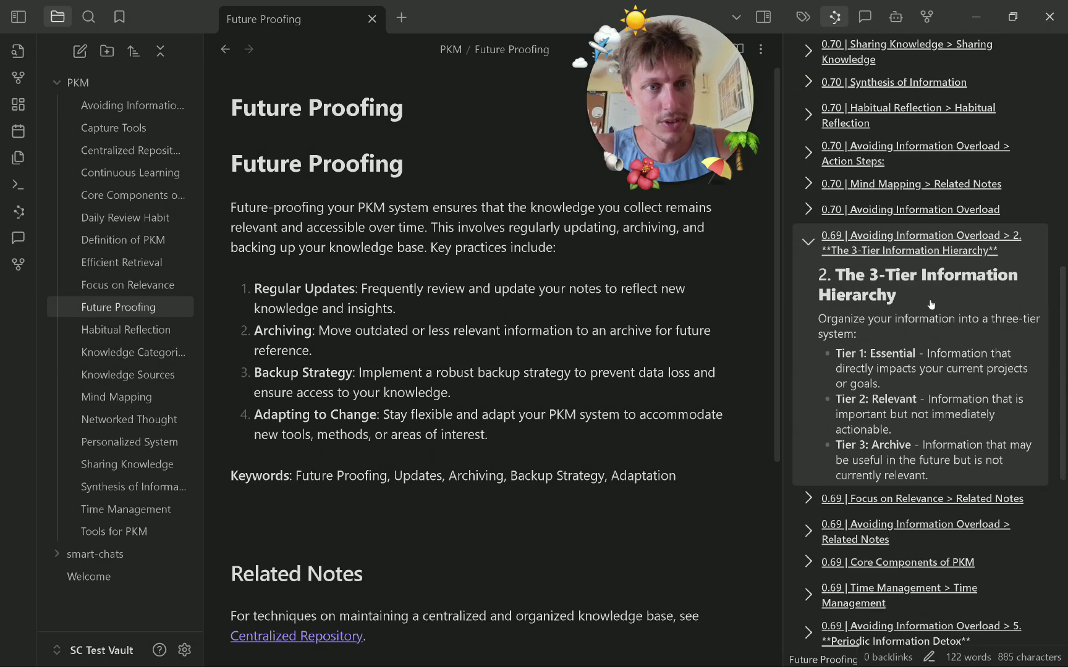
left_click(943, 316)
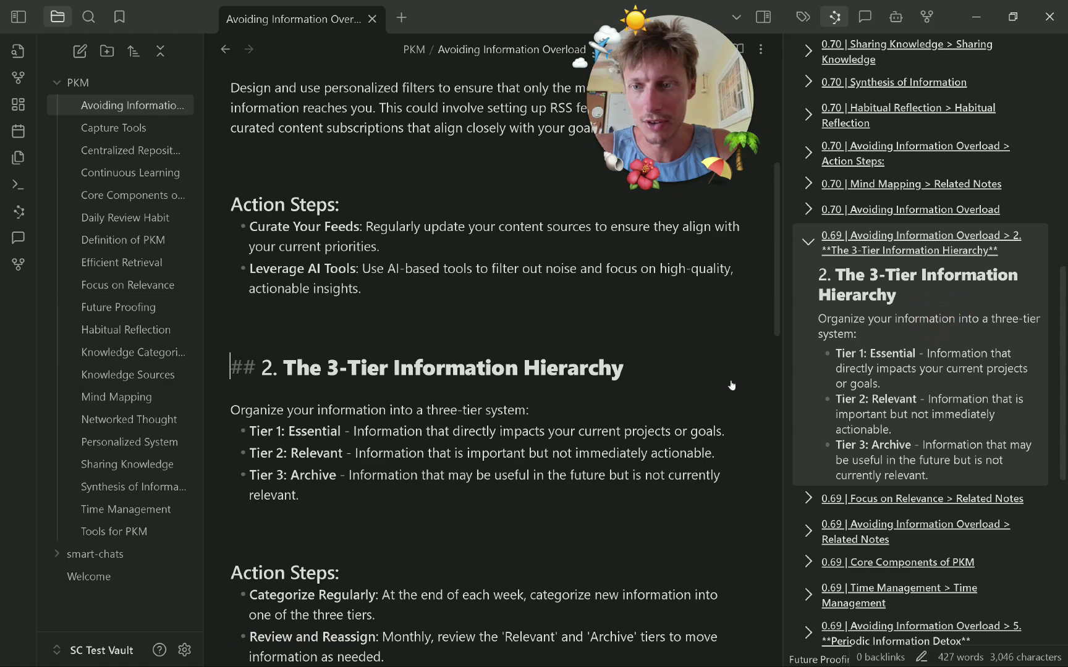
Bold the 3-Tier Information Hierarchy heading, then switch the side panel to Smart Chat.
left_click_drag(256, 367, 643, 365)
key("ctrl+b")
scroll(615, 415, "down", 15)
scroll(610, 412, "up", 3)
scroll(610, 413, "up", 10)
scroll(389, 404, "down", 3)
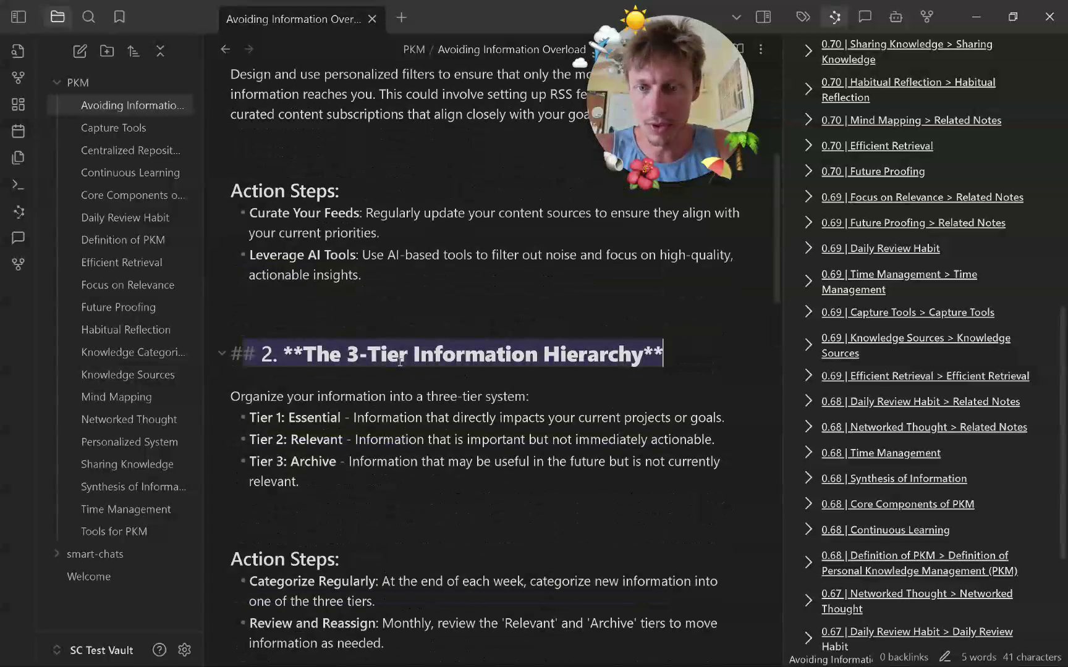
left_click(659, 363)
left_click_drag(634, 89, 495, 88)
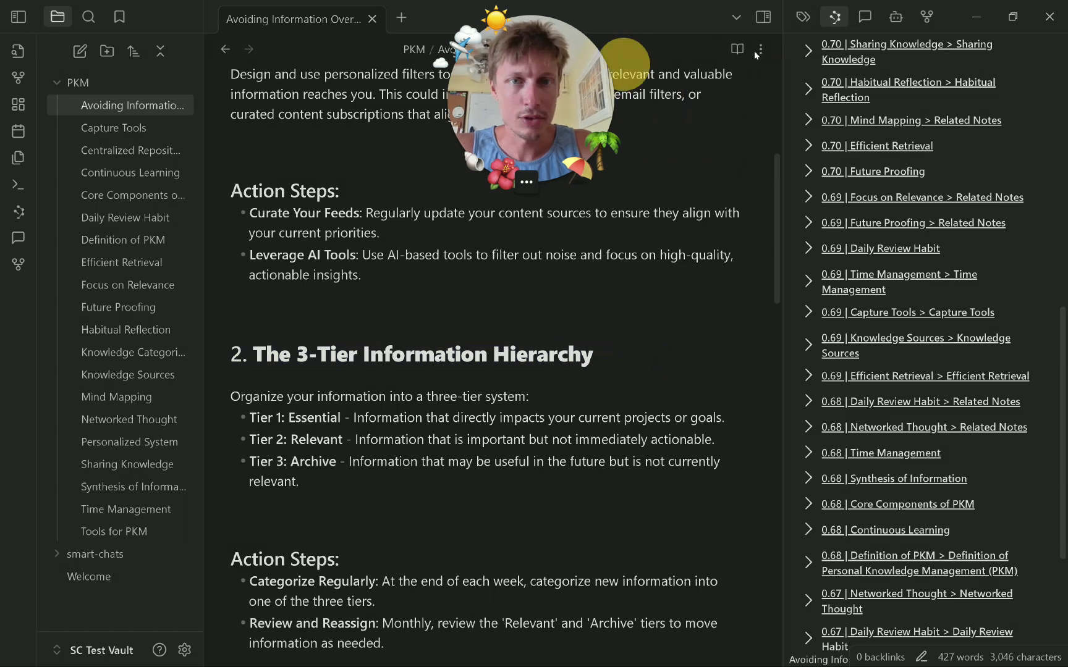
left_click(865, 18)
Send 'Hi' to Smart Chat, then bring up its model settings after the error.
left_click(886, 590)
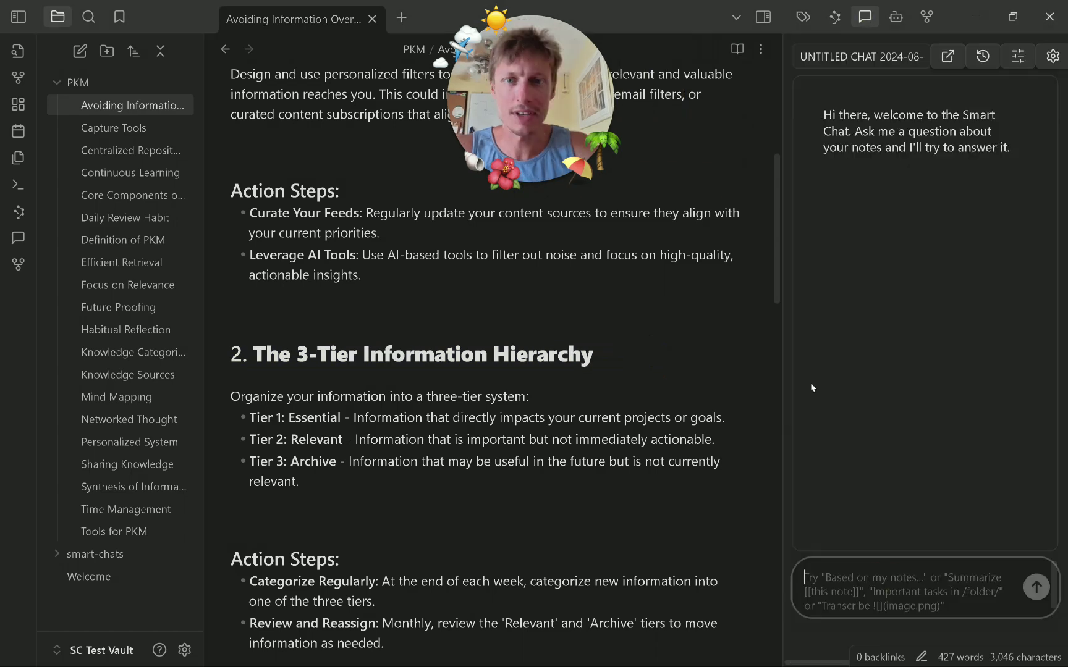
type("Hi")
key("Return")
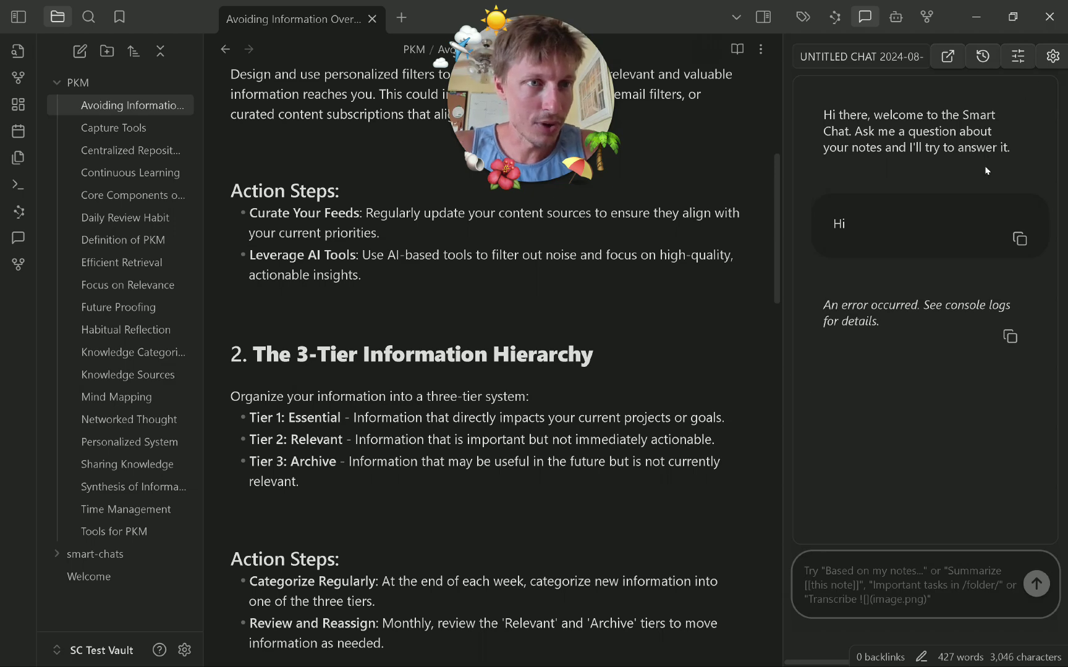
left_click(1054, 57)
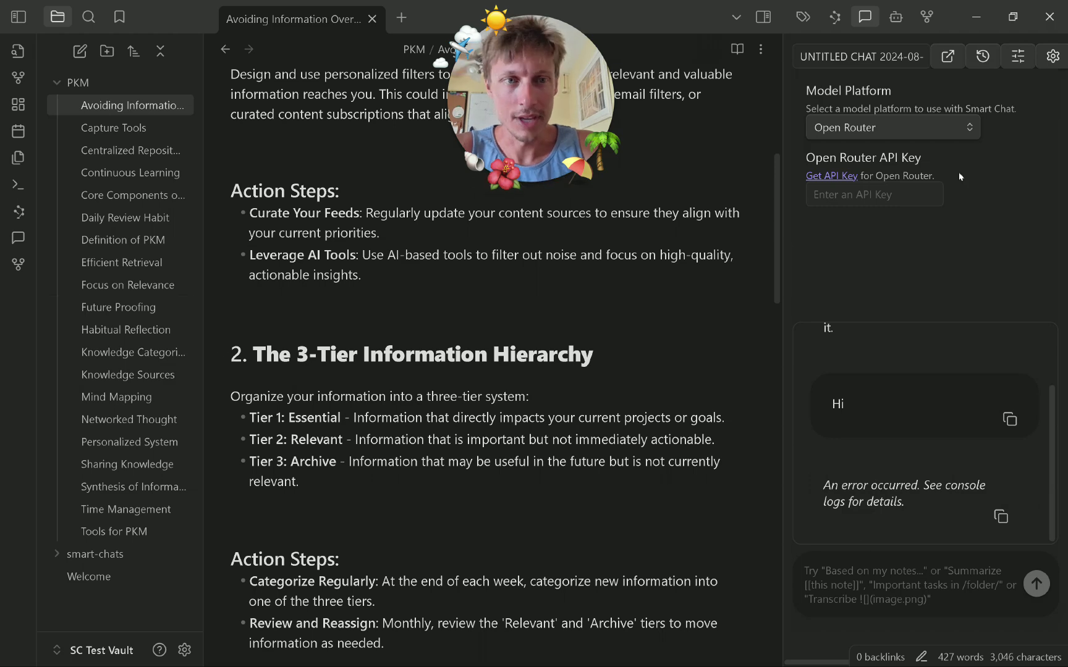
Set the model platform to Anthropic Claude and paste the Anthropic API key.
left_click(959, 132)
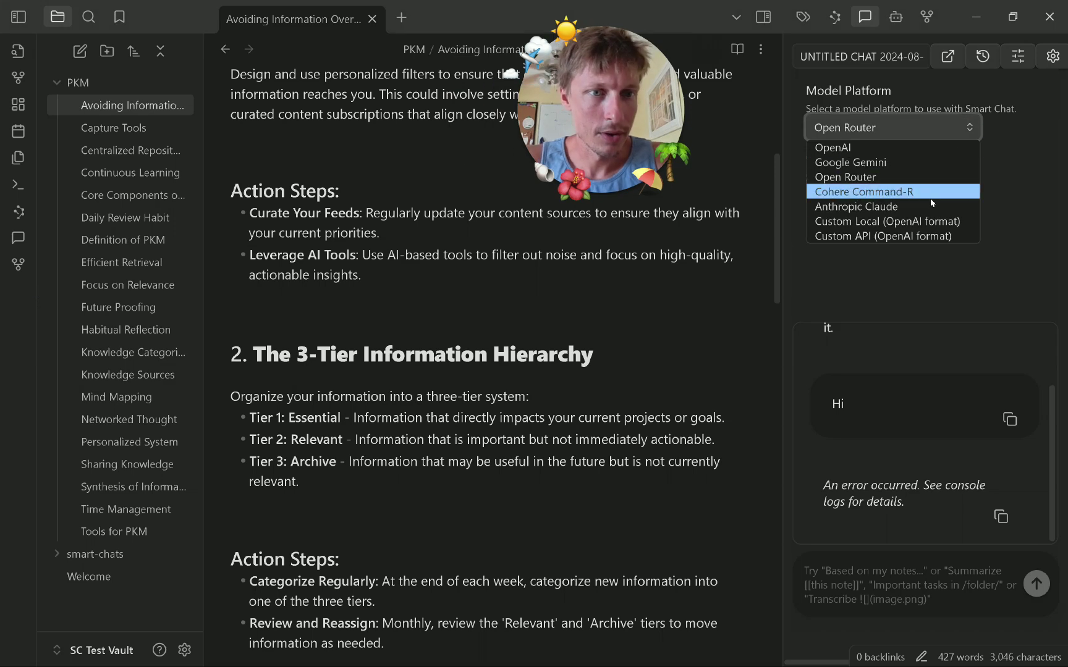
left_click(927, 206)
left_click(925, 237)
key("ctrl+v")
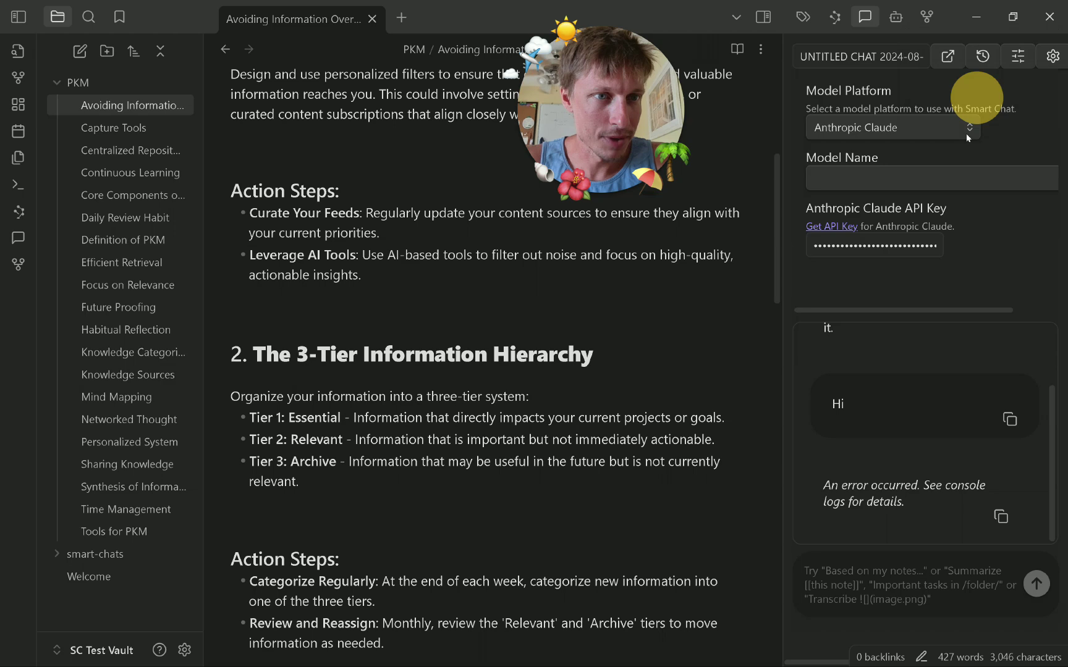
Choose claude-3.5-sonnet-20240620 as the Smart Chat model.
left_click(967, 178)
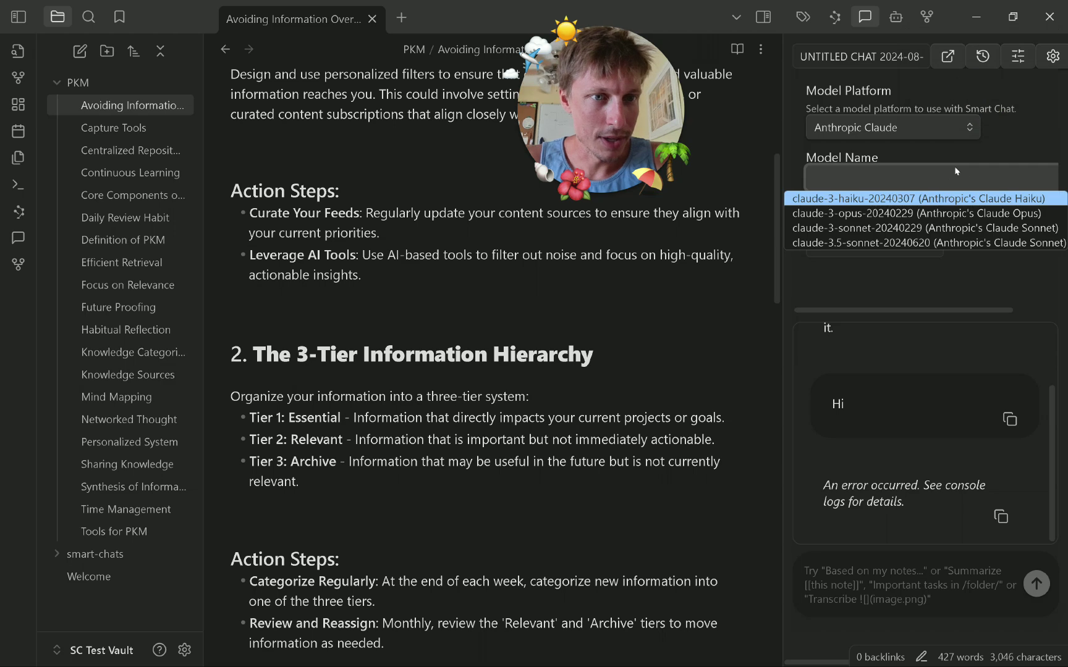
left_click(960, 138)
left_click(961, 176)
key("Down")
key("Down")
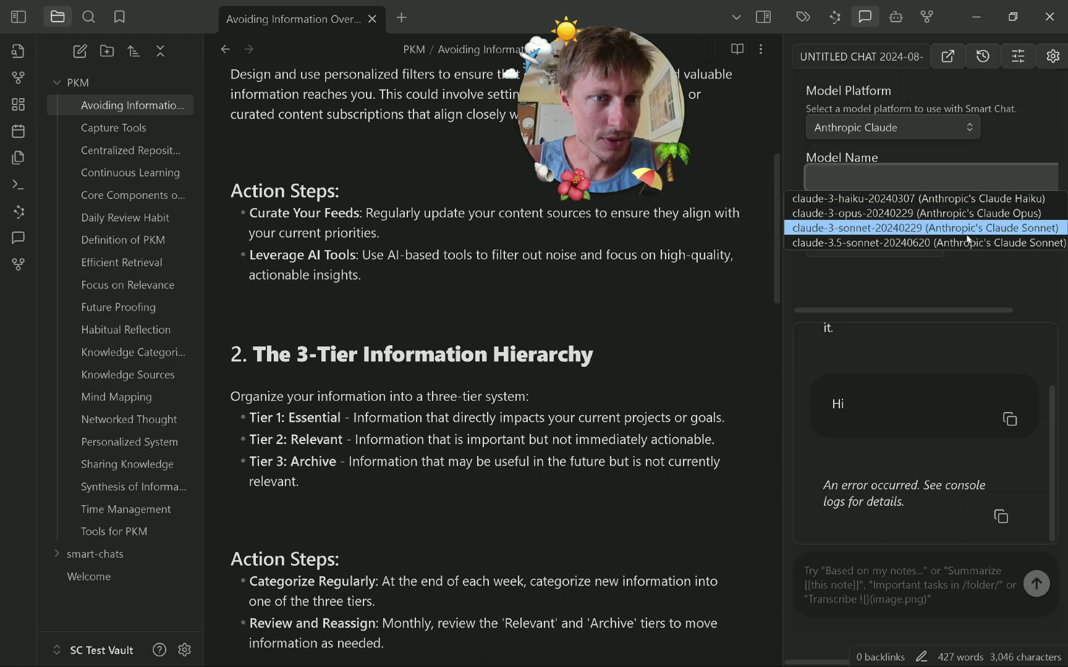
left_click(958, 243)
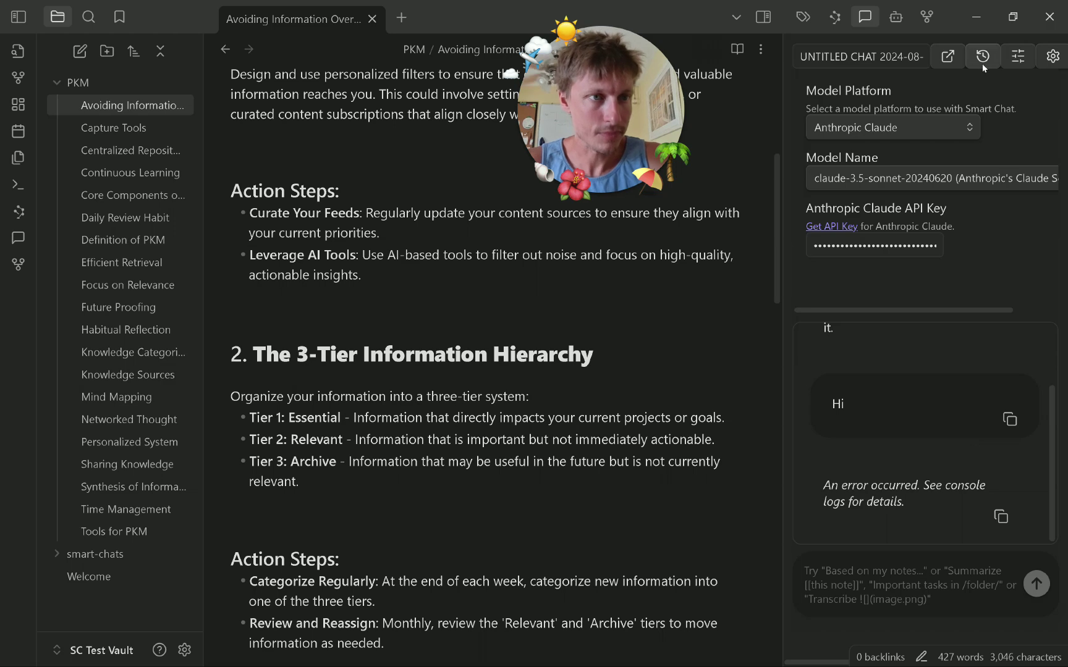
Widen the chat panel and start a fresh Smart Chat conversation.
left_click_drag(783, 112, 739, 108)
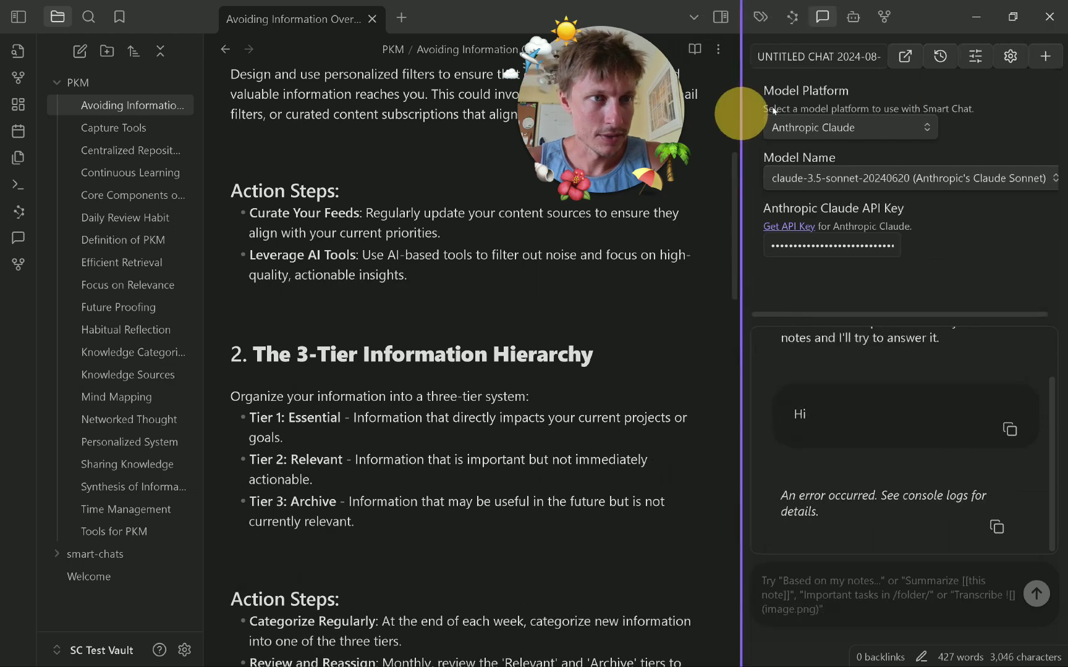
left_click(1041, 64)
left_click(862, 601)
Send 'Hi', then ask Smart Chat 'Based on my notes, what's my focus'.
type("Hi")
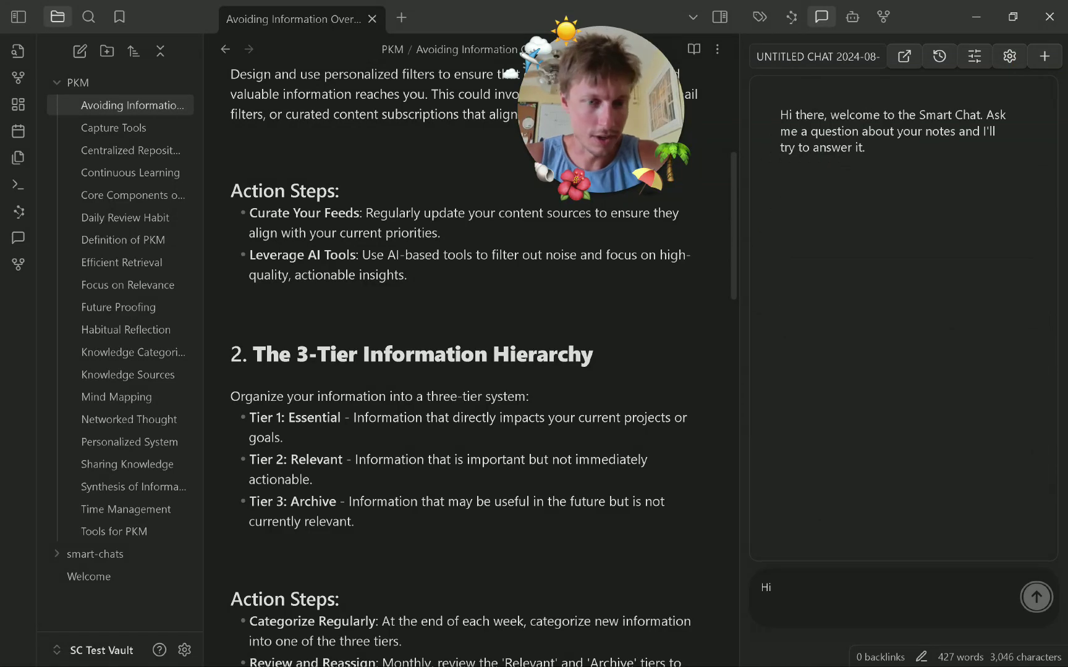
key("Return")
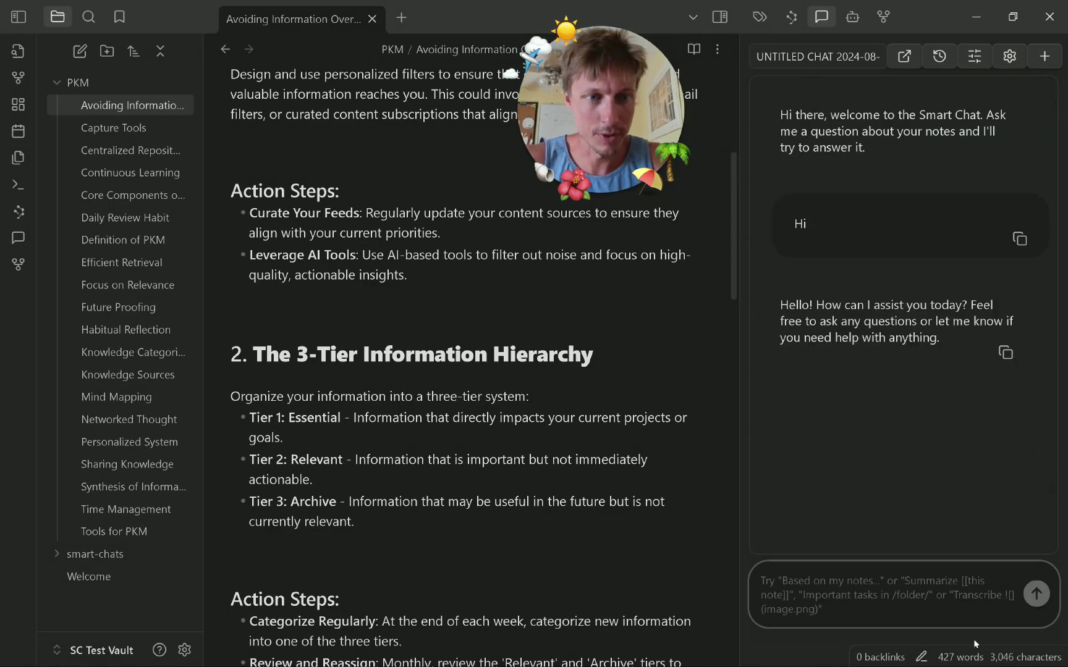
type("Based on ")
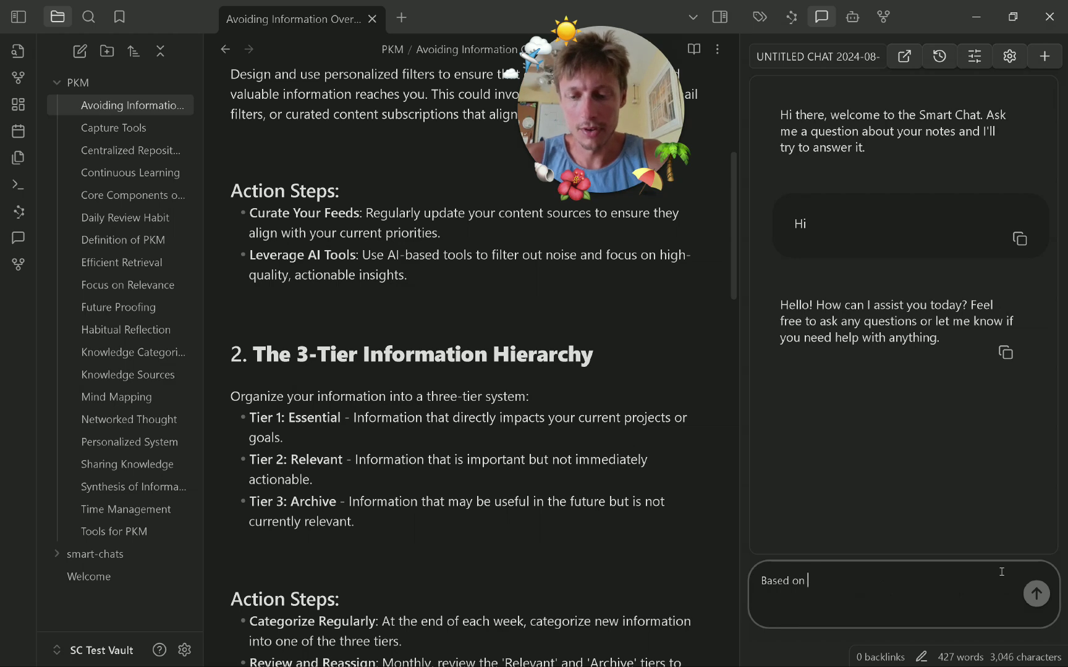
type("my notes, what's my focus?")
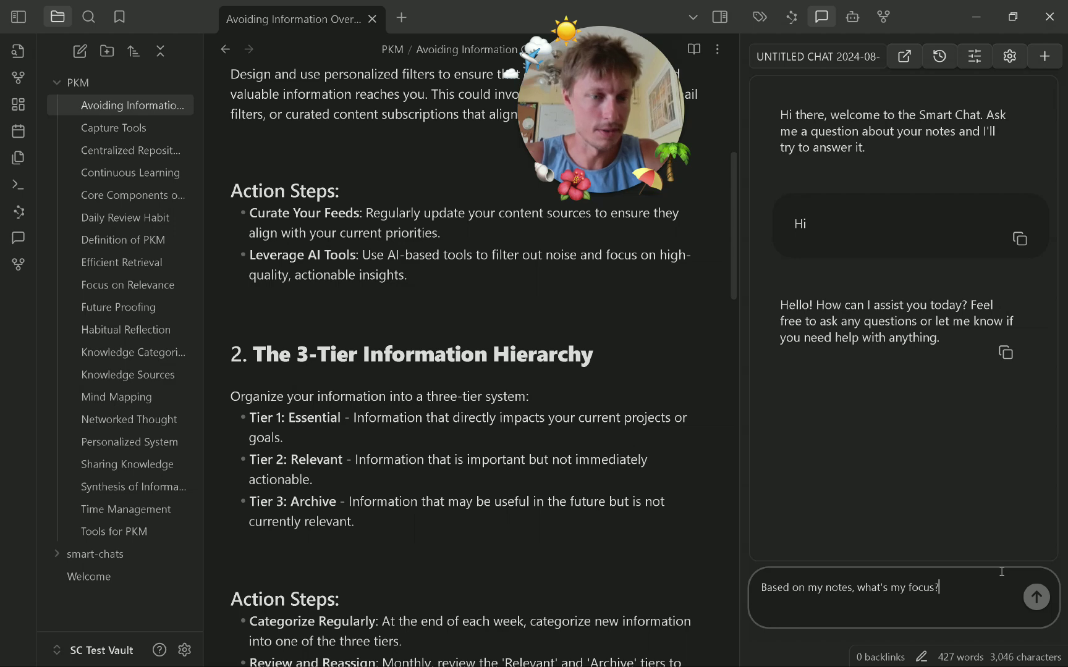
key("Return")
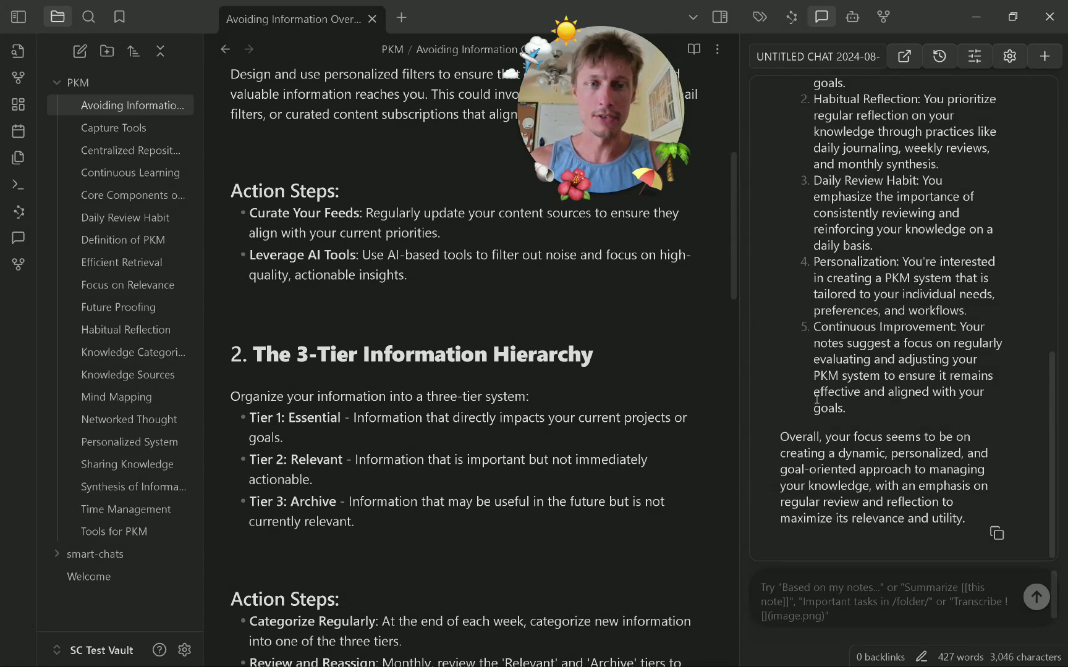
Read through Claude's reply, then bring up the Smart Chat model settings.
scroll(1045, 297, "up", 5)
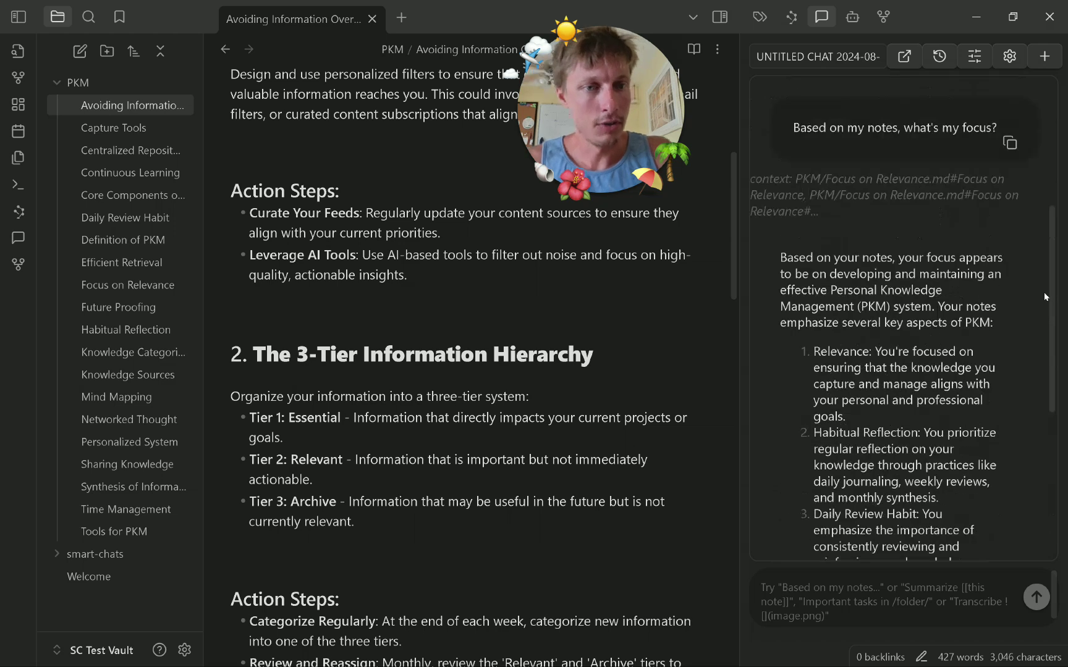
scroll(849, 273, "down", 5)
scroll(892, 302, "up", 4)
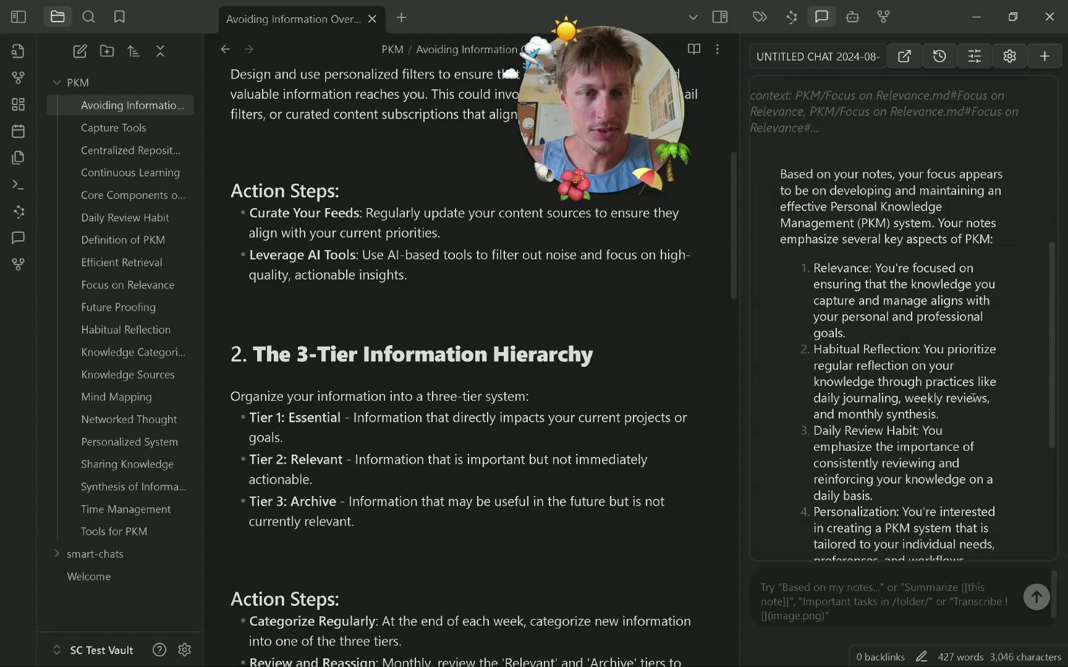
scroll(973, 399, "down", 4)
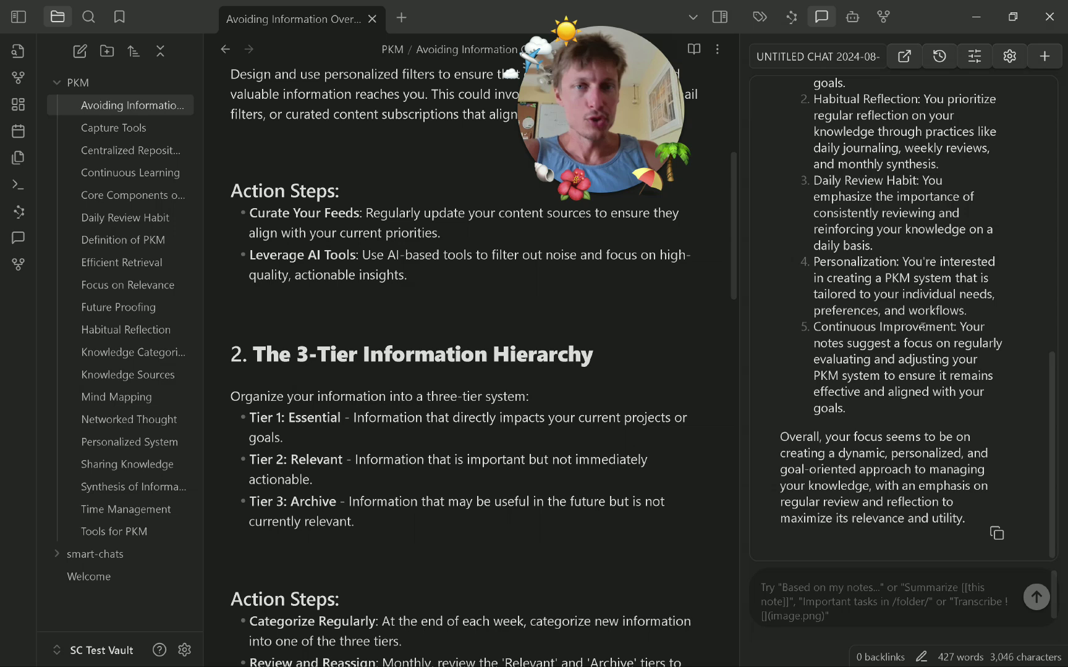
left_click(1009, 56)
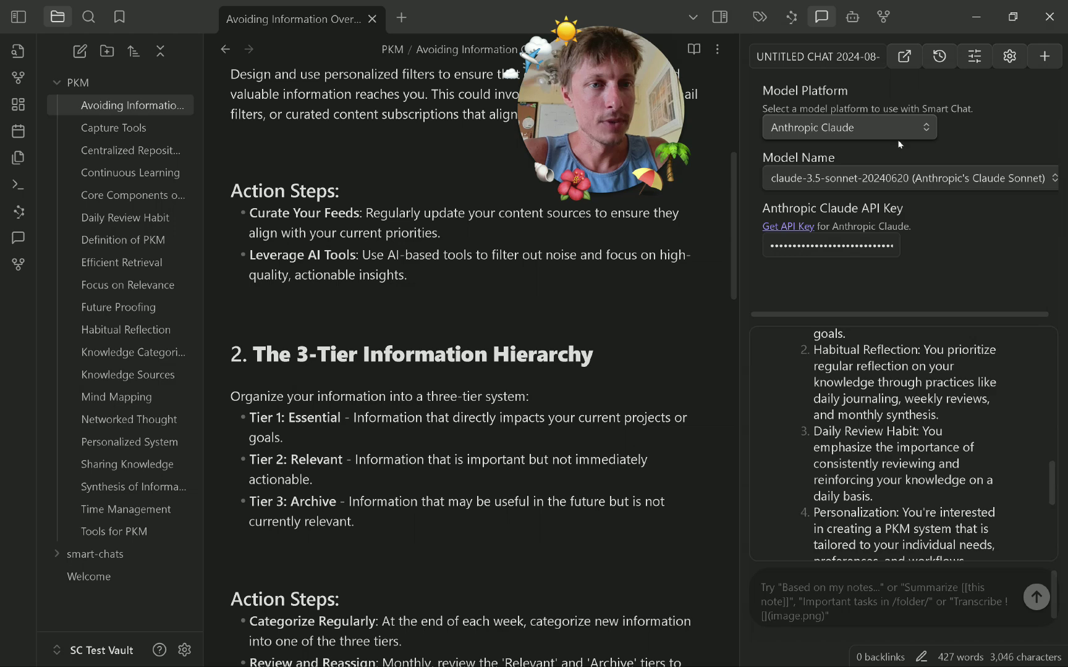
Start a fresh Smart Chat and open a new empty tab.
scroll(951, 404, "down", 5)
scroll(951, 411, "up", 5)
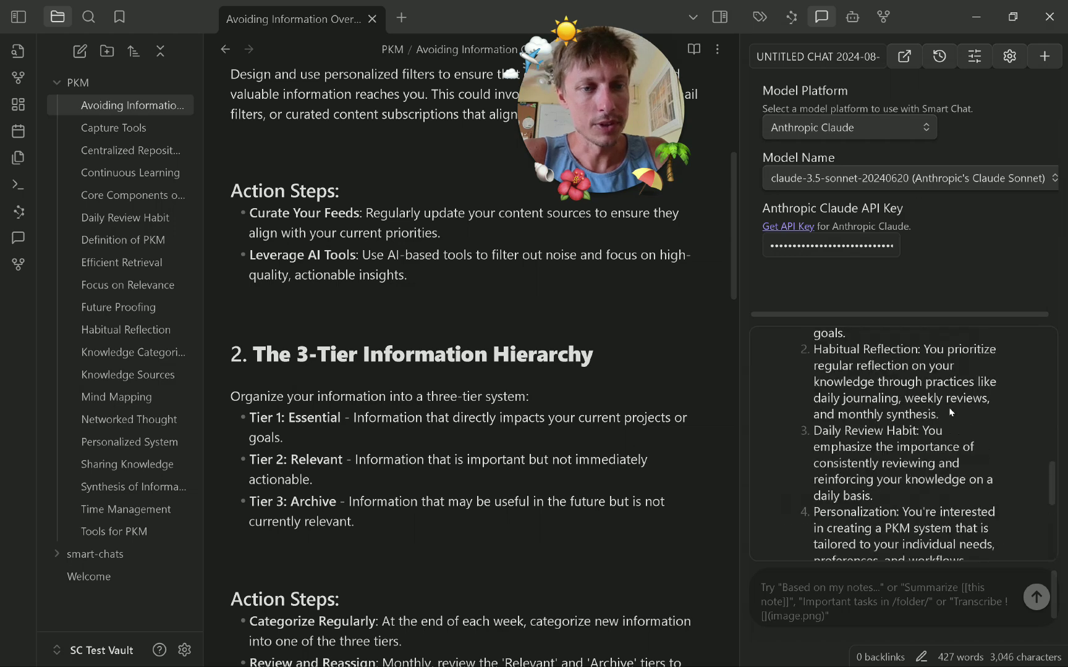
scroll(951, 412, "up", 5)
left_click(1045, 57)
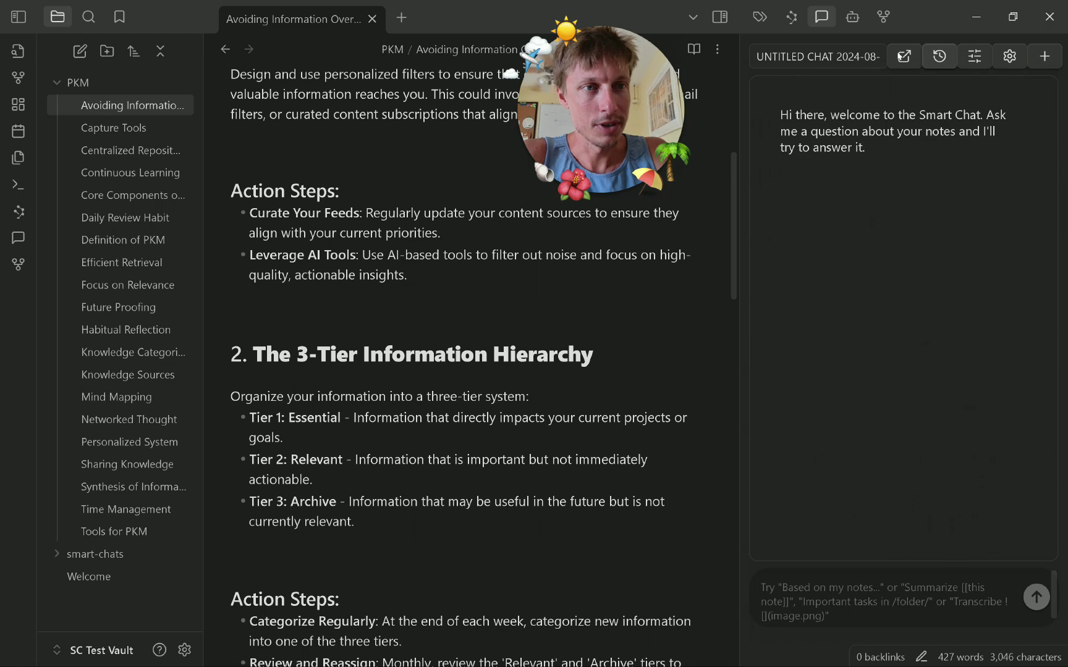
key("ctrl+t")
left_click(439, 19)
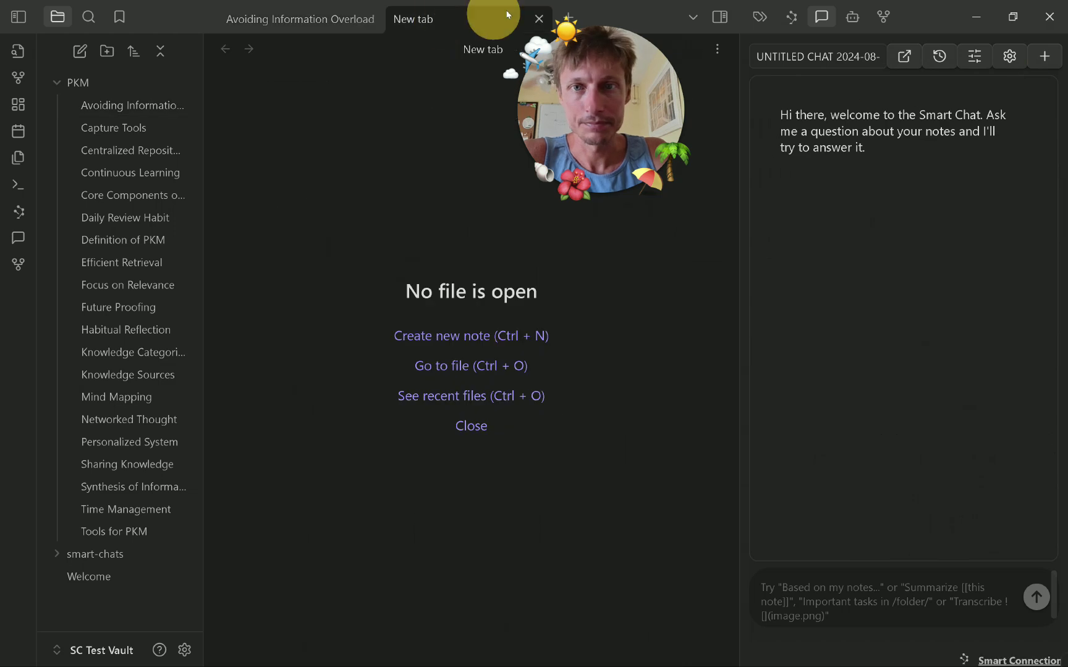
Reload the earlier Smart Chat session about your focus from the chat history.
left_click(940, 57)
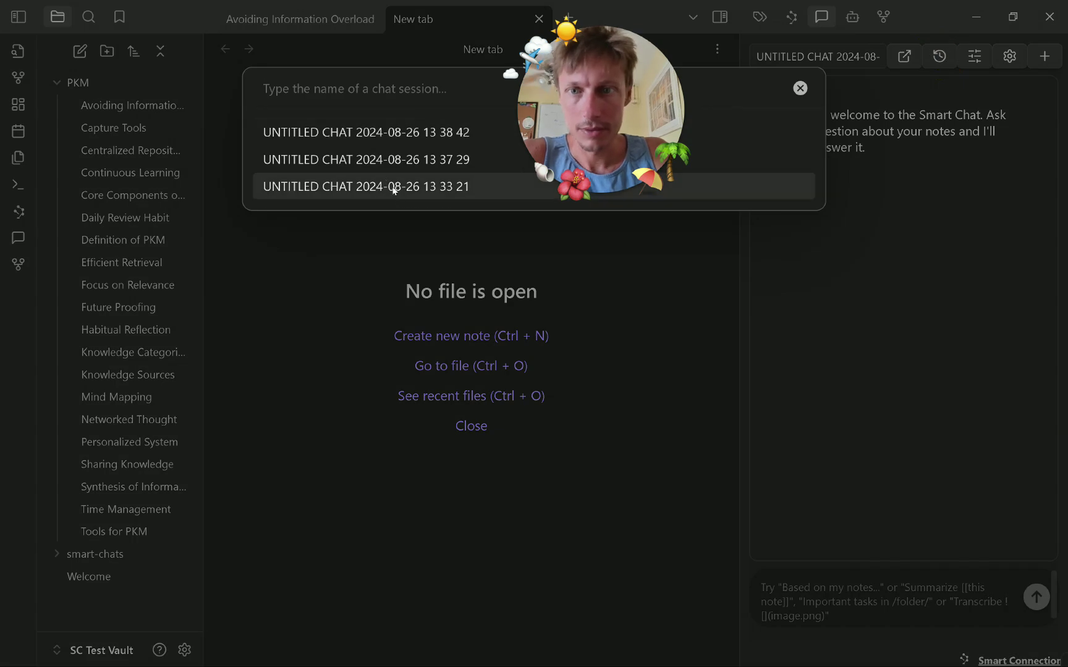
left_click(398, 133)
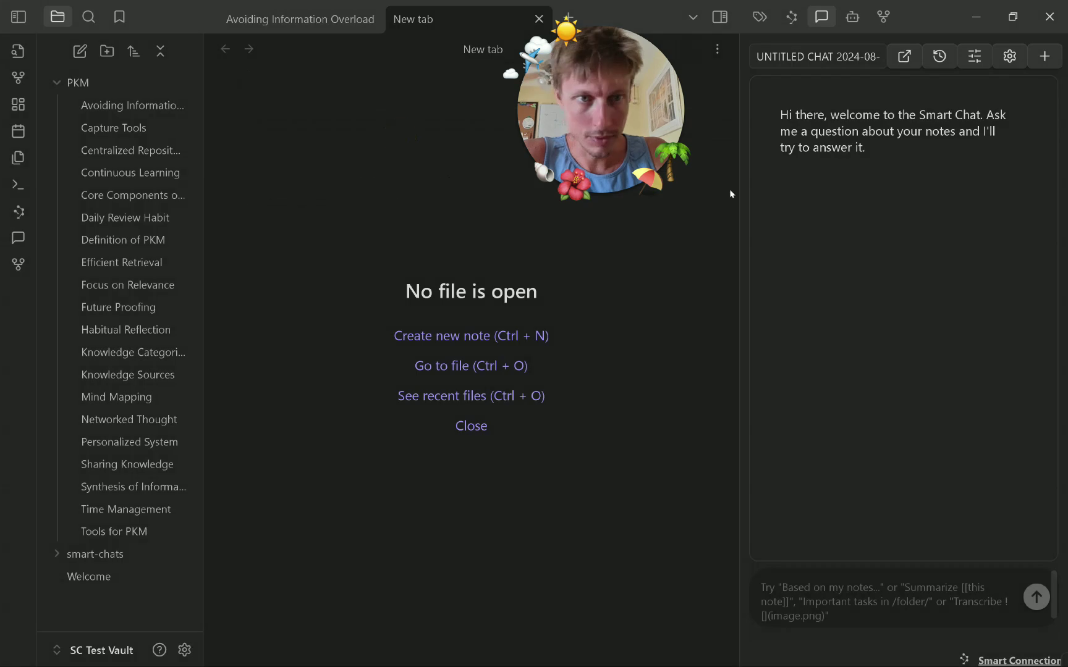
left_click(939, 56)
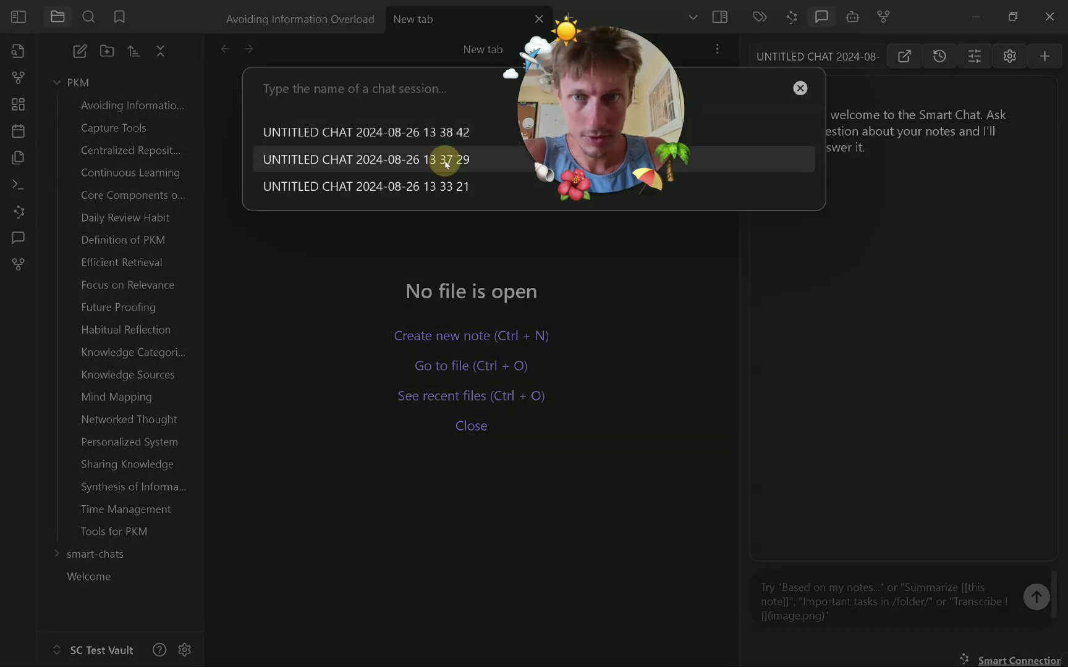
left_click(443, 162)
scroll(864, 212, "down", 5)
scroll(864, 212, "up", 5)
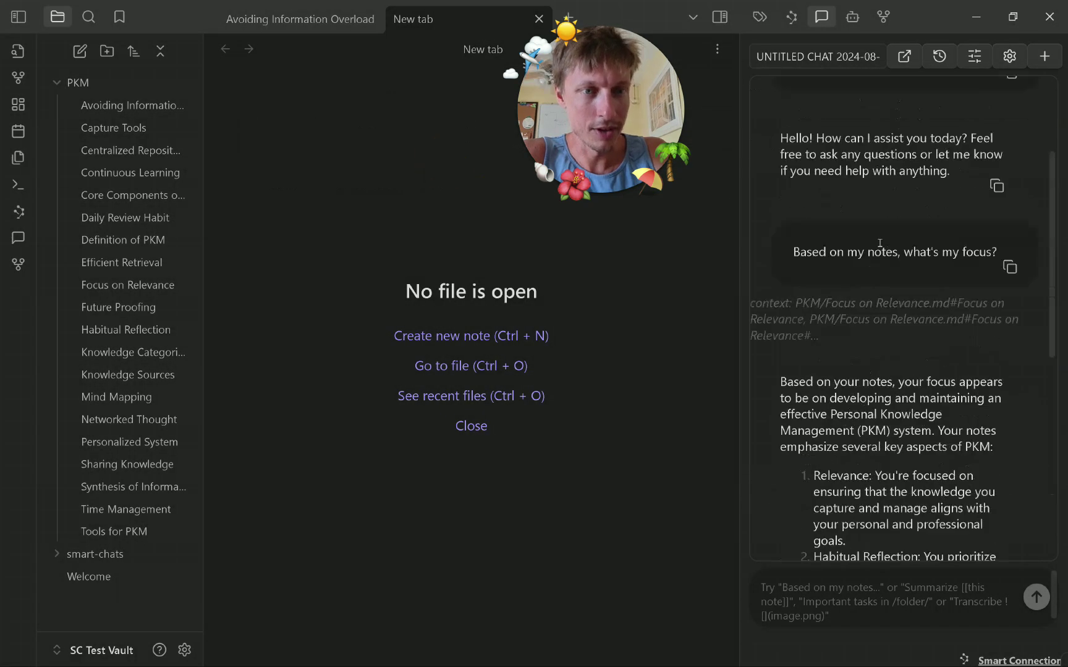
scroll(880, 250, "down", 3)
scroll(880, 250, "down", 1)
Select passages of the earlier answer about your focus while reading it.
left_click_drag(757, 222, 930, 289)
scroll(822, 181, "down", 2)
left_click_drag(780, 130, 959, 420)
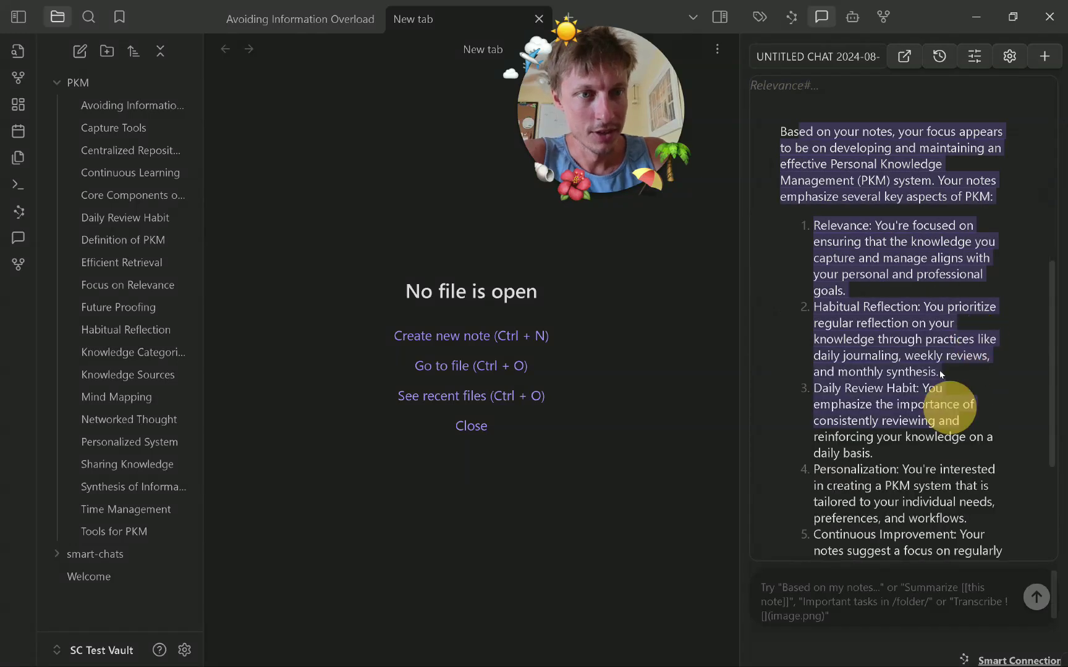
scroll(907, 371, "down", 3)
left_click(908, 374)
scroll(896, 334, "up", 5)
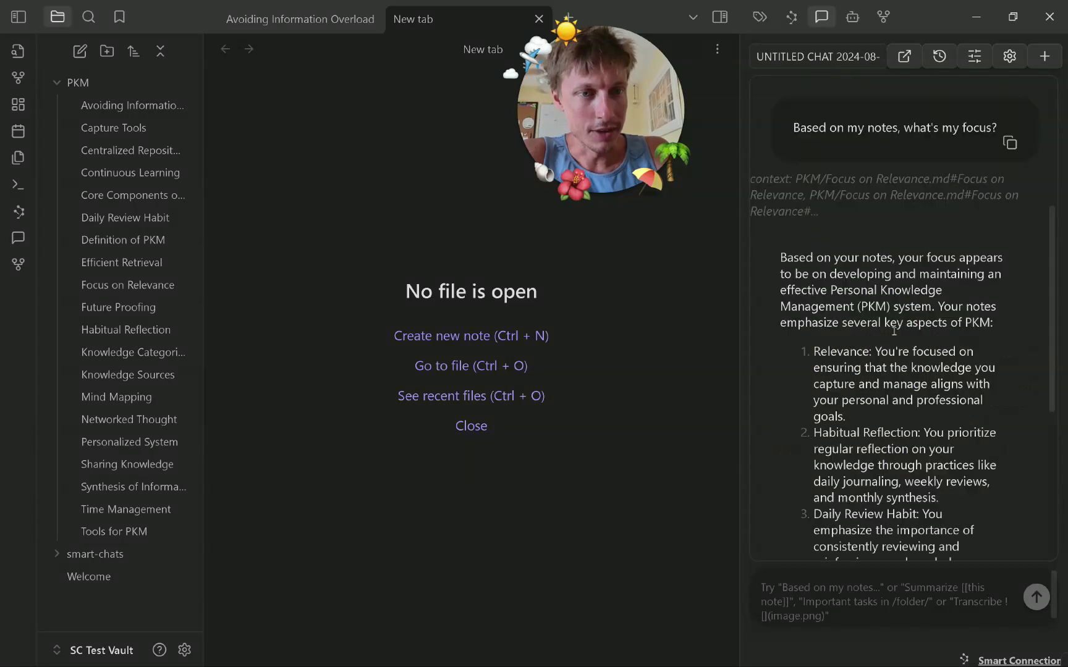
left_click_drag(788, 252, 970, 526)
scroll(936, 388, "down", 4)
Select one more passage, then switch the side panel to ChatGPT's conversation list.
left_click(917, 291)
scroll(918, 293, "up", 3)
left_click_drag(780, 176, 882, 275)
scroll(927, 371, "down", 3)
scroll(952, 410, "down", 2)
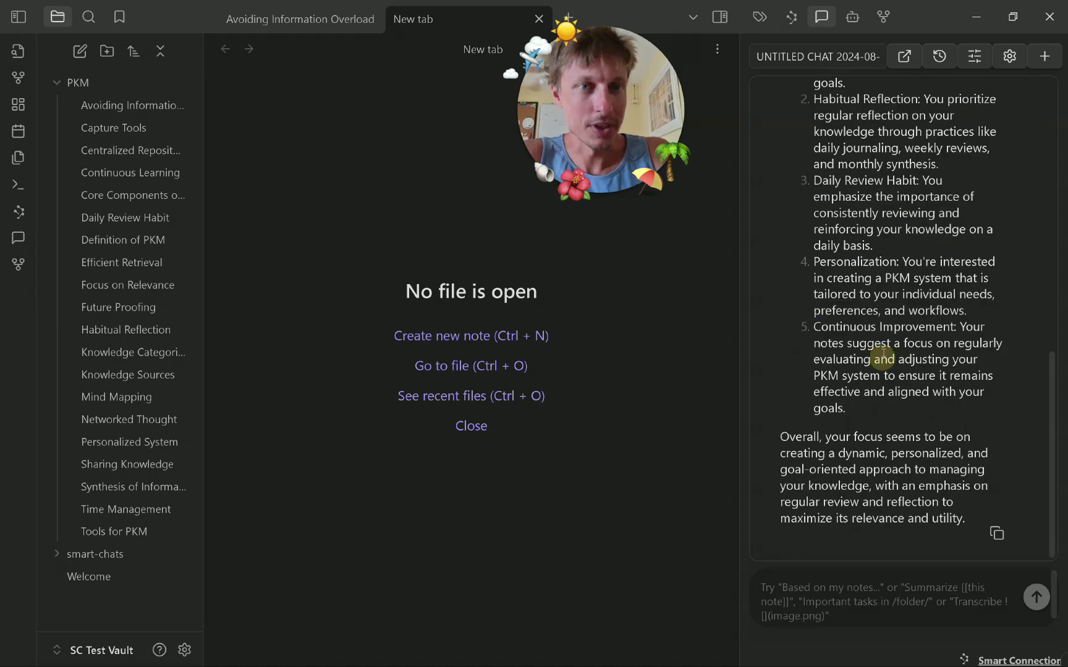
left_click(851, 19)
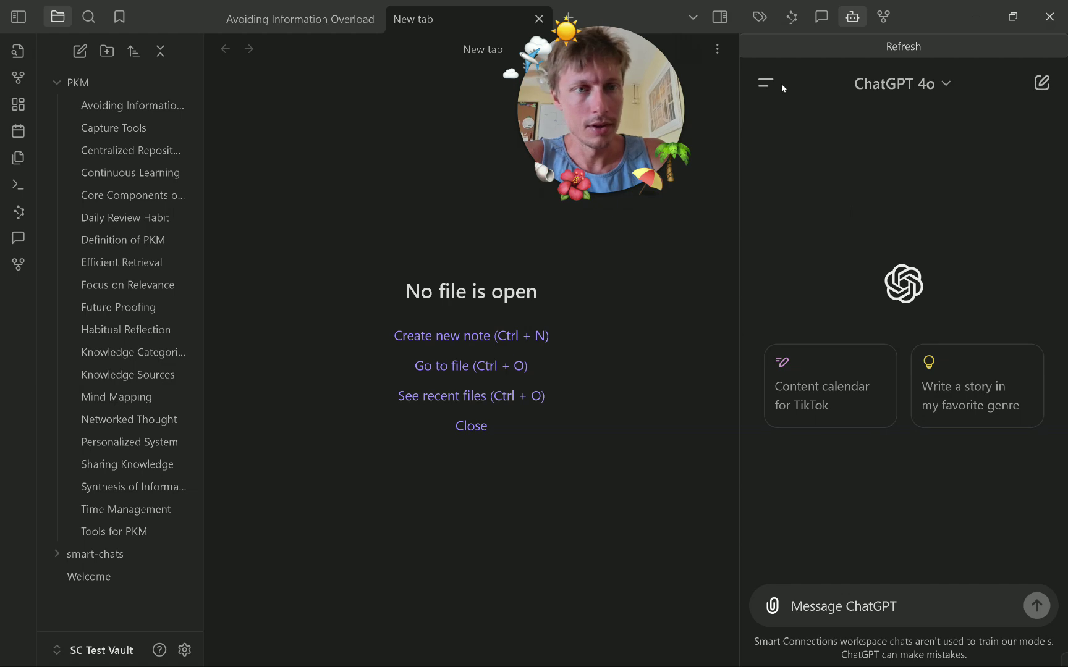
left_click(785, 117)
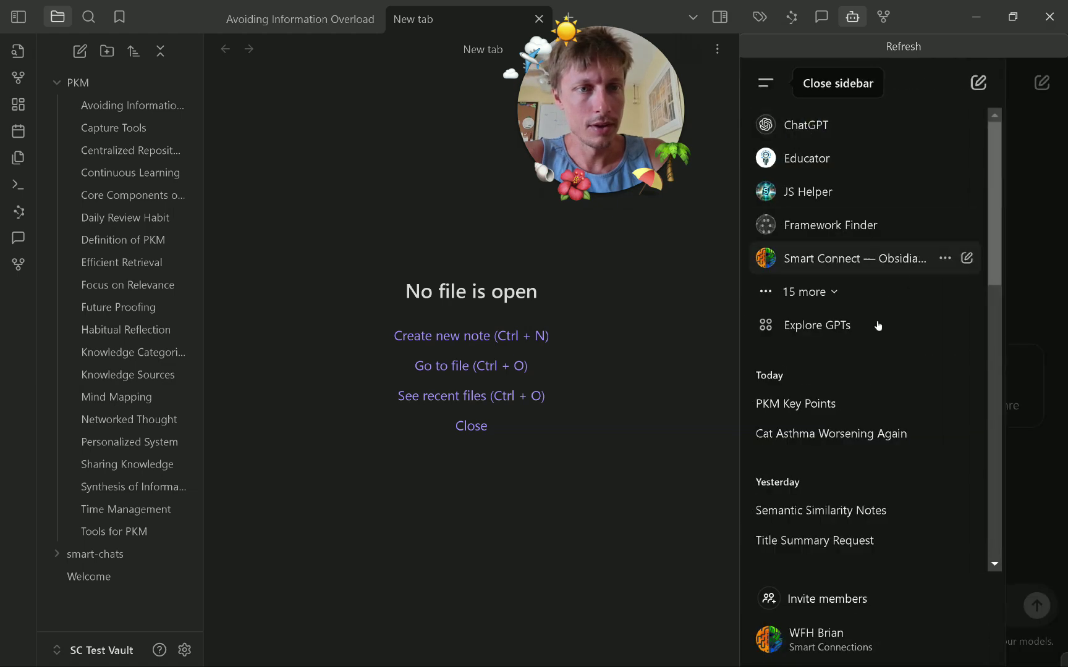
In the PKM Key Points chat, ask ChatGPT 'Which notes should be merged together?'.
left_click(875, 407)
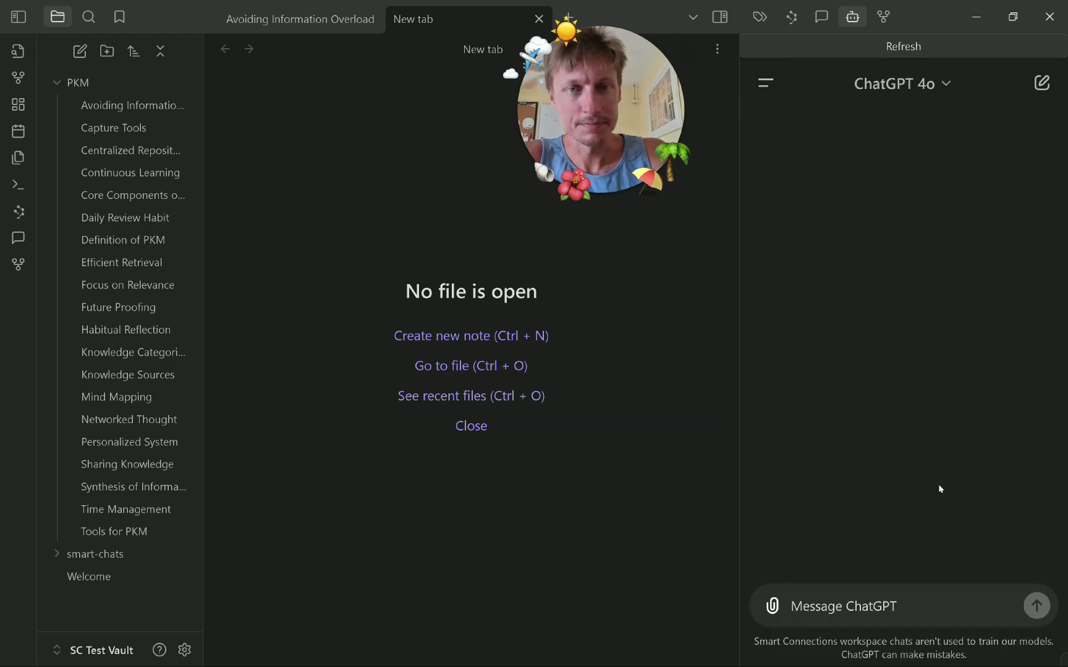
left_click(879, 606)
type("Wh")
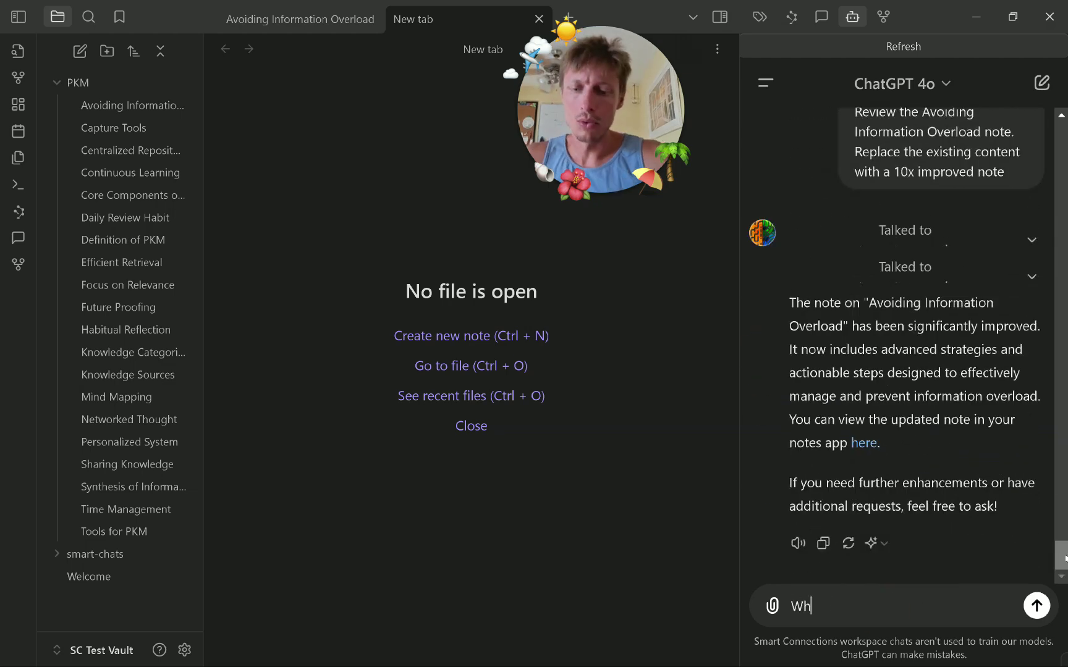
type("ich notes shou")
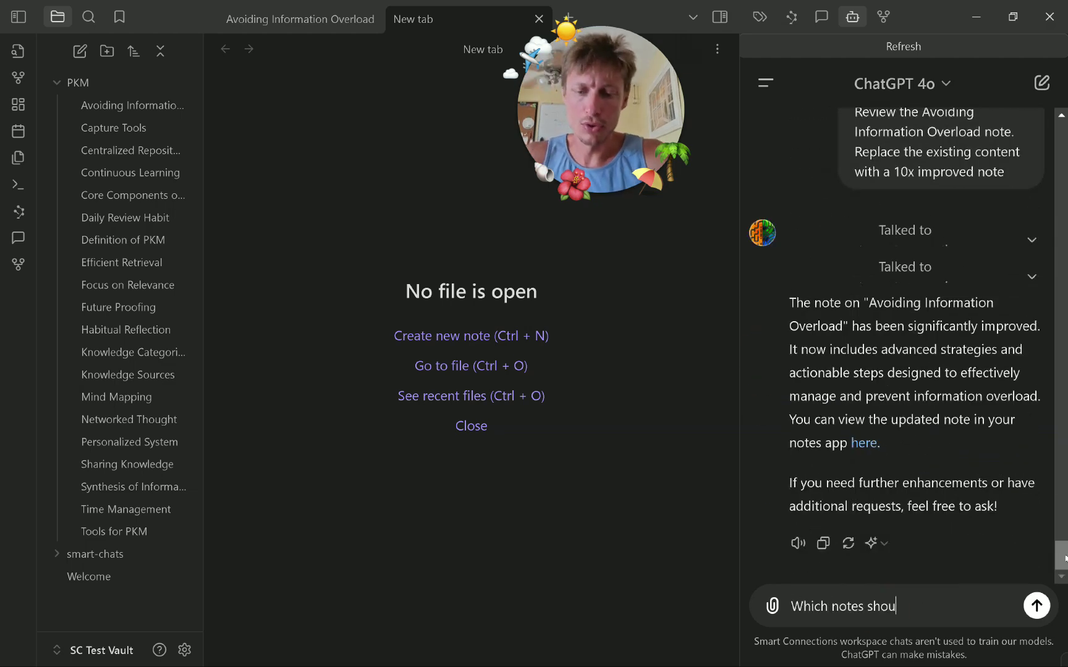
type("ld be merged to")
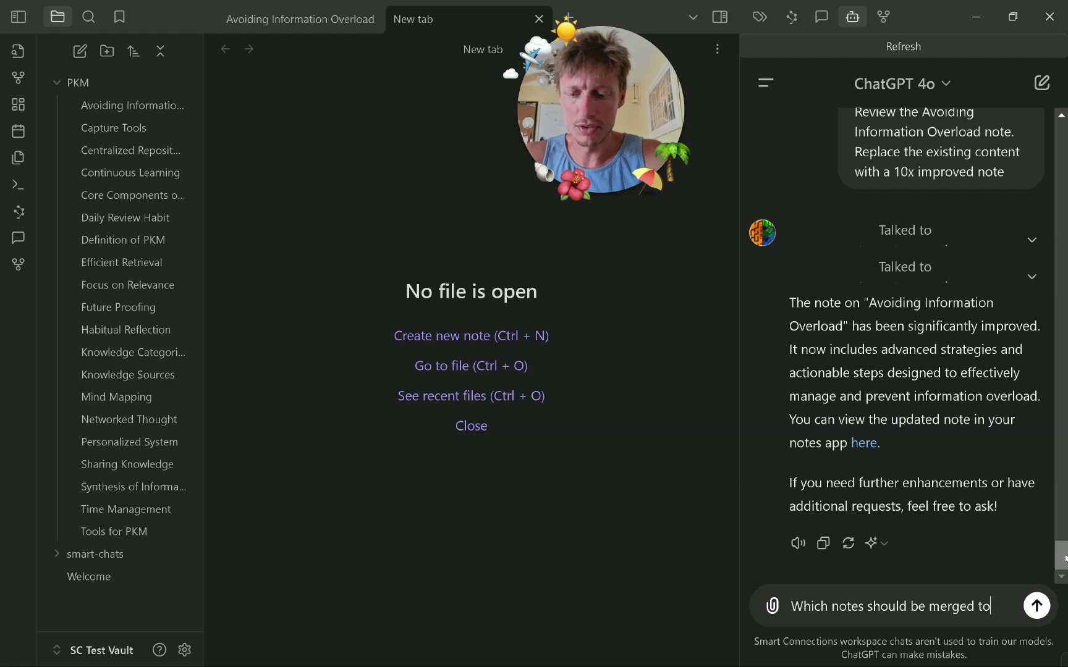
type("gether?")
key("Return")
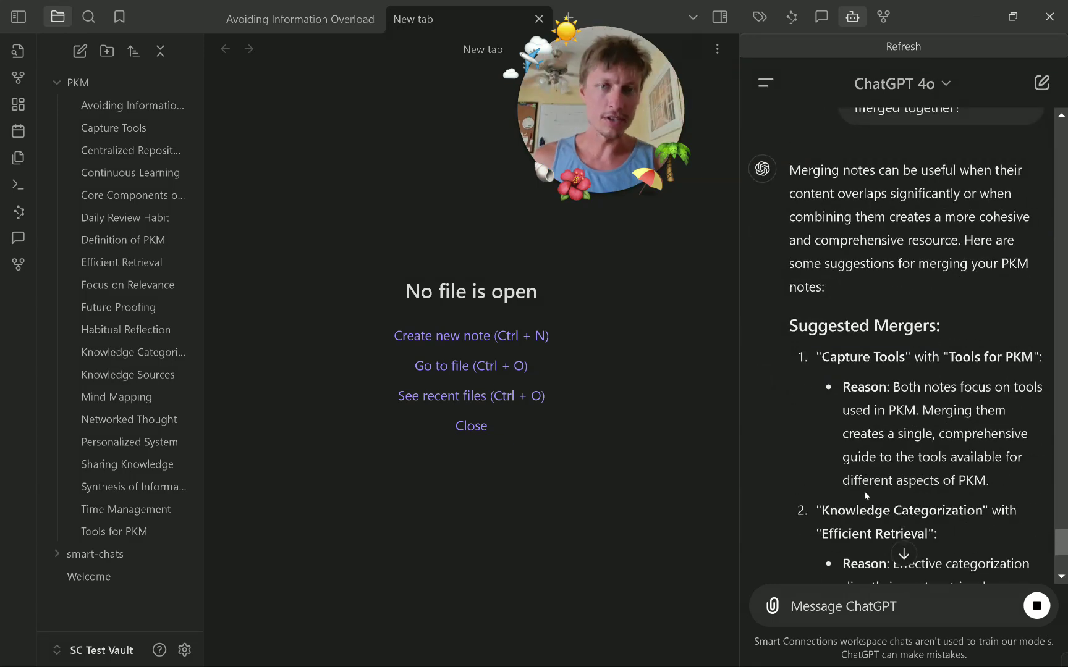
Scroll through ChatGPT's finished merge advice down to its Next Actions list.
scroll(834, 441, "down", 5)
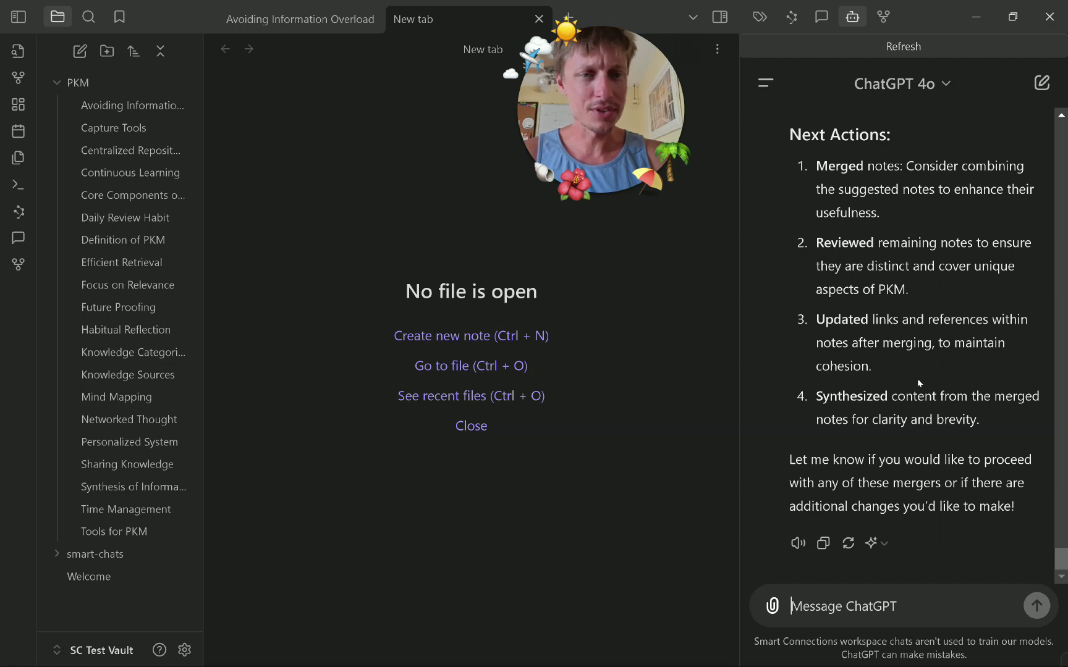
Pick the Smart Connect — Notes v2 (experimental) GPT through the @ search.
type("@")
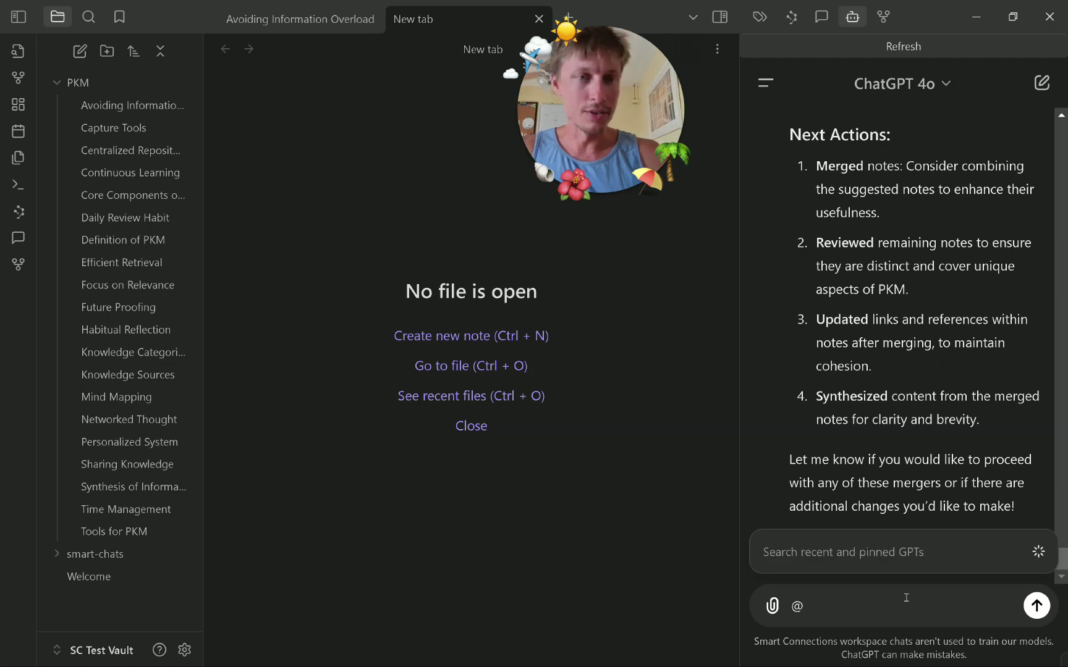
scroll(1029, 425, "up", 4)
scroll(828, 319, "up", 7)
scroll(829, 319, "down", 10)
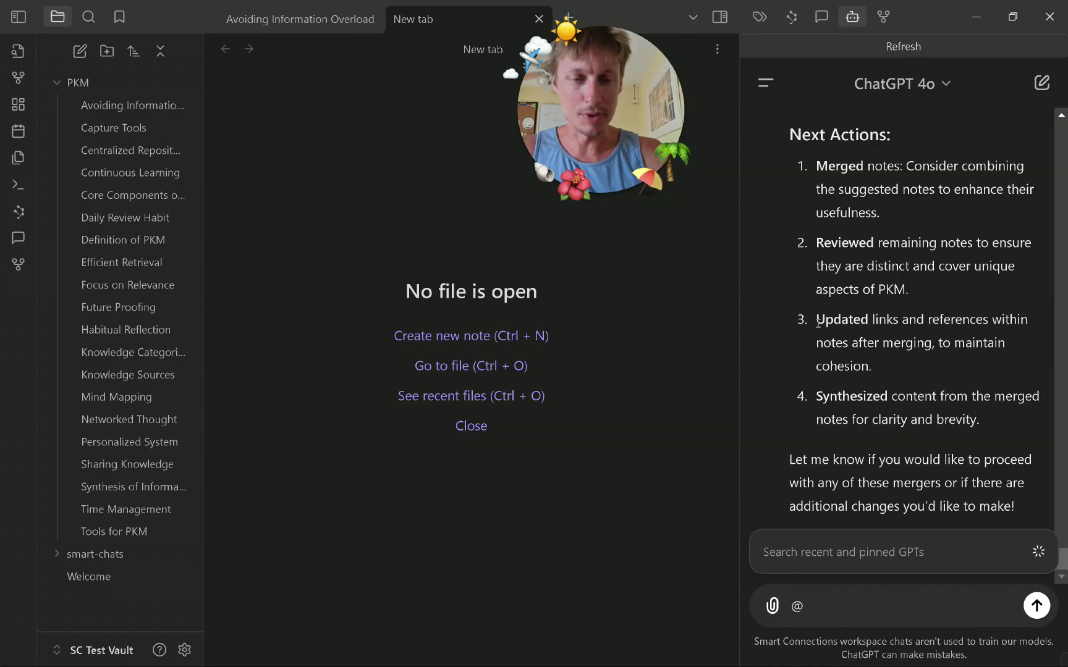
type("e")
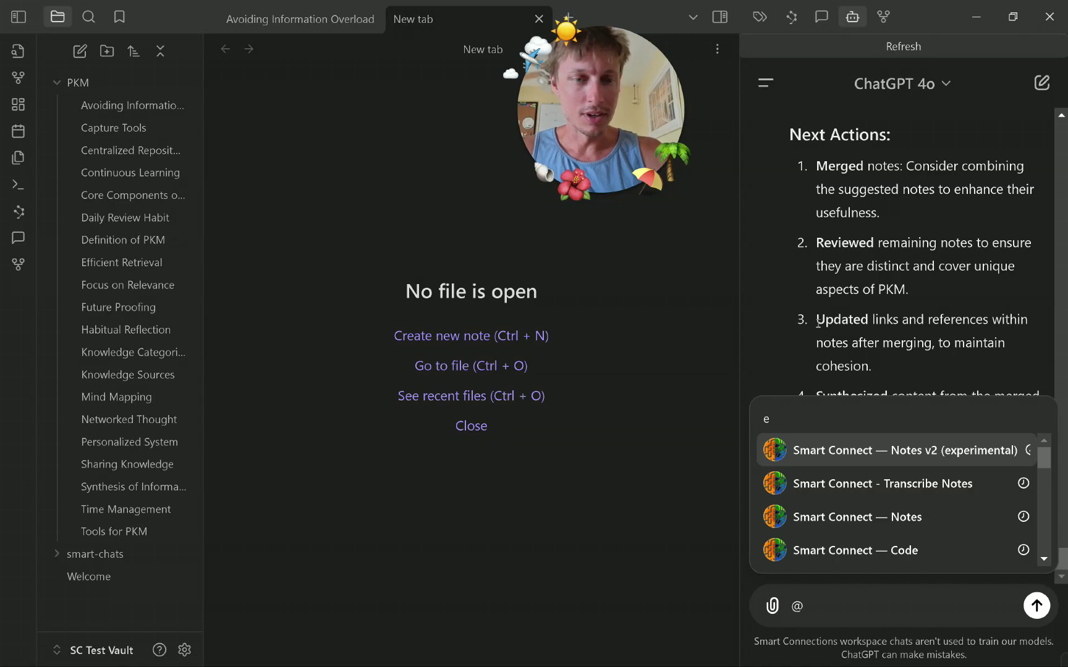
key("Return")
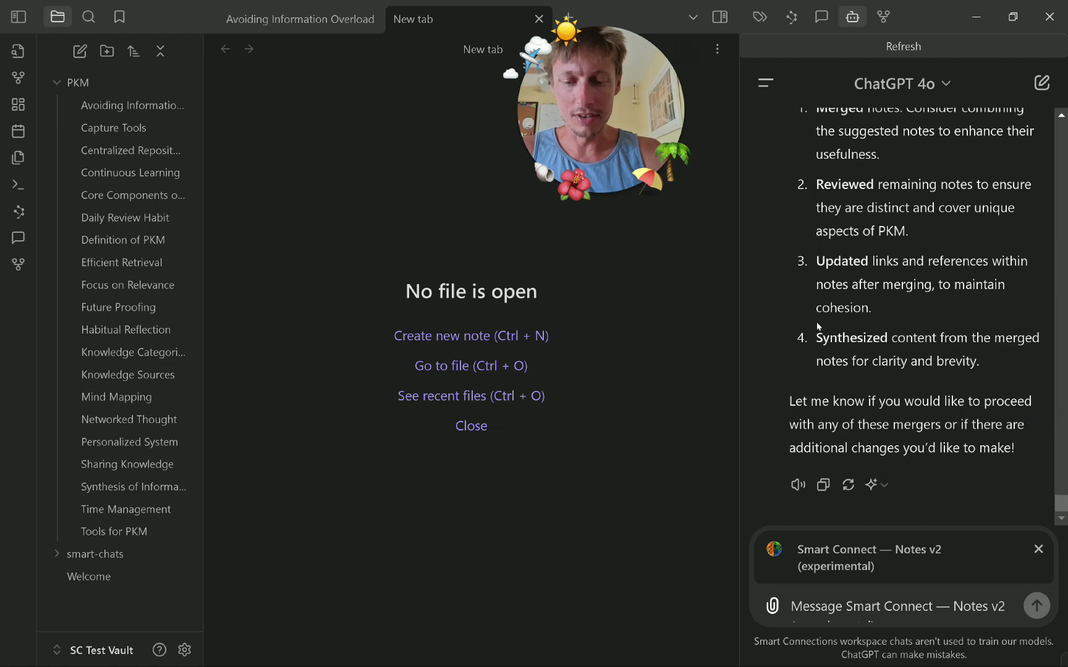
Tell the GPT 'Make the changes' so it starts applying the note merges.
type("Make the changes")
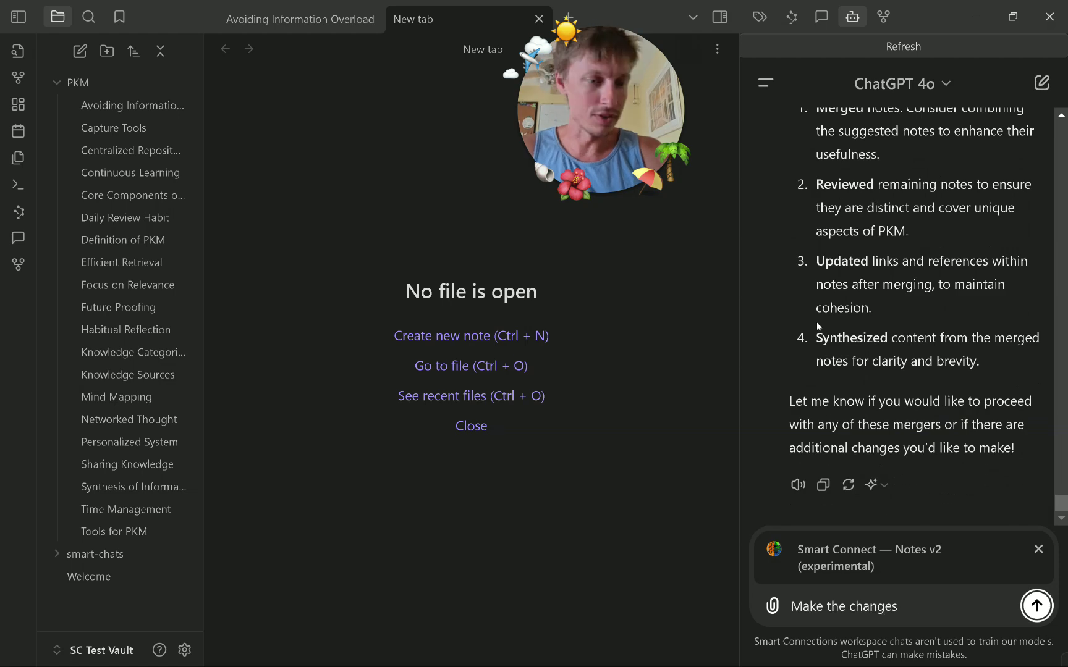
key("Return")
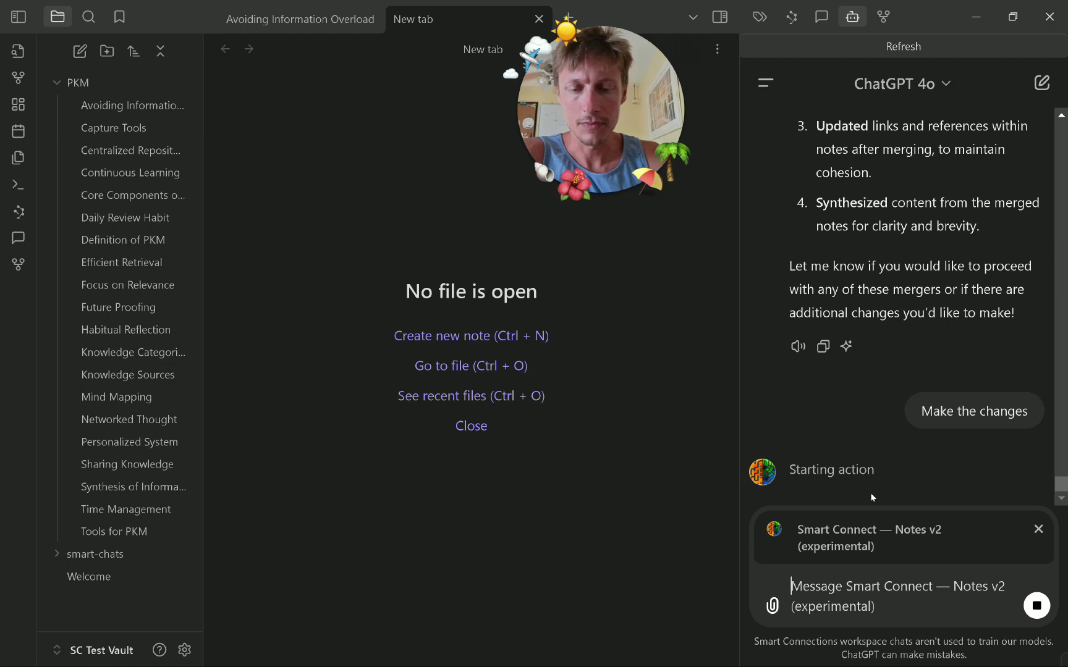
key("super")
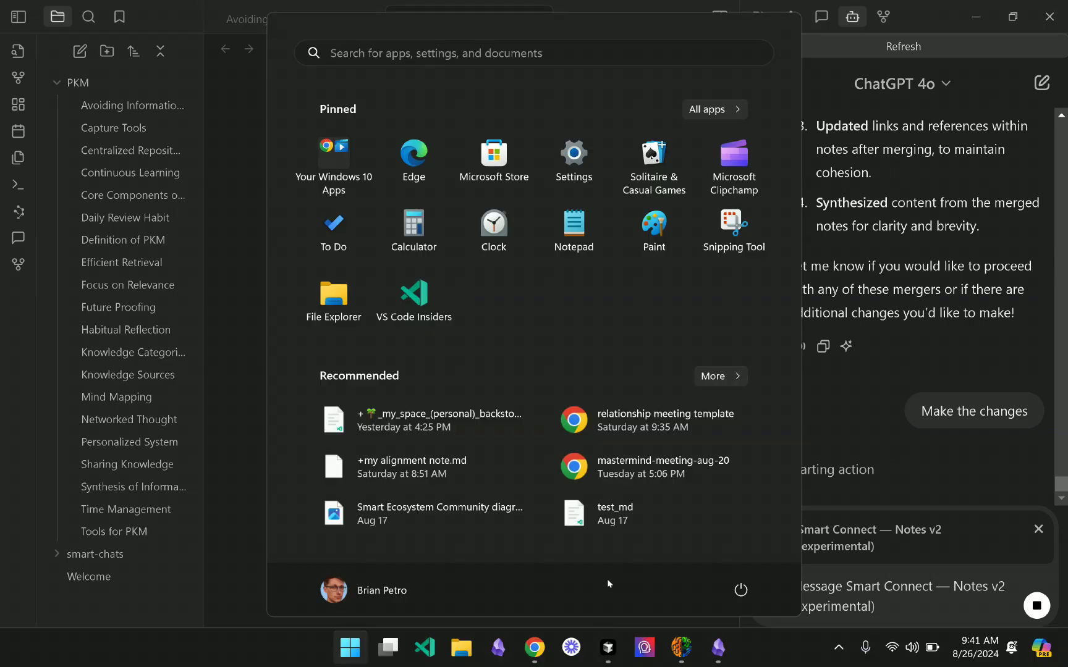
Bring Smart Connect forward, pause embedding of the updated notes, and move its window higher.
left_click(651, 658)
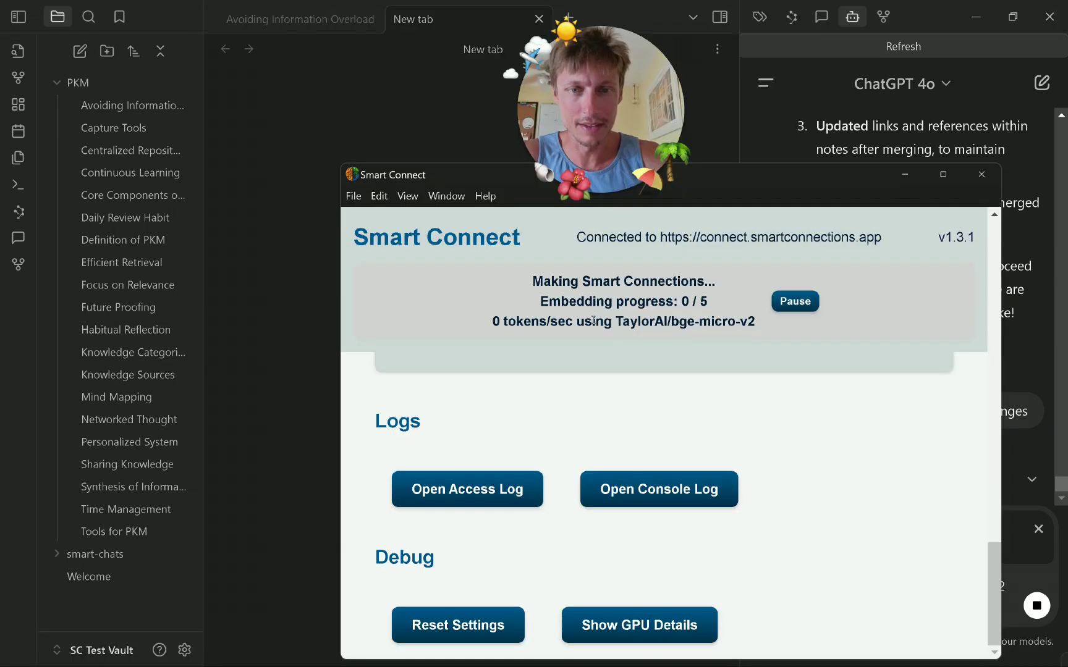
left_click(792, 307)
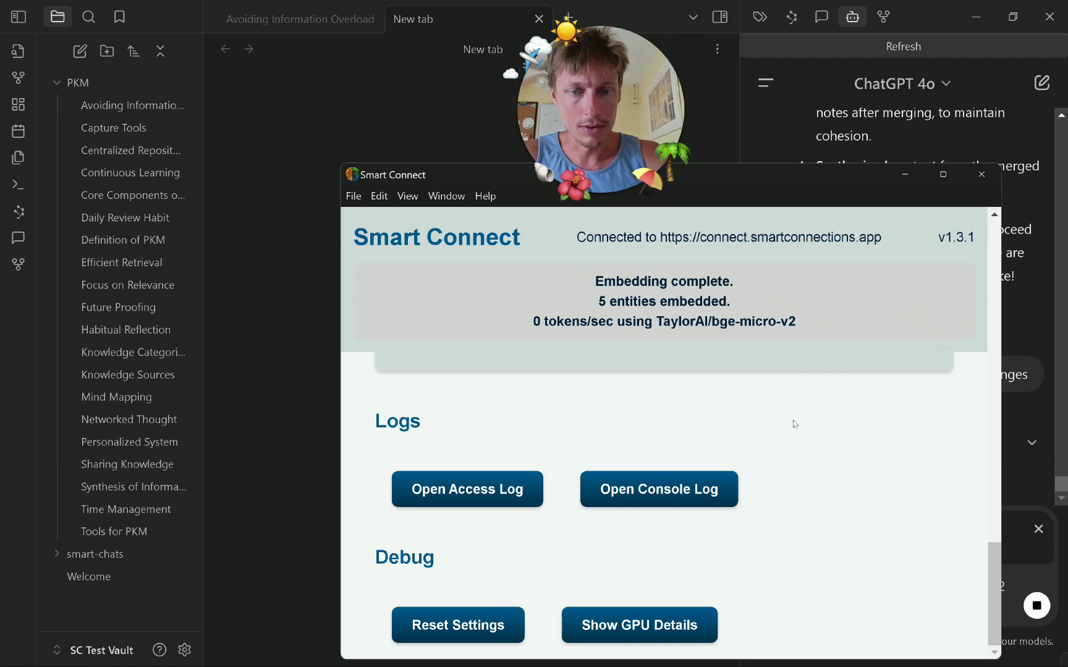
left_click_drag(473, 170, 467, 104)
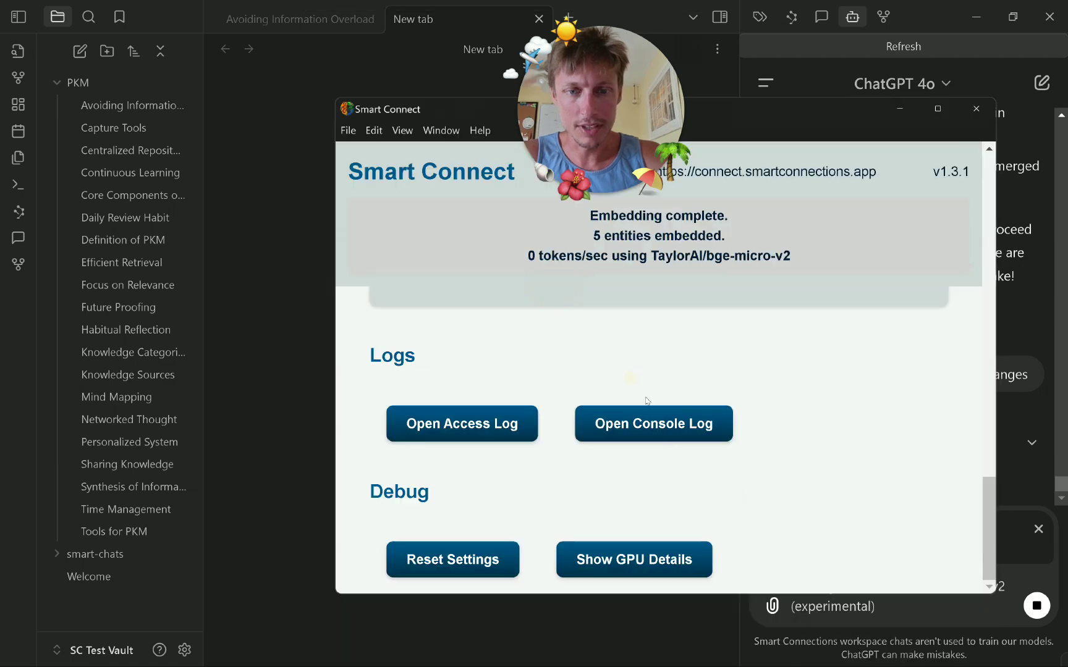
Open Smart Connect's console log to view the incoming note update requests.
left_click(659, 432)
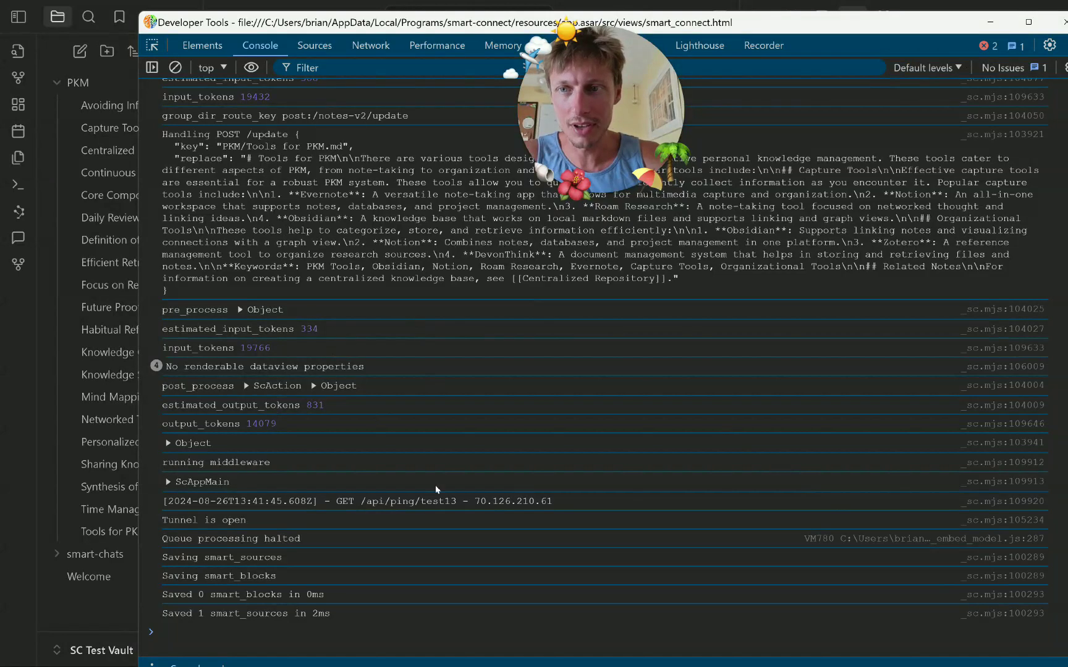
scroll(390, 477, "up", 5)
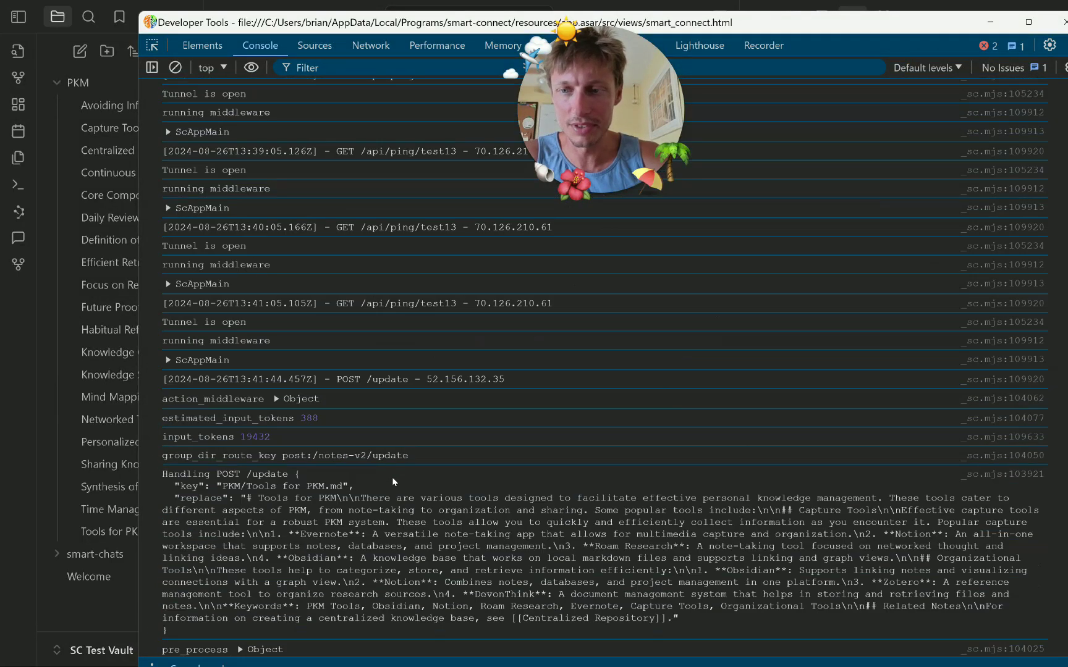
scroll(406, 484, "down", 5)
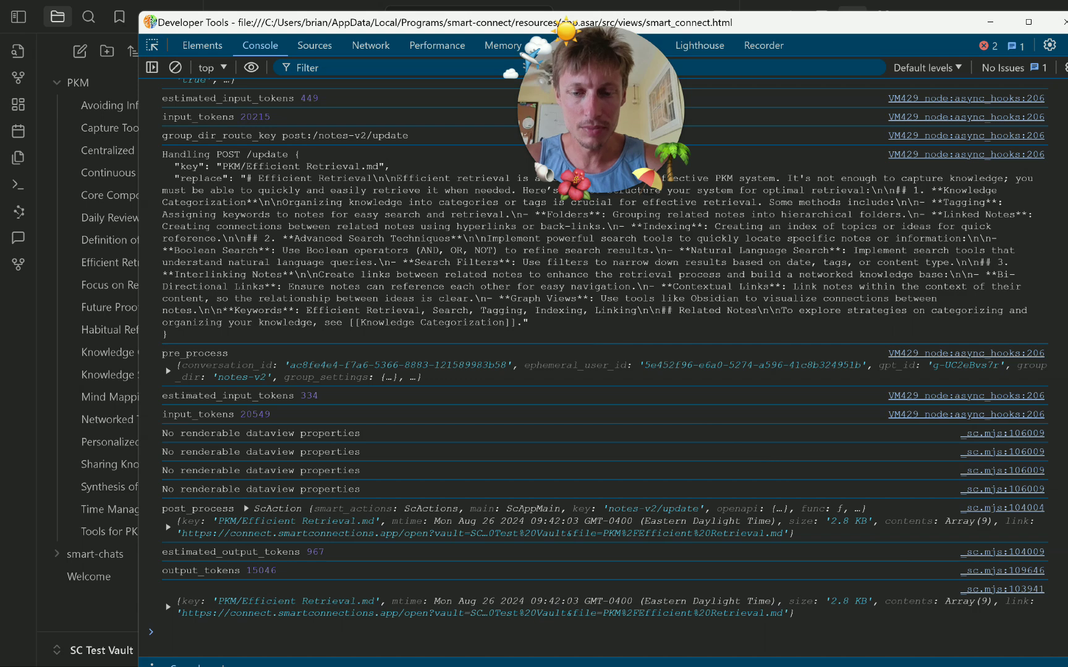
key("super")
Bring Smart Connect forward and browse the project's open GitHub issues via Report an issue.
mouse_move(673, 652)
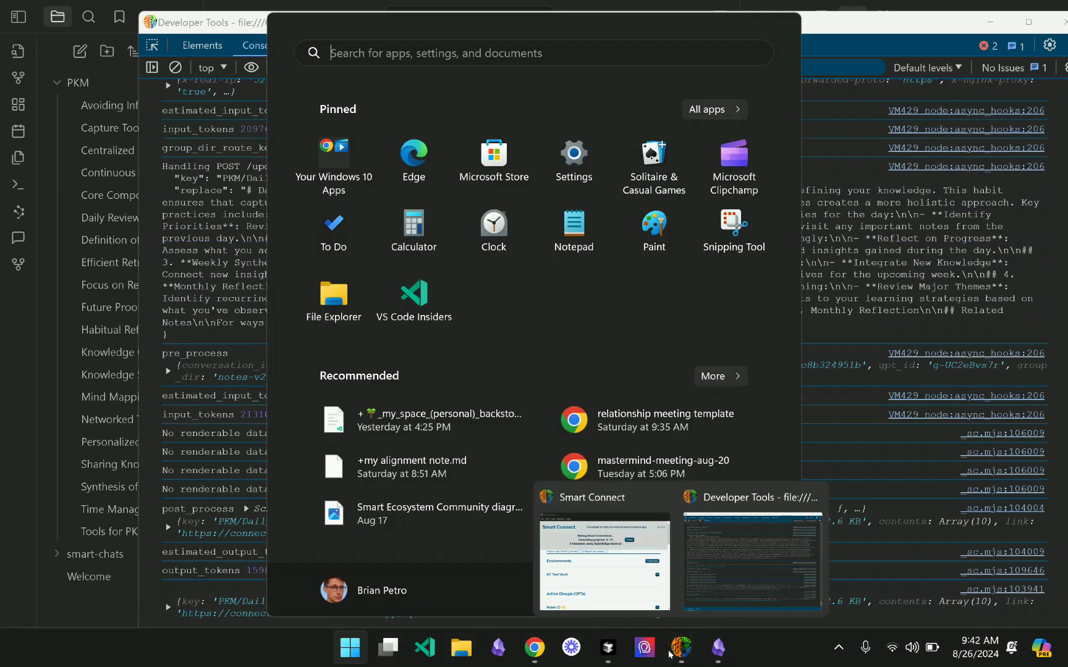
left_click(639, 574)
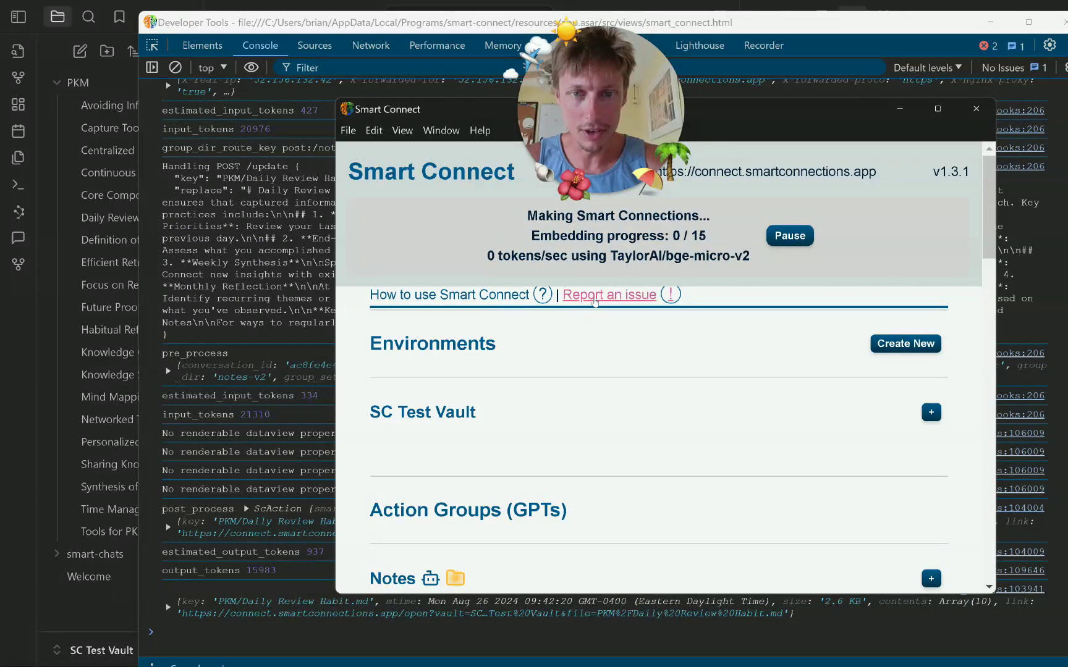
left_click(731, 334)
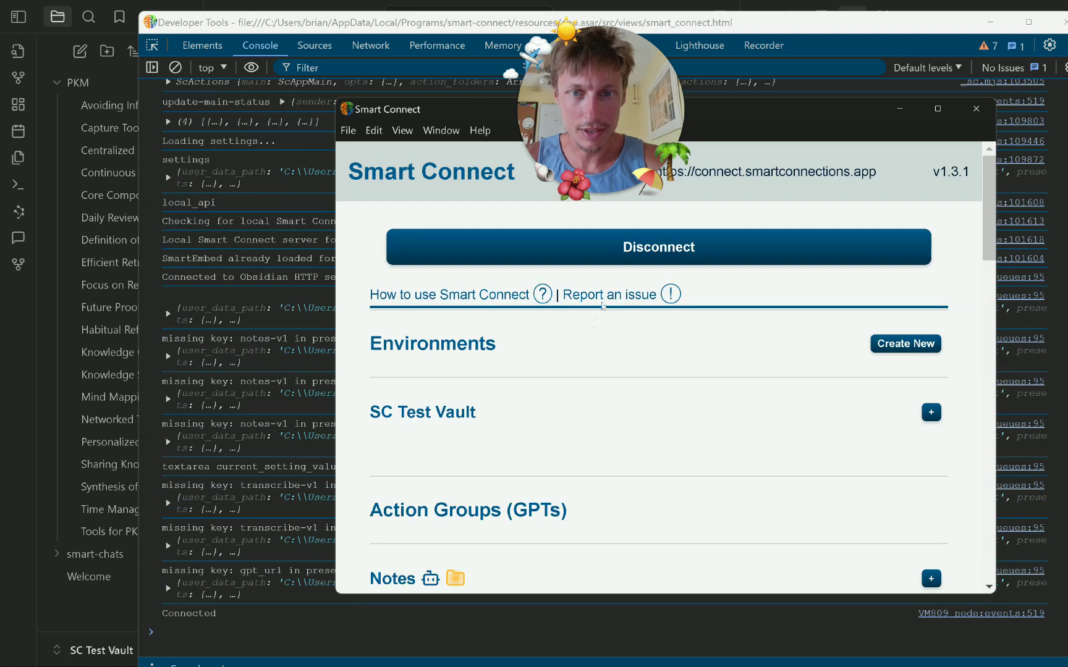
left_click(621, 300)
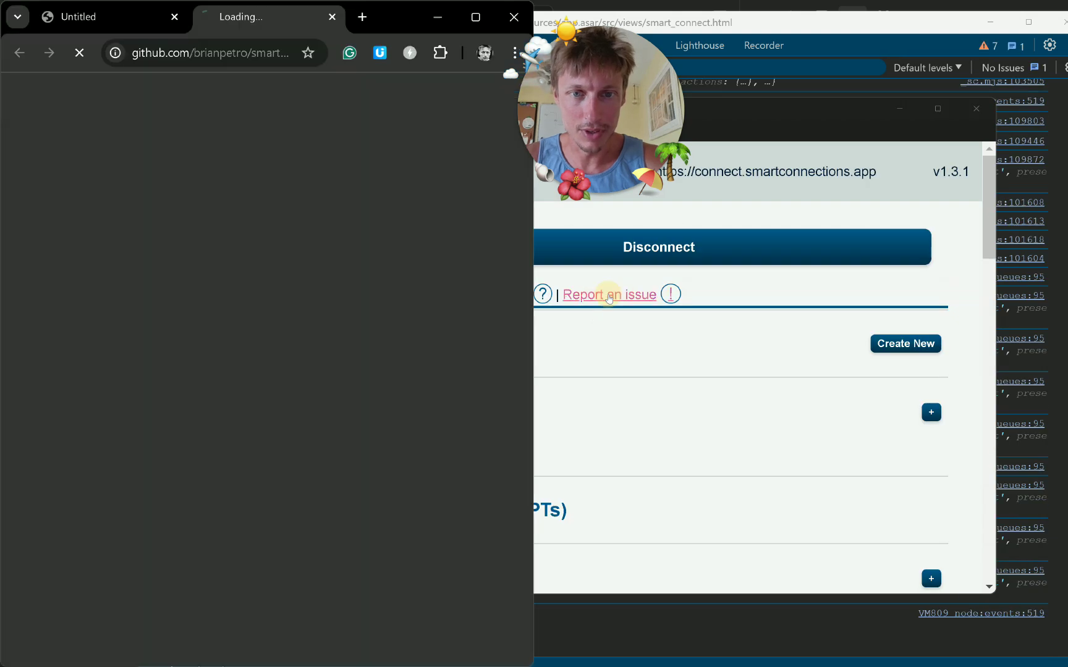
scroll(257, 248, "down", 6)
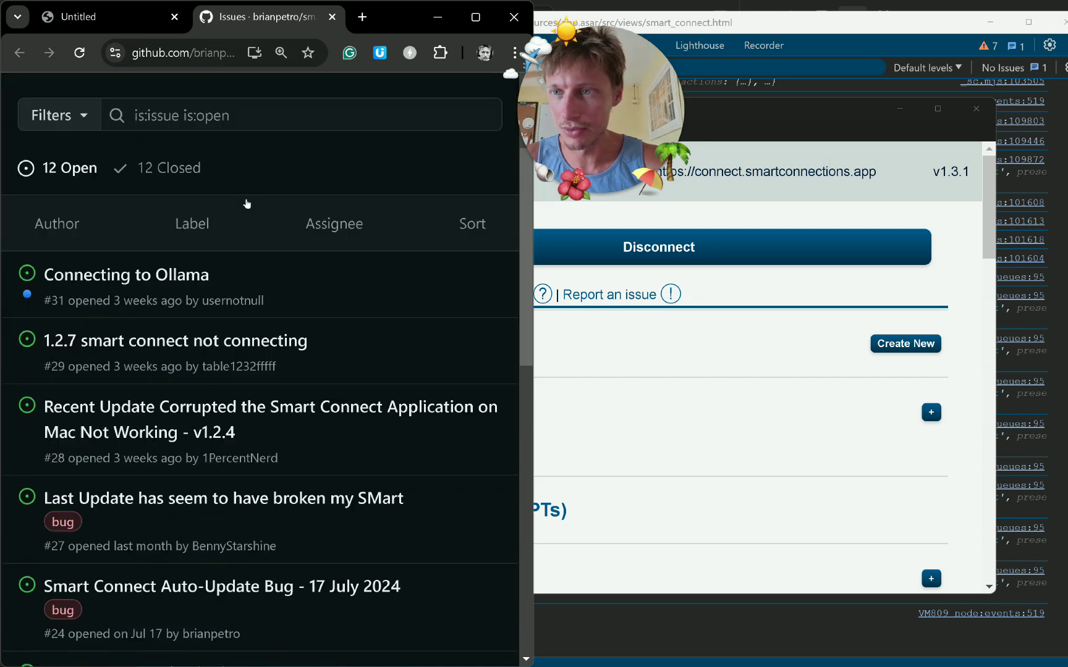
scroll(257, 249, "up", 6)
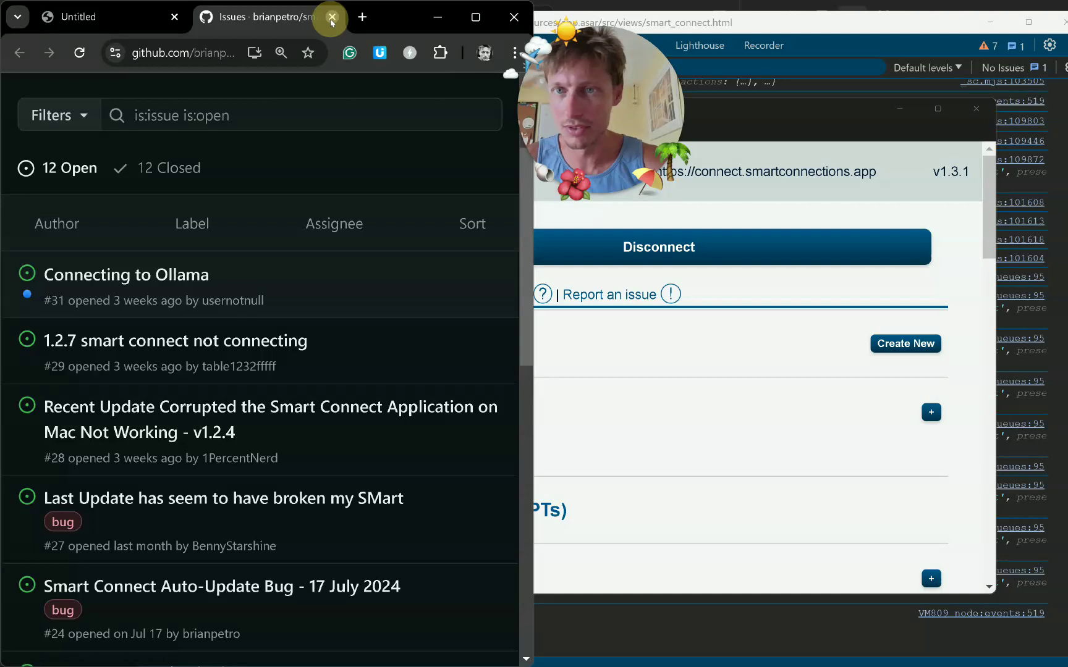
Close the GitHub page and browser window, returning focus to the Obsidian vault.
left_click(332, 17)
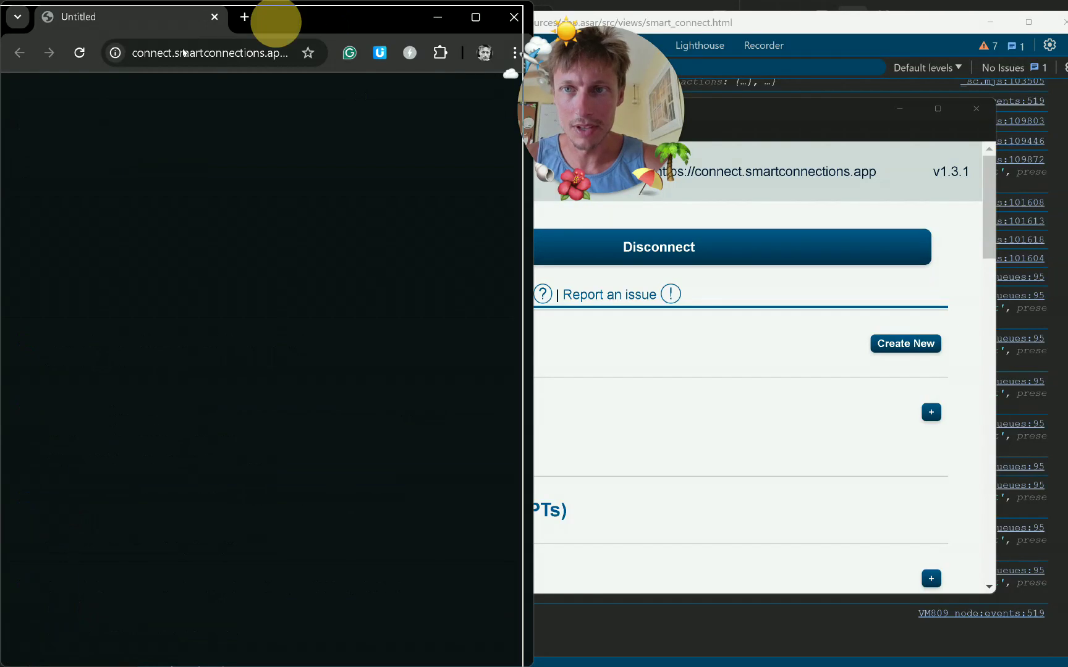
left_click_drag(411, 17, 276, 59)
left_click(378, 59)
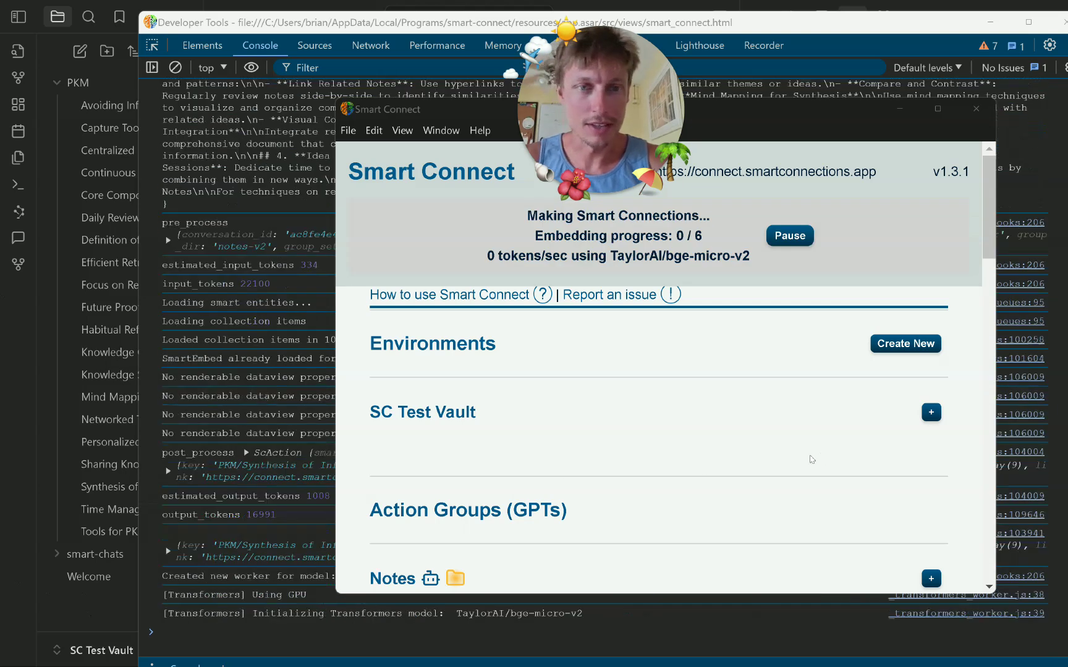
left_click(9, 548)
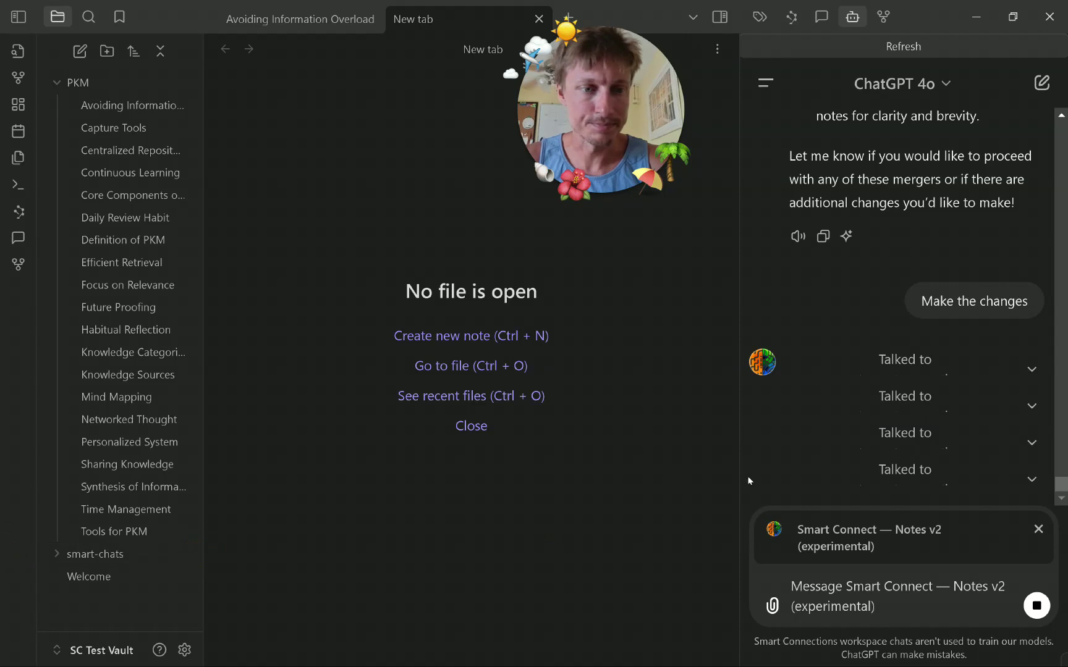
Expand and read the Smart Connect action calls' note rewrites, collapse them, then stop ChatGPT's run.
left_click(953, 363)
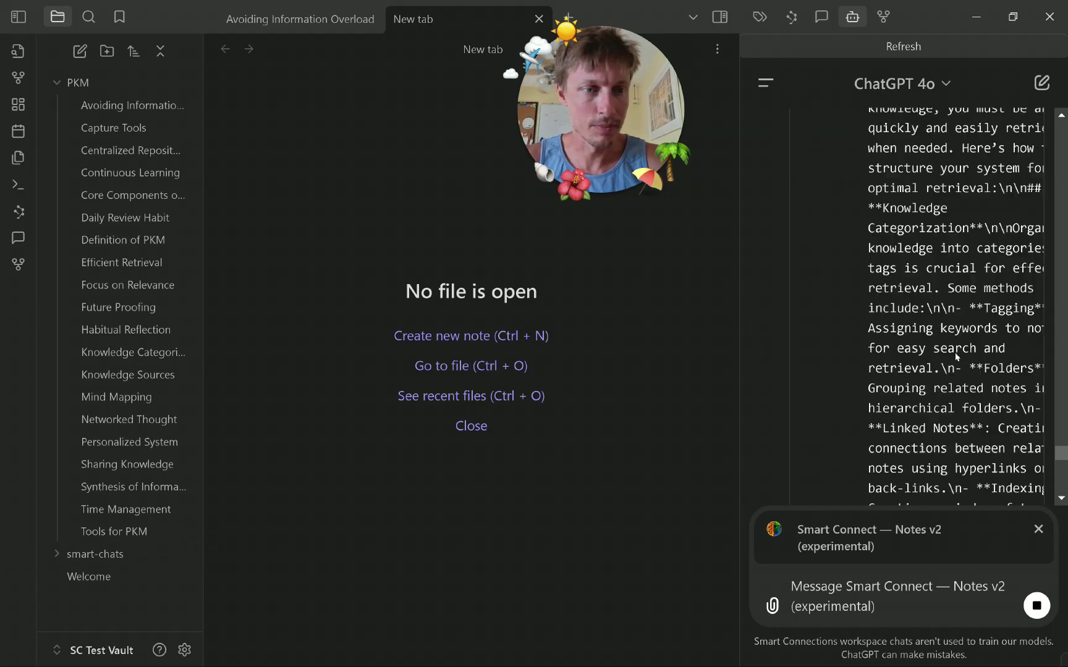
scroll(956, 346, "up", 10)
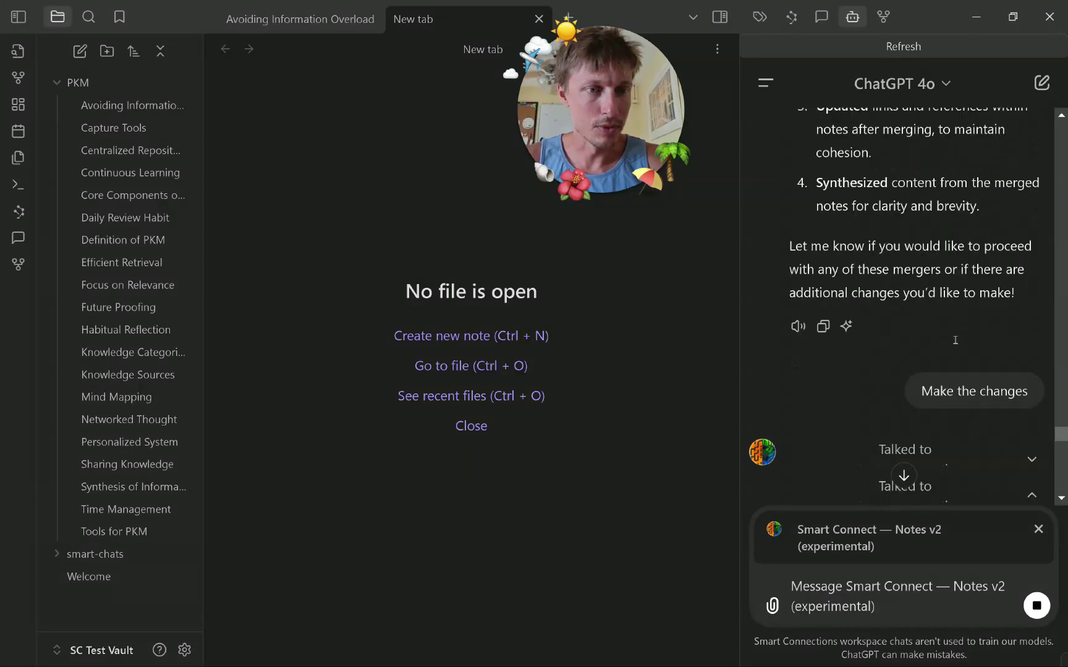
scroll(946, 309, "down", 10)
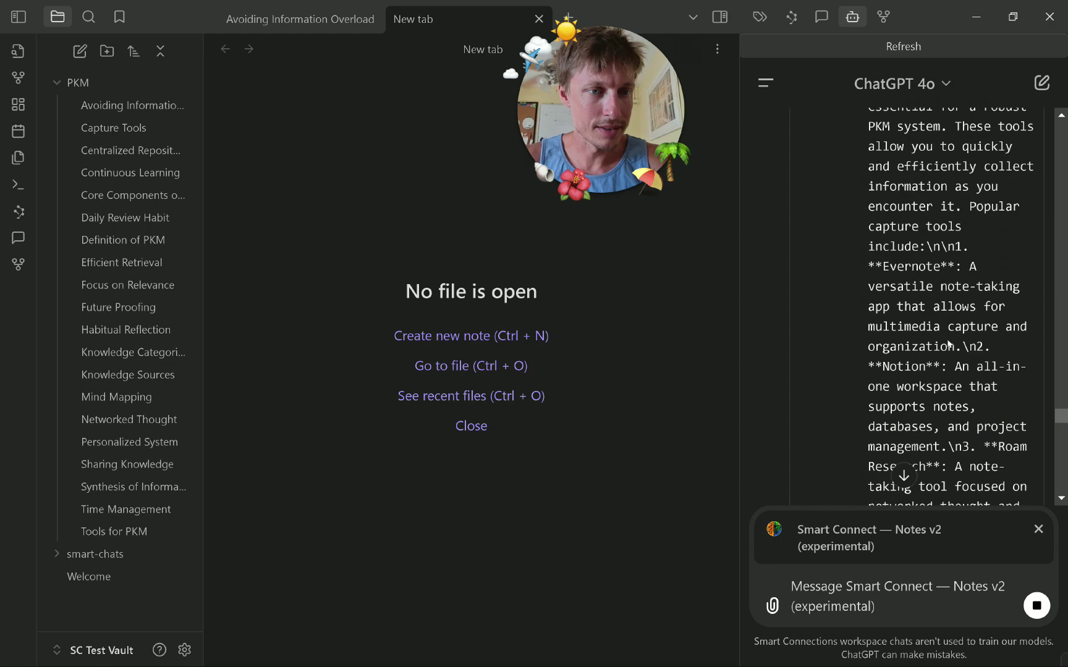
scroll(945, 346, "down", 10)
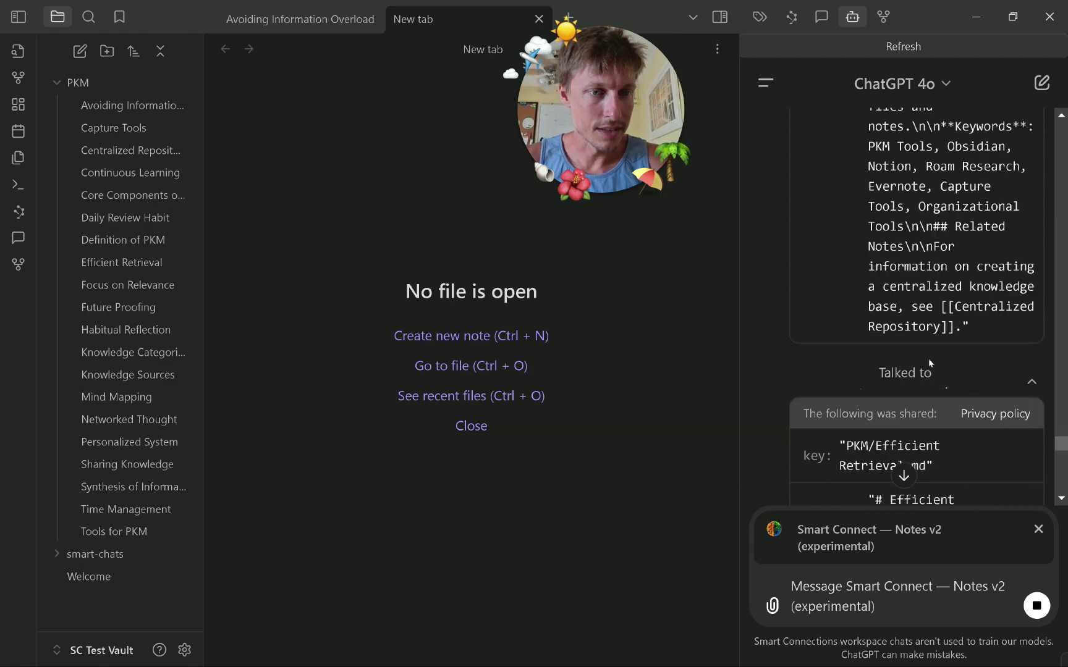
left_click(930, 402)
left_click(921, 434)
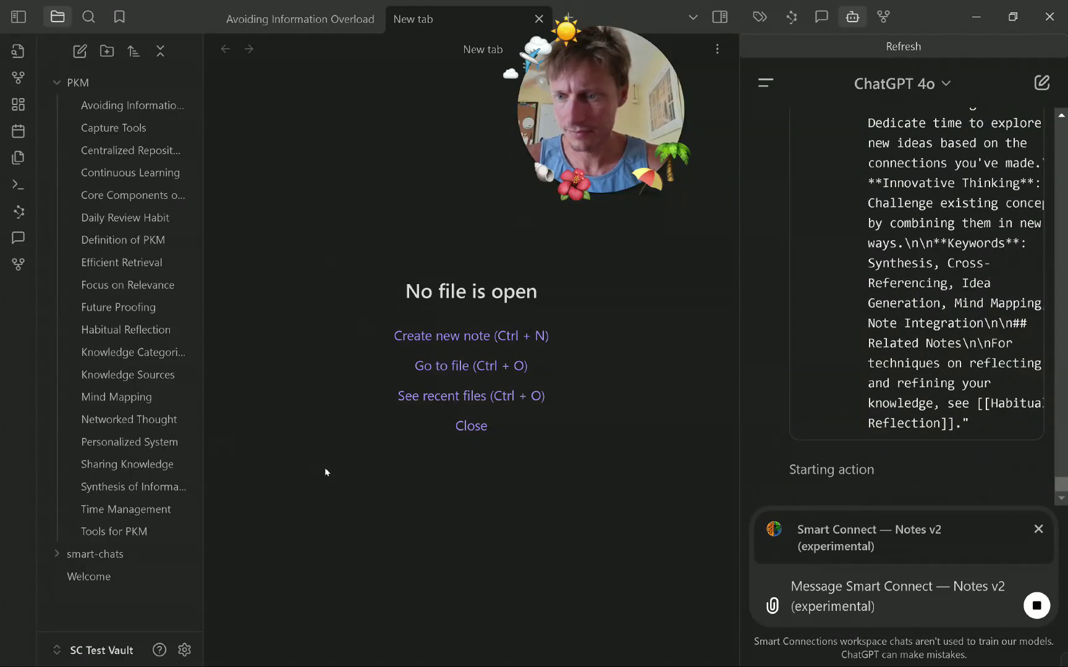
left_click(1042, 614)
Accept Daily Review Habit's suggestions: Related Notes, End-of-Day Reflection, Morning Review and the introduction.
left_click(132, 105)
left_click(138, 130)
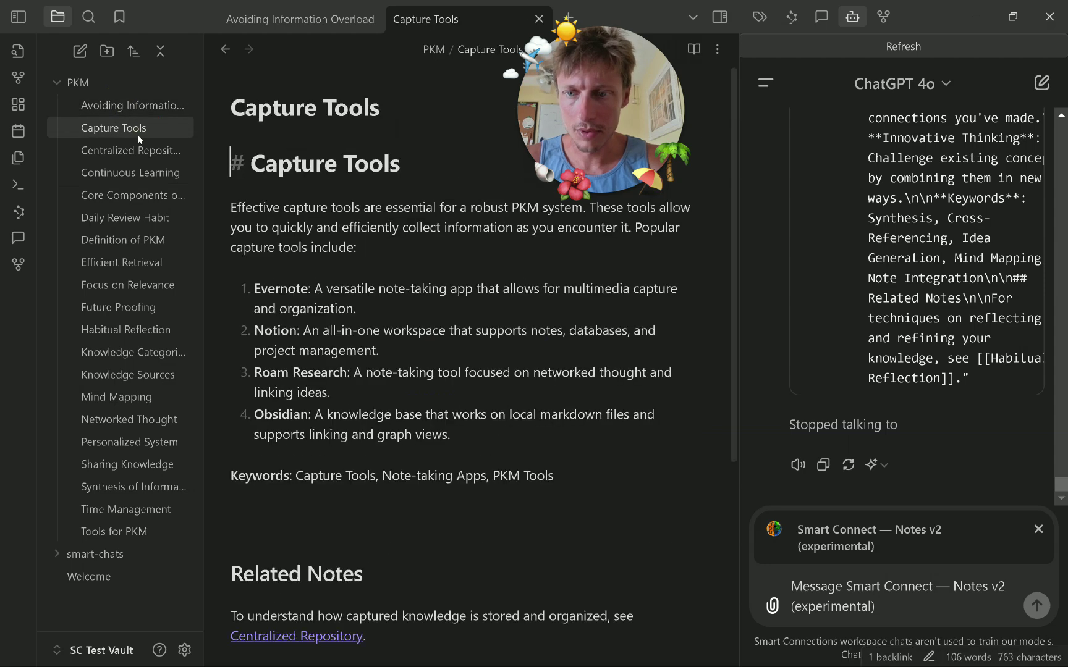
left_click(146, 171)
left_click(151, 195)
left_click(156, 238)
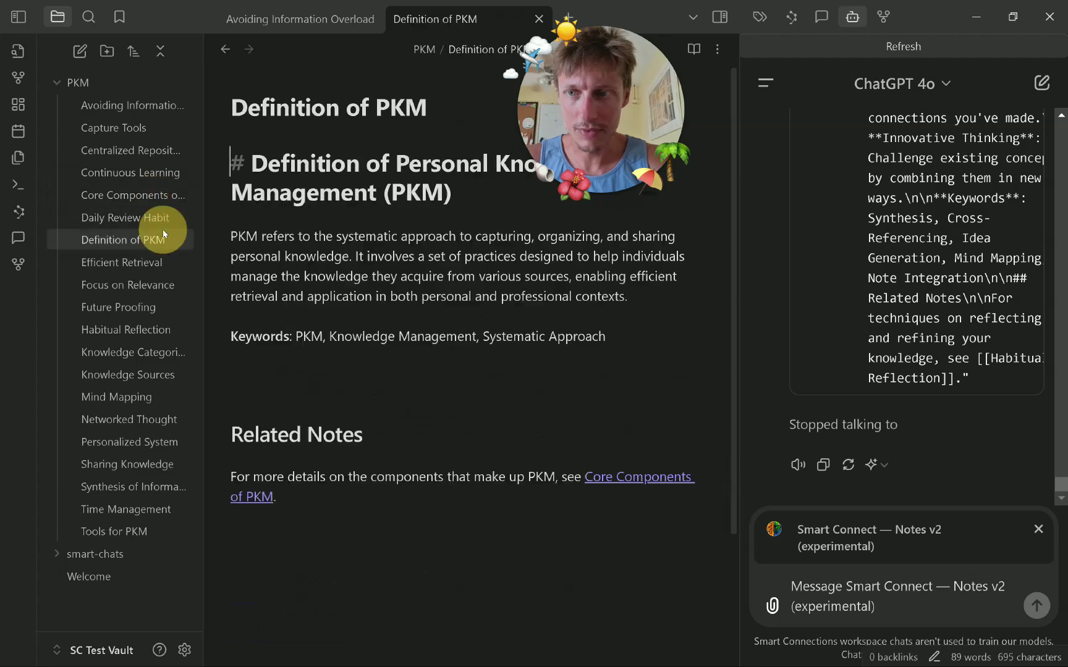
left_click(165, 217)
scroll(415, 238, "down", 15)
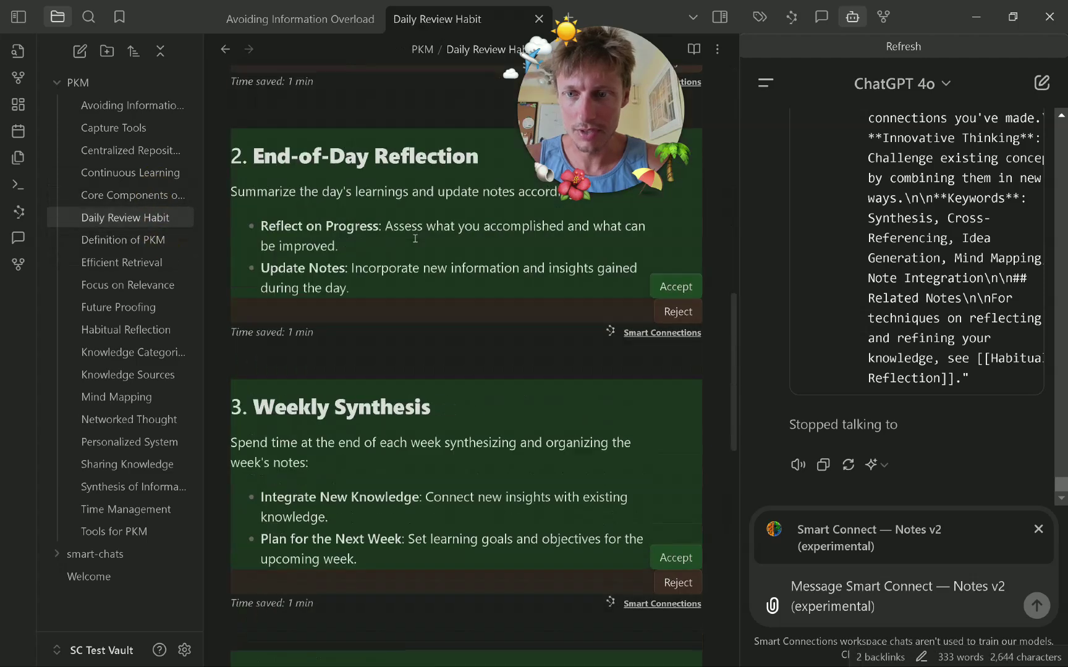
left_click(676, 516)
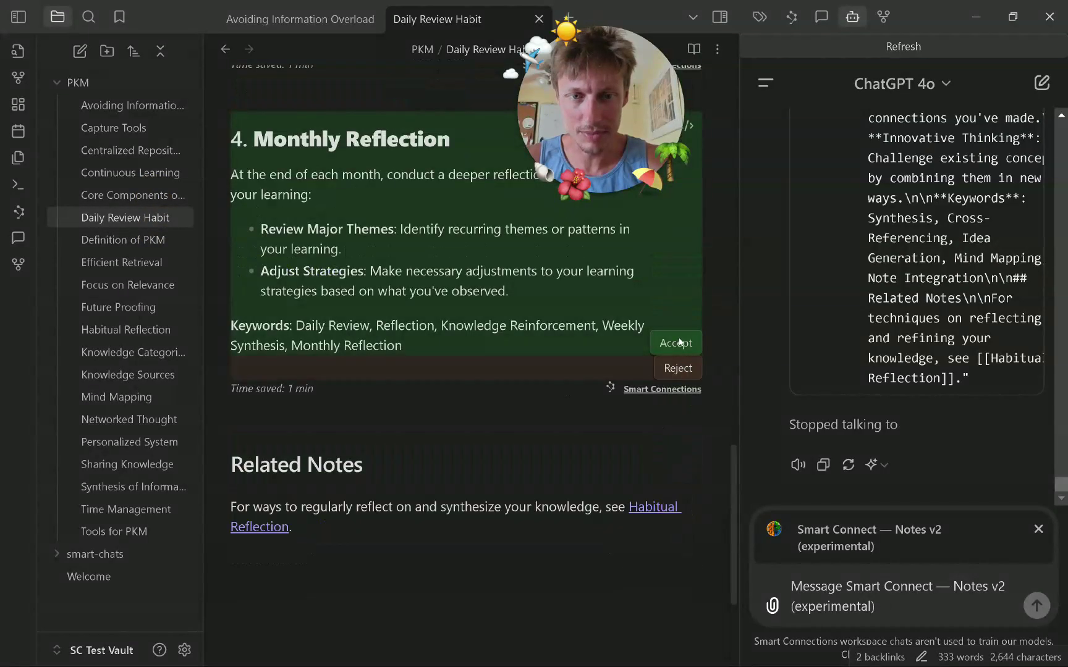
scroll(680, 470, "up", 10)
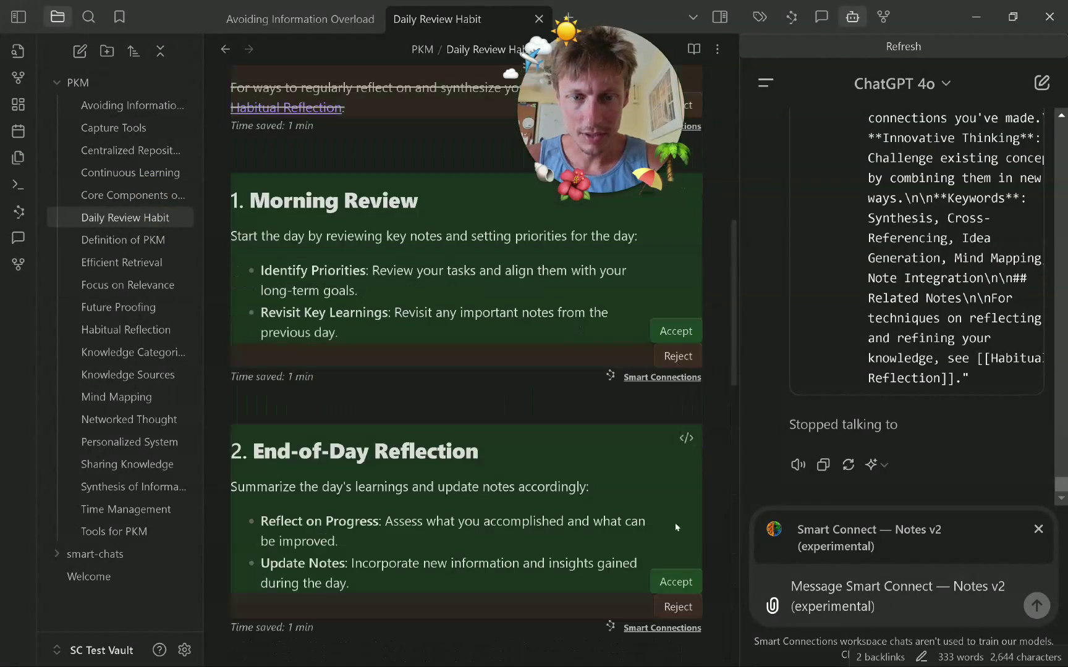
left_click(679, 581)
left_click(675, 332)
scroll(679, 422, "up", 7)
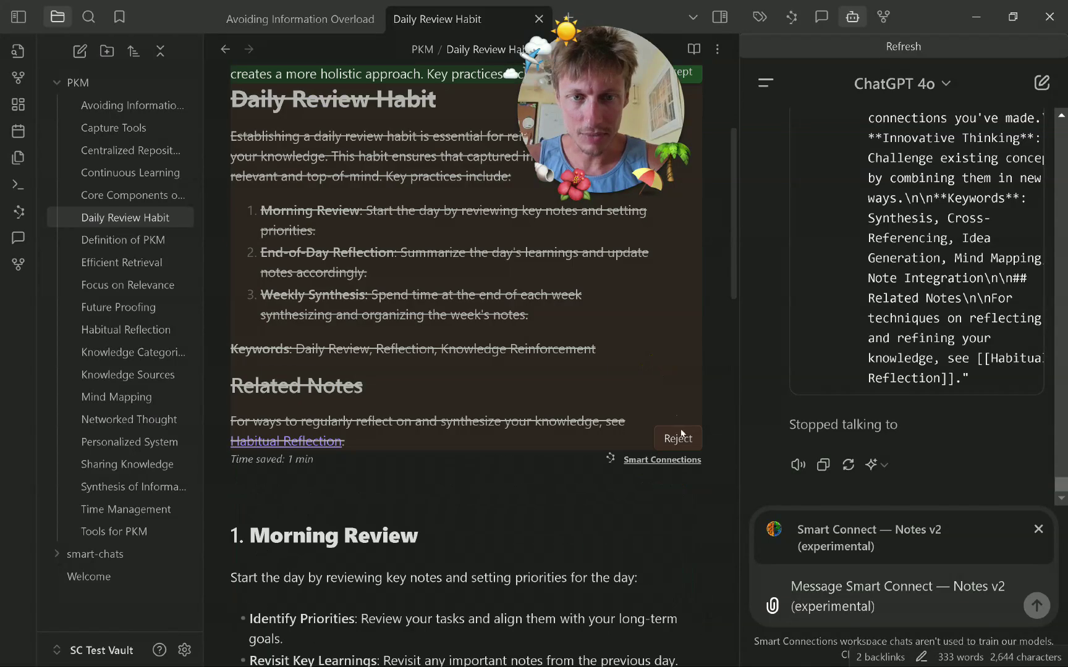
left_click(674, 275)
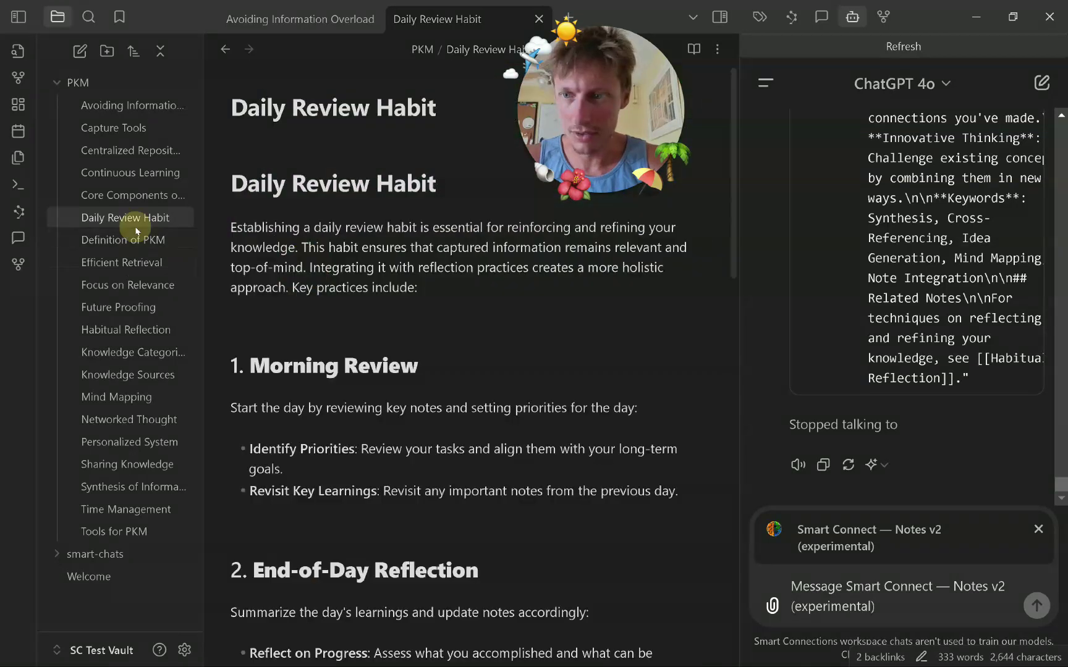
Accept Efficient Retrieval's rewrites, including Knowledge Categorization, Advanced Search Techniques, Interlinking Notes and Related Notes.
left_click(143, 240)
left_click(148, 194)
left_click(151, 173)
left_click(157, 150)
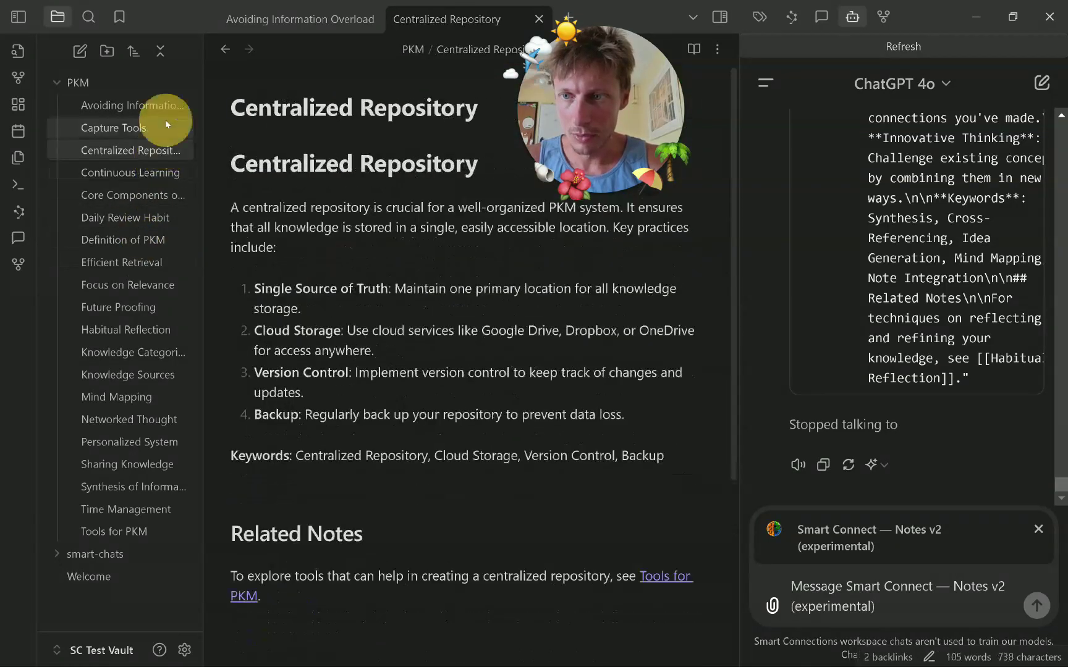
left_click(164, 127)
left_click(169, 107)
left_click(151, 240)
left_click(146, 262)
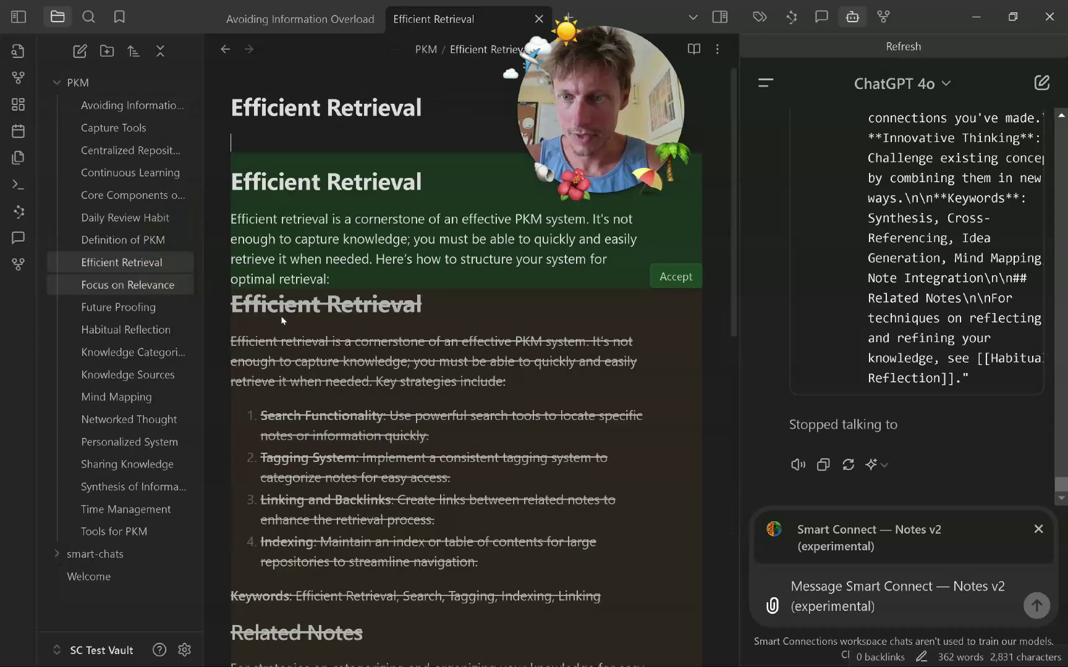
left_click(675, 275)
left_click(685, 529)
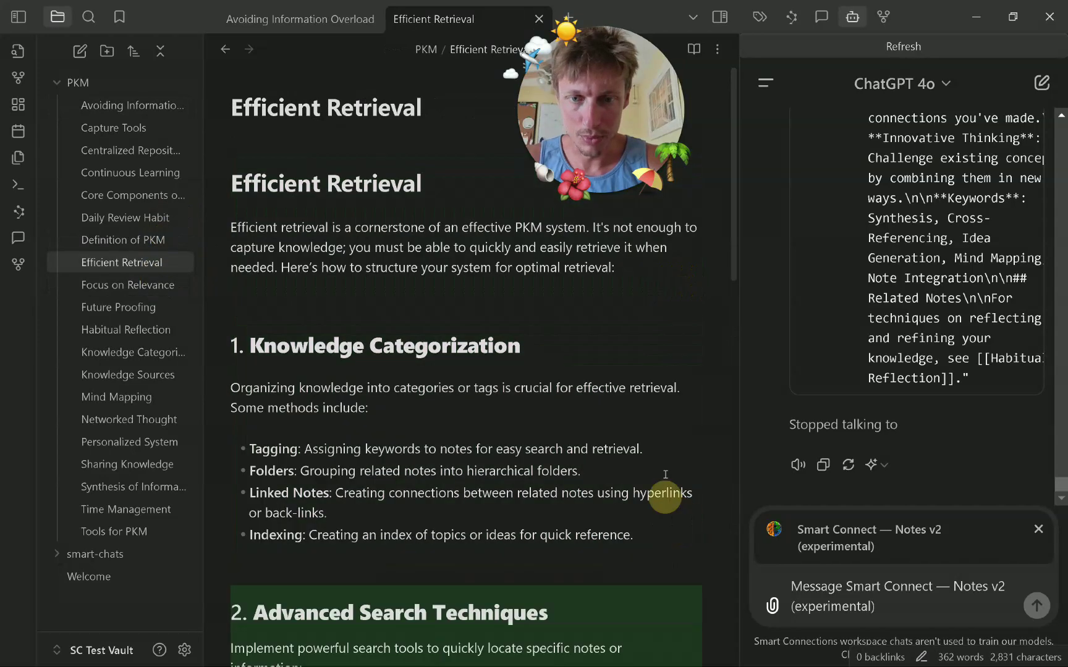
left_click(678, 612)
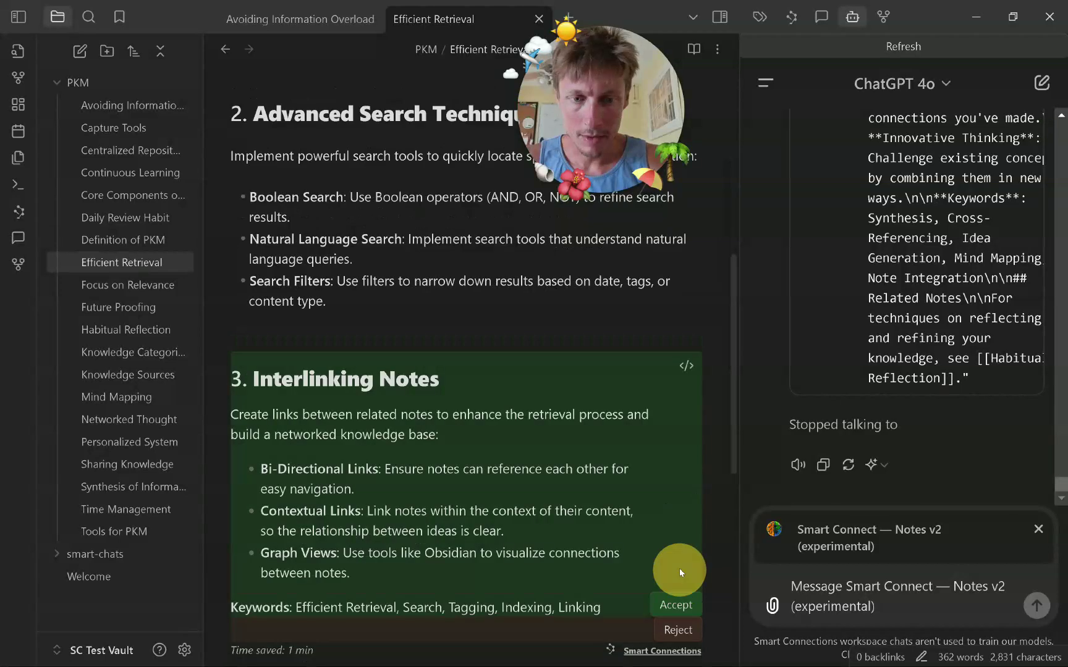
left_click(676, 605)
left_click(677, 568)
Step through the notes from Focus on Relevance down to Synthesis of Information.
left_click(136, 286)
left_click(133, 308)
left_click(139, 331)
left_click(147, 353)
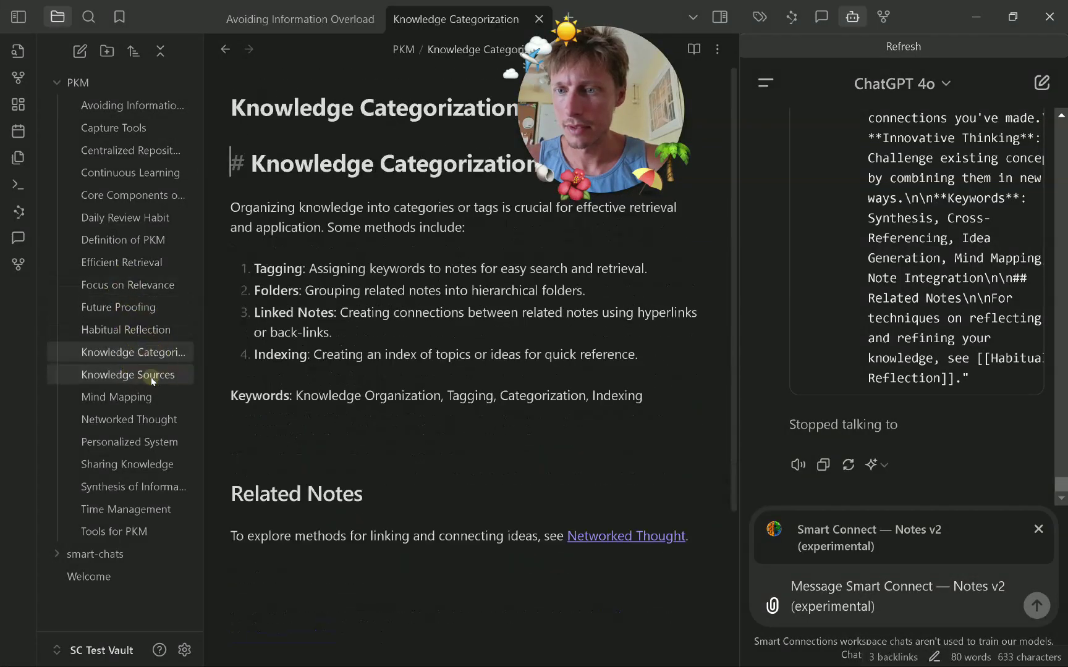
left_click(152, 377)
left_click(151, 399)
left_click(155, 421)
left_click(158, 444)
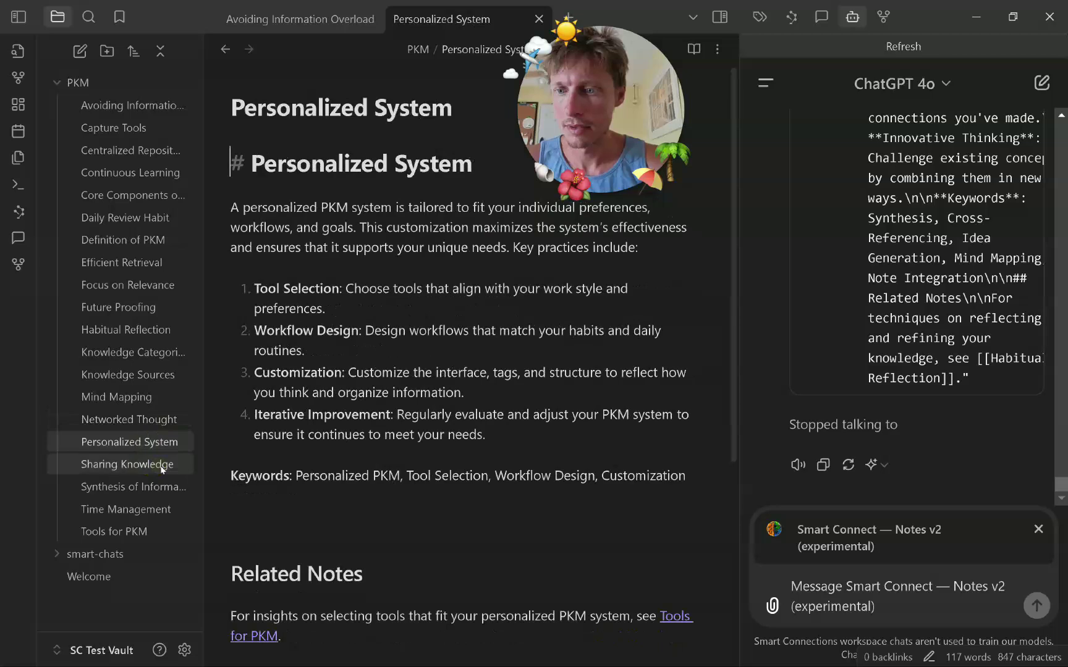
left_click(159, 464)
left_click(148, 487)
Accept Synthesis of Information's suggestions, including Cross-Referencing, Mind Mapping for Synthesis, Note Integration, Idea Generation and Related Notes.
left_click(683, 298)
scroll(680, 308, "down", 4)
left_click(679, 326)
left_click(680, 505)
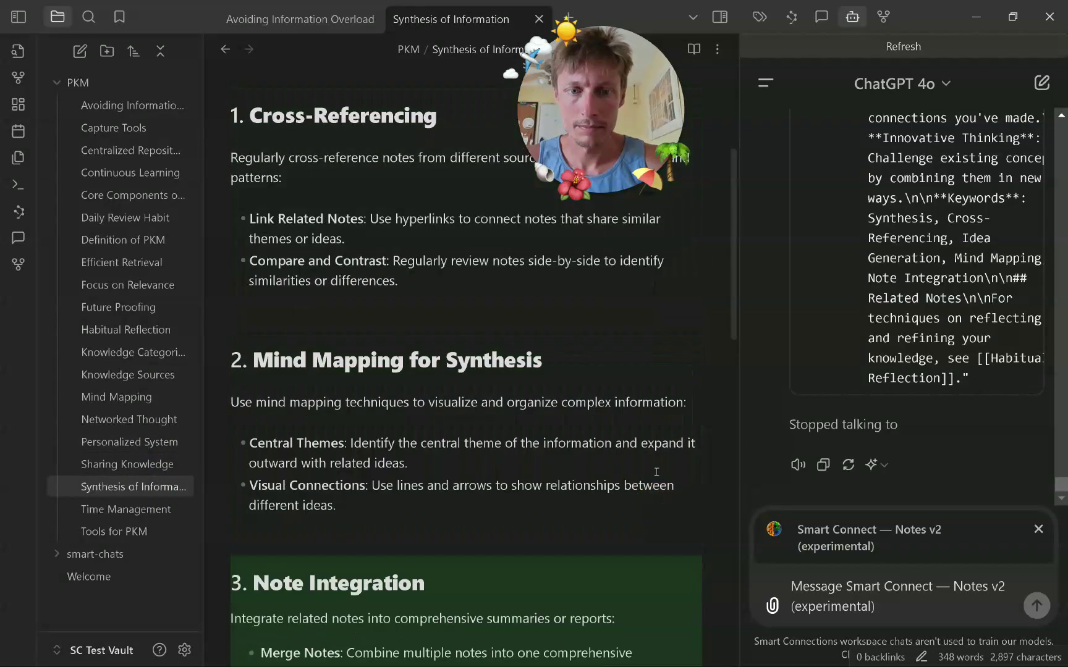
scroll(692, 395, "down", 5)
left_click(683, 383)
scroll(689, 371, "down", 4)
left_click(676, 344)
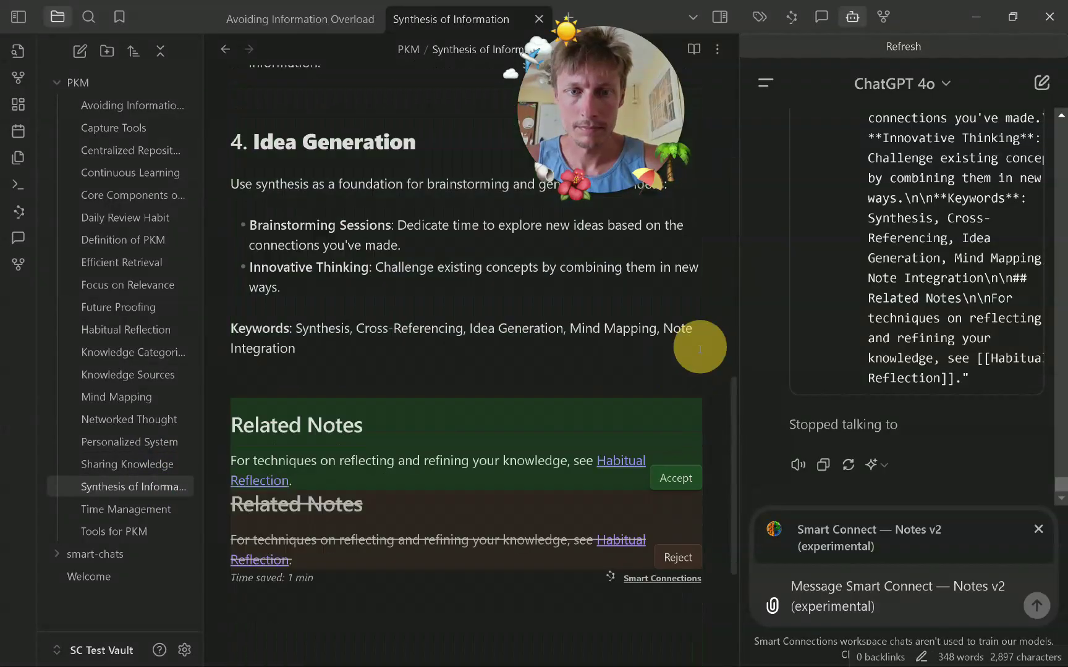
left_click(676, 476)
Accept Tools for PKM's introduction, Capture Tools, Organizational Tools and Related Notes suggestions.
left_click(170, 510)
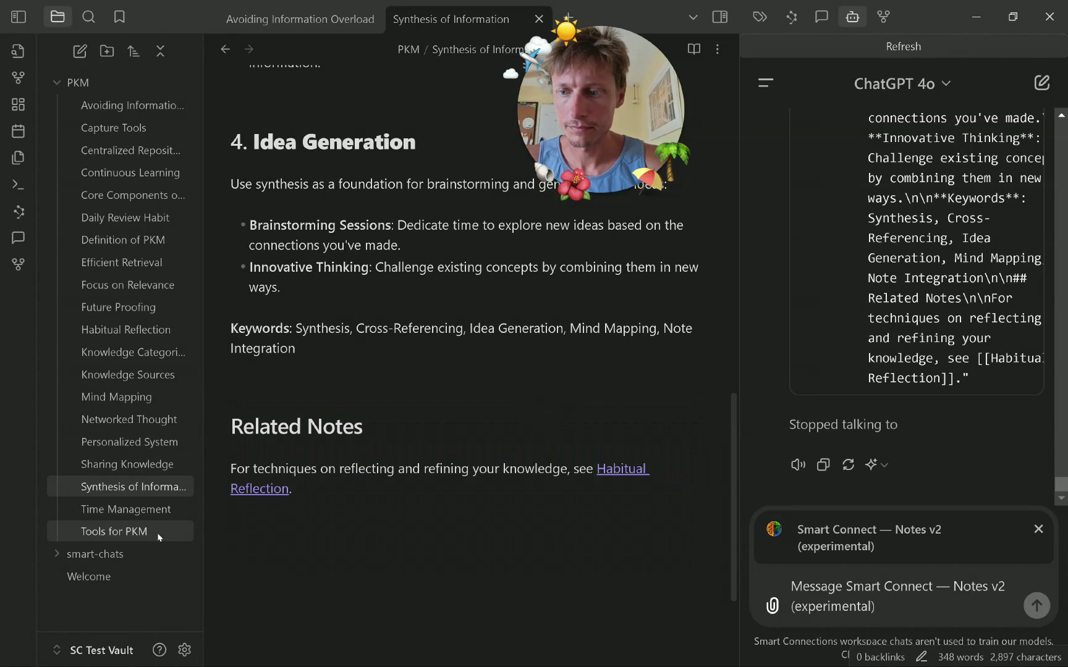
left_click(170, 531)
left_click(664, 280)
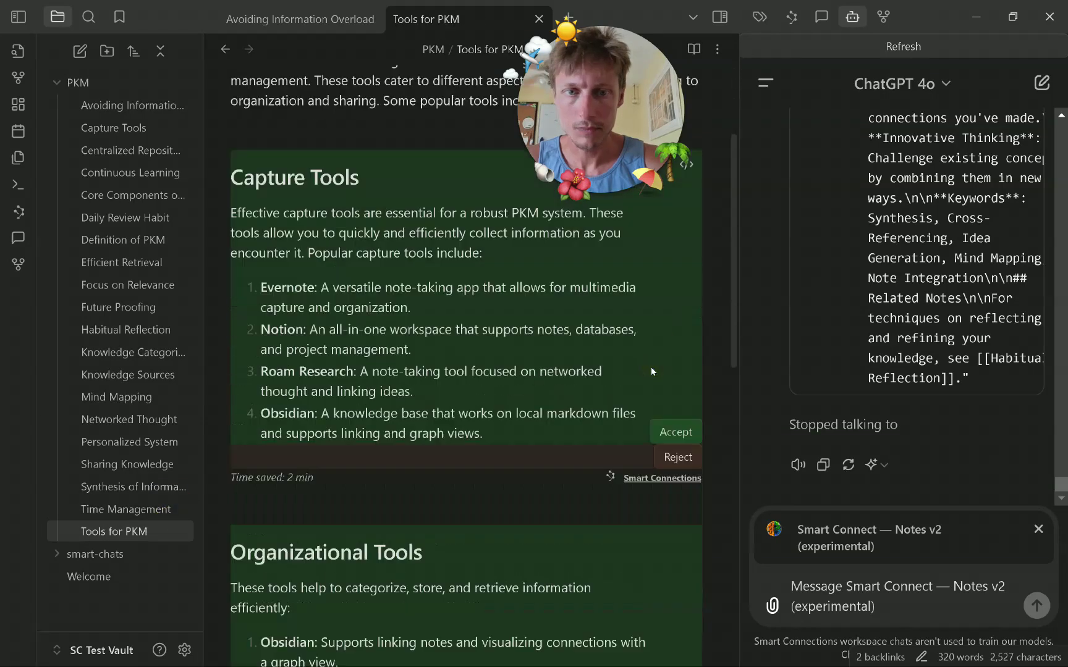
scroll(651, 367, "down", 2)
left_click(676, 349)
scroll(668, 501, "down", 4)
left_click(672, 481)
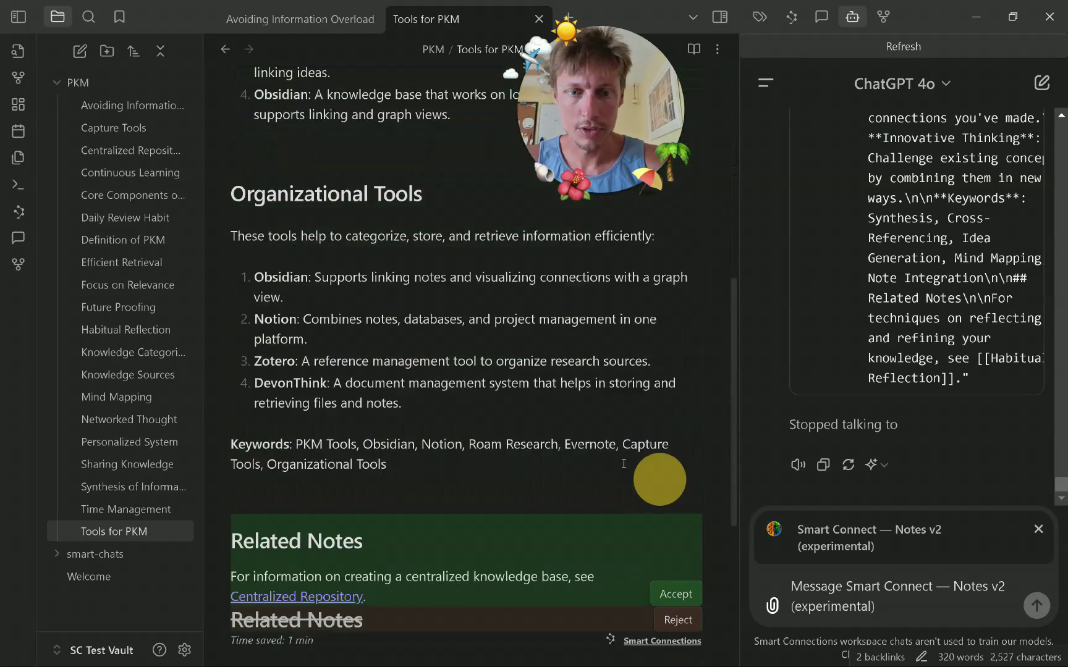
scroll(667, 464, "down", 2)
left_click(680, 428)
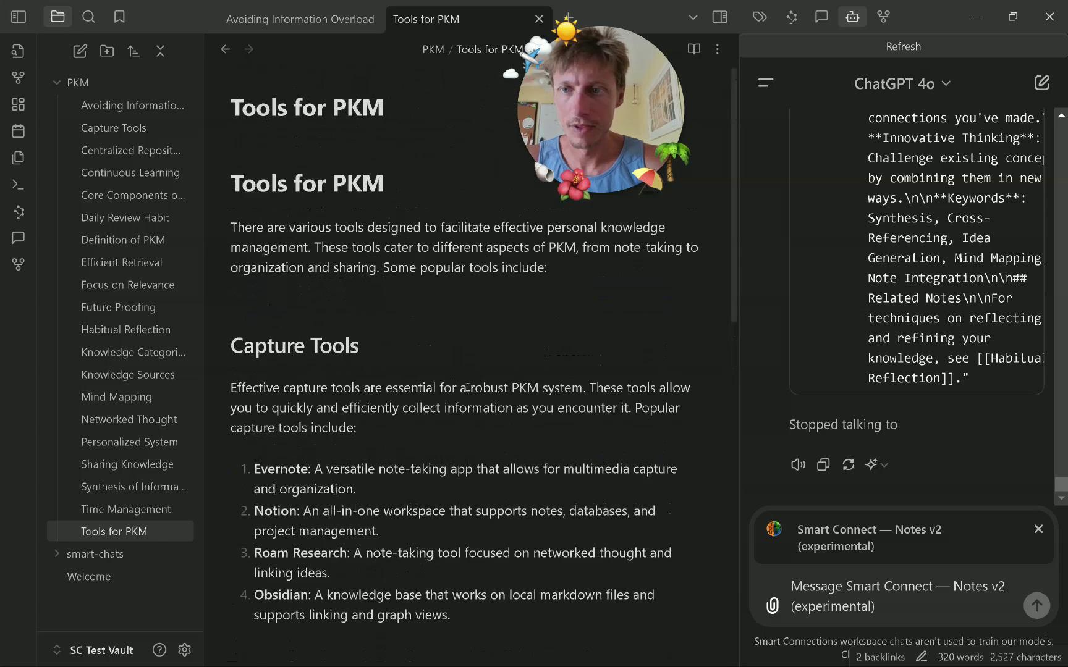
In PKM Key Points, ask Smart Connect — Notes v2 to 'move all of the notes to the root folder'.
left_click(1050, 84)
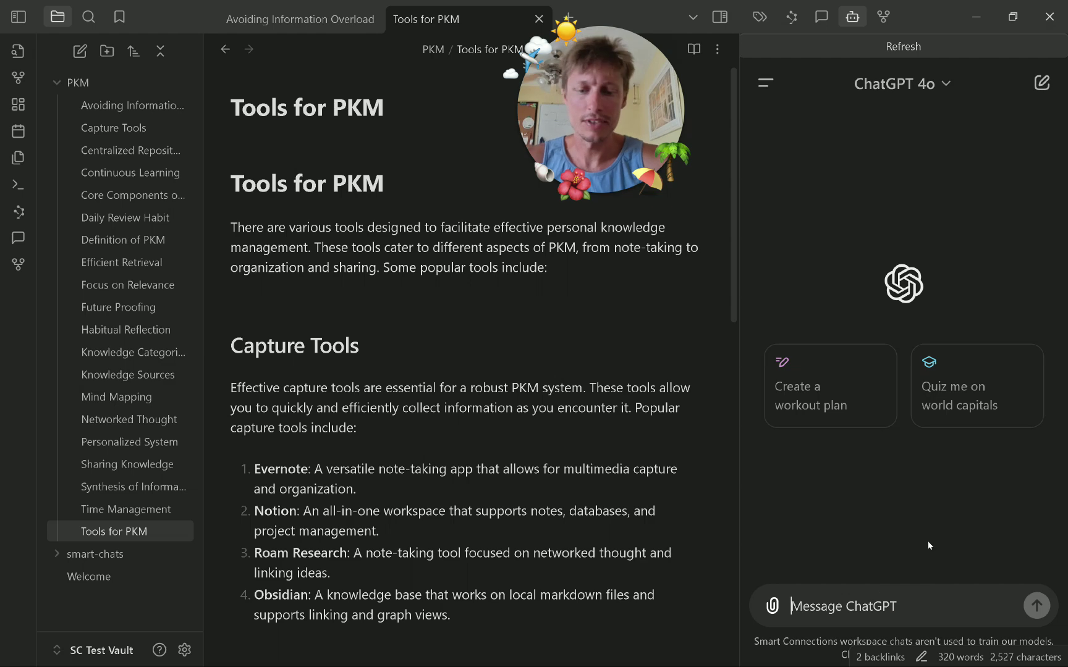
left_click(765, 83)
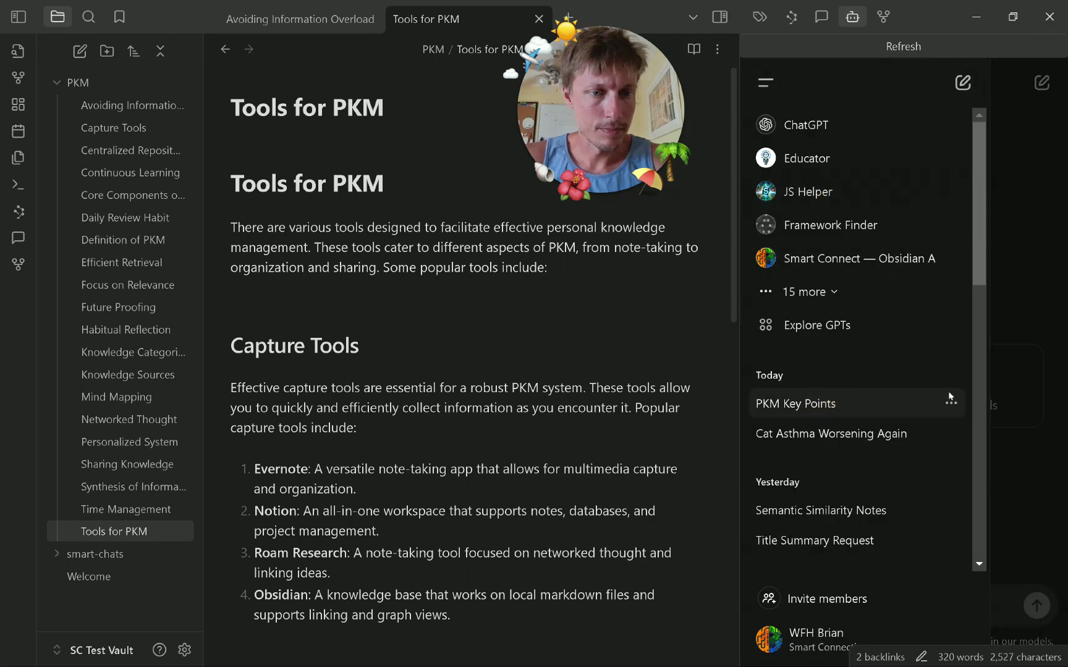
left_click(948, 396)
left_click(884, 605)
type("@")
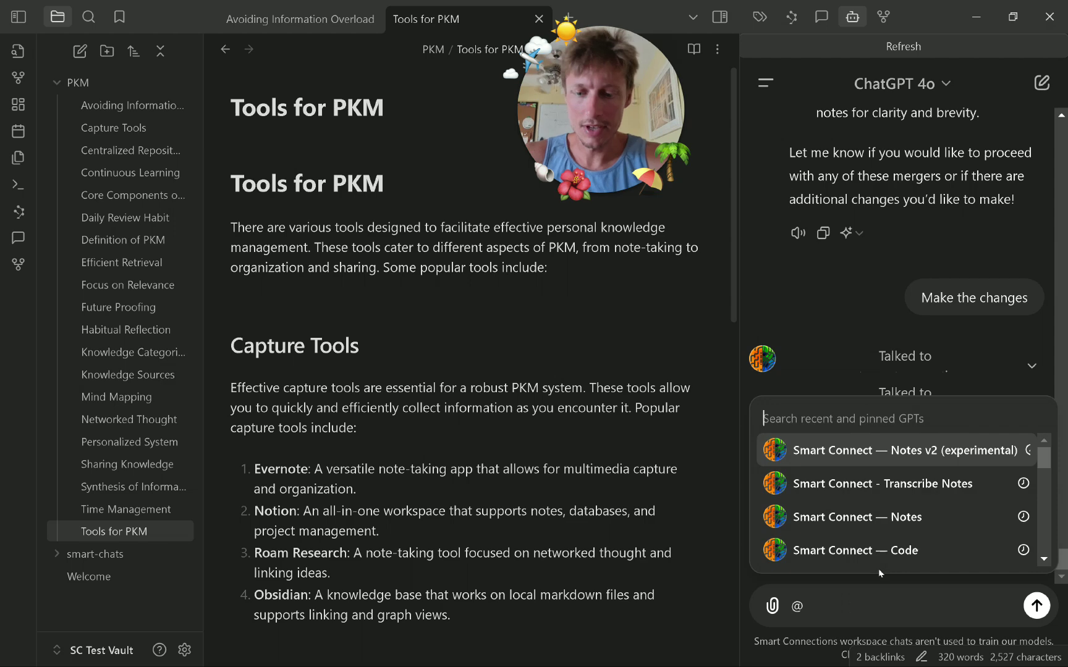
key("Return")
type("move all of the note")
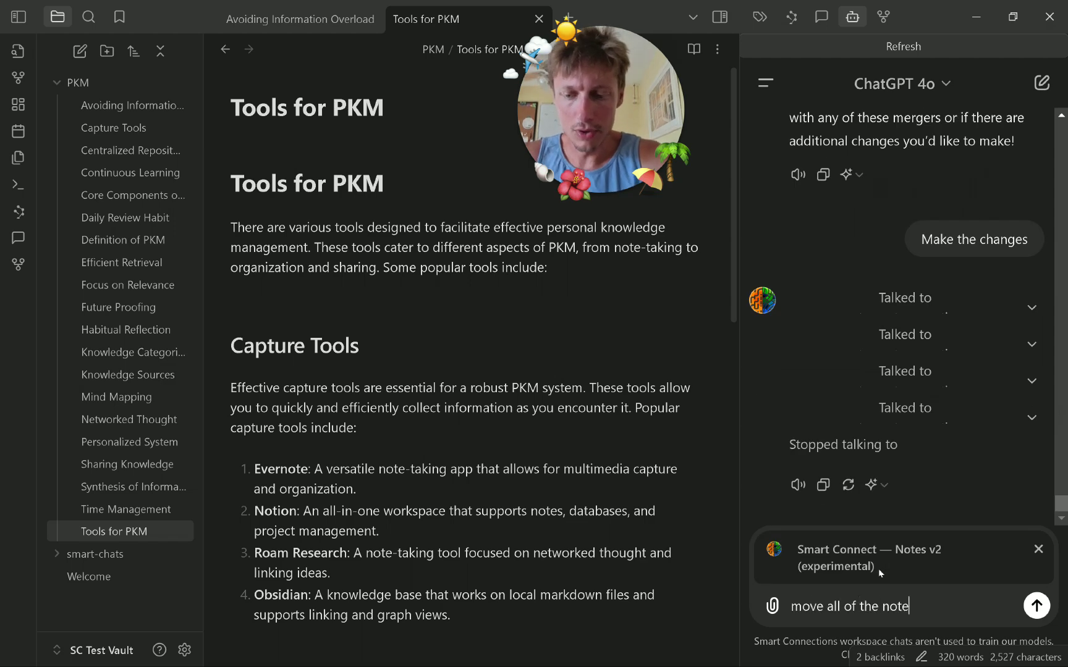
type("s to the root folder")
key("Return")
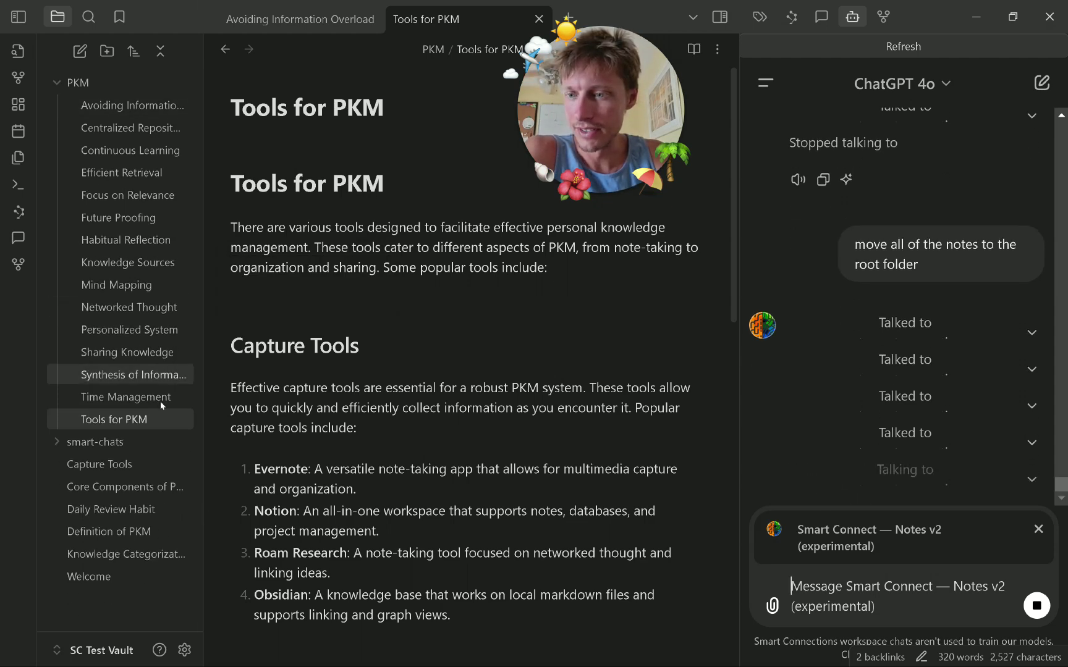
Open Definition of PKM, Daily Review Habit, then Core Components of PKM from the file explorer.
left_click(153, 538)
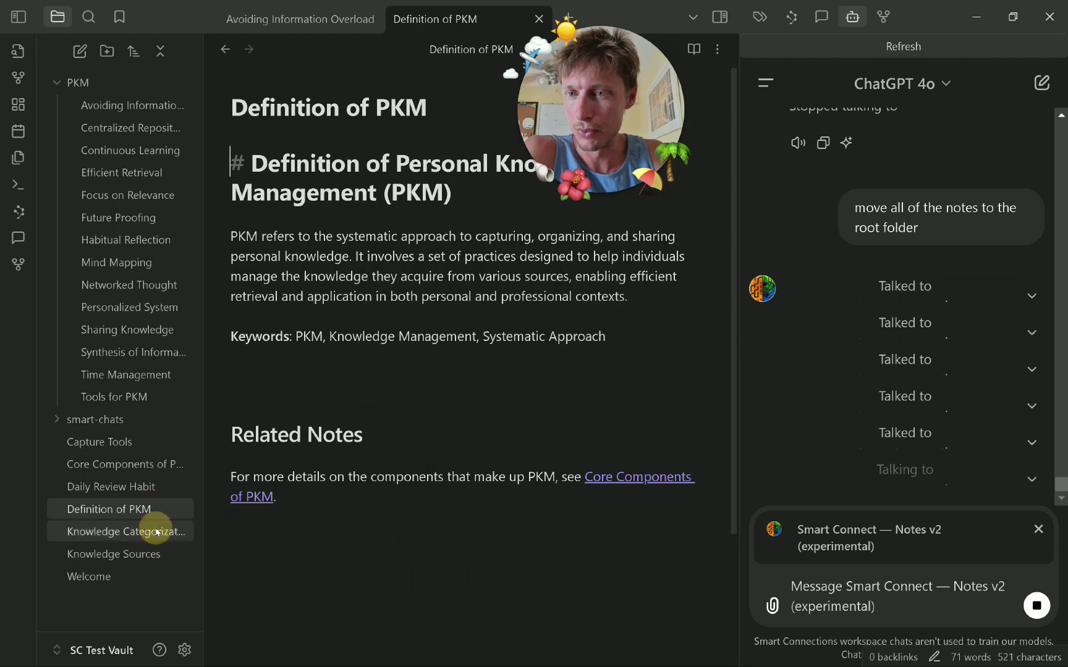
left_click(155, 491)
left_click(157, 464)
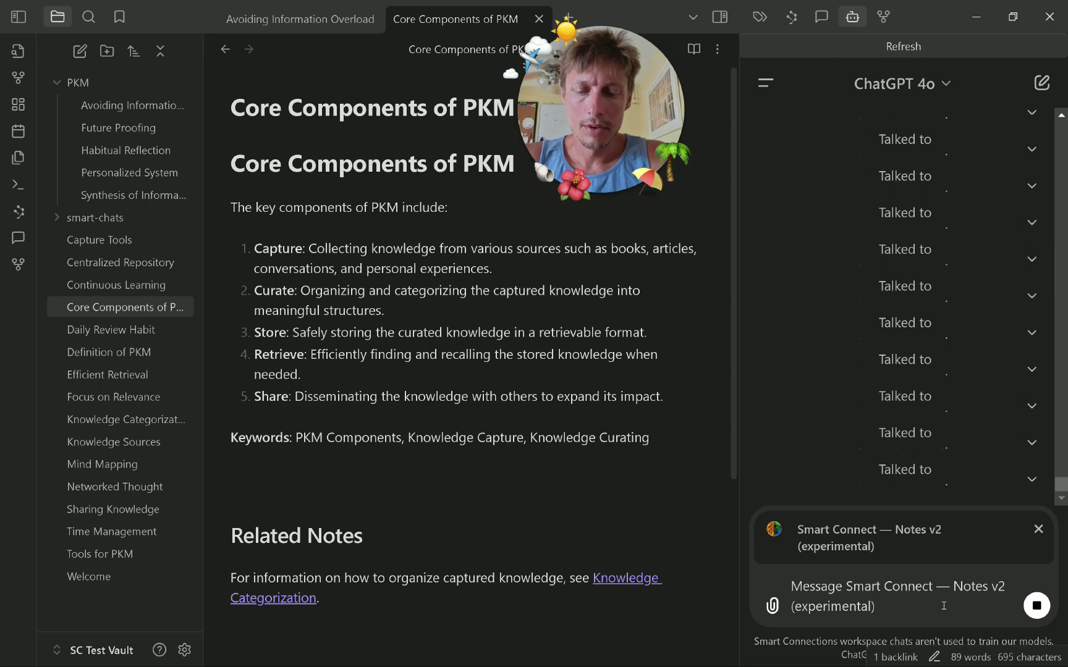
Draft the request 'Find connections to my daily review habit note' and select all of it.
type("Find connections to")
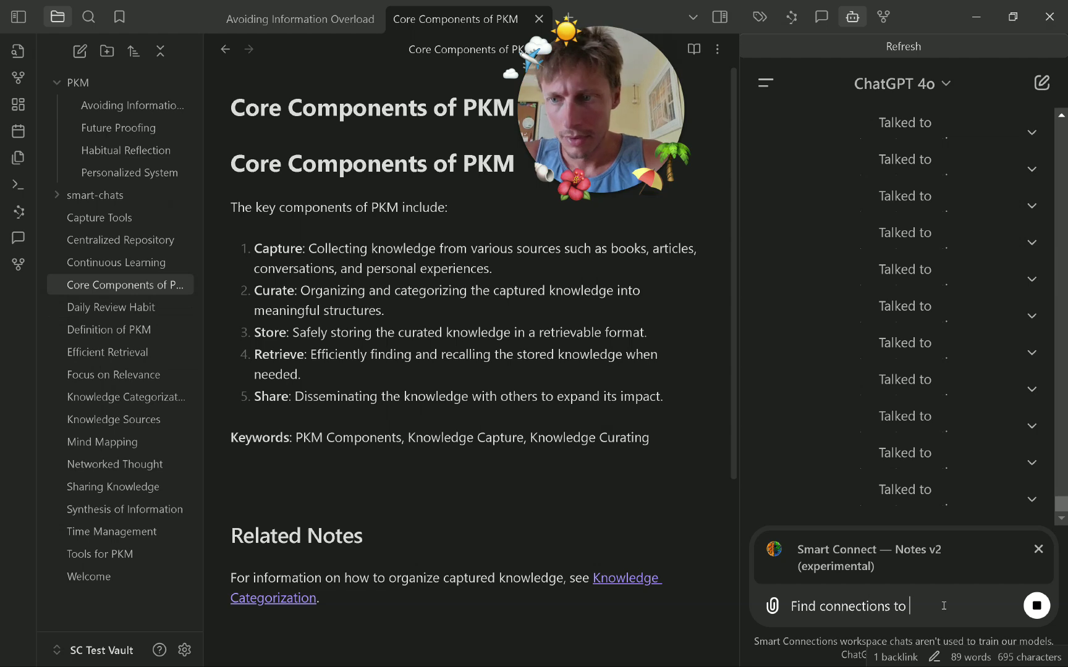
type(" m")
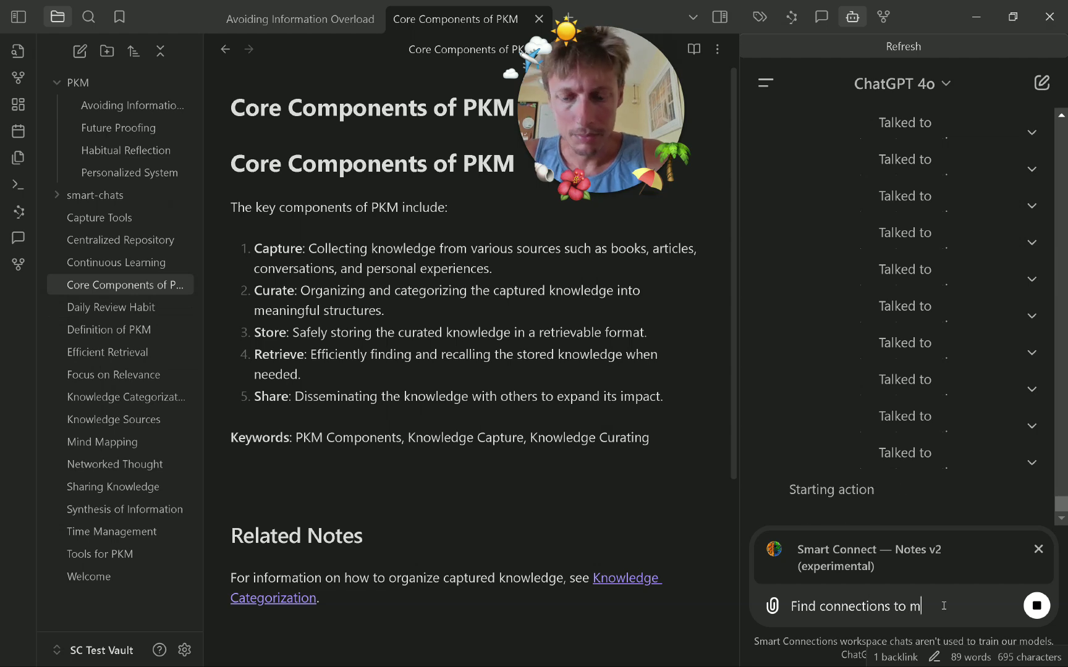
type("y daily review habit note# Future Proofing")
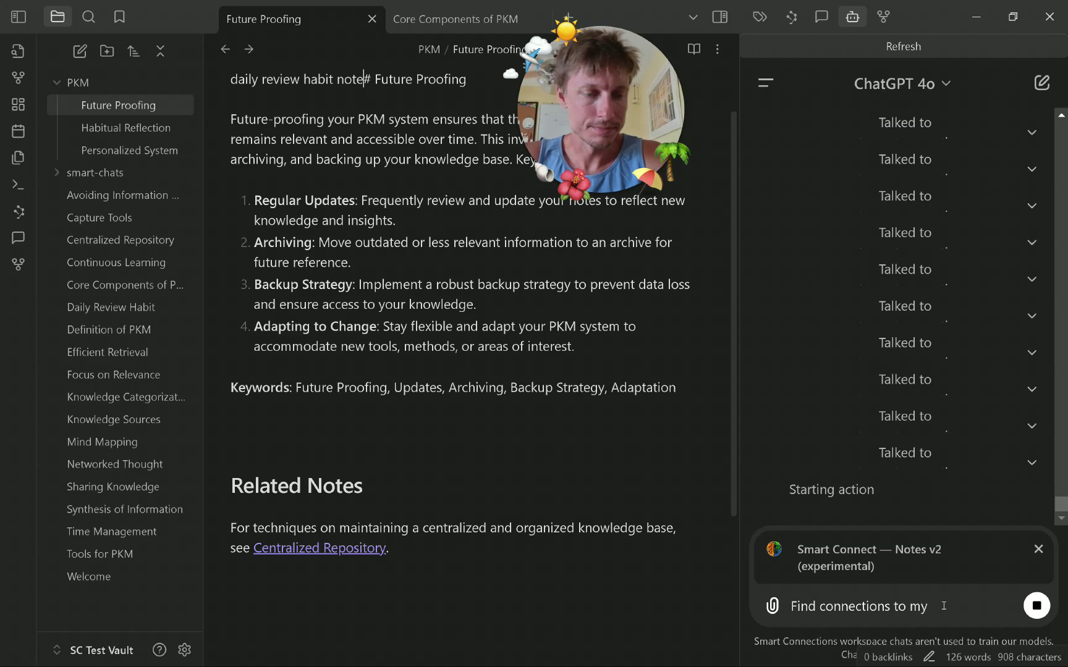
left_click(943, 606)
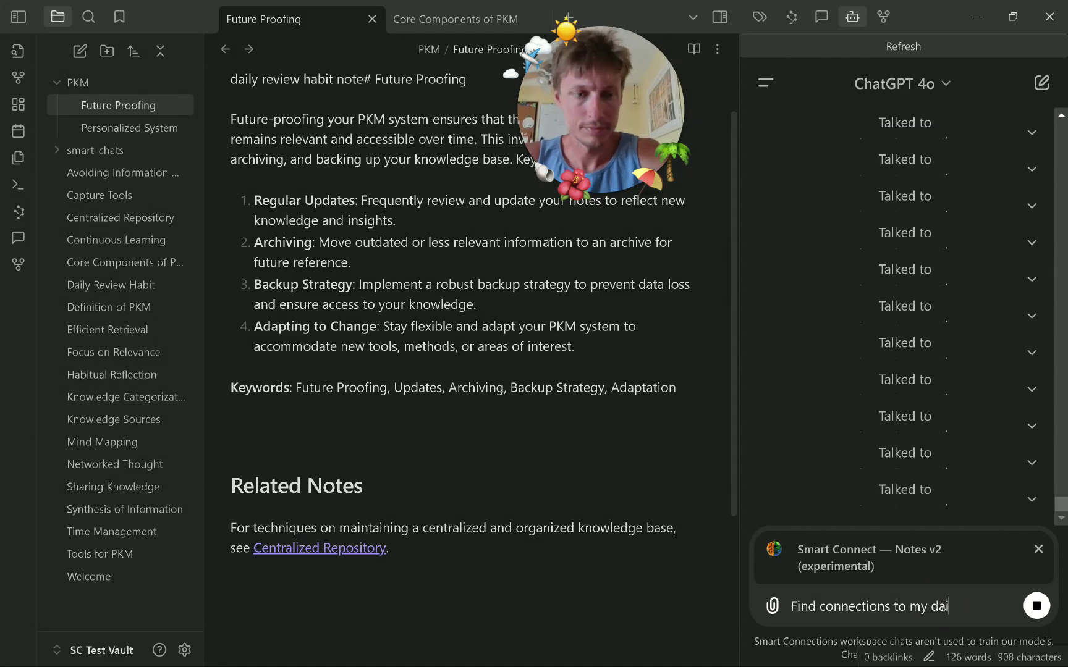
type("w habi")
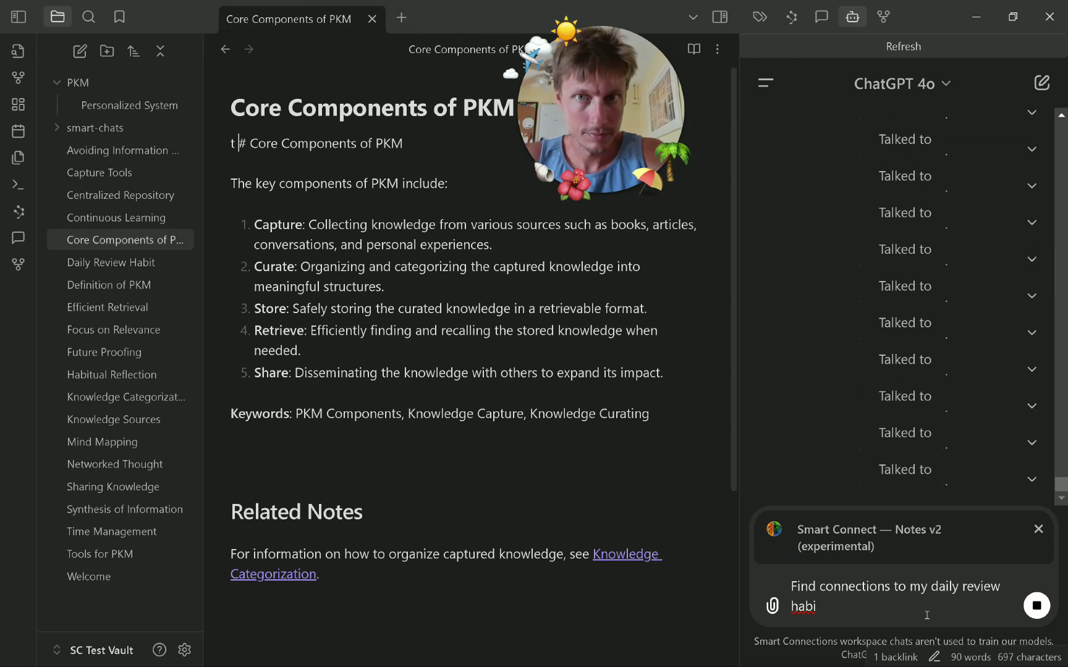
type("t note")
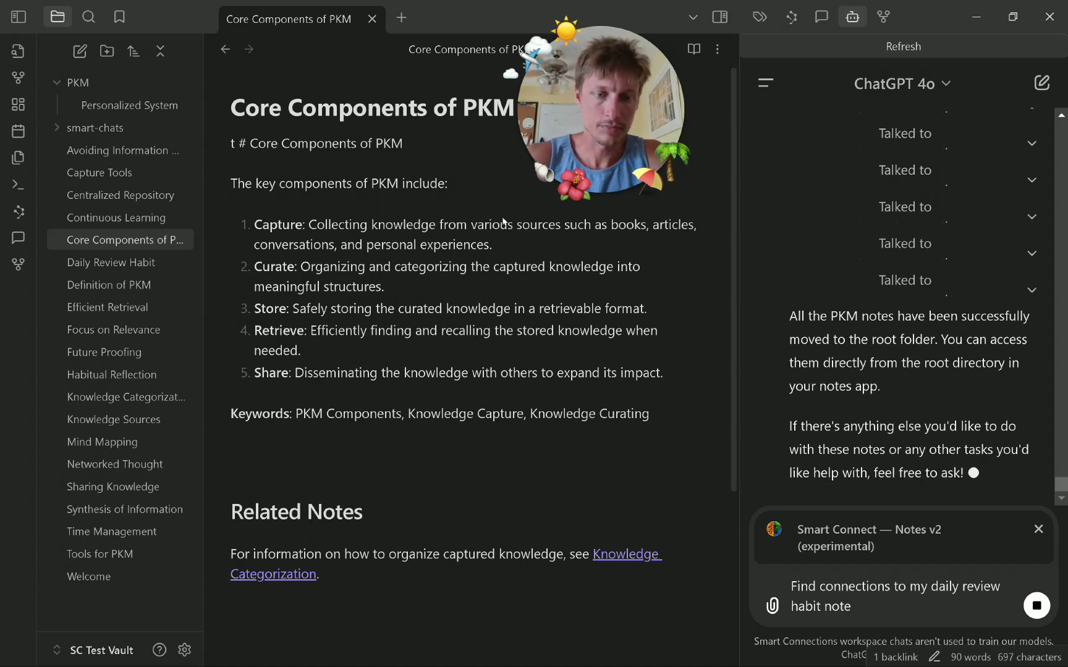
key("ctrl+a")
Refresh the Smart Connections embeddings from the plugin settings.
left_click(189, 644)
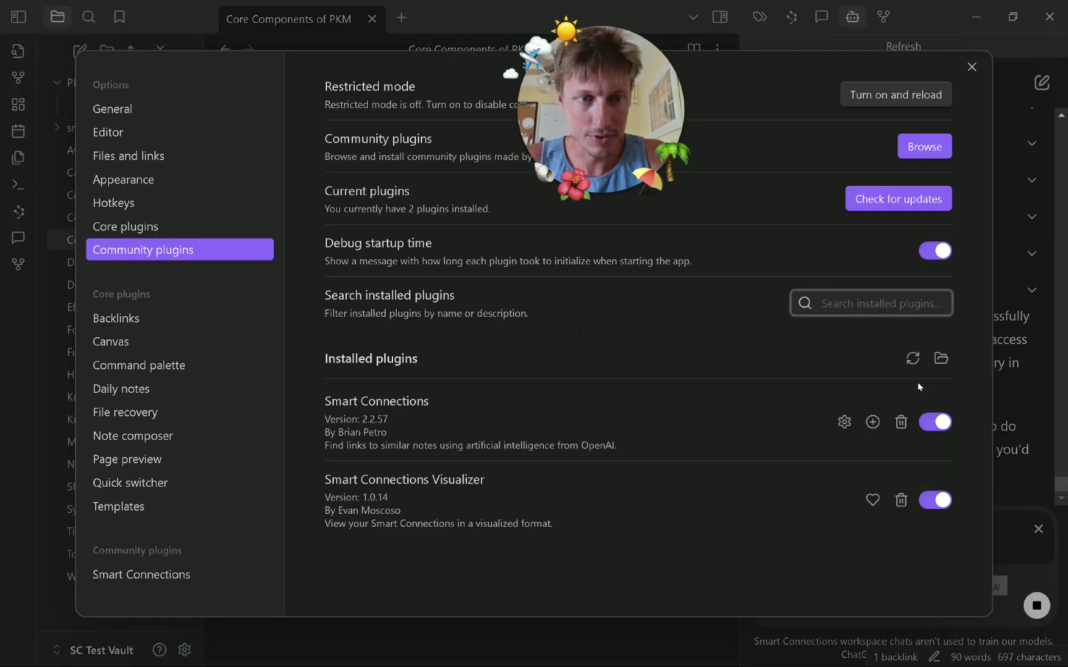
left_click(844, 422)
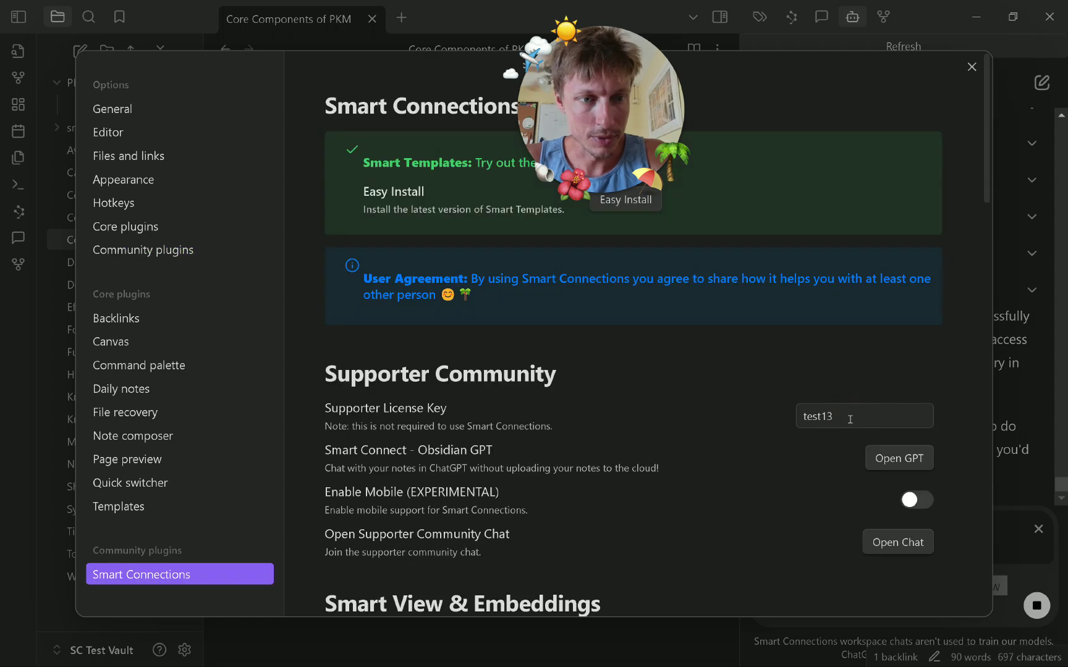
scroll(849, 423, "down", 15)
left_click(889, 160)
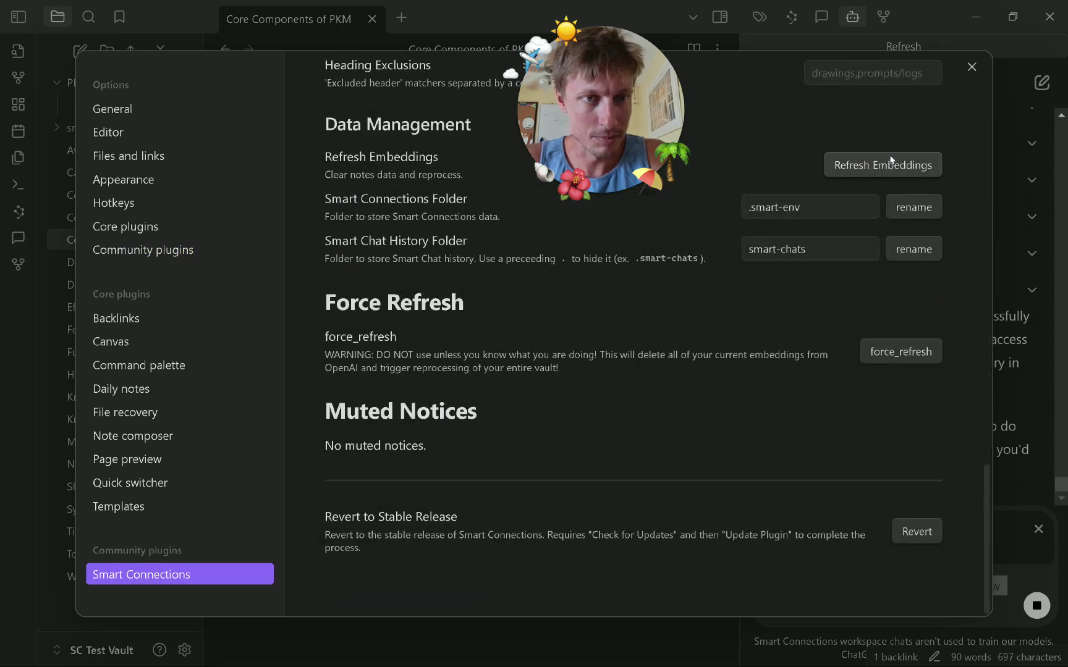
left_click(1025, 140)
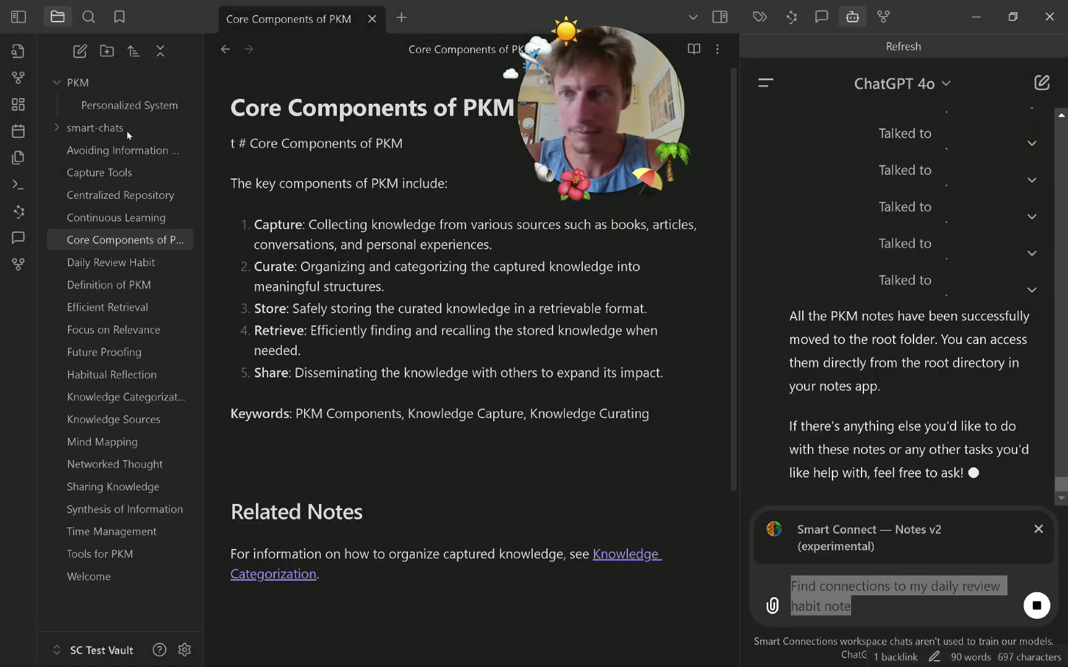
Move Personalized System to the vault root and delete the emptied PKM folder.
left_click(108, 106)
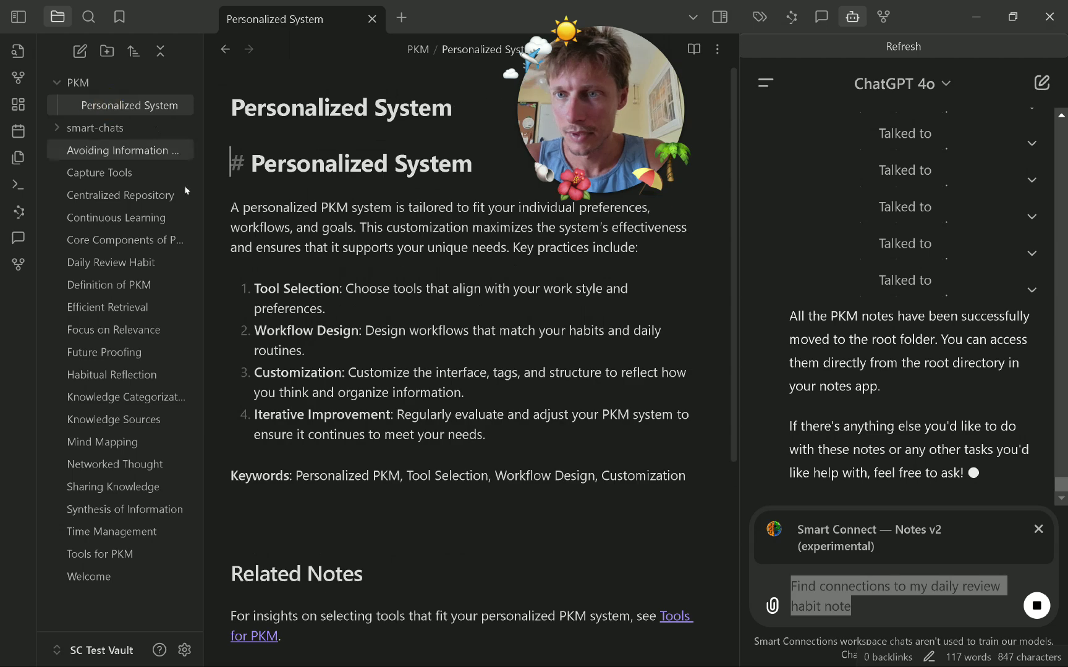
left_click_drag(138, 110, 170, 458)
right_click(79, 81)
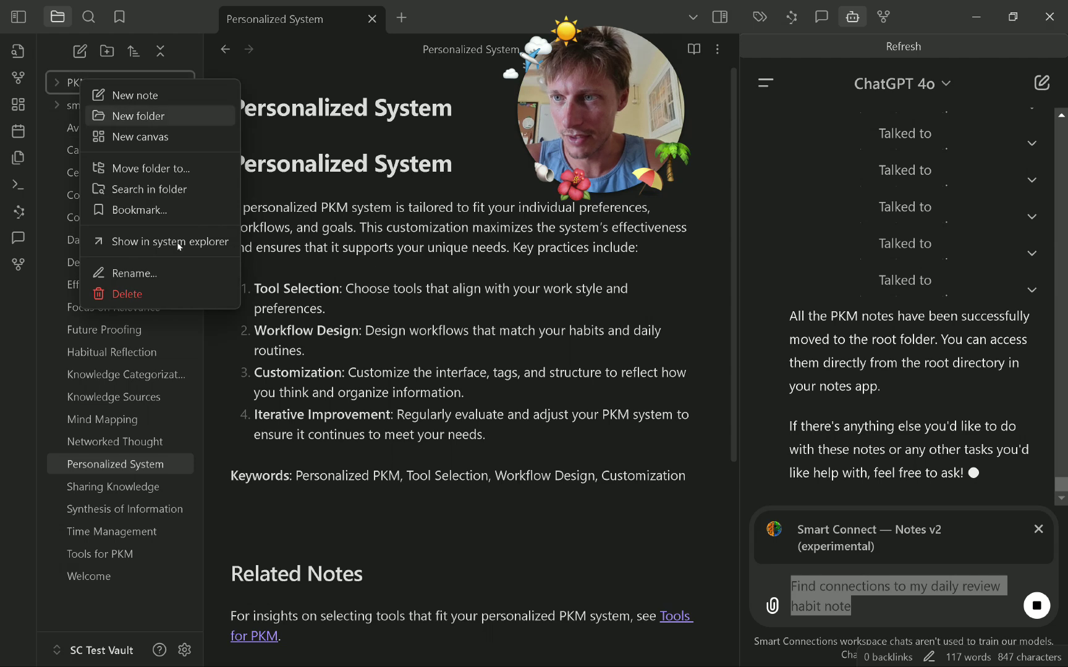
left_click(173, 294)
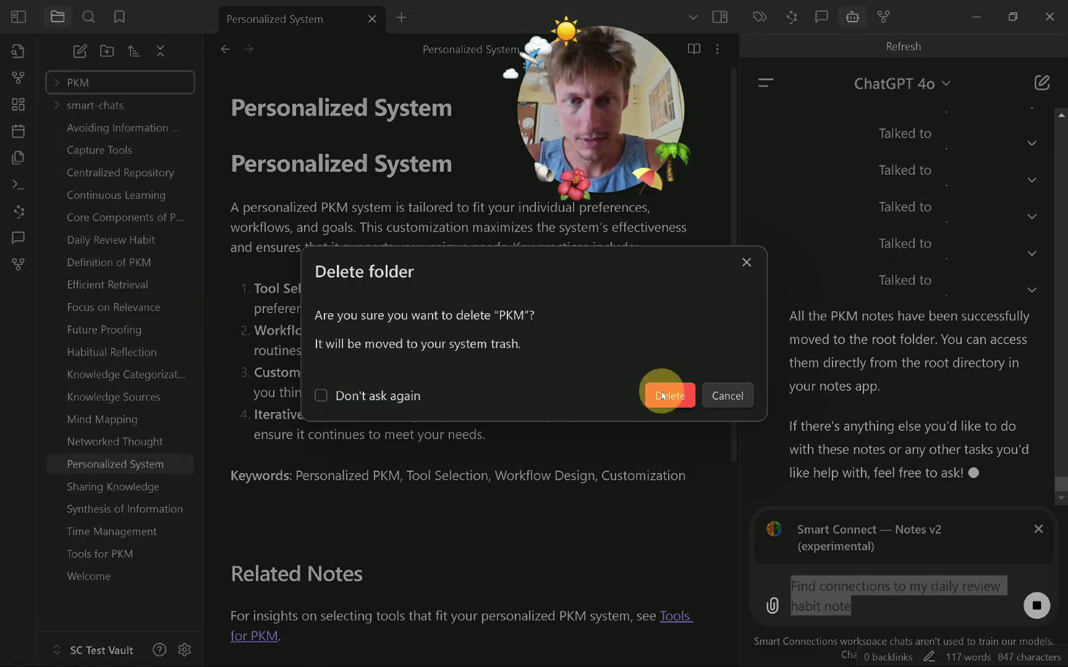
left_click(654, 398)
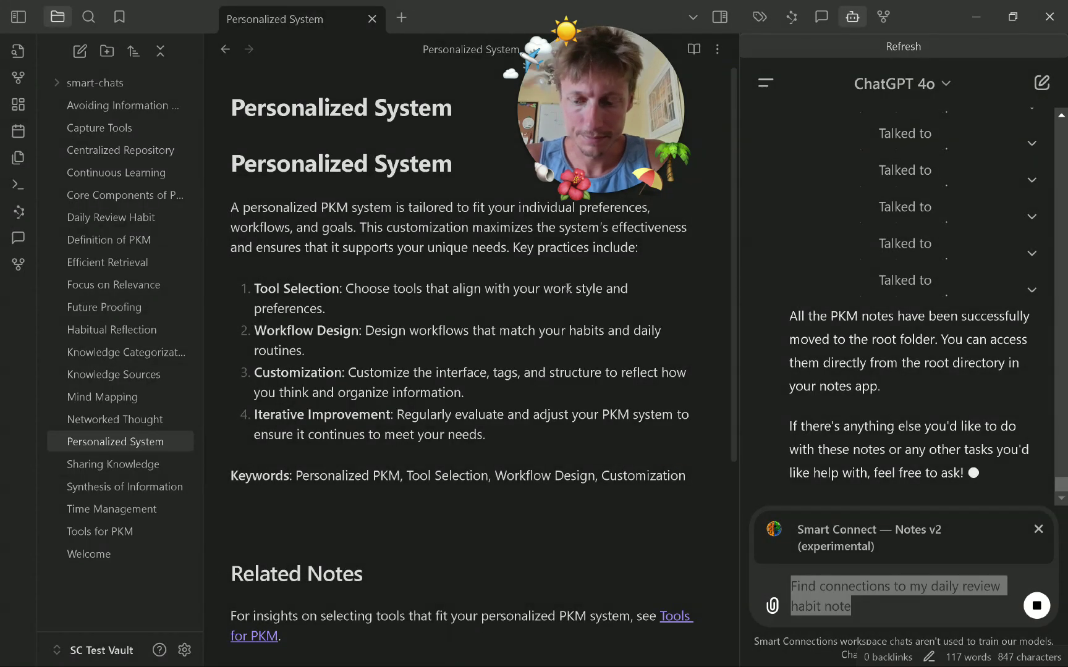
key("super")
left_click(233, 479)
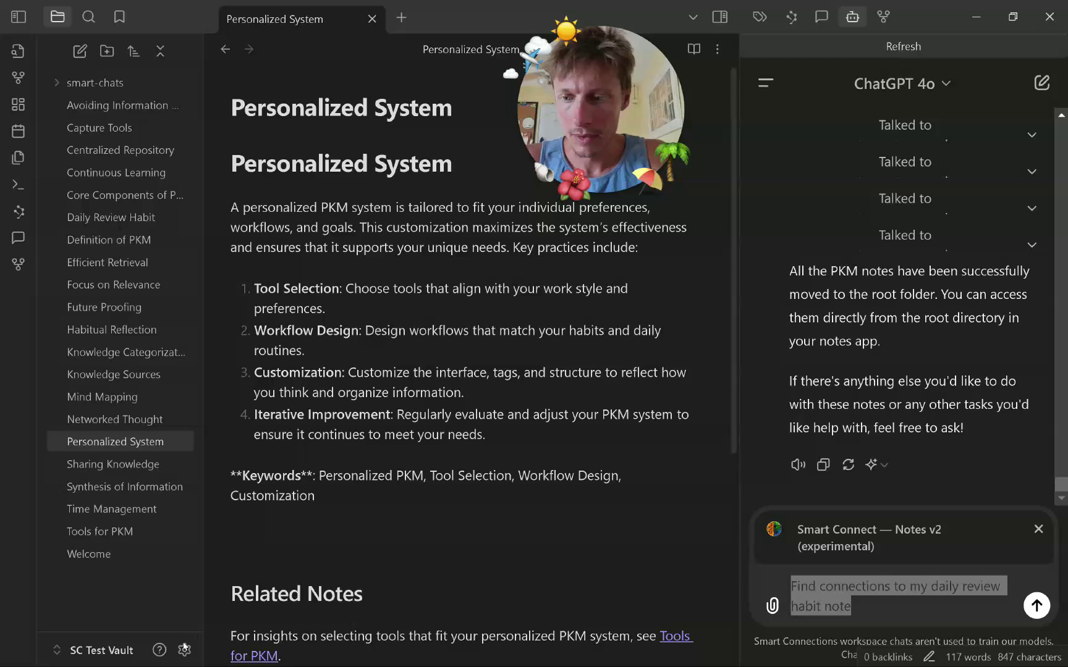
Run force_refresh in Smart Connections settings, confirming once and cancelling the second prompt.
left_click(185, 649)
scroll(835, 424, "down", 15)
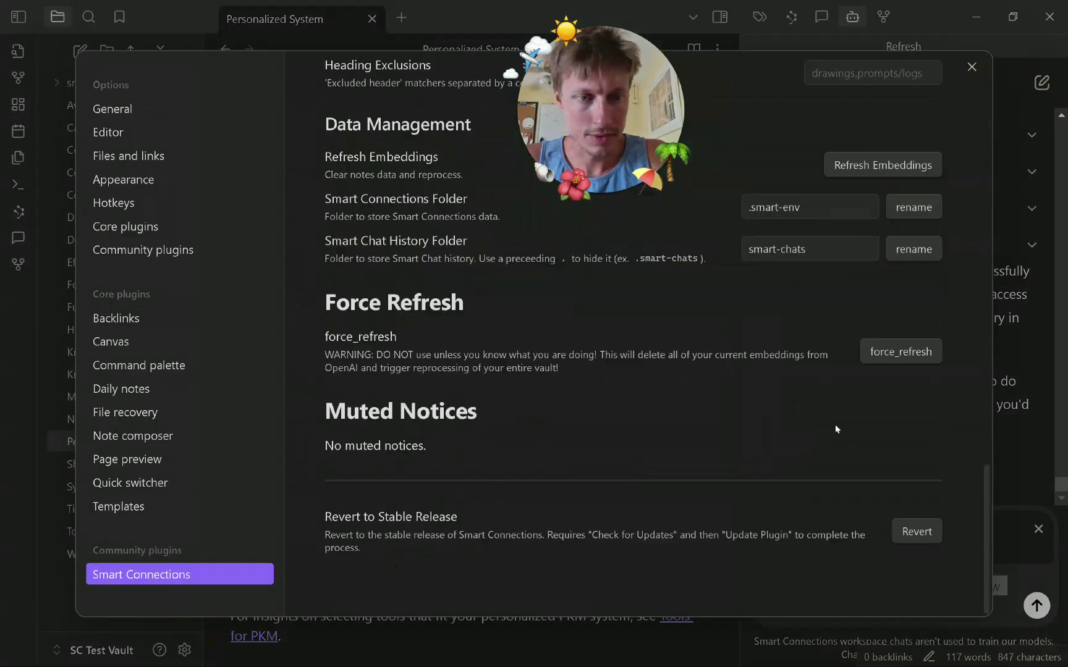
left_click(903, 352)
left_click(680, 350)
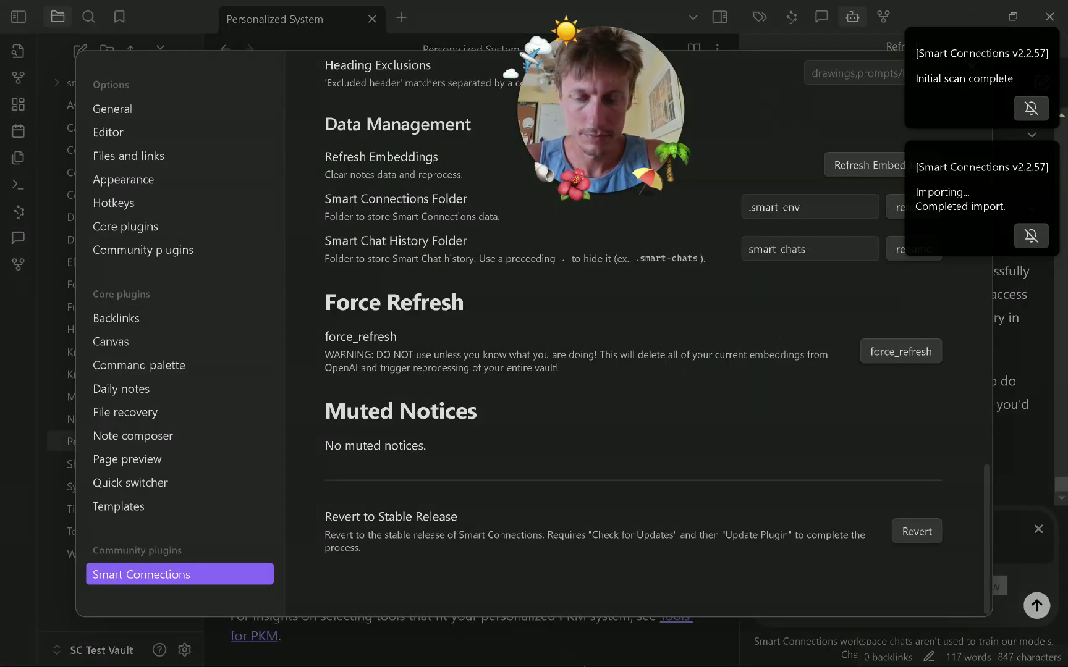
key("super")
left_click(750, 654)
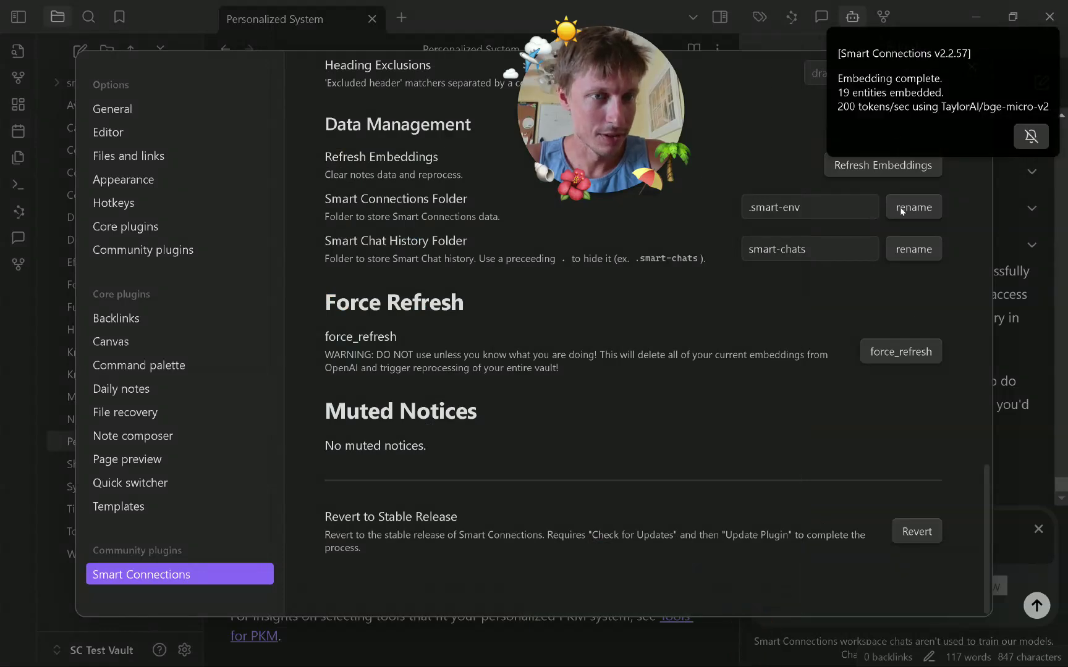
left_click(903, 354)
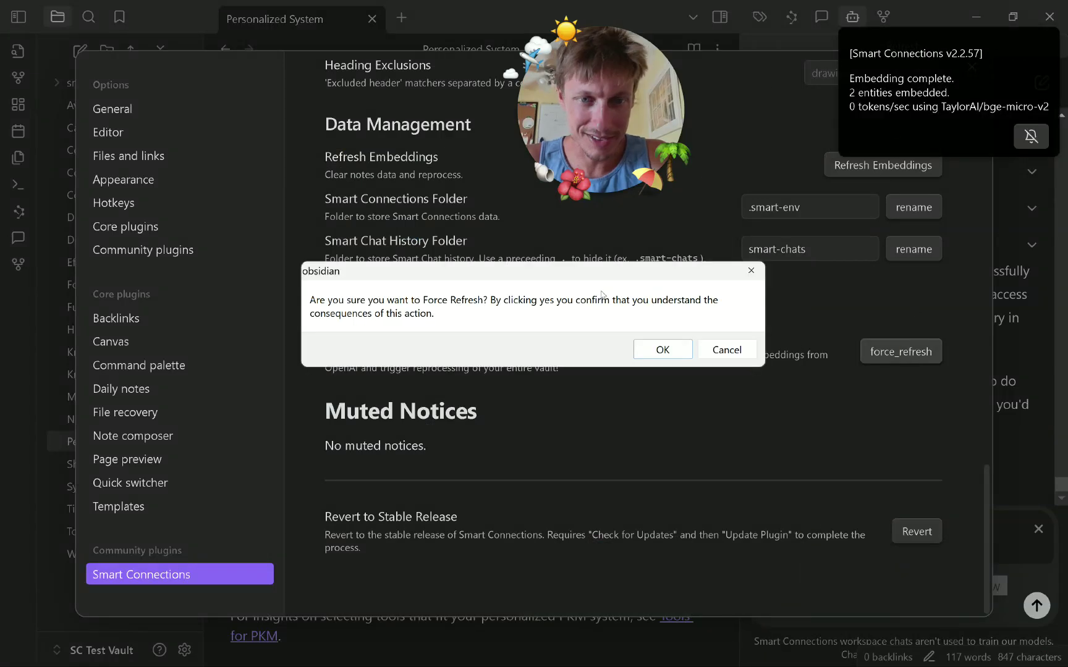
left_click(715, 349)
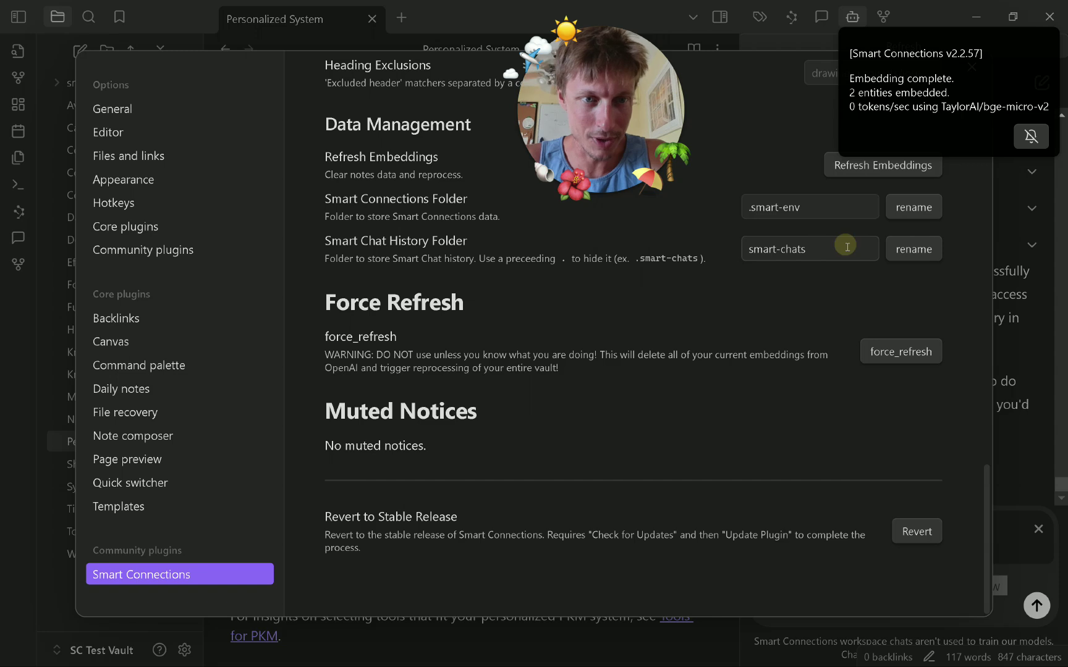
double_click(846, 248)
double_click(847, 249)
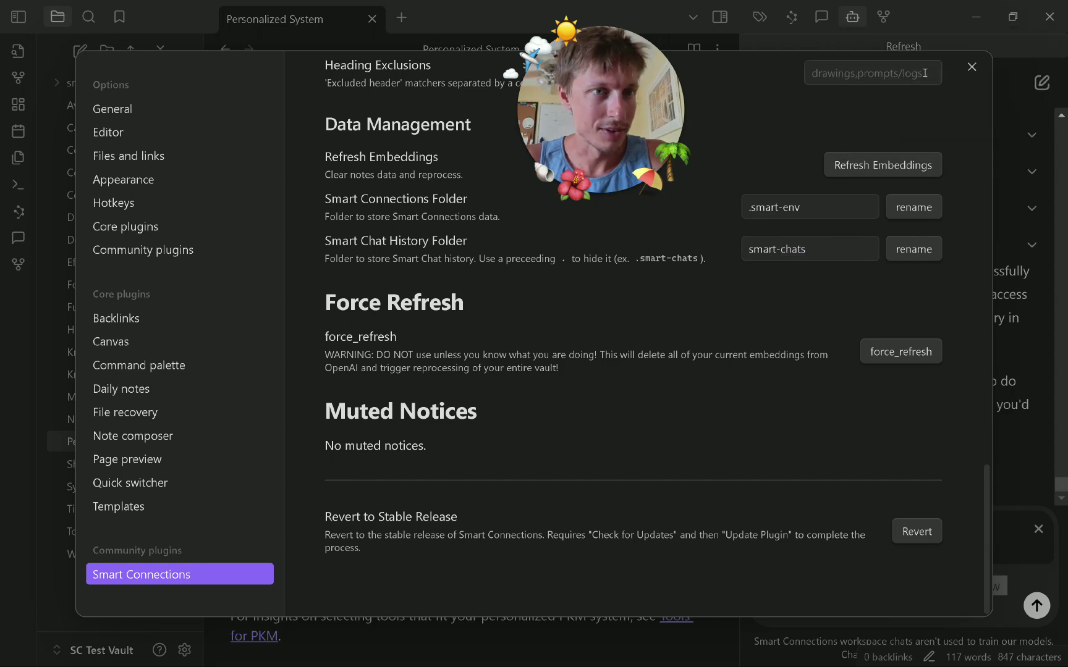
left_click(974, 67)
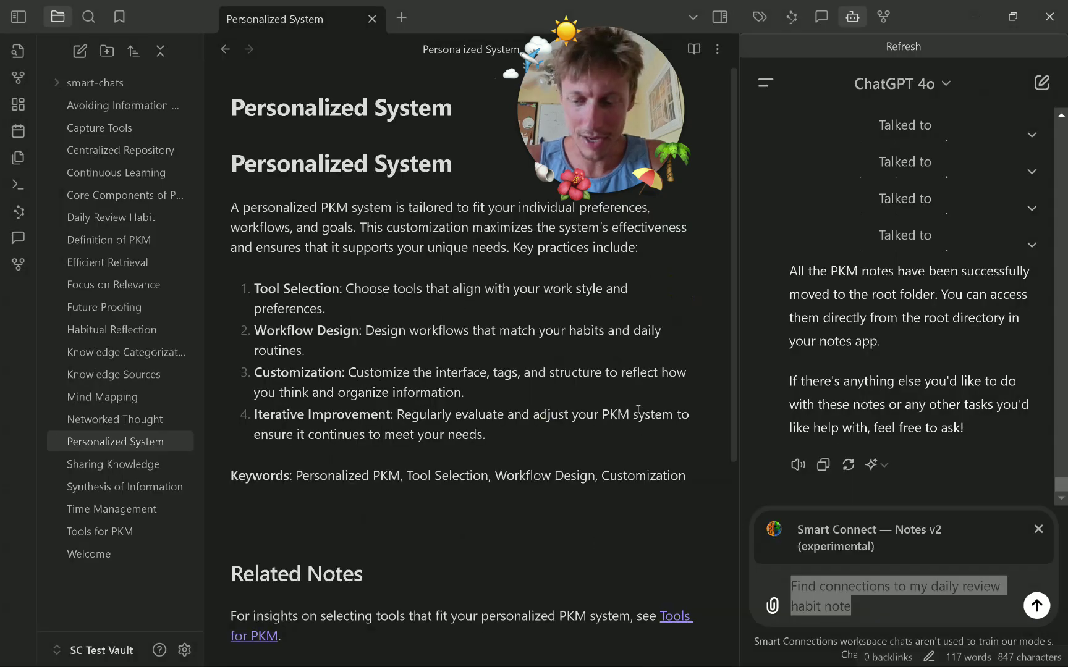
Show the Smart Connections related-notes list and refresh the scores for Future Proofing.
key("super")
key("super")
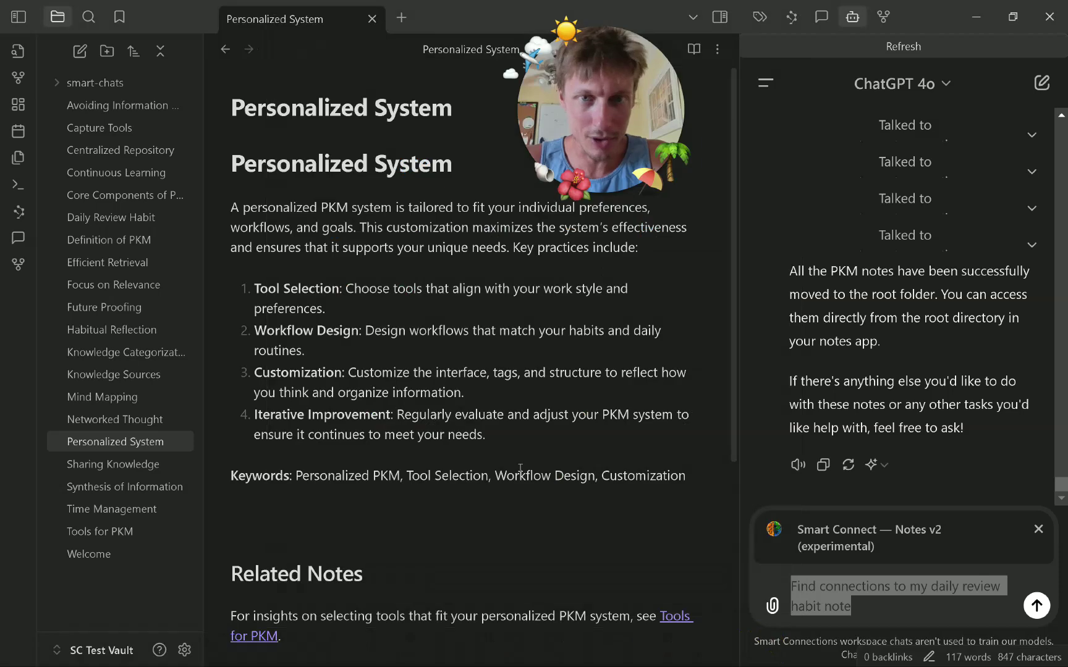
left_click(515, 360)
left_click(425, 513)
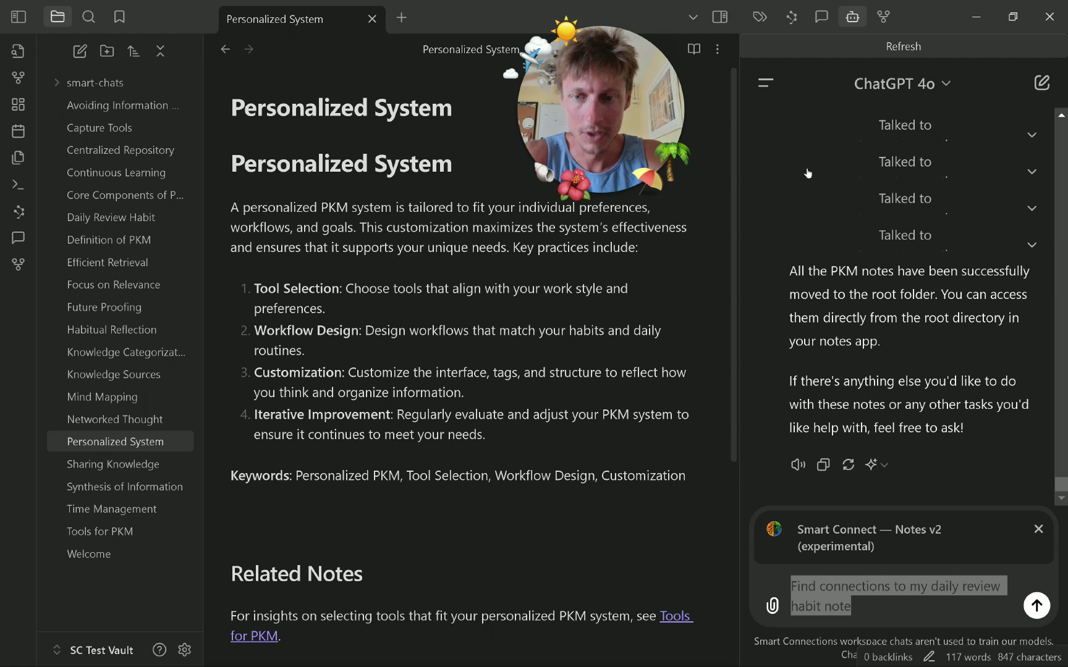
left_click(790, 16)
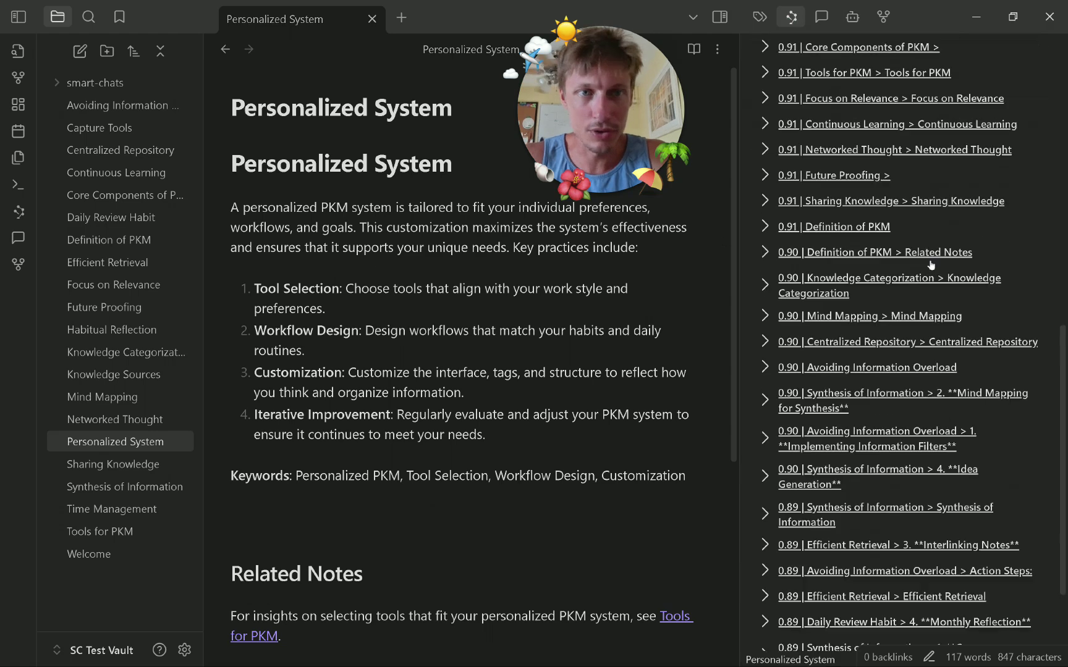
left_click(173, 307)
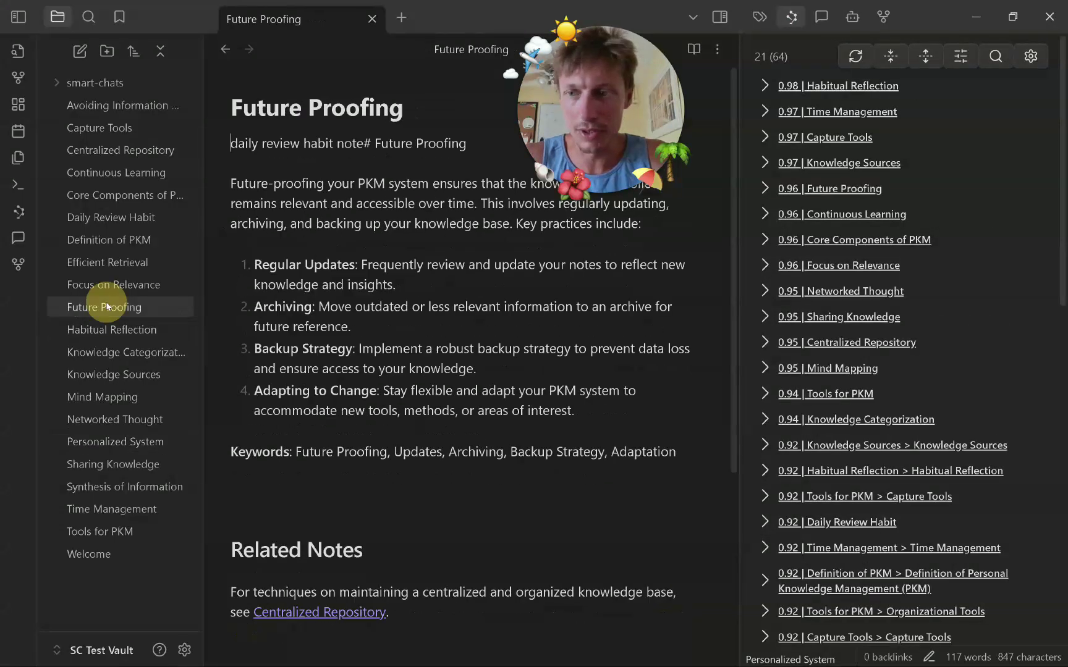
left_click(847, 58)
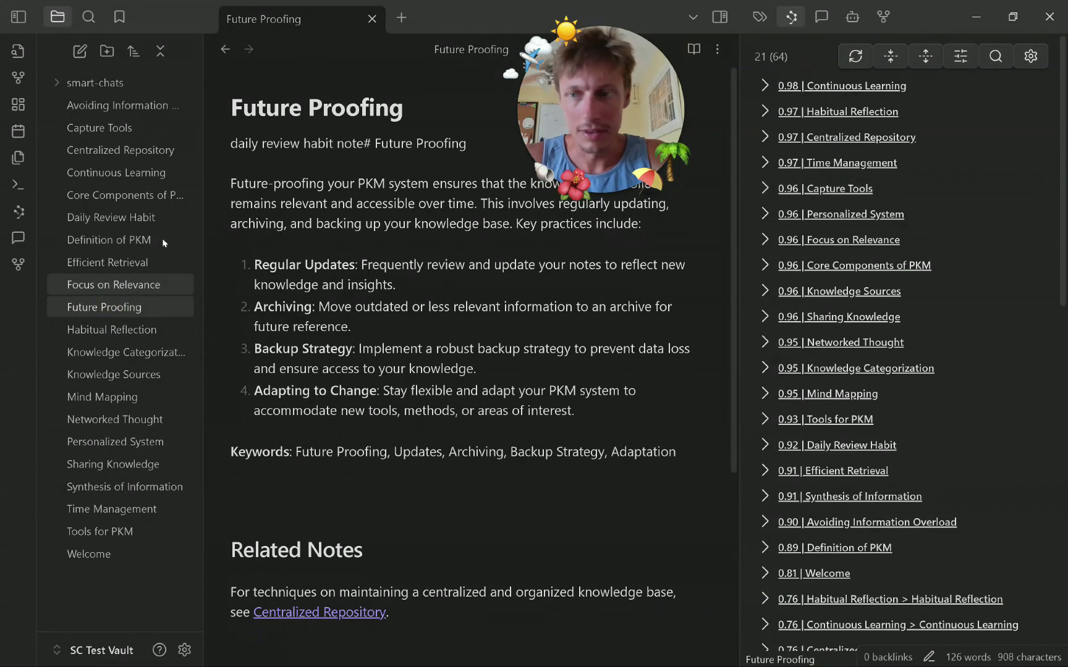
Open Definition of PKM, then Continuous Learning with the Smart Connect chat beside it.
left_click(164, 240)
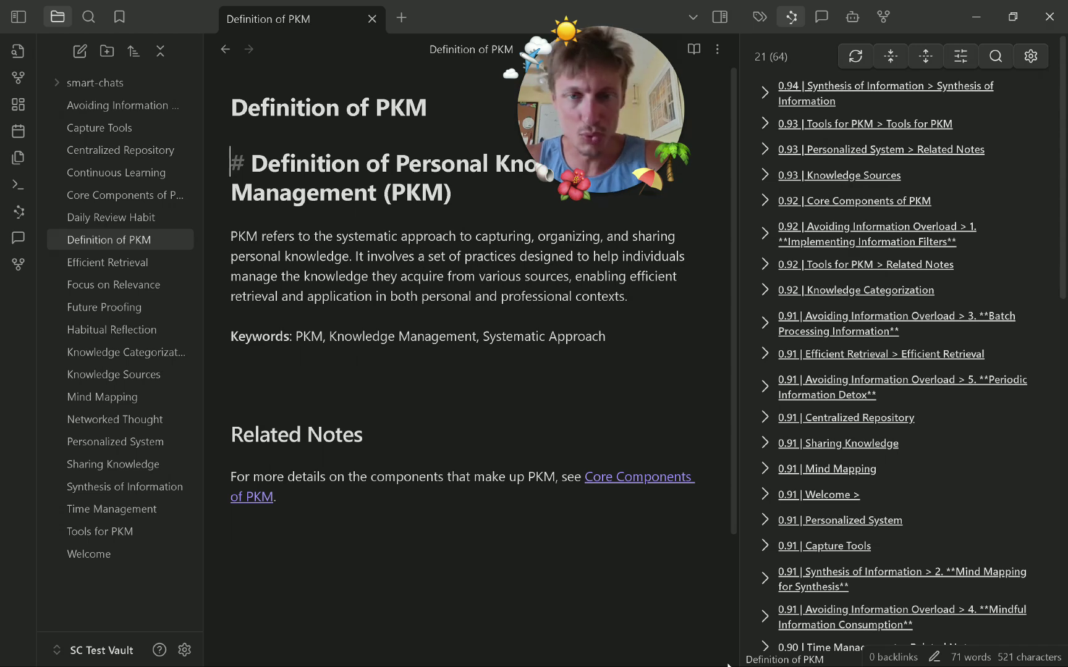
left_click(142, 175)
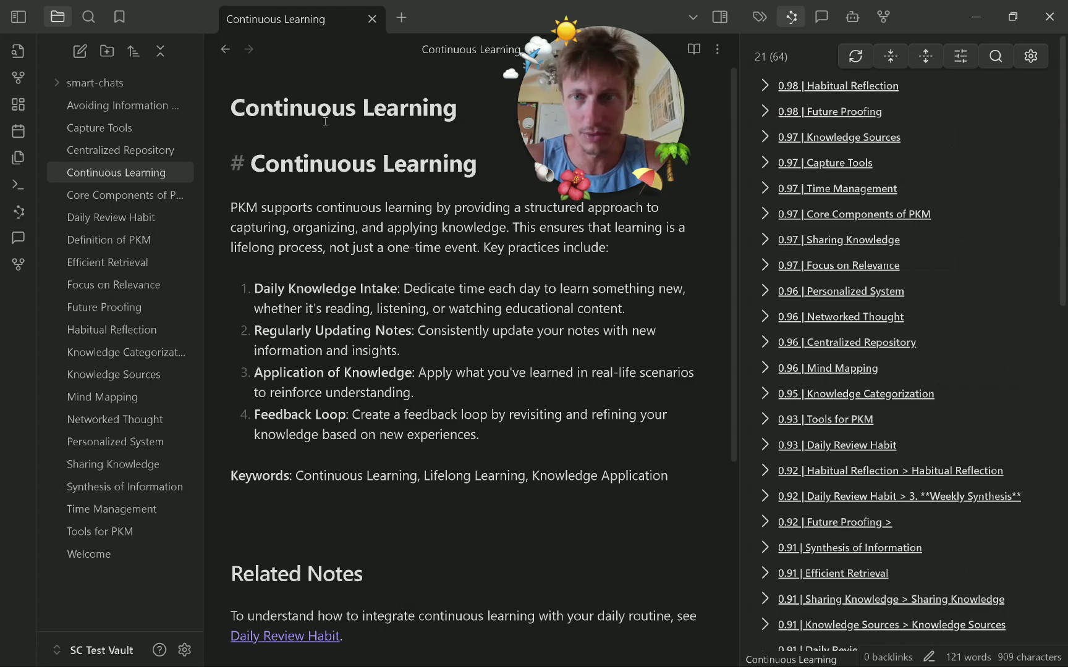
left_click(852, 17)
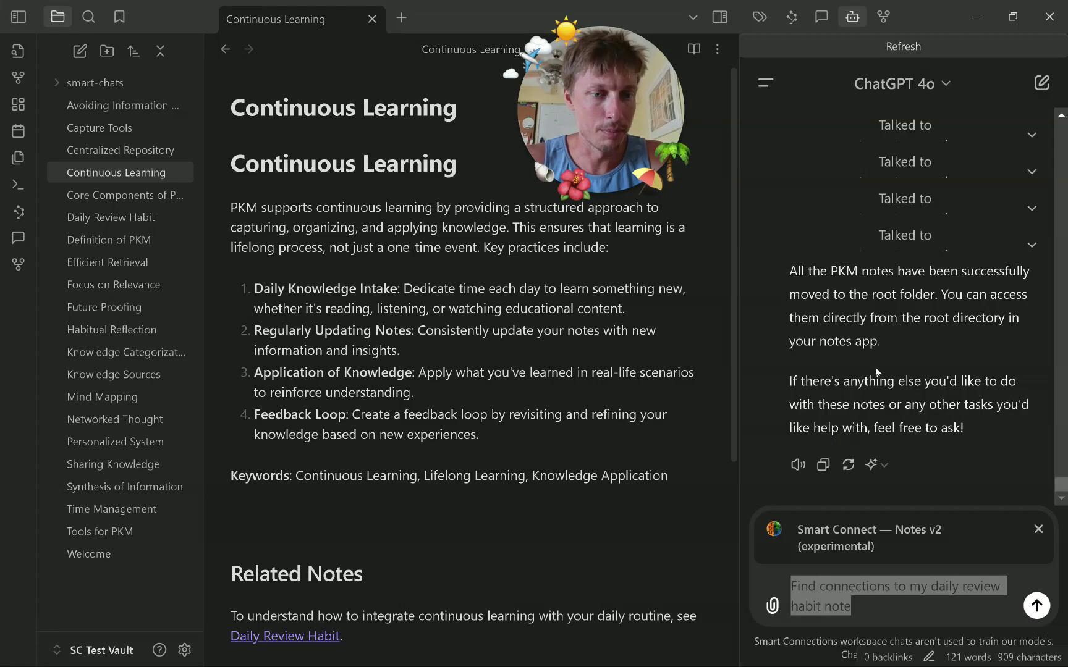
left_click(934, 612)
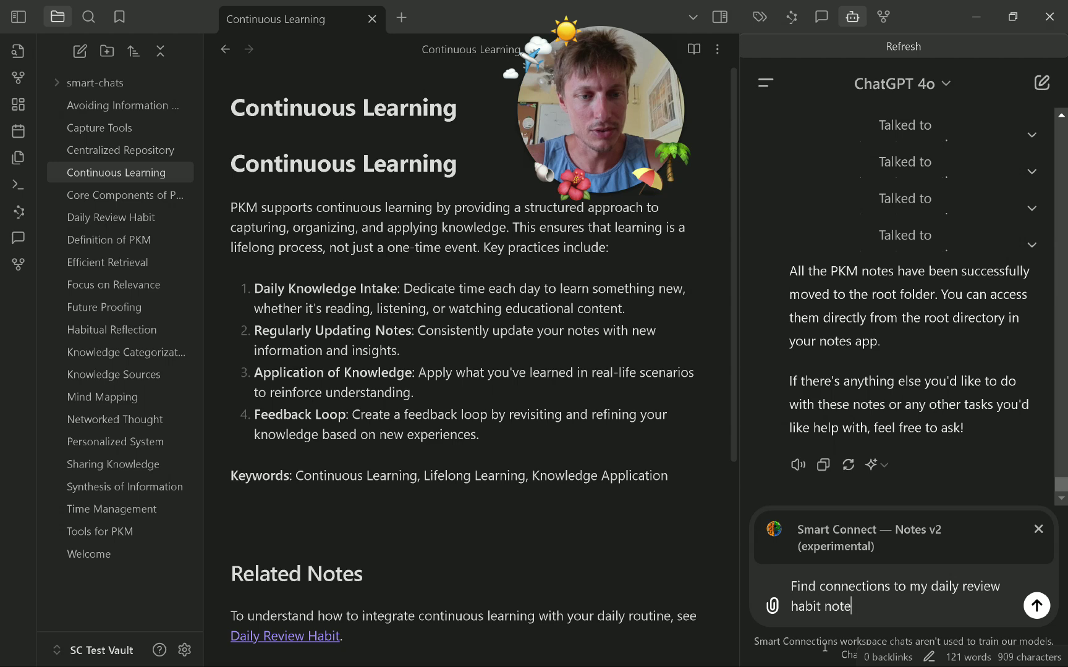
key("super")
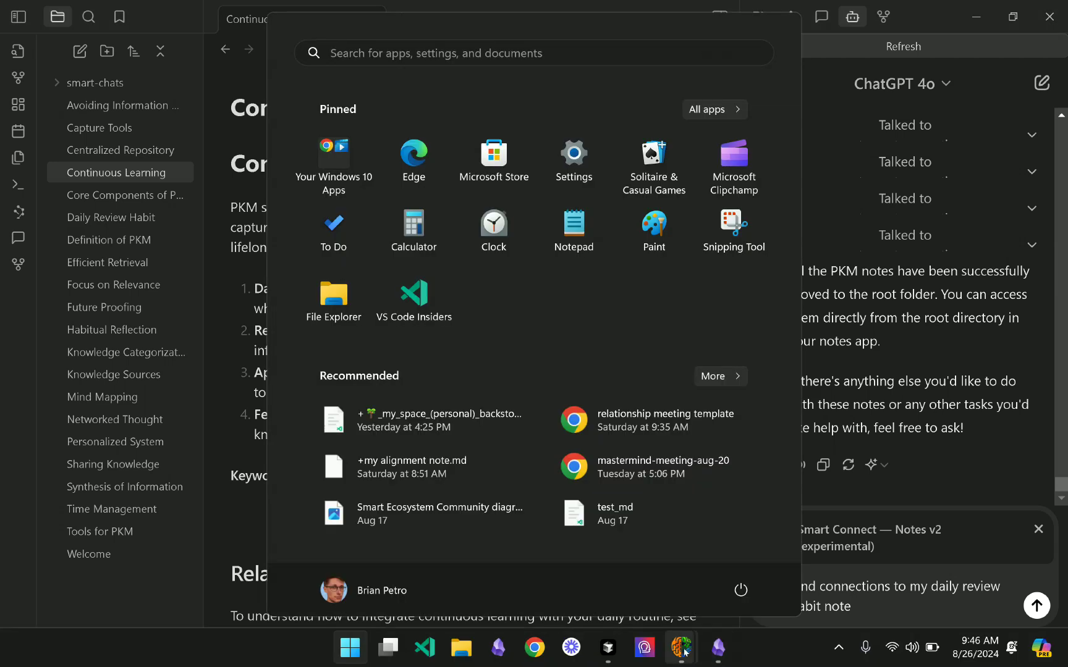
left_click(648, 552)
key("Escape")
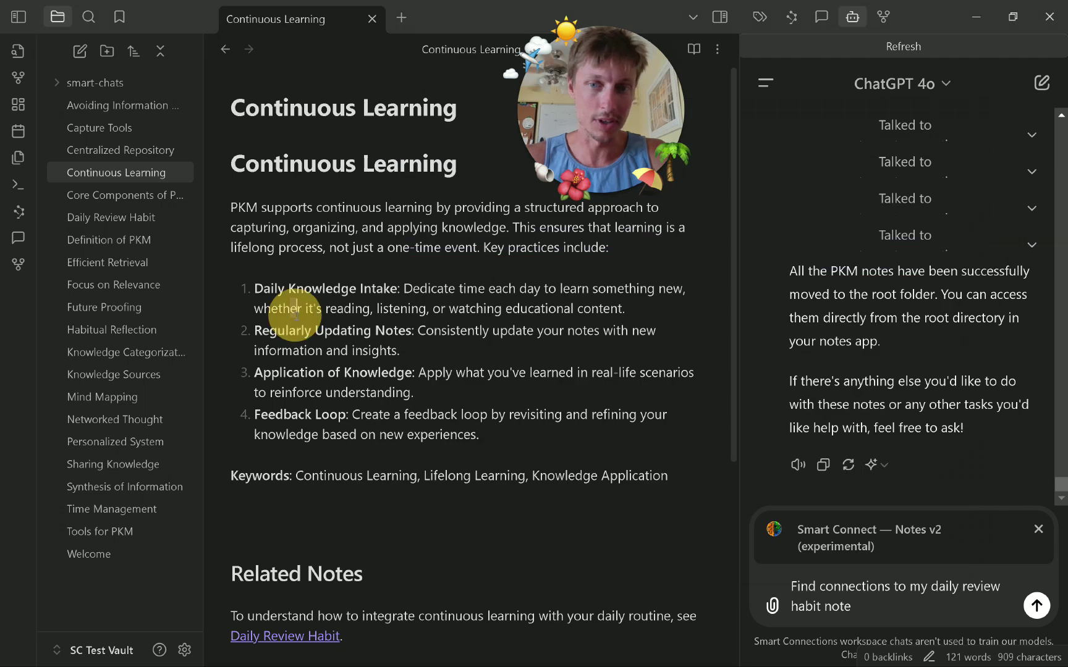
left_click(284, 307)
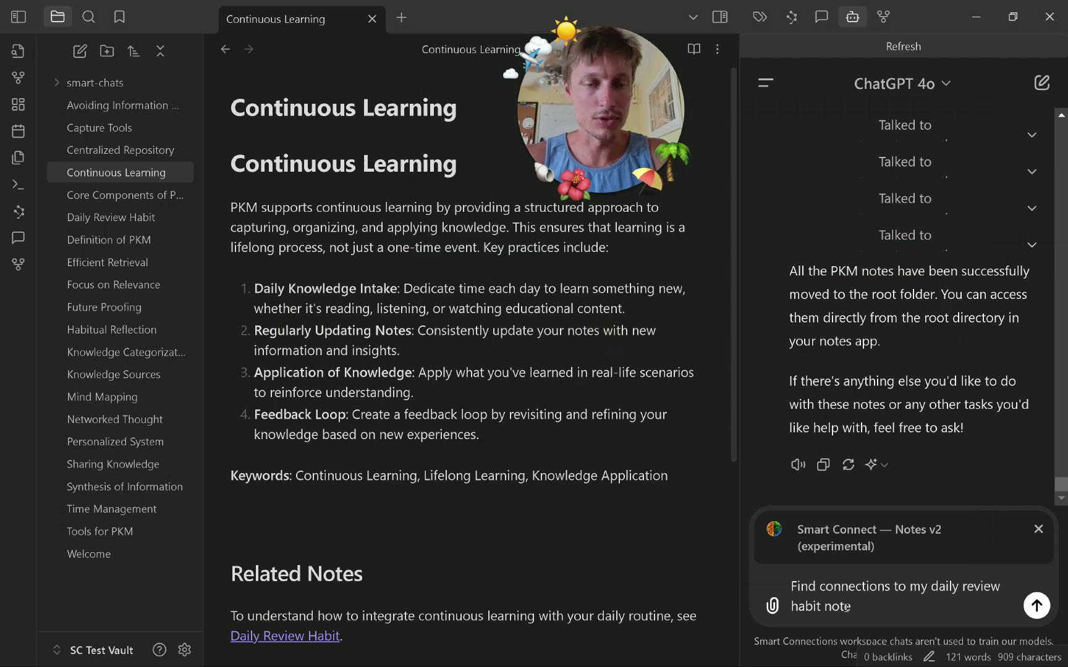
left_click(934, 617)
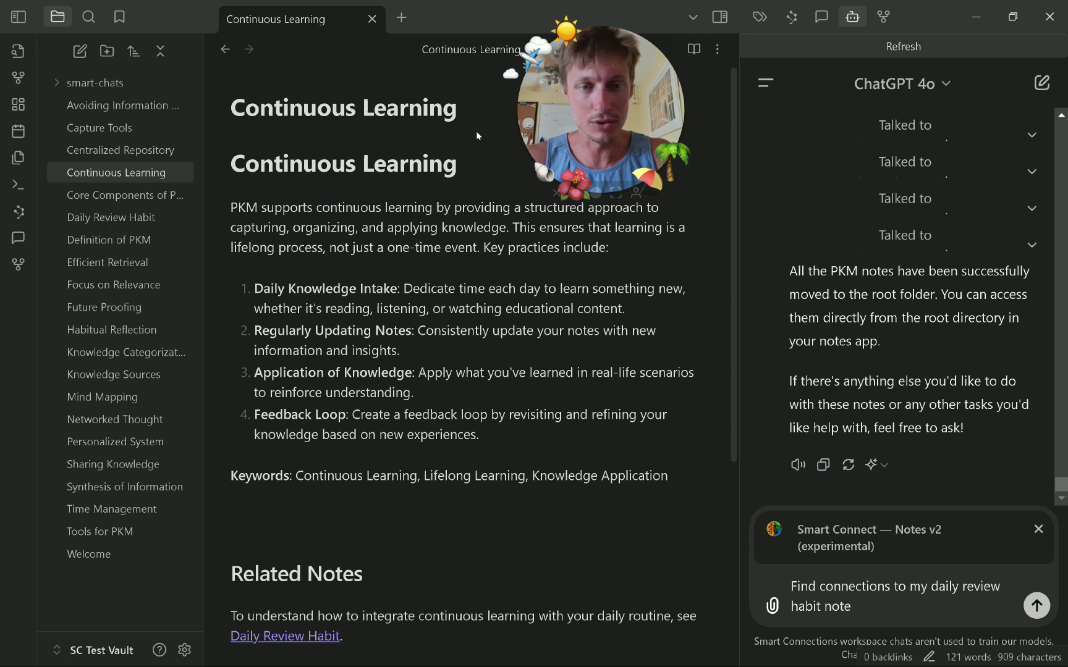
Send the daily review habit connections request and read the opening of the reply.
key("Return")
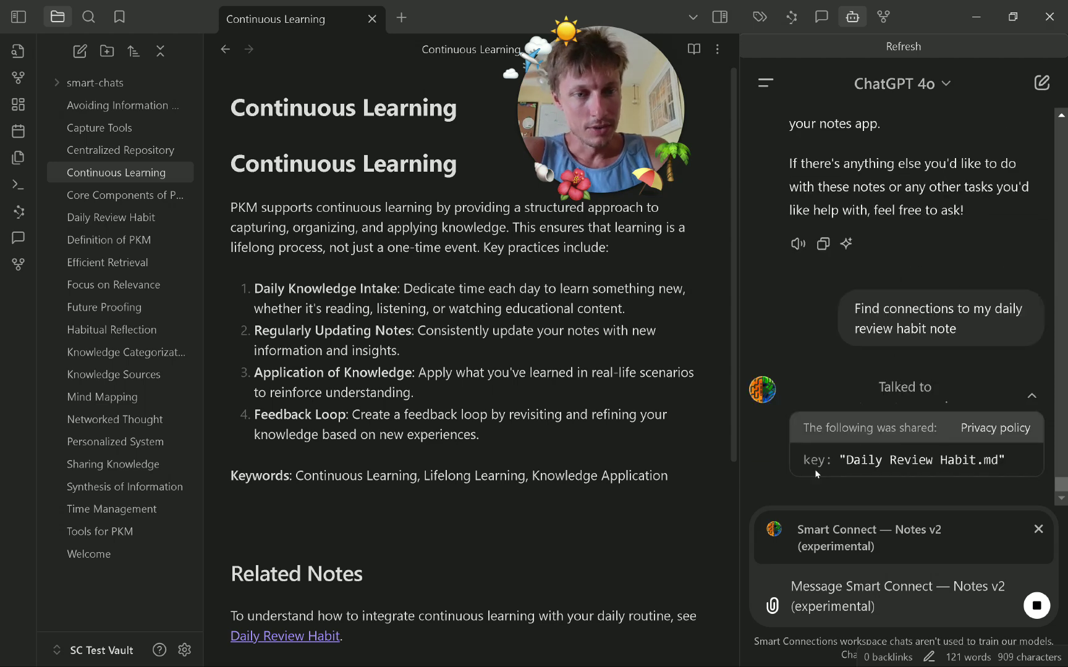
left_click_drag(843, 459, 998, 427)
left_click(926, 386)
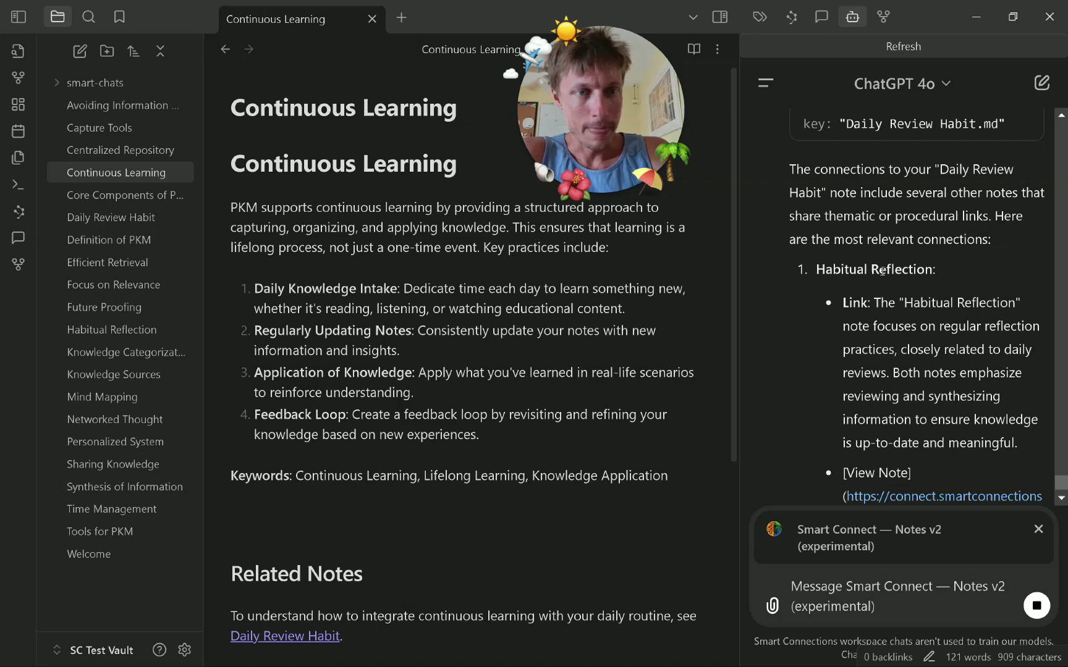
left_click_drag(914, 204, 1006, 203)
left_click(802, 235)
left_click_drag(837, 226, 926, 221)
left_click(900, 259)
left_click_drag(827, 248, 959, 249)
left_click(971, 248)
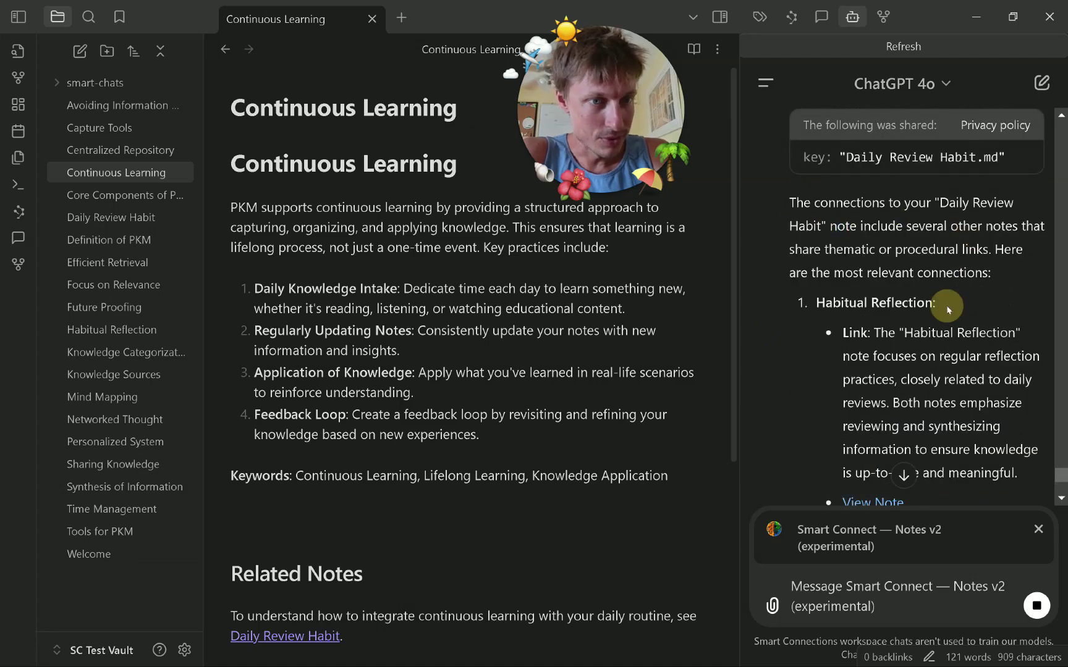
scroll(954, 284, "down", 4)
scroll(927, 296, "up", 4)
scroll(905, 314, "down", 1)
Open Daily Review Habit and review the Habitual Reflection and Avoiding Information Overload suggestions.
left_click_drag(824, 215, 964, 224)
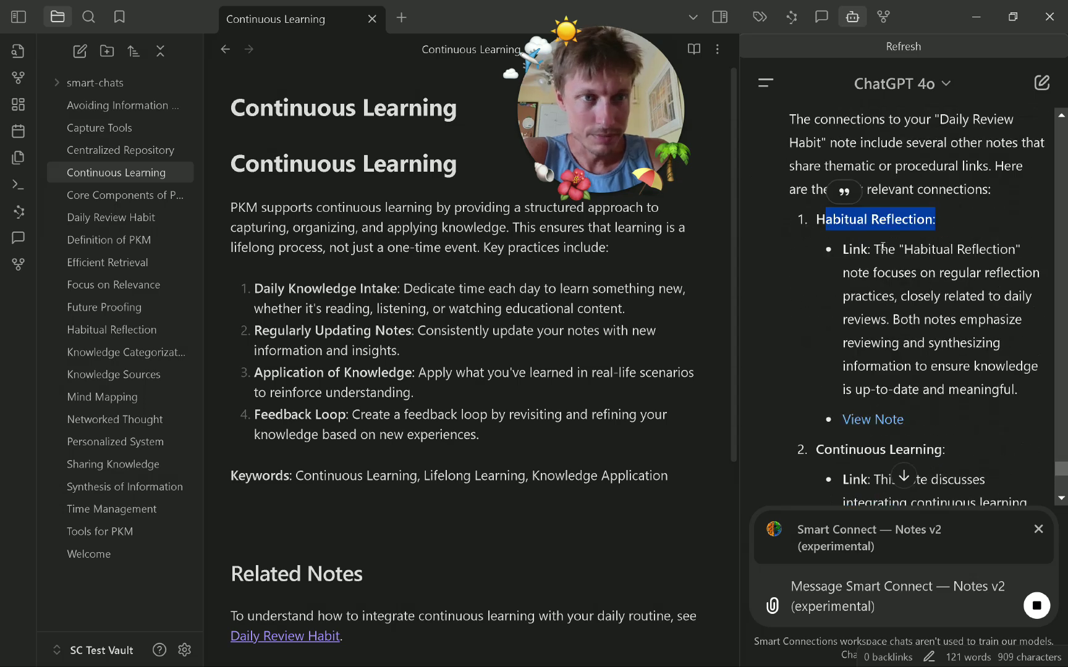
left_click(117, 219)
left_click(817, 222)
left_click_drag(817, 220, 936, 220)
scroll(935, 288, "down", 2)
scroll(934, 288, "down", 1)
left_click(830, 208)
left_click_drag(810, 390, 1065, 396)
left_click(981, 389)
scroll(982, 278, "up", 5)
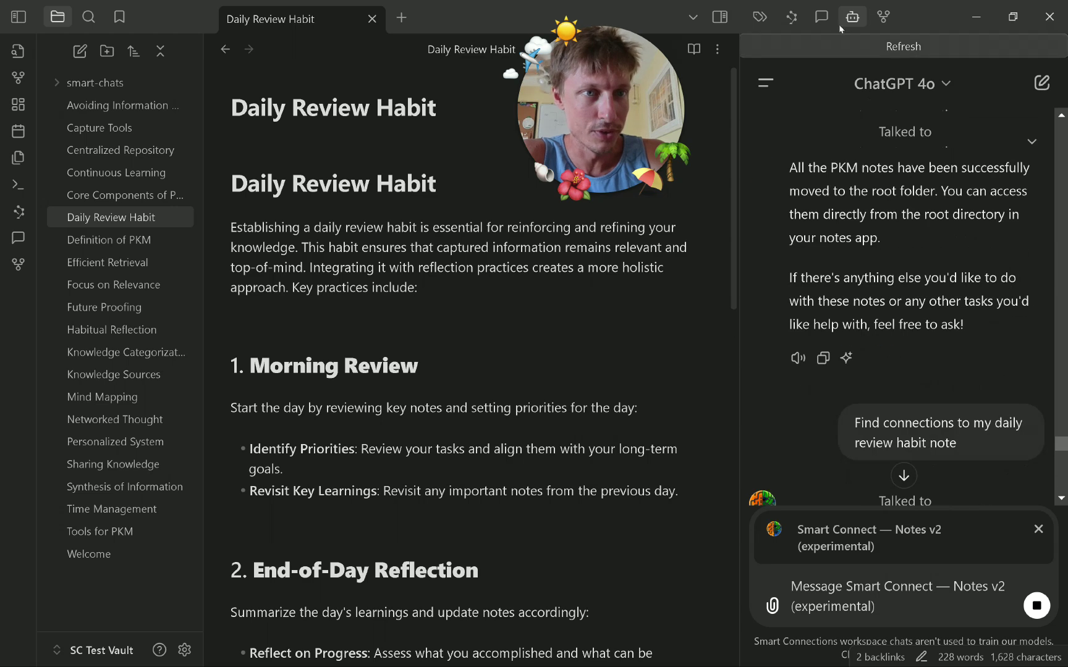
Show and refresh the Smart Connections related-notes list.
left_click(884, 17)
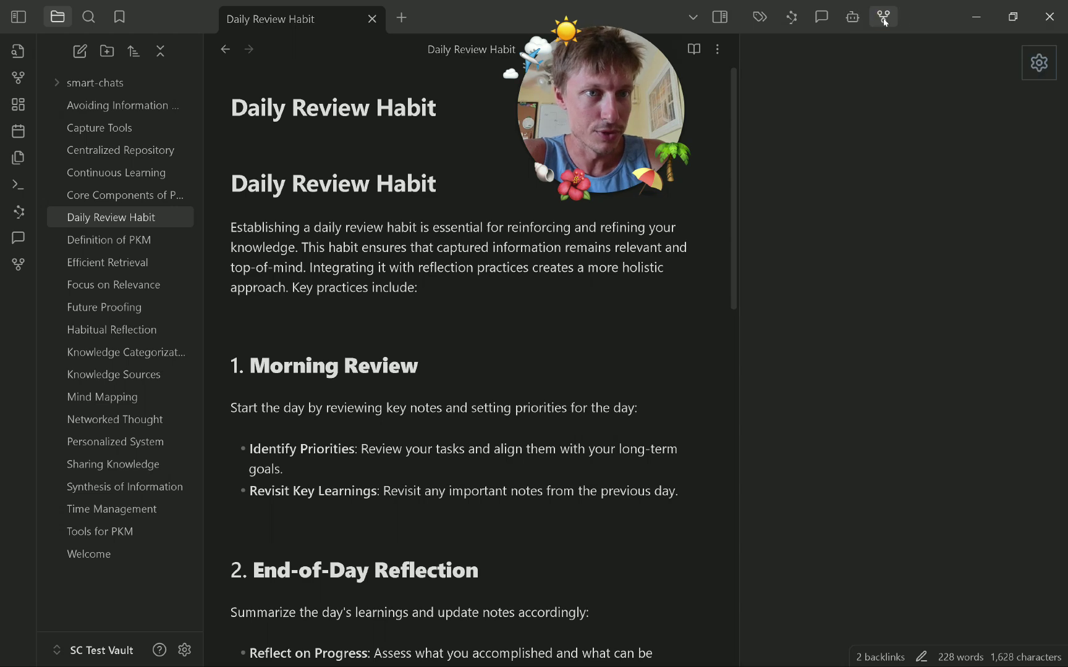
left_click(792, 18)
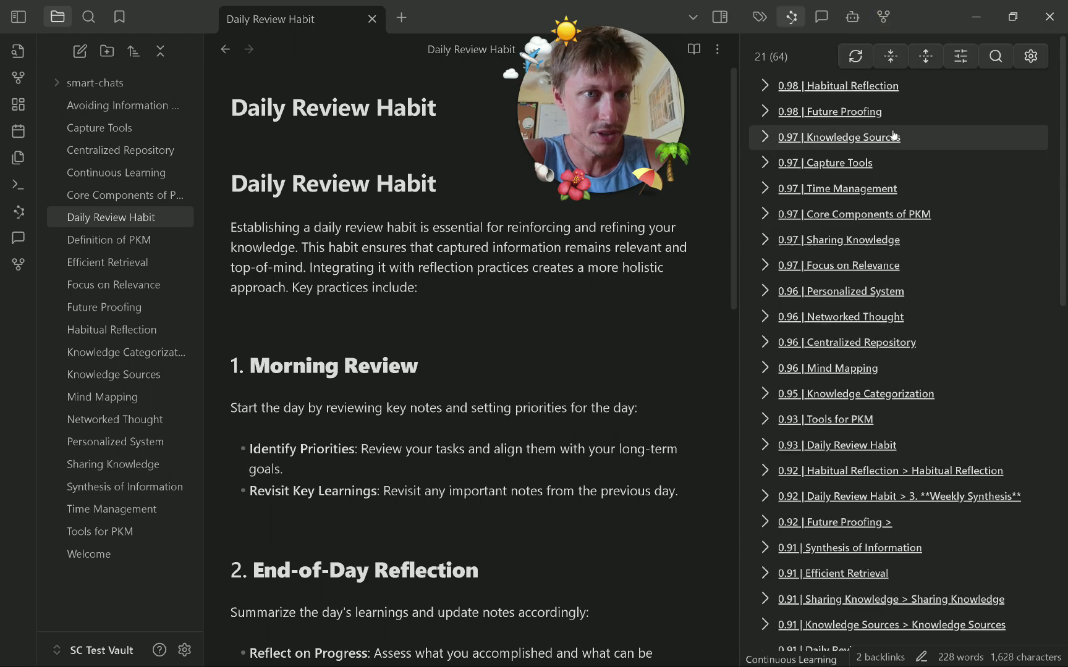
left_click(843, 60)
left_click(855, 59)
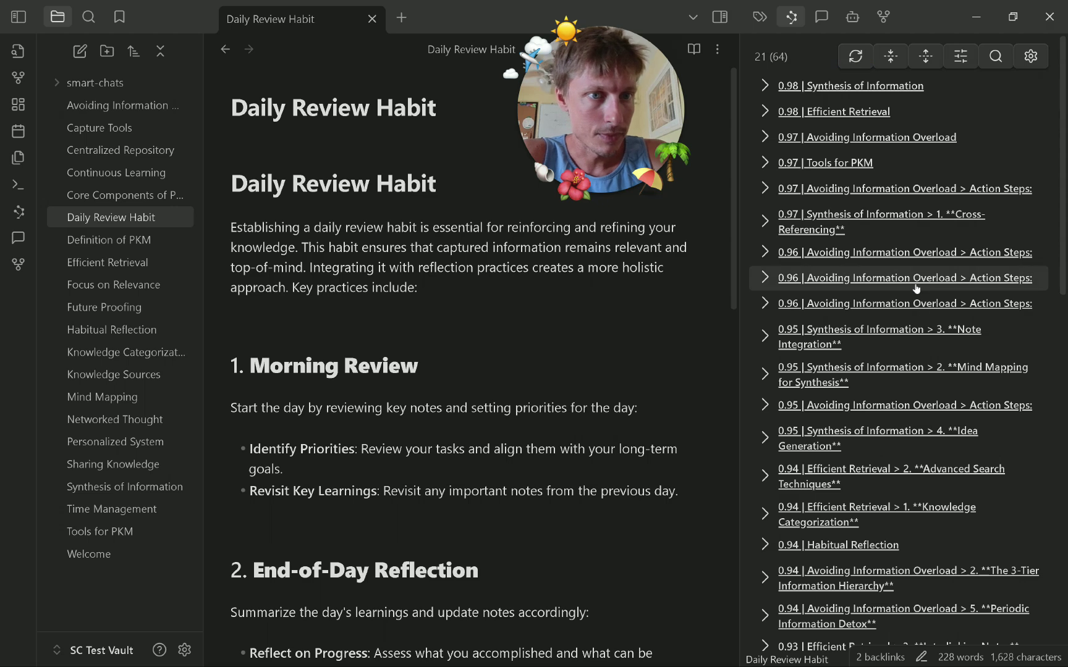
scroll(998, 409, "down", 2)
scroll(998, 409, "up", 2)
Reopen Daily Review Habit, refresh its related notes, then return to the ChatGPT reply.
left_click(137, 244)
left_click(141, 216)
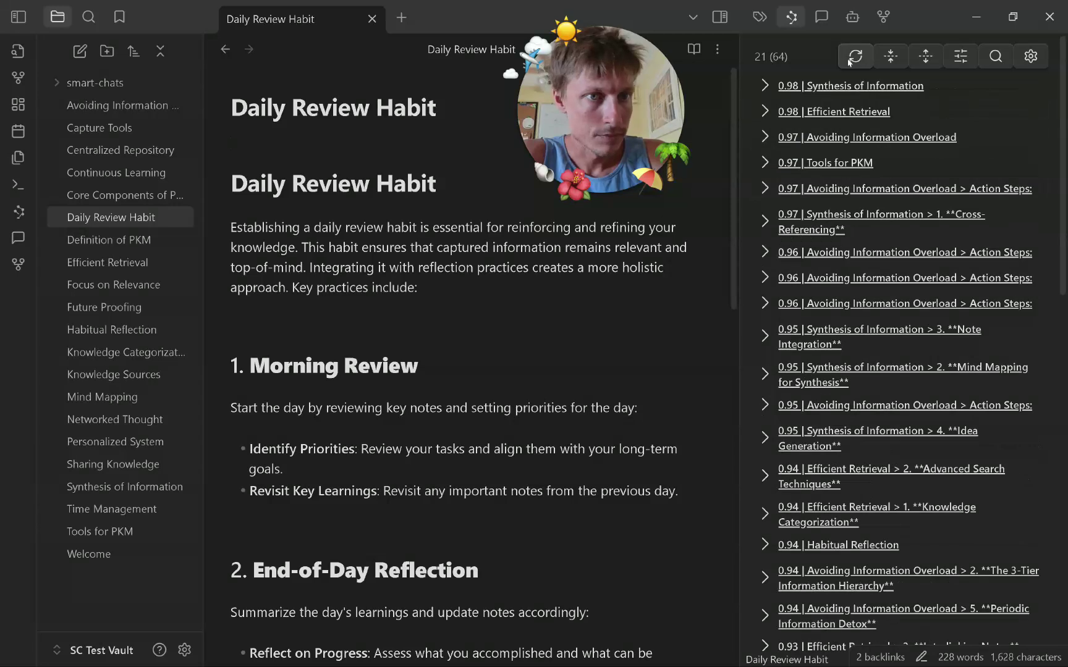
left_click(855, 56)
scroll(930, 333, "down", 12)
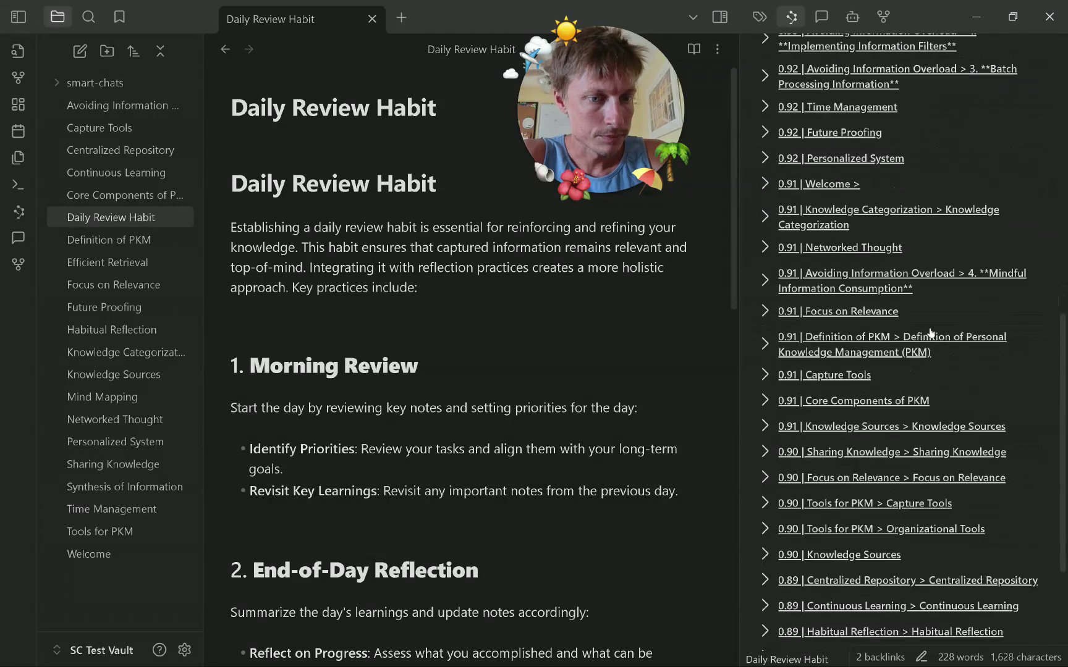
scroll(905, 514, "up", 12)
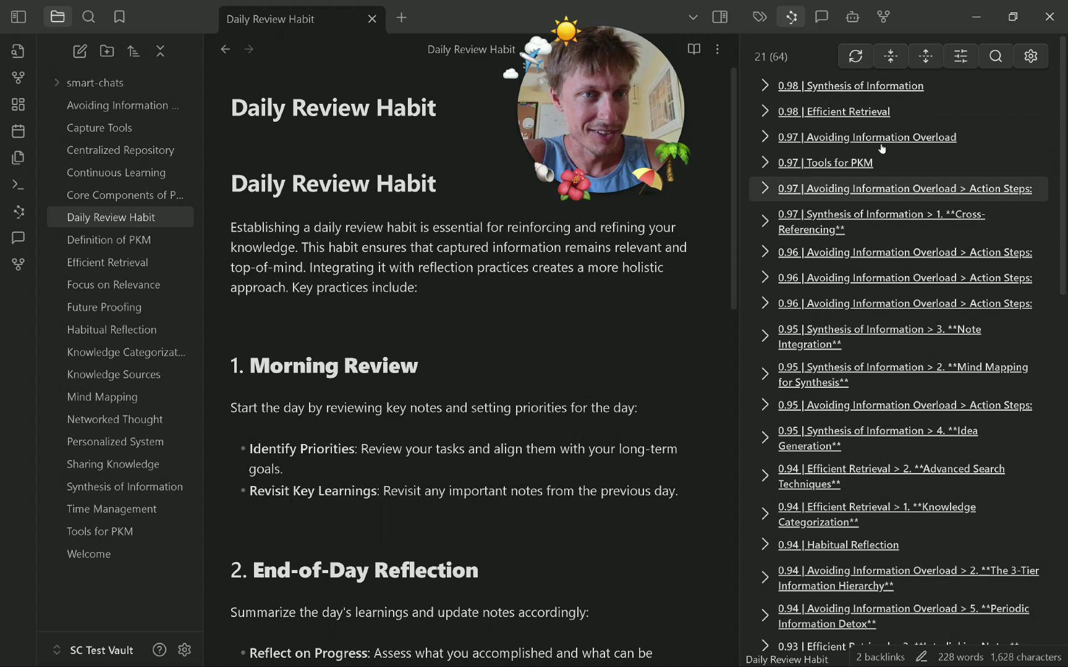
left_click(851, 18)
scroll(917, 248, "down", 8)
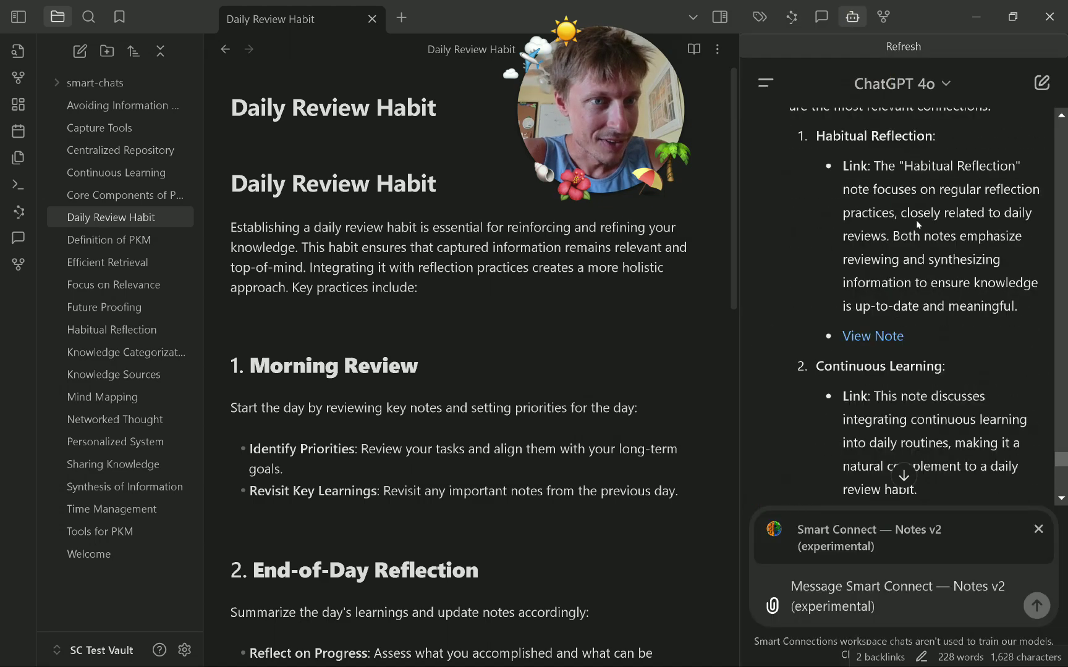
Toggle between related notes and the ChatGPT reply, scrolling up to the Efficient Retrieval suggestion.
left_click(791, 17)
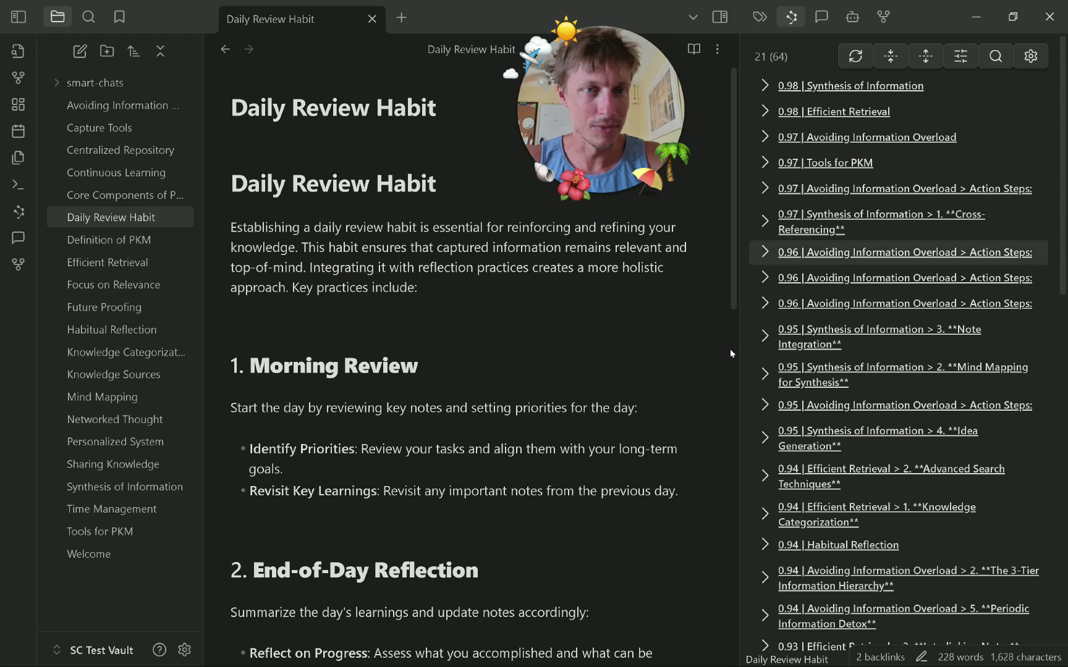
left_click(852, 17)
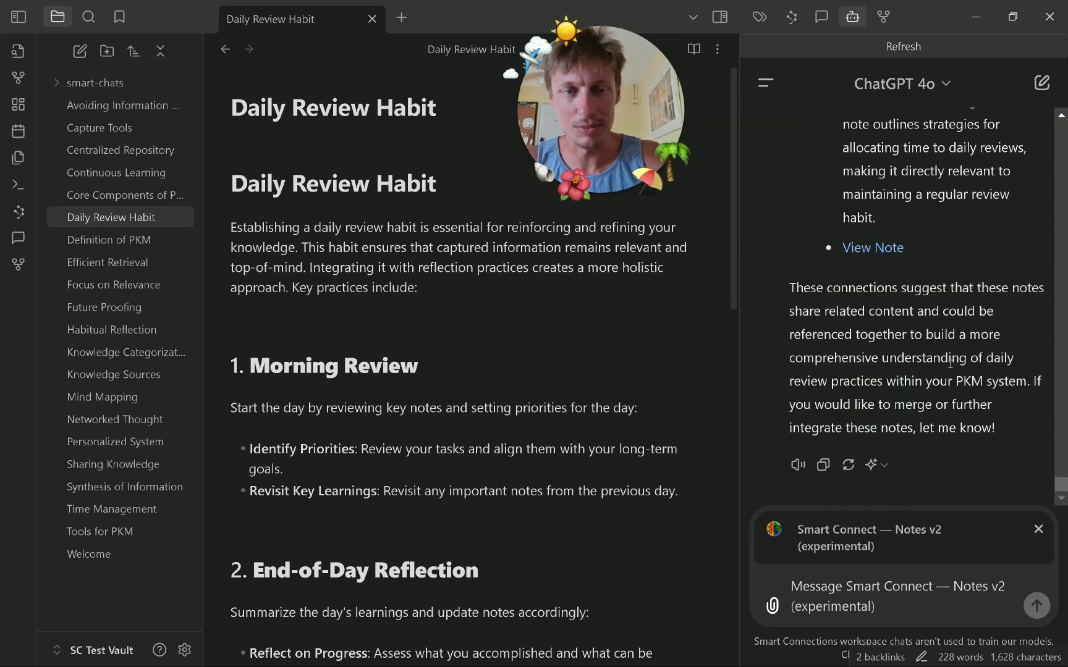
left_click(791, 16)
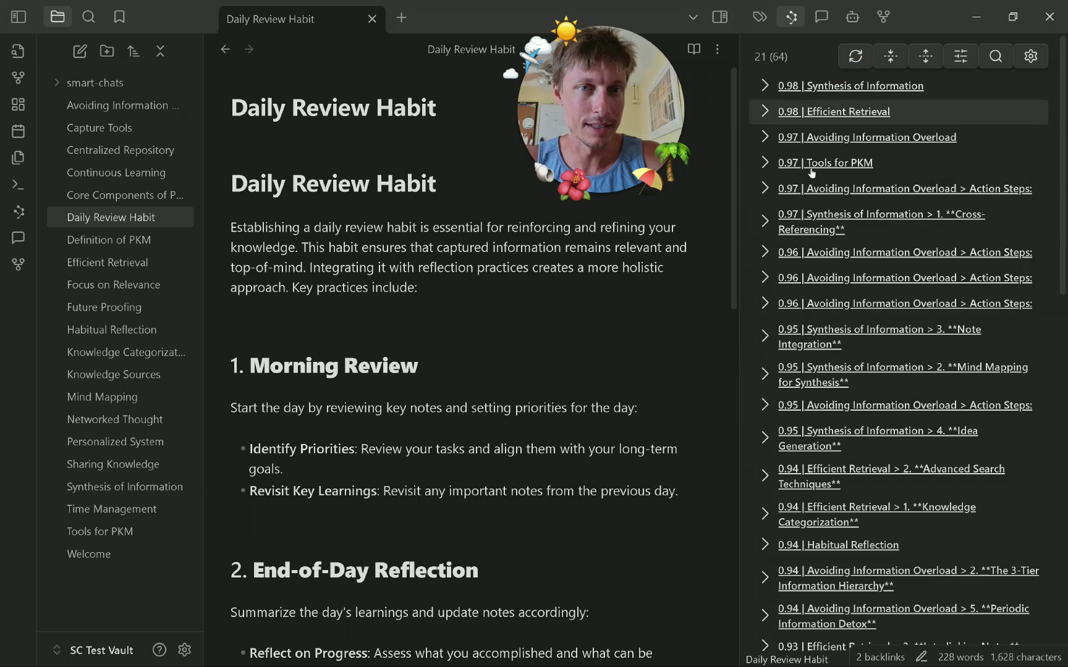
left_click(852, 18)
scroll(894, 339, "up", 5)
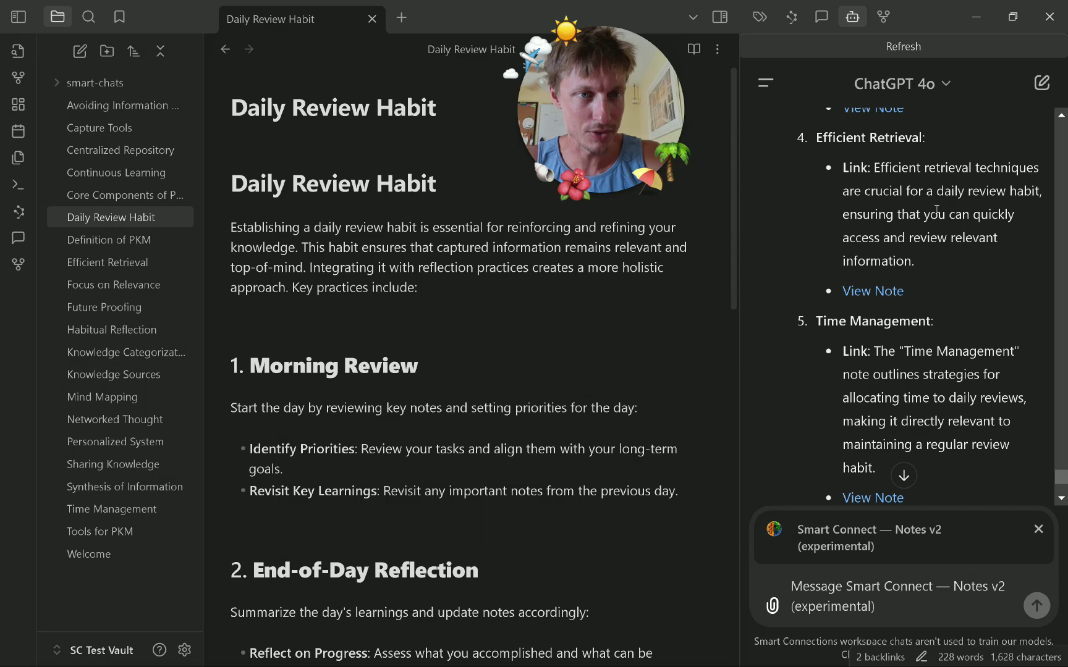
left_click_drag(829, 133, 937, 141)
left_click(937, 142)
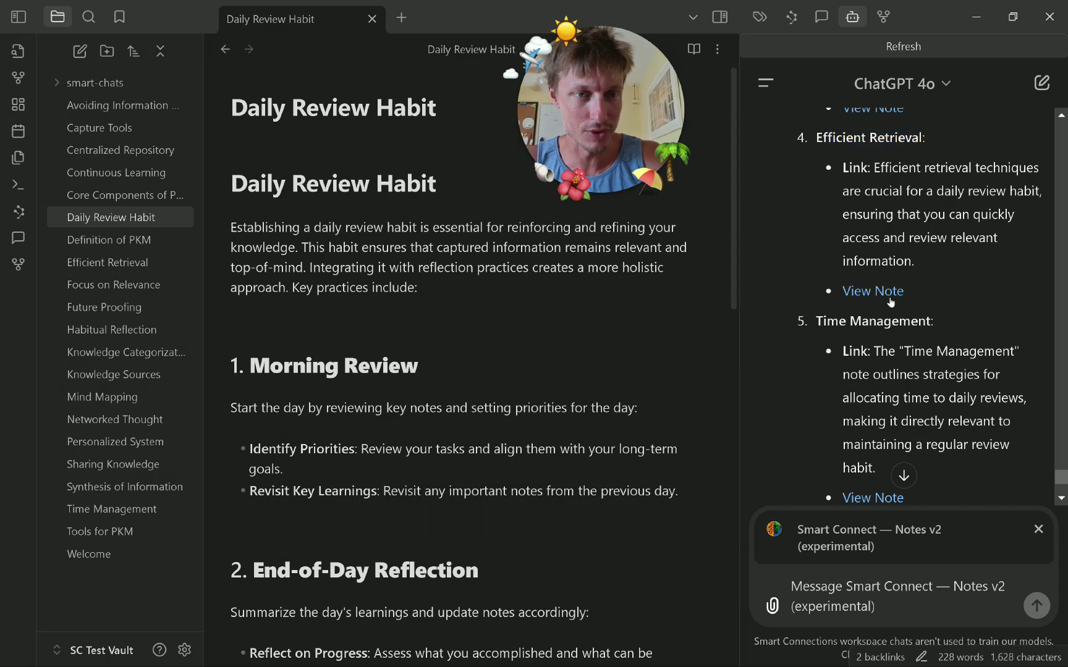
Open the suggested Efficient Retrieval note from the reply and select its second heading.
left_click(877, 292)
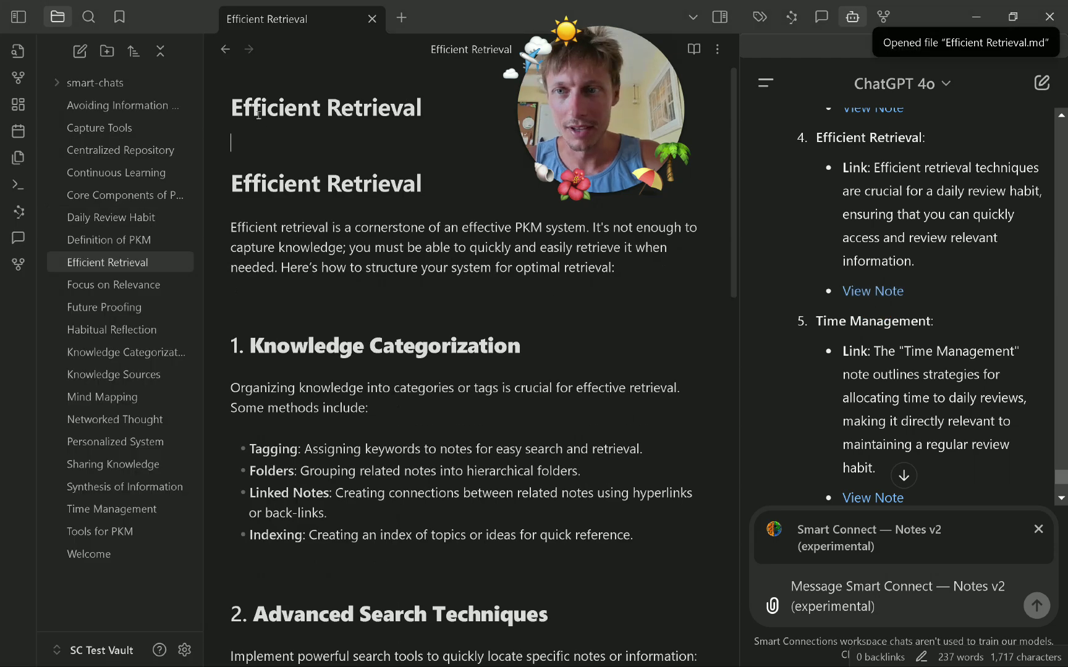
left_click(259, 110)
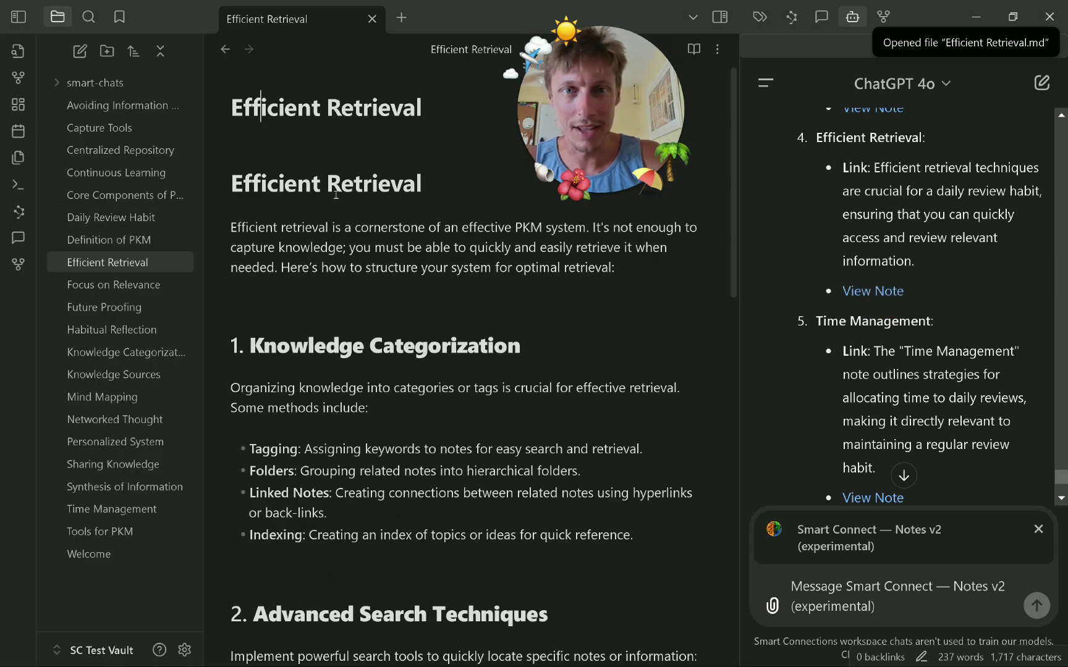
left_click_drag(242, 183, 477, 186)
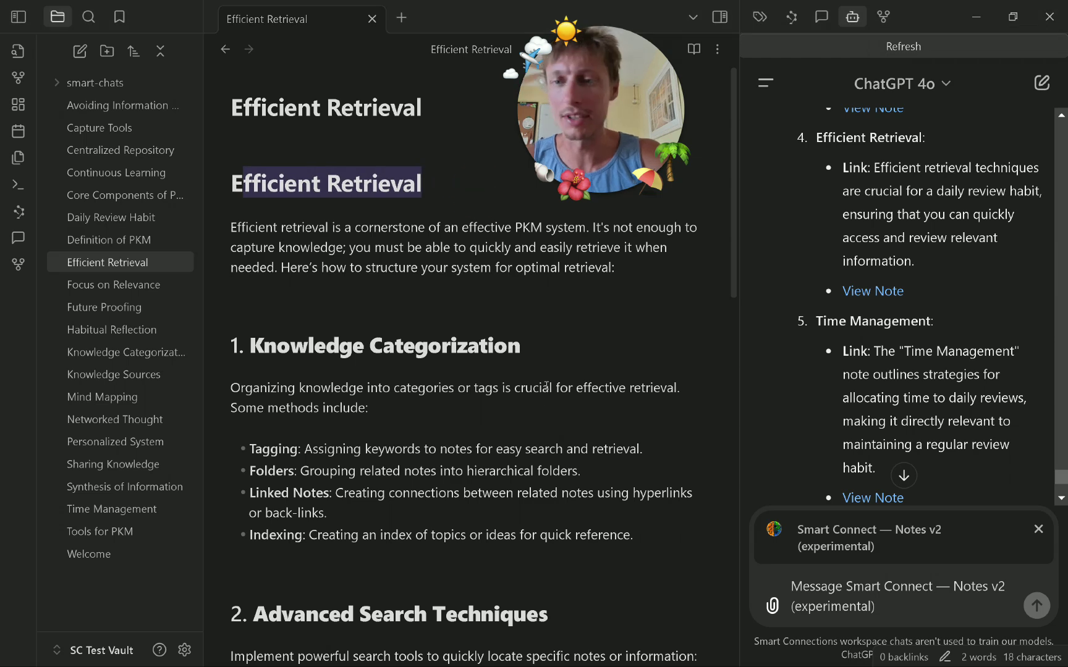
left_click(561, 485)
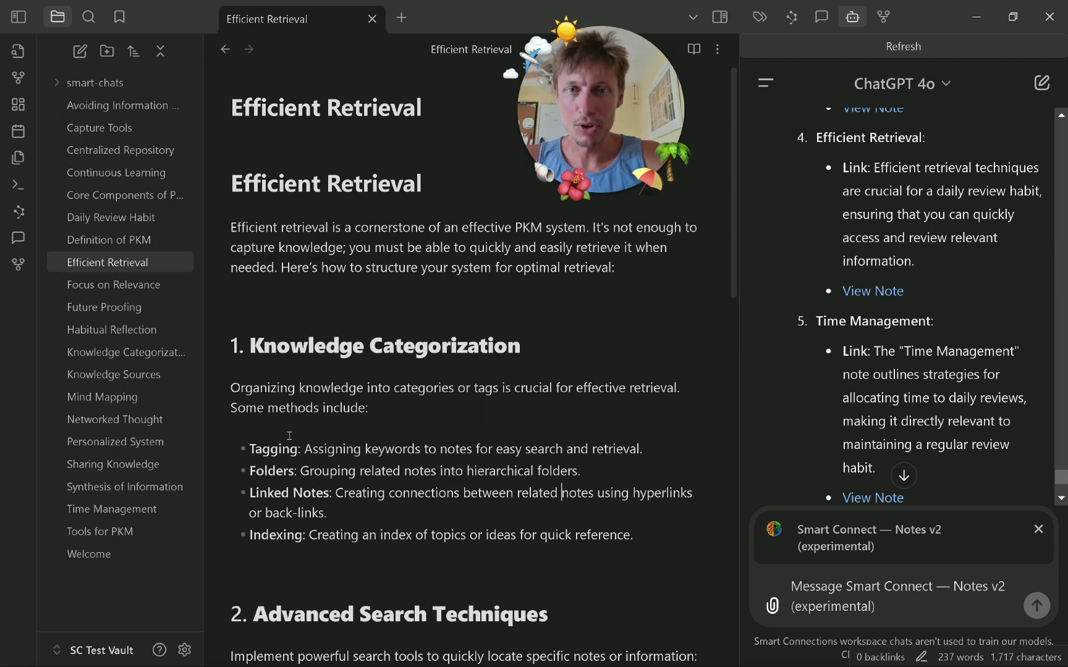
Scroll through the ChatGPT chat, then show Smart Connections results for Efficient Retrieval.
scroll(903, 414, "down", 4)
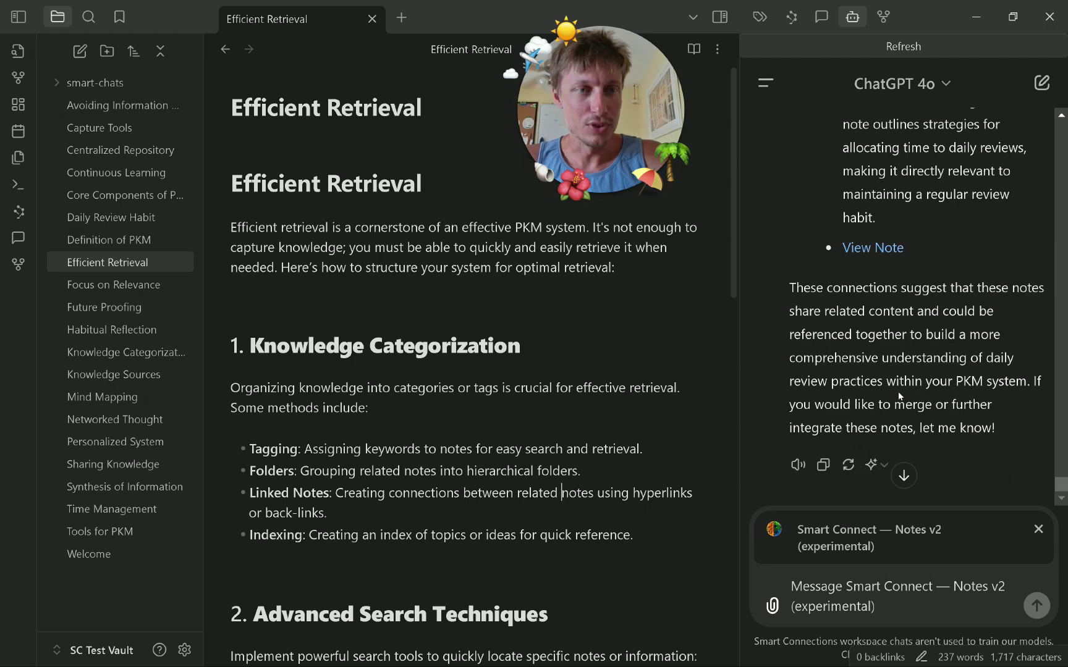
scroll(879, 381, "up", 20)
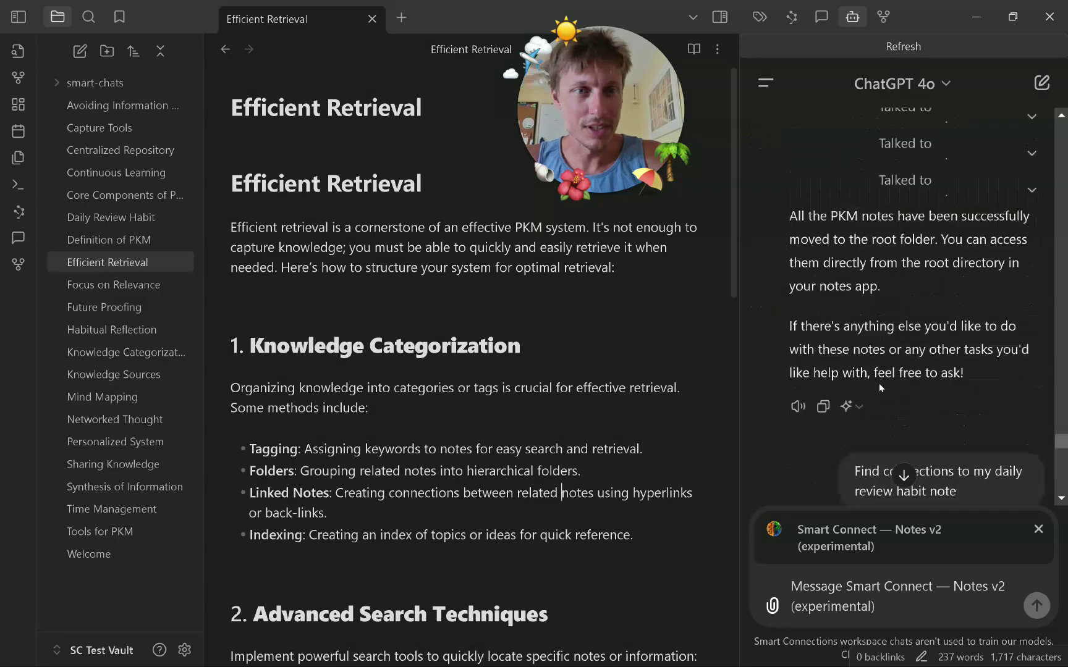
scroll(882, 413, "down", 15)
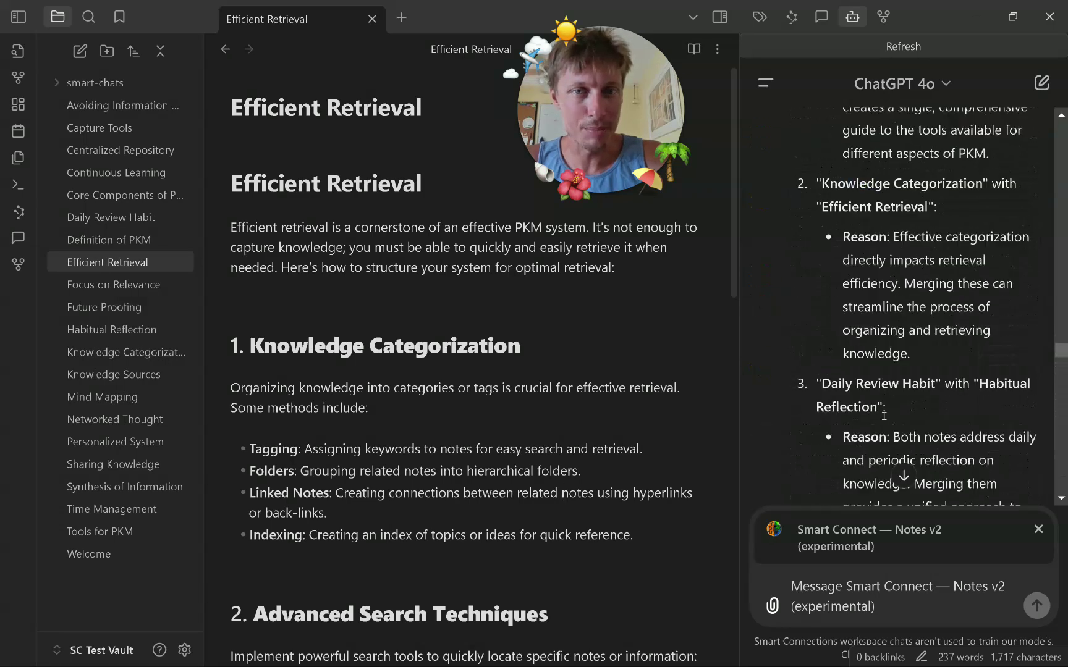
scroll(882, 414, "down", 3)
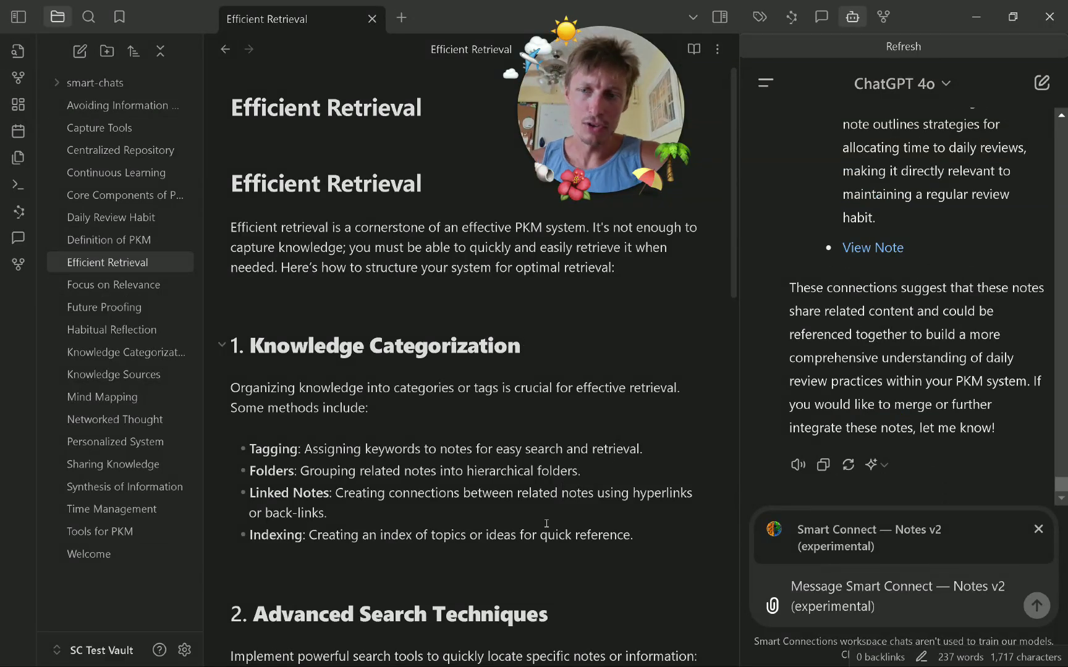
left_click(793, 18)
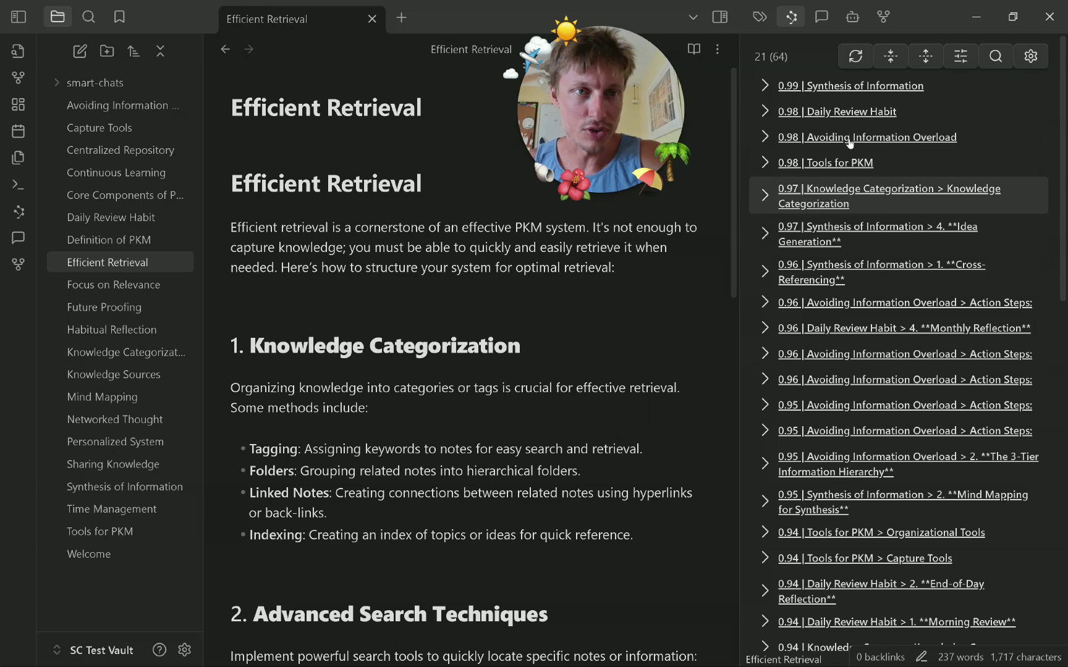
left_click(821, 17)
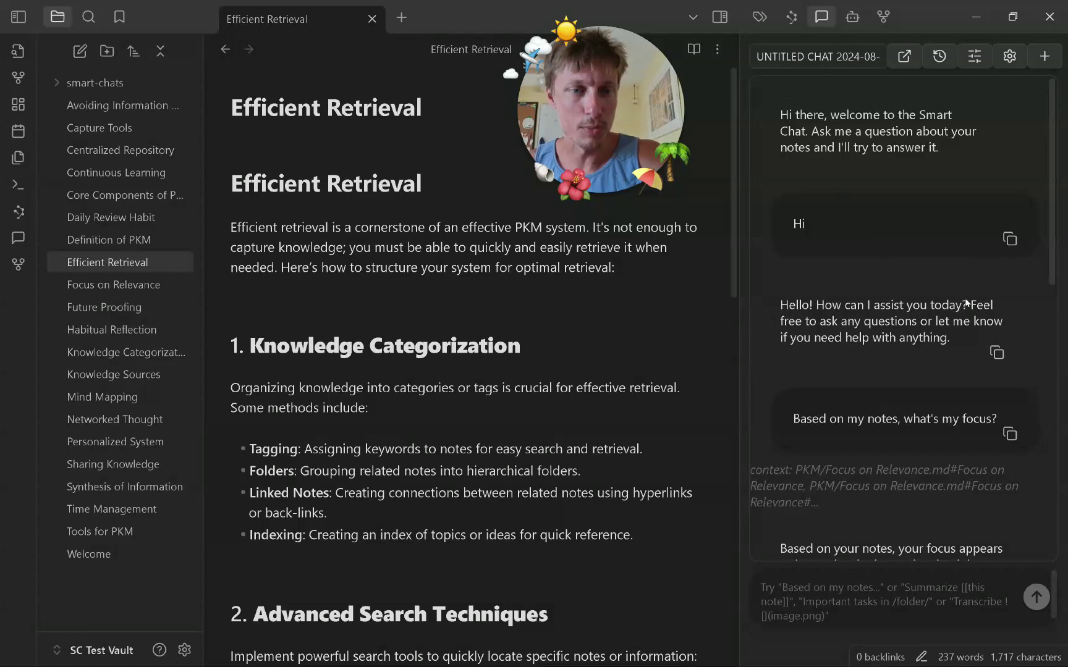
left_click(853, 17)
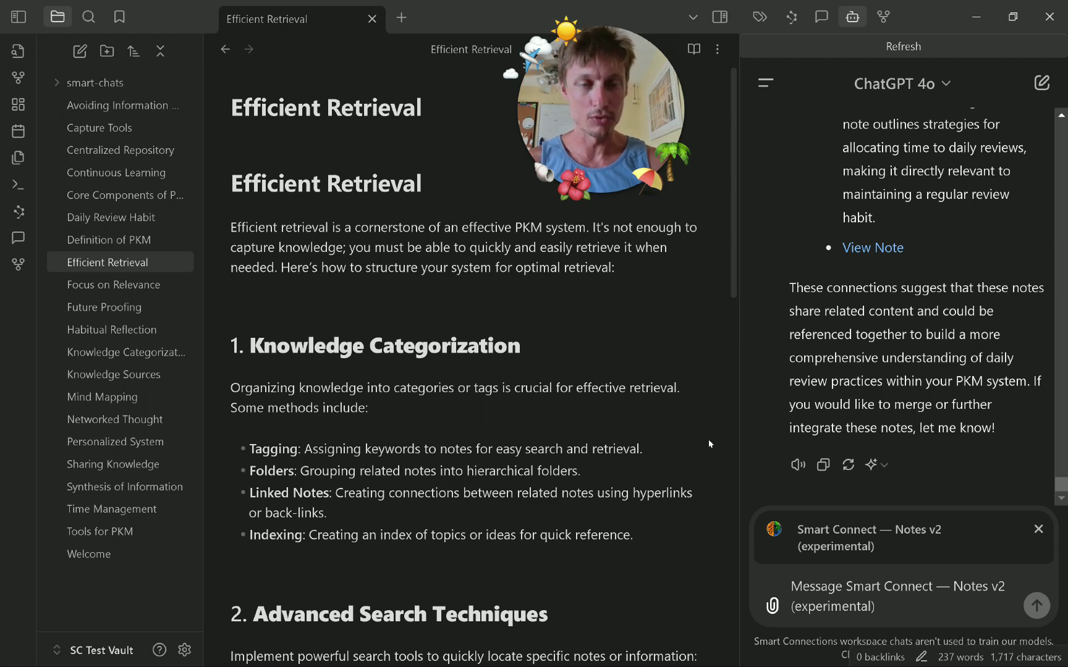
left_click(791, 17)
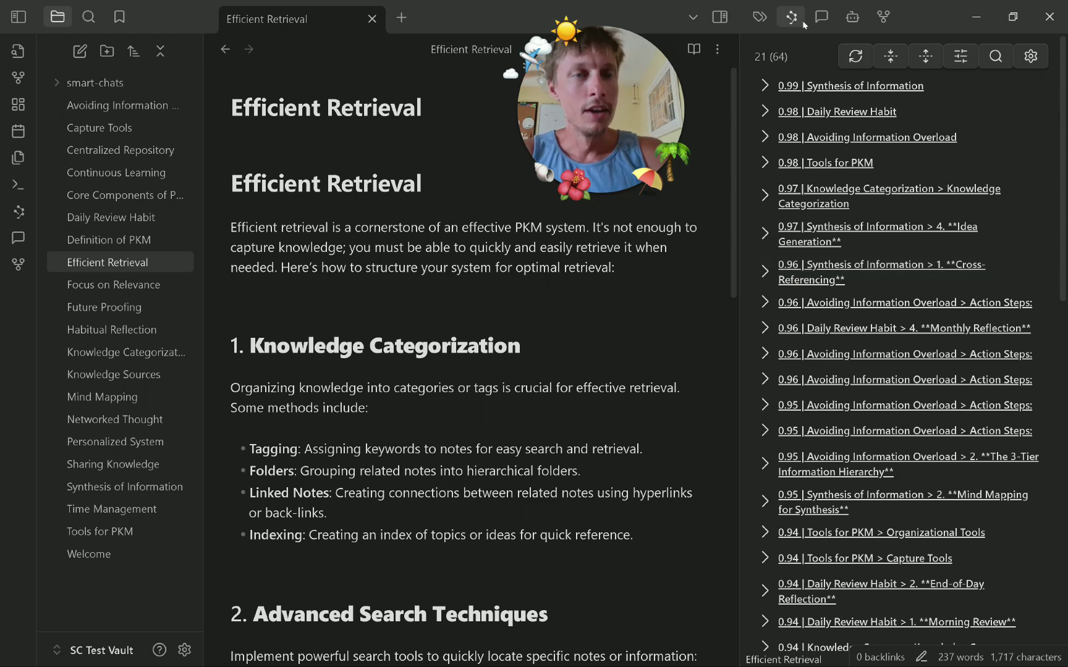
Switch the side panel back to ChatGPT's reply and scroll through its suggestions.
left_click(852, 17)
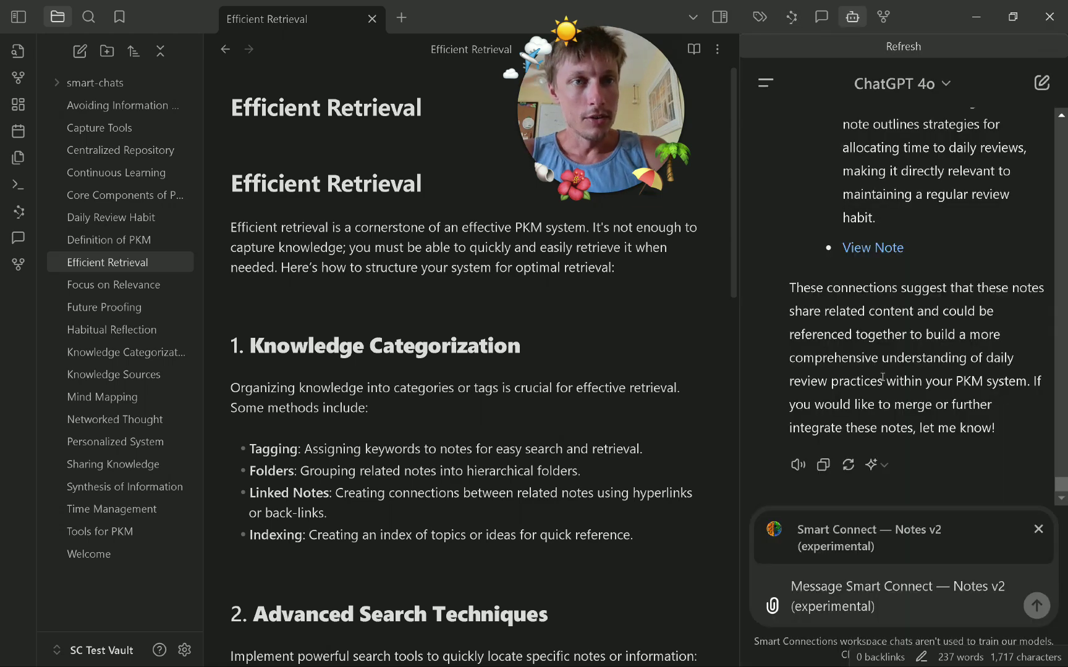
scroll(874, 374, "up", 4)
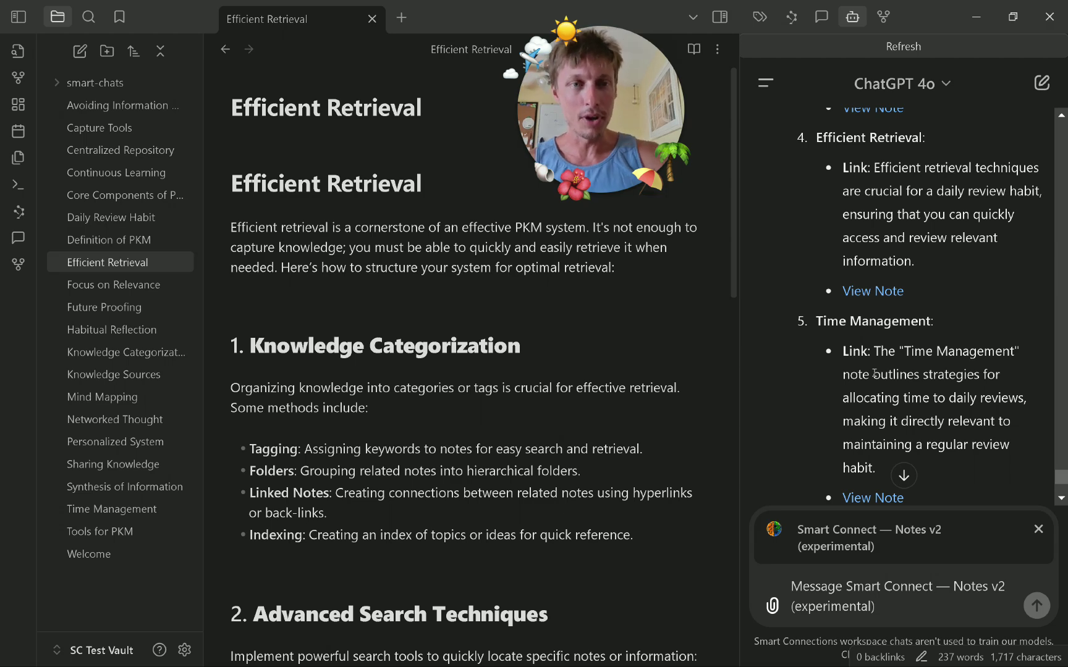
scroll(875, 373, "down", 4)
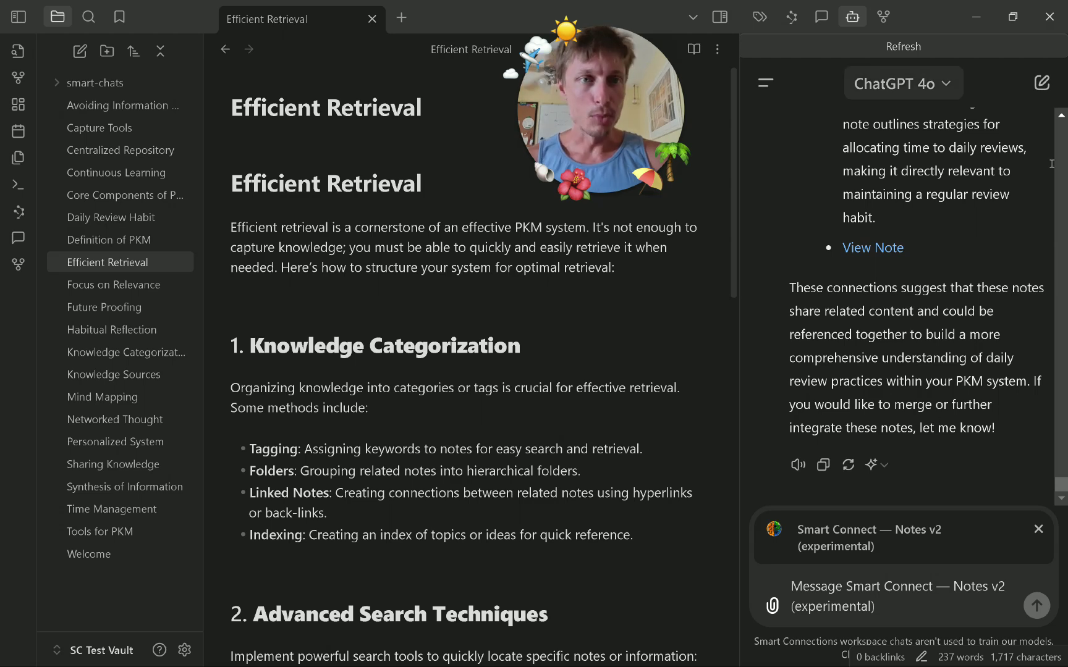
Show the Smart Chat conversation asking about the vault's focus in the side panel.
left_click(821, 16)
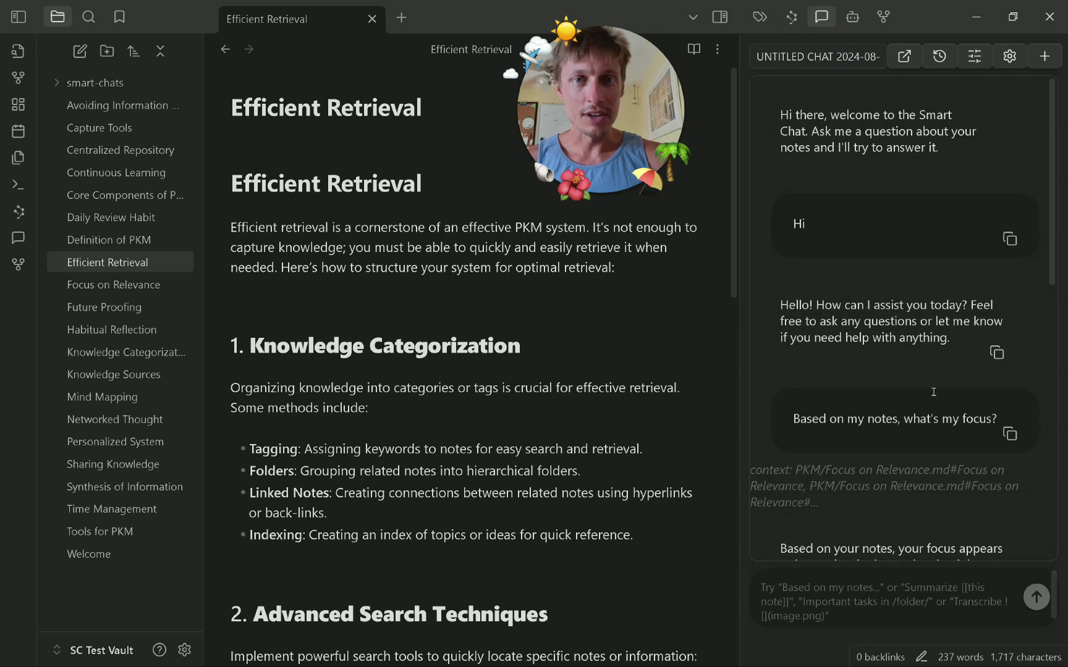